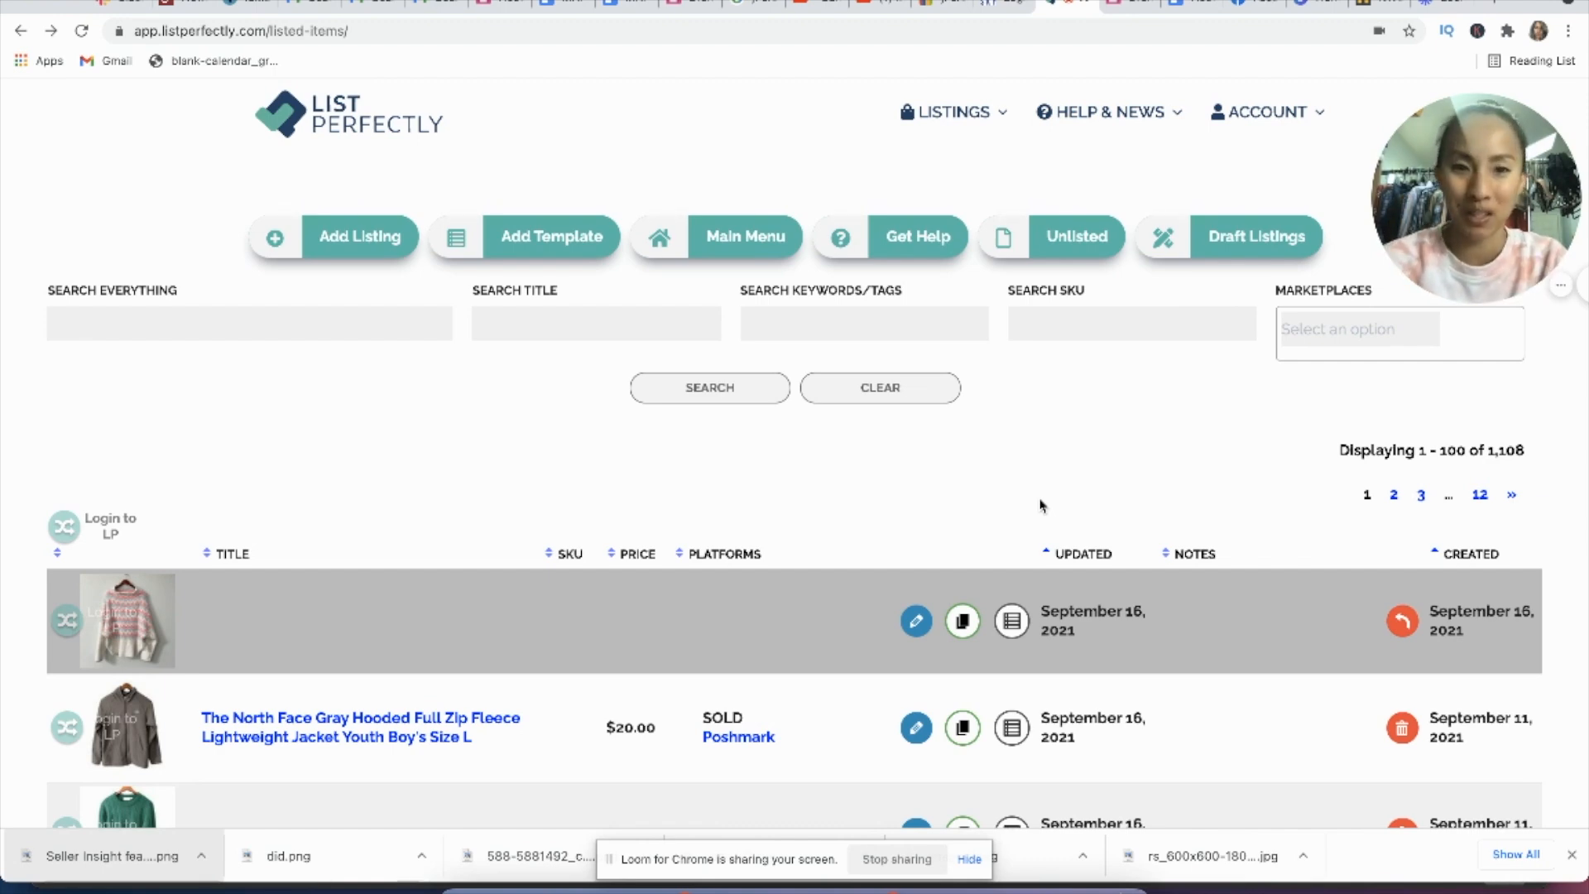
Step: Browse the listed items to examine titles, prices, sold status, platforms and sourcing notes down to the Plato's Closet 9/12/21 entries
scroll(1041, 505, down, 6)
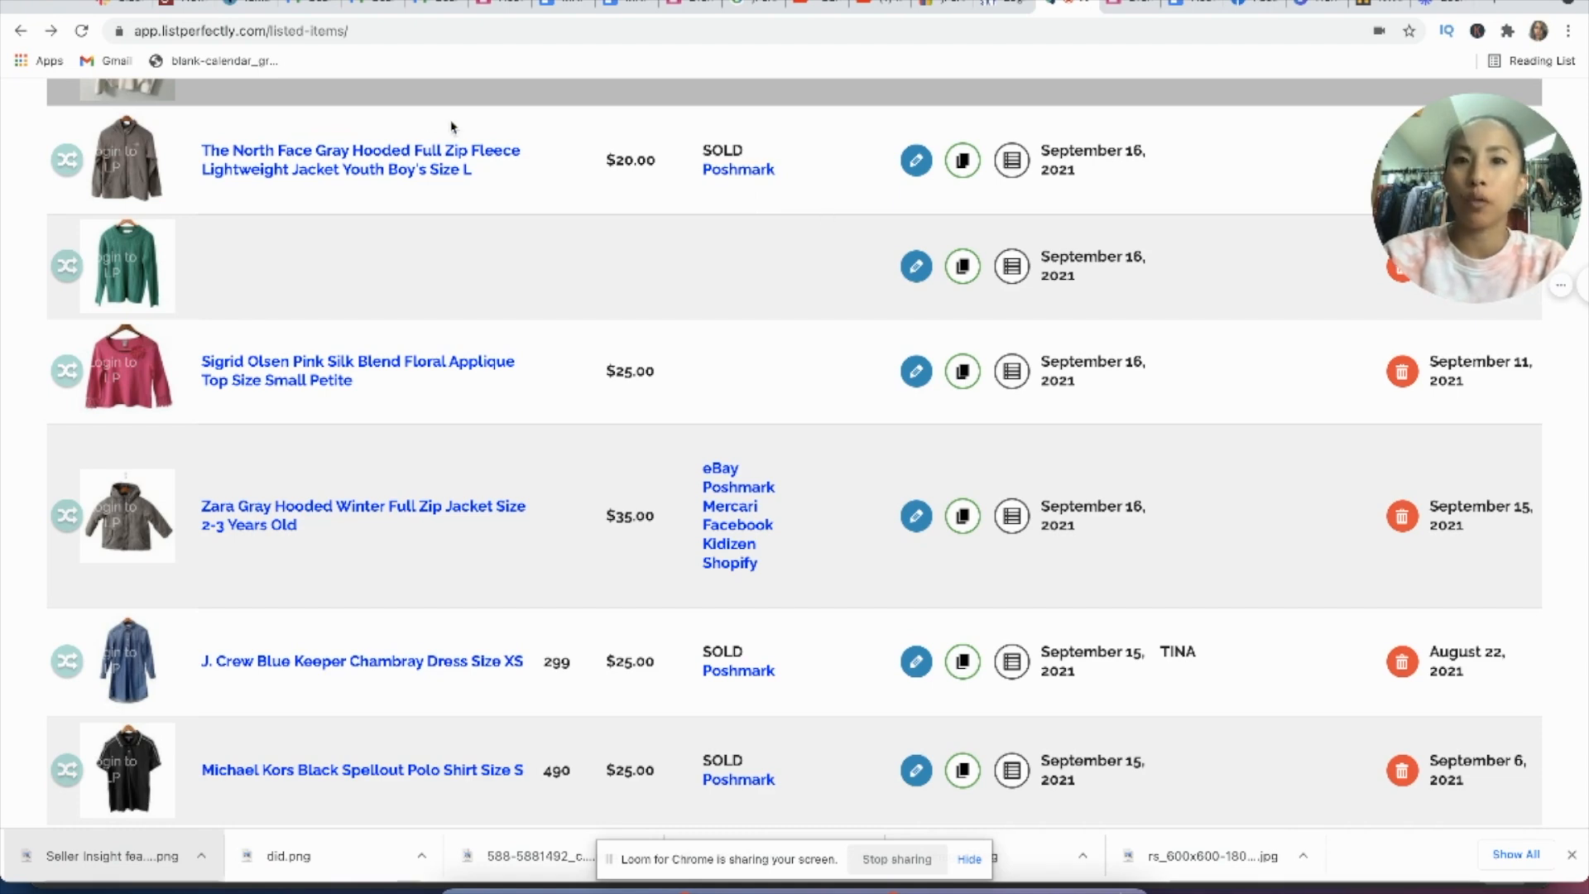
scroll(540, 190, down, 10)
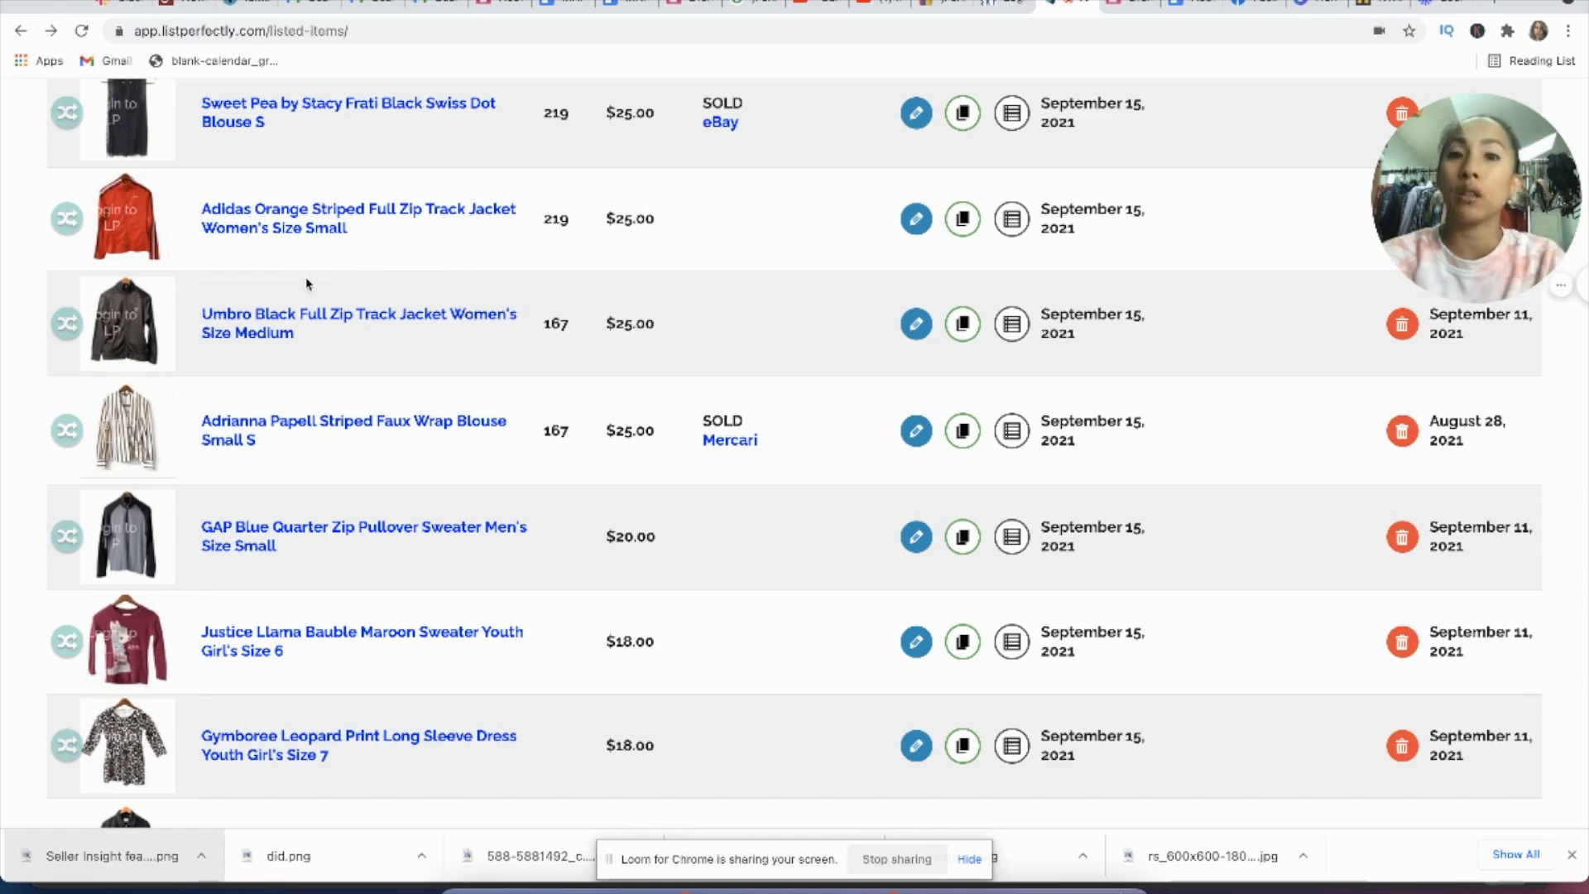
scroll(468, 216, down, 3)
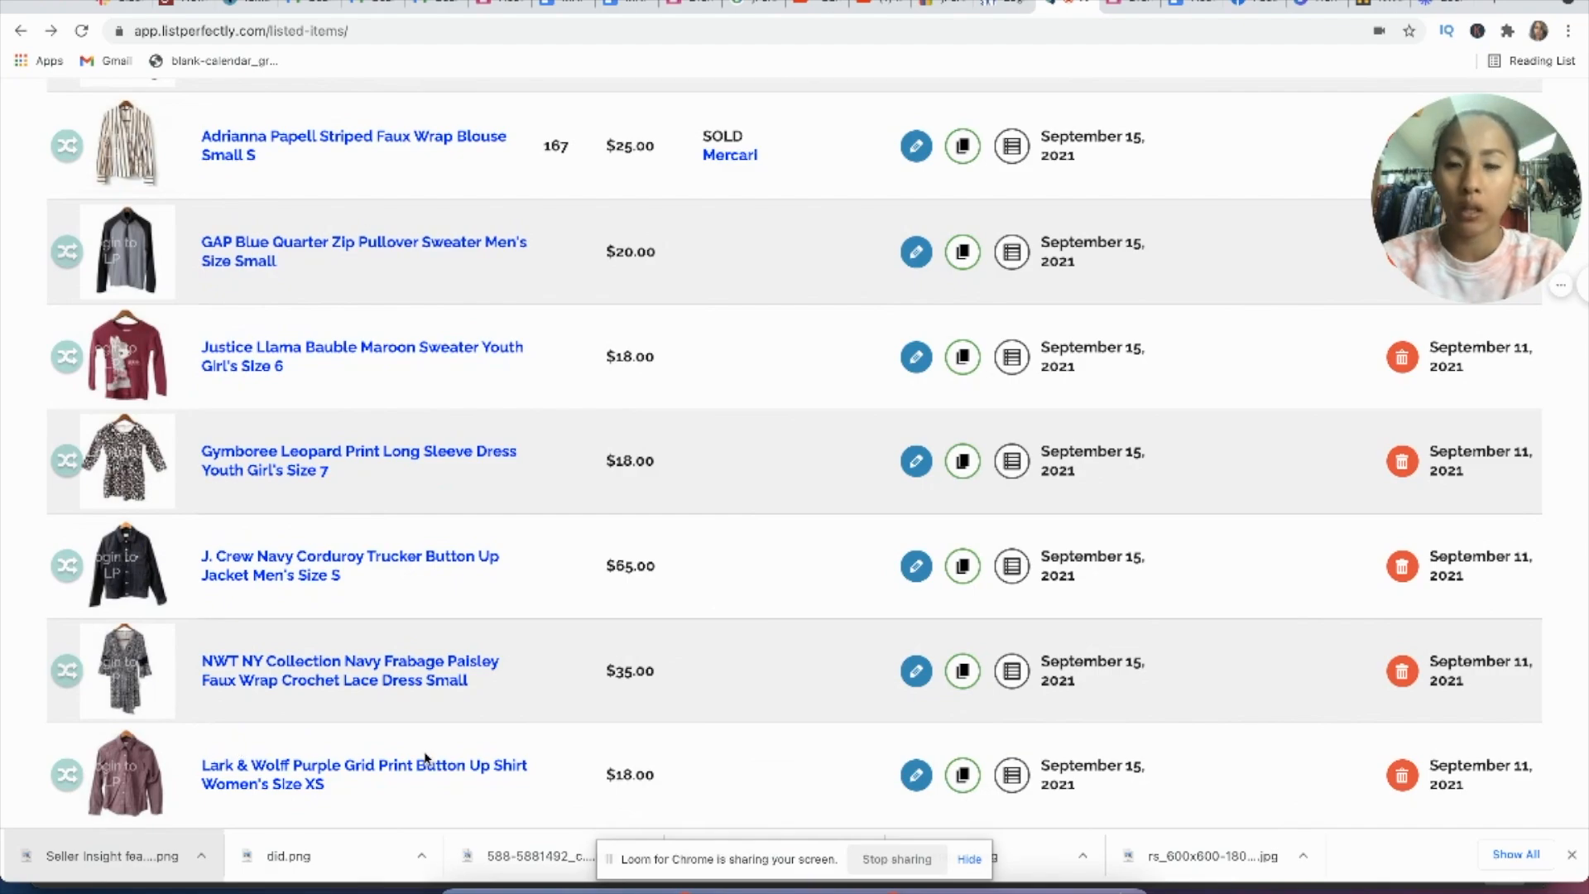
scroll(426, 757, down, 1)
scroll(557, 721, down, 13)
scroll(557, 720, up, 3)
scroll(563, 679, down, 1)
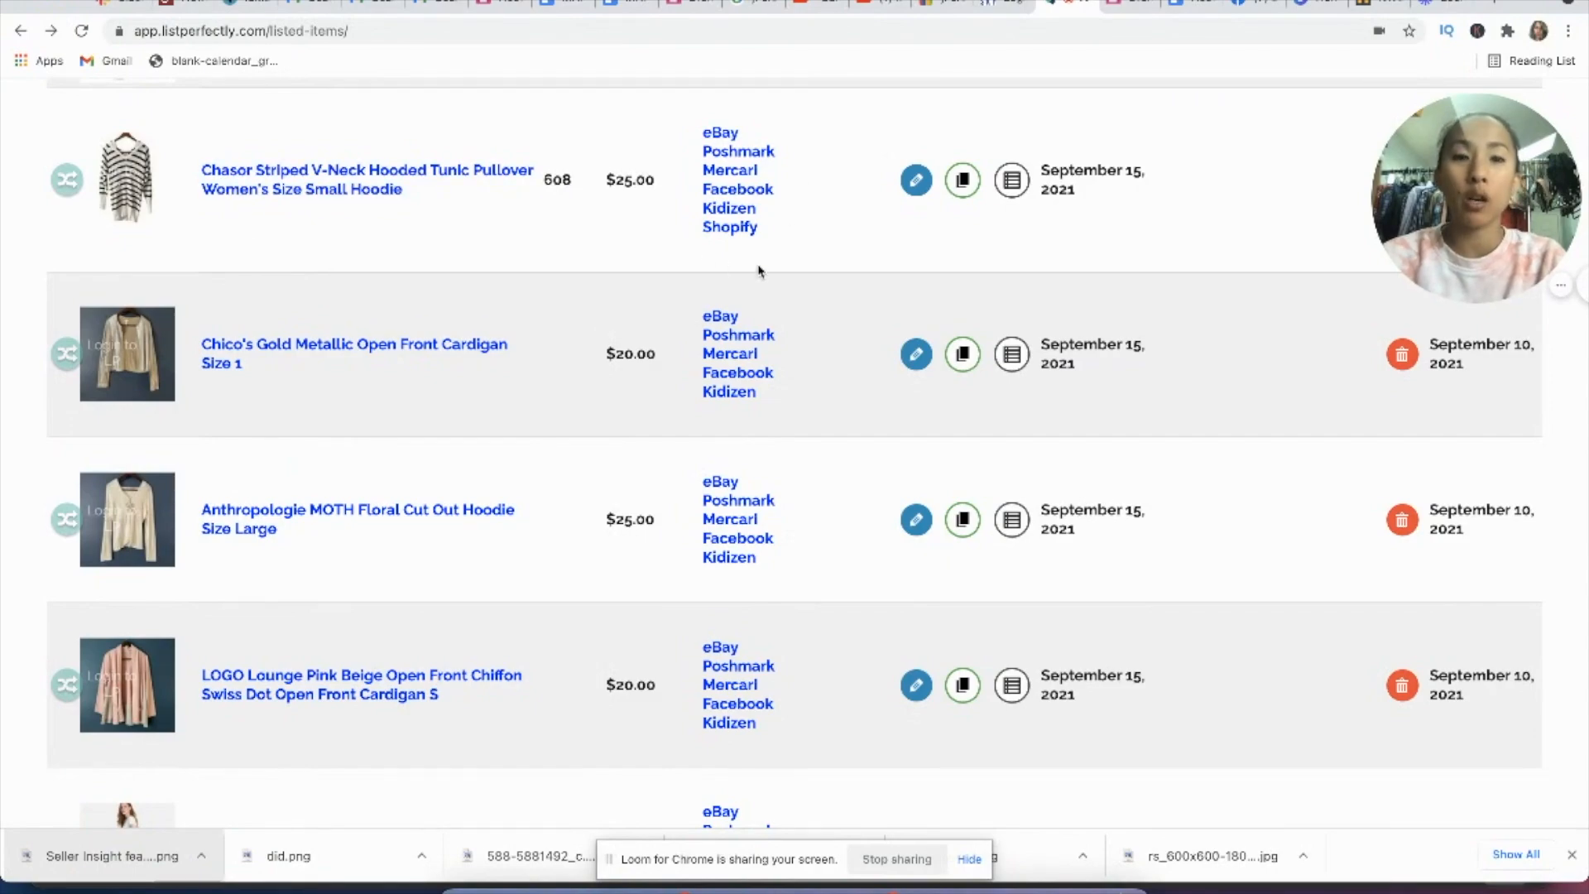
scroll(743, 625, down, 10)
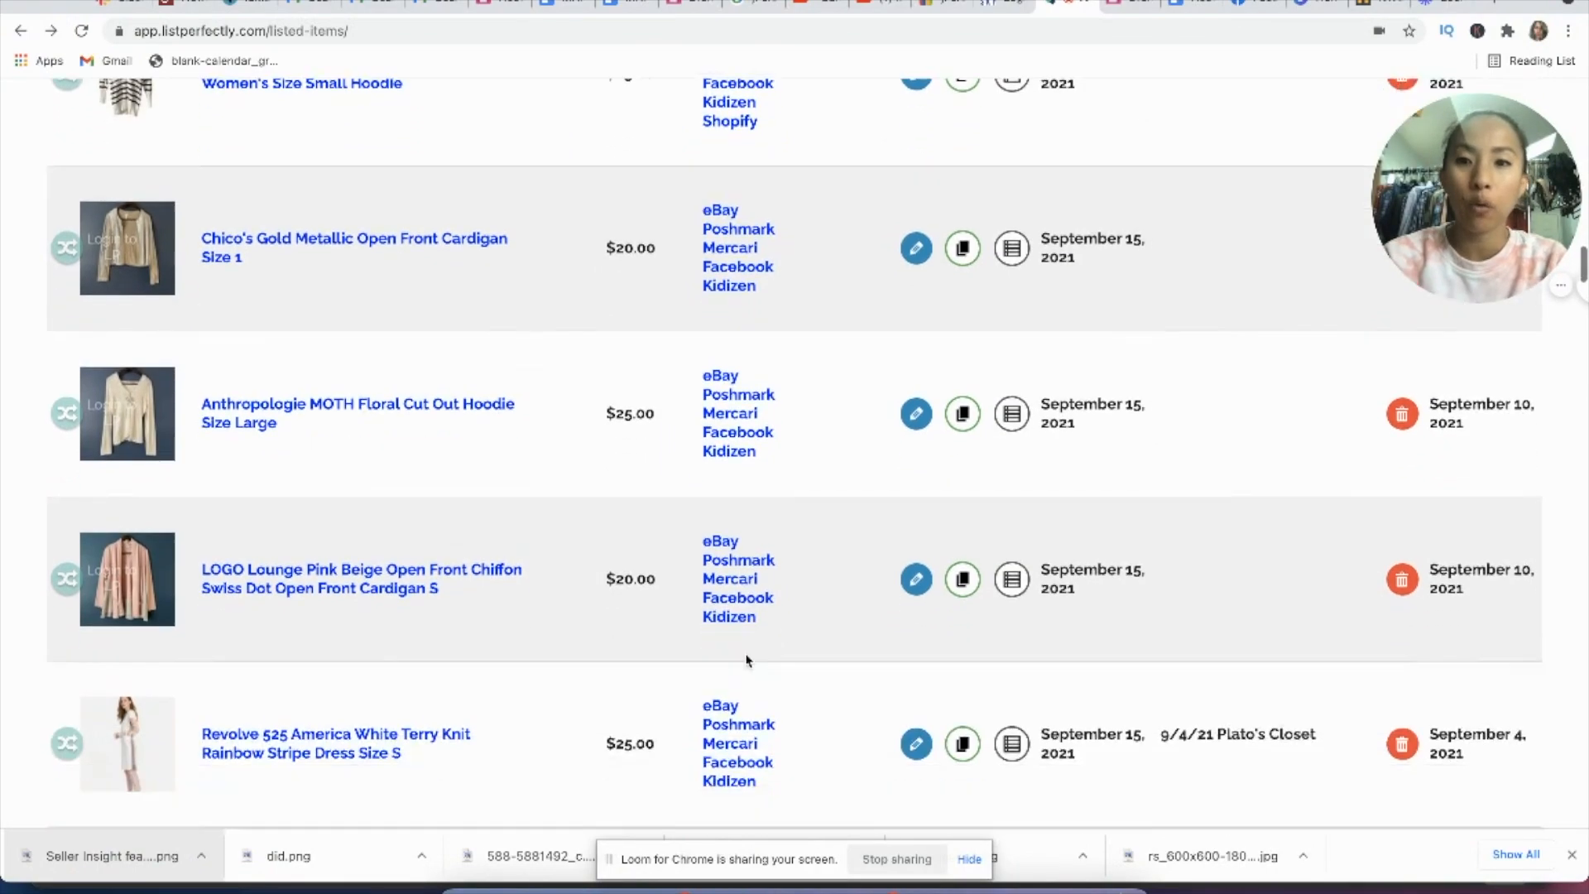
scroll(745, 660, down, 20)
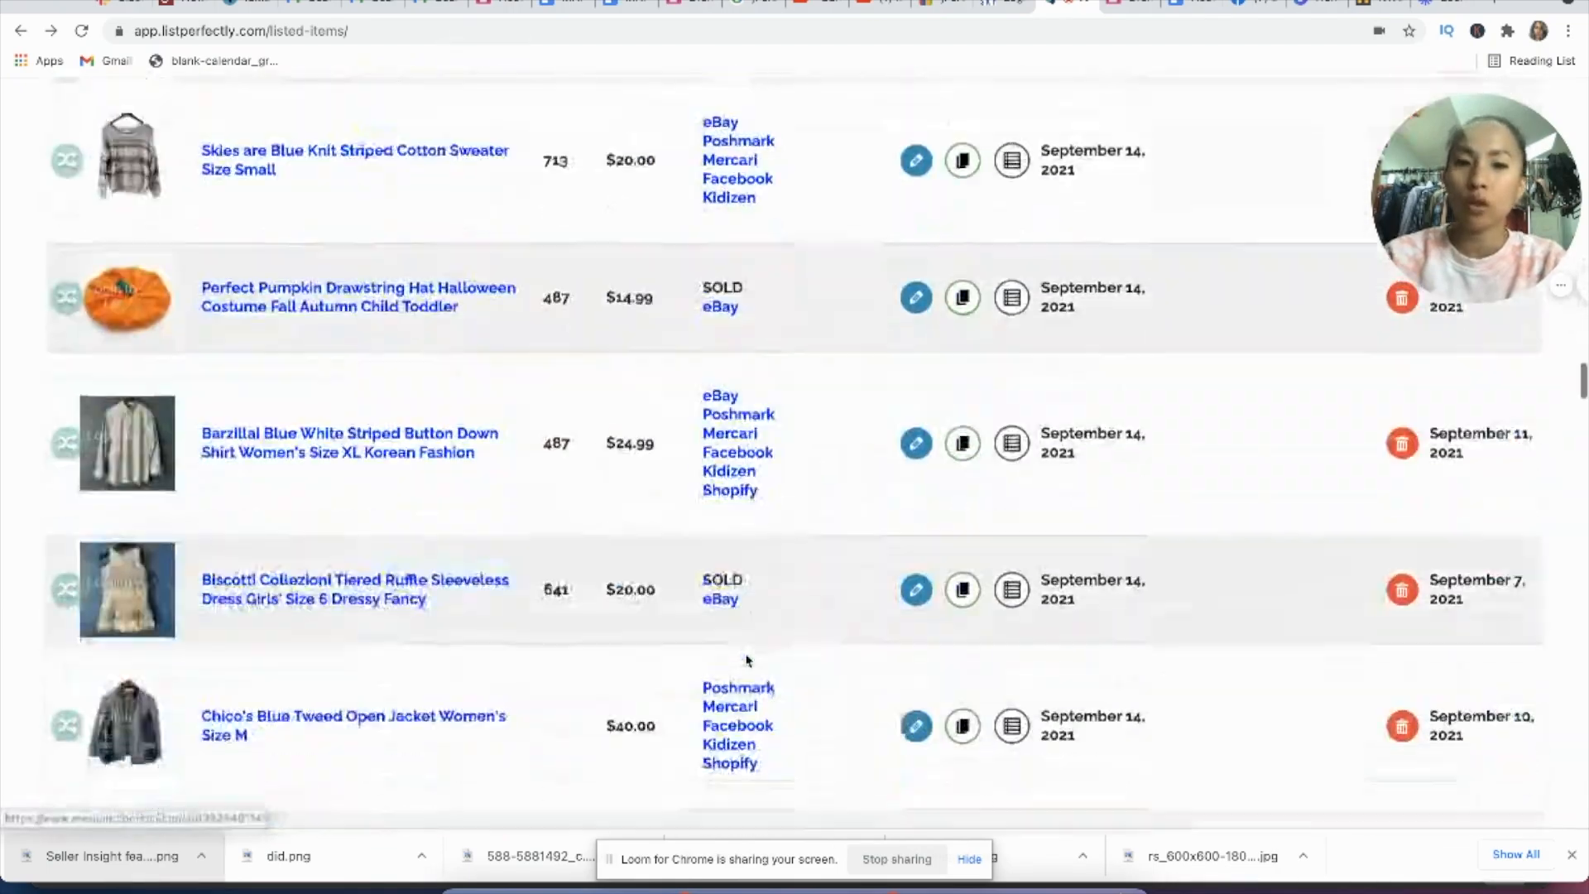
scroll(746, 661, down, 20)
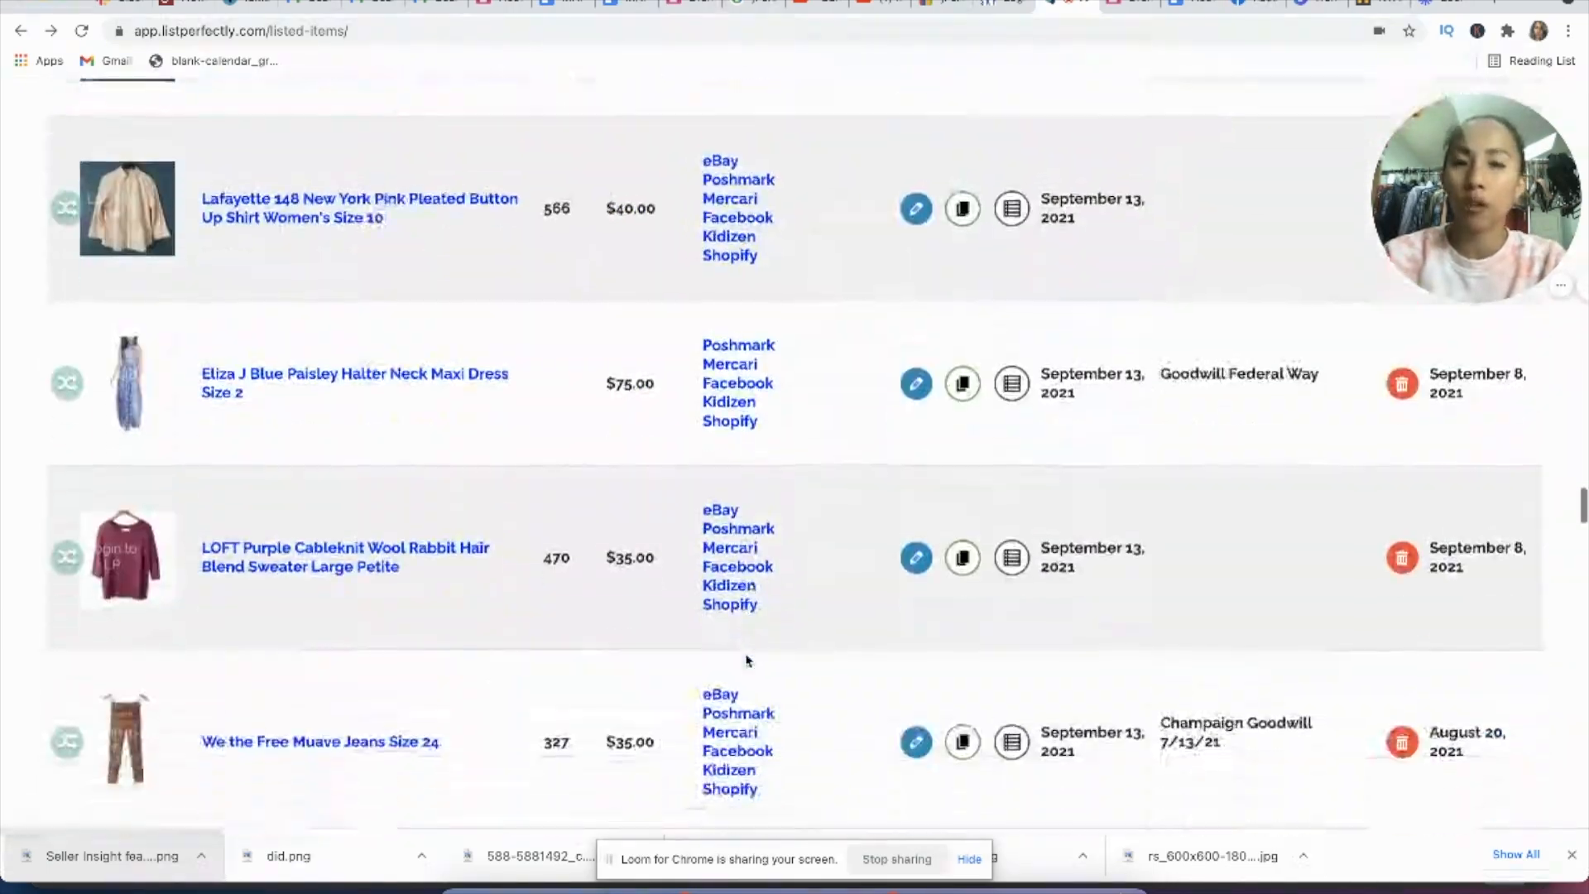
scroll(746, 660, down, 15)
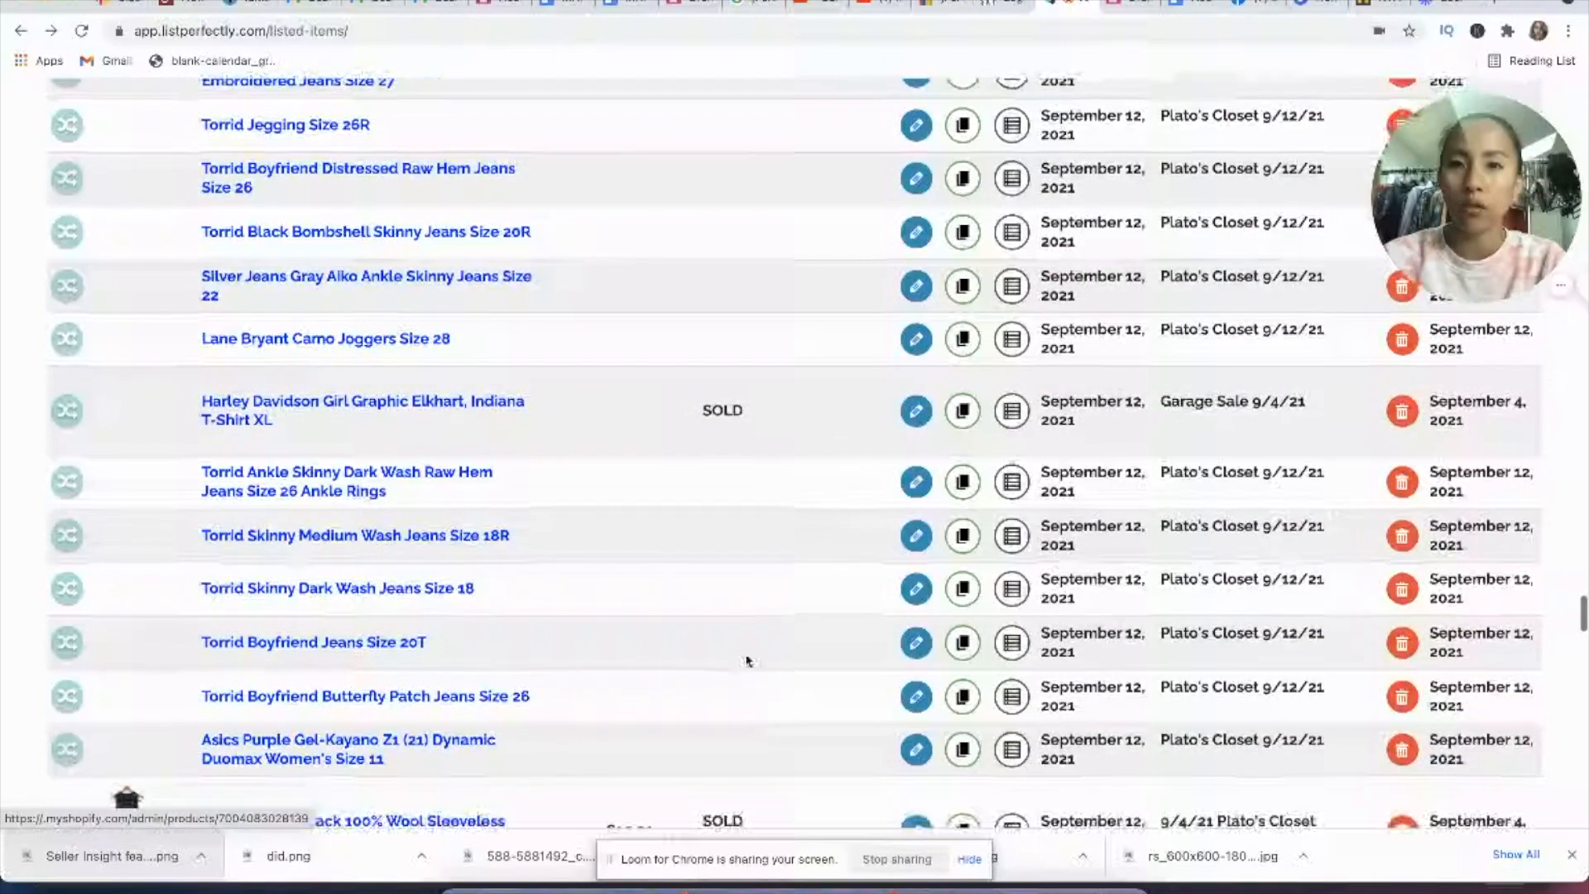
scroll(747, 661, up, 1)
scroll(747, 661, down, 2)
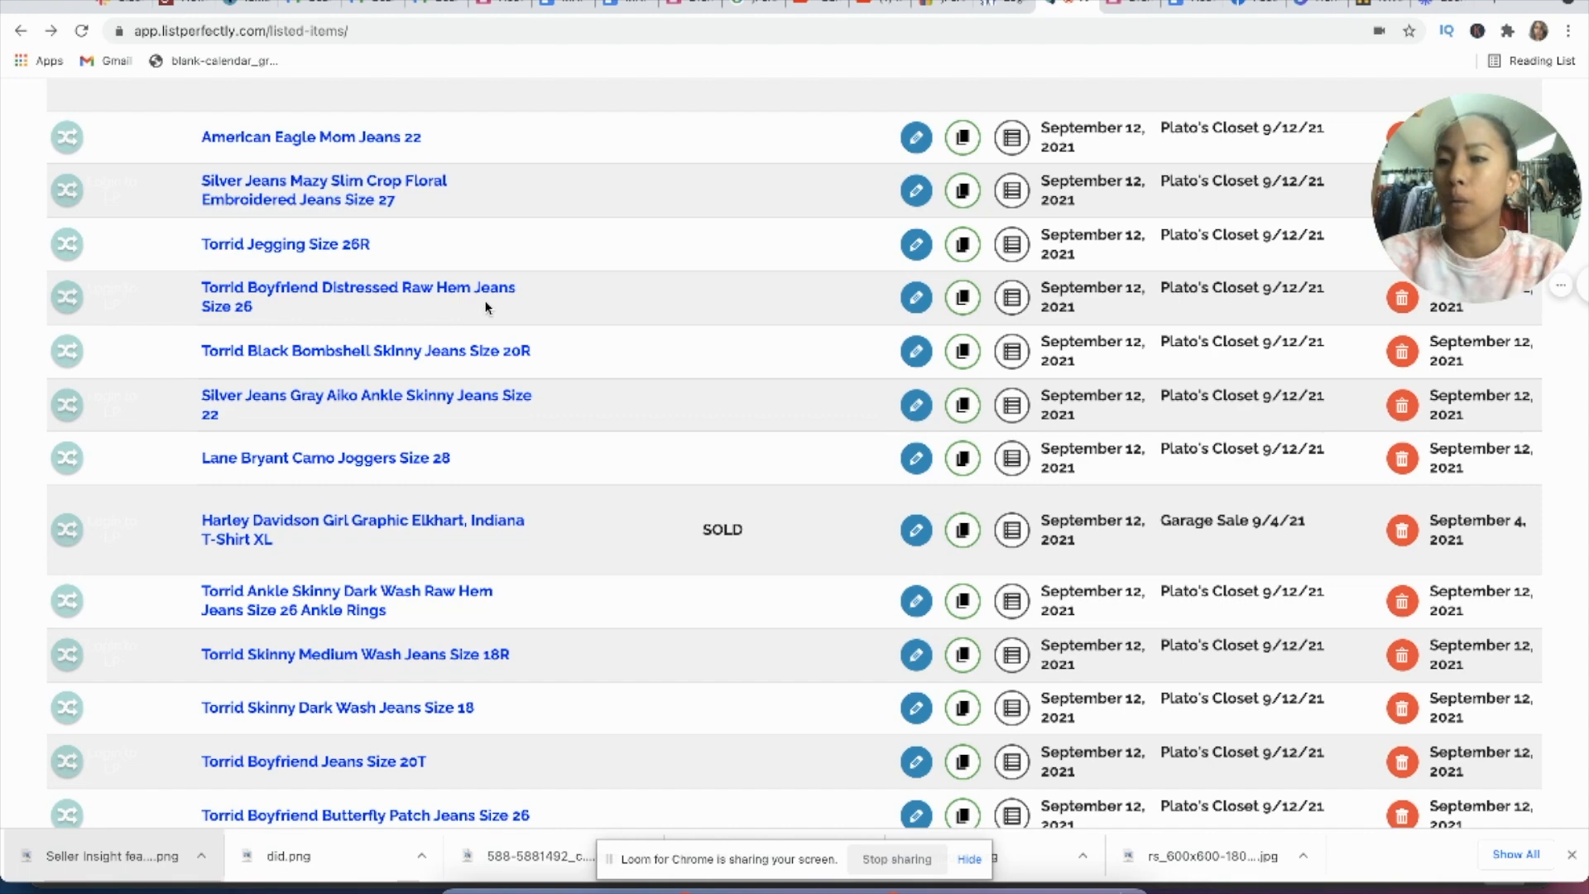
scroll(670, 348, up, 1)
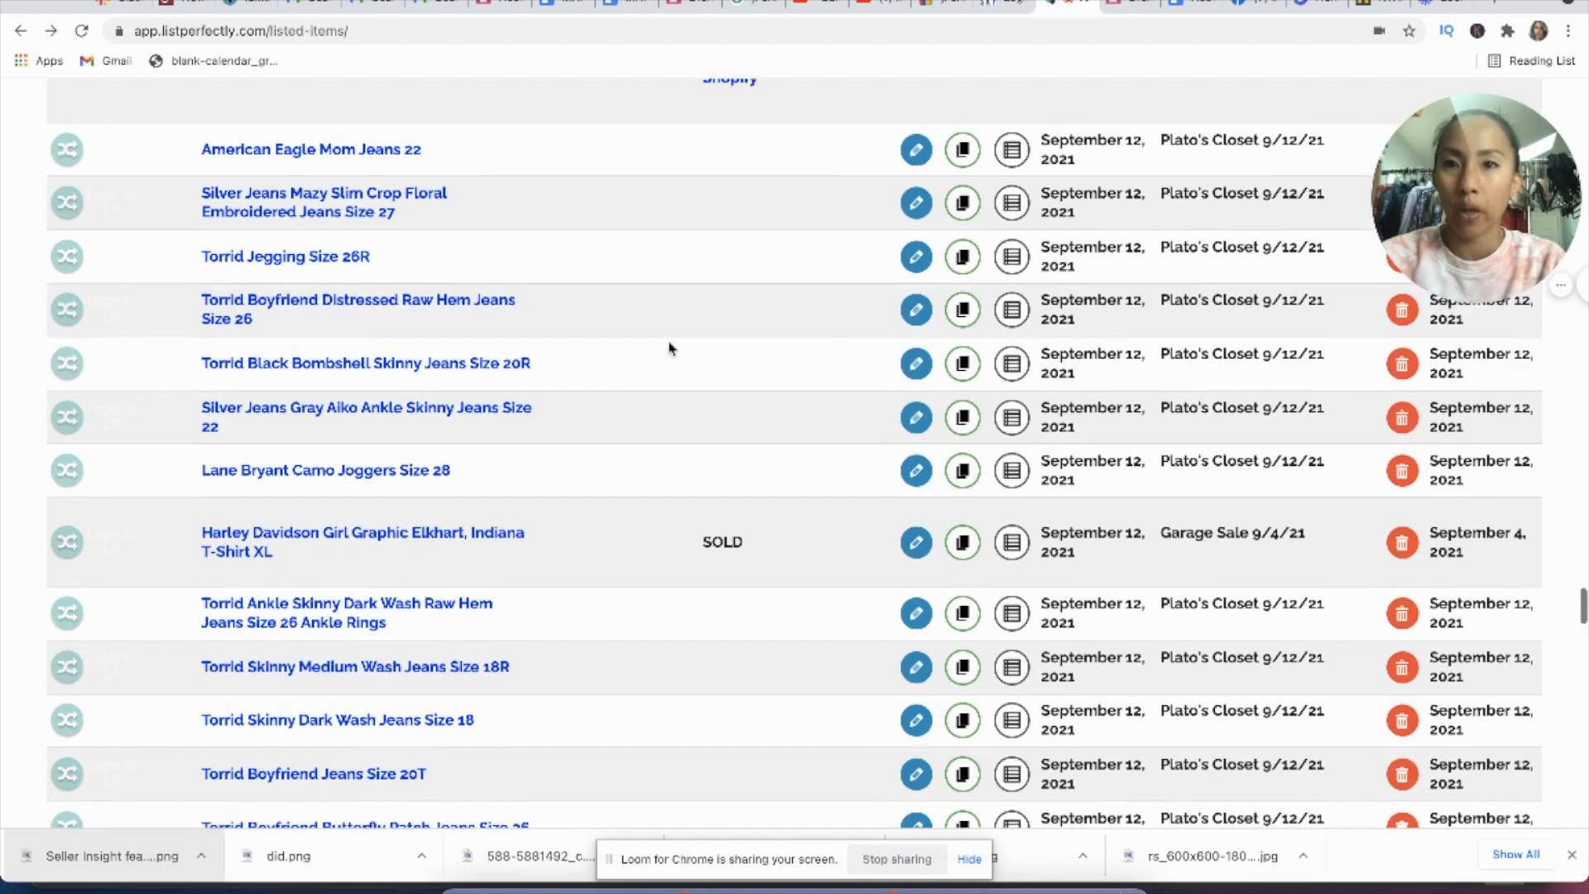
Step: Open the Silver Jeans Mazy Slim Crop Floral Embroidered Jeans Size 27 listing for editing and review its title, description and condition fields
scroll(613, 257, down, 1)
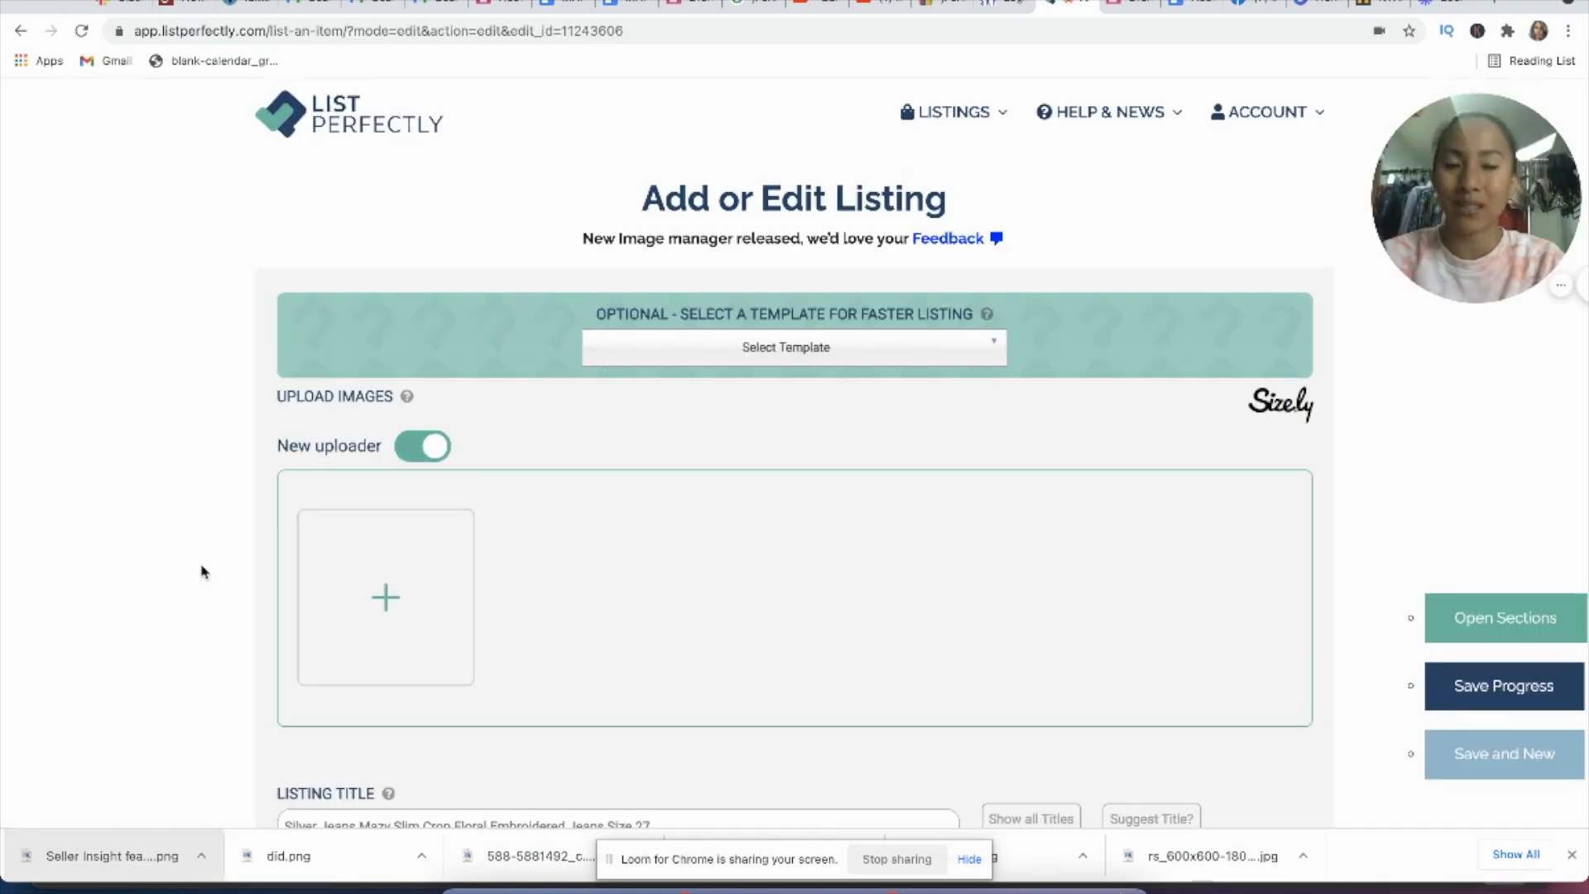
scroll(202, 568, down, 4)
scroll(202, 568, down, 3)
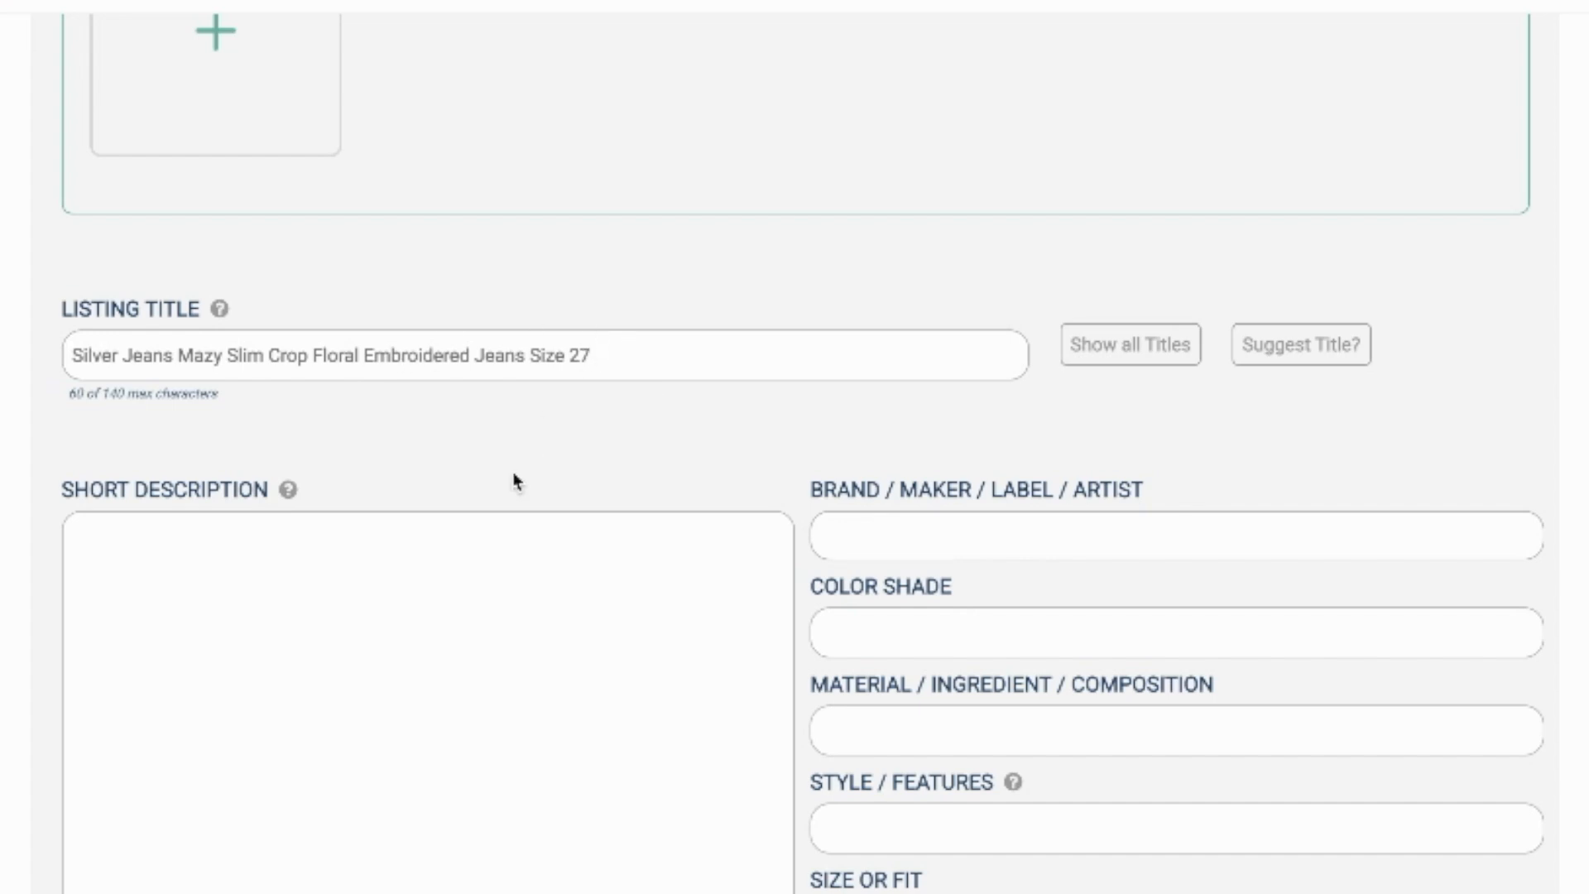
scroll(514, 471, down, 4)
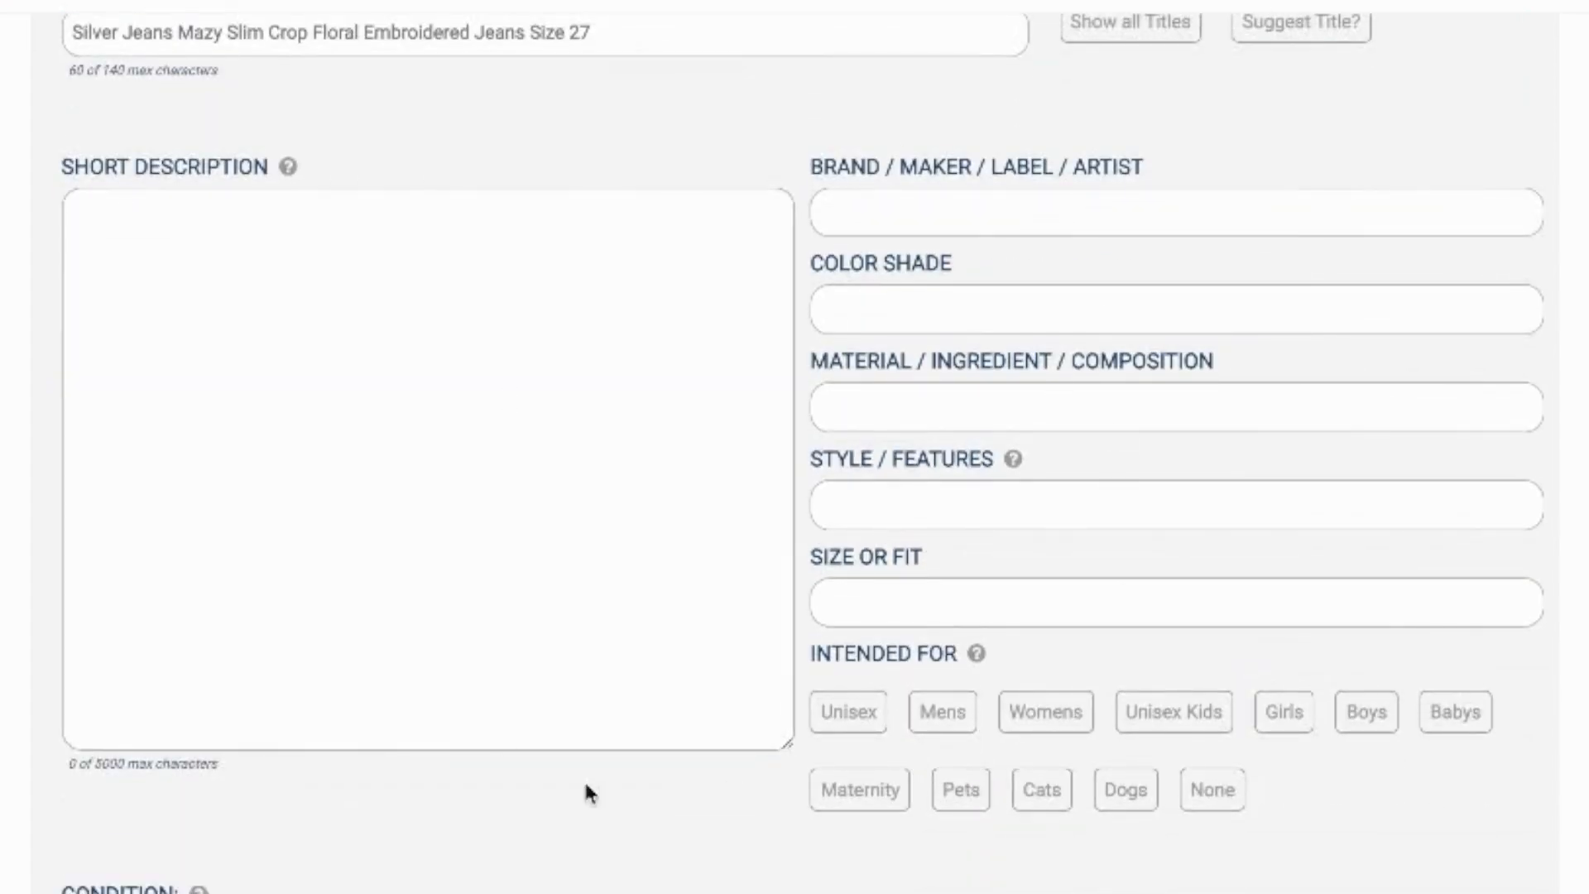
scroll(447, 737, down, 8)
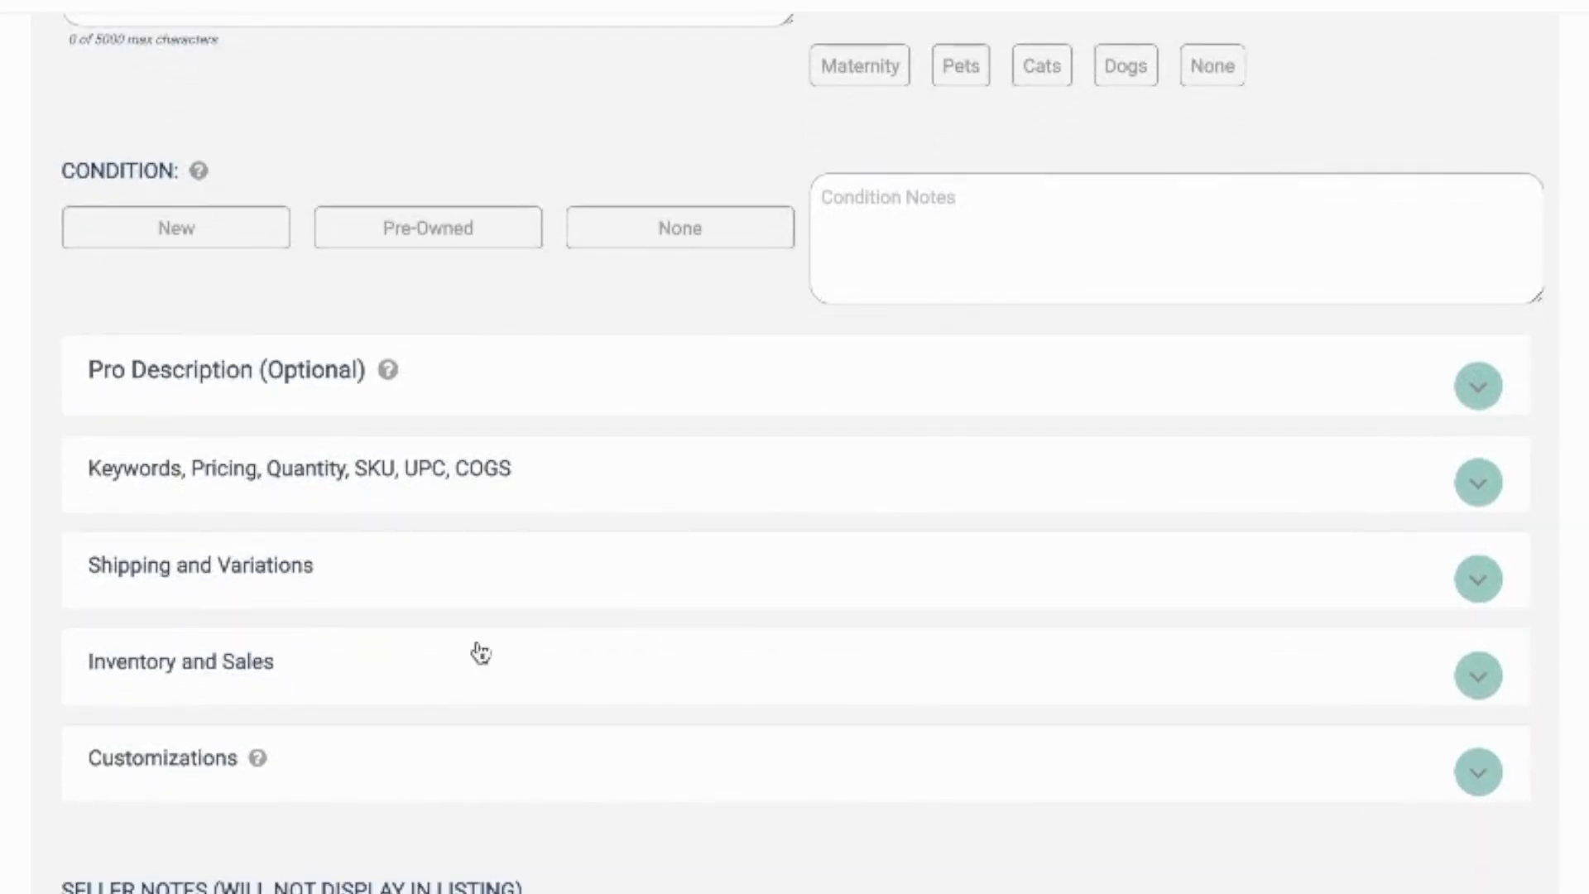
Step: Expand the Keywords, Pricing, Quantity, SKU, UPC, COGS section and check the recorded cost of goods
scroll(476, 654, down, 1)
click(509, 390)
scroll(568, 433, down, 2)
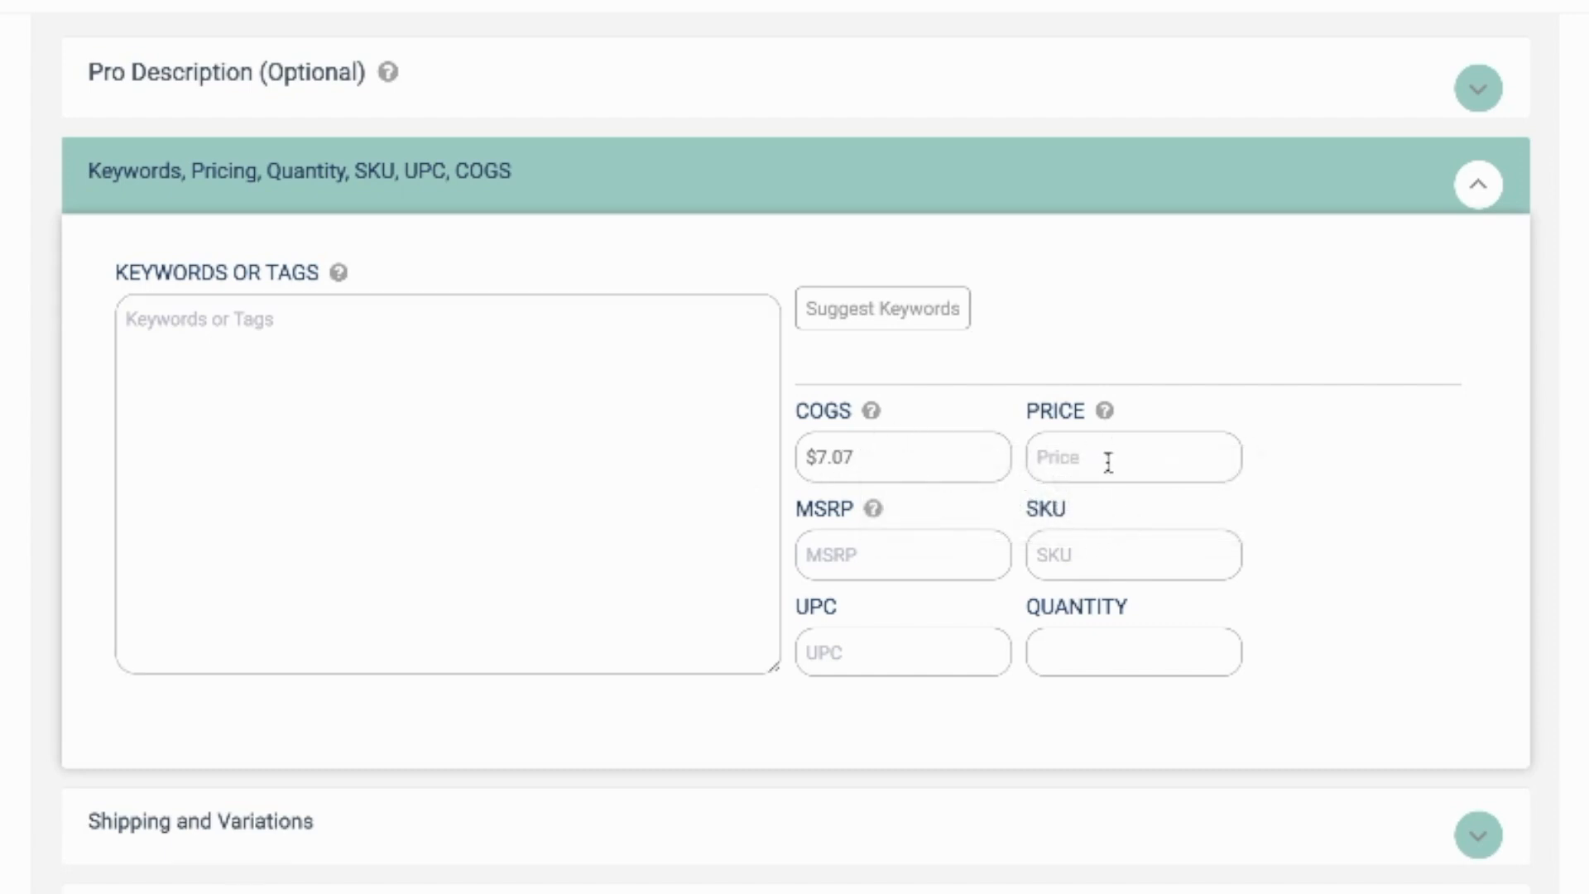
click(611, 570)
scroll(611, 570, down, 4)
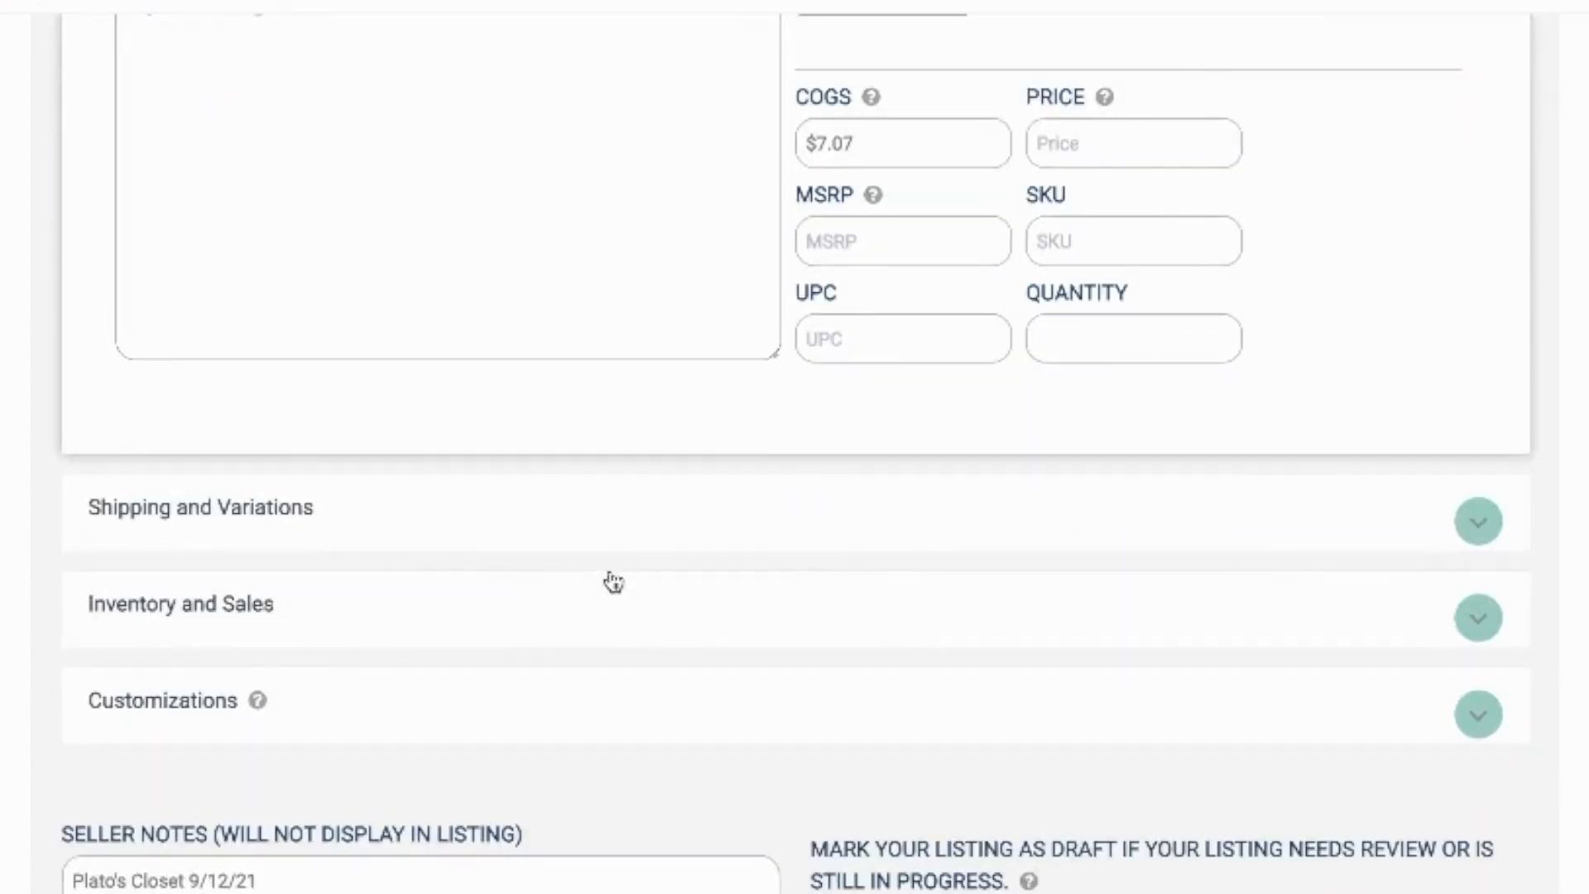
Step: Expand the Shipping and Variations section and check the shipping weight entered for the jeans
click(590, 501)
scroll(591, 501, down, 5)
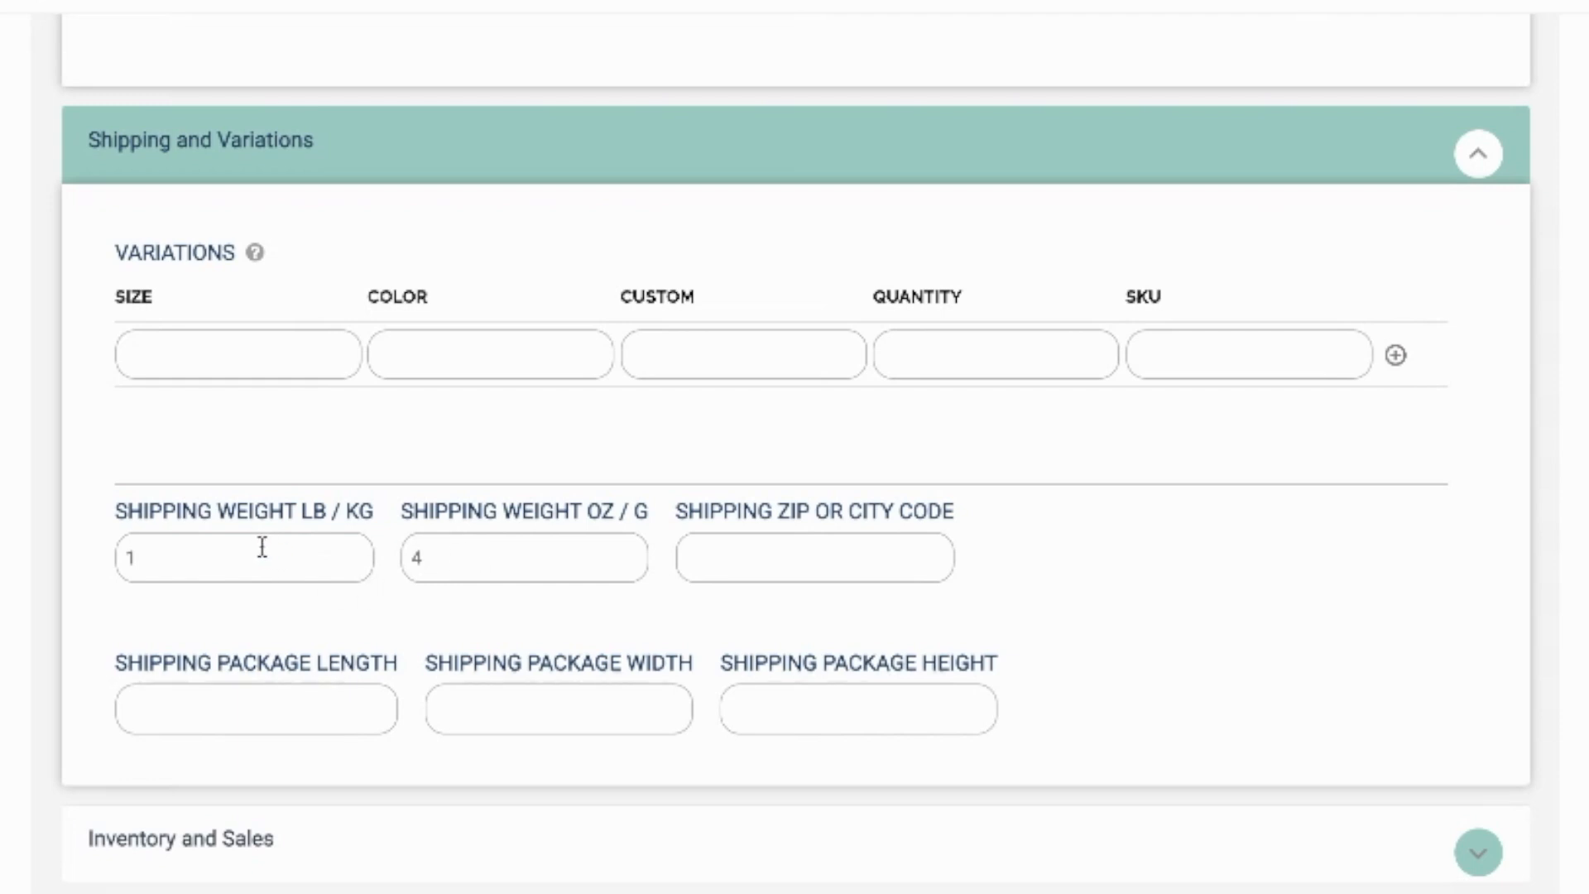
scroll(254, 543, up, 1)
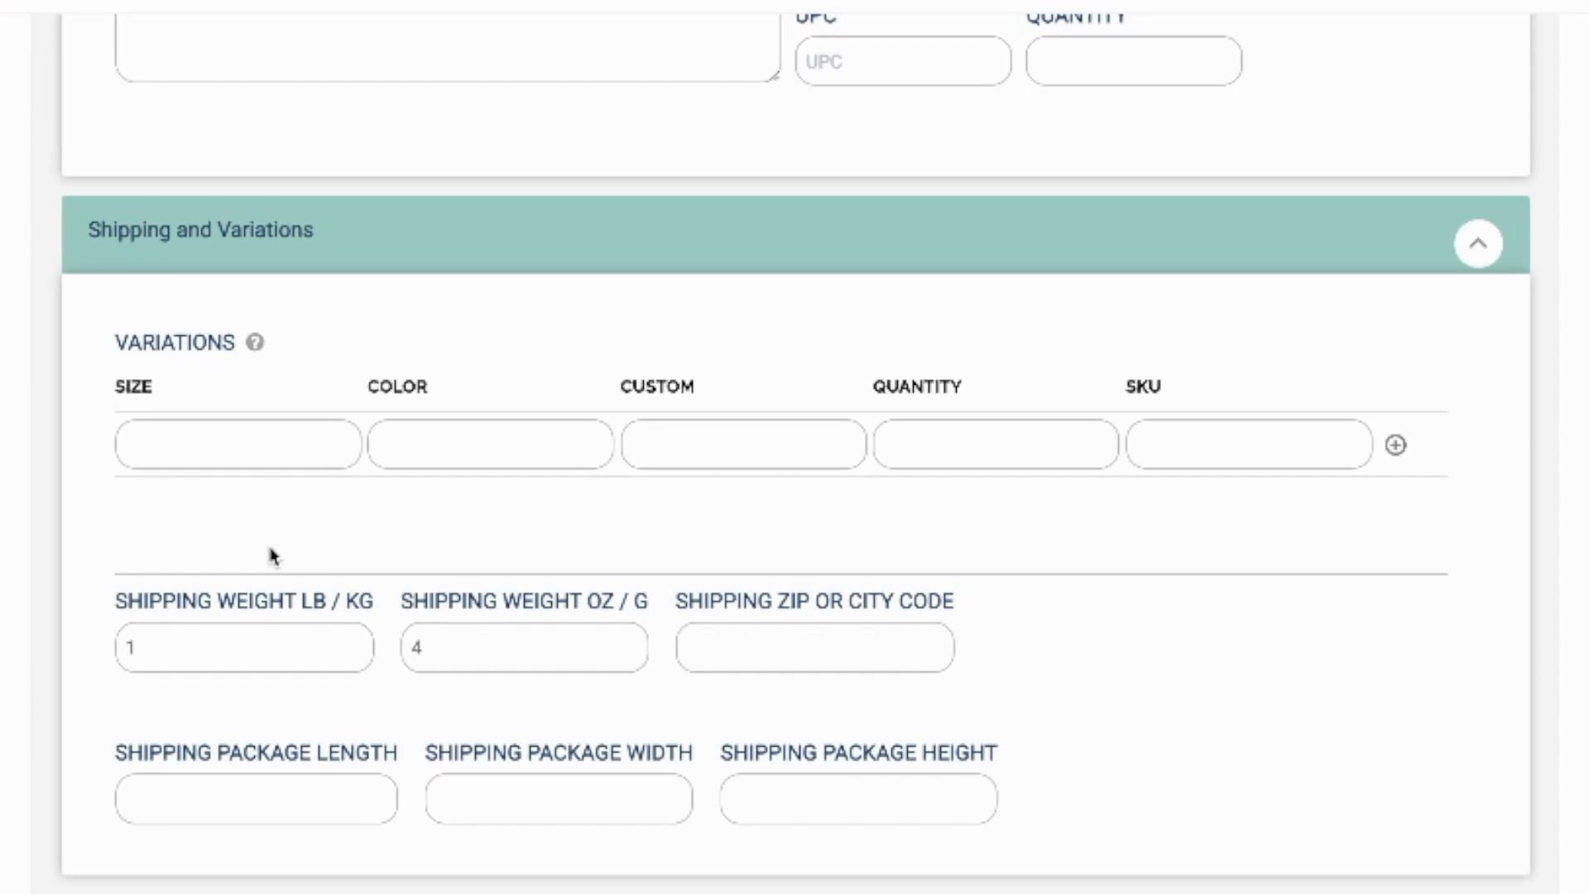
scroll(273, 556, down, 4)
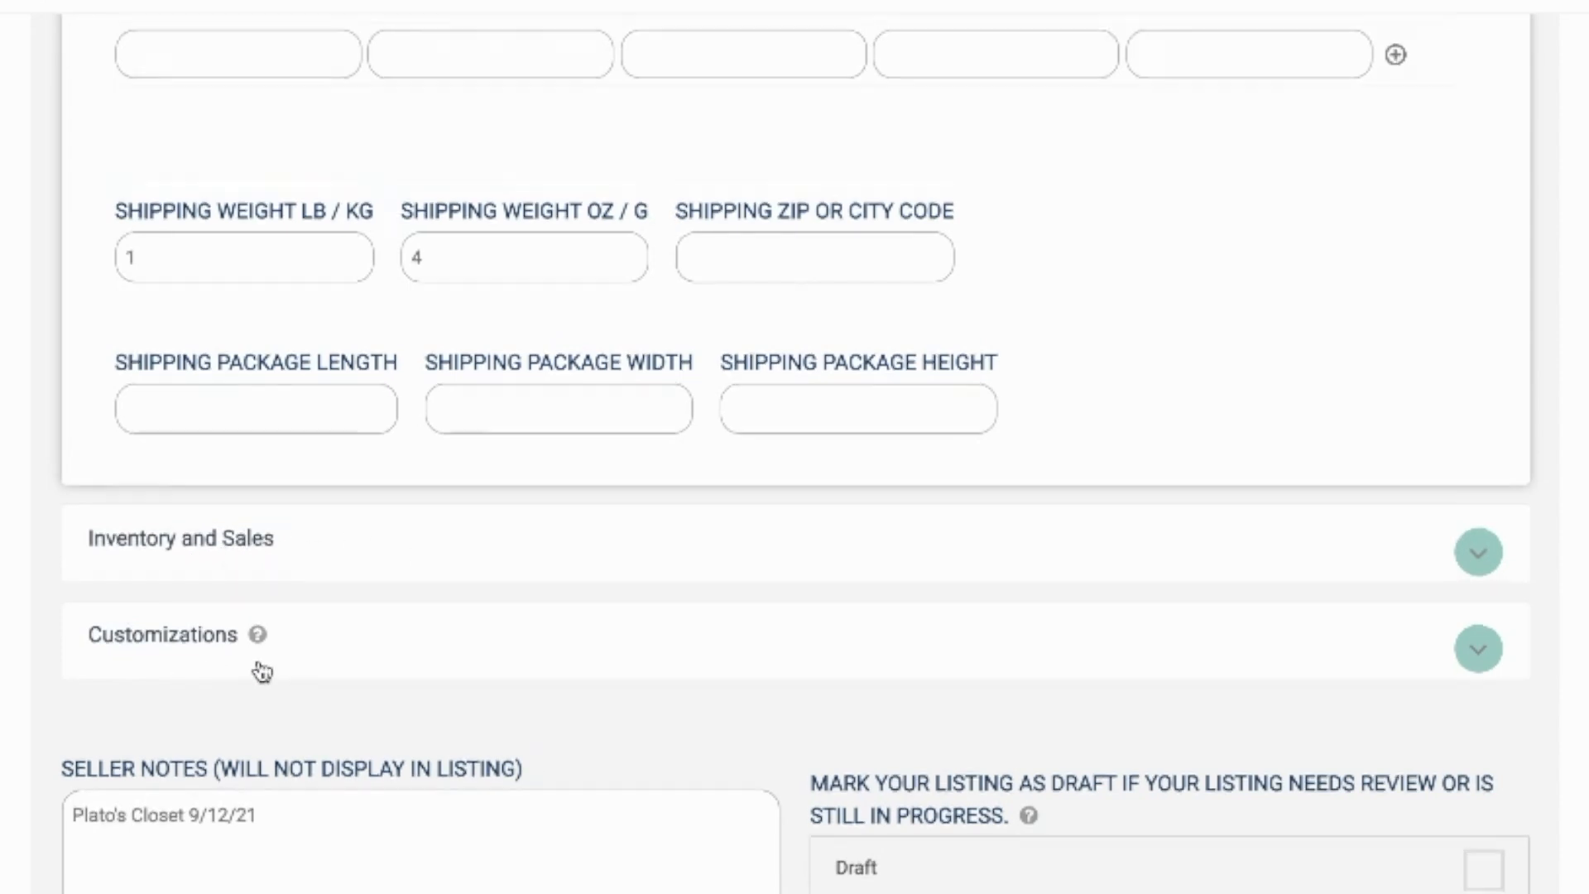
Step: Check the seller notes for the purchase source and date, and save the jeans listing with Update
scroll(258, 666, down, 3)
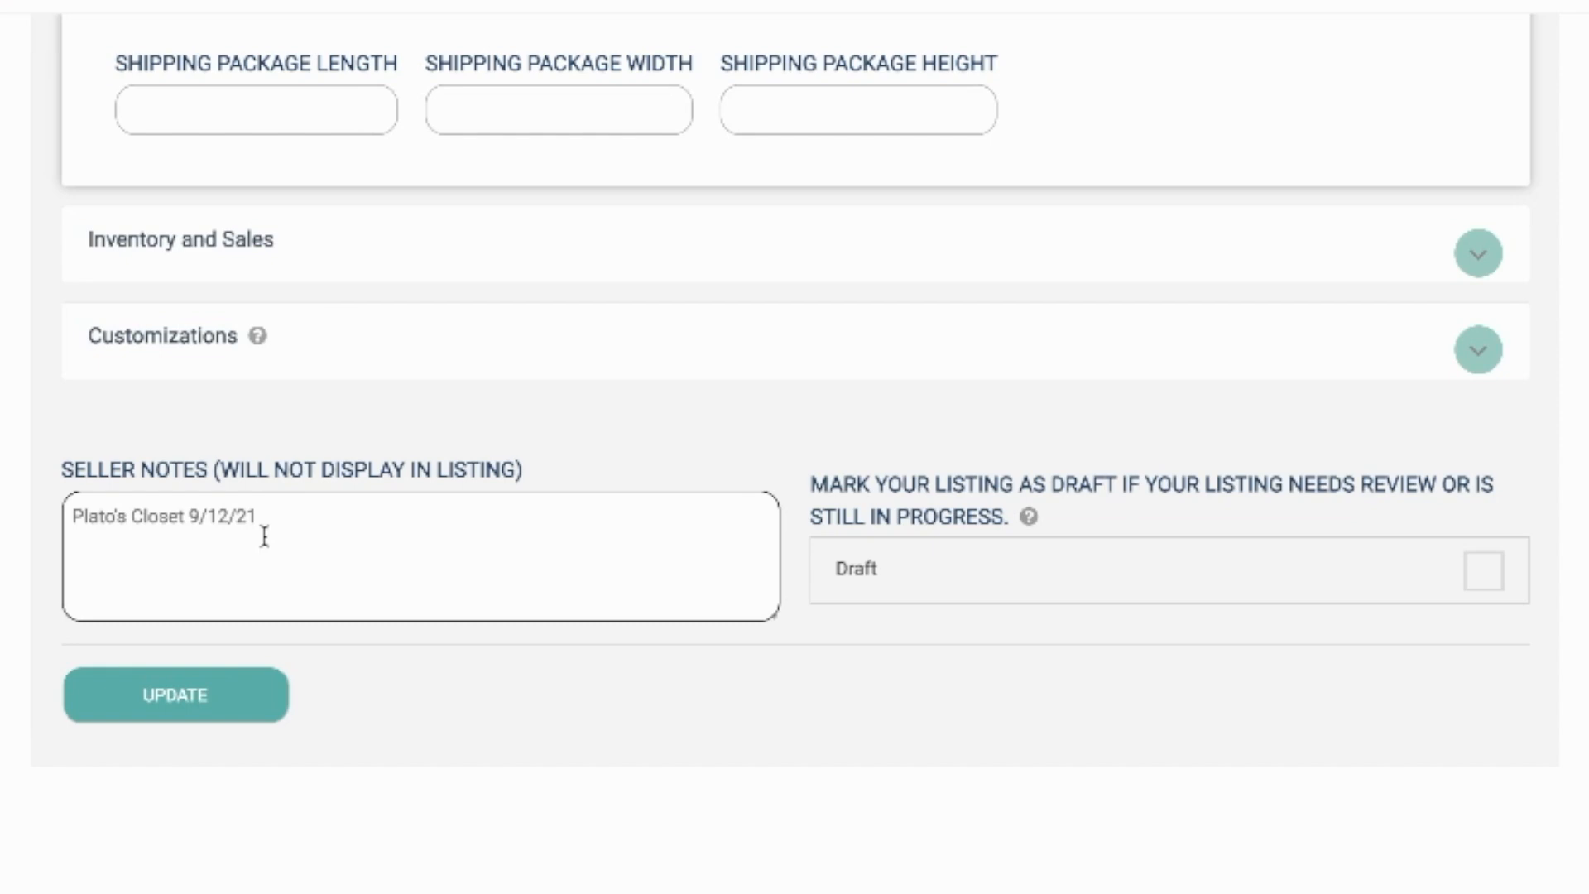
click(184, 702)
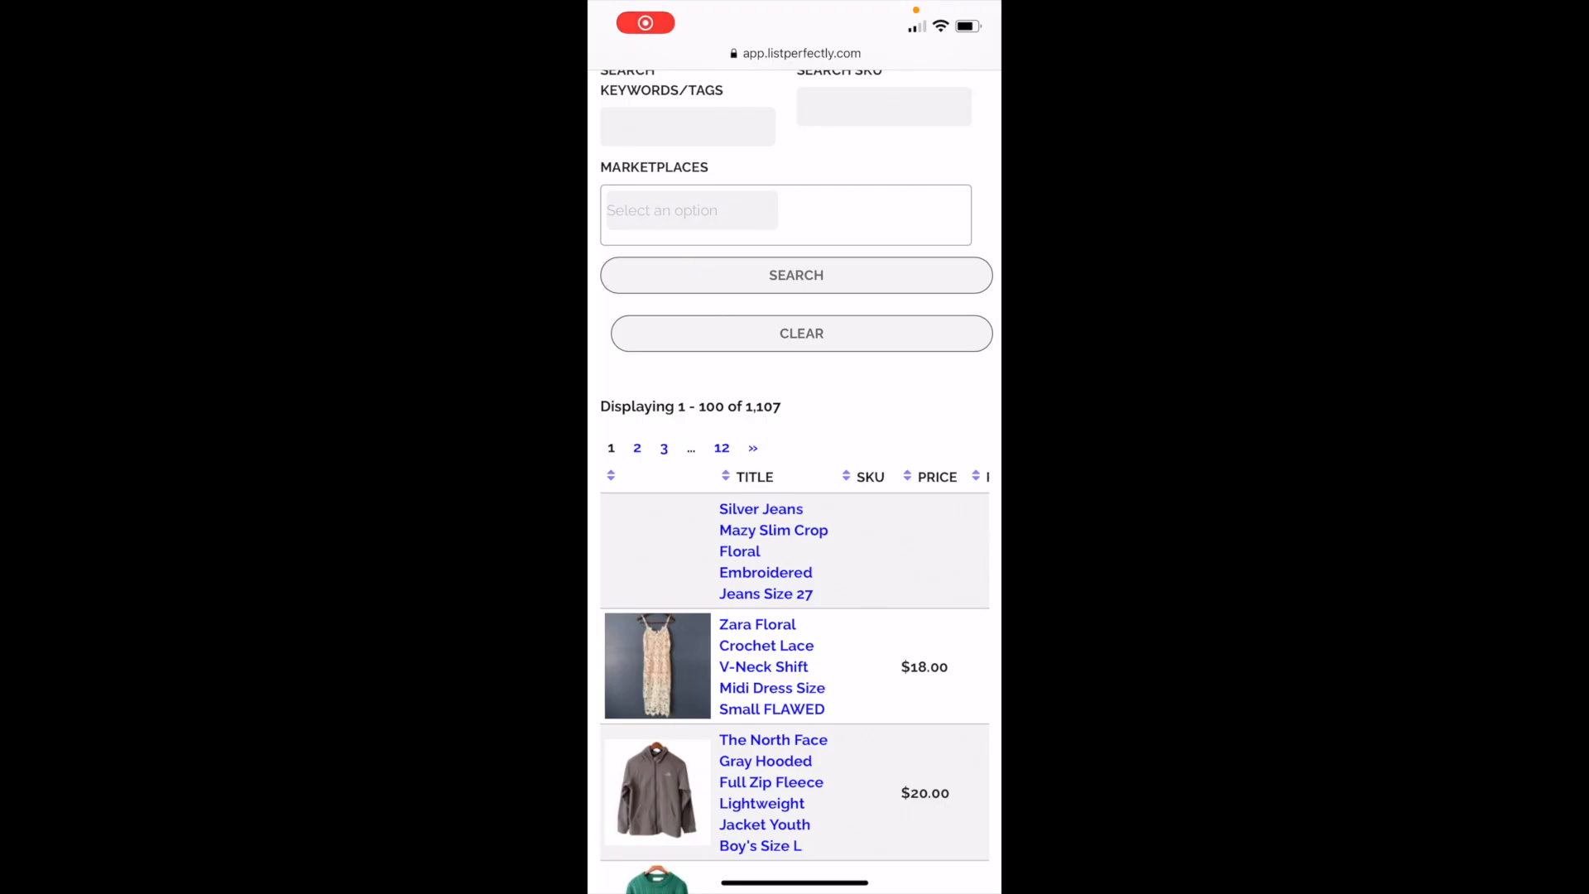
Step: In the phone's browser, look over the listing table's columns and open the Silver Jeans Mazy Slim Crop listing for editing
scroll(795, 670, right, 5)
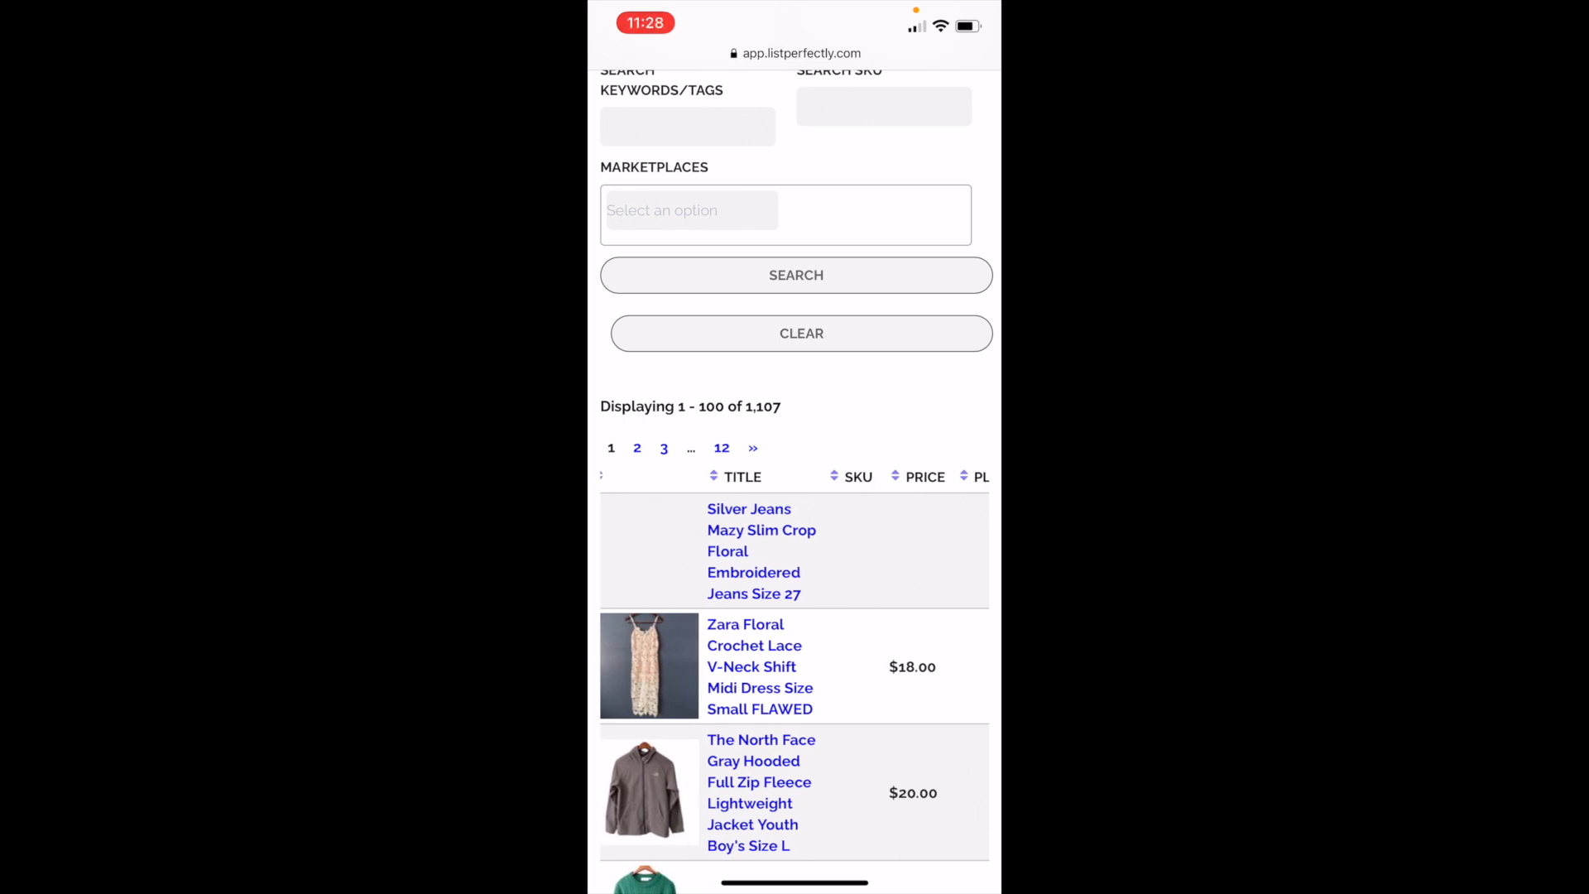
scroll(795, 671, right, 5)
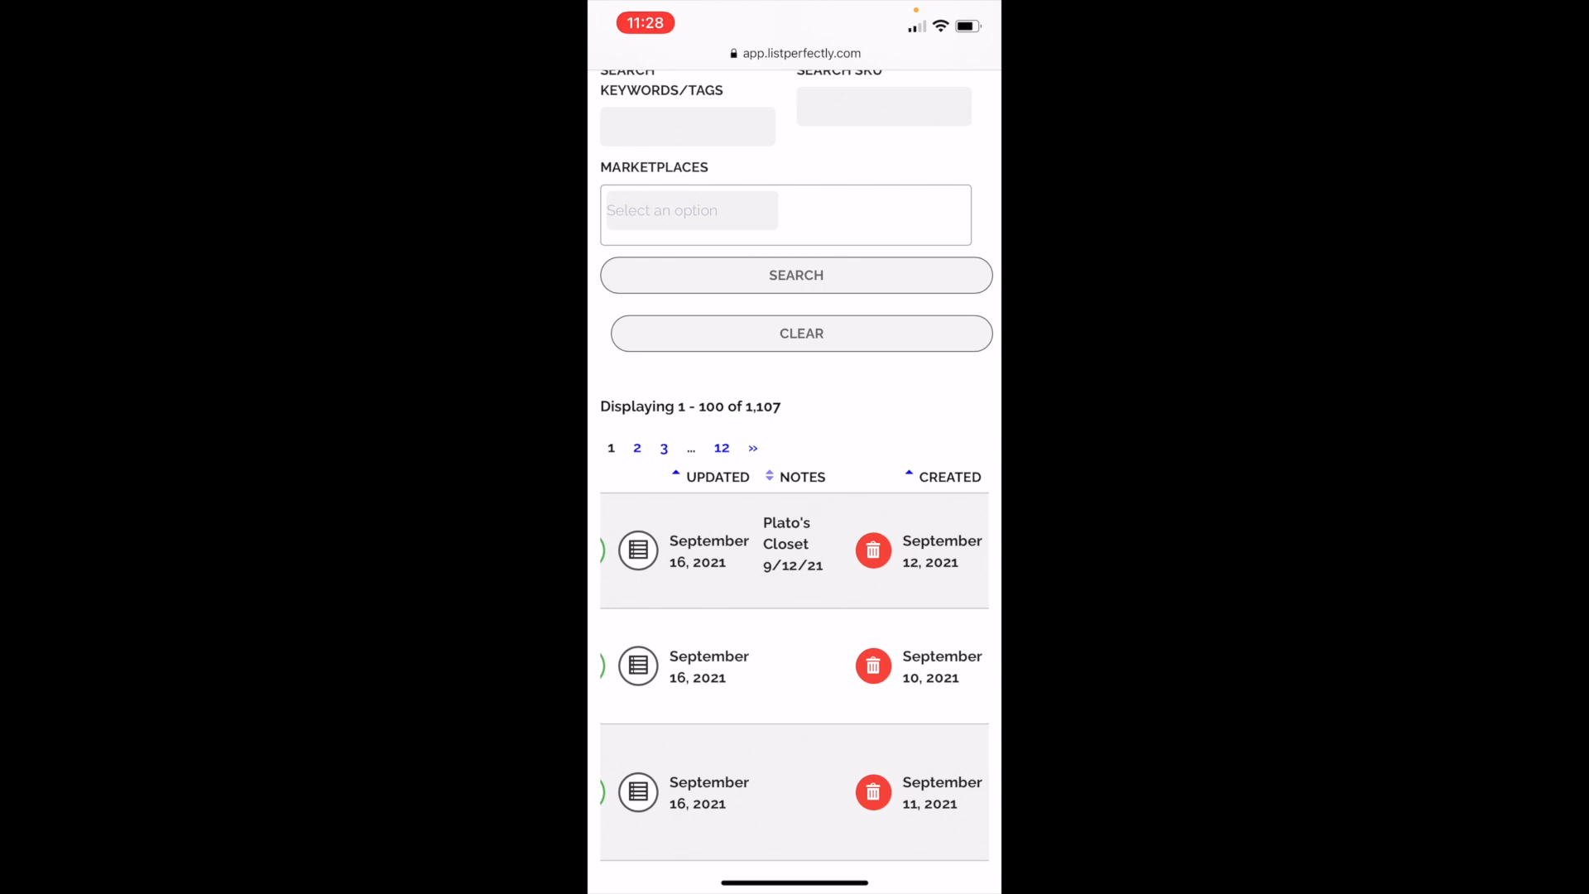
scroll(794, 641, left, 1)
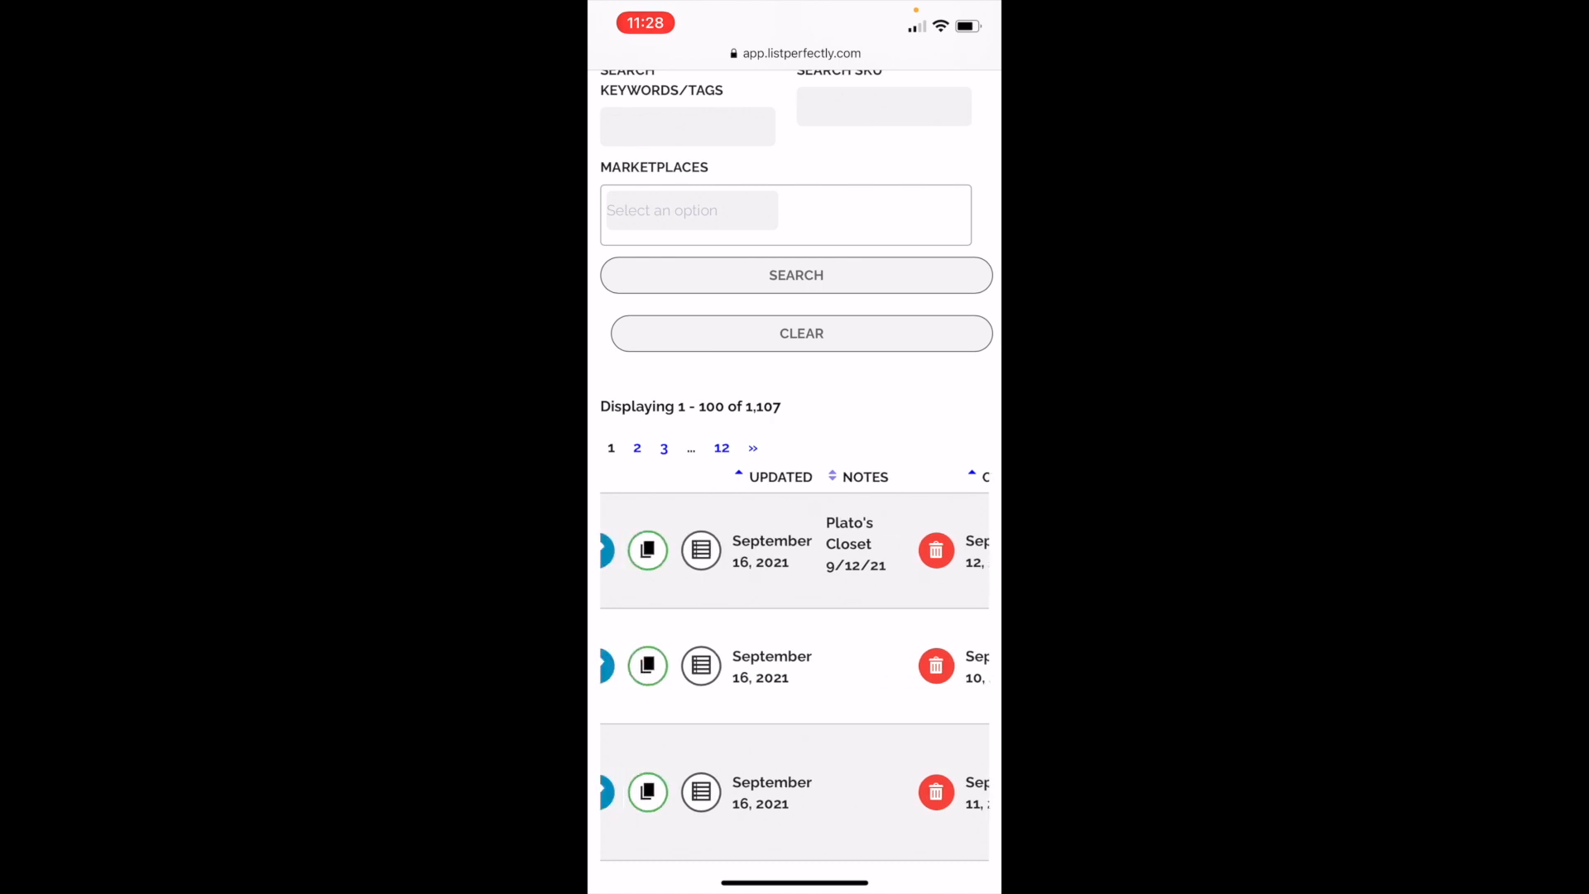
scroll(795, 662, left, 3)
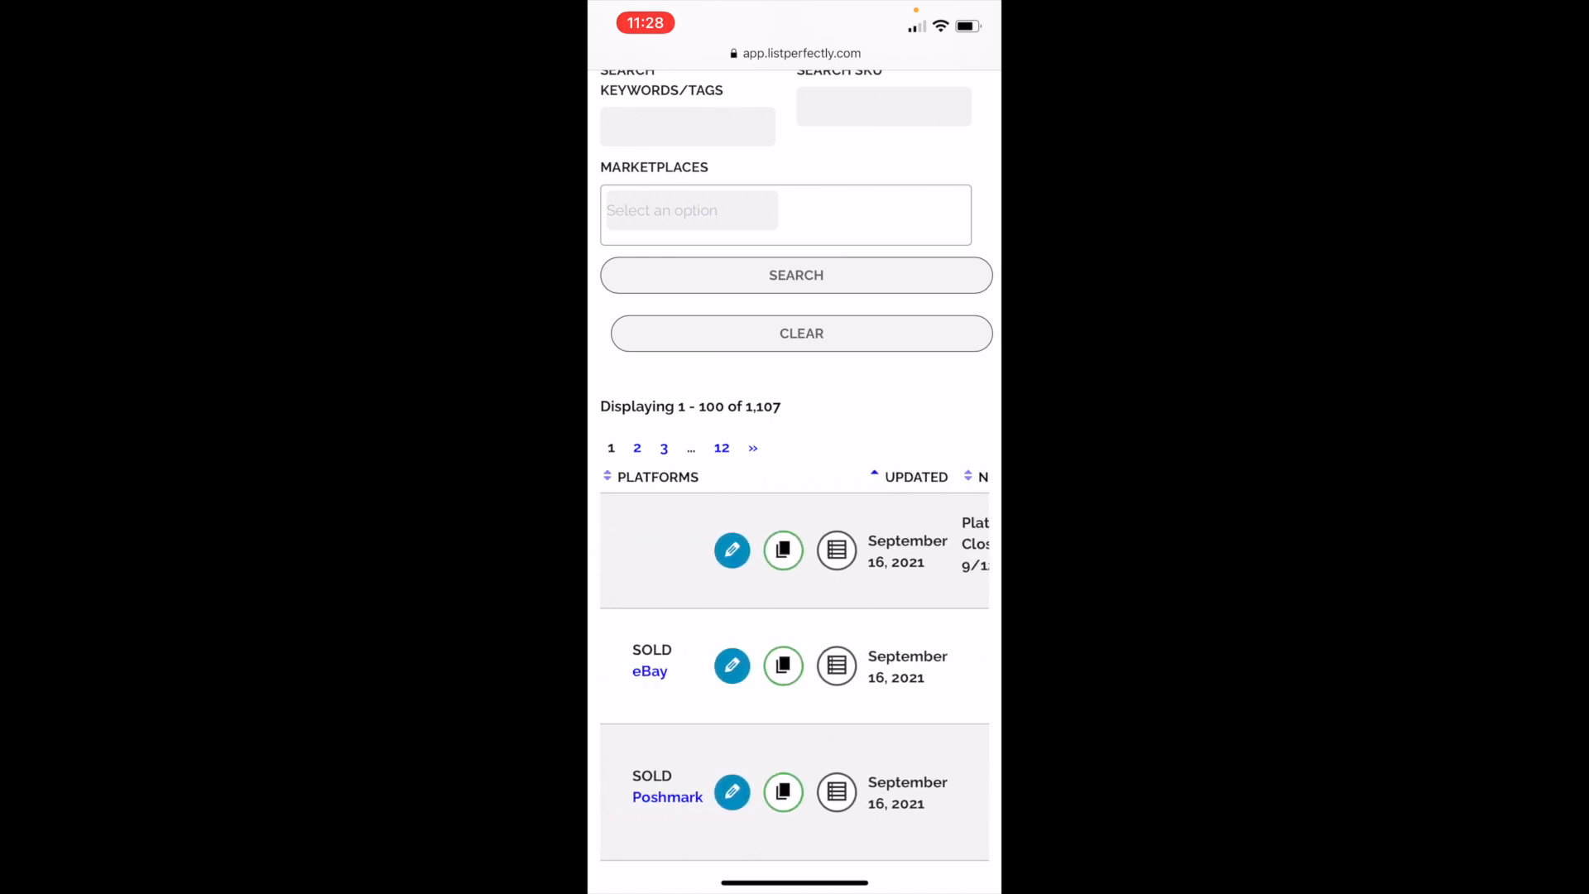
scroll(794, 414, up, 1)
scroll(795, 679, left, 3)
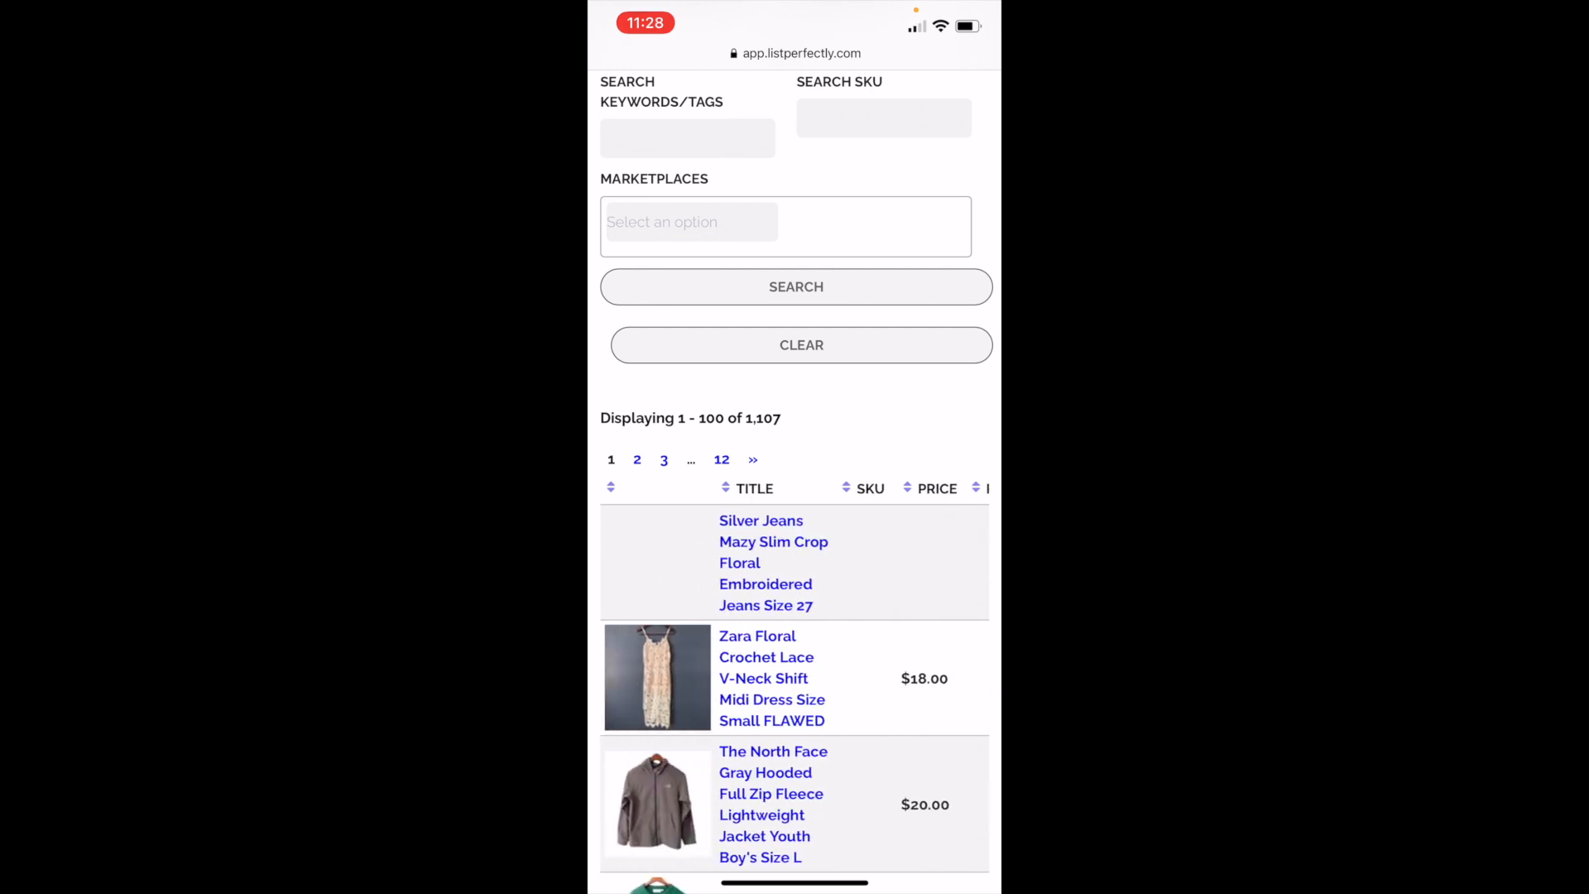
scroll(794, 678, right, 4)
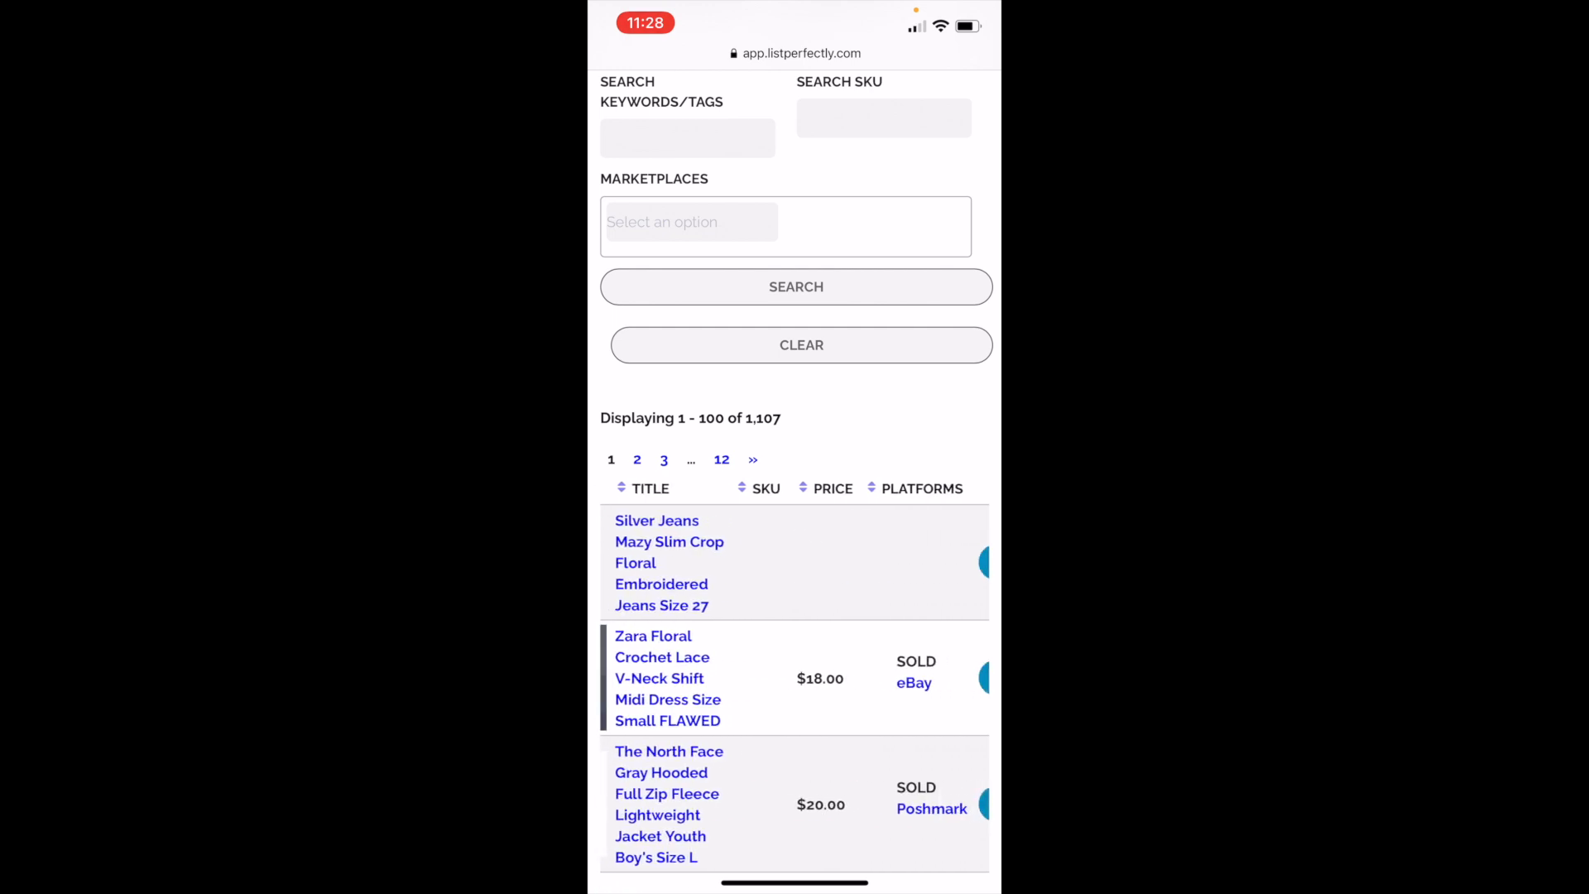
click(896, 562)
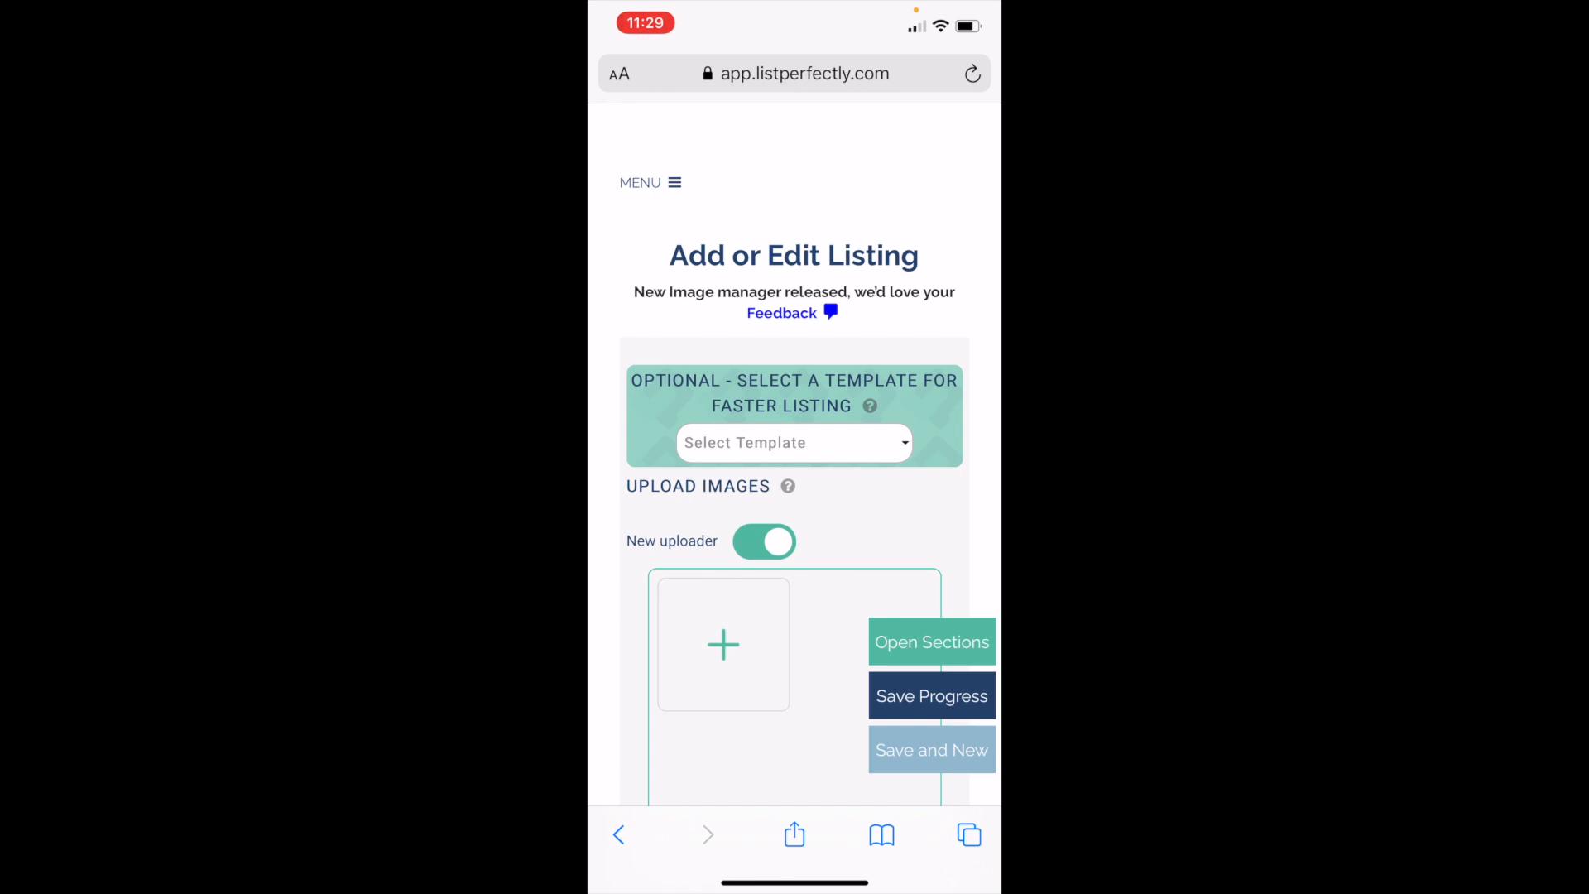
Step: Start an image upload for the jeans listing from the phone's Photo Library
scroll(795, 496, down, 5)
scroll(795, 496, up, 3)
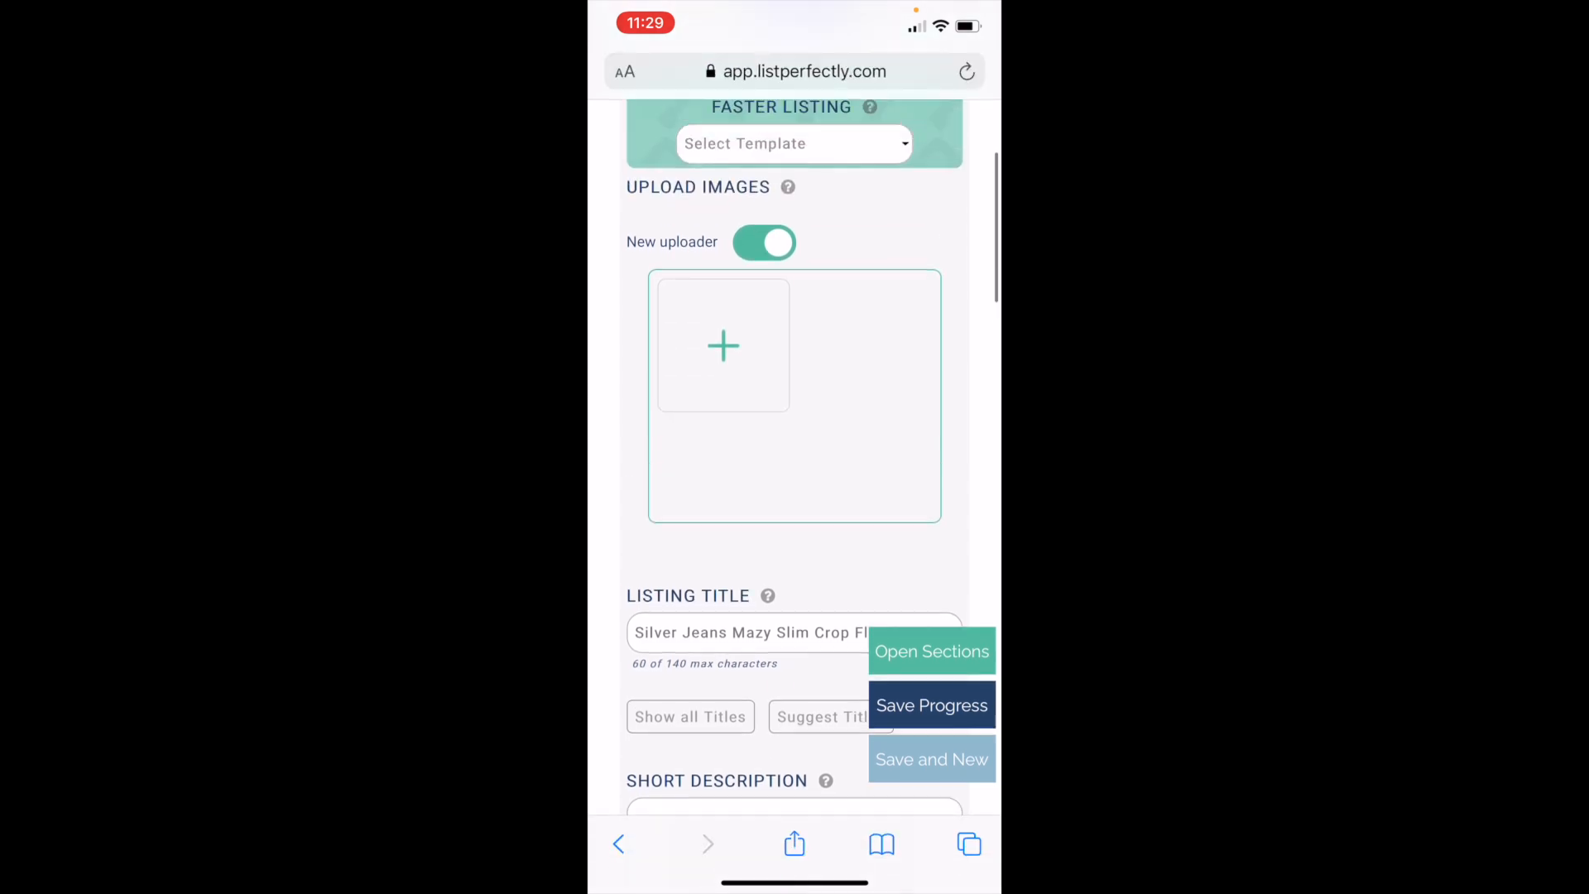
click(723, 511)
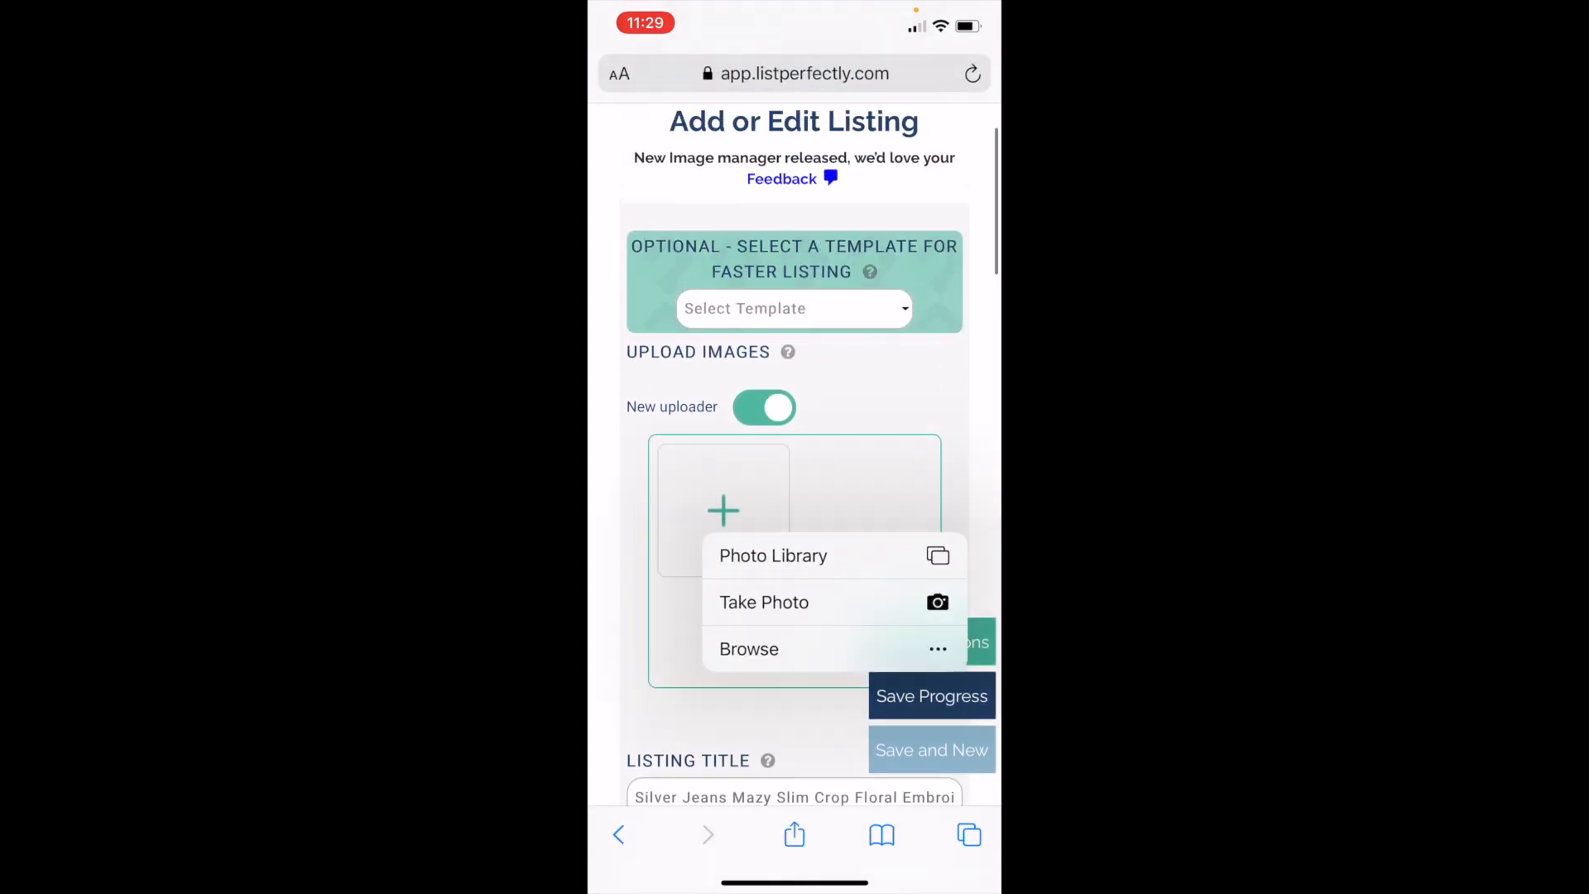
click(773, 555)
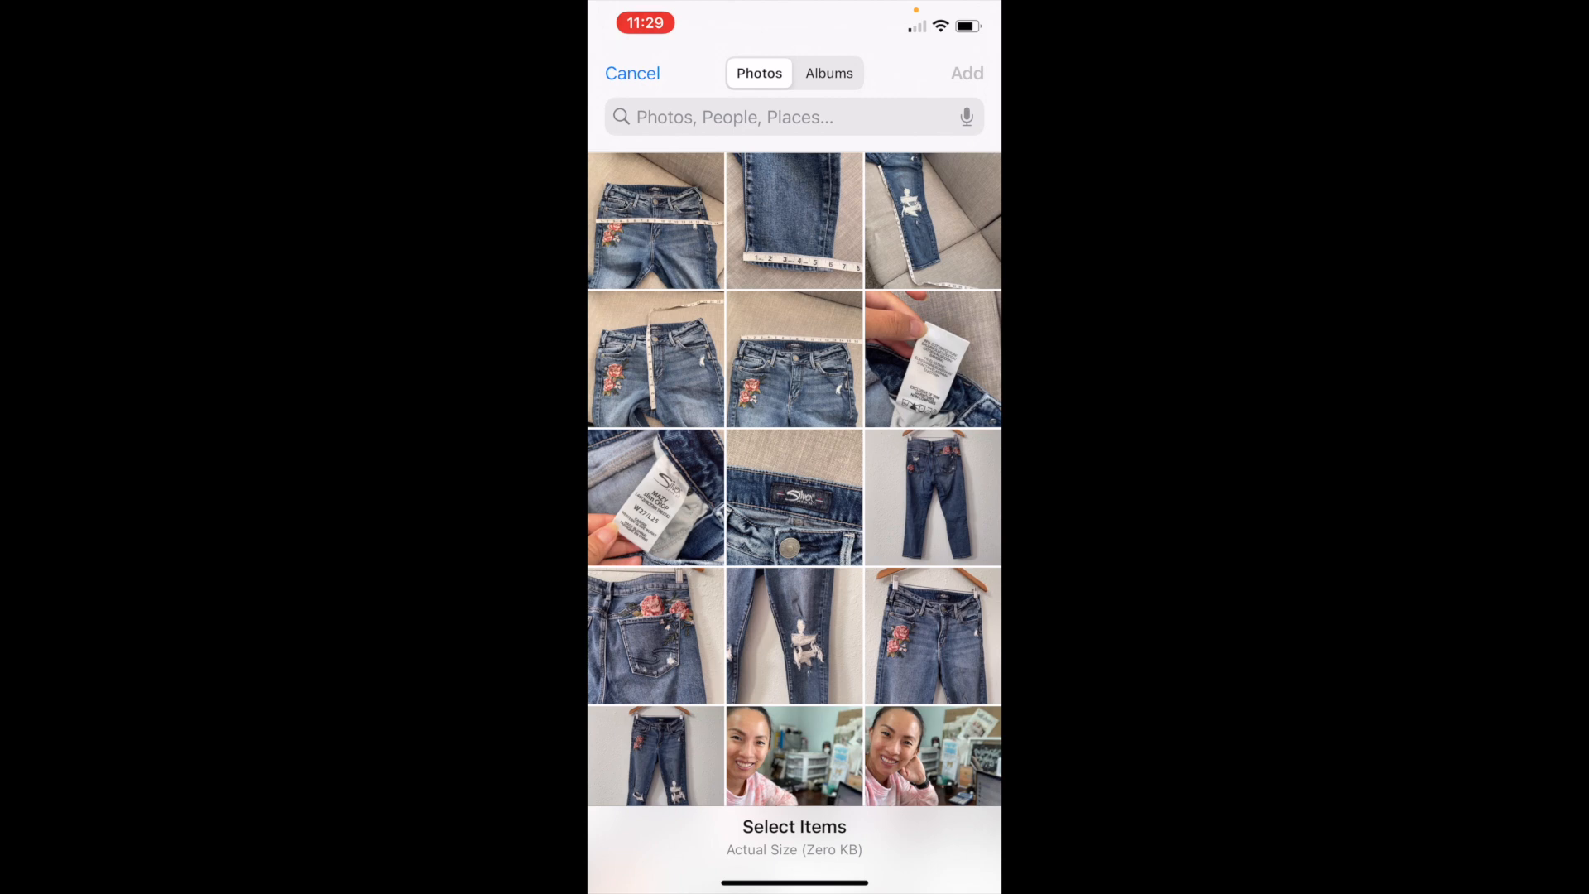
Step: Select the full front photo of the jeans, followed by the upper front, ripped knee and back pocket close-ups
scroll(794, 480, down, 2)
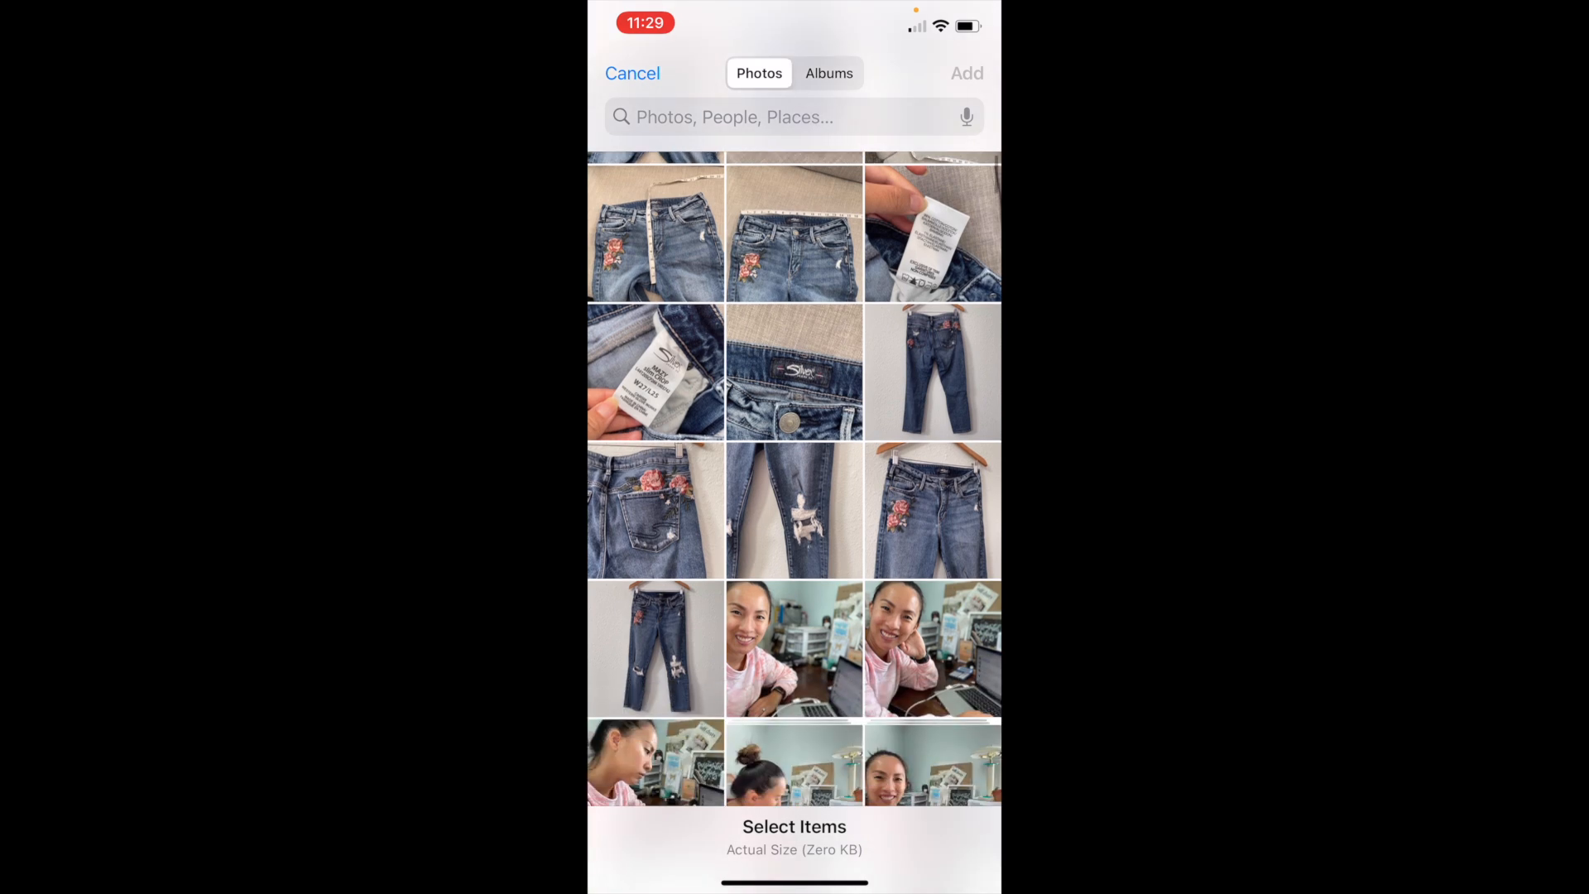
click(655, 621)
click(933, 484)
click(795, 485)
click(656, 485)
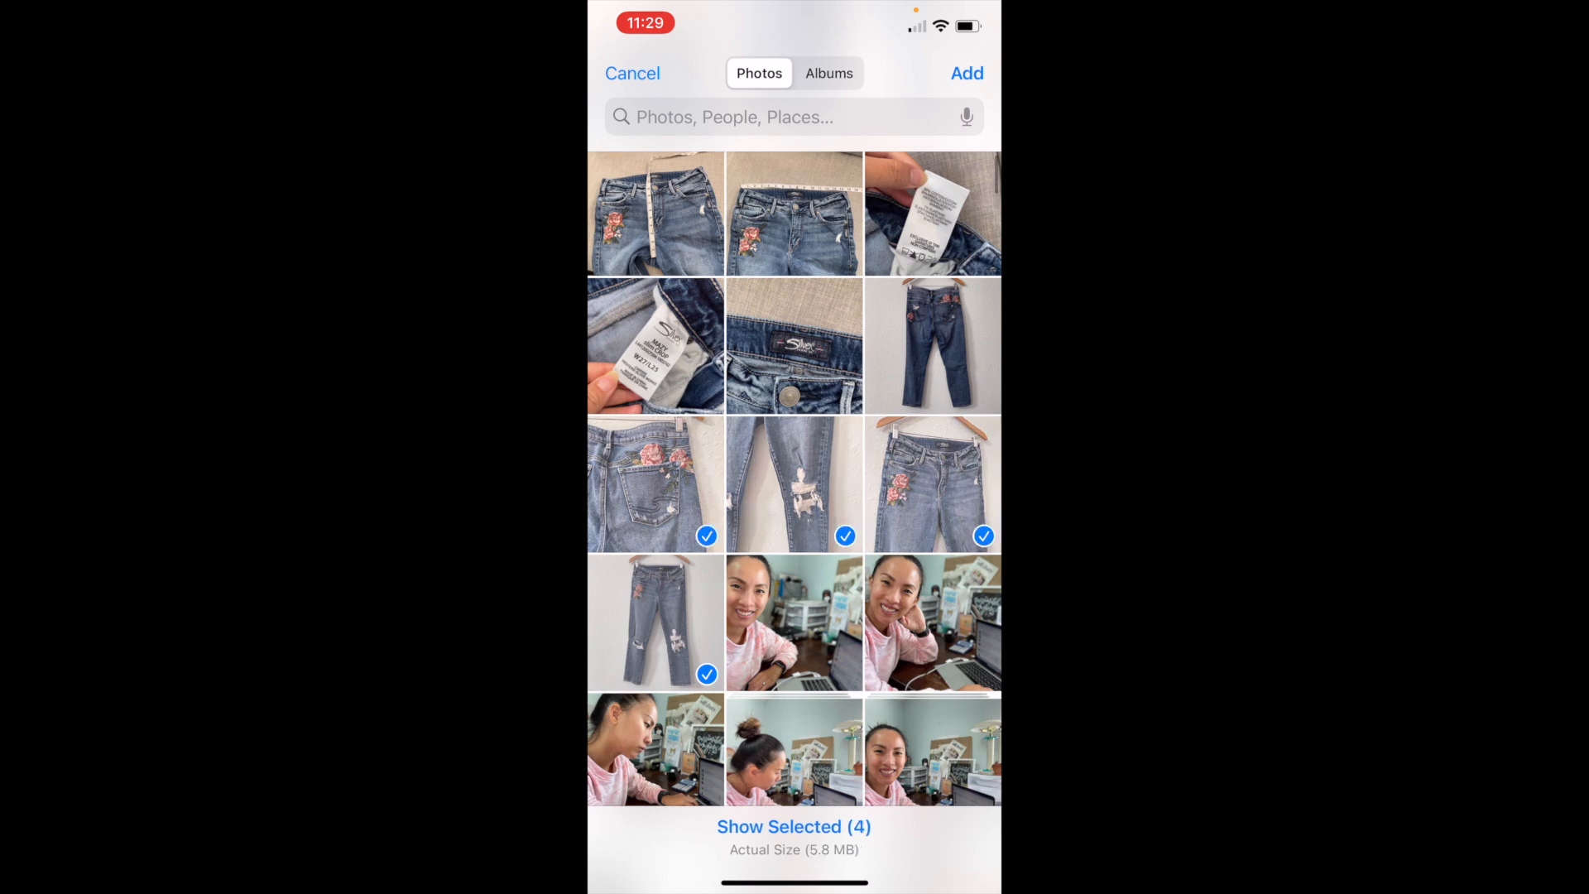
Step: Add the full back photo, waistband label, size tag, care tag, waist and rise measurement photos to the selection, in that order
scroll(794, 480, up, 2)
click(933, 498)
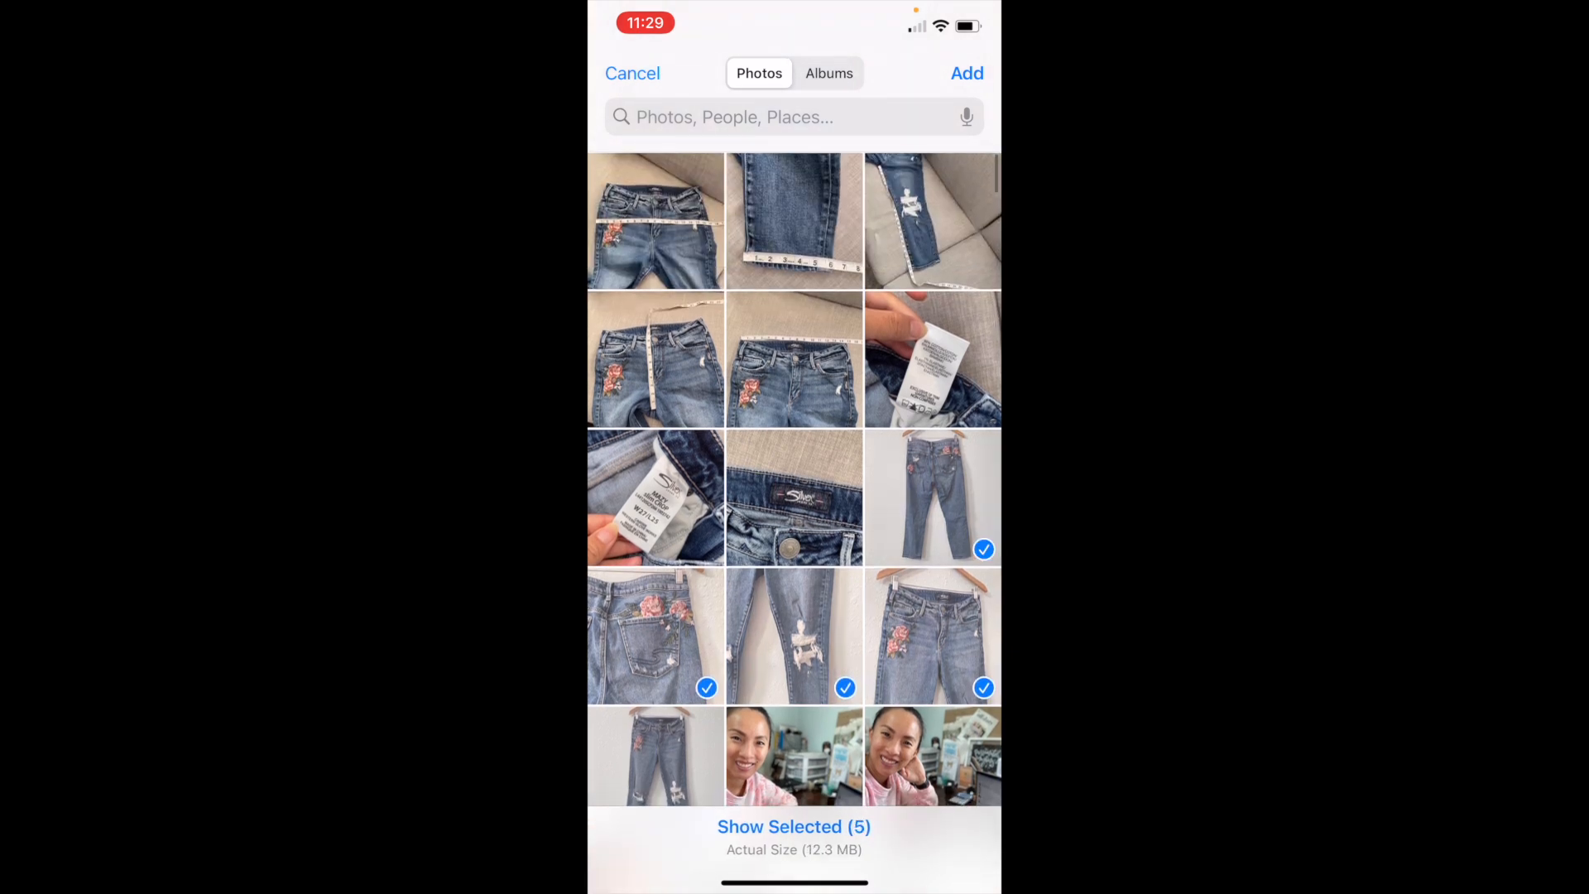
click(794, 498)
click(655, 497)
click(933, 359)
click(795, 359)
click(655, 360)
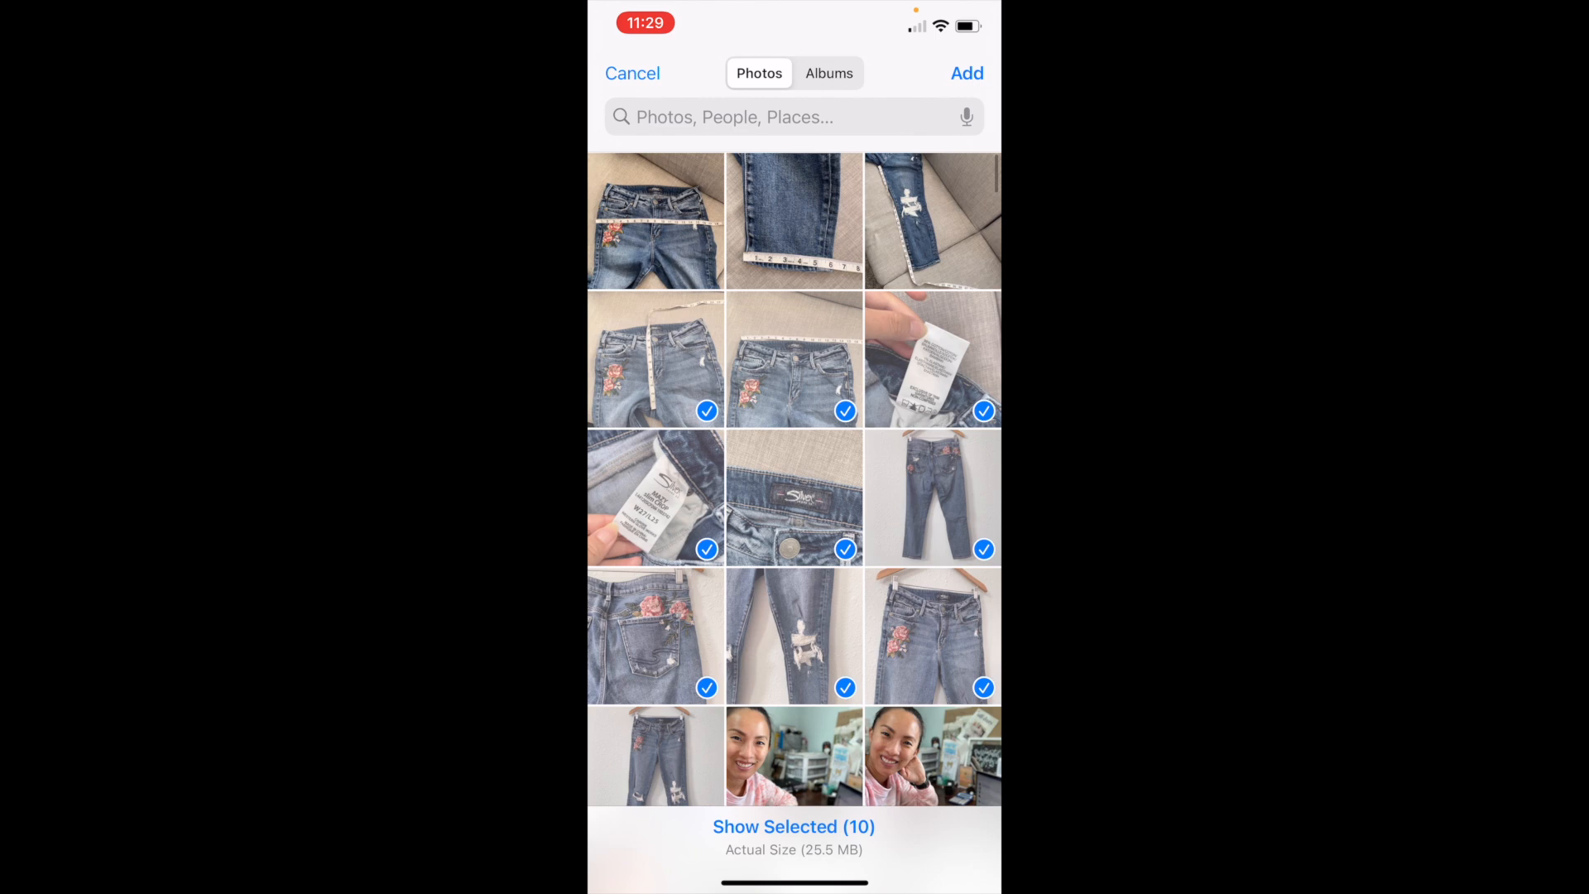
Step: Select the inseam, leg opening and hip measurement photos, and add all selected photos to the listing
click(933, 221)
click(795, 221)
click(655, 221)
scroll(795, 479, up, 2)
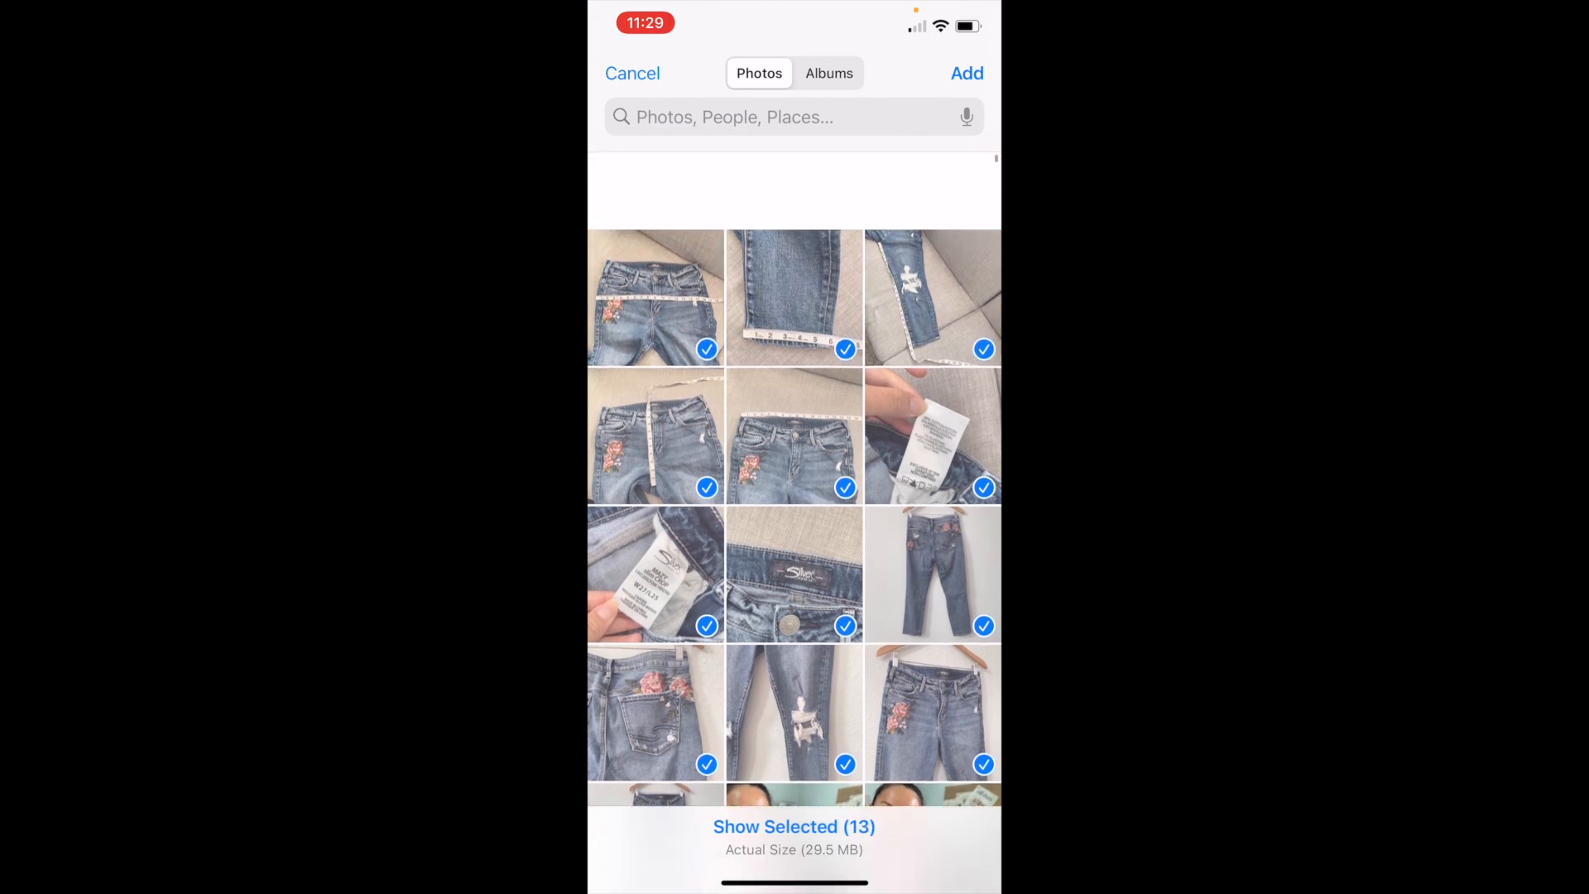
click(967, 74)
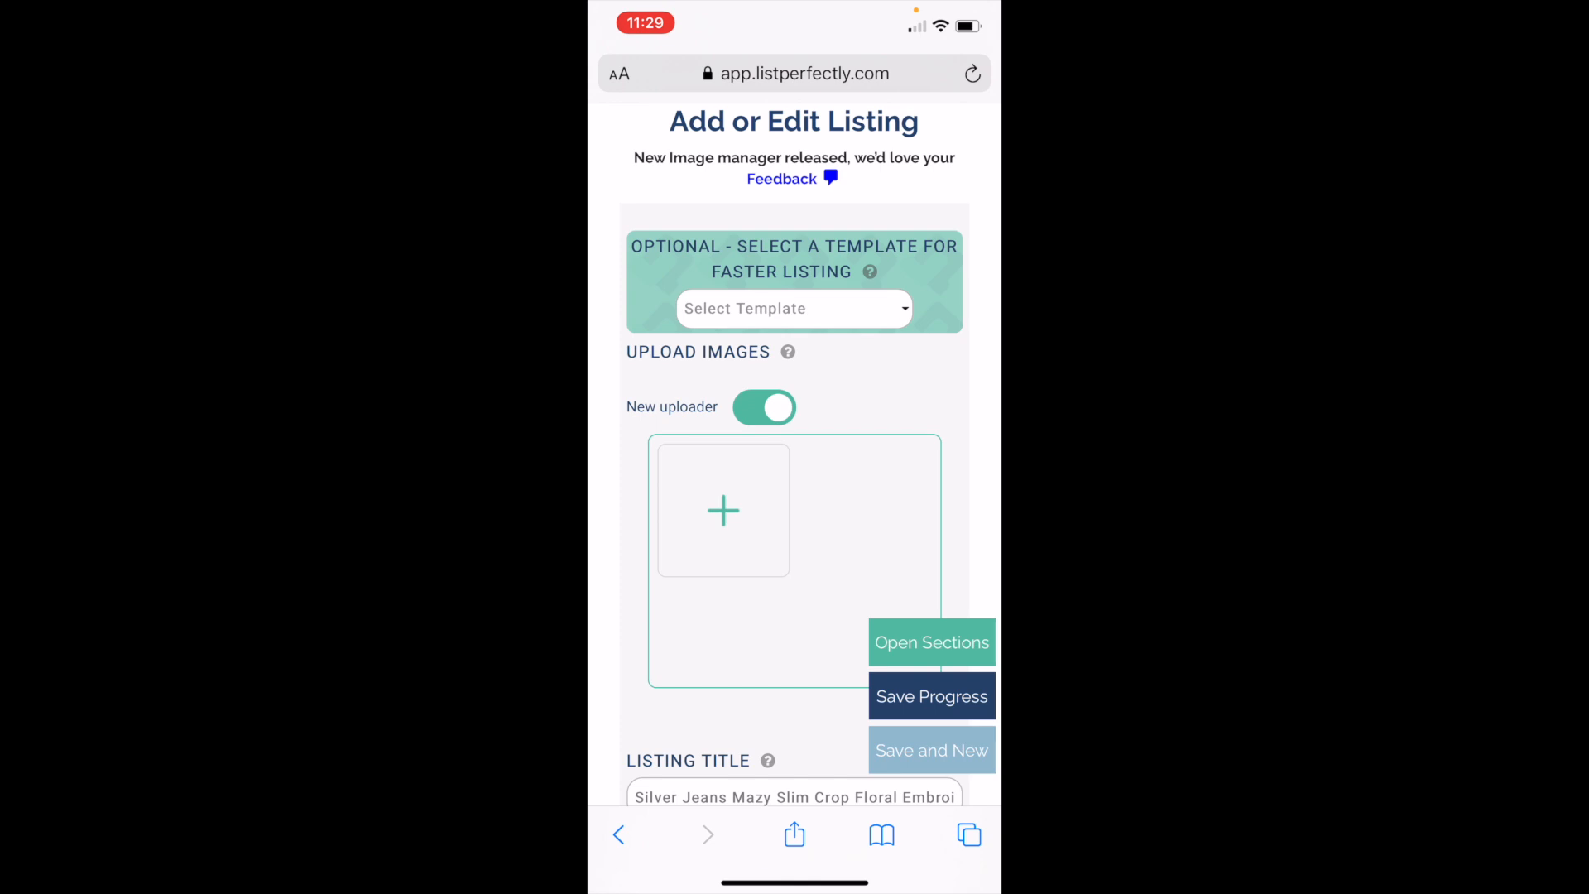
Step: Move the full back photo directly after the full front photo and look over the listing's photo order
scroll(795, 455, down, 3)
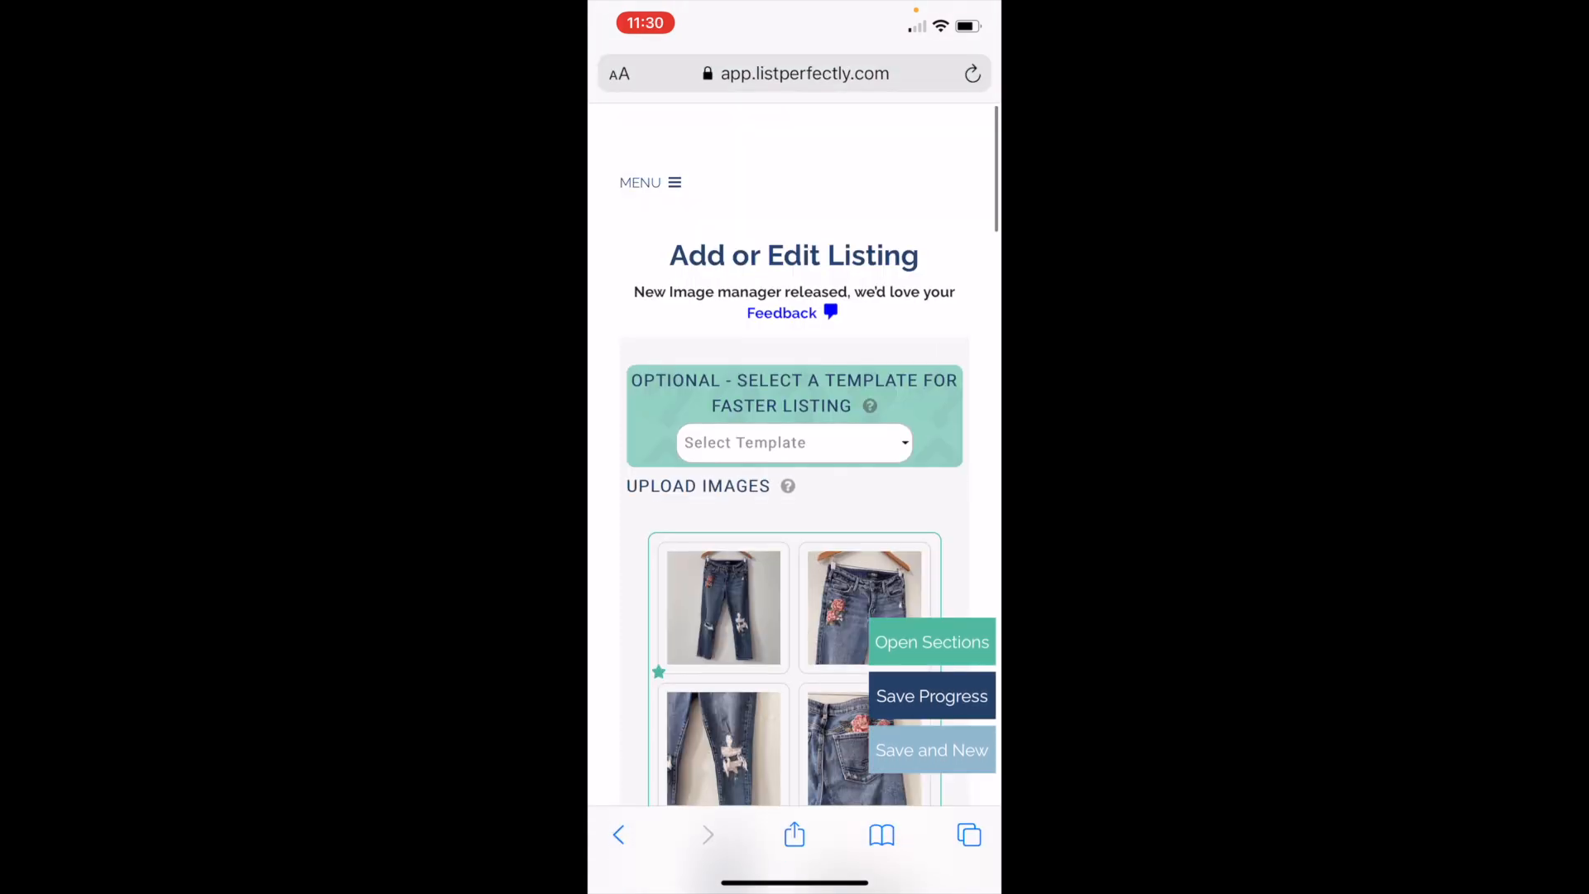
scroll(795, 455, down, 3)
scroll(795, 496, down, 5)
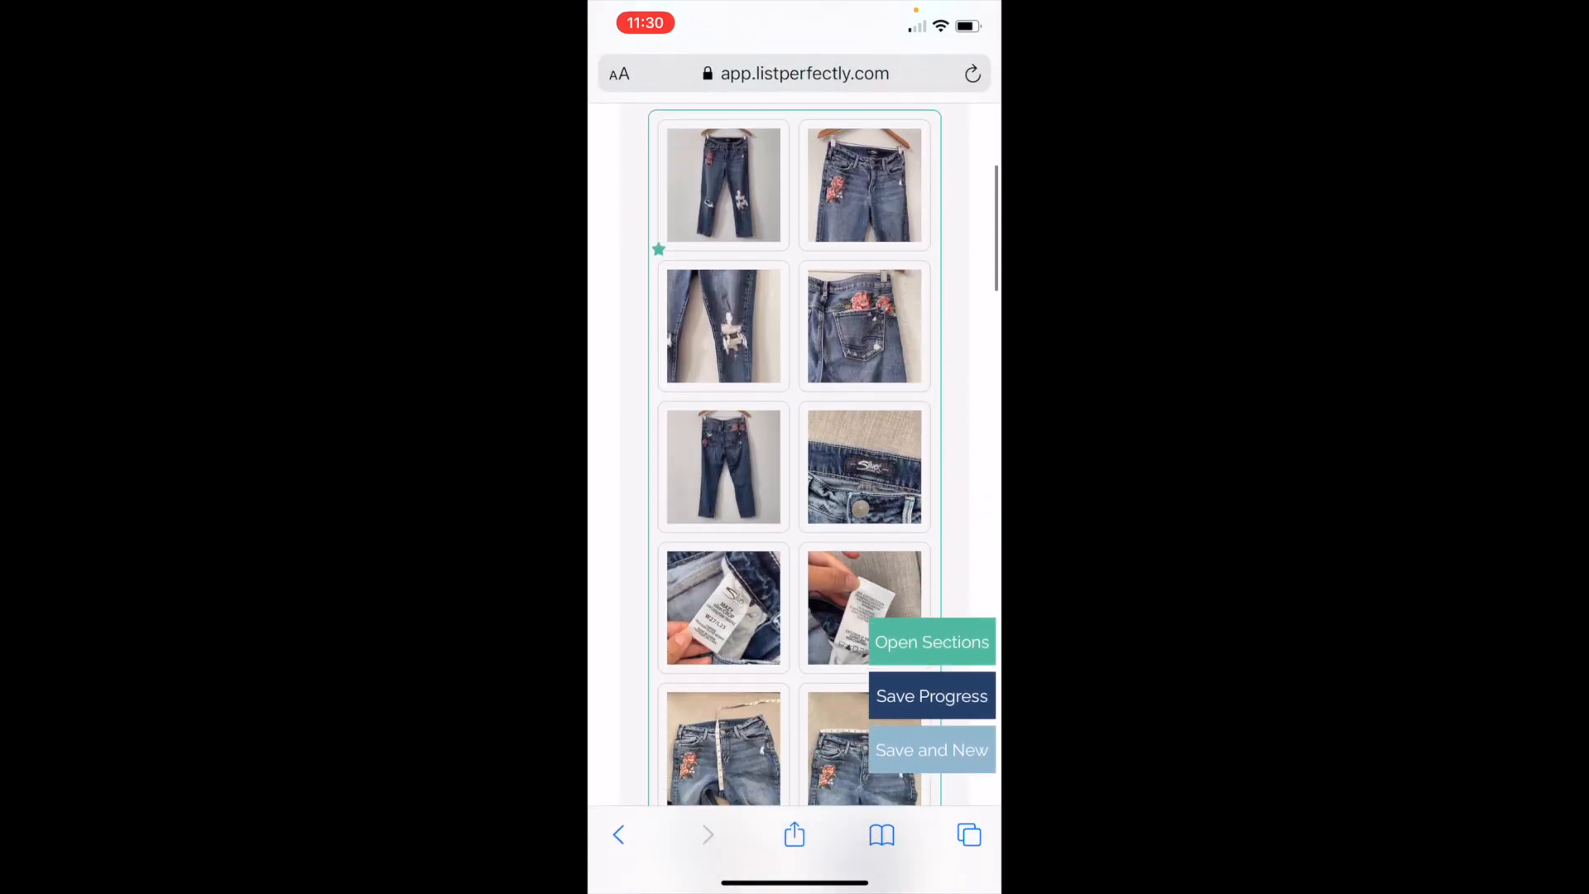
scroll(795, 496, up, 2)
drag(724, 500, 865, 218)
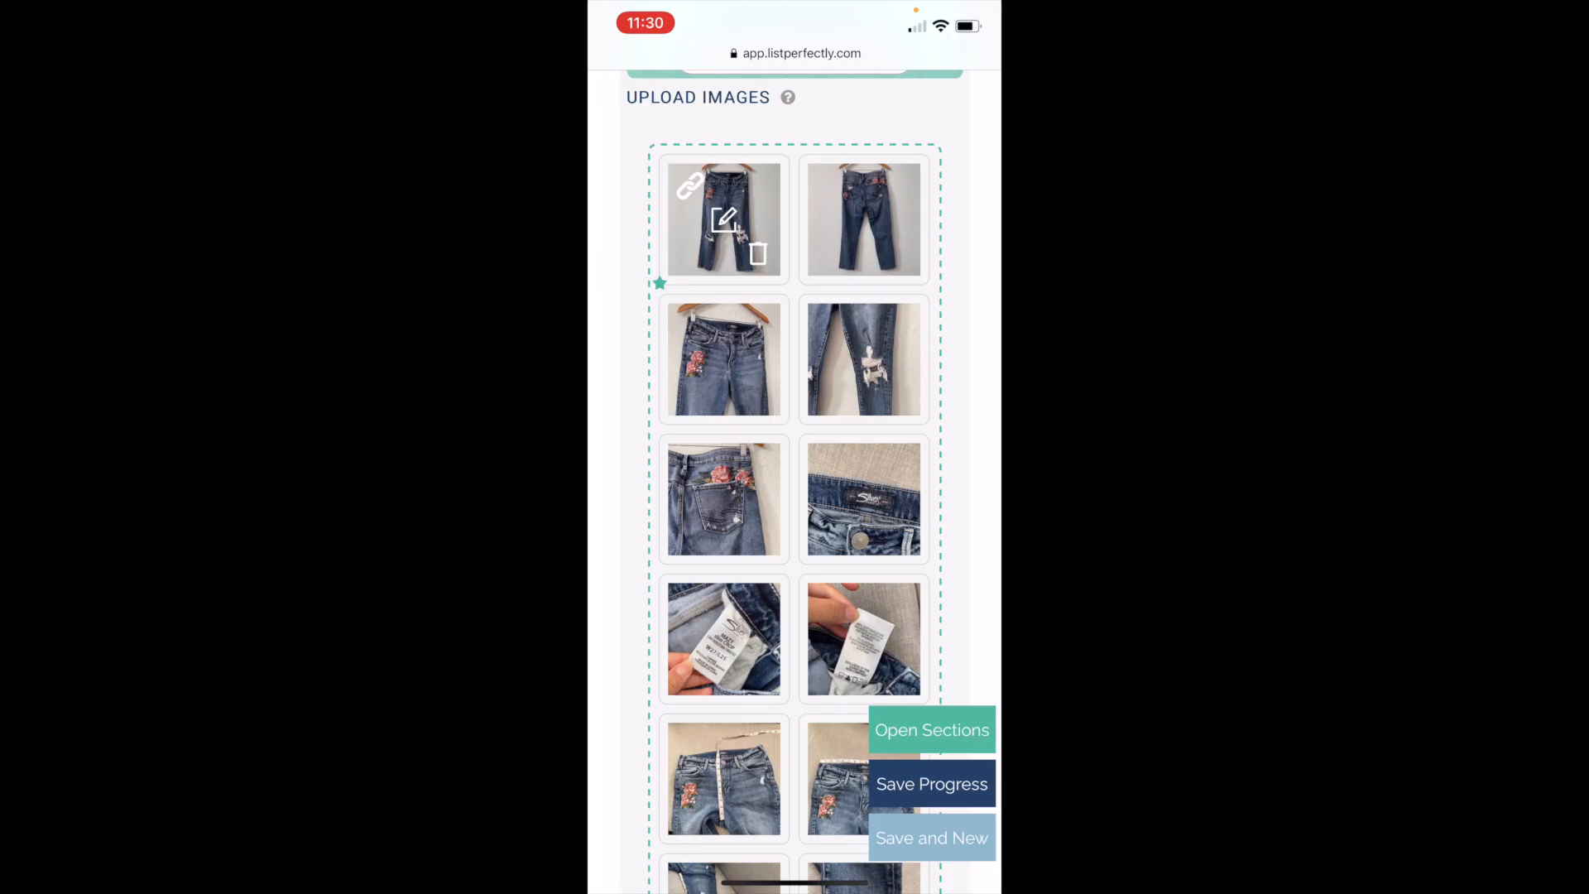
scroll(795, 480, down, 5)
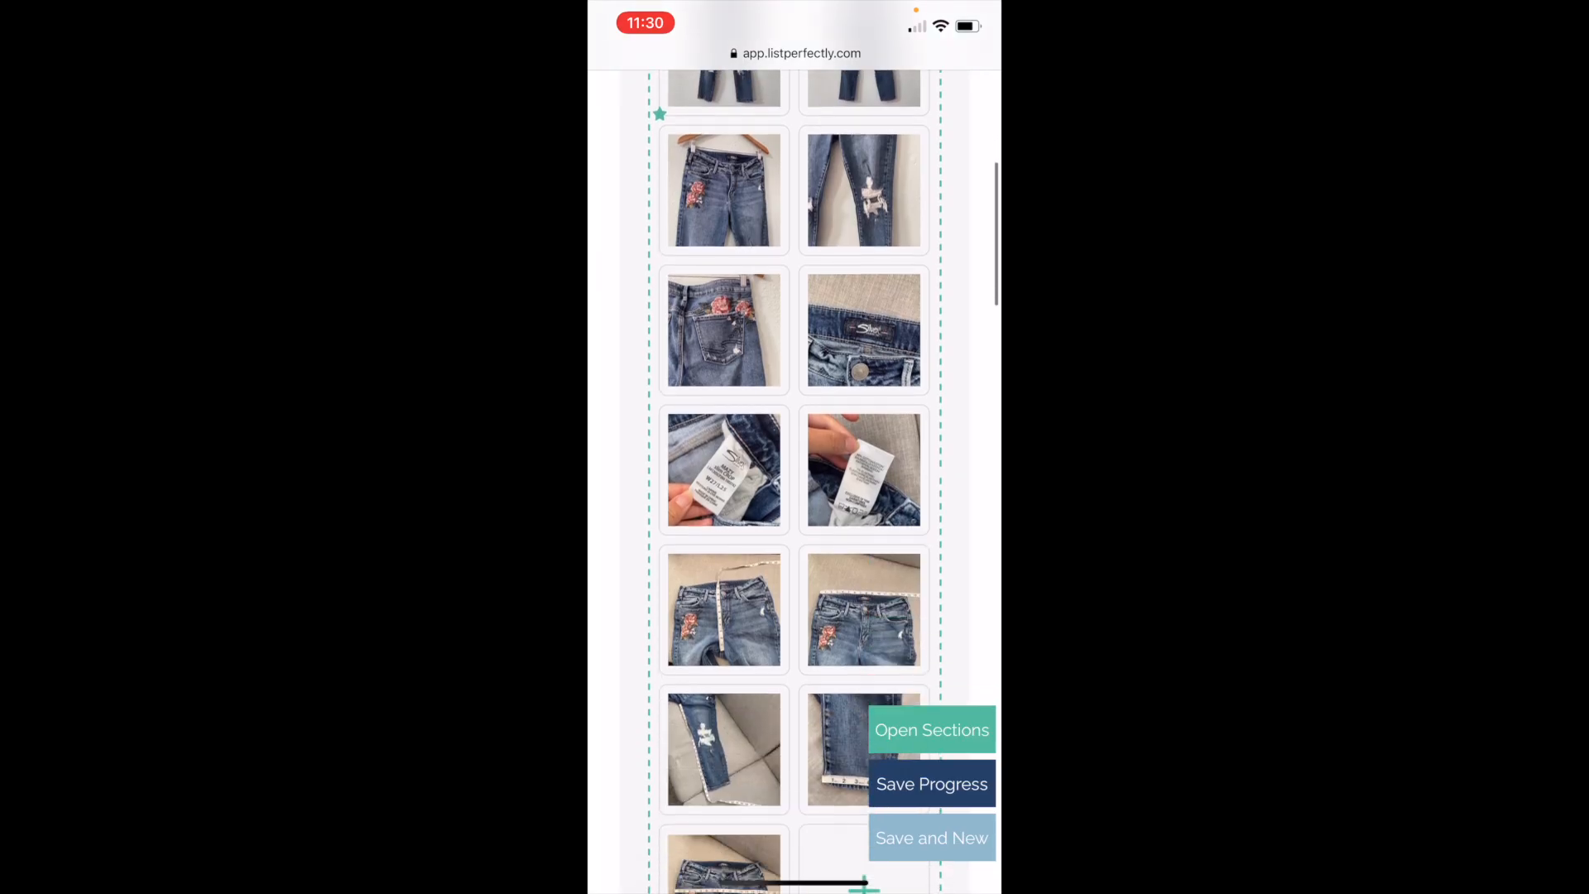
scroll(794, 480, up, 5)
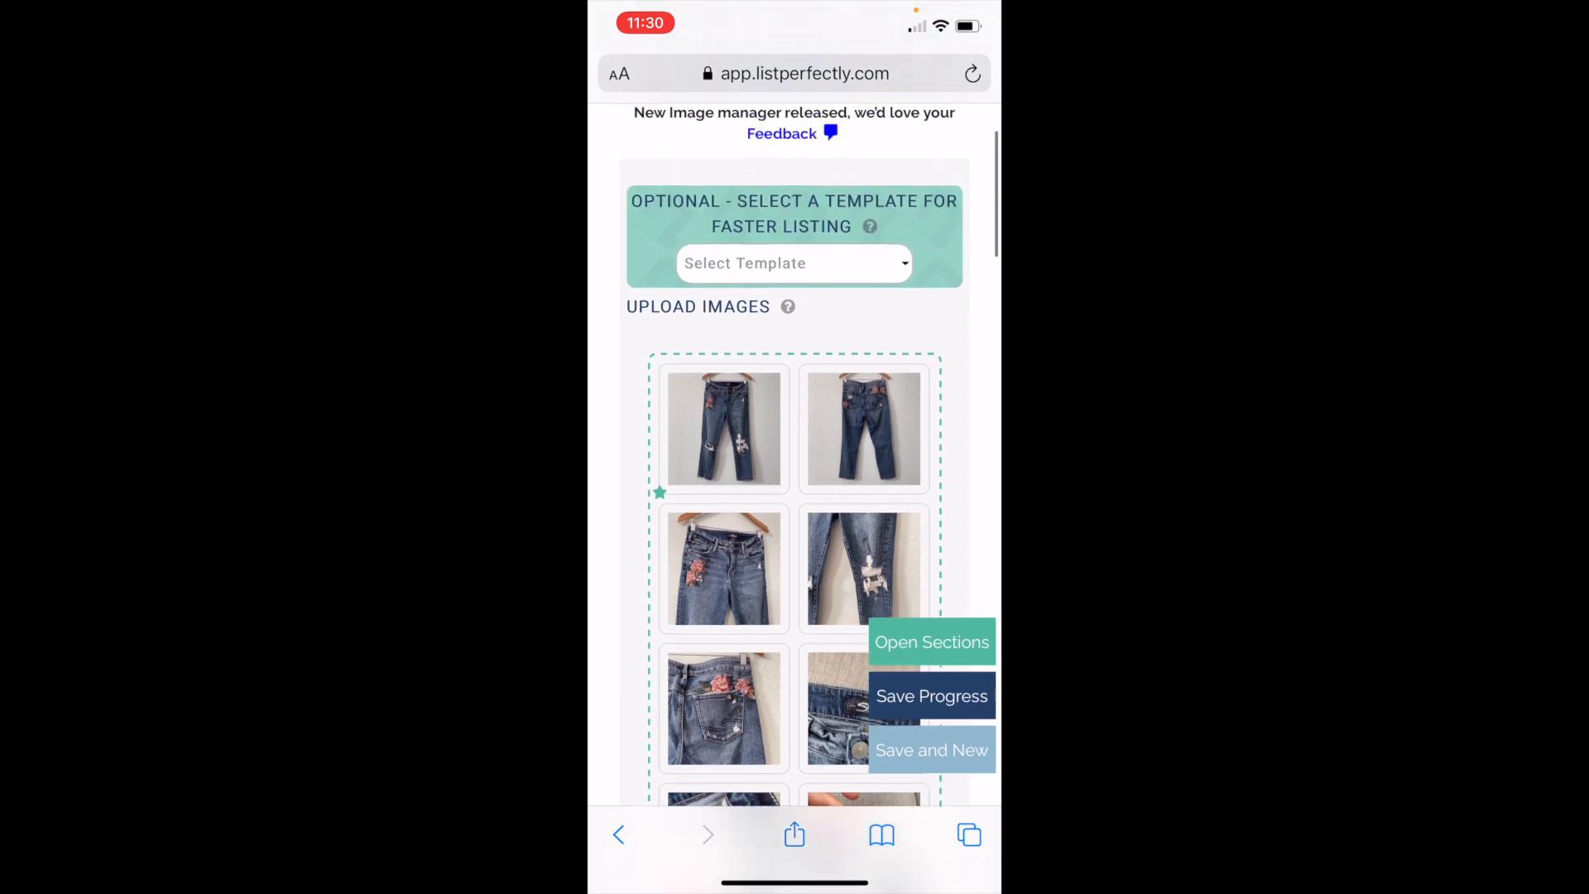
scroll(795, 455, down, 3)
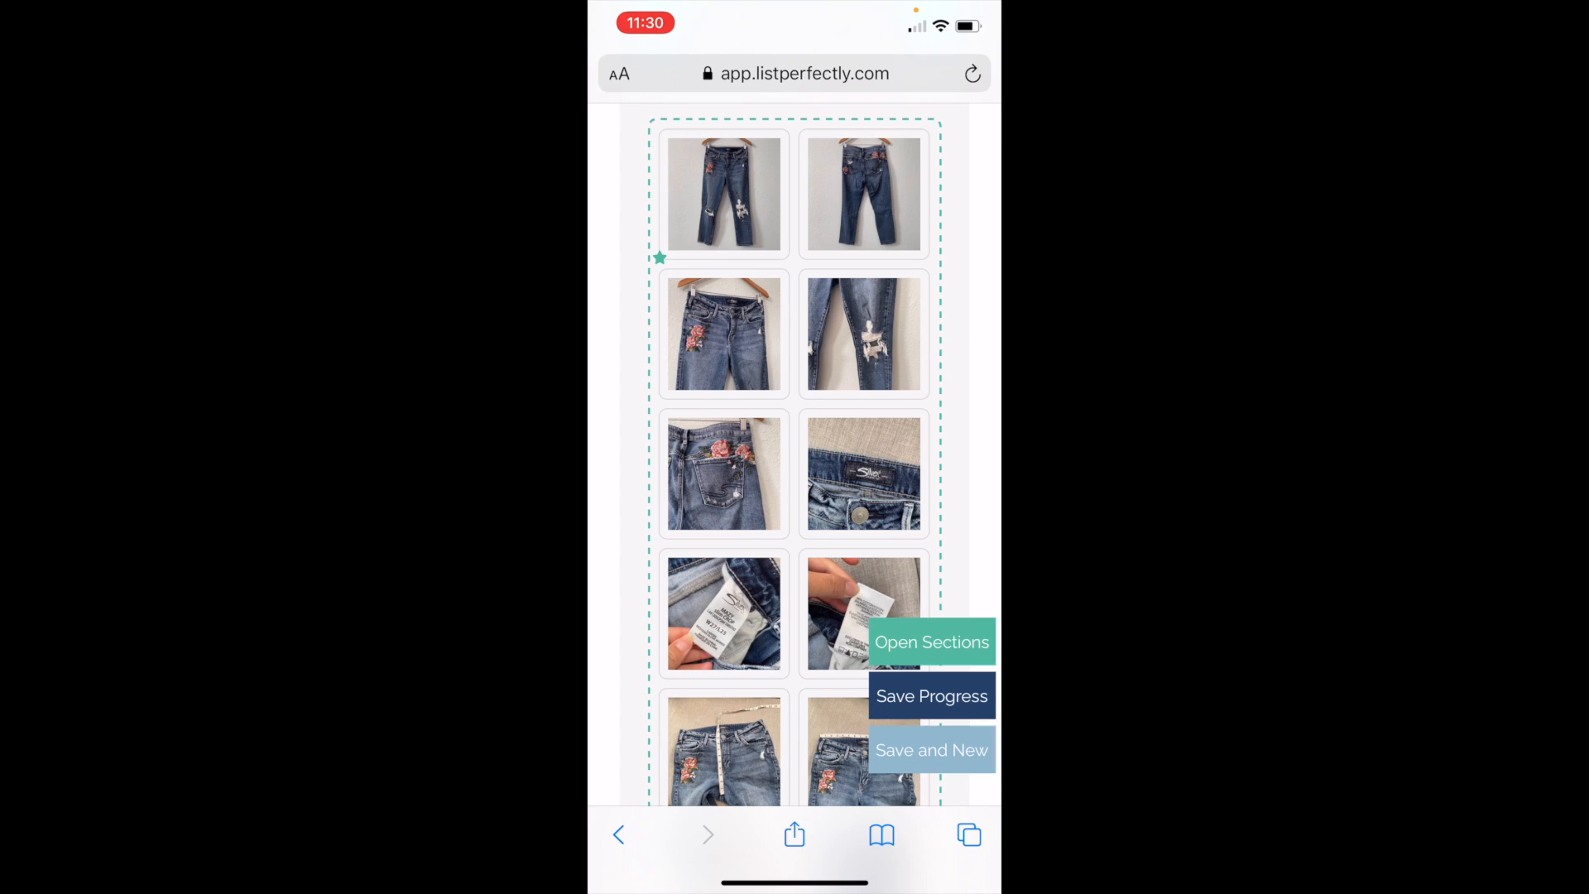
Step: Open the full front photo in the image editor and remove its background
click(724, 195)
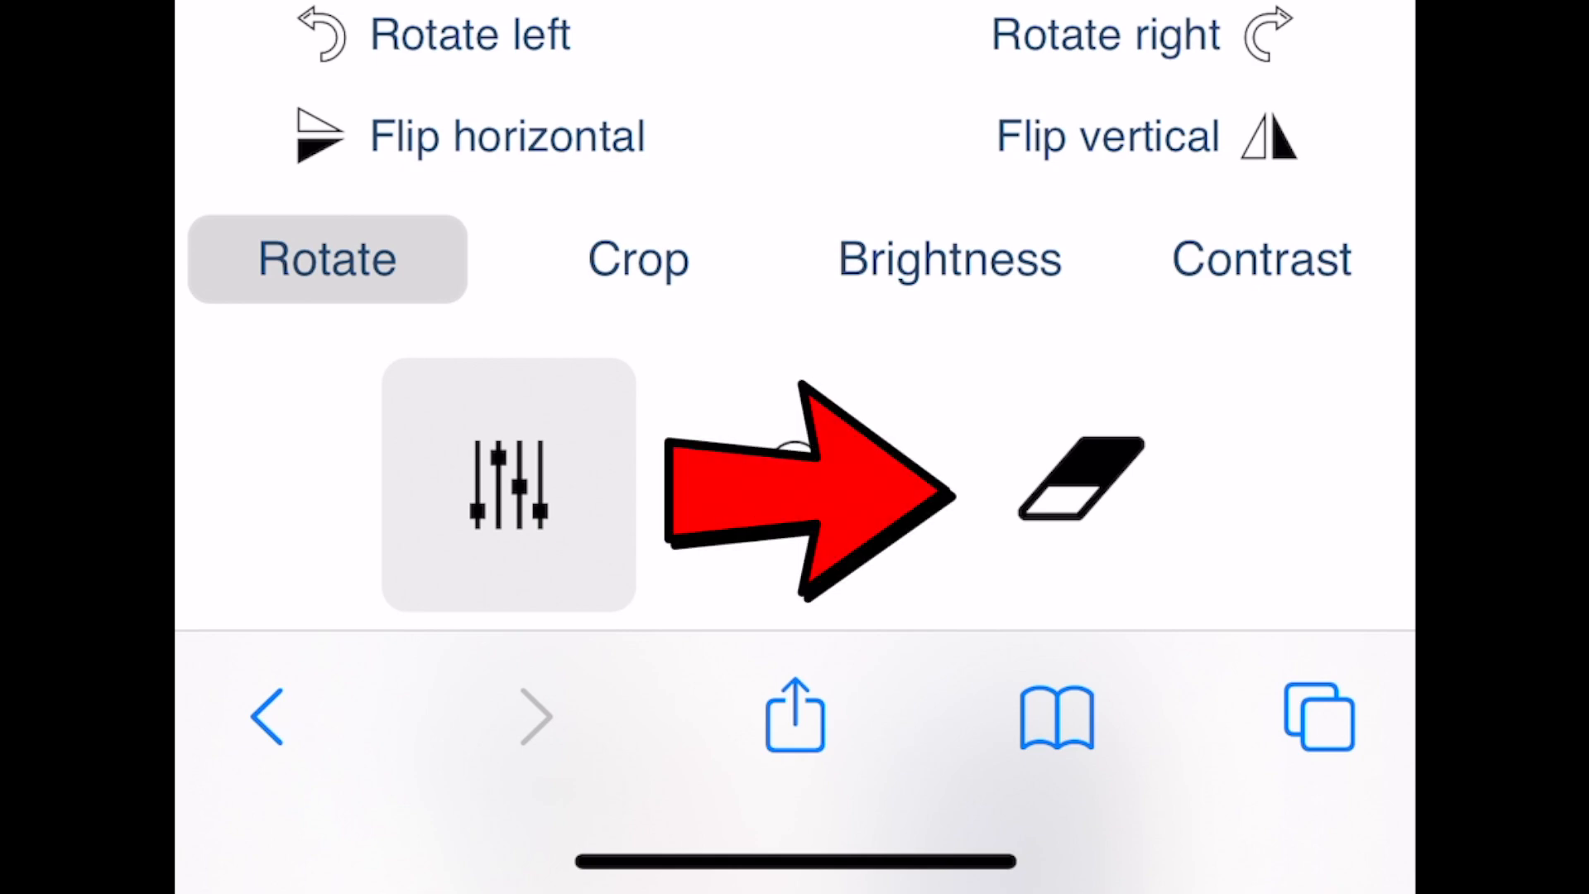
click(1081, 485)
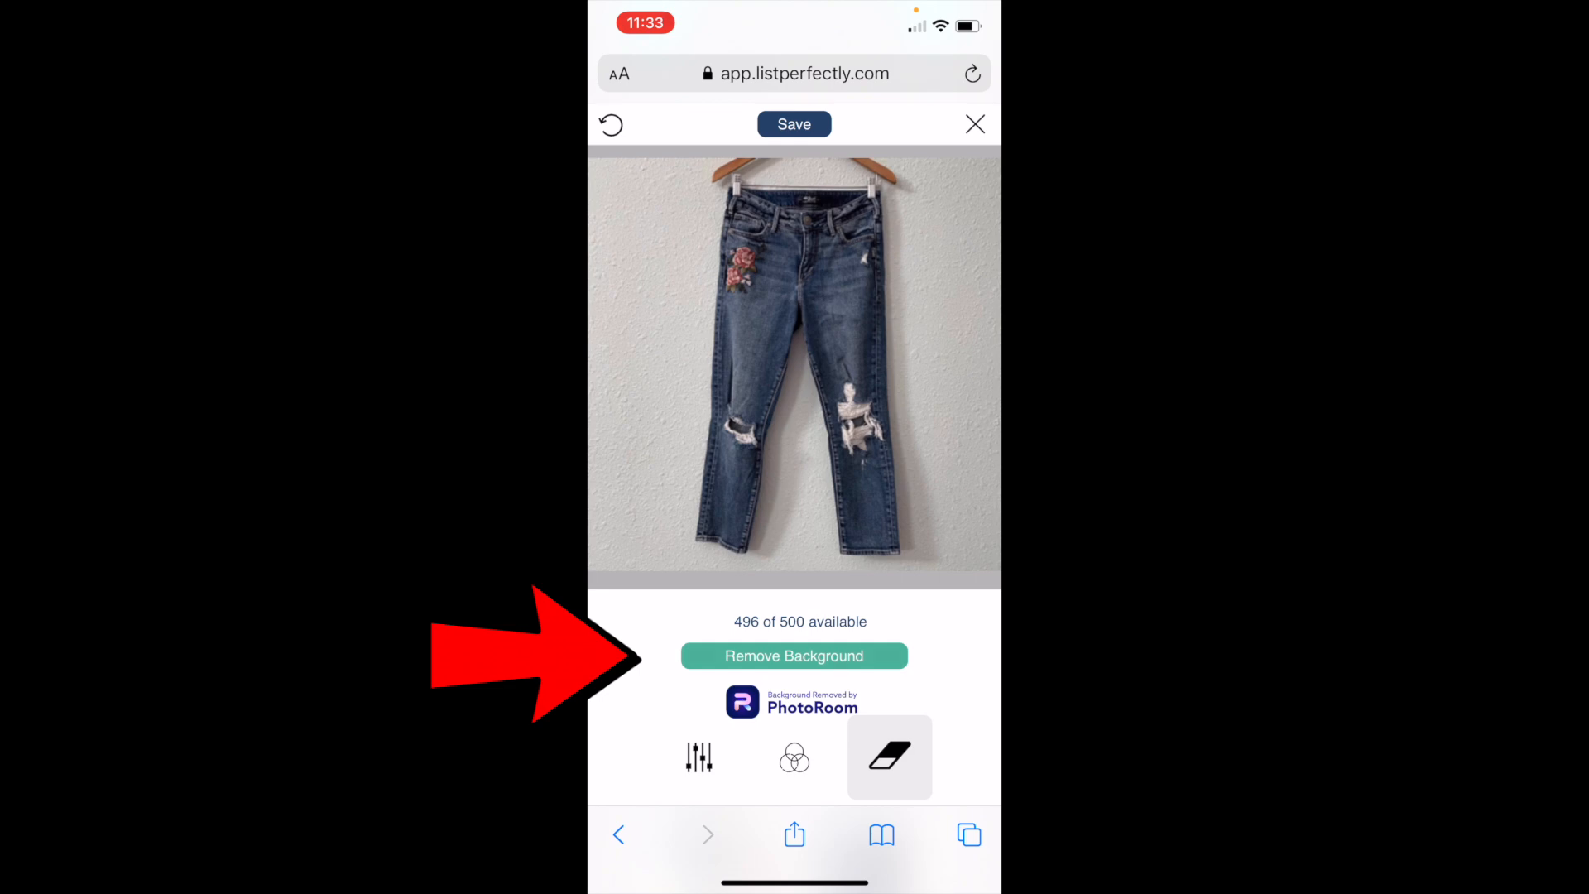
click(795, 655)
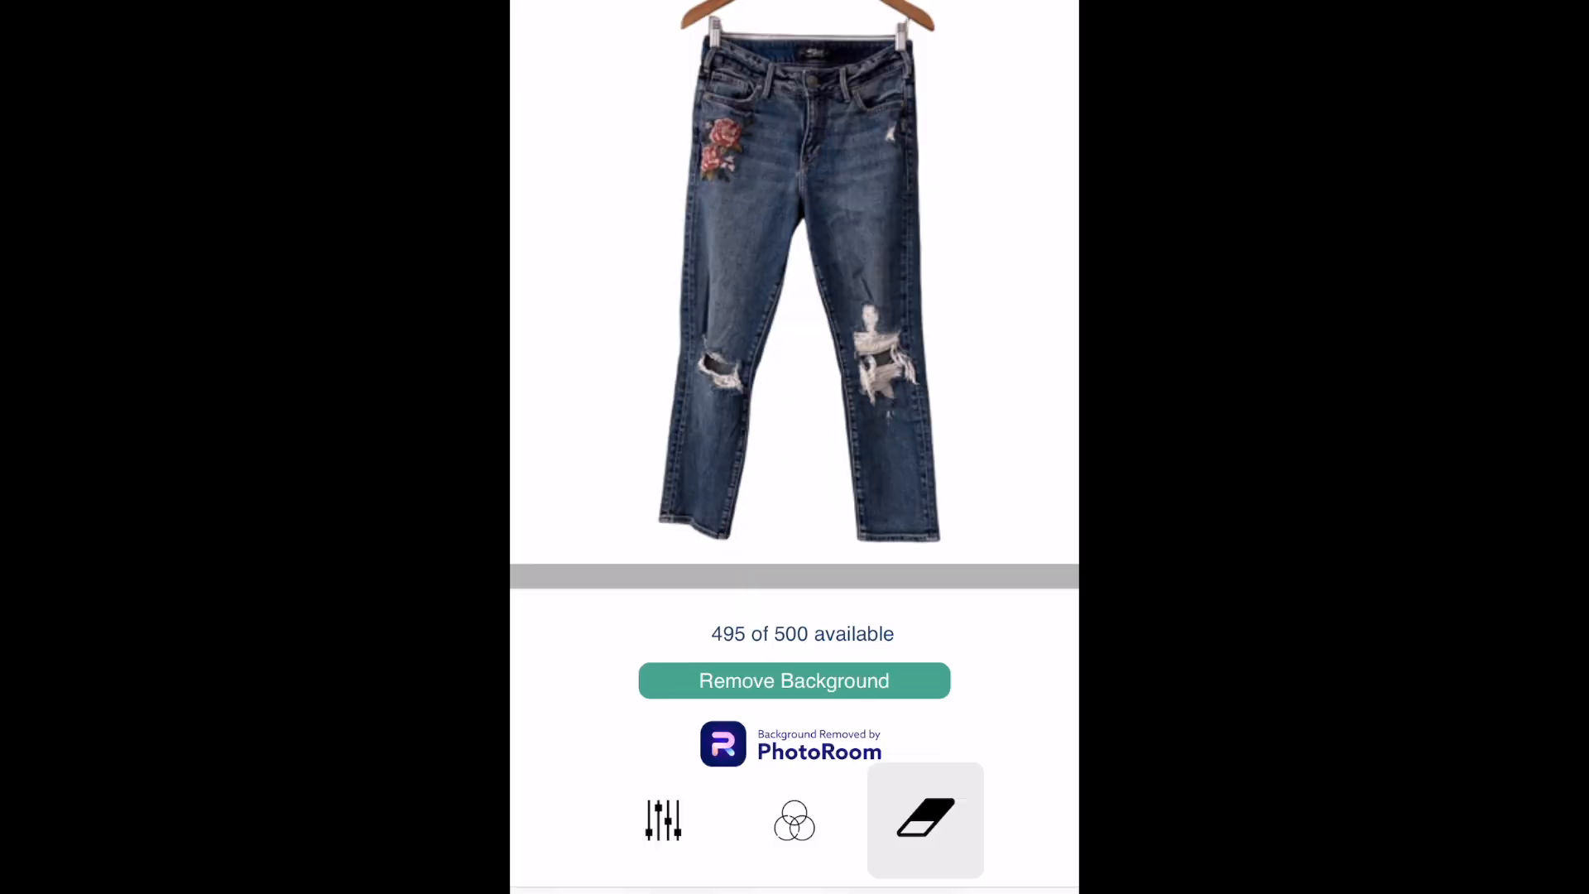
Step: Raise the front photo's brightness to about four-fifths of the slider range and save the edited image
click(663, 821)
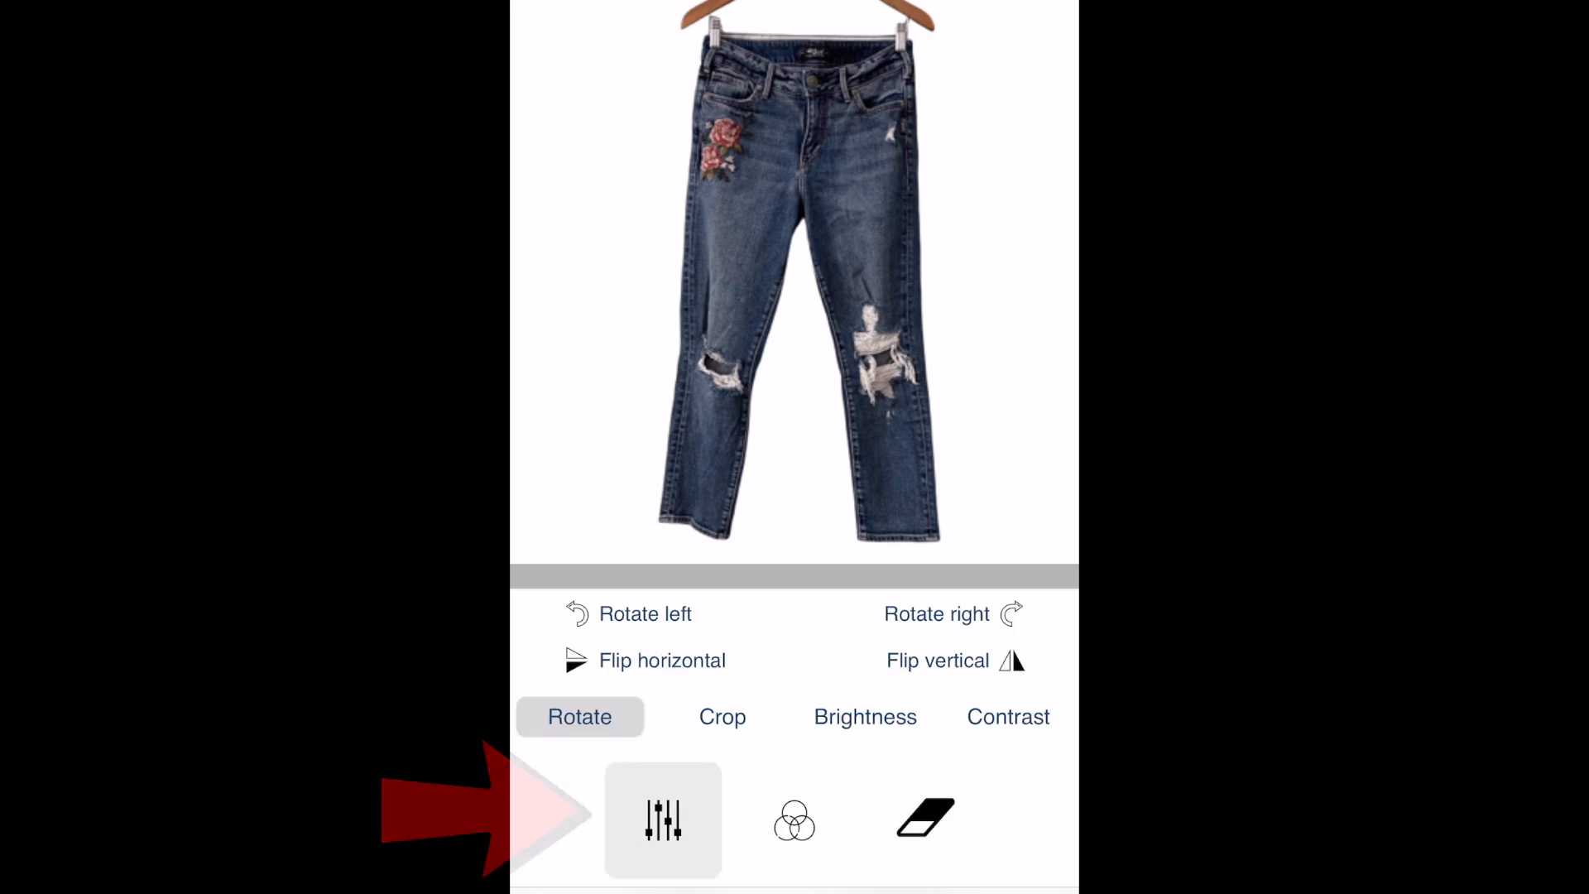
click(865, 717)
drag(795, 627, 933, 628)
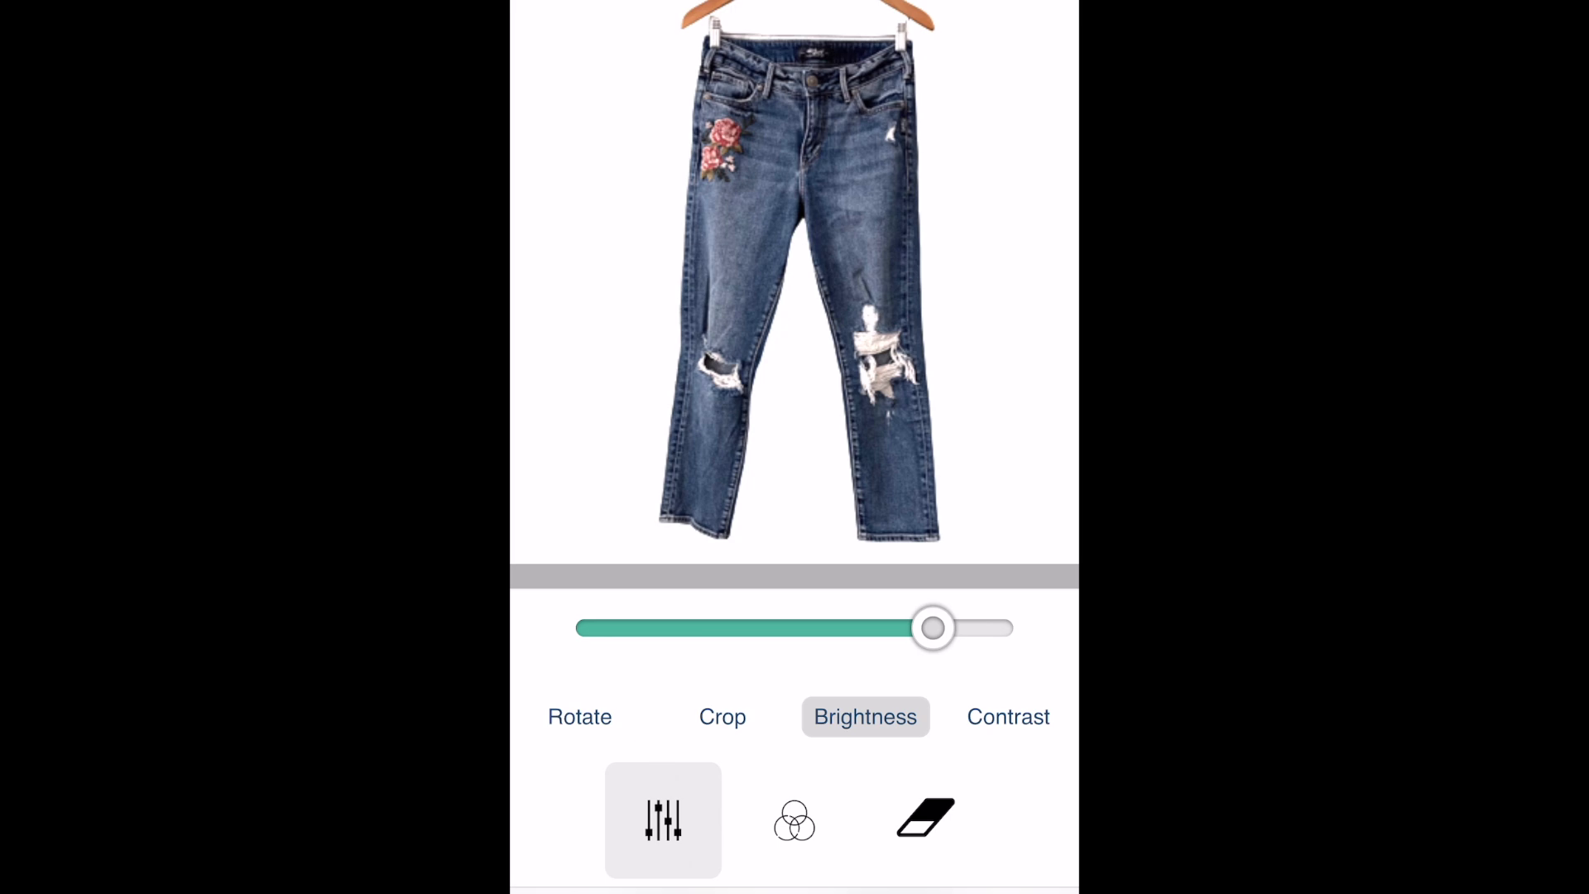
click(795, 125)
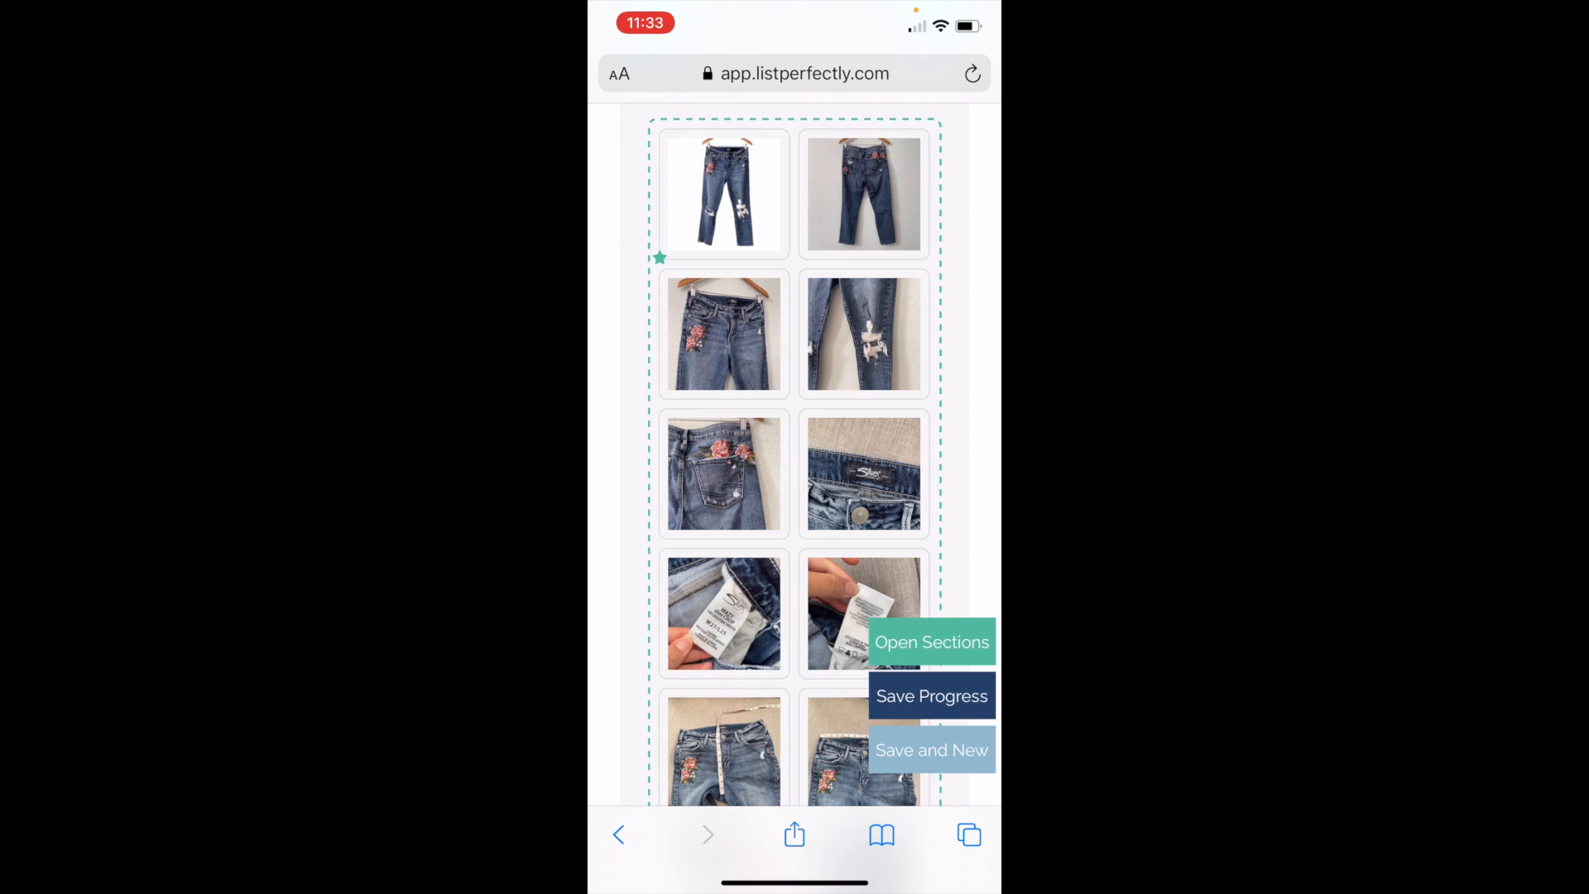
Step: Save the jeans listing and its new photos with Update
scroll(795, 455, up, 3)
scroll(795, 455, down, 15)
scroll(795, 480, down, 20)
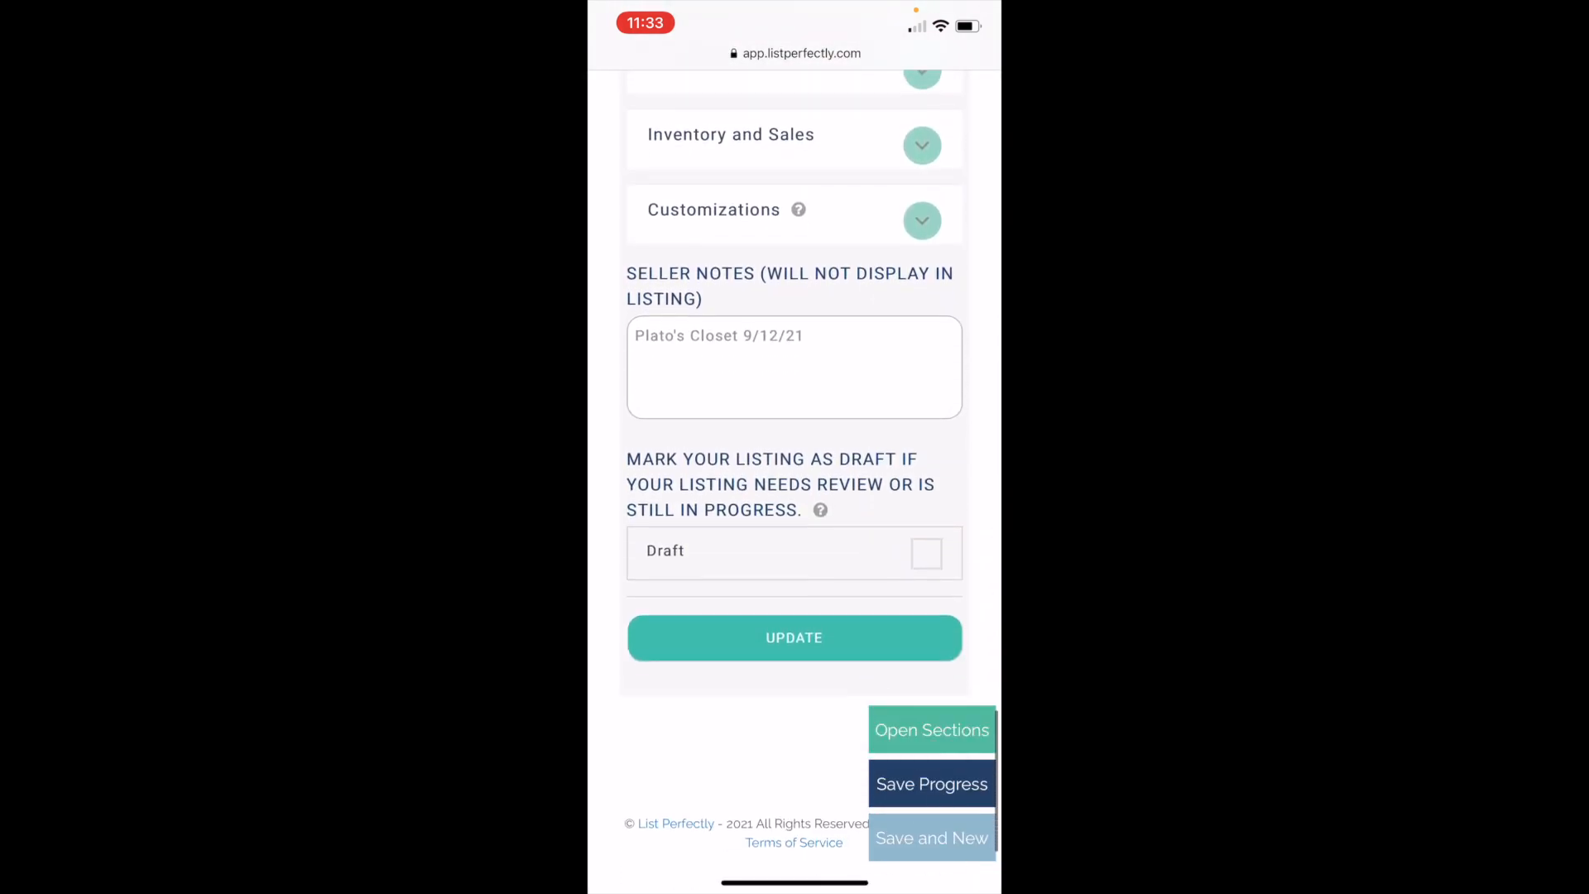
click(794, 638)
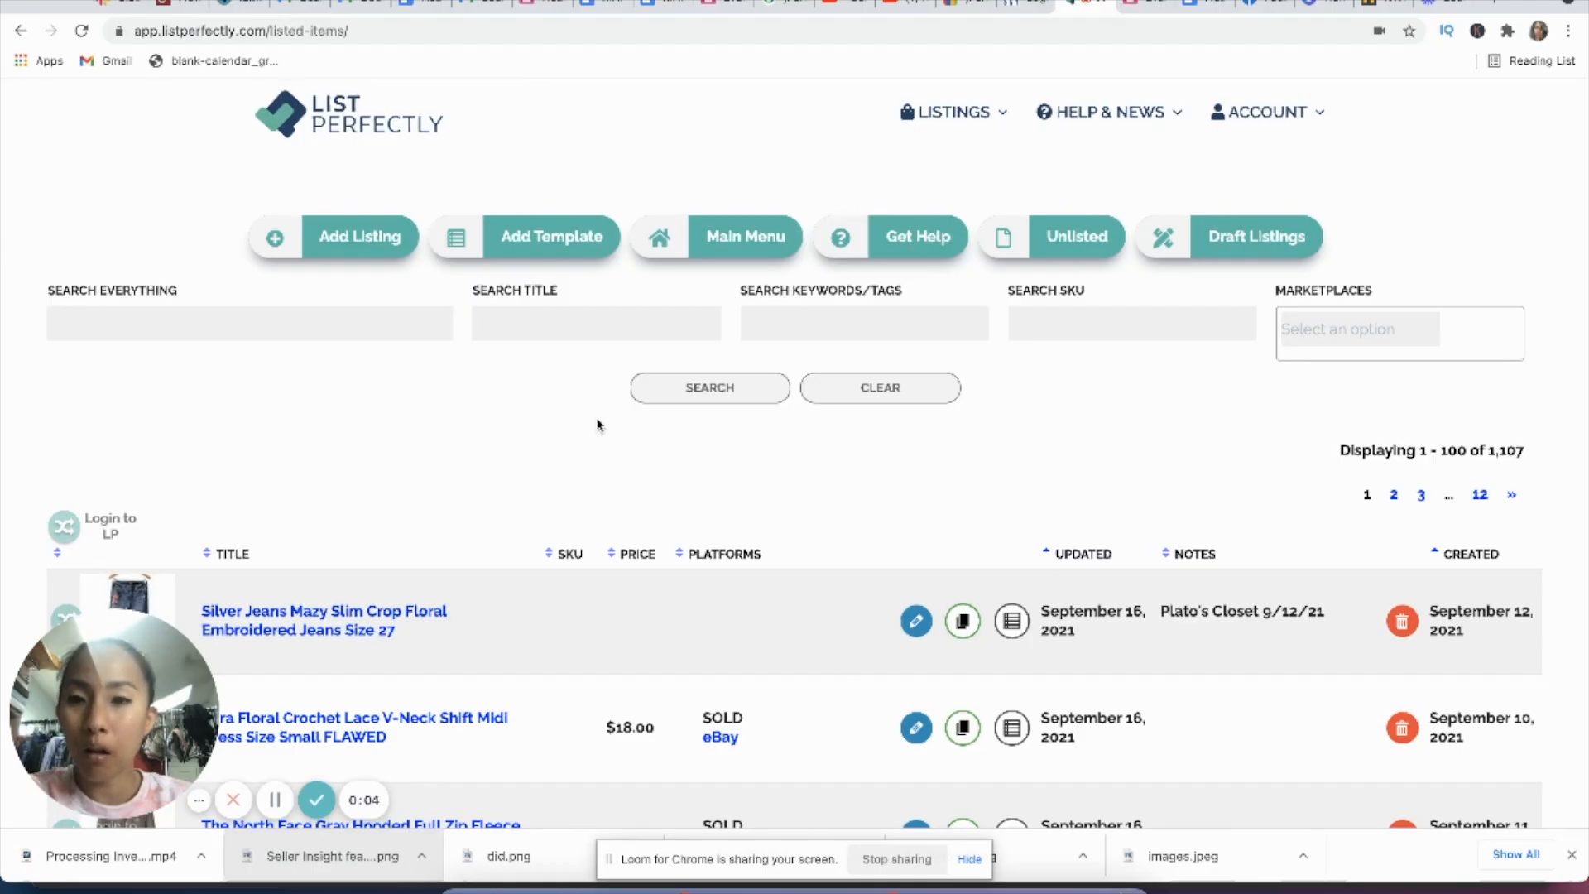
Step: In the desktop browser, open the Silver Jeans Mazy Slim Crop listing for editing and look at its uploaded images
scroll(598, 425, down, 2)
scroll(596, 424, down, 1)
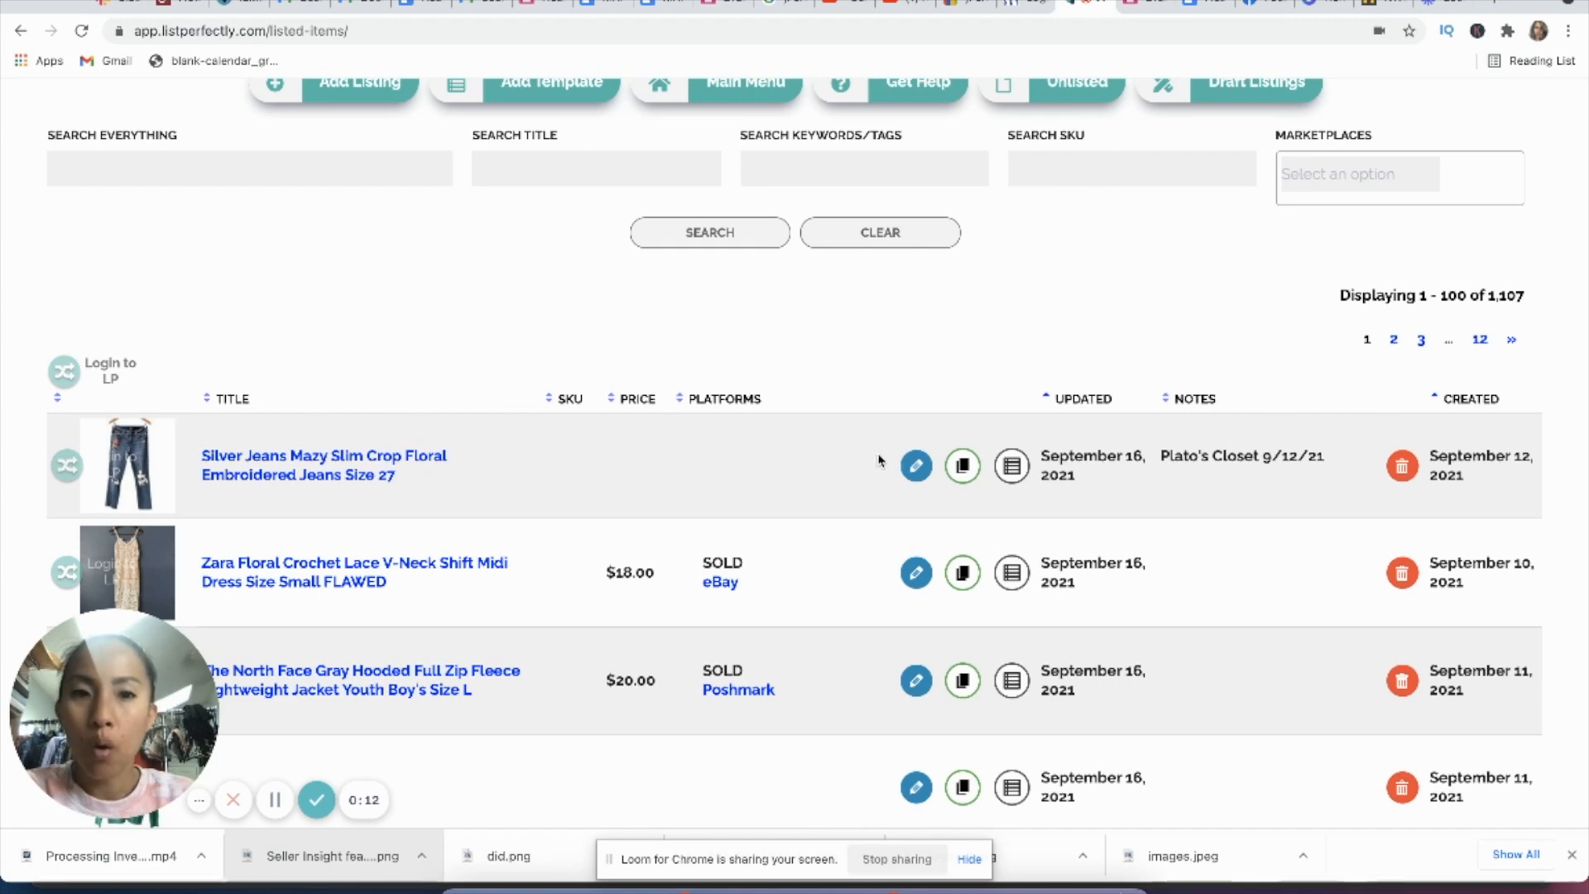
click(910, 476)
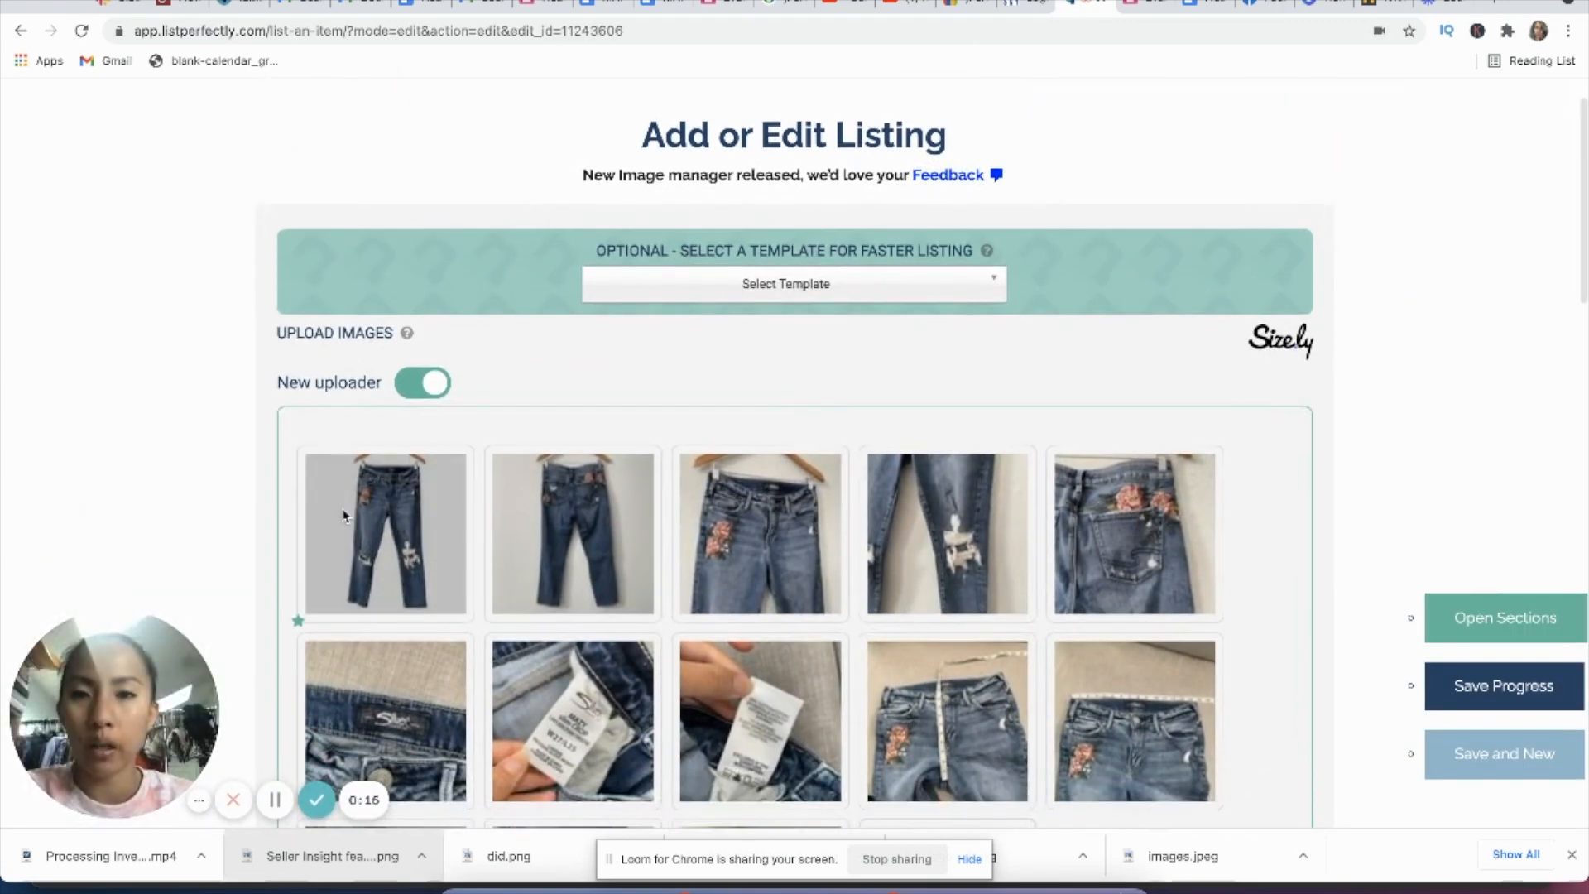
scroll(248, 554, down, 2)
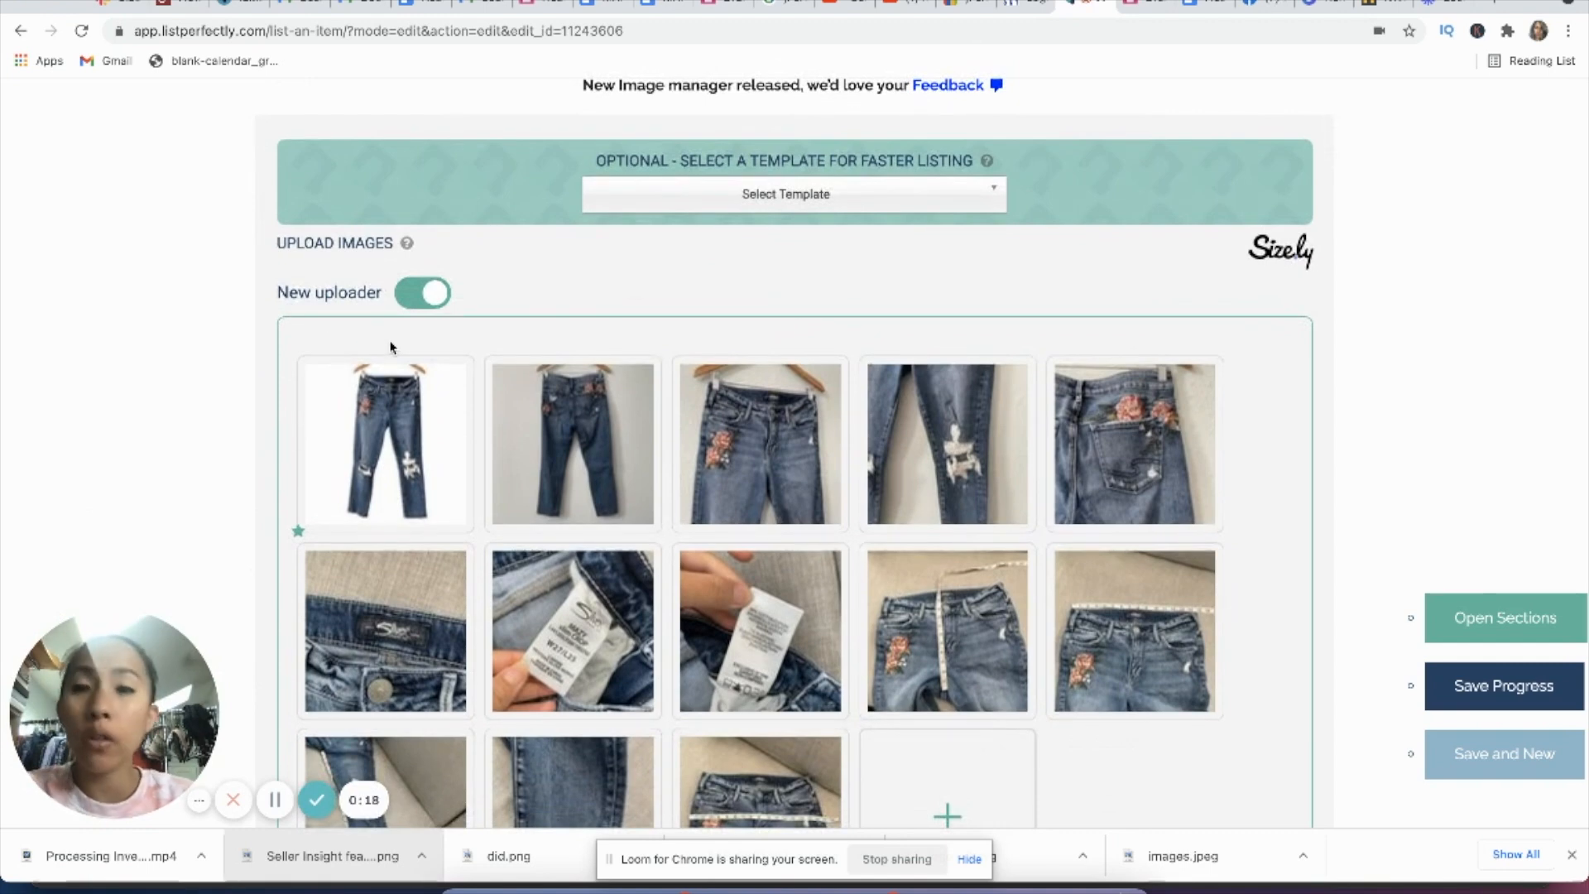
mouse_move(406, 425)
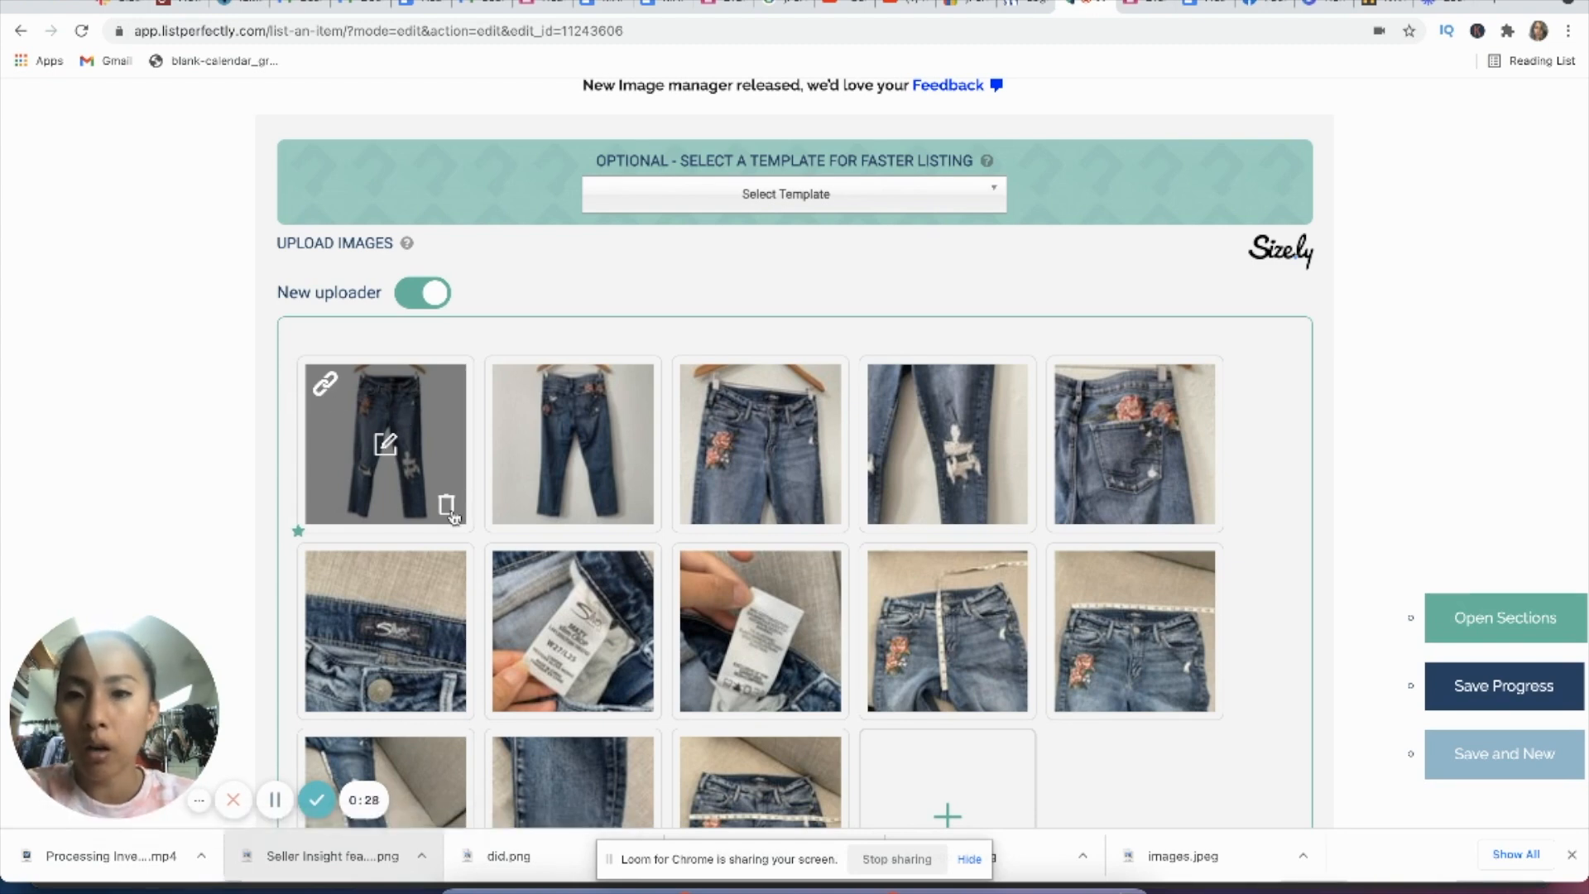
Step: Try the 1977 filter on the front photo, restore Original, look at the background and tuning tools, and discard the changes
click(386, 447)
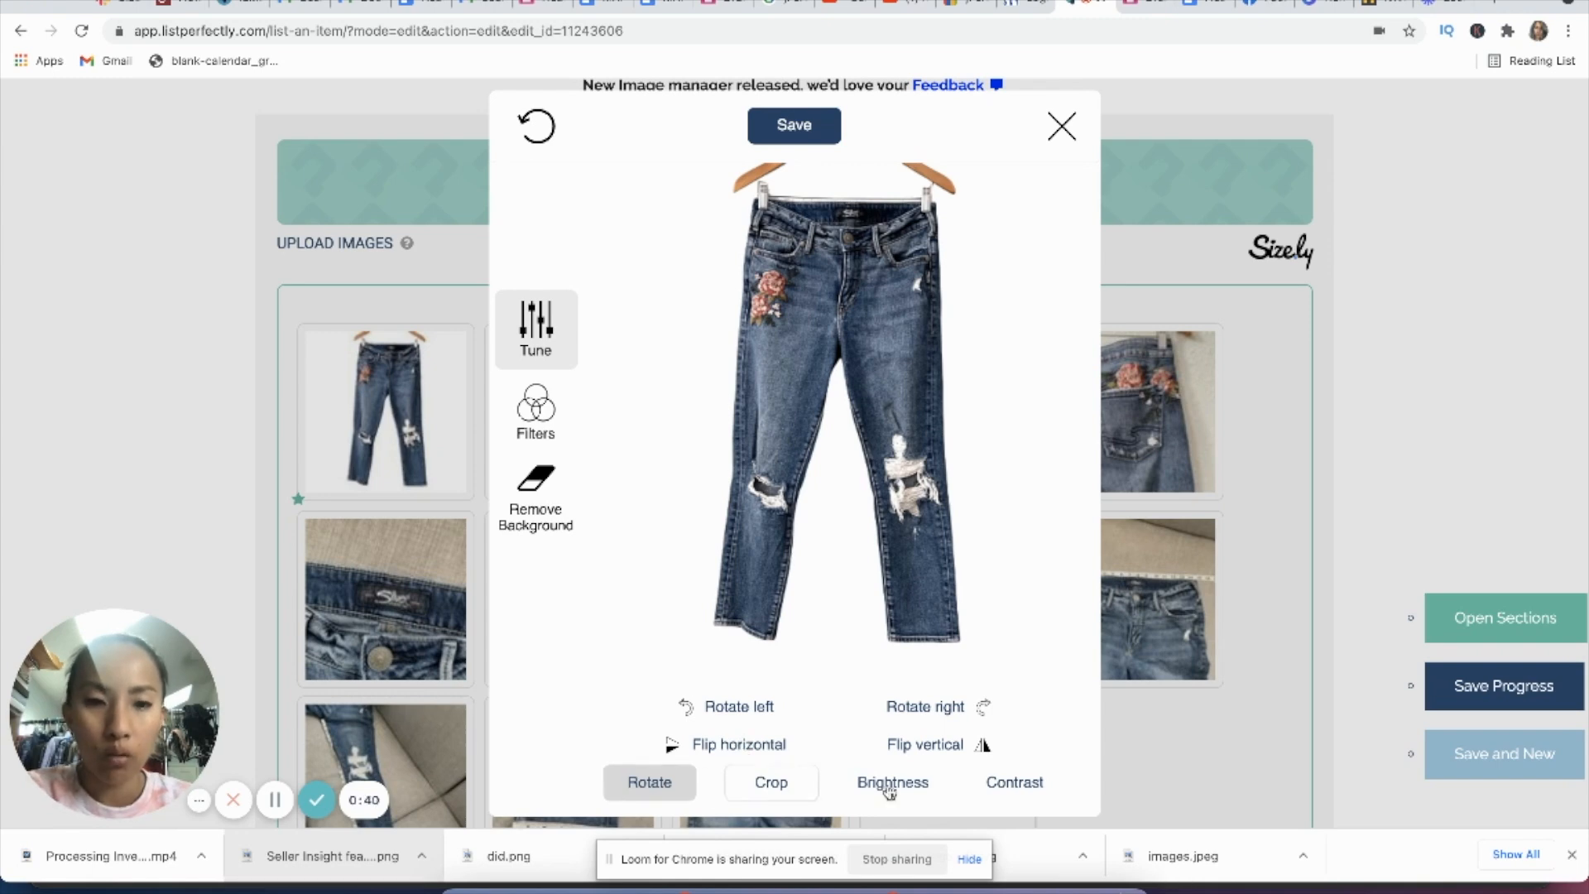
click(545, 424)
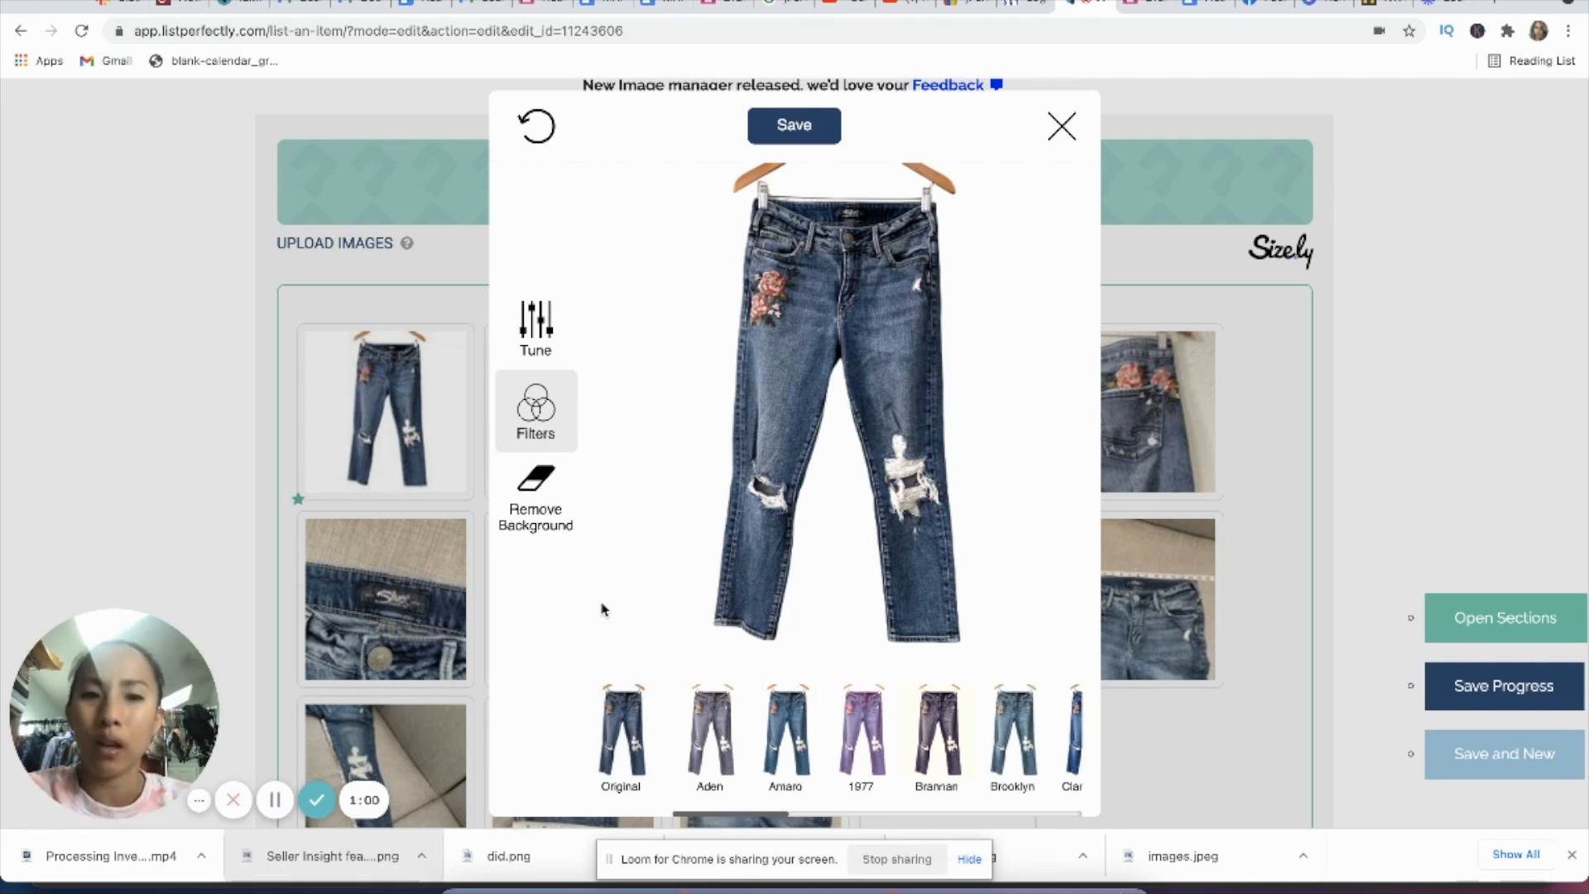
click(861, 768)
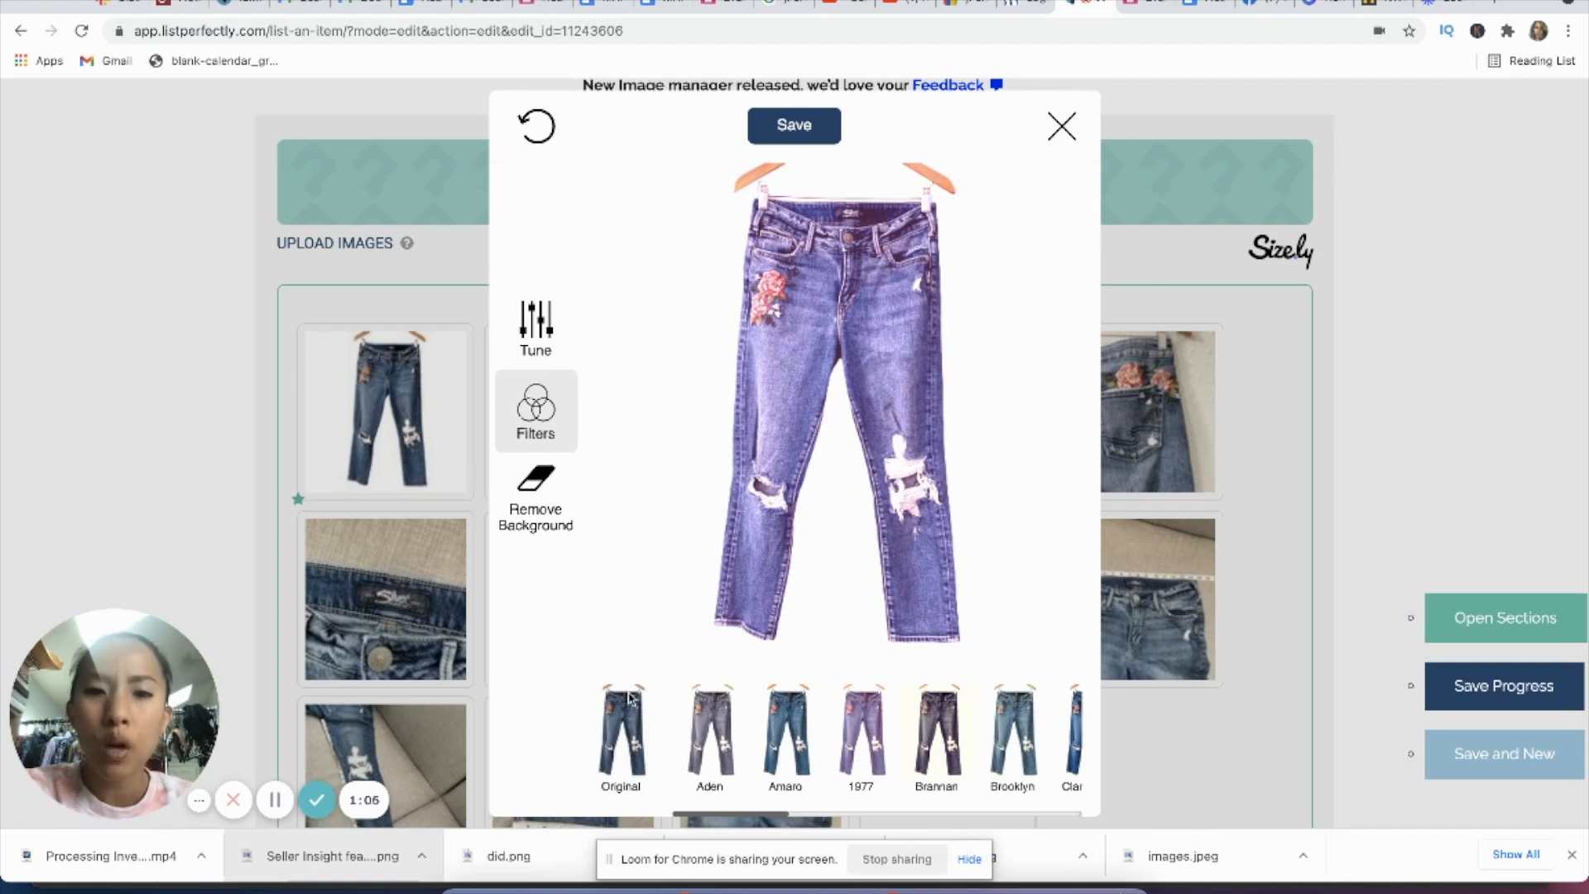
click(619, 722)
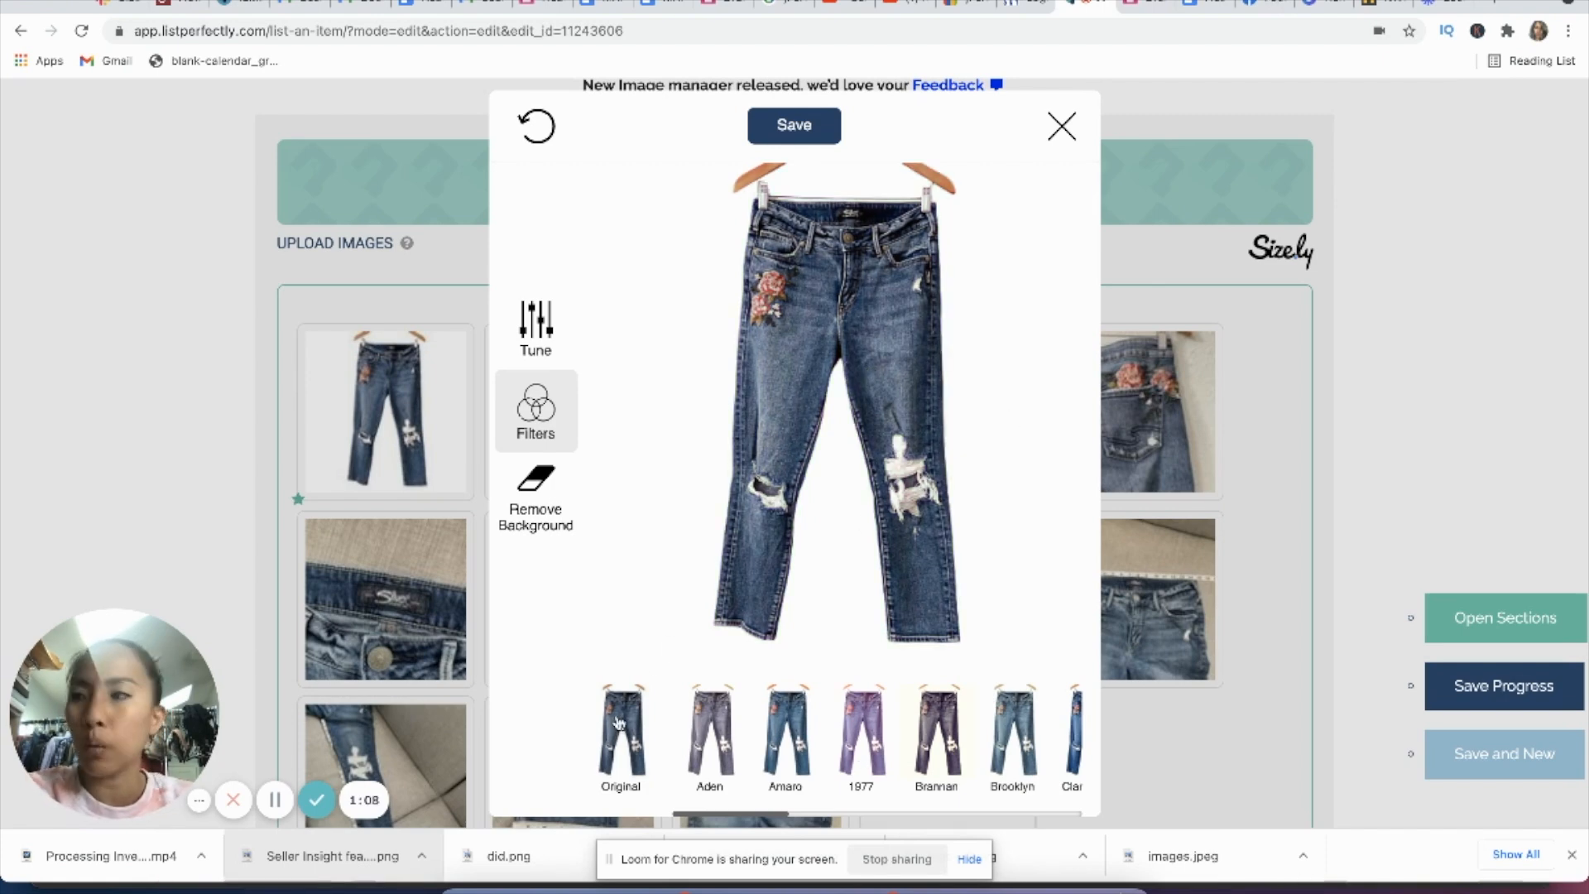
click(538, 526)
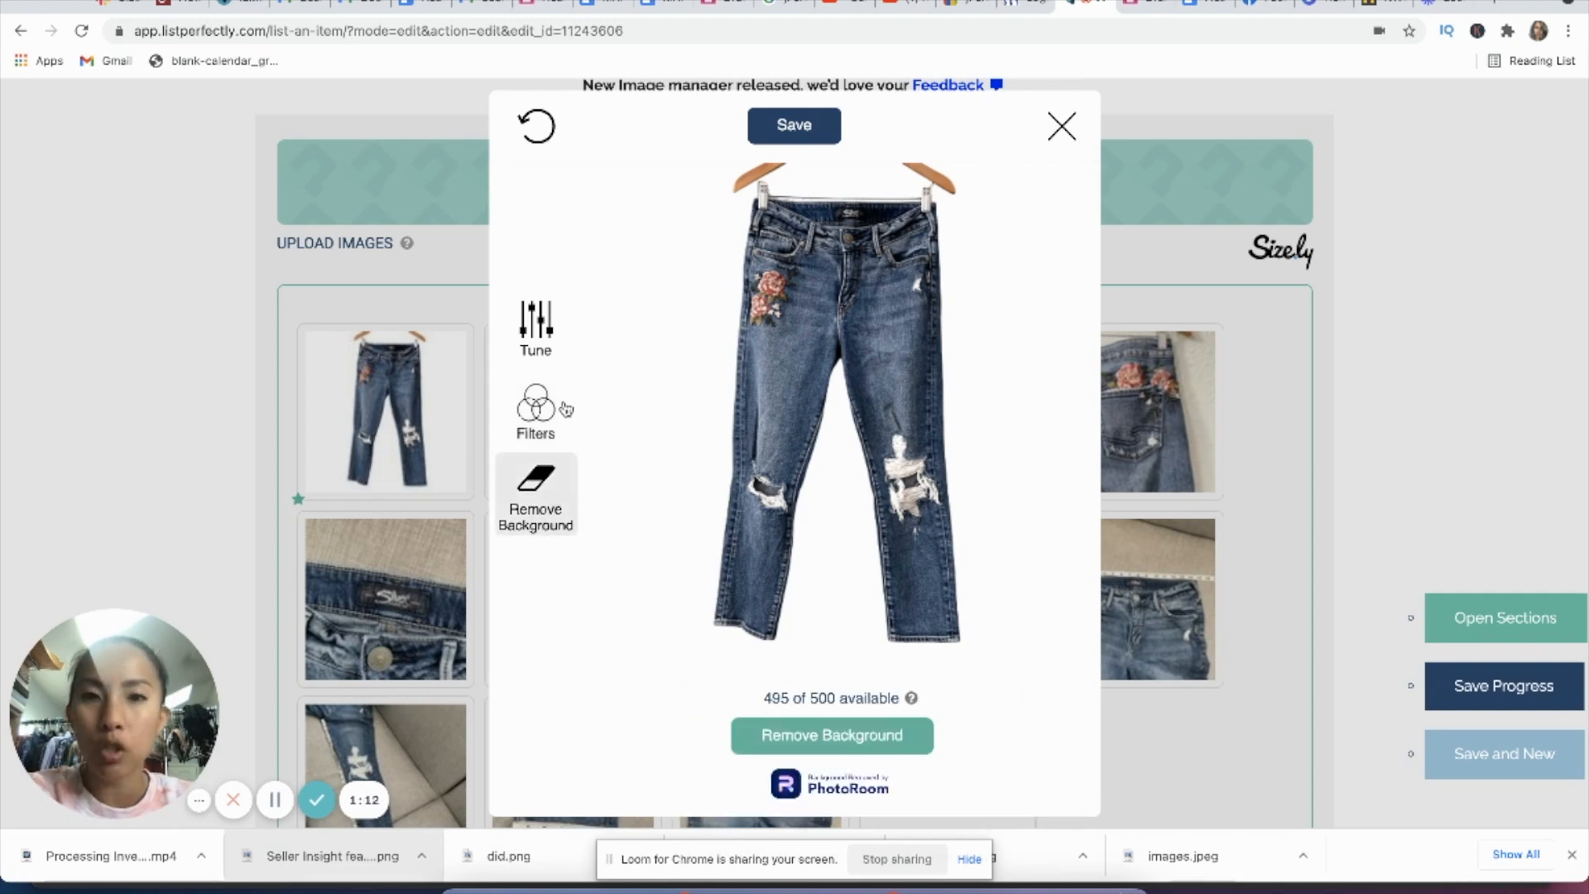
click(542, 334)
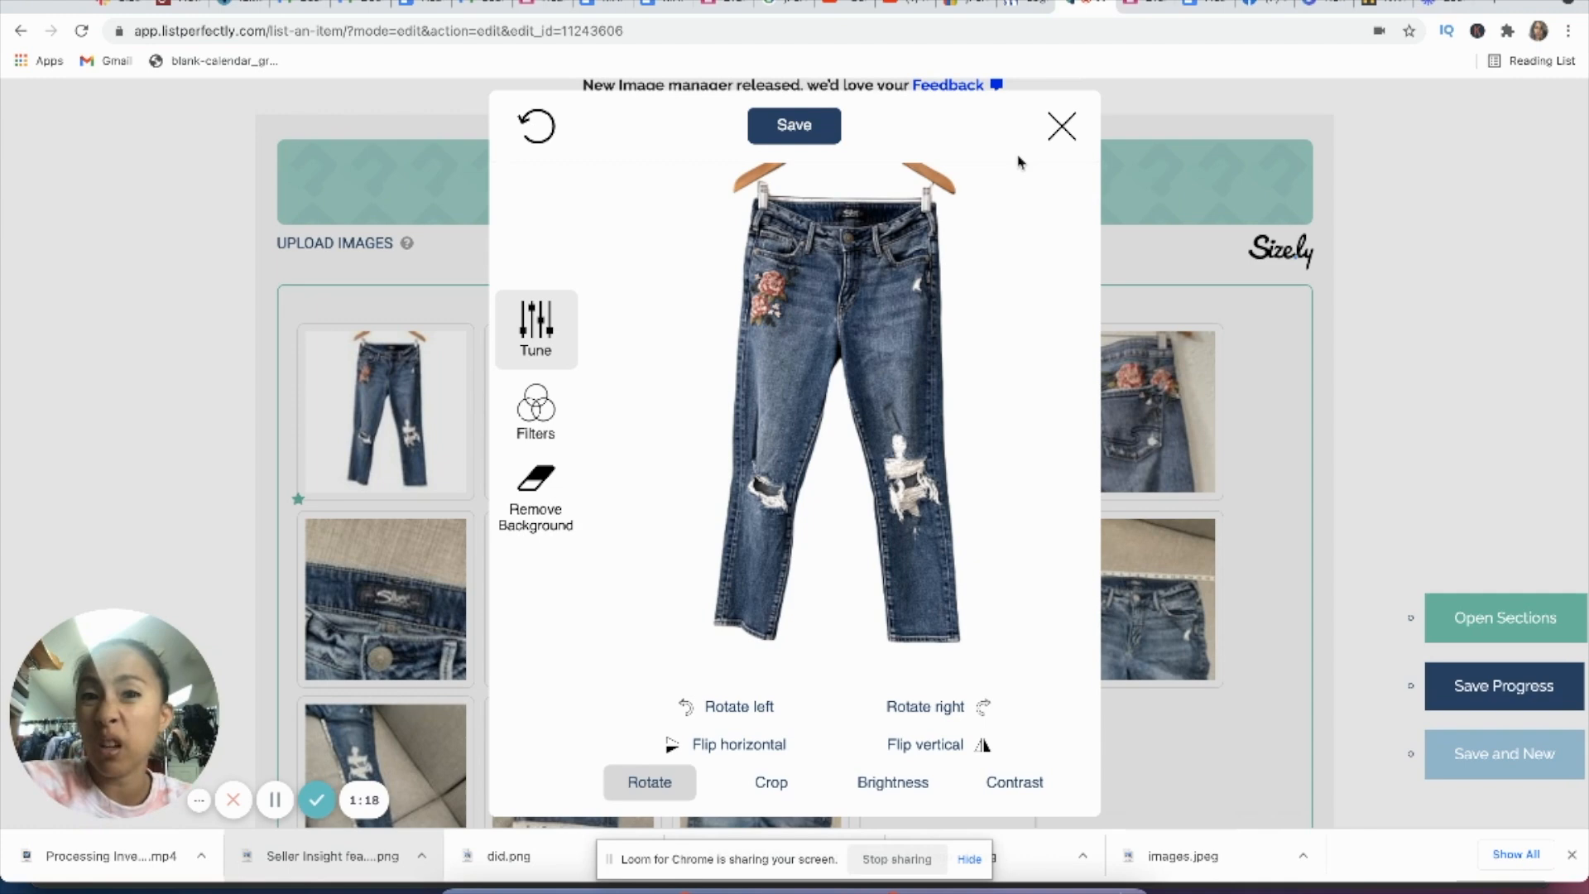
click(1060, 124)
Step: Browse the garment measurement templates that Size.ly offers across its clothing categories
scroll(414, 389, down, 1)
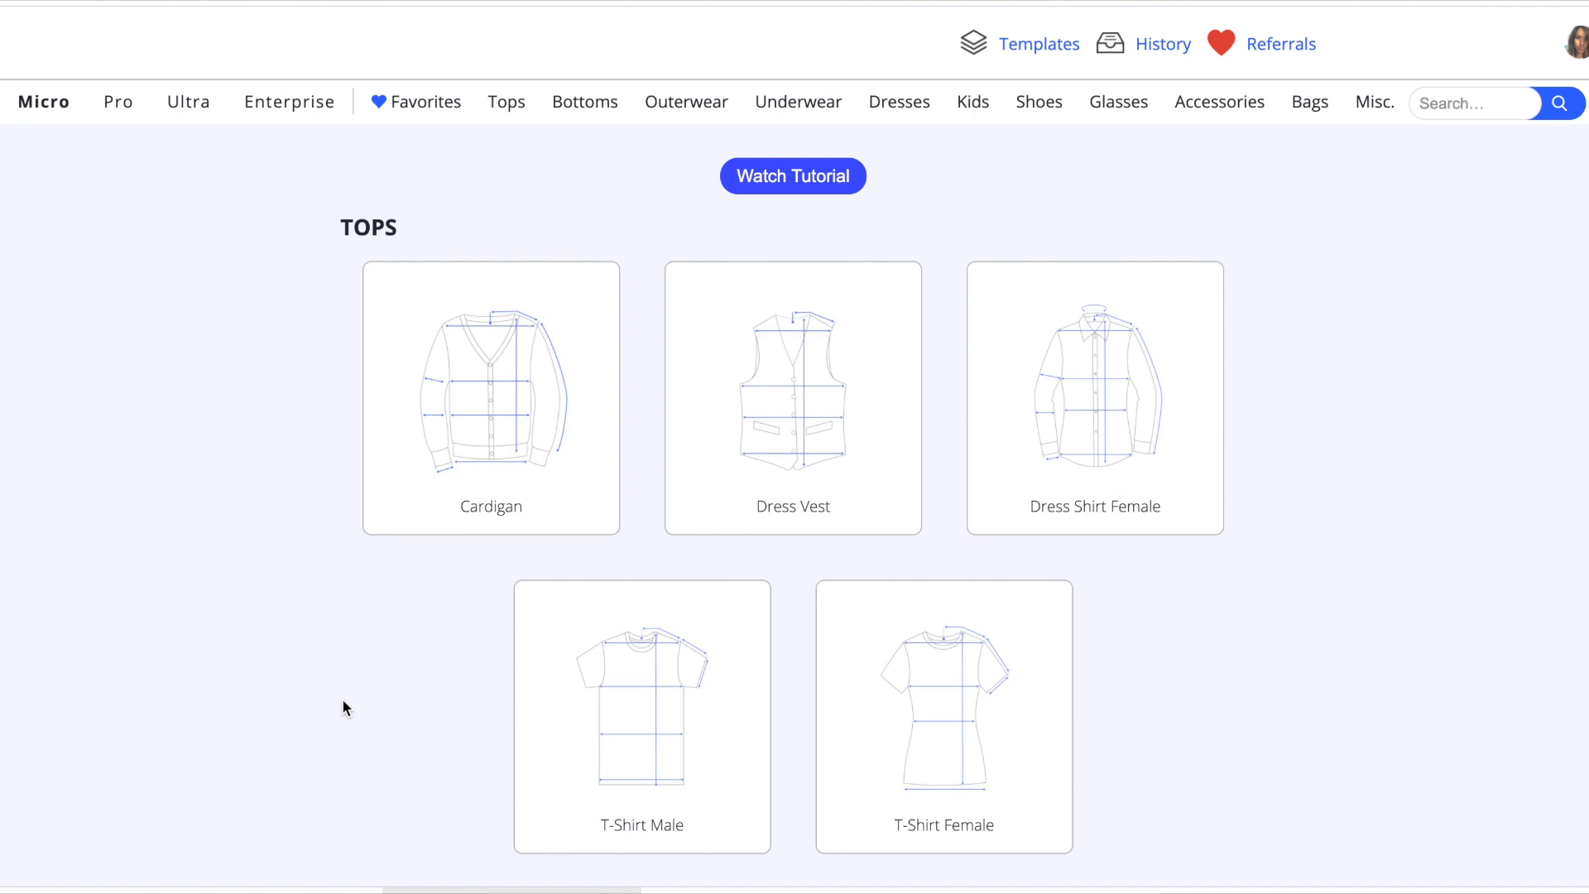
scroll(345, 708, down, 3)
scroll(344, 702, down, 3)
scroll(345, 708, down, 3)
scroll(345, 708, down, 5)
scroll(345, 708, down, 2)
scroll(345, 707, down, 3)
scroll(344, 704, down, 5)
scroll(344, 706, down, 2)
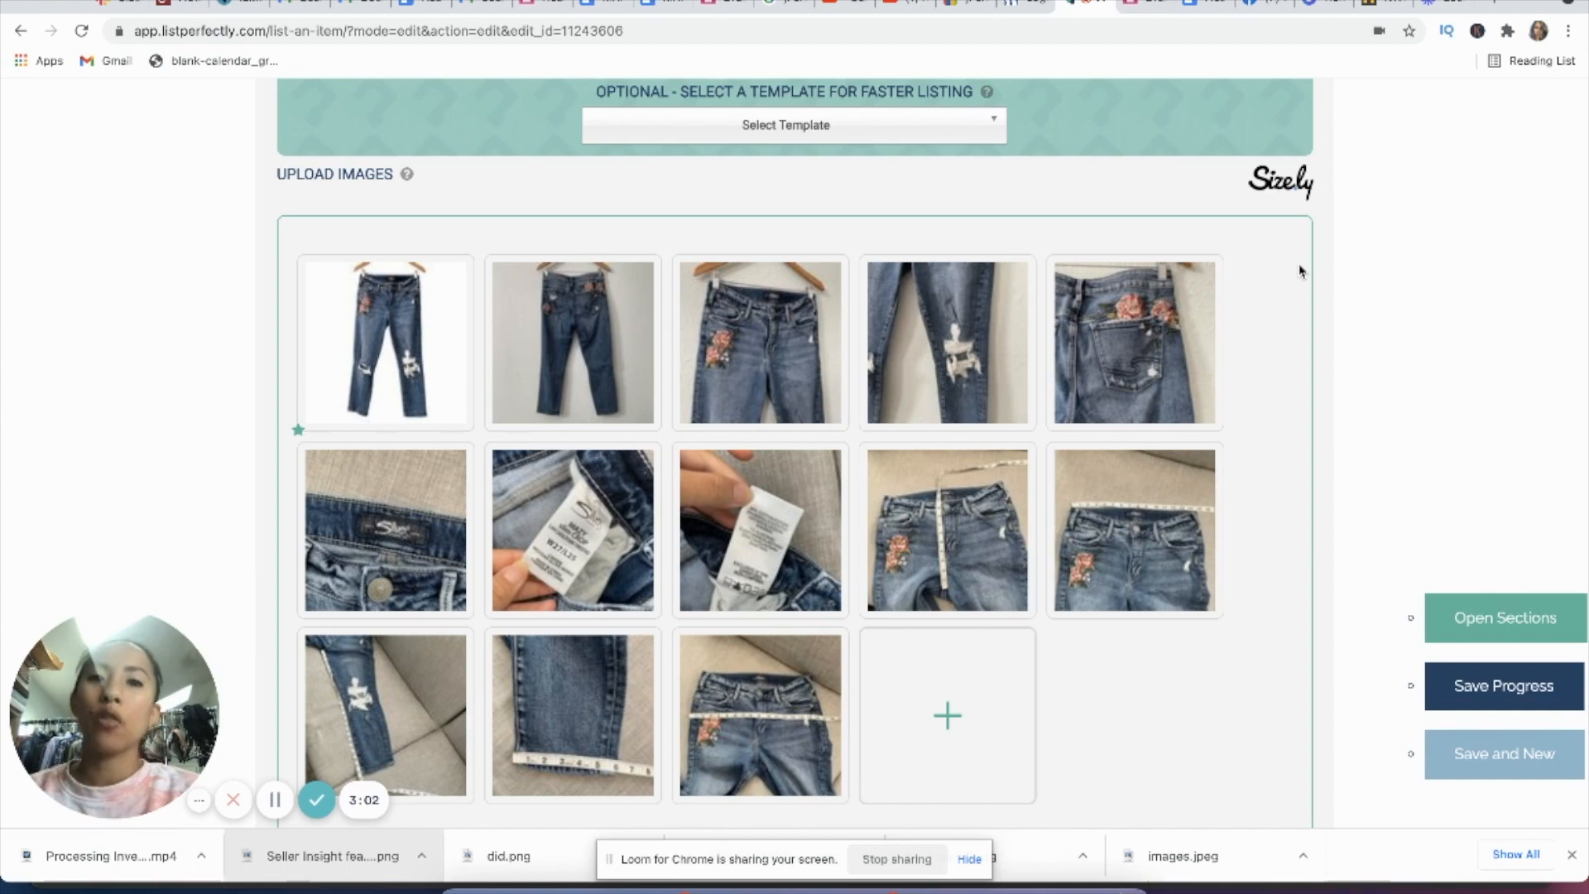
Step: Look over the tape-measure photos in the jeans listing and open Size.ly from its image section
scroll(1077, 529, down, 1)
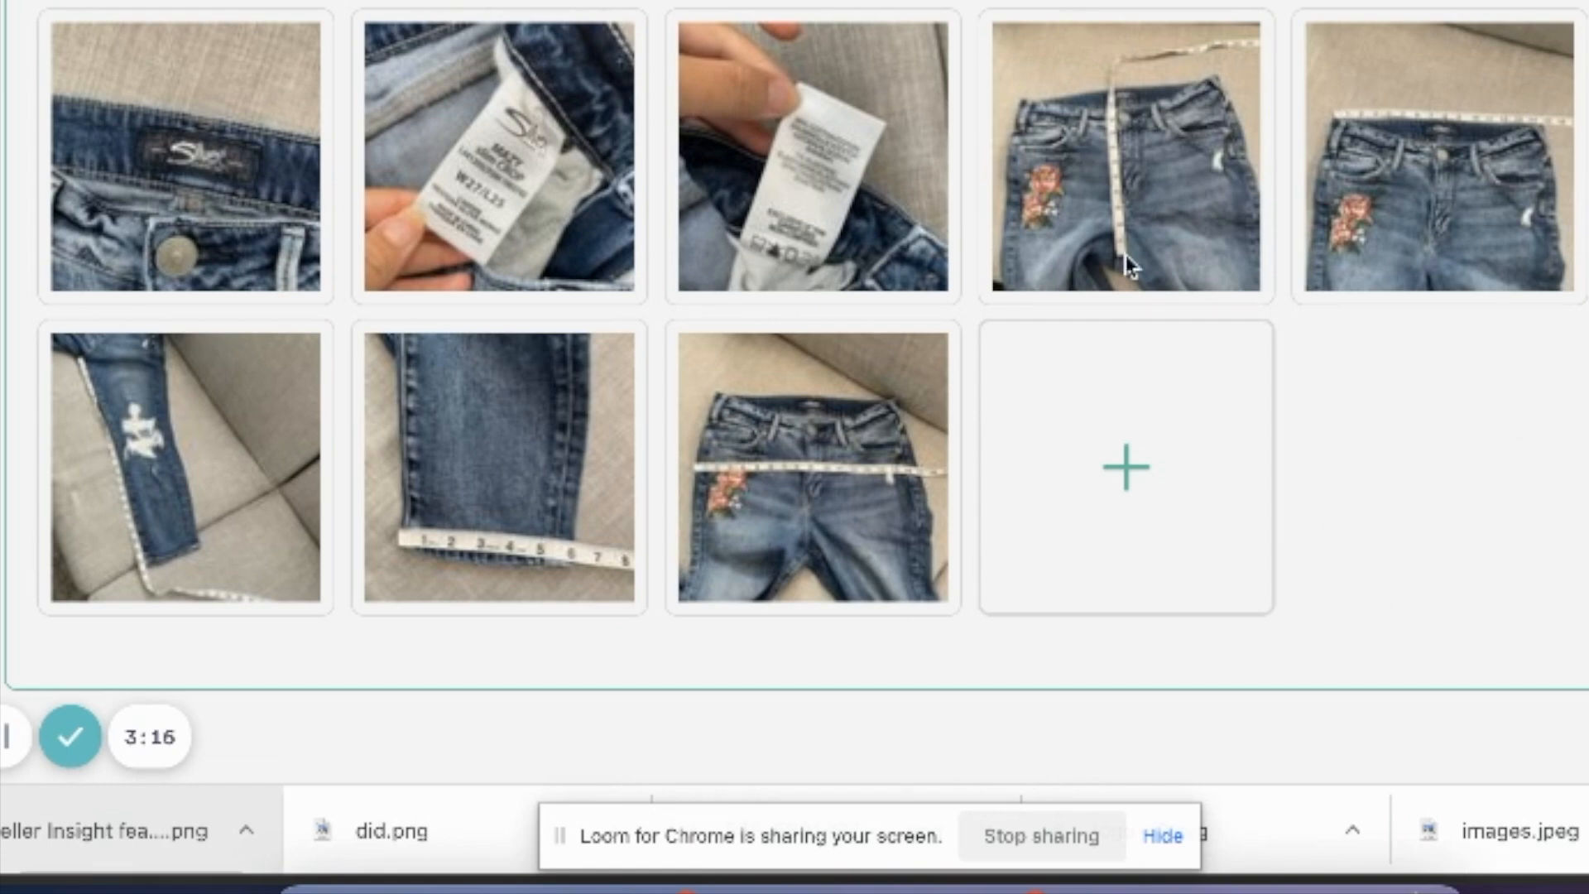
mouse_move(1064, 165)
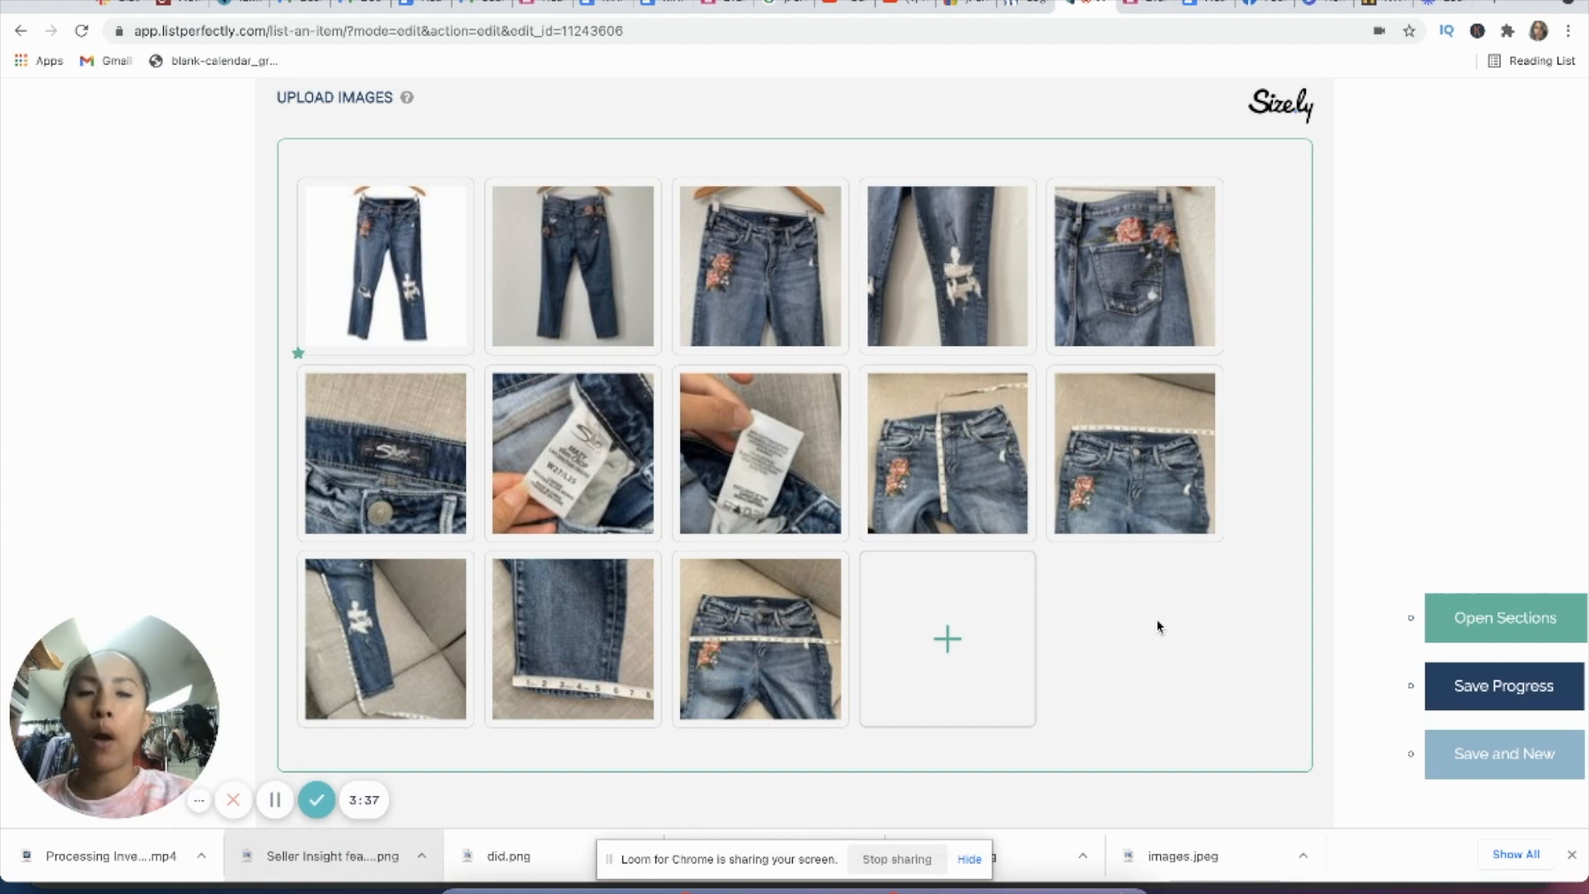
scroll(1482, 447, up, 1)
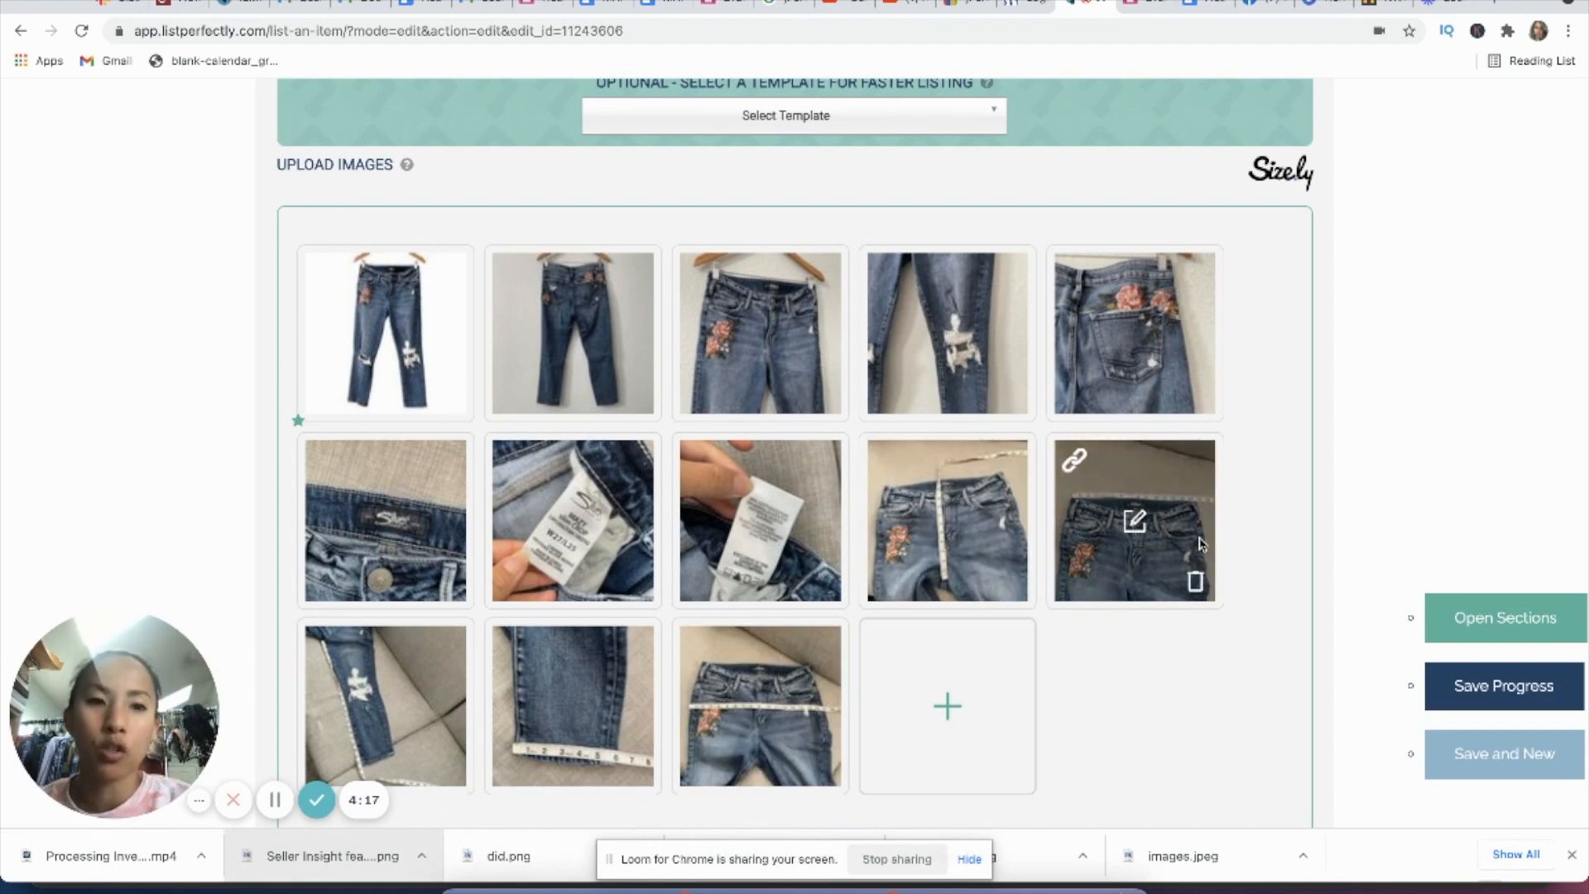
click(1283, 185)
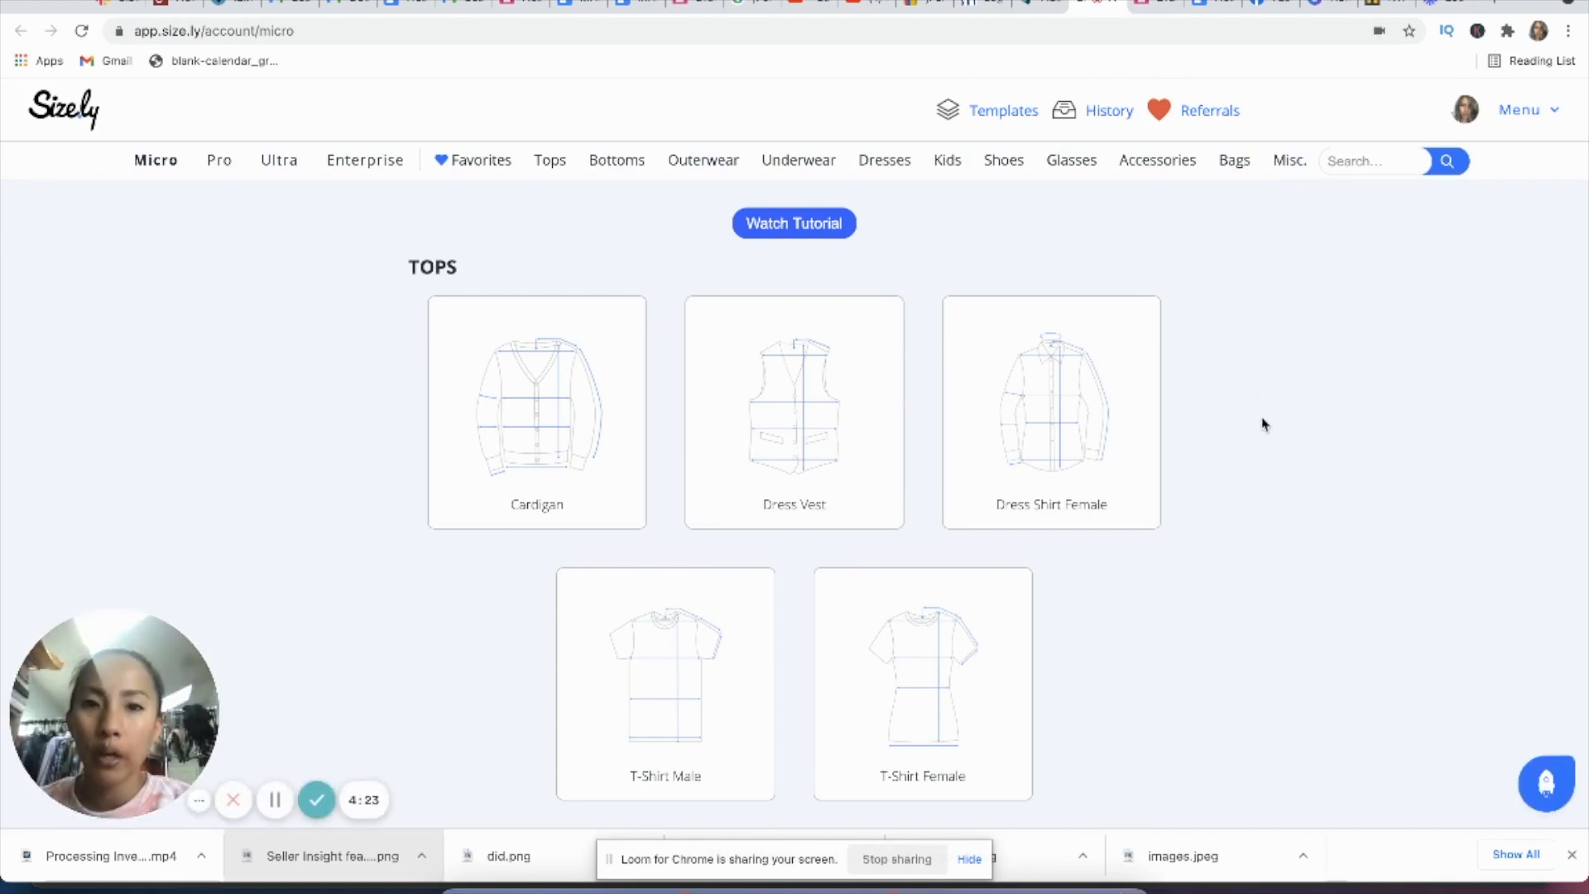
Step: Open the Jeans Female template from Size.ly's Bottoms category and look over its measurement fields
scroll(1262, 424, down, 2)
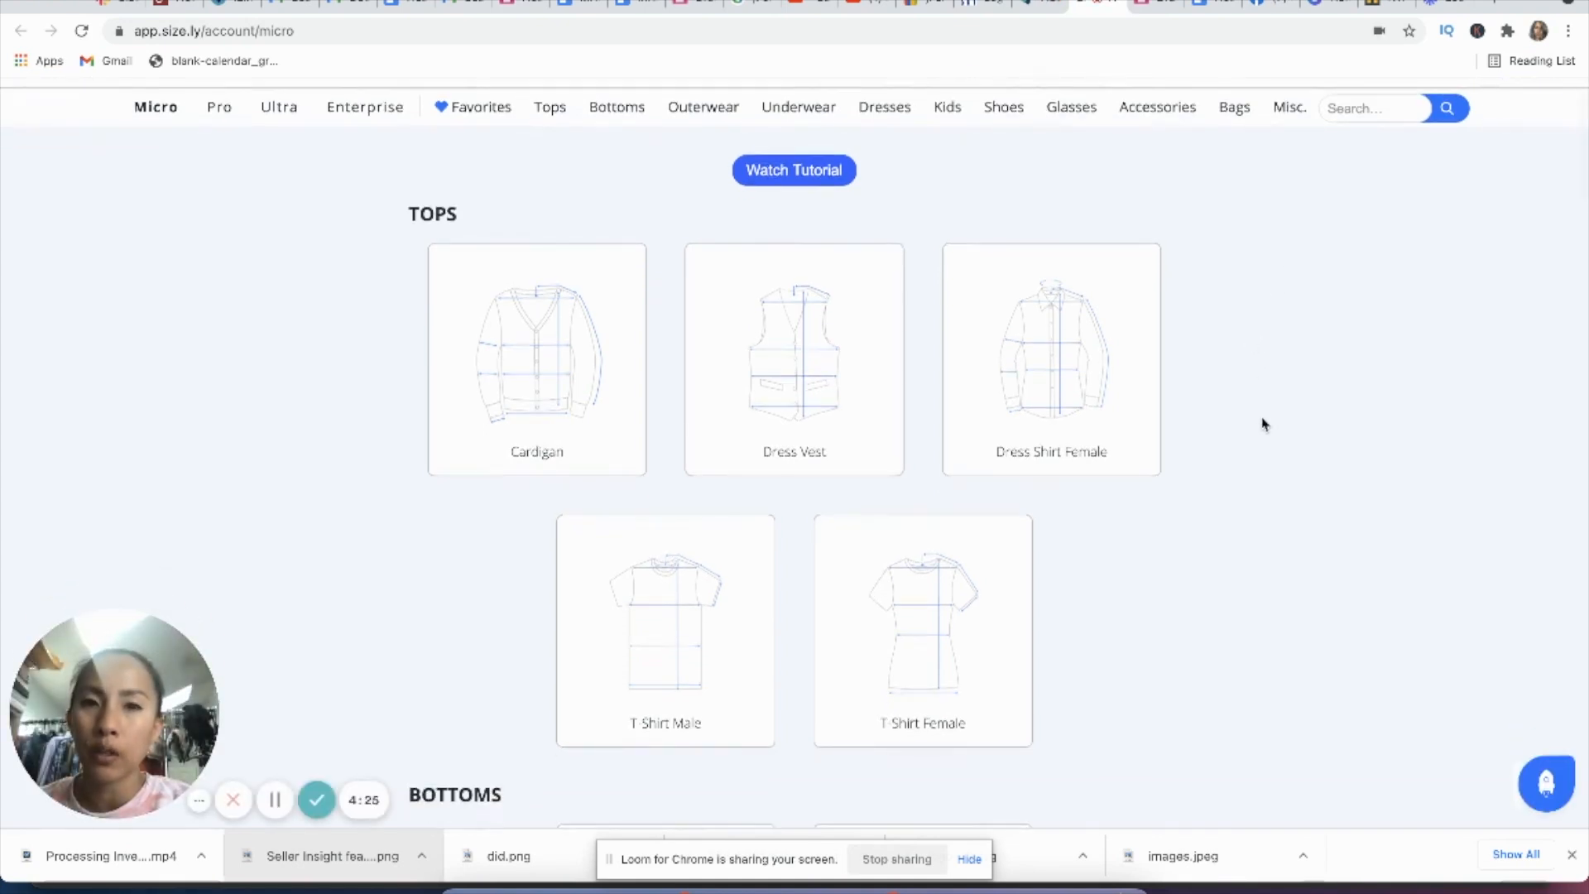
scroll(1262, 424, down, 2)
scroll(1262, 423, down, 10)
scroll(1263, 424, down, 10)
scroll(1262, 424, up, 20)
scroll(1262, 423, down, 6)
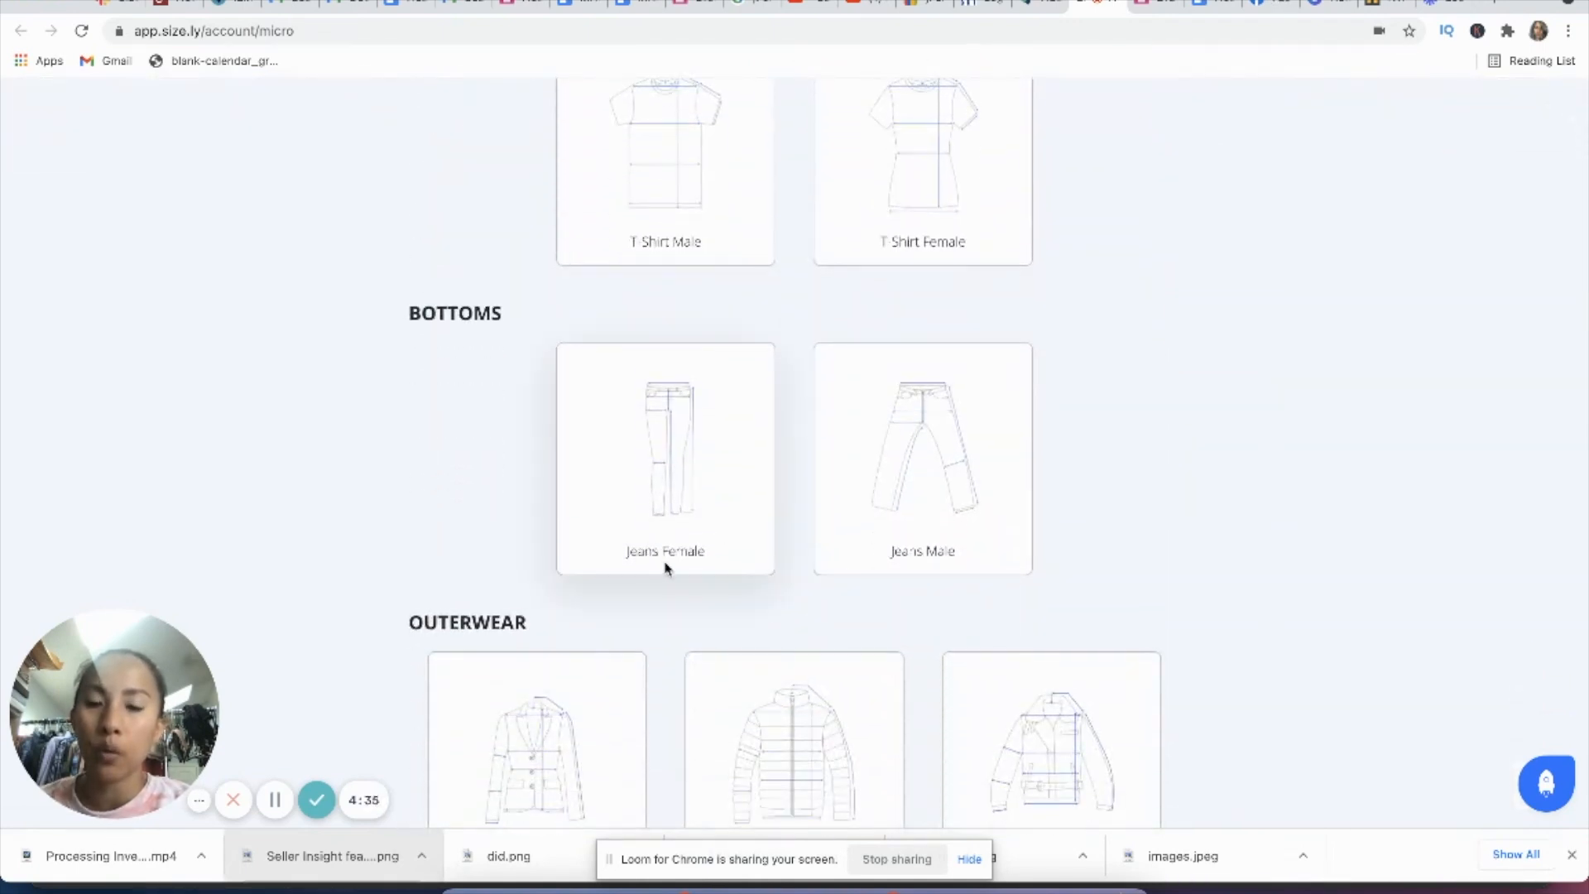
click(680, 469)
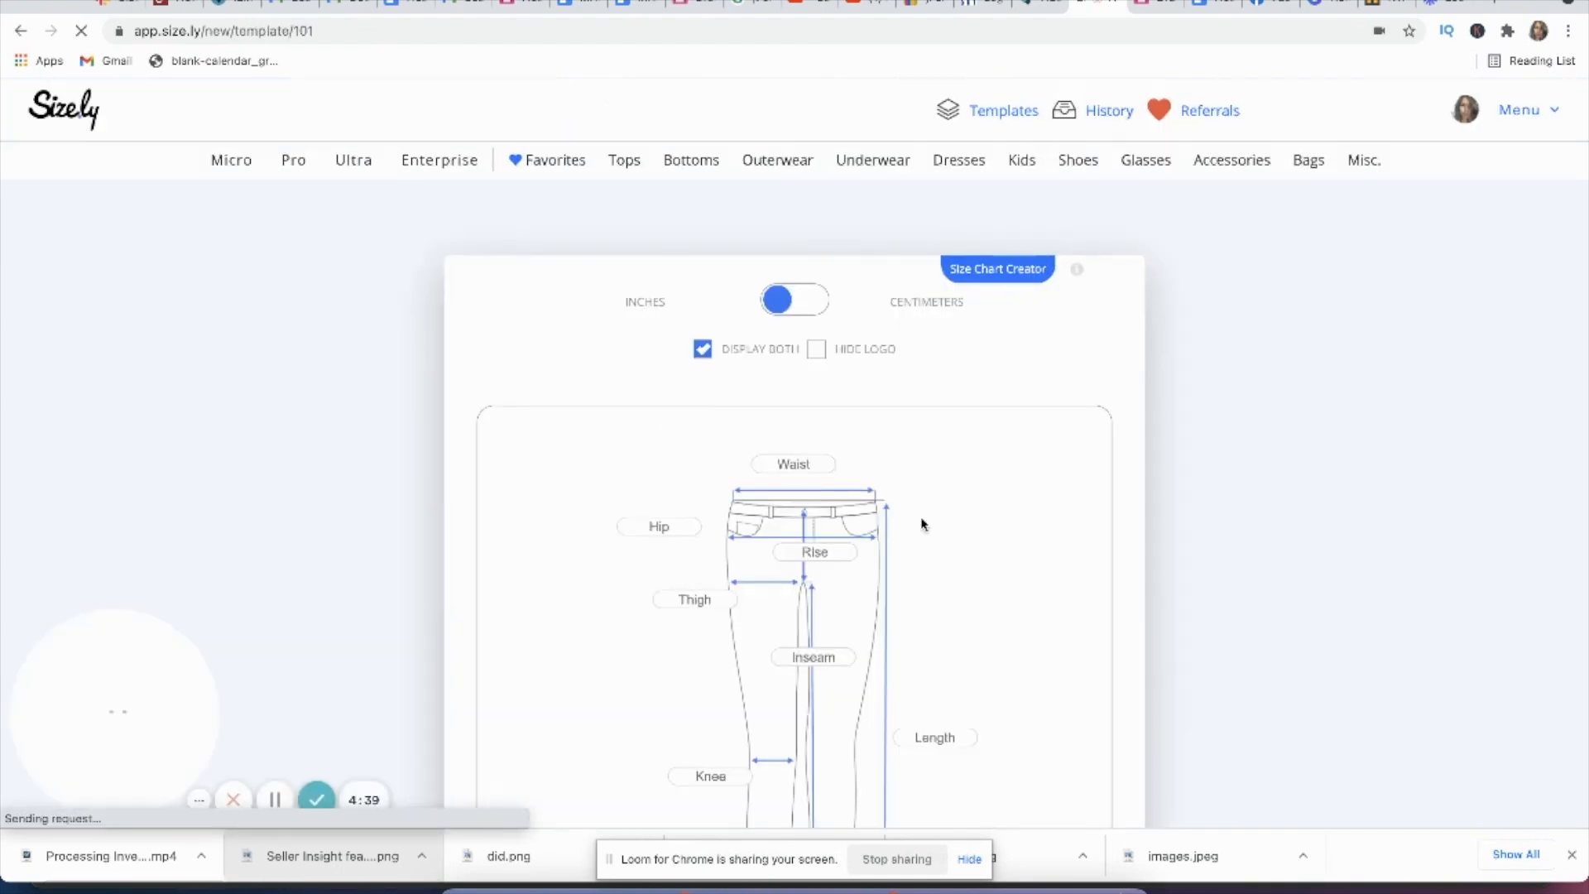
scroll(1103, 560, down, 3)
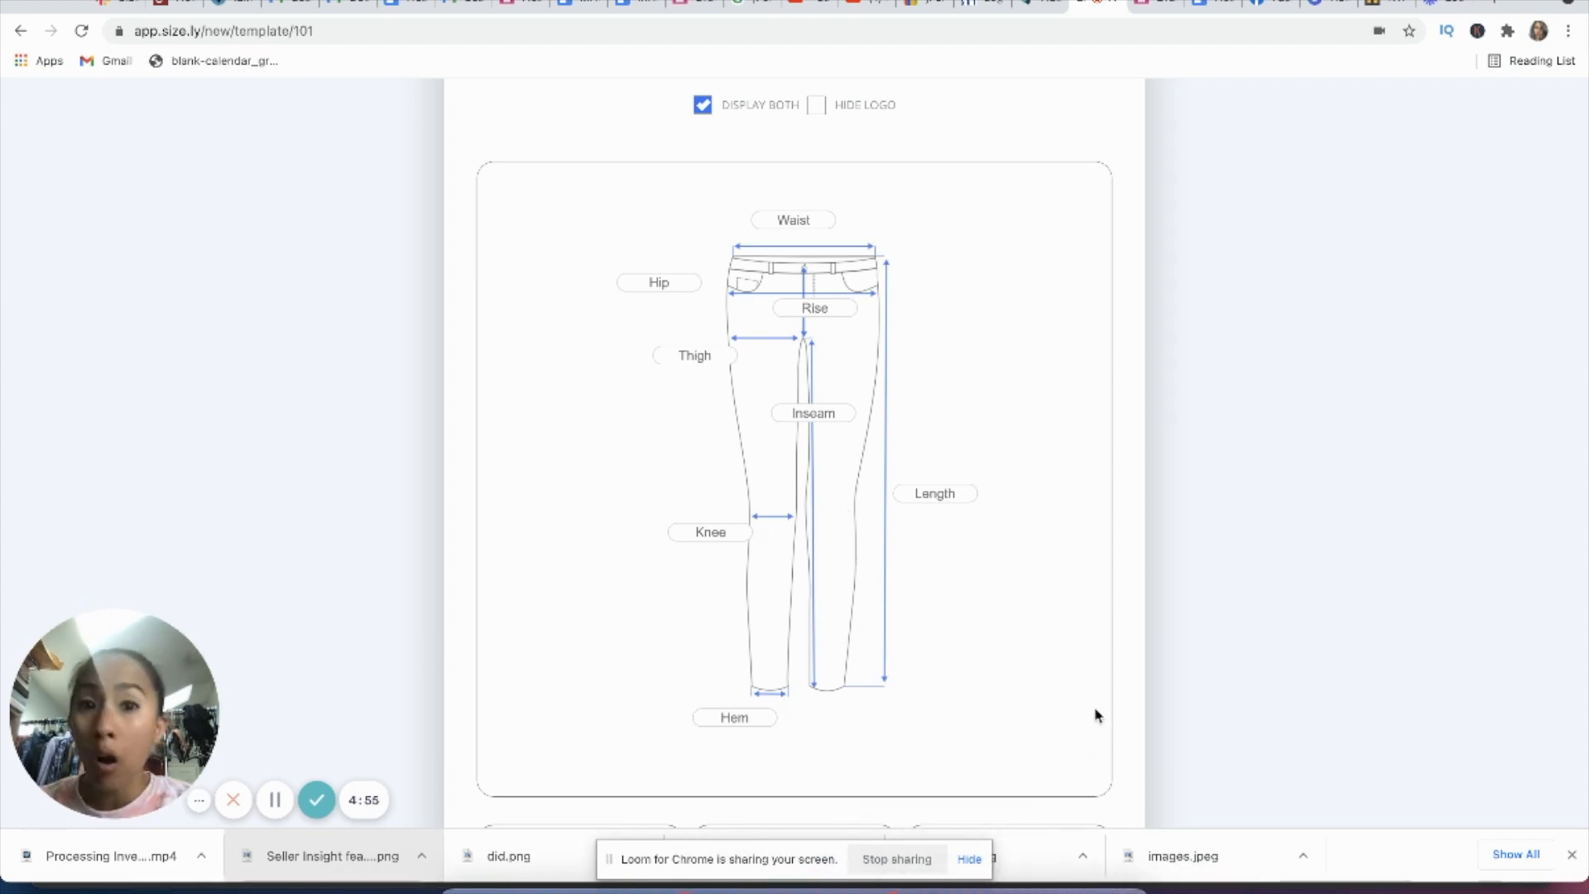
scroll(1104, 646, up, 2)
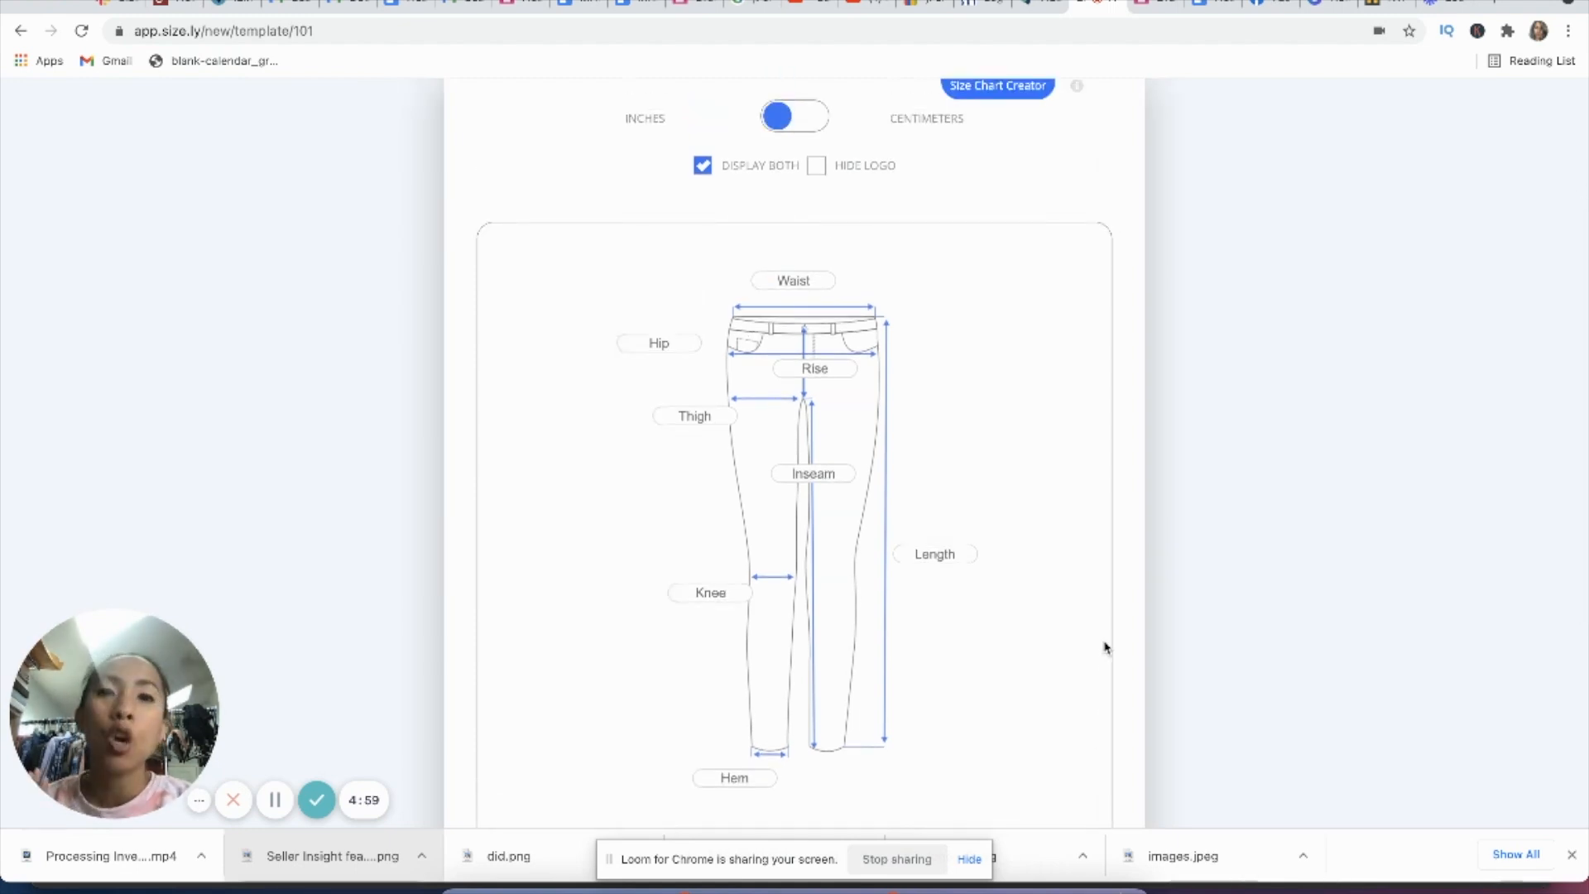
scroll(1104, 647, down, 1)
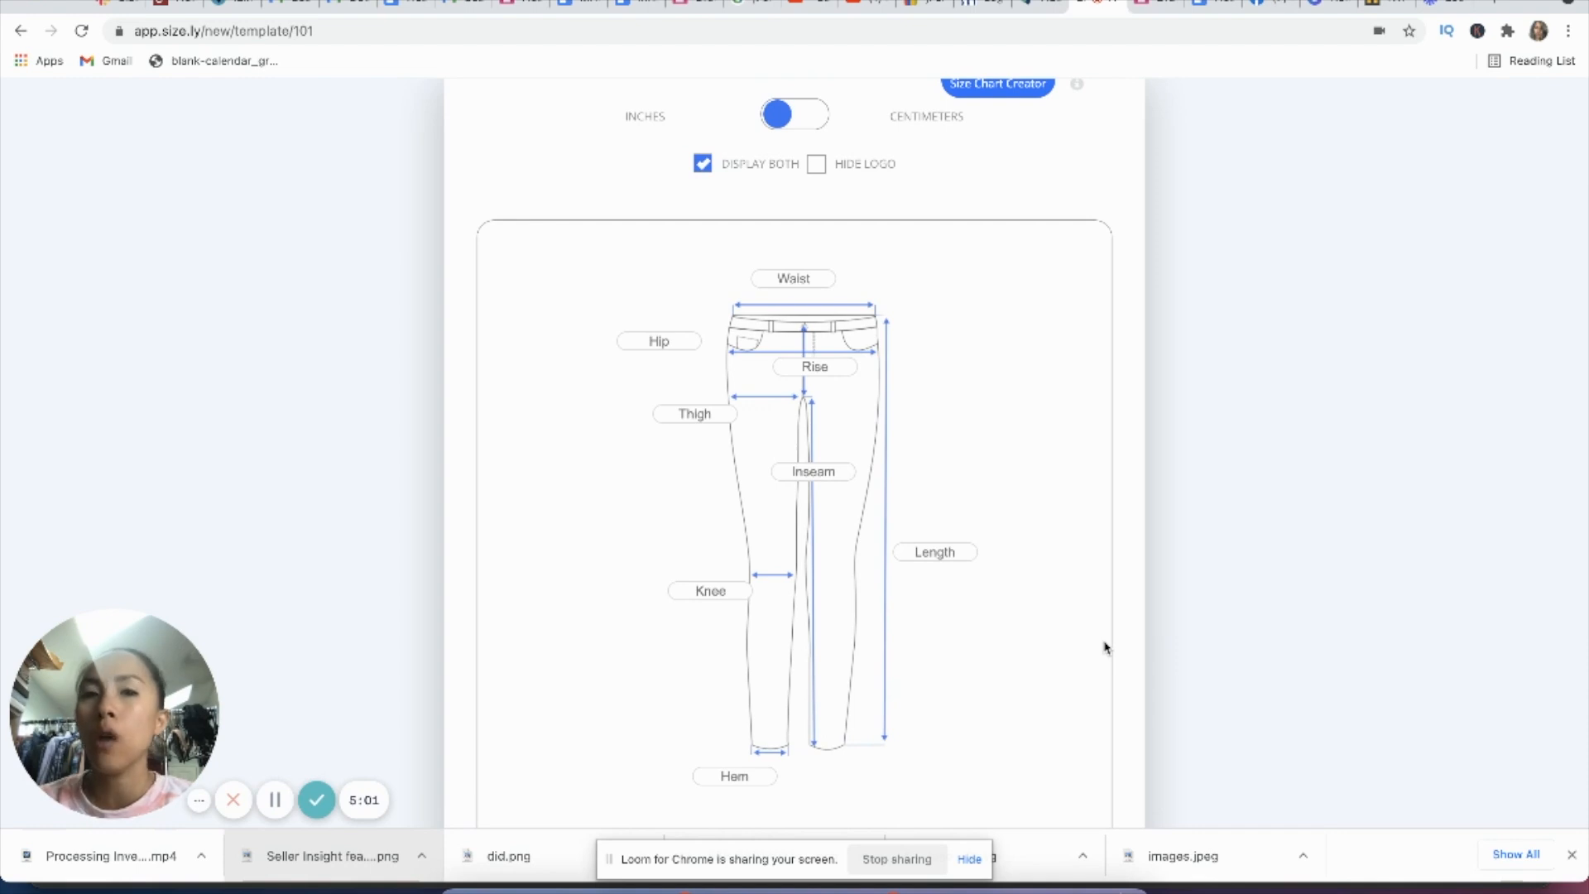
Step: Read the rise from the listing's crotch-to-waistband tape photo and enter 9.5 as Rise in the Size.ly chart
click(1033, 6)
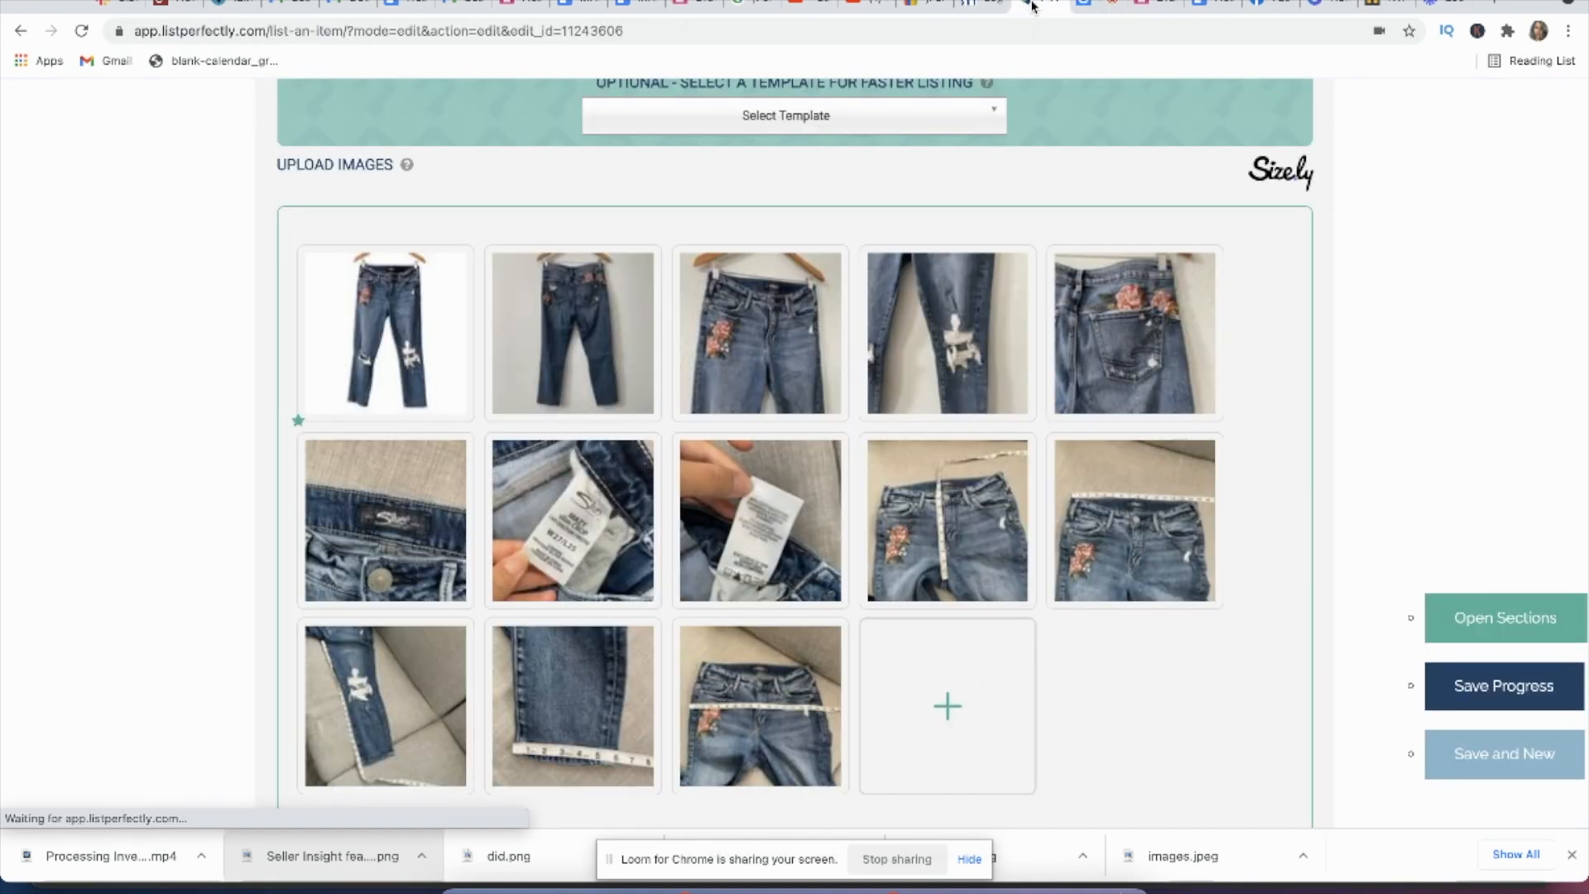
mouse_move(886, 460)
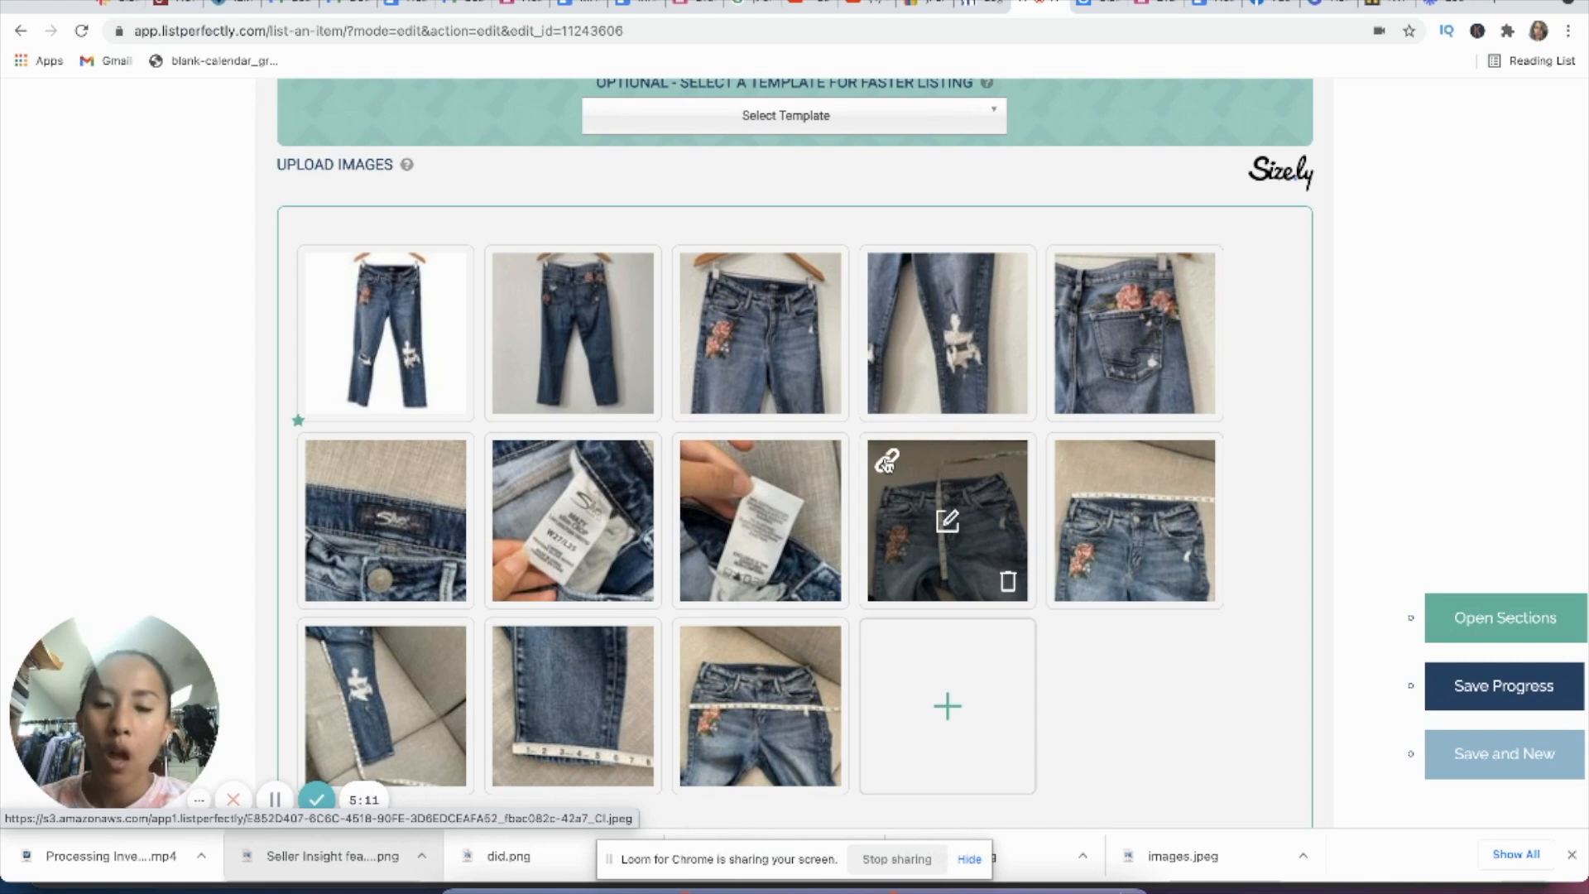
click(887, 460)
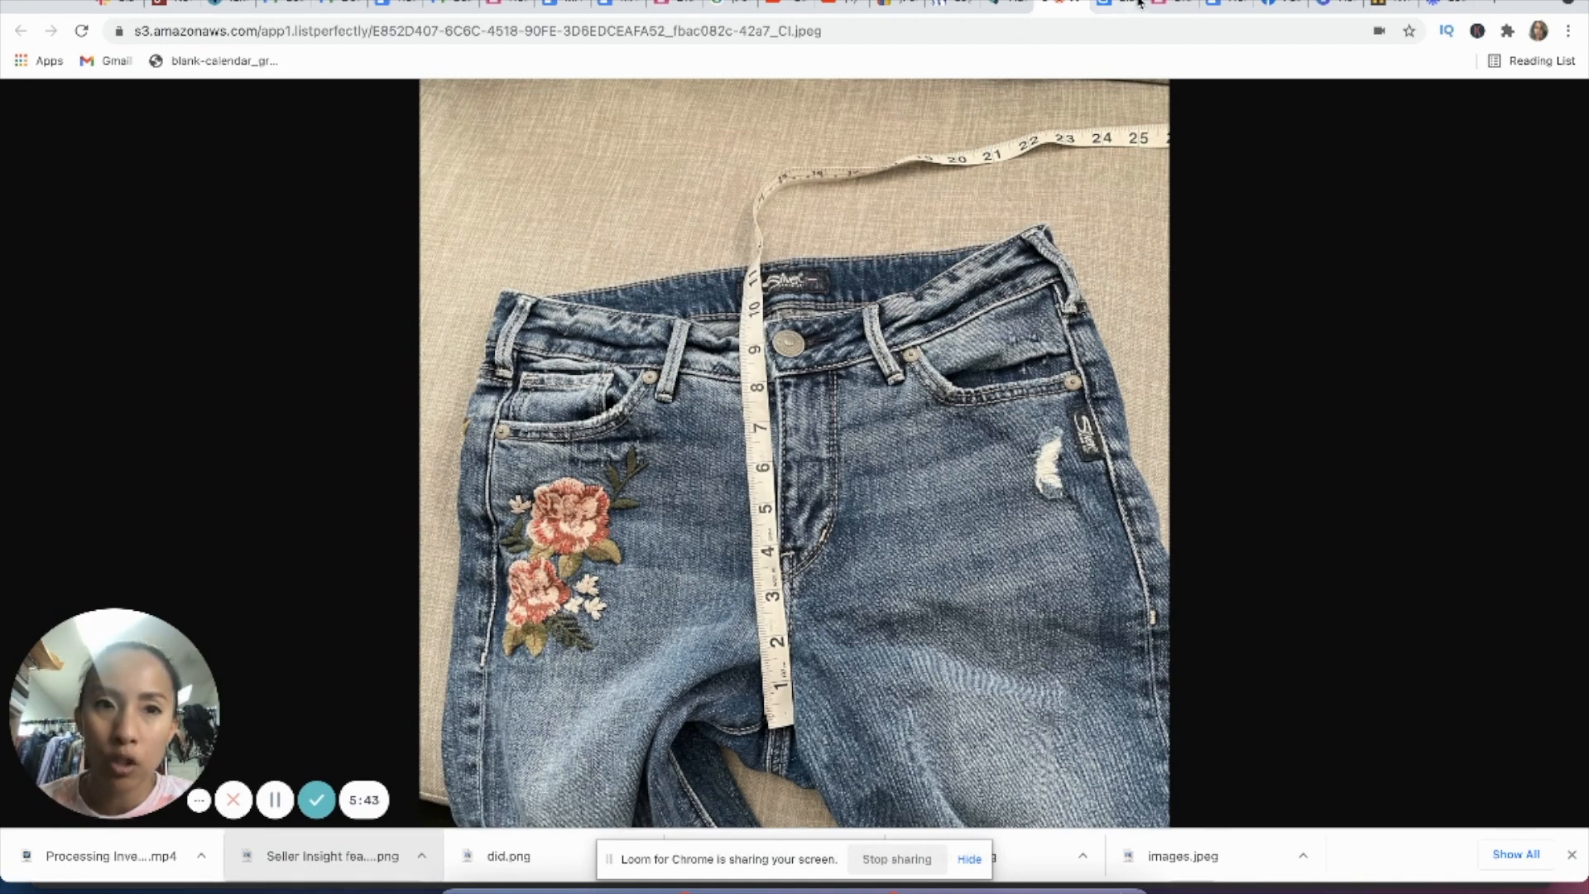
click(1104, 6)
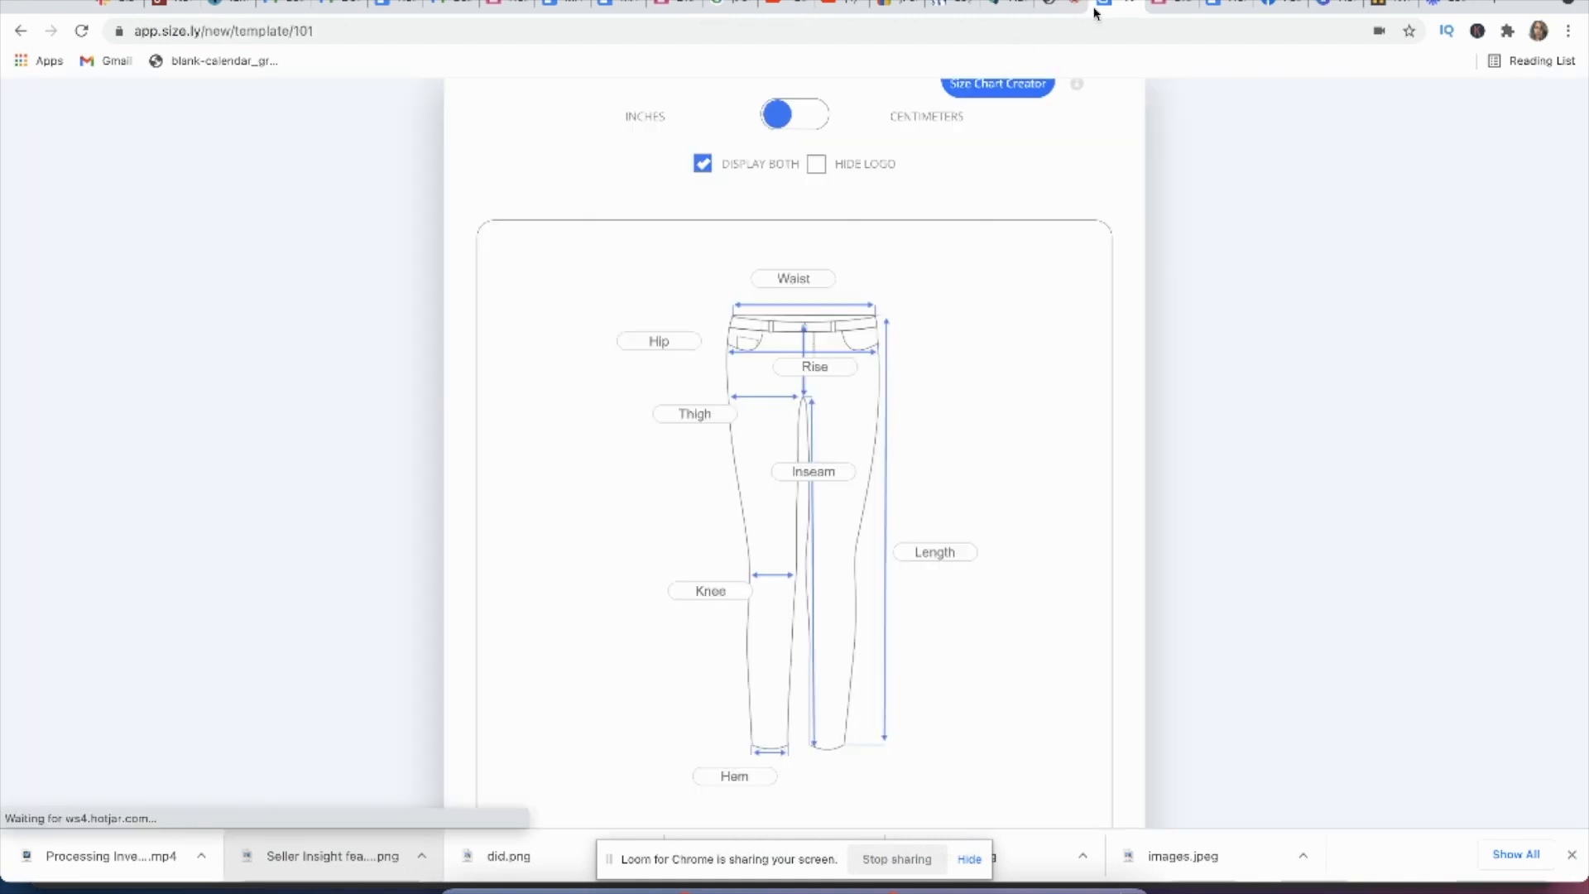
click(812, 364)
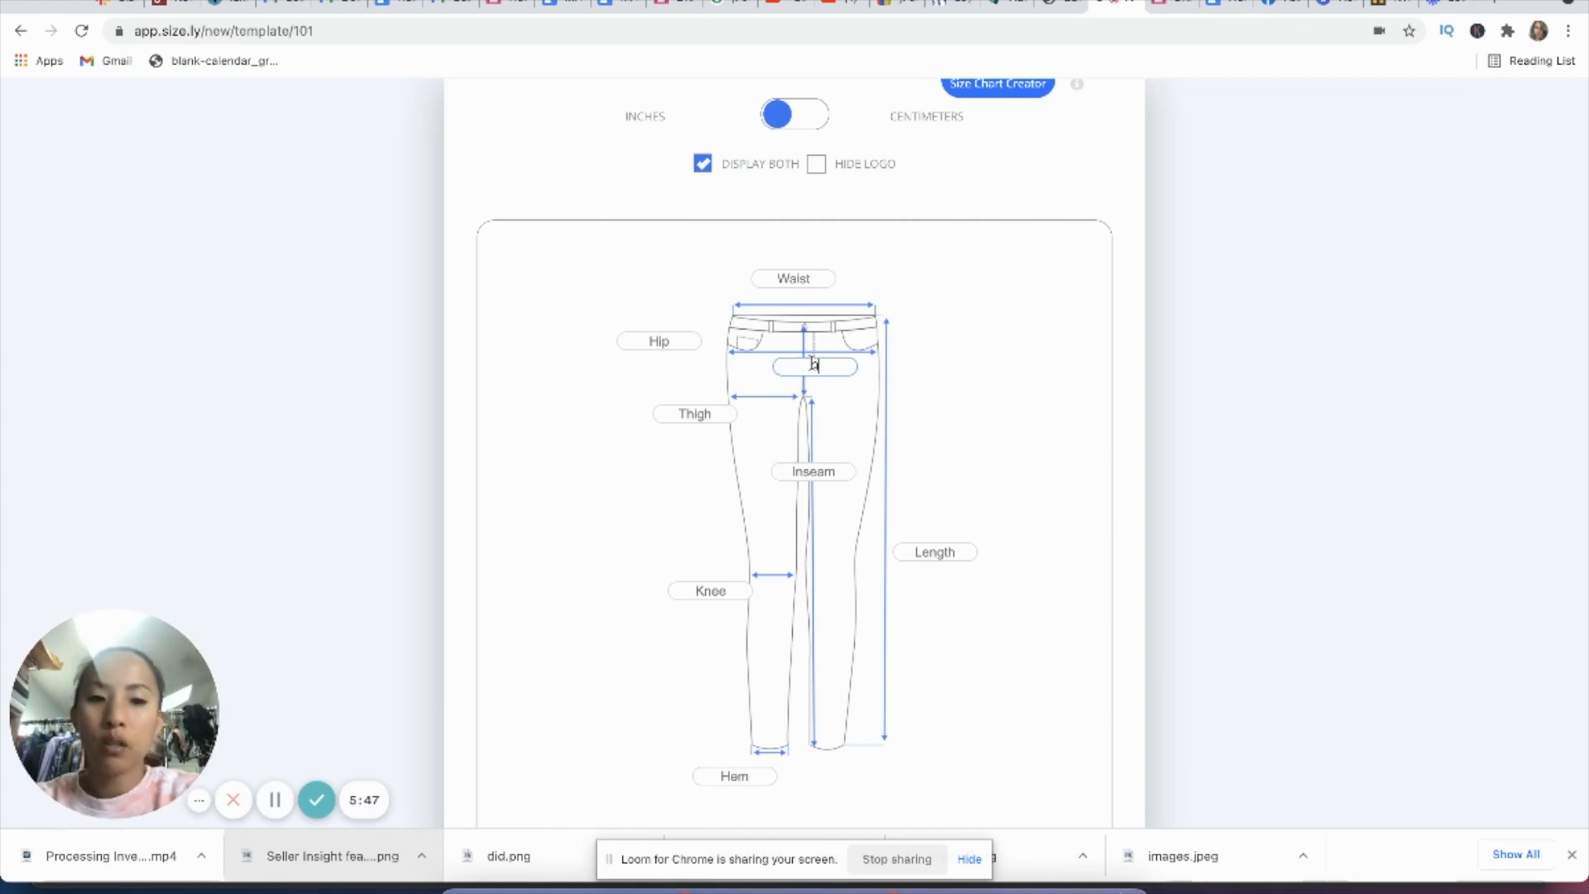
scroll(802, 202, up, 2)
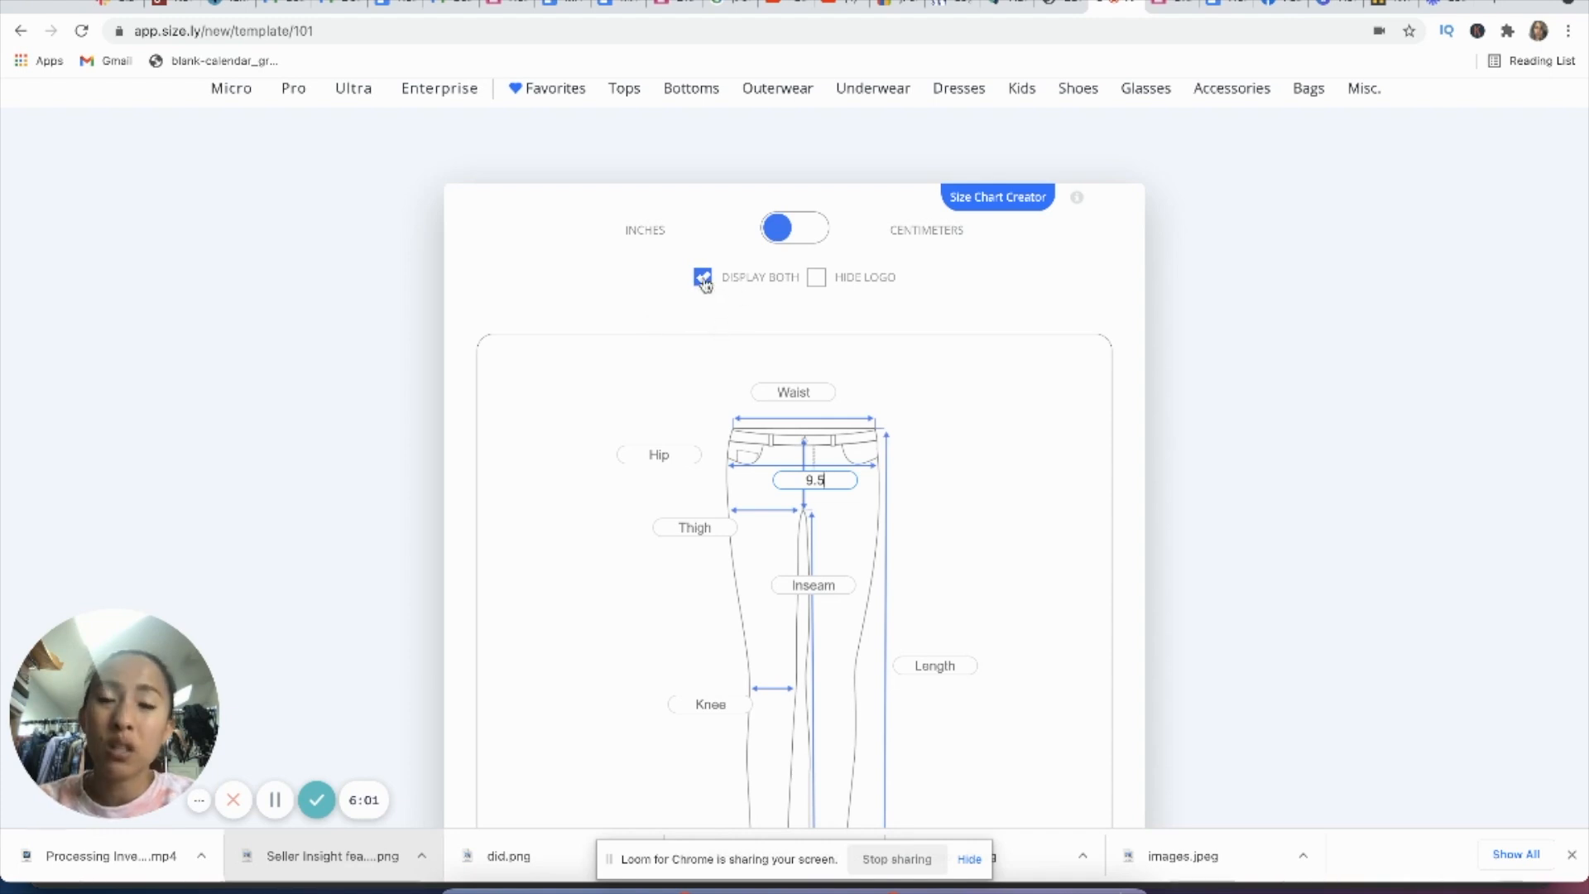
scroll(726, 319, down, 3)
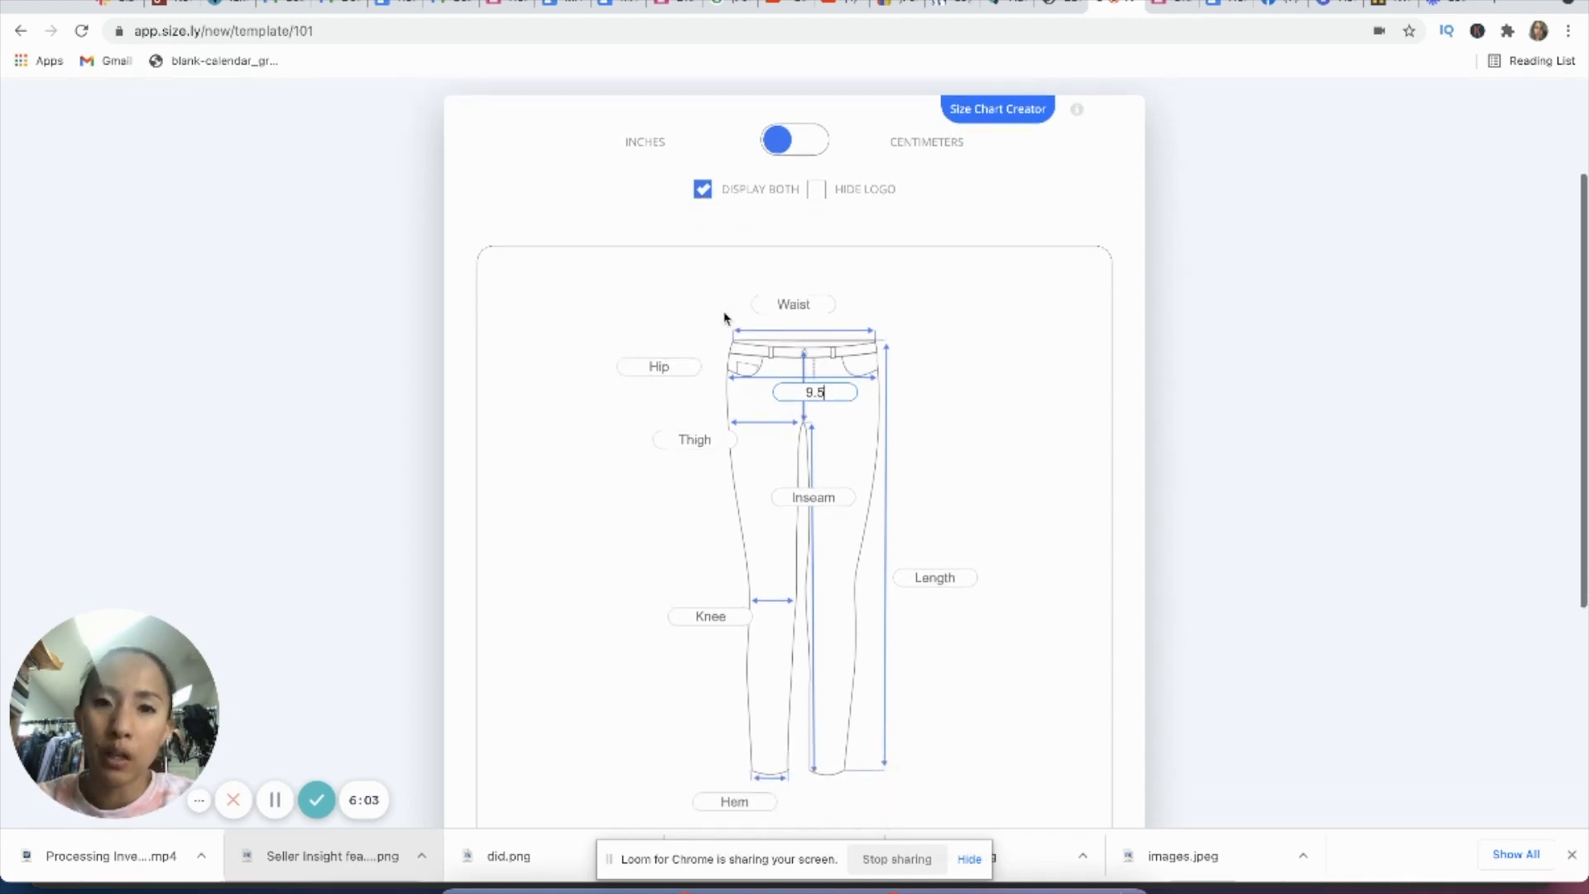
scroll(728, 320, up, 1)
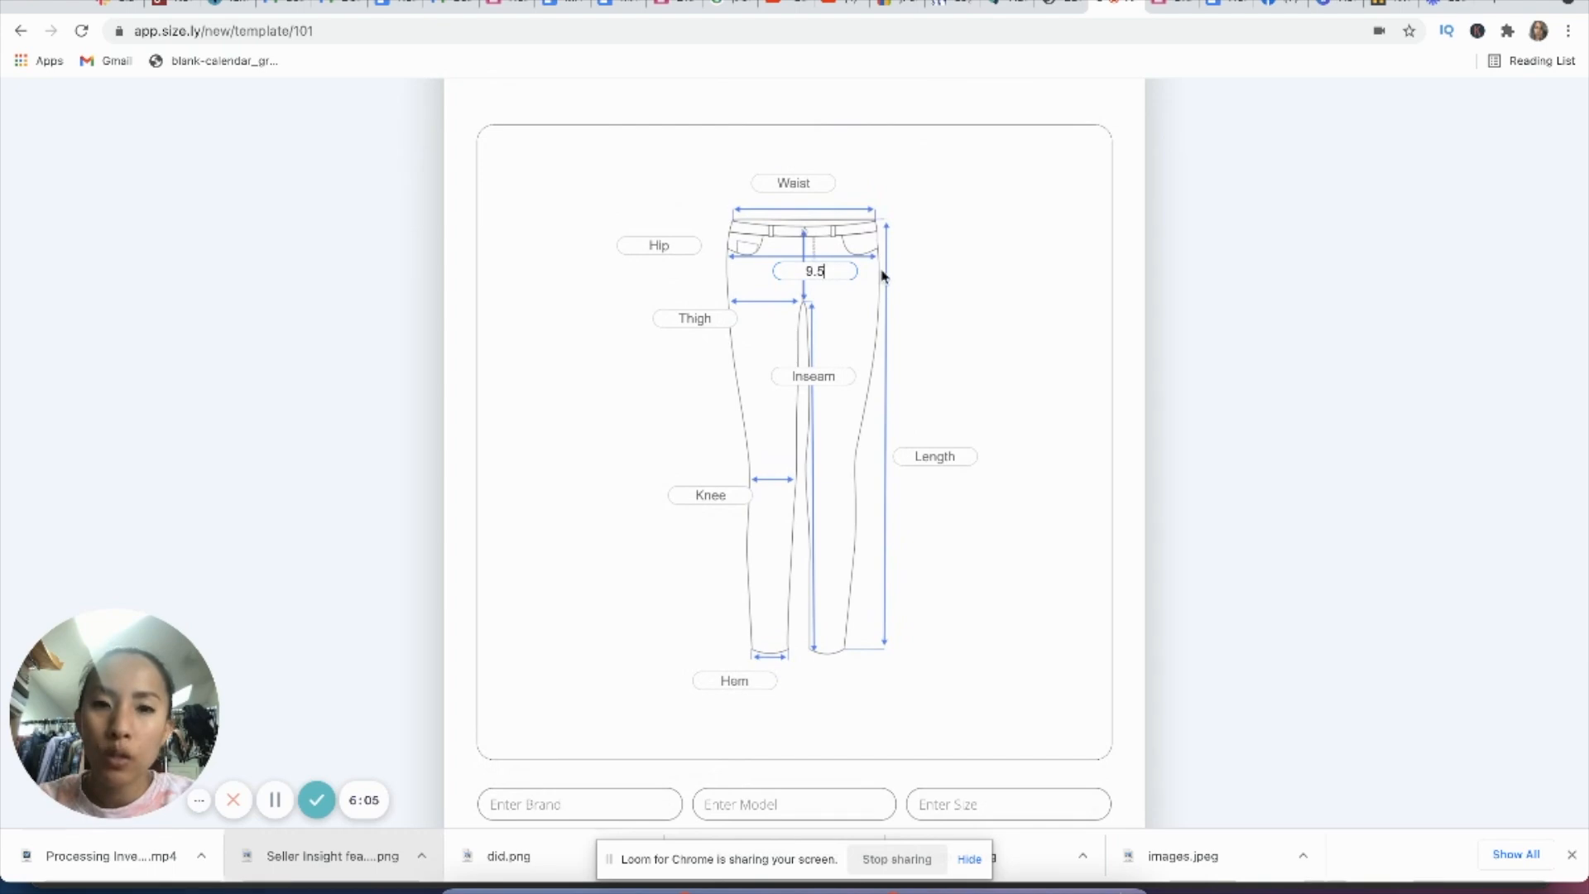
Step: Open the listing photo with the tape across the waistband and enter 14.5 as Waist in the Size.ly chart
click(1050, 9)
click(1078, 7)
click(998, 8)
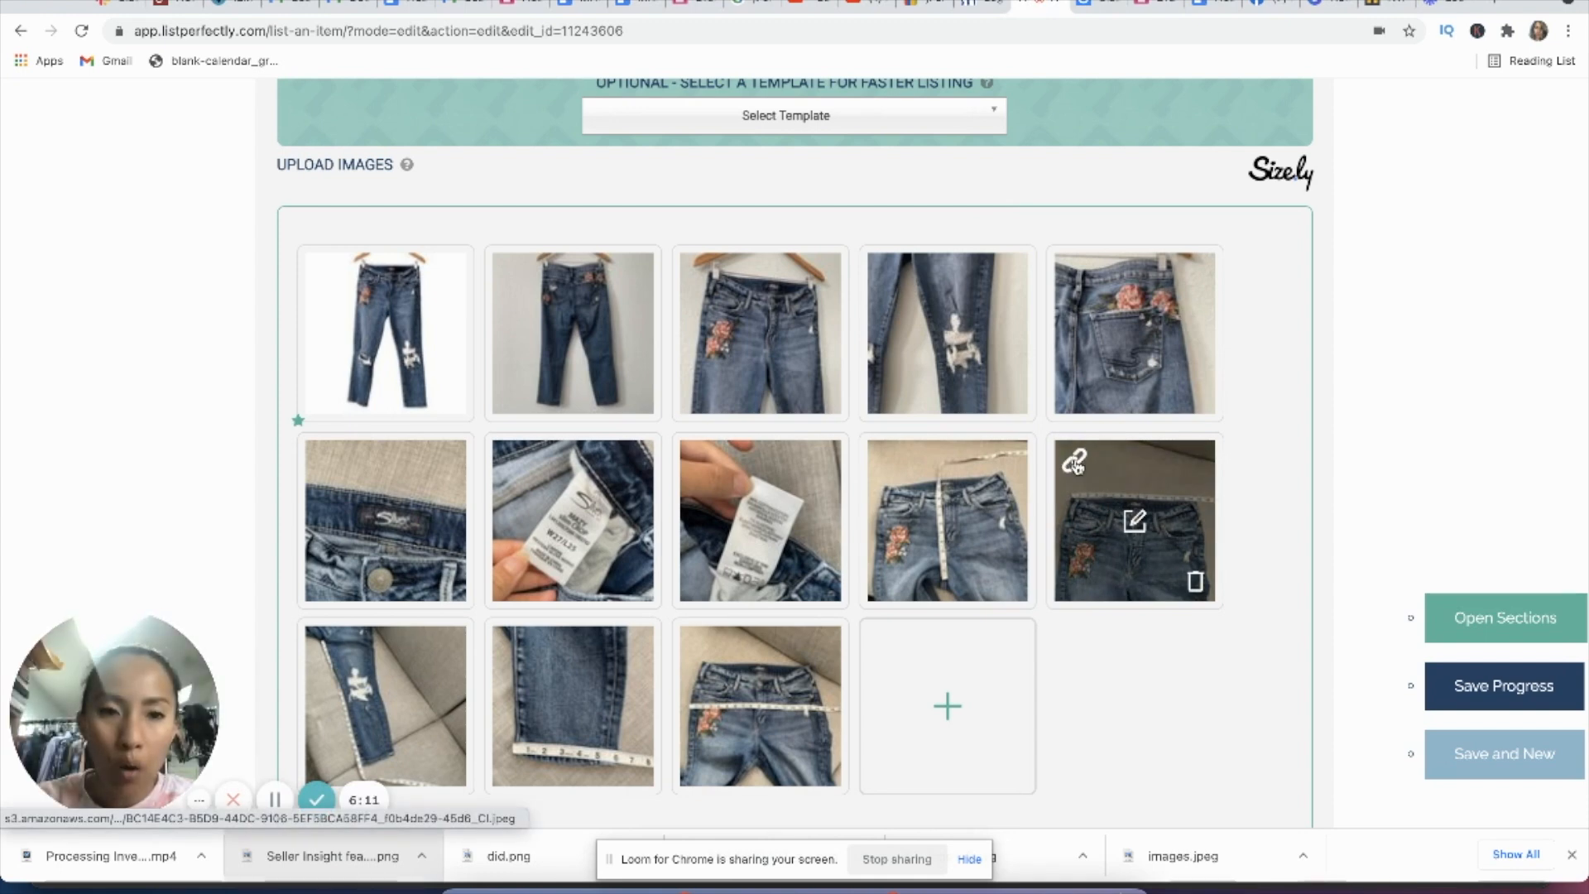
click(1077, 462)
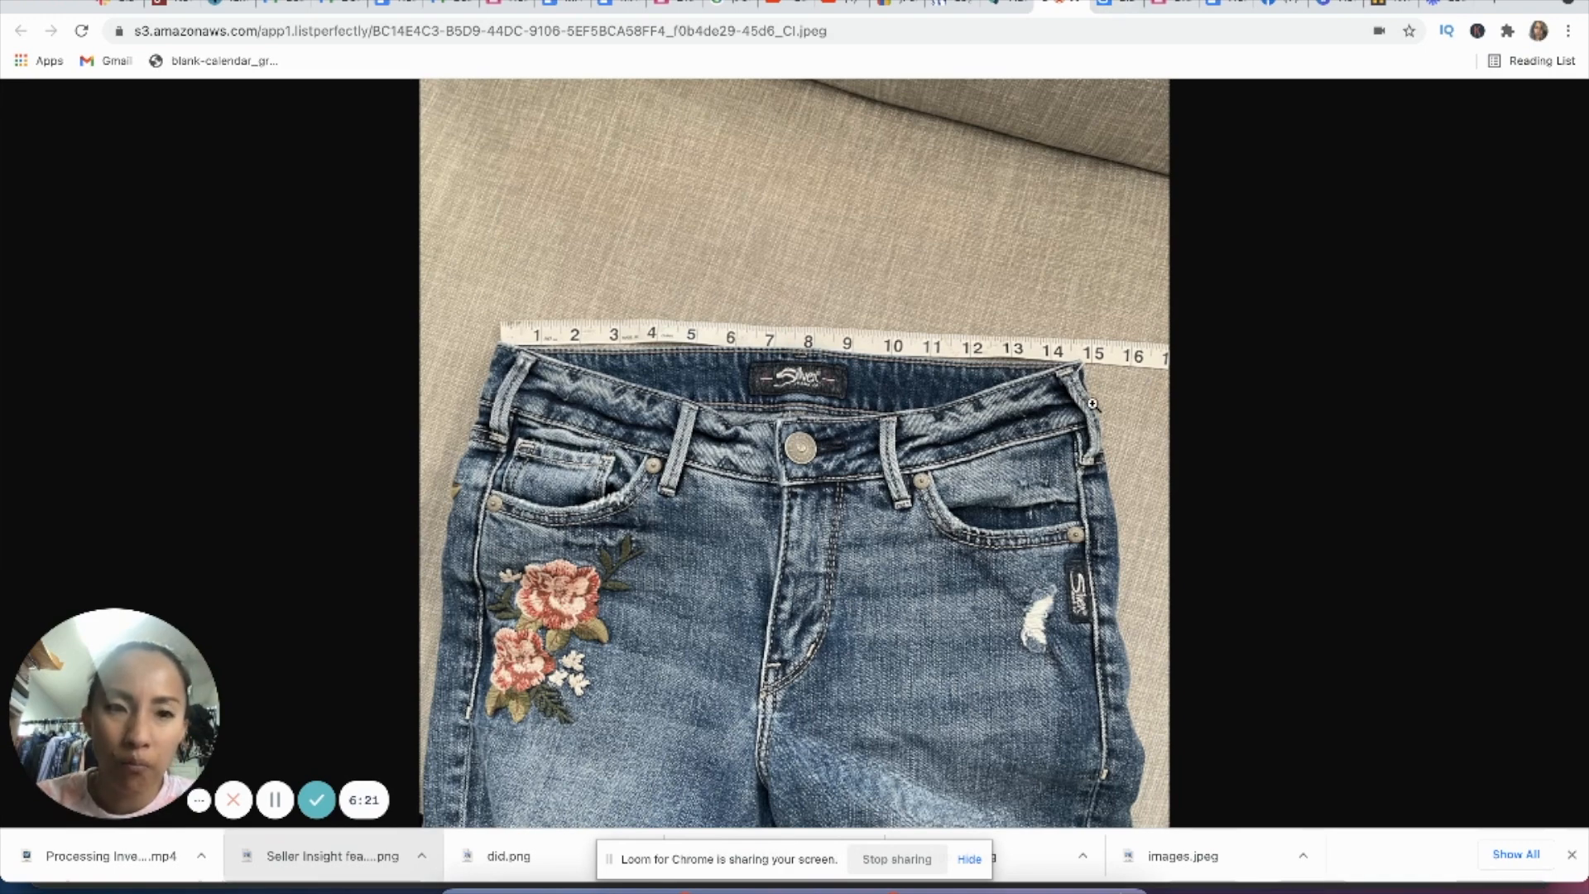
click(1115, 3)
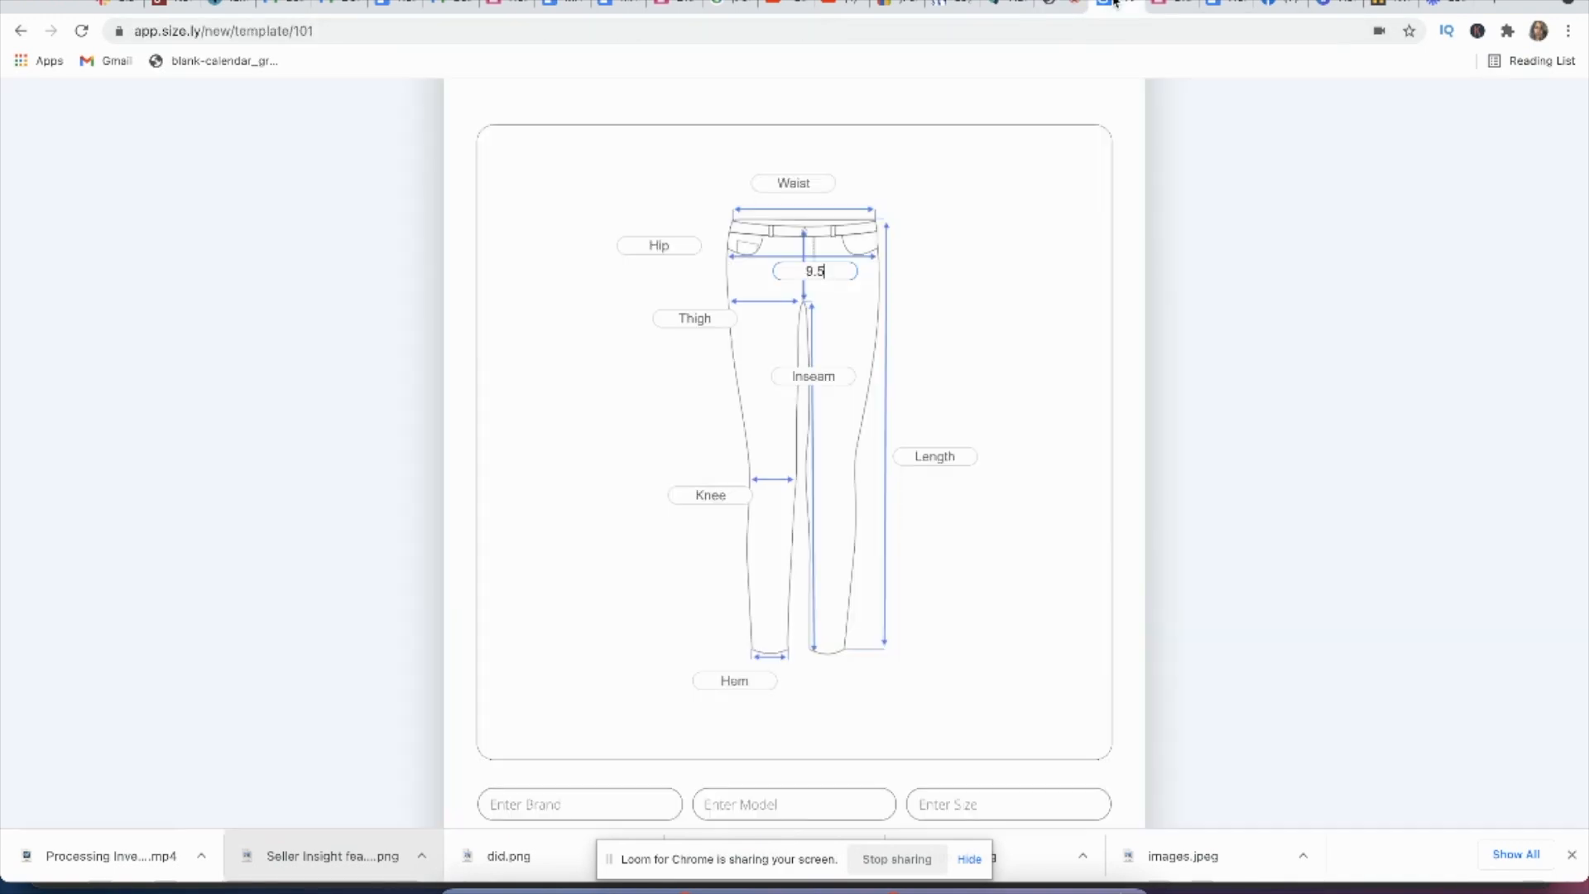
click(800, 182)
text(14.5)
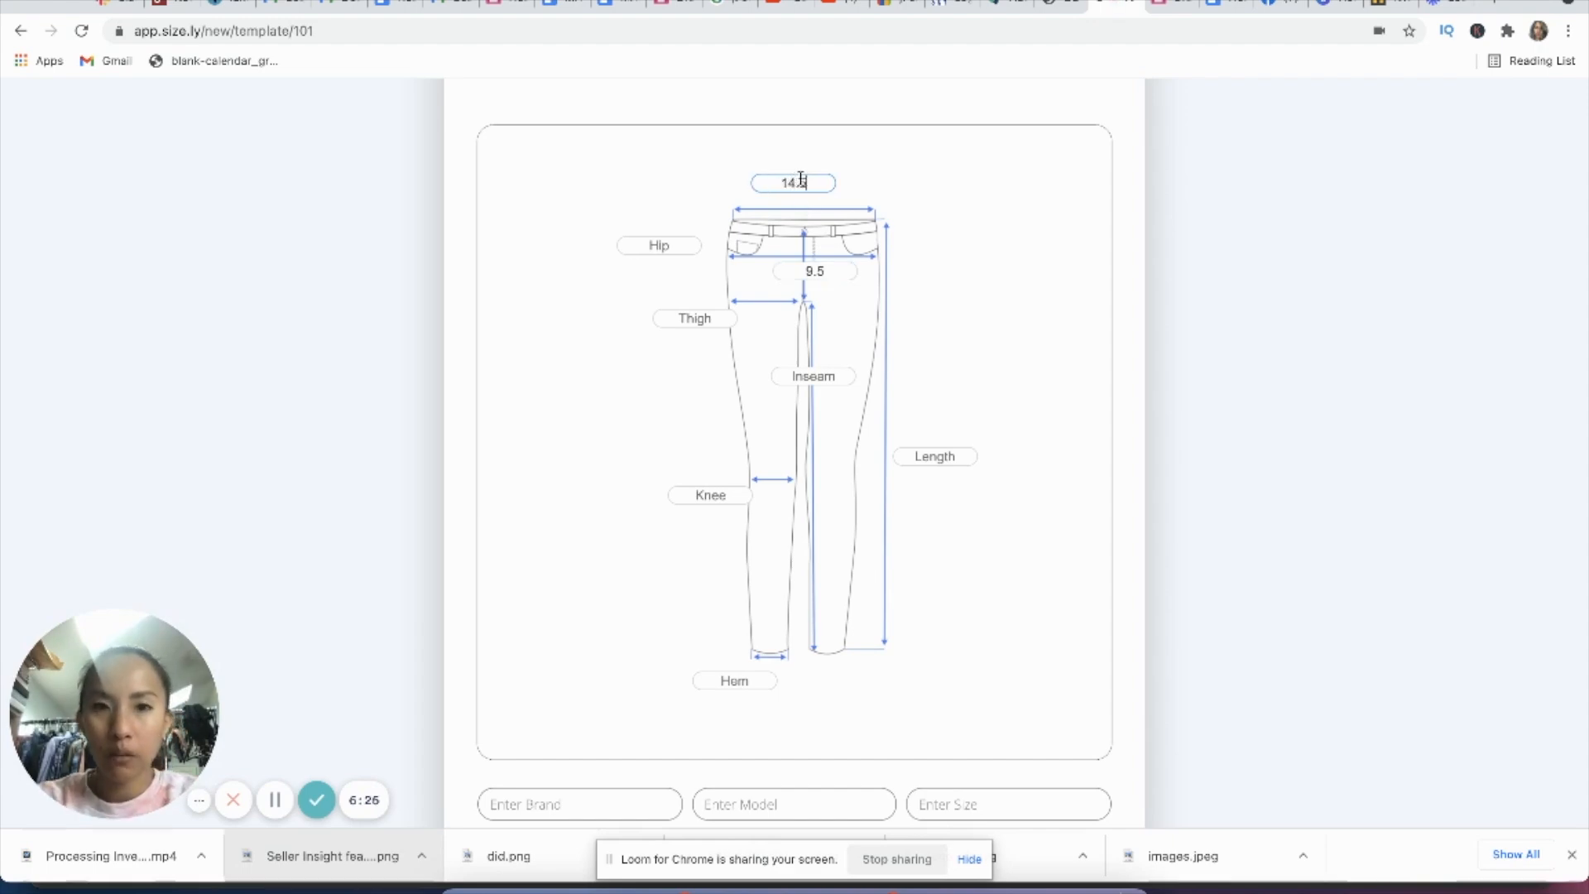
Step: Open the listing photo with the tape along the inner leg and enter 25.5 as Inseam in the Size.ly chart
click(1064, 3)
click(1077, 3)
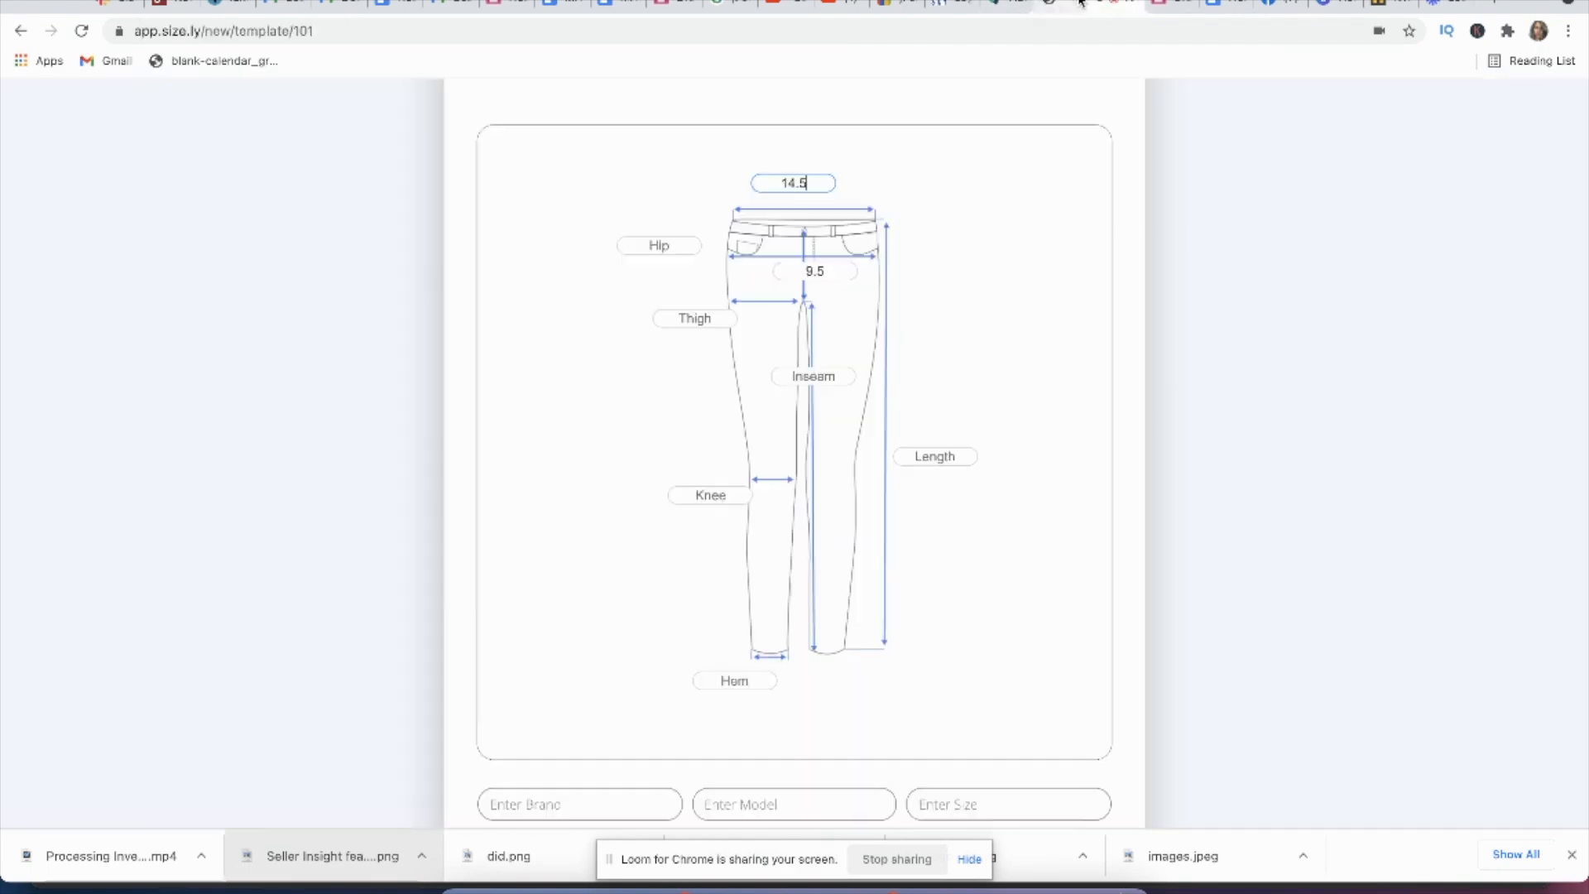
click(1012, 4)
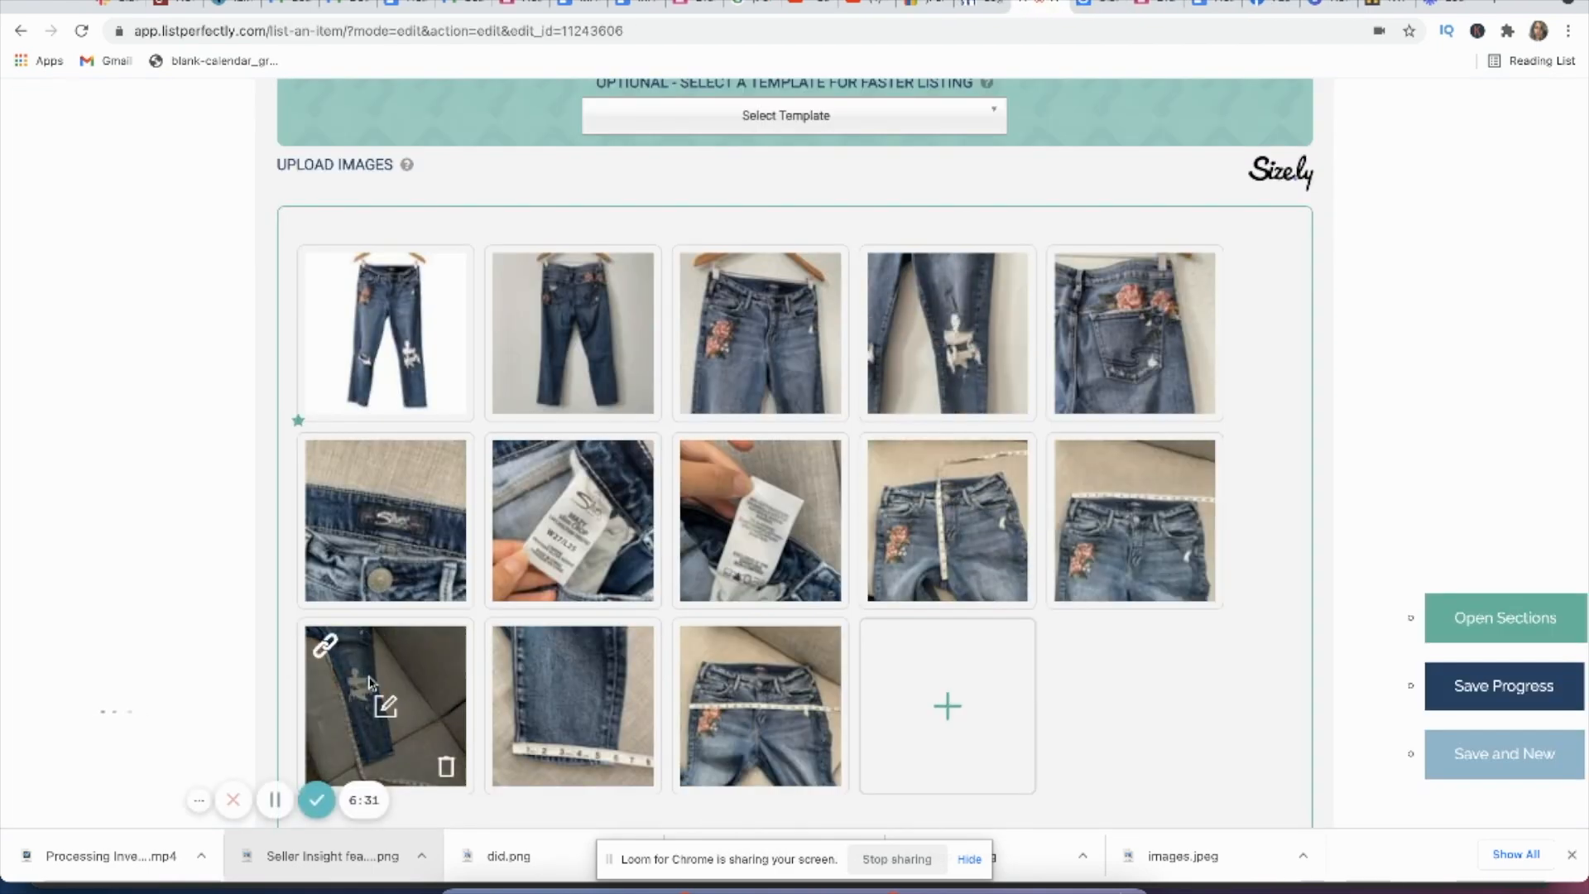
click(323, 646)
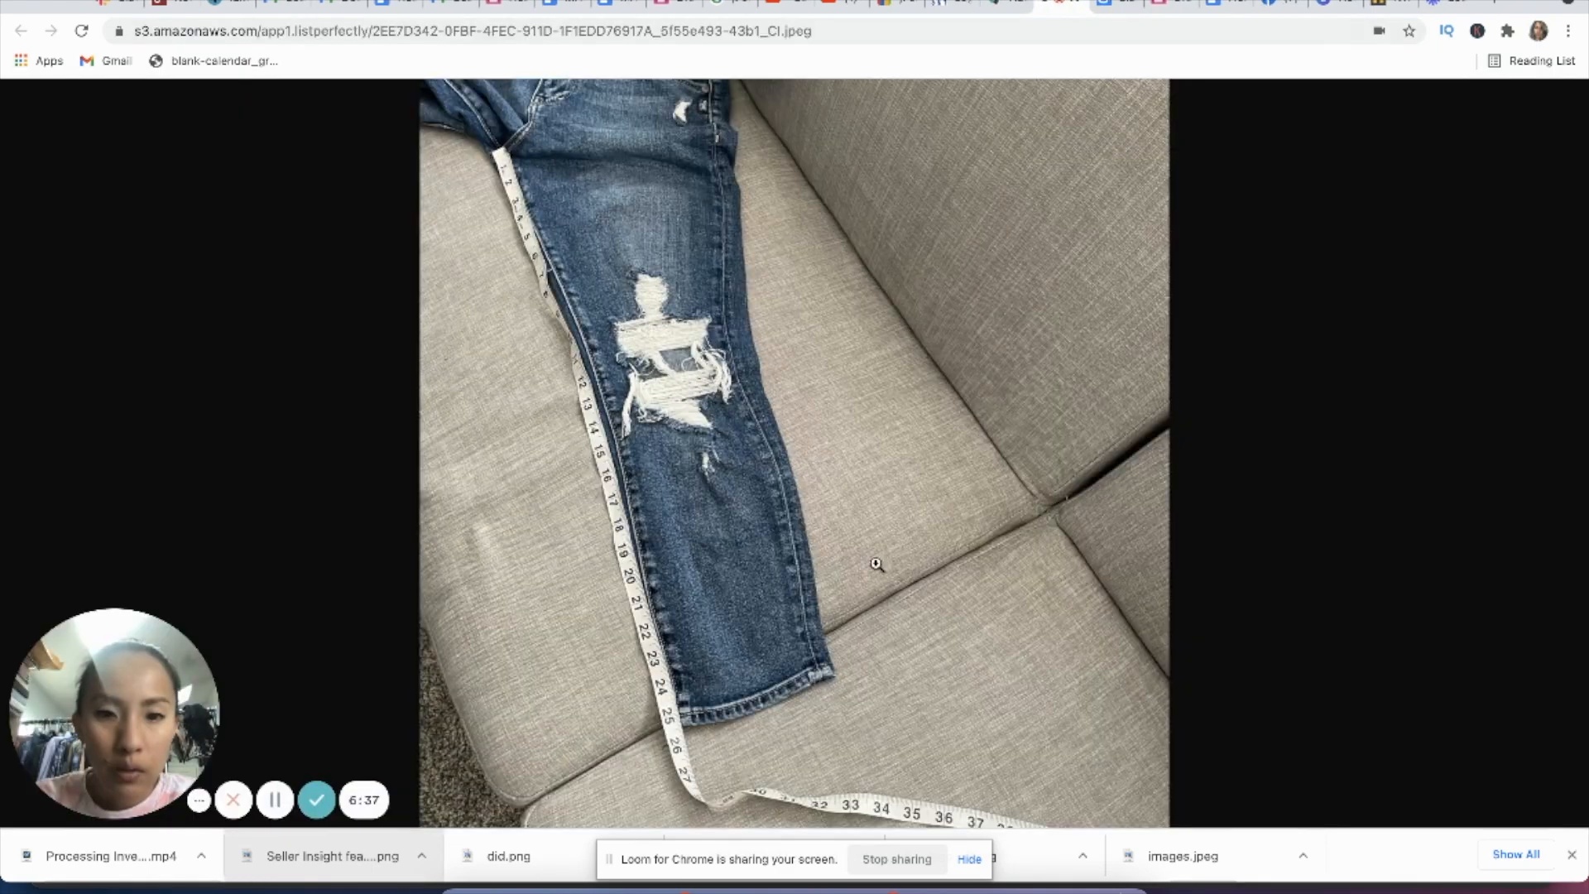
click(1097, 8)
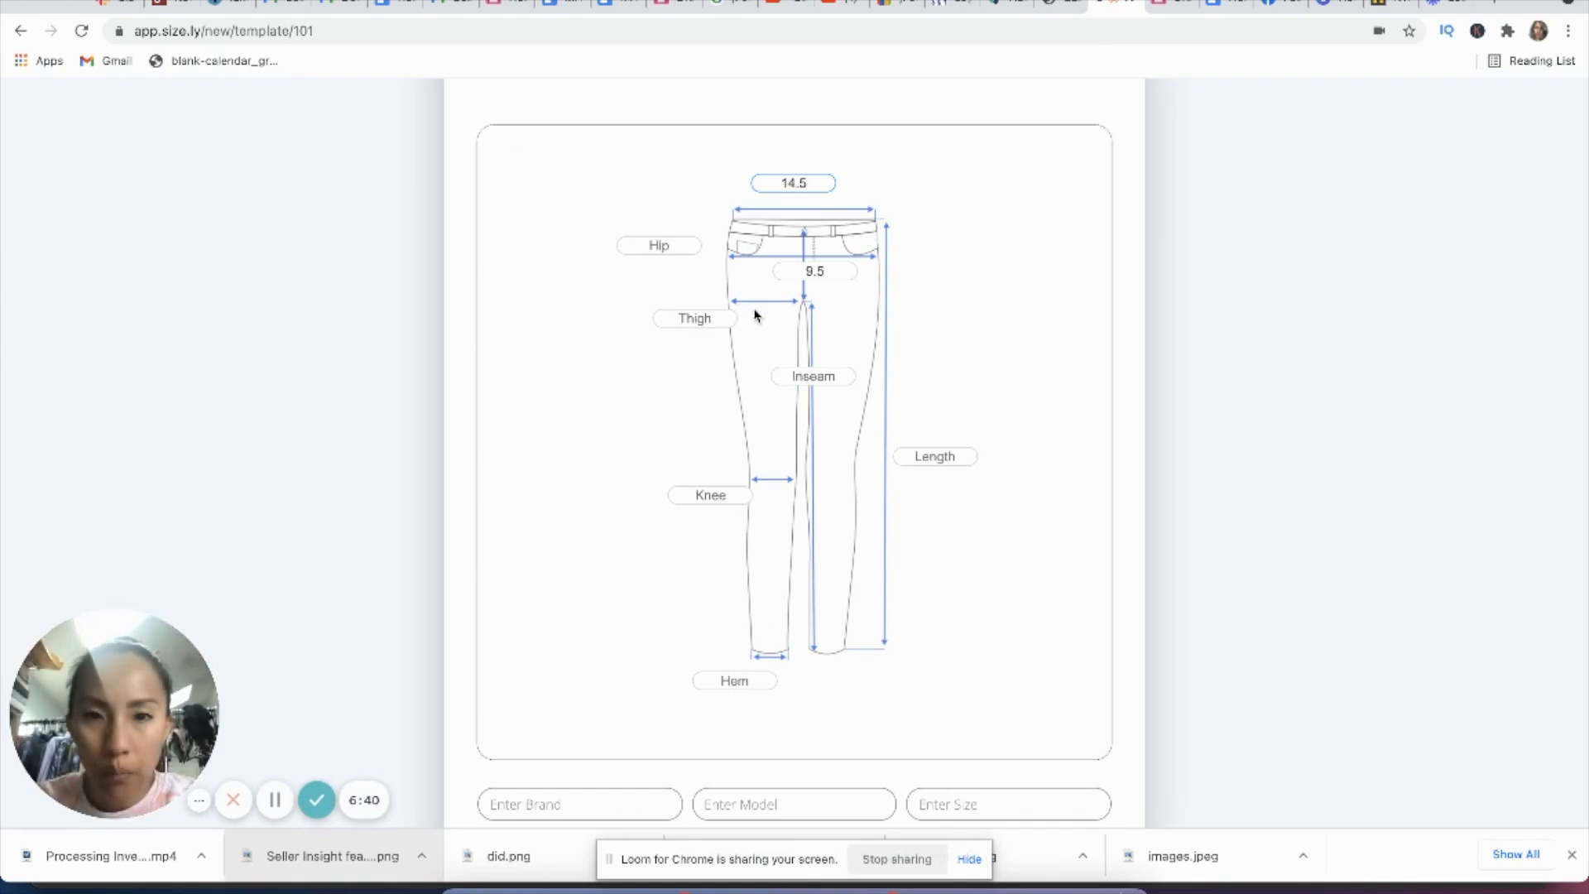
click(819, 377)
text(25.5)
click(1077, 5)
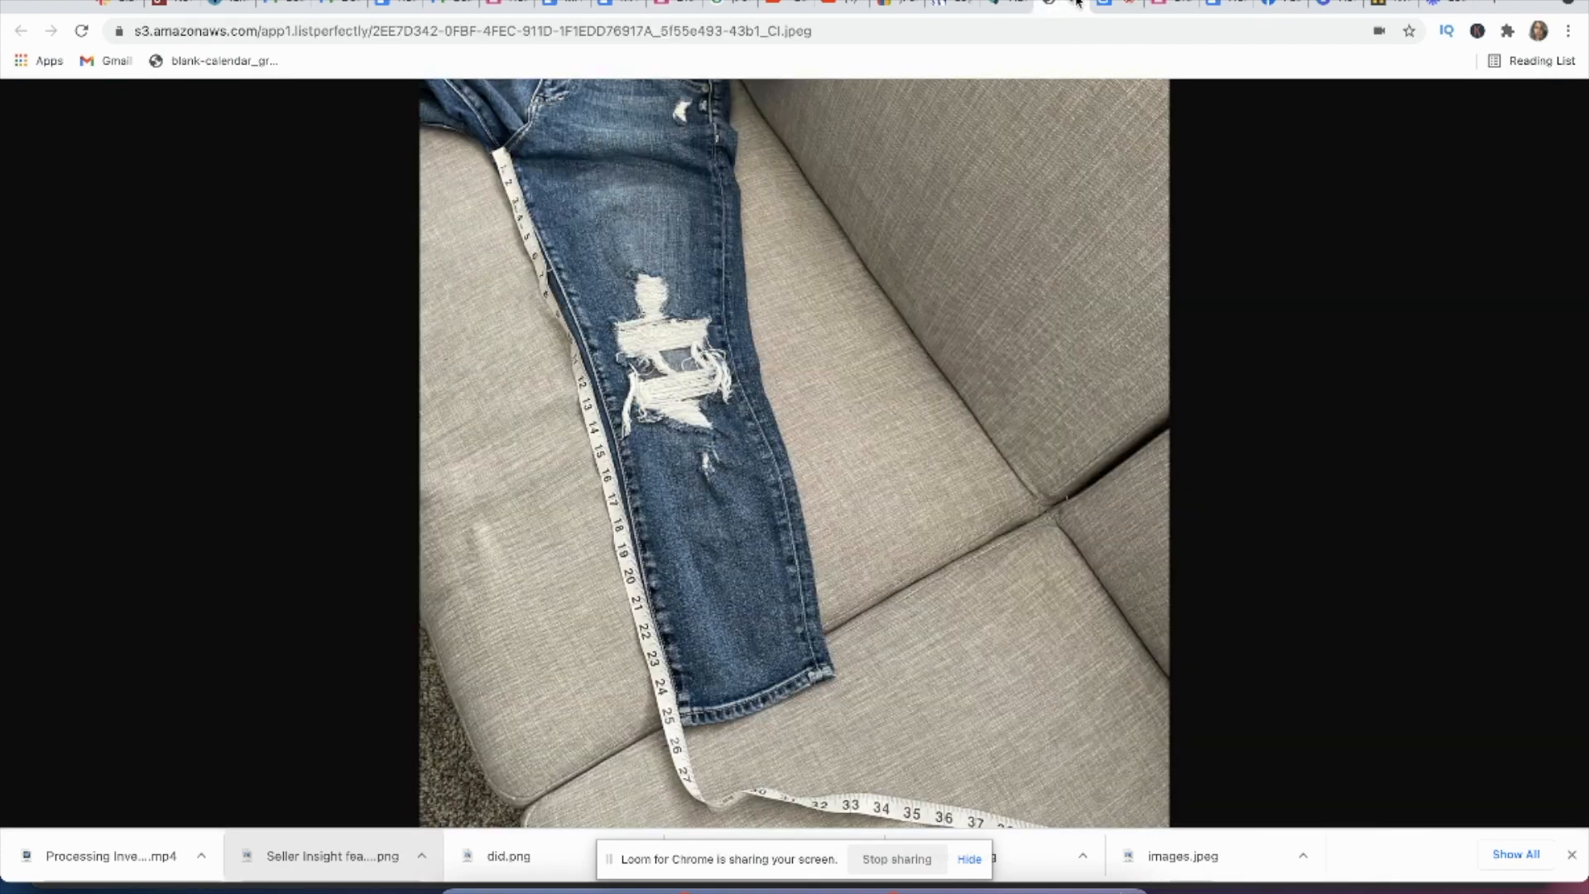
click(1076, 5)
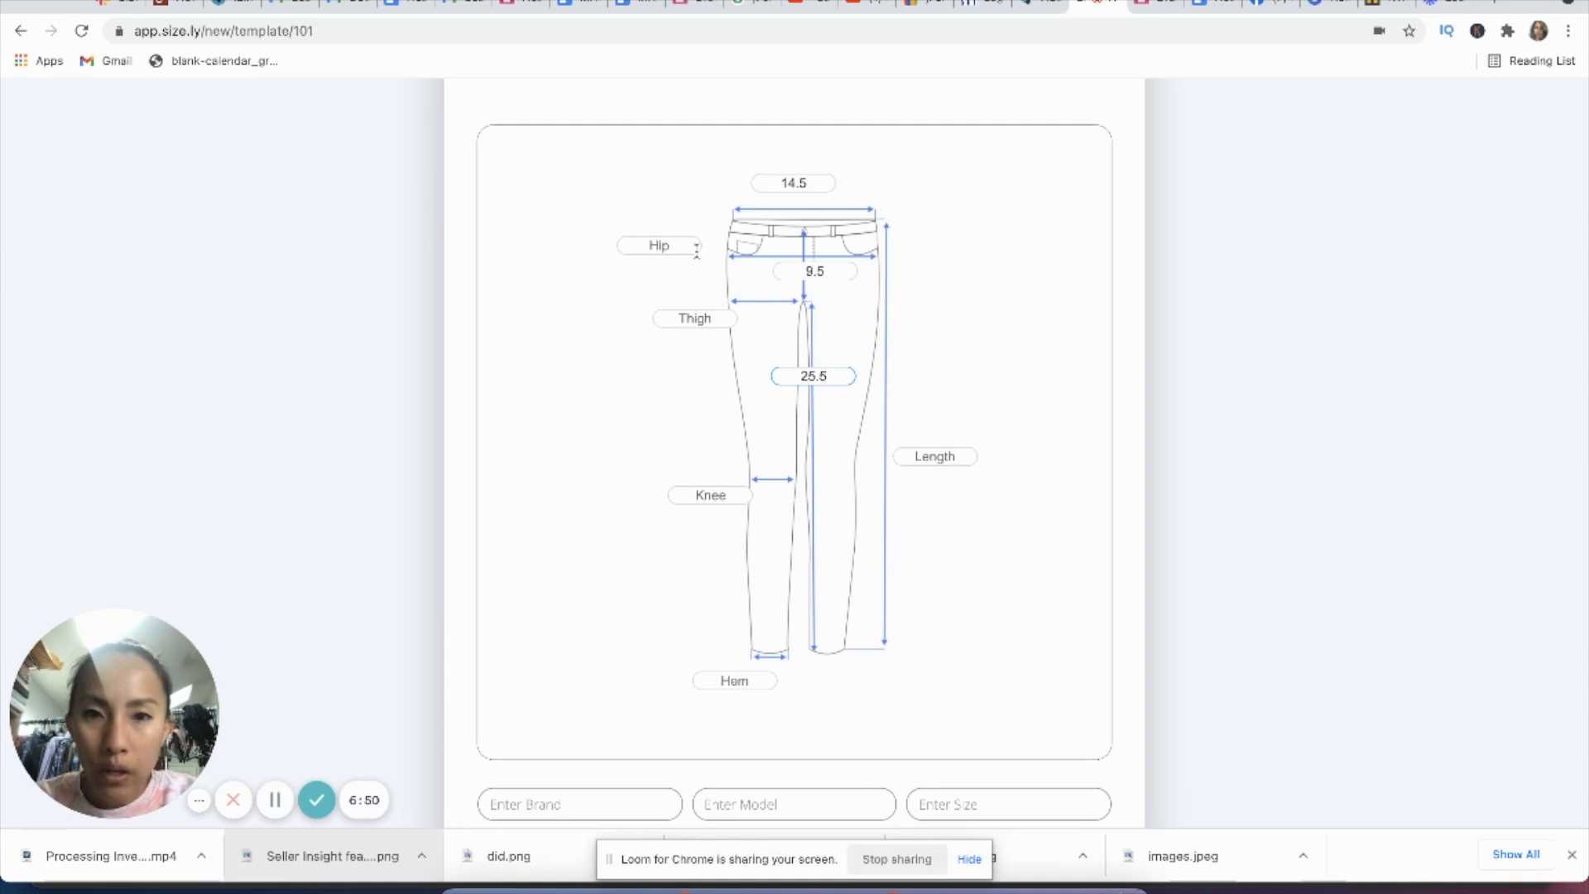
Step: Open the listing photo with the tape across the leg opening and enter 6 as Hem in the Size.ly chart
click(1039, 8)
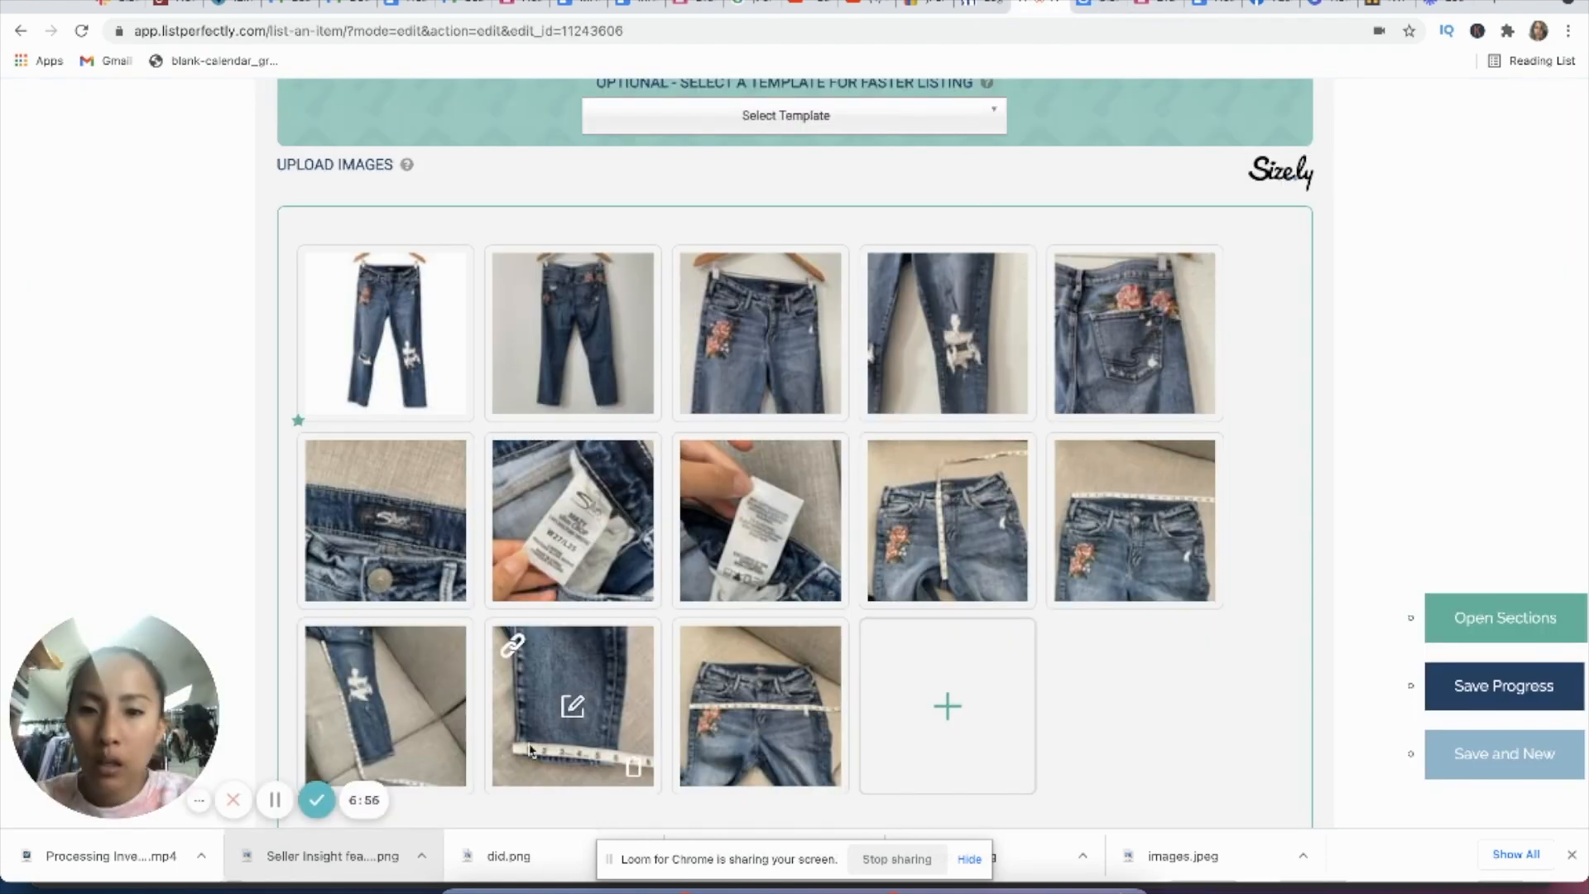
click(510, 647)
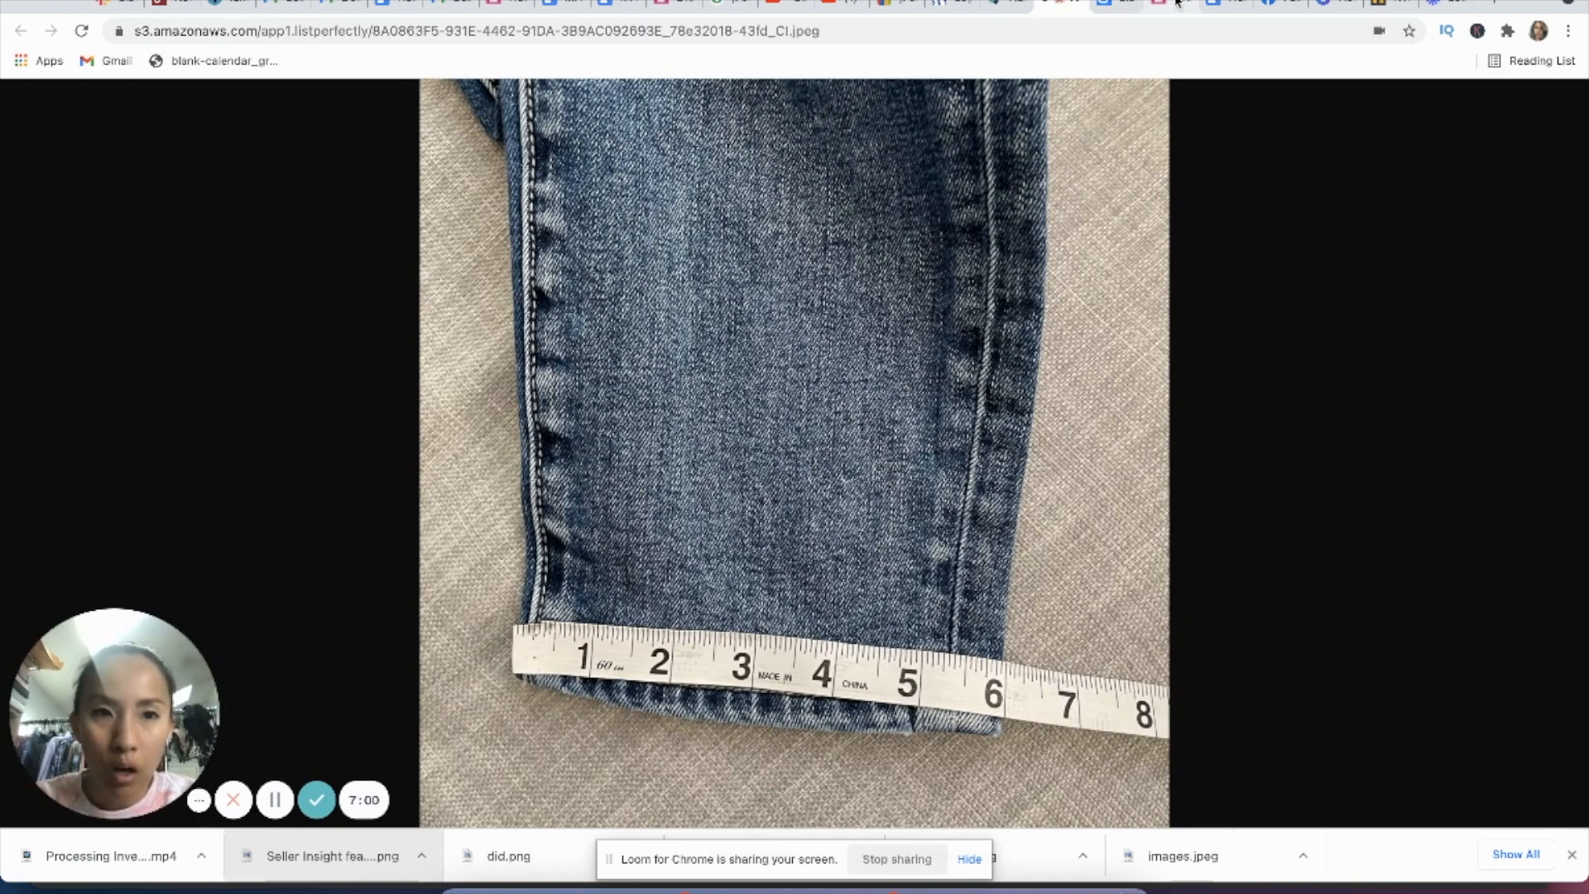
click(1110, 8)
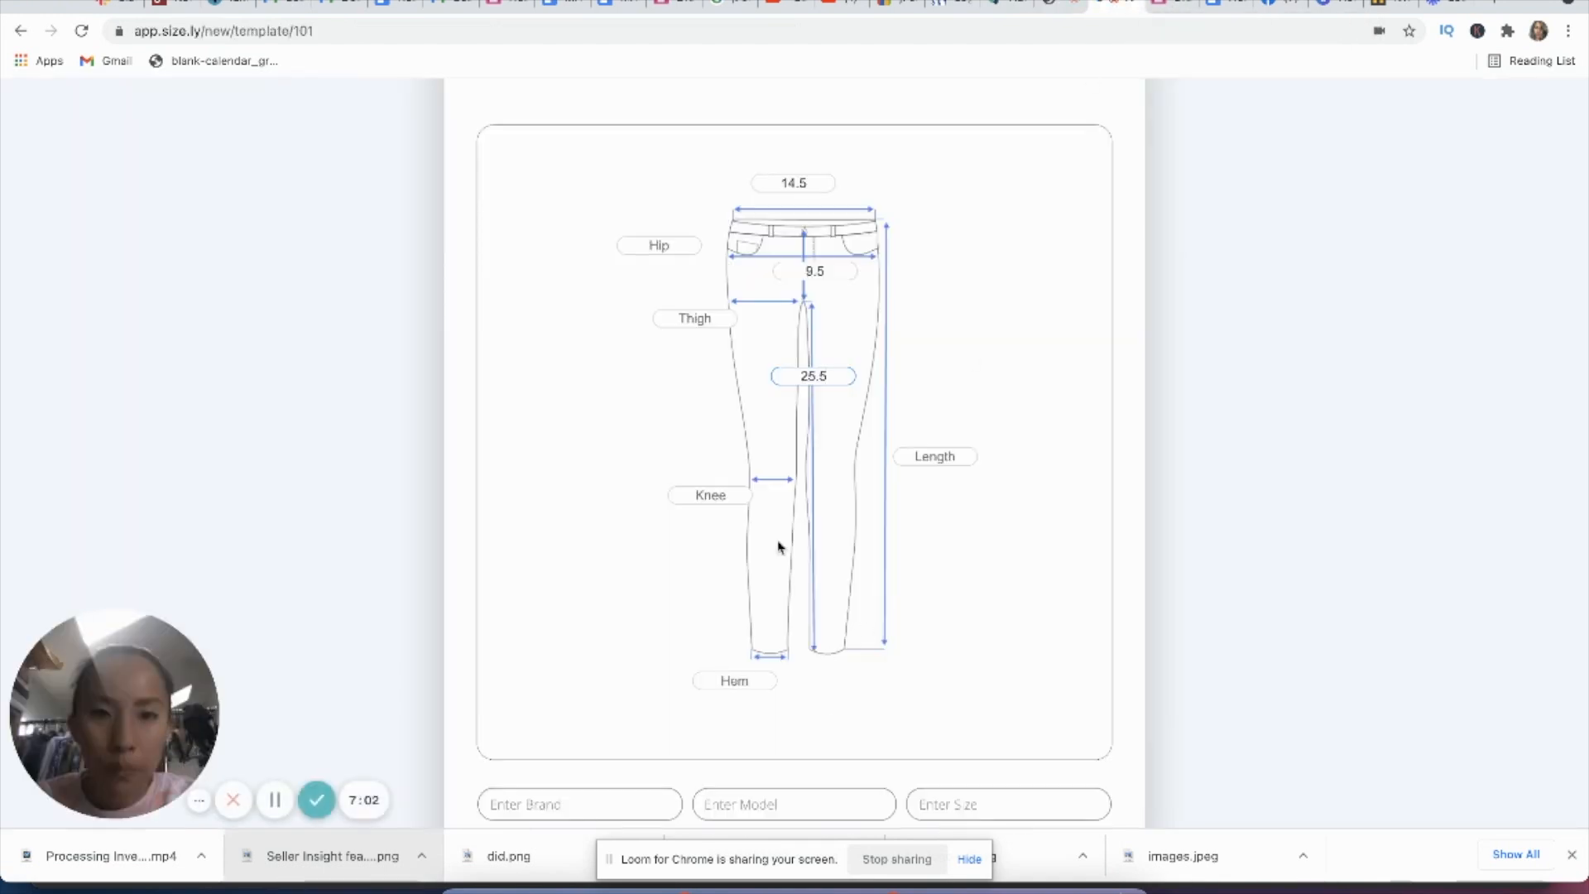
click(739, 680)
text(6)
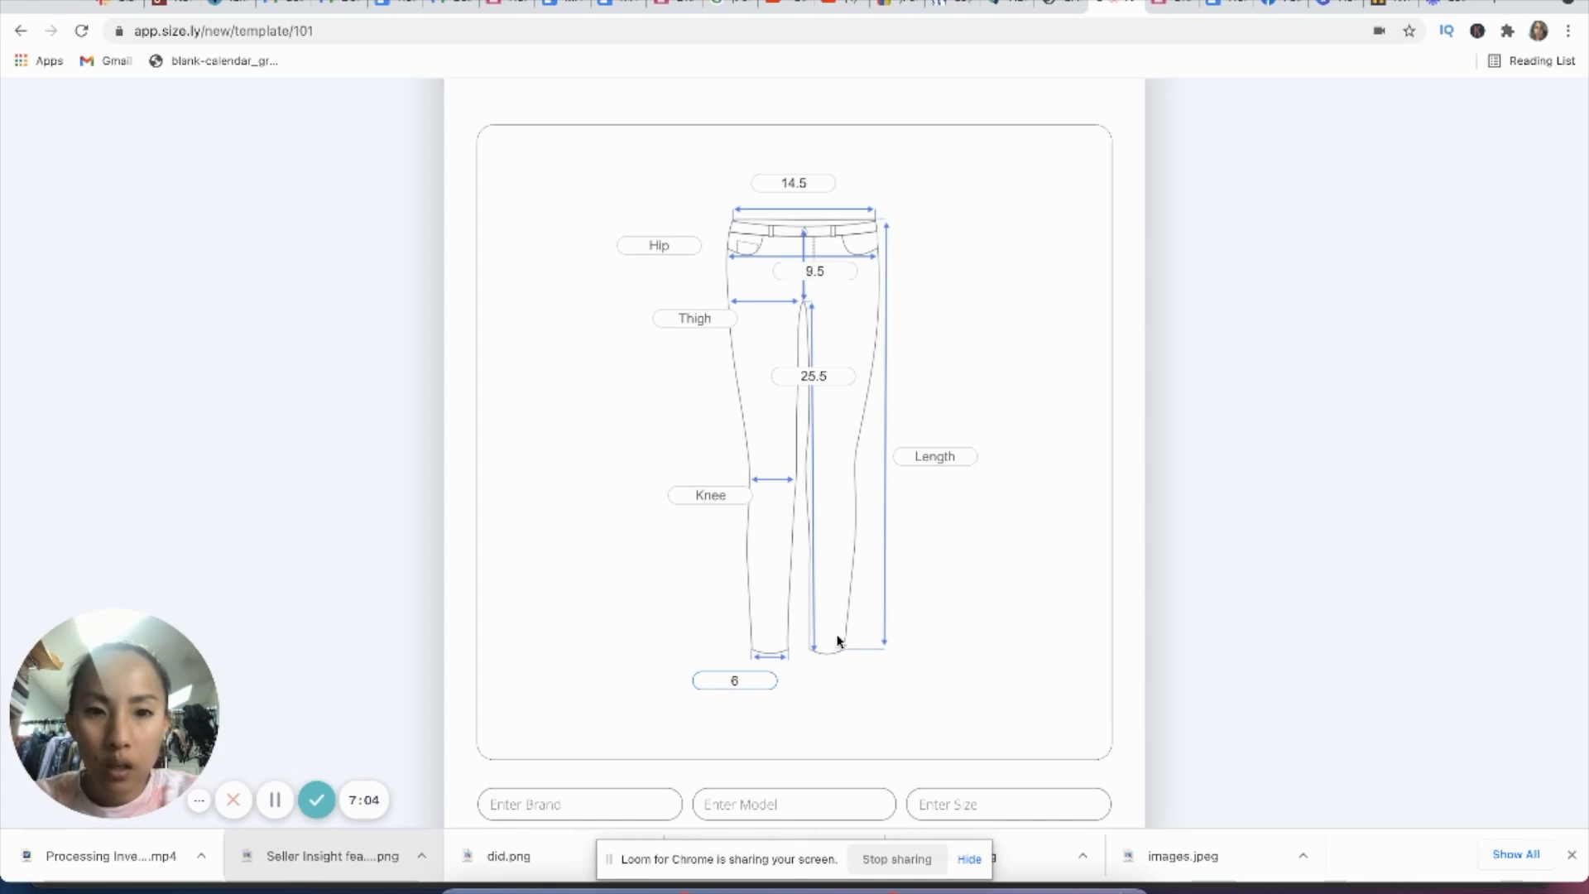
click(1056, 4)
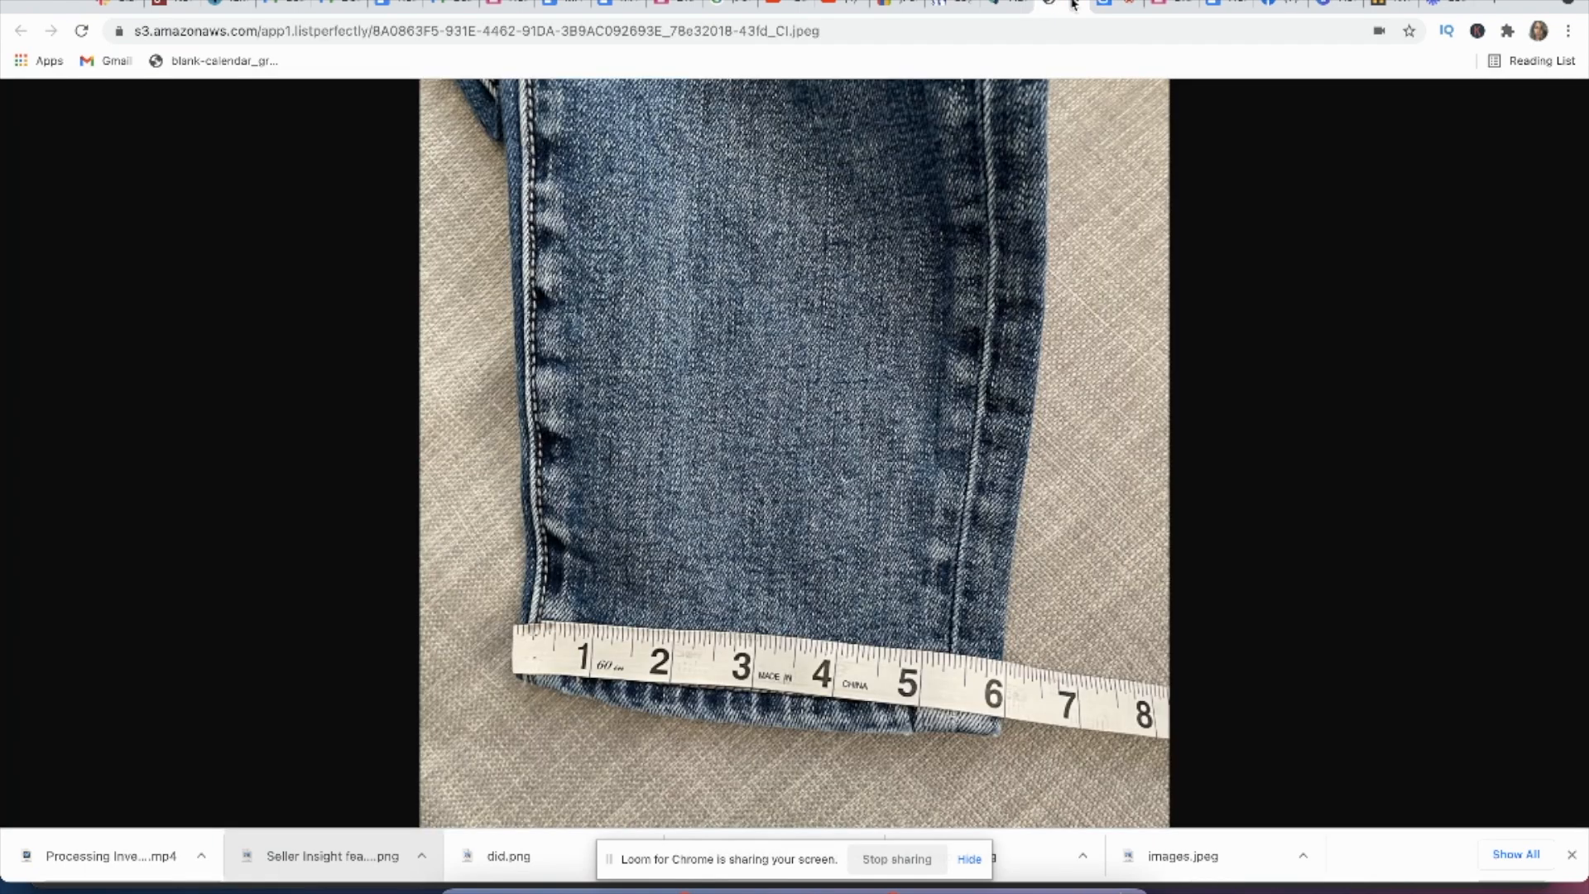
click(1108, 7)
Step: Open the listing photo with the tape across the hips and enter 17 as Hip in the Size.ly chart
click(1030, 7)
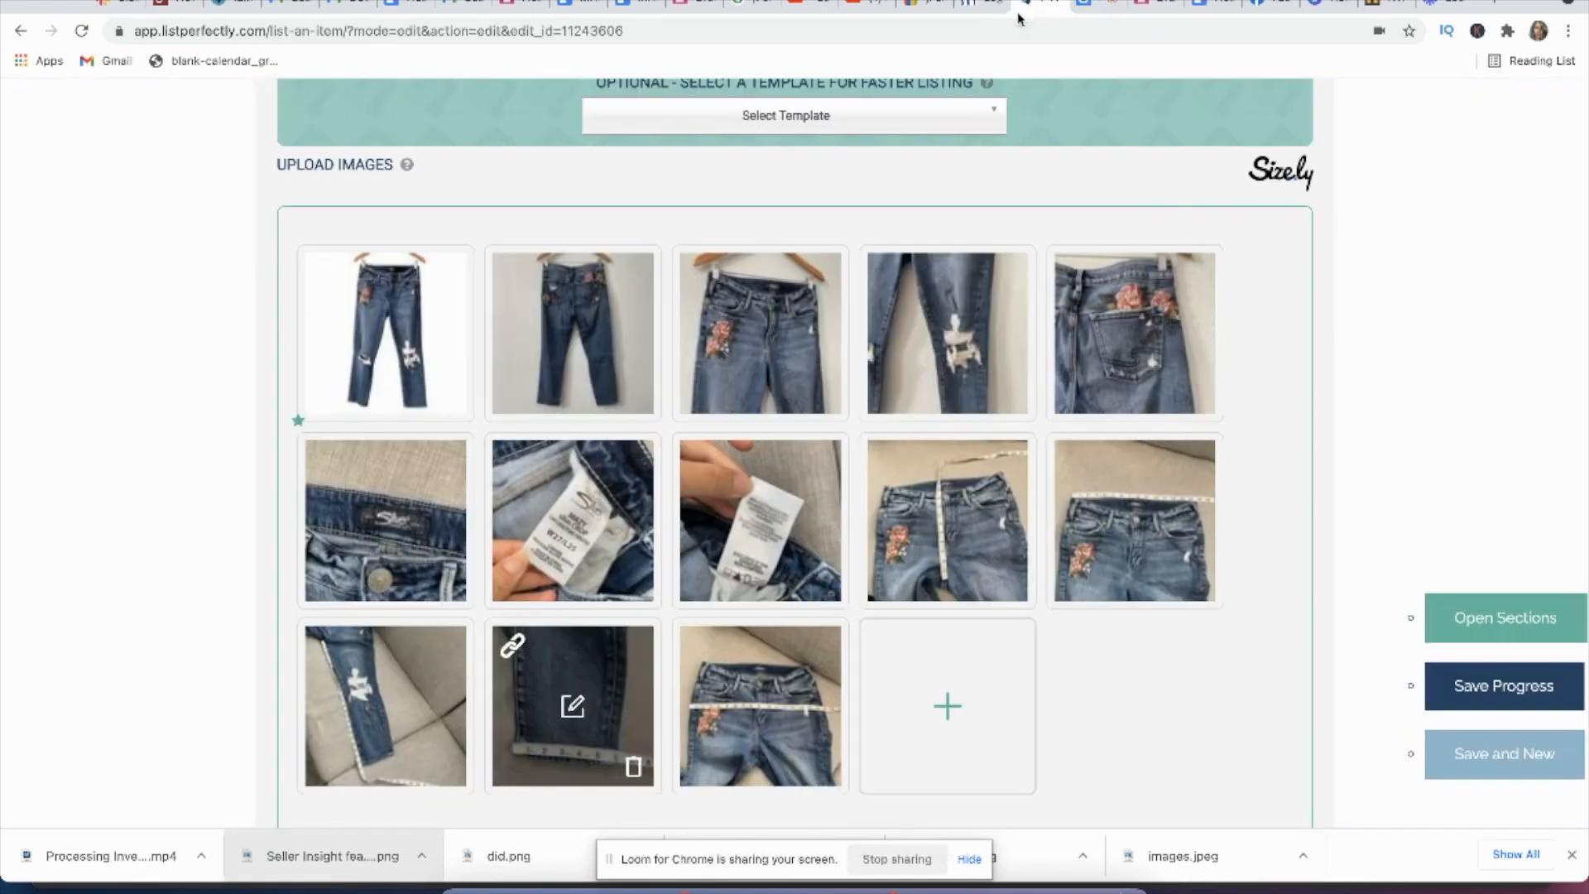
click(706, 648)
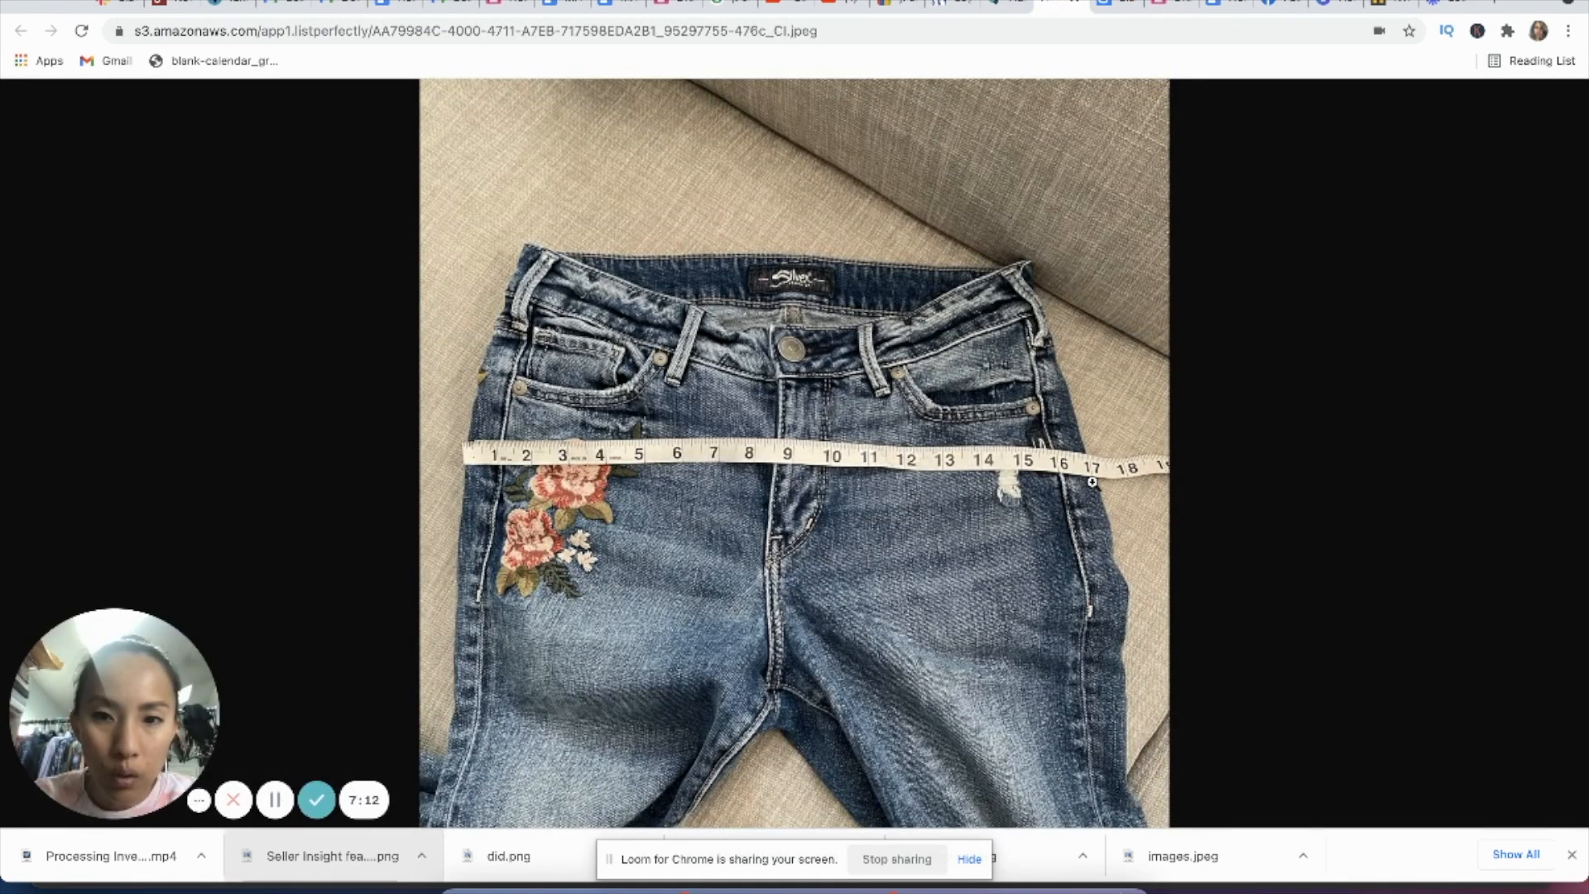
click(1122, 4)
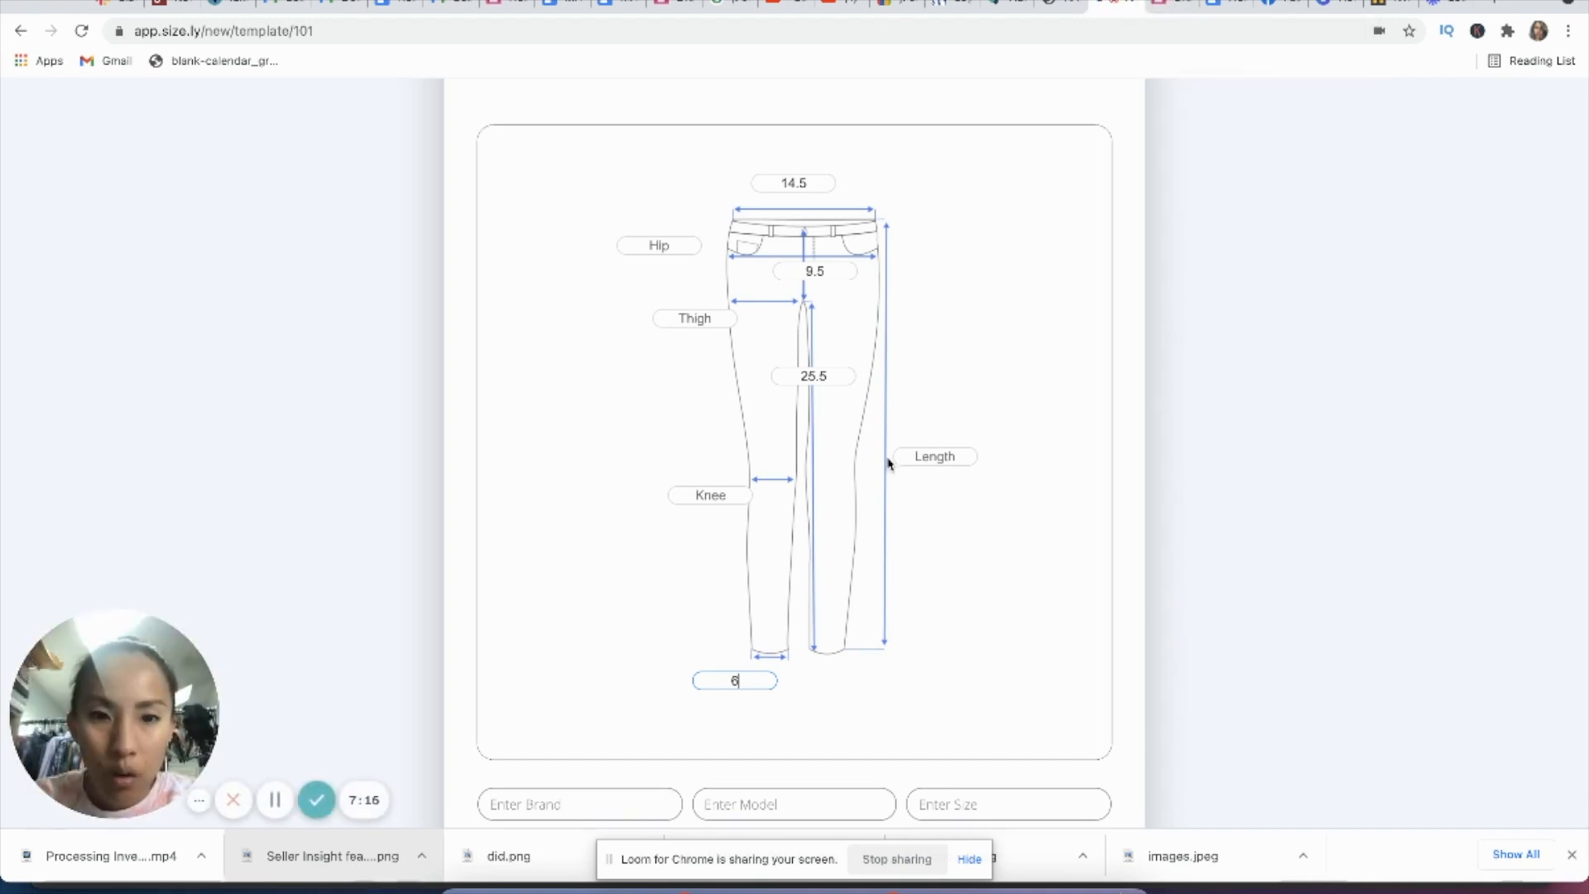
click(670, 247)
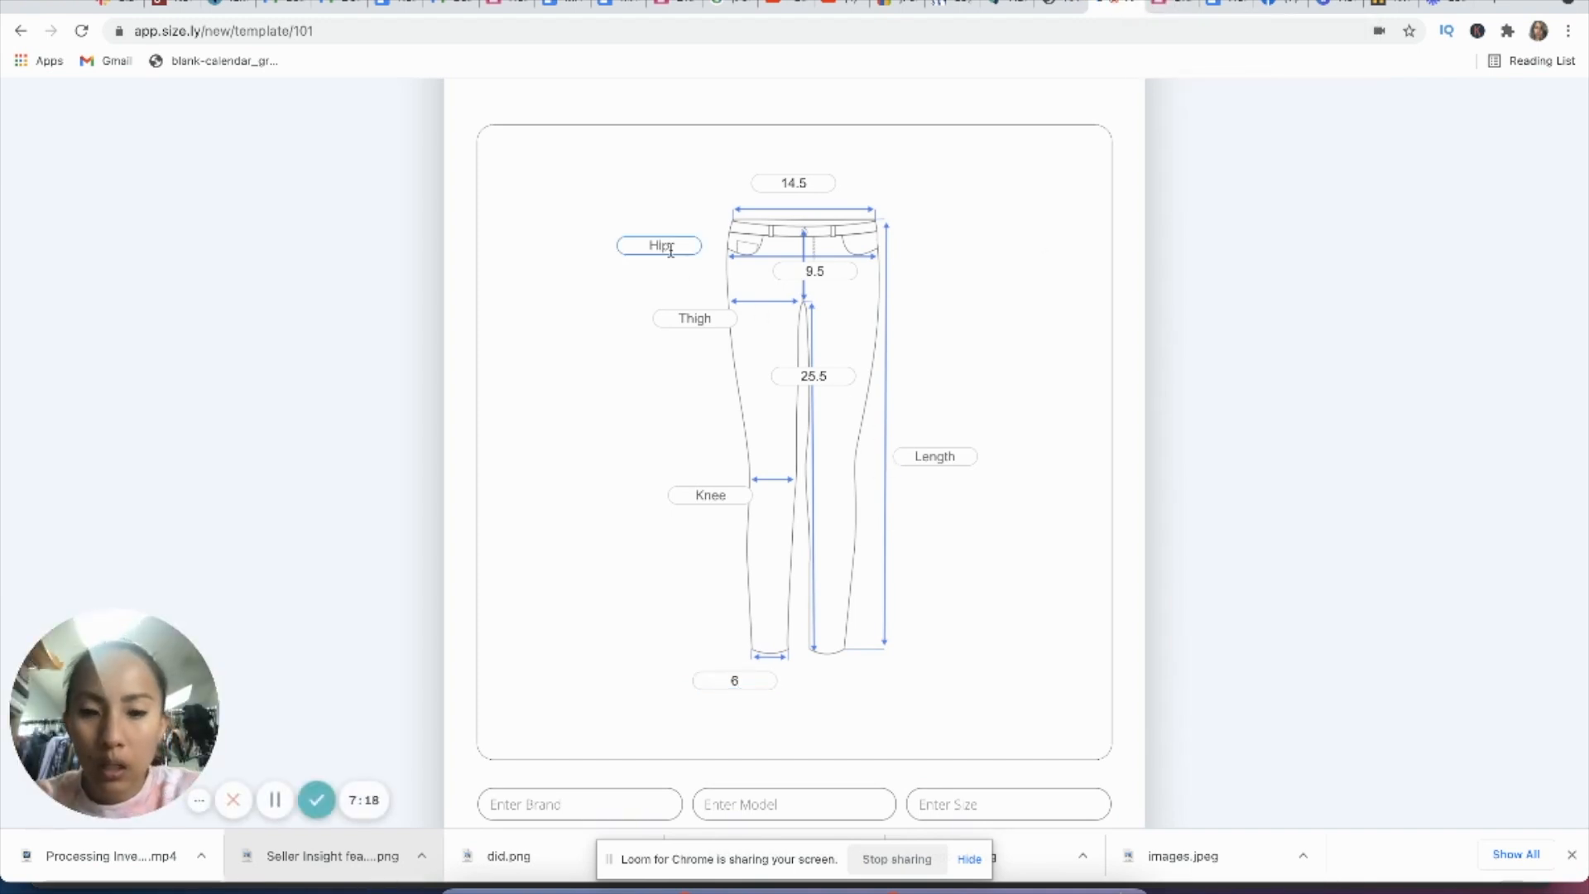
scroll(905, 593, down, 2)
scroll(904, 593, up, 2)
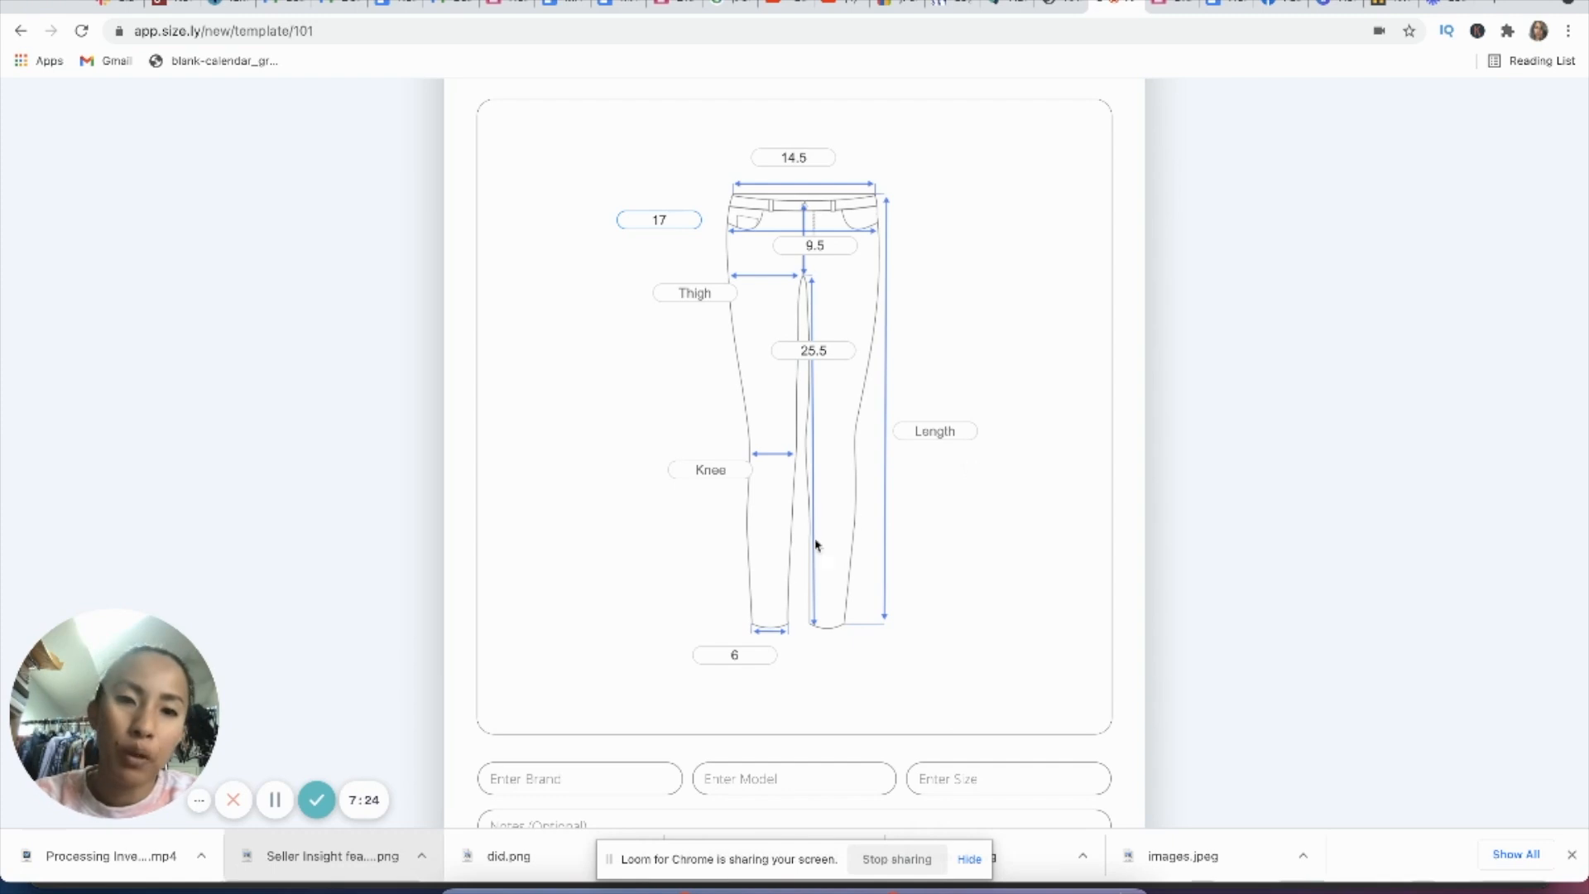
scroll(980, 593, down, 3)
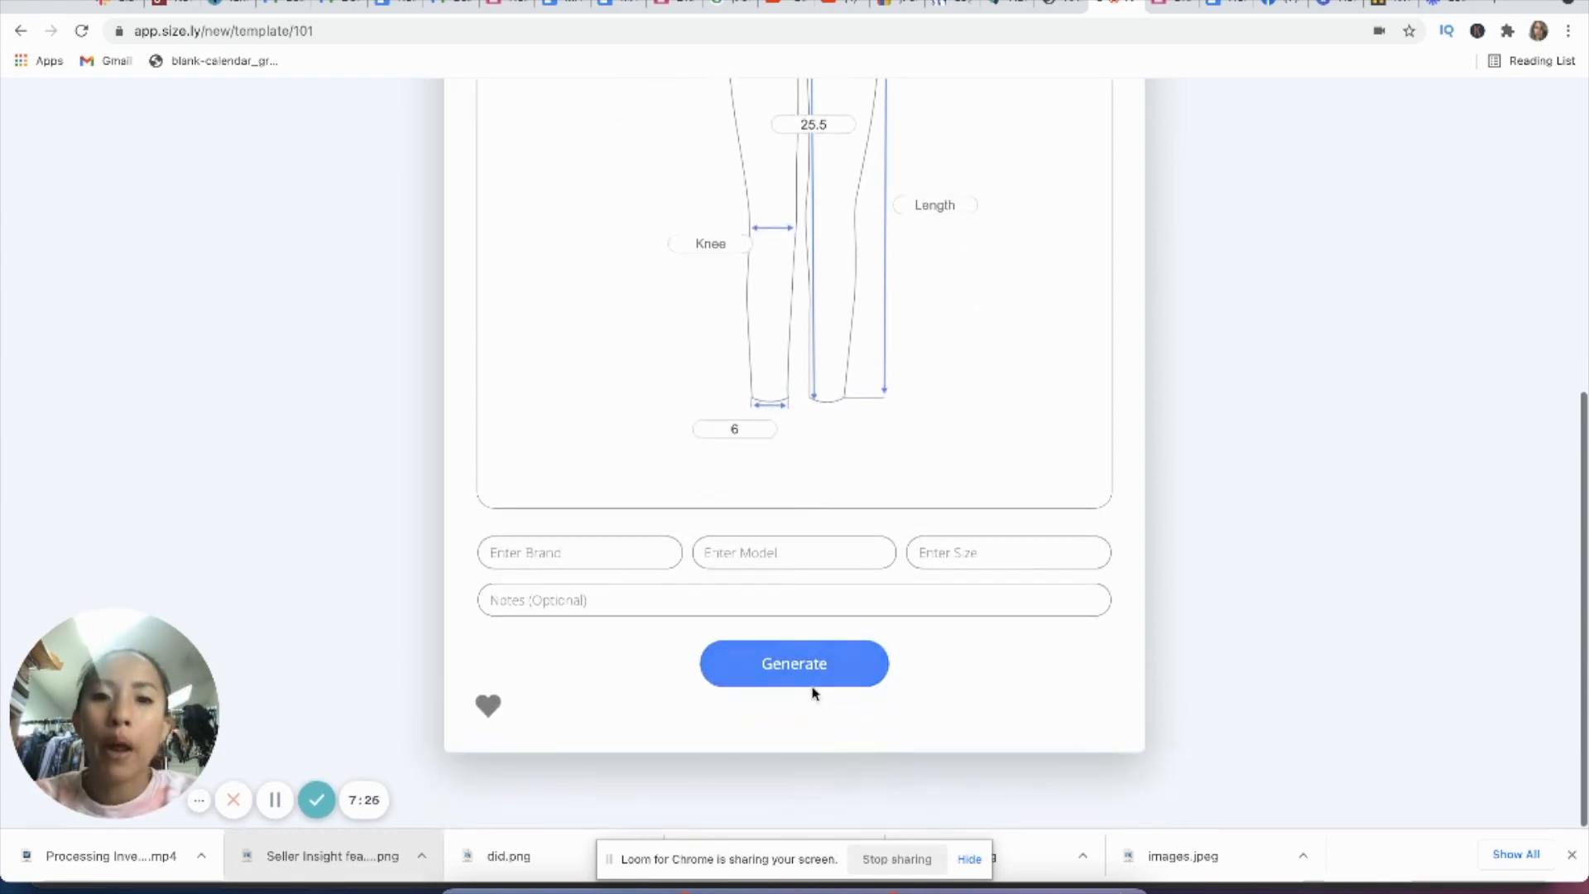
Step: Generate the Size.ly jeans chart from the entered measurements and review its preview
click(811, 667)
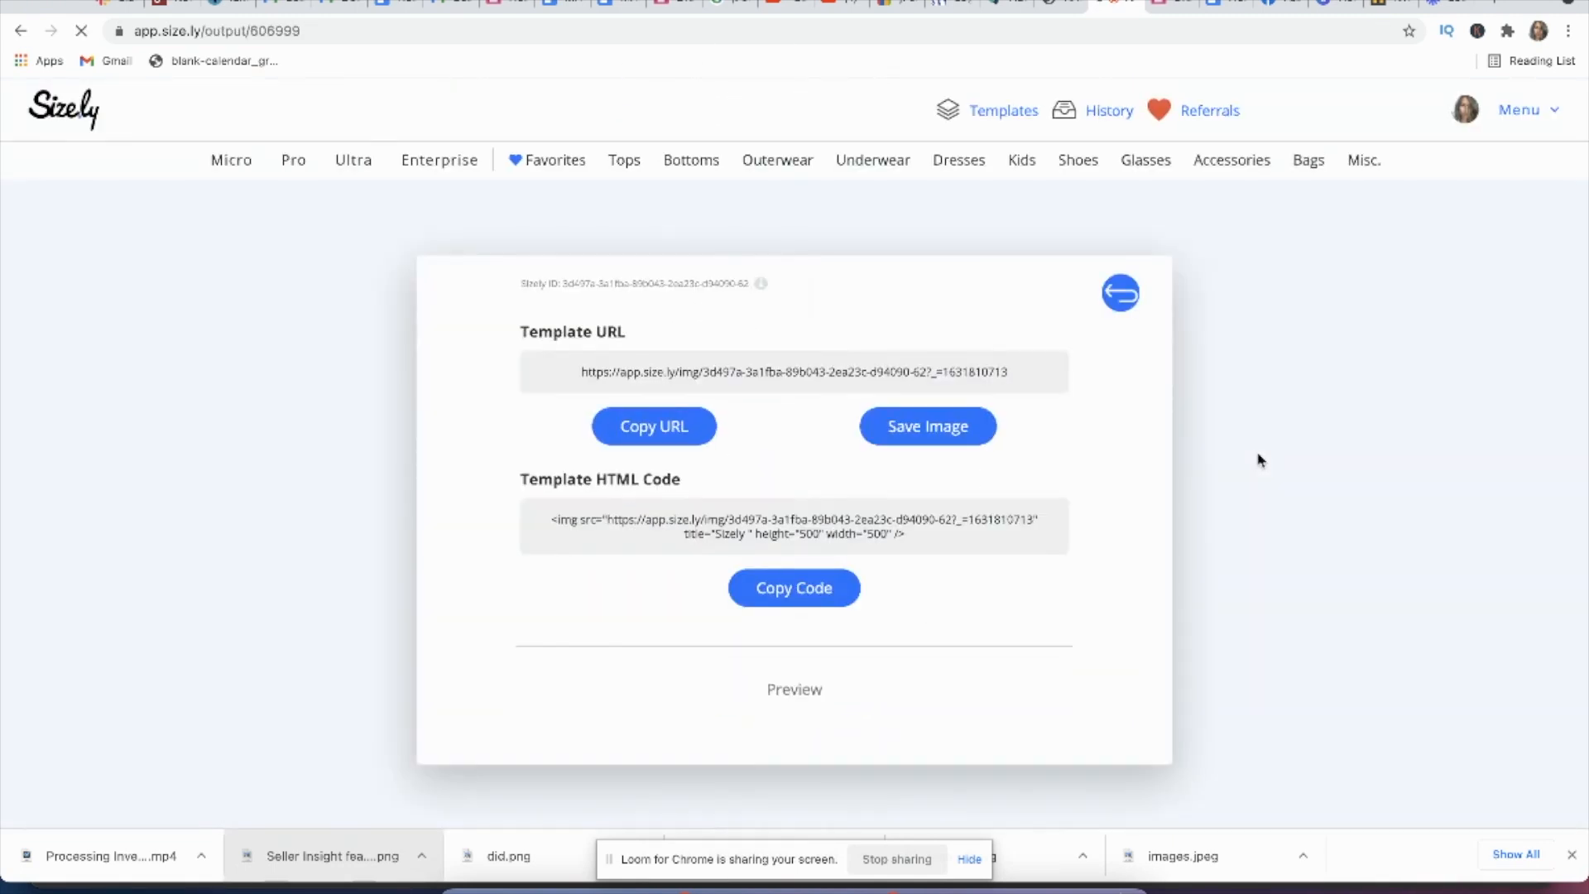
click(615, 426)
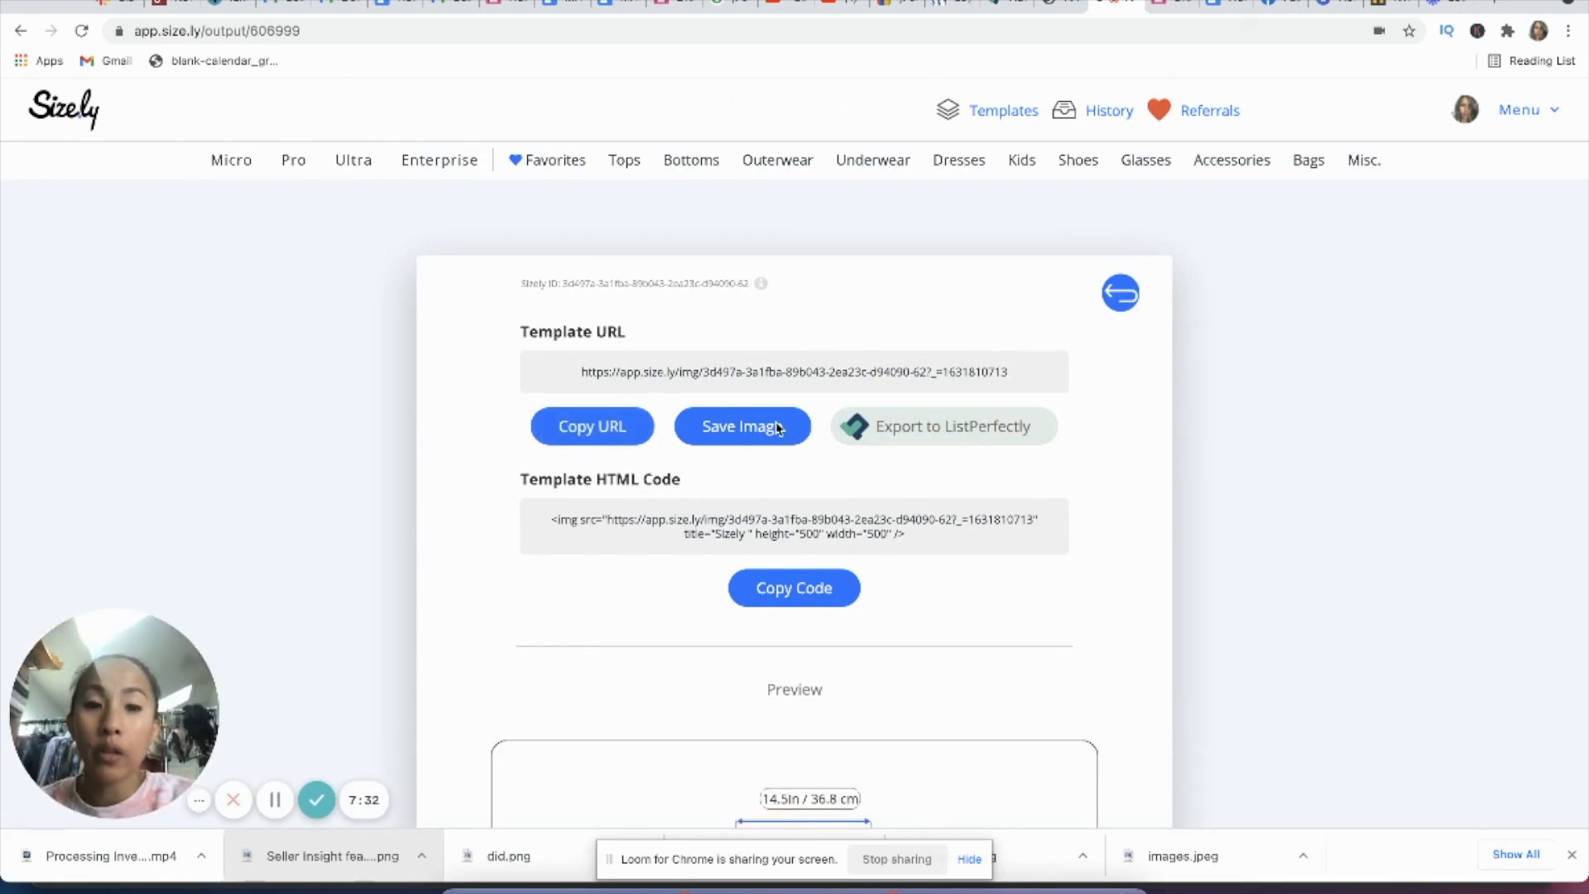
scroll(776, 376, down, 6)
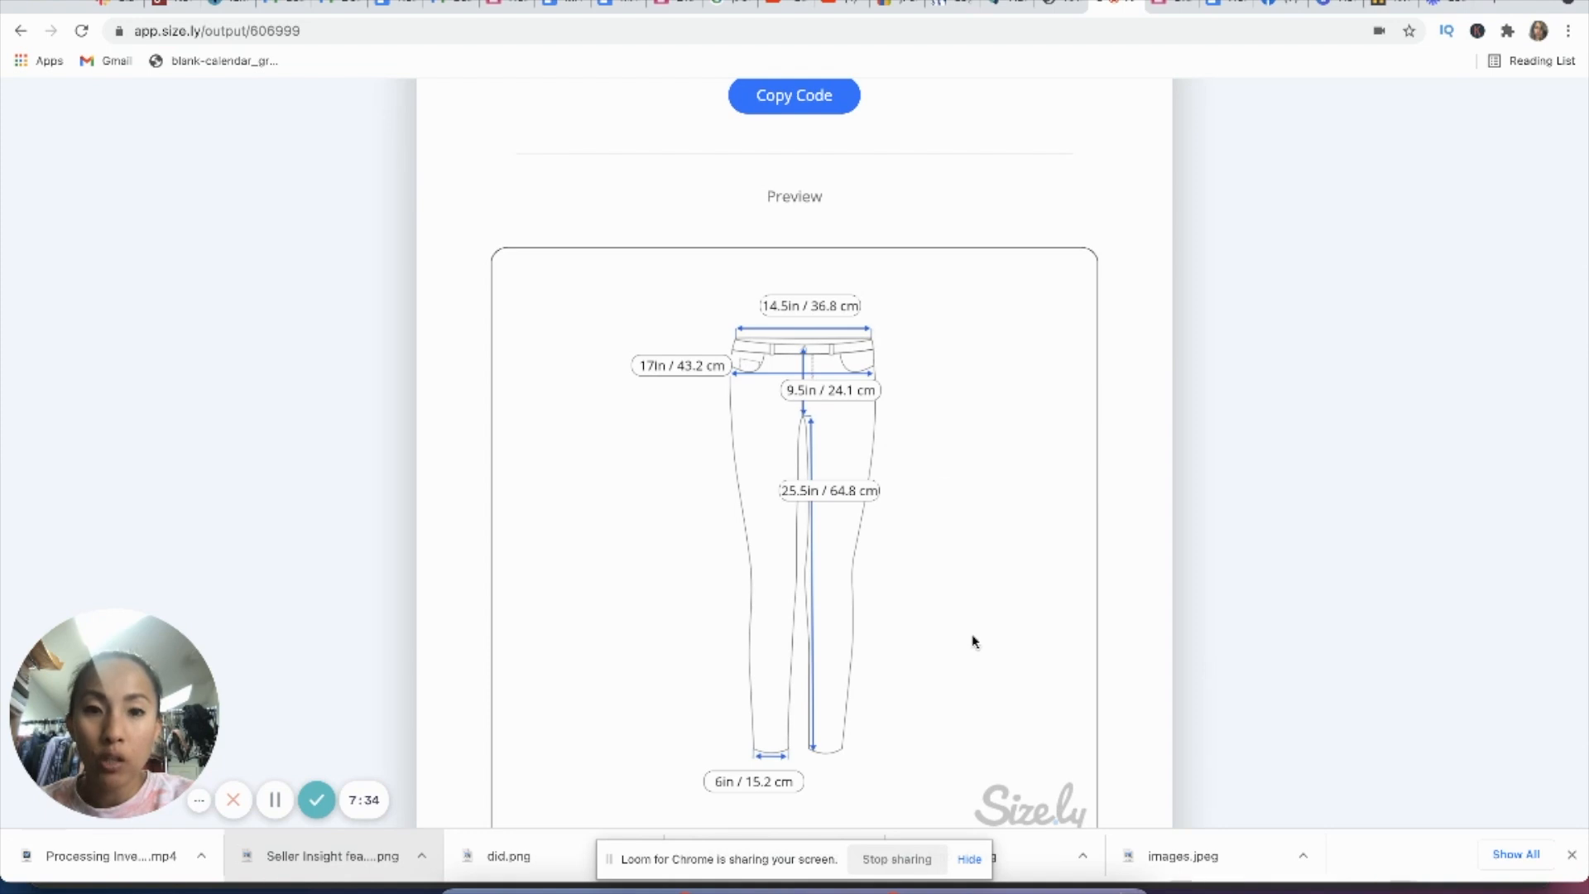
scroll(982, 678, down, 1)
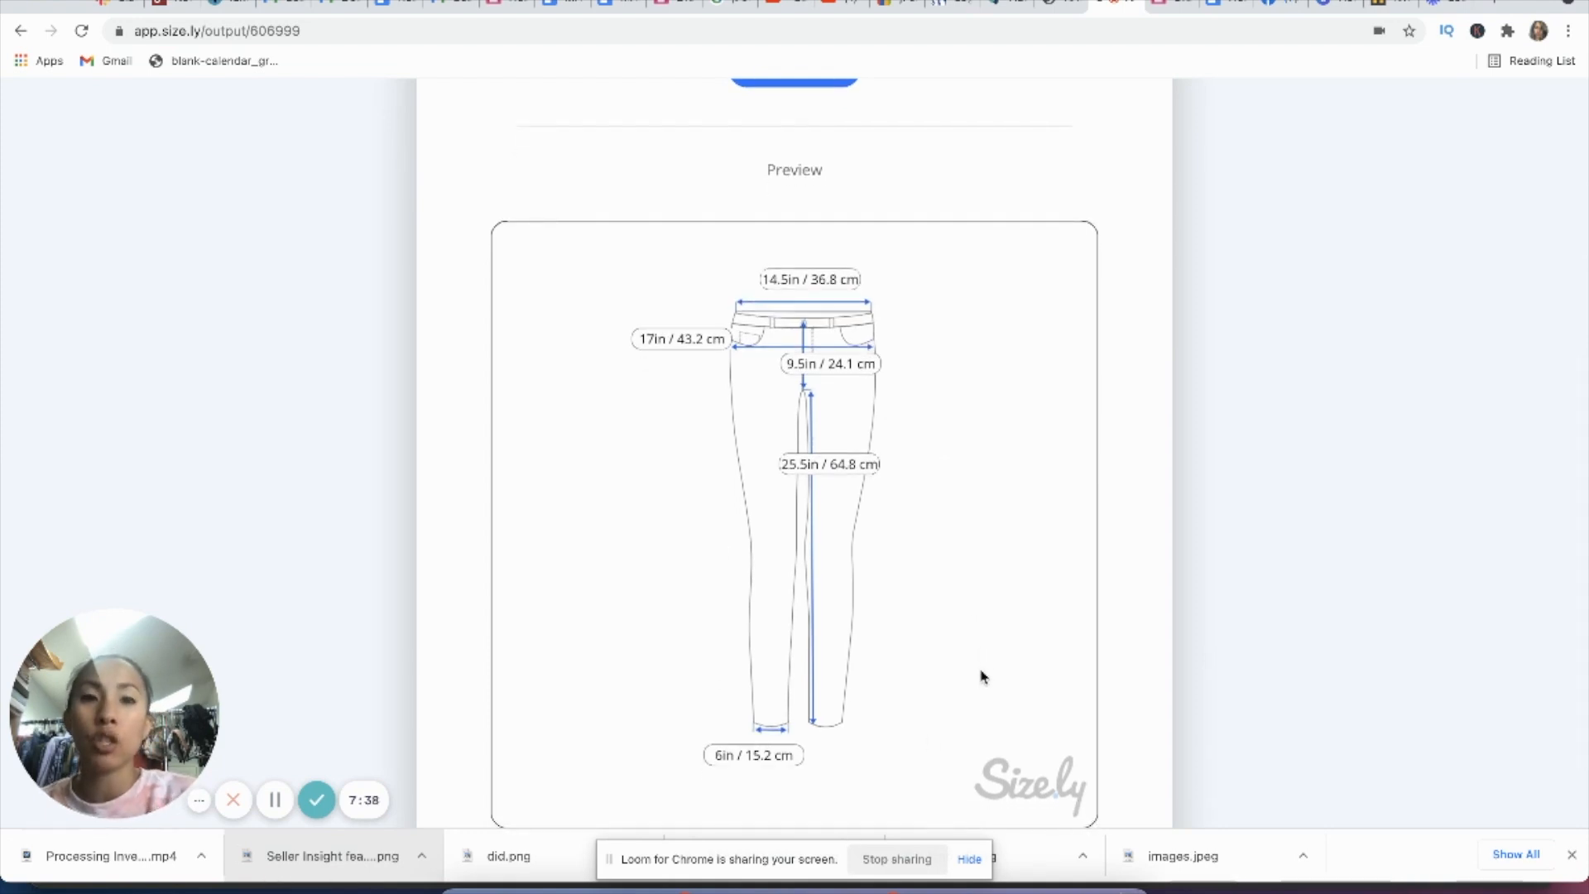
scroll(982, 682, up, 5)
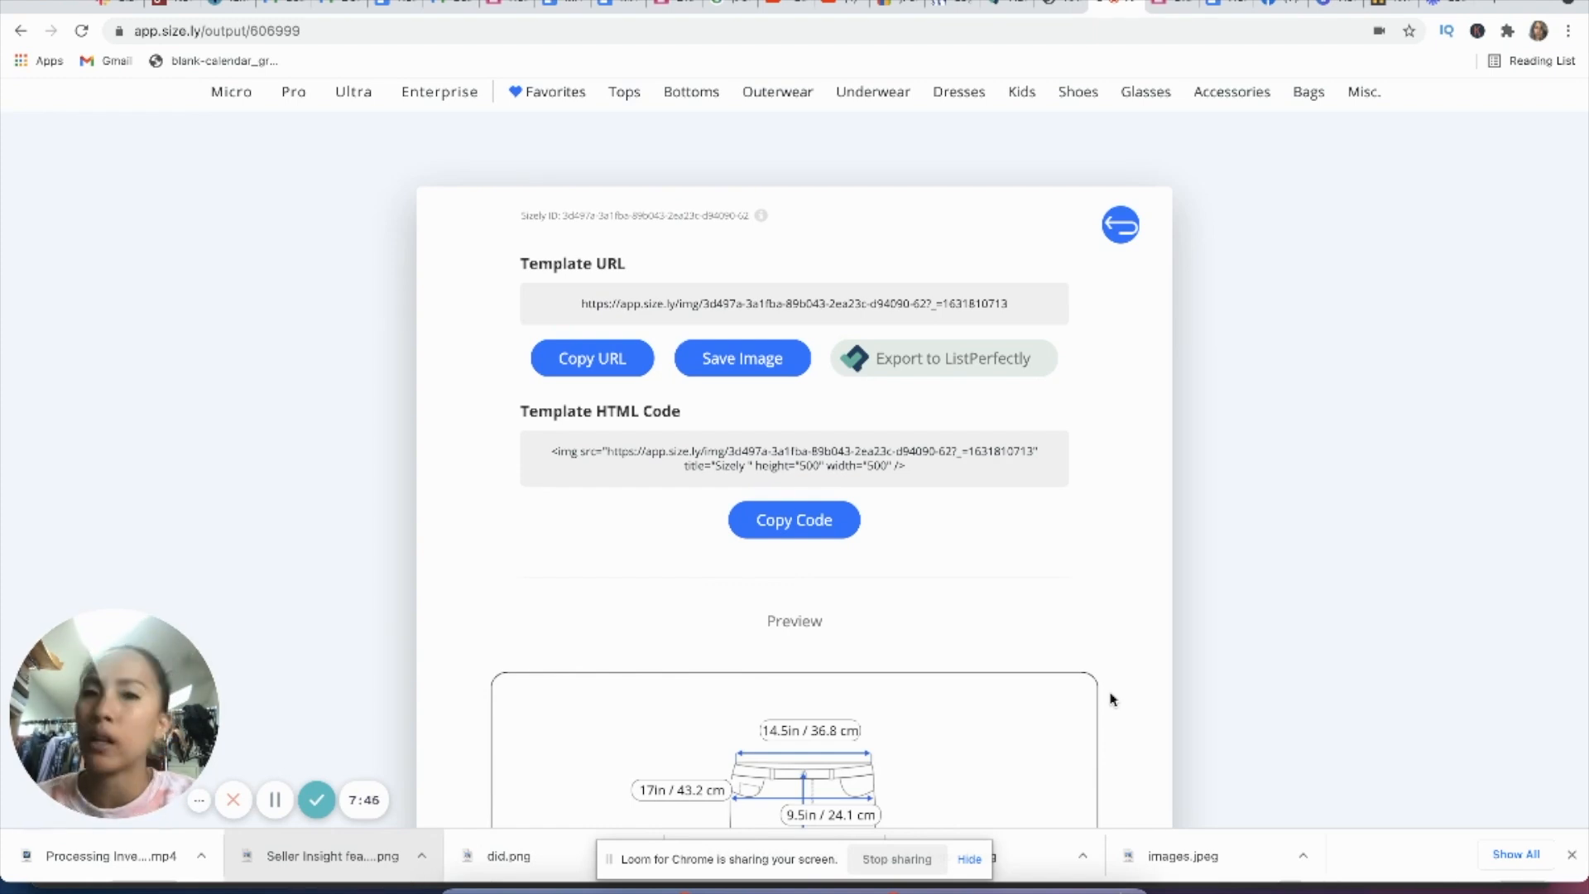
Step: Export the Size.ly chart to ListPerfectly and check the full-size chart image from the listing's photos
click(942, 369)
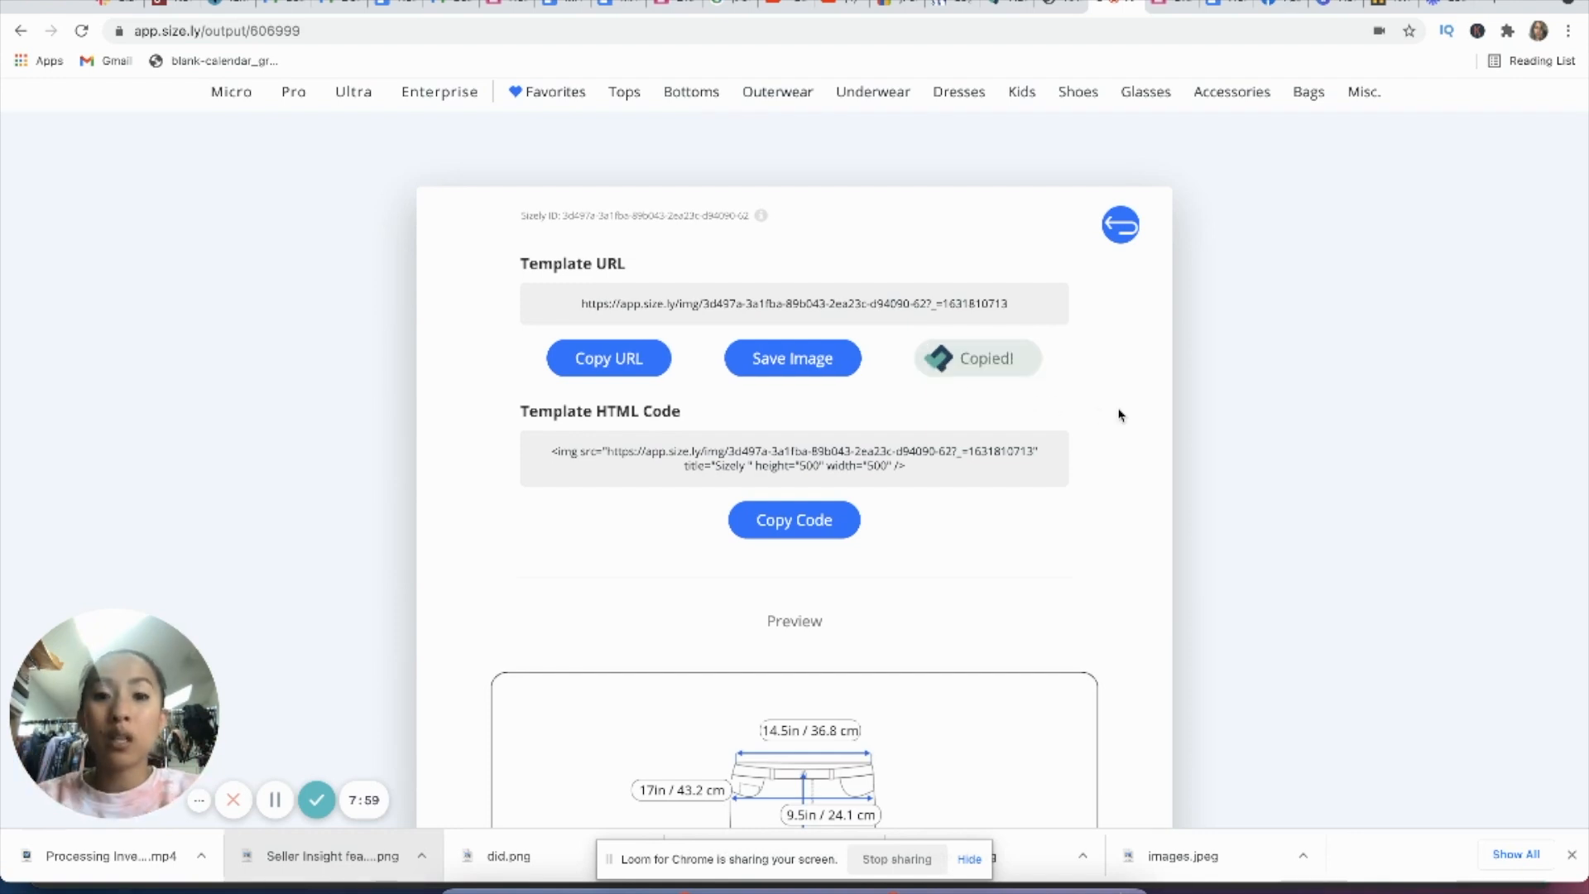
click(1006, 5)
scroll(969, 333, down, 1)
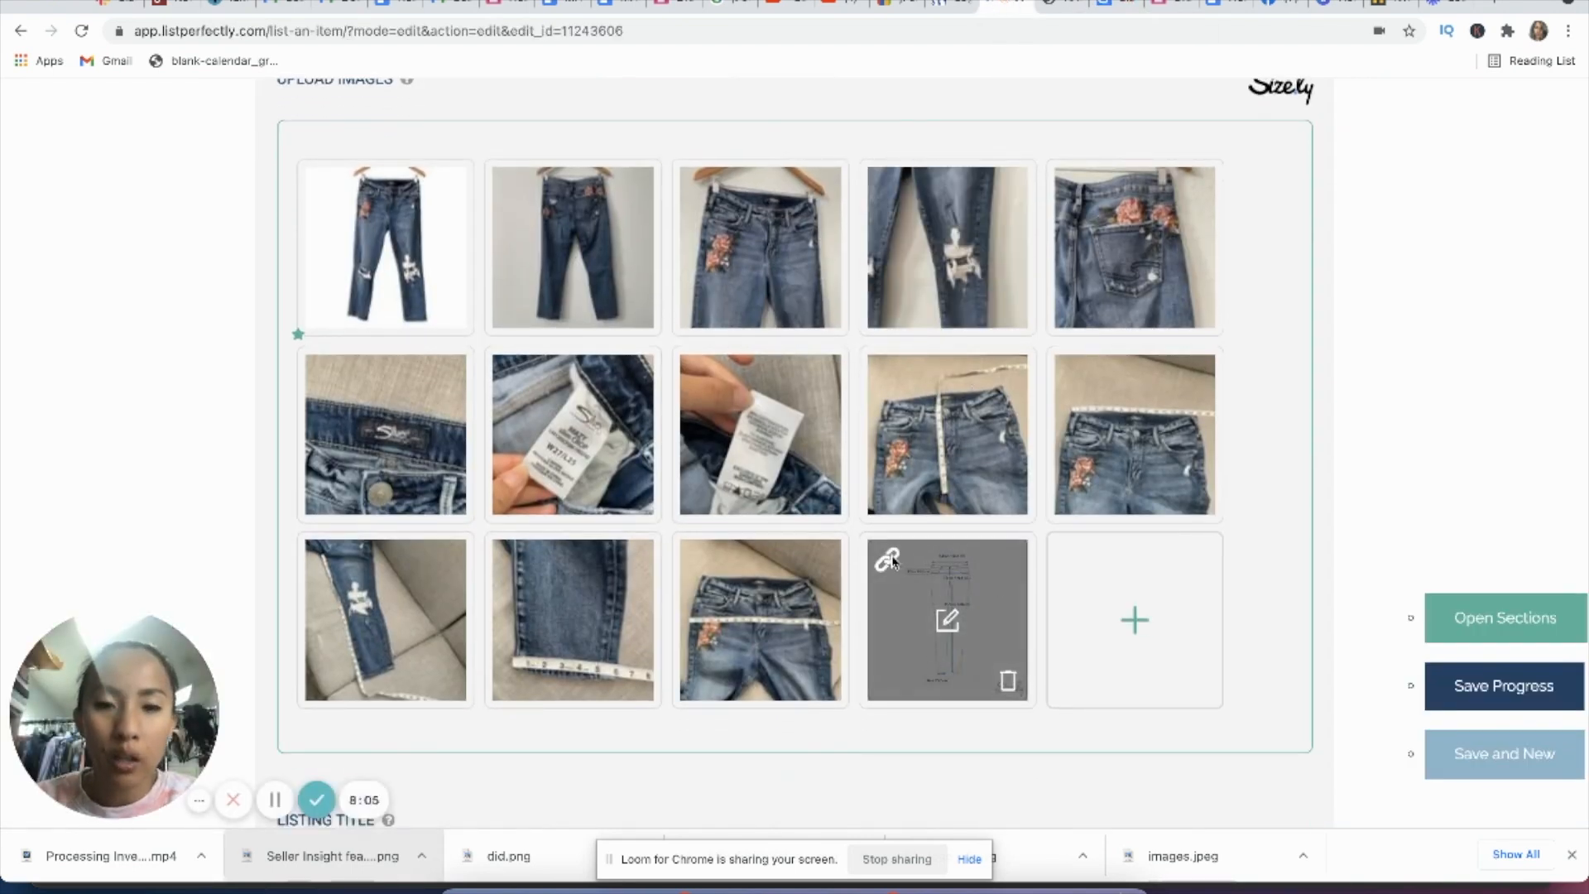
click(886, 561)
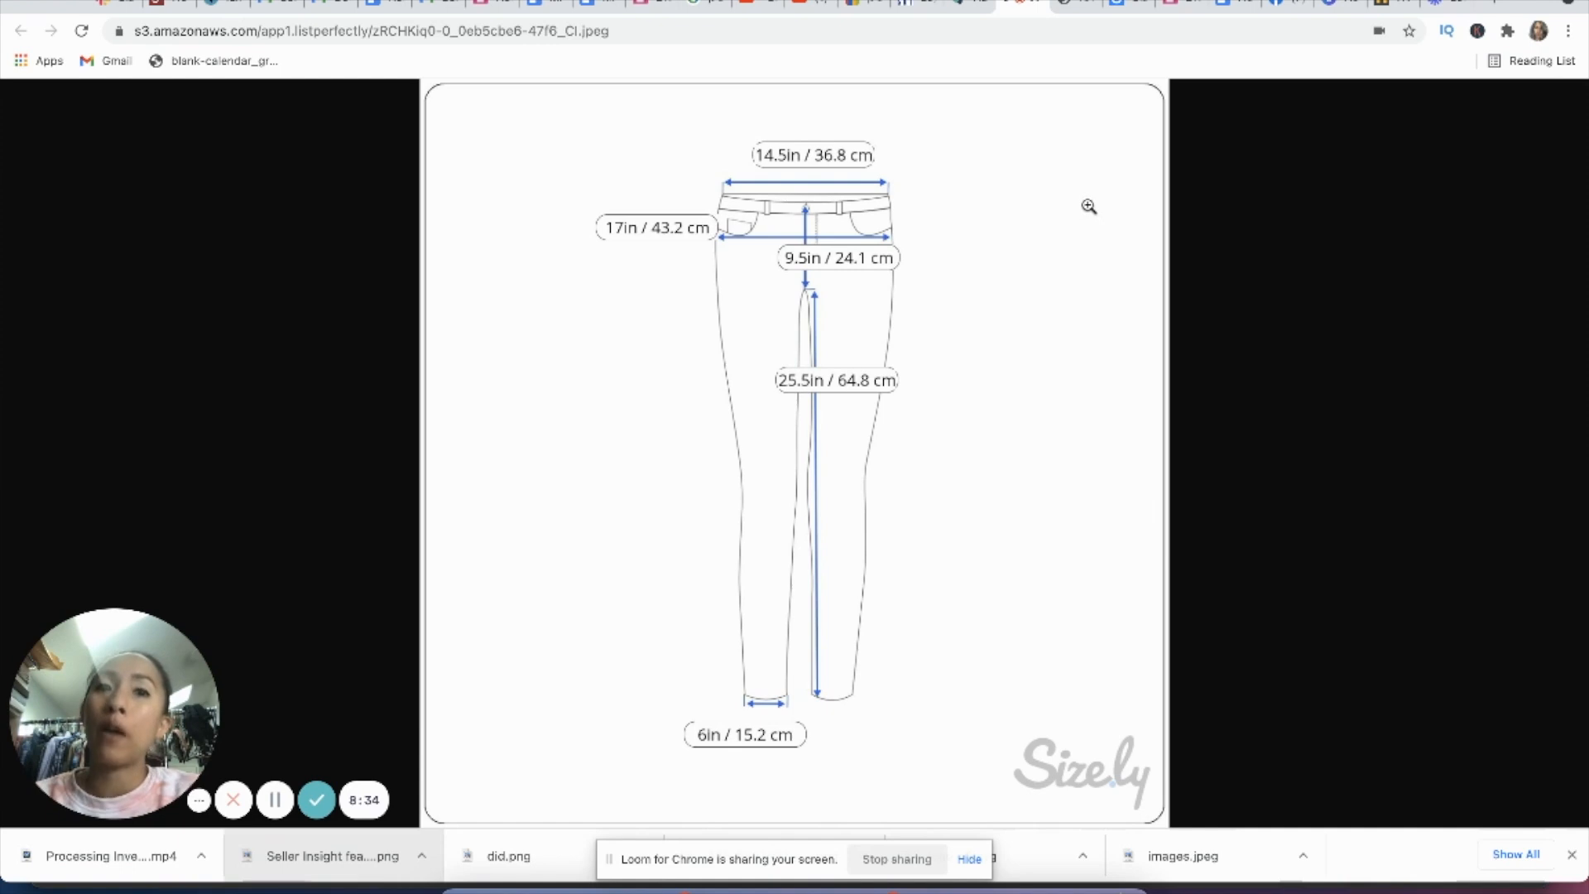
click(971, 9)
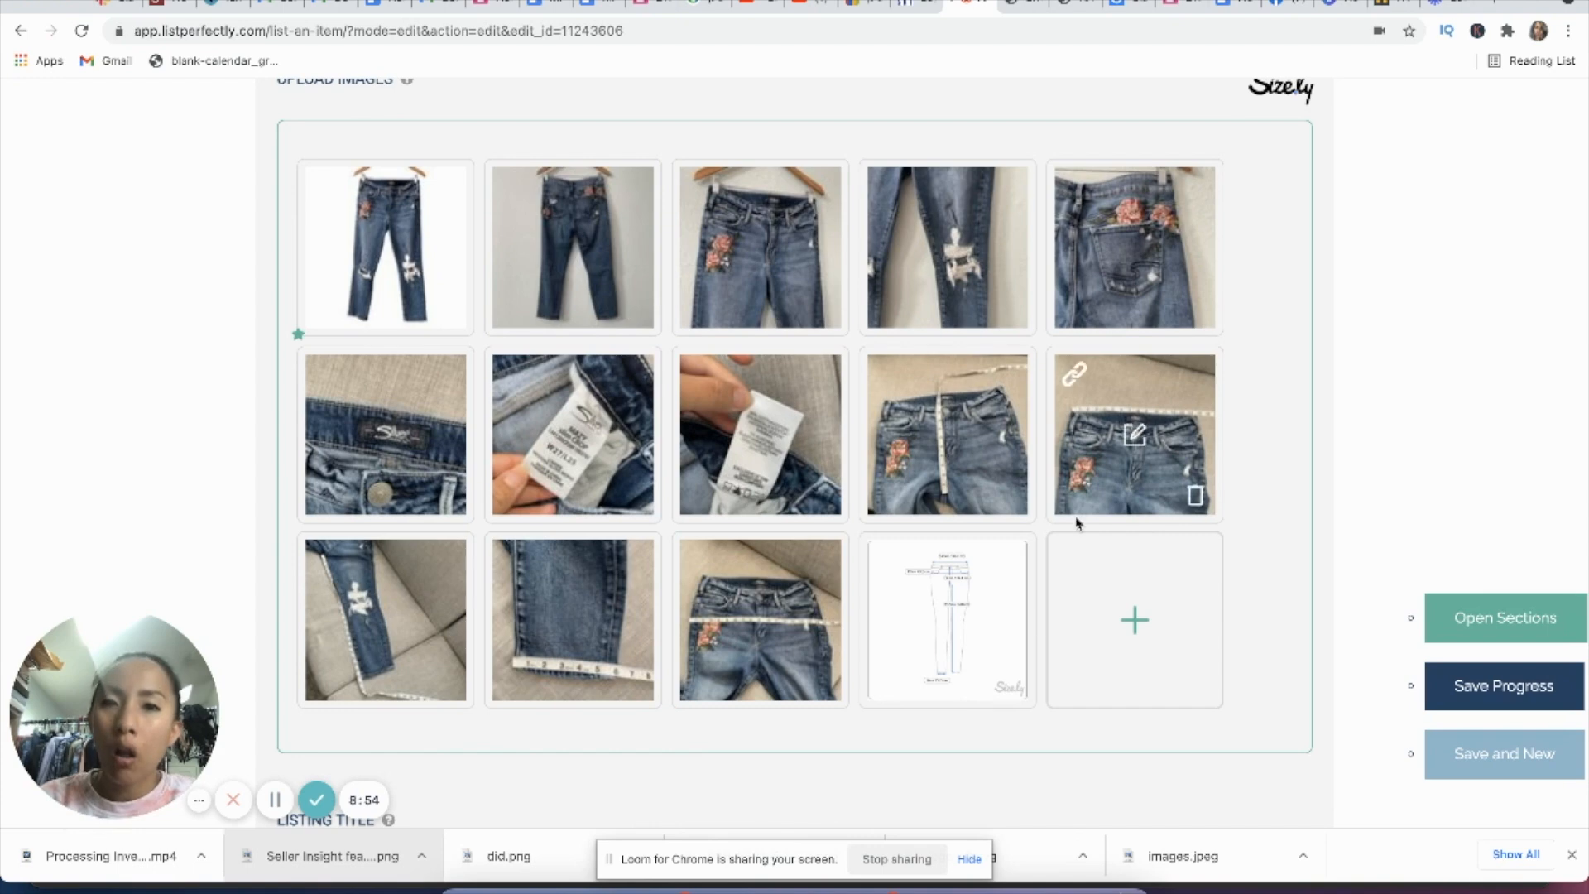
mouse_move(380, 640)
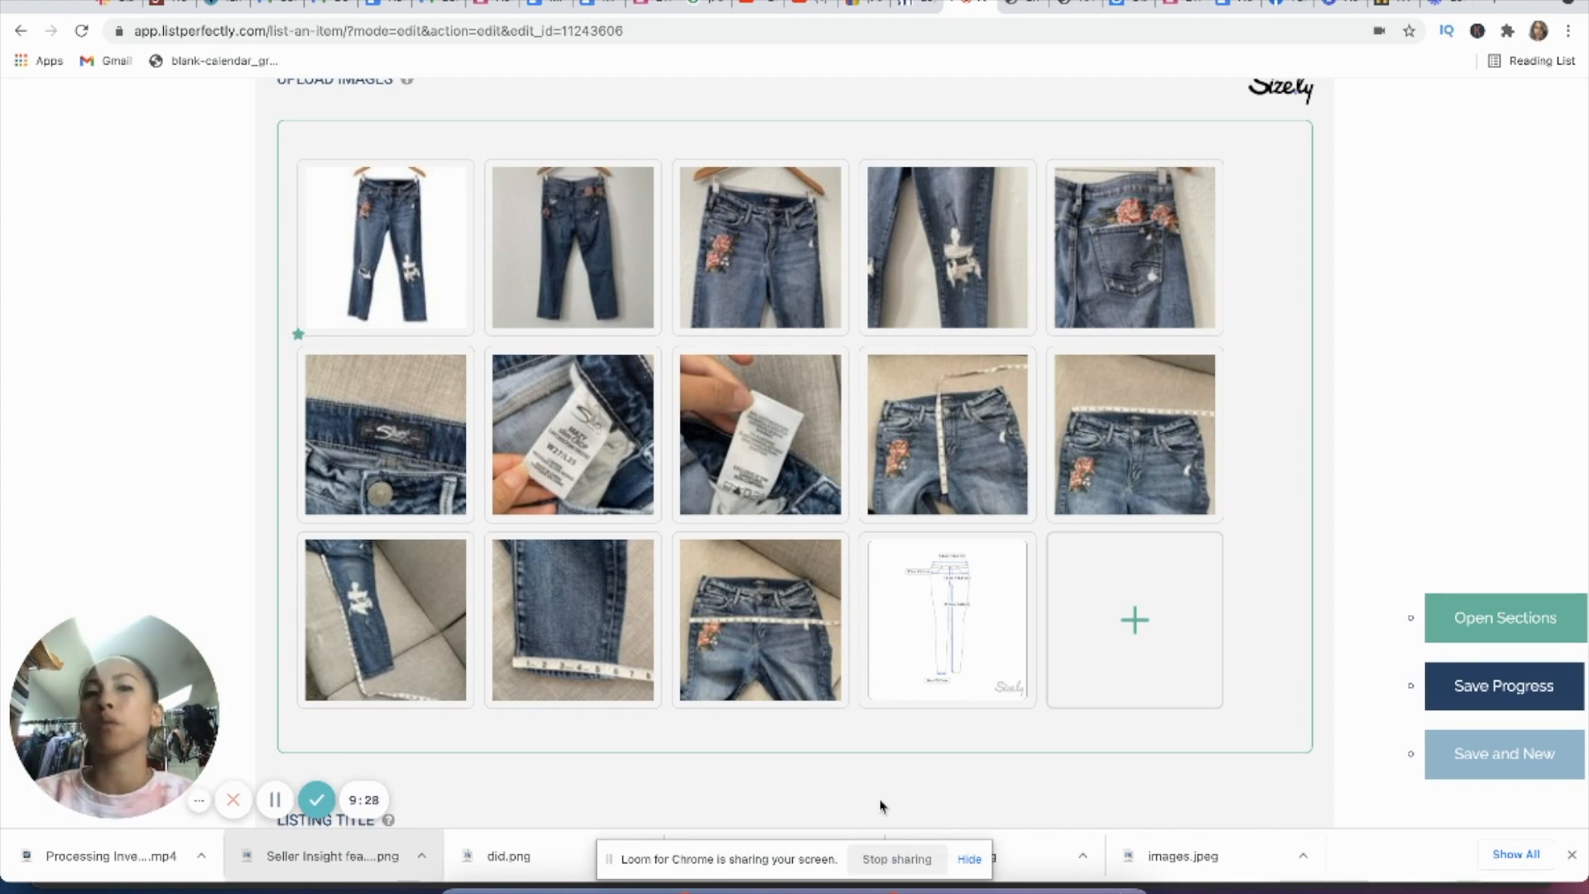
mouse_move(916, 672)
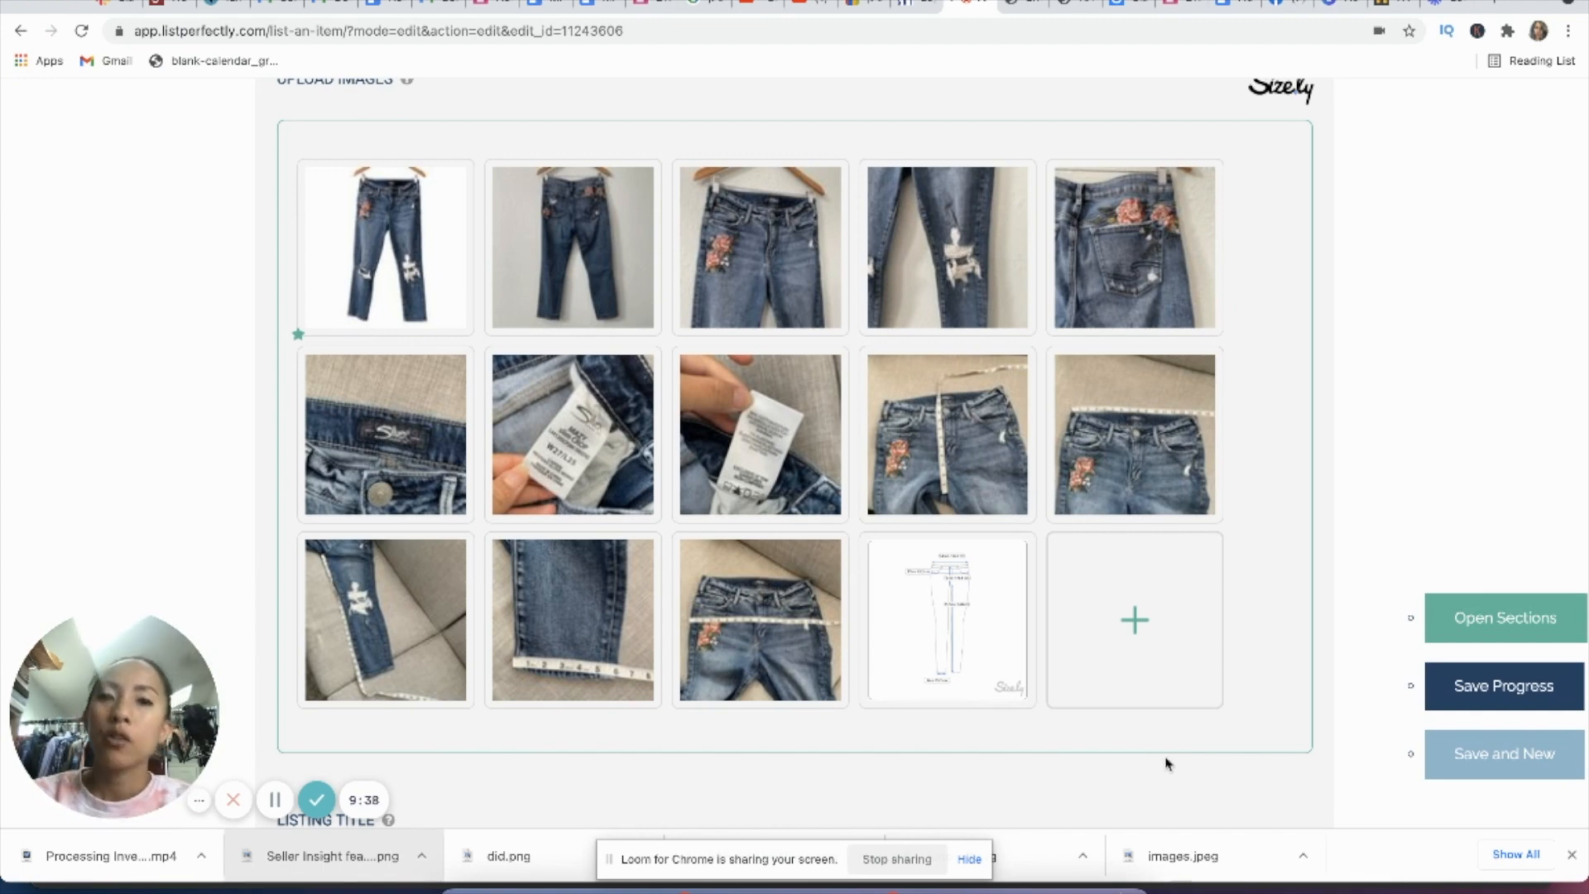
mouse_move(831, 654)
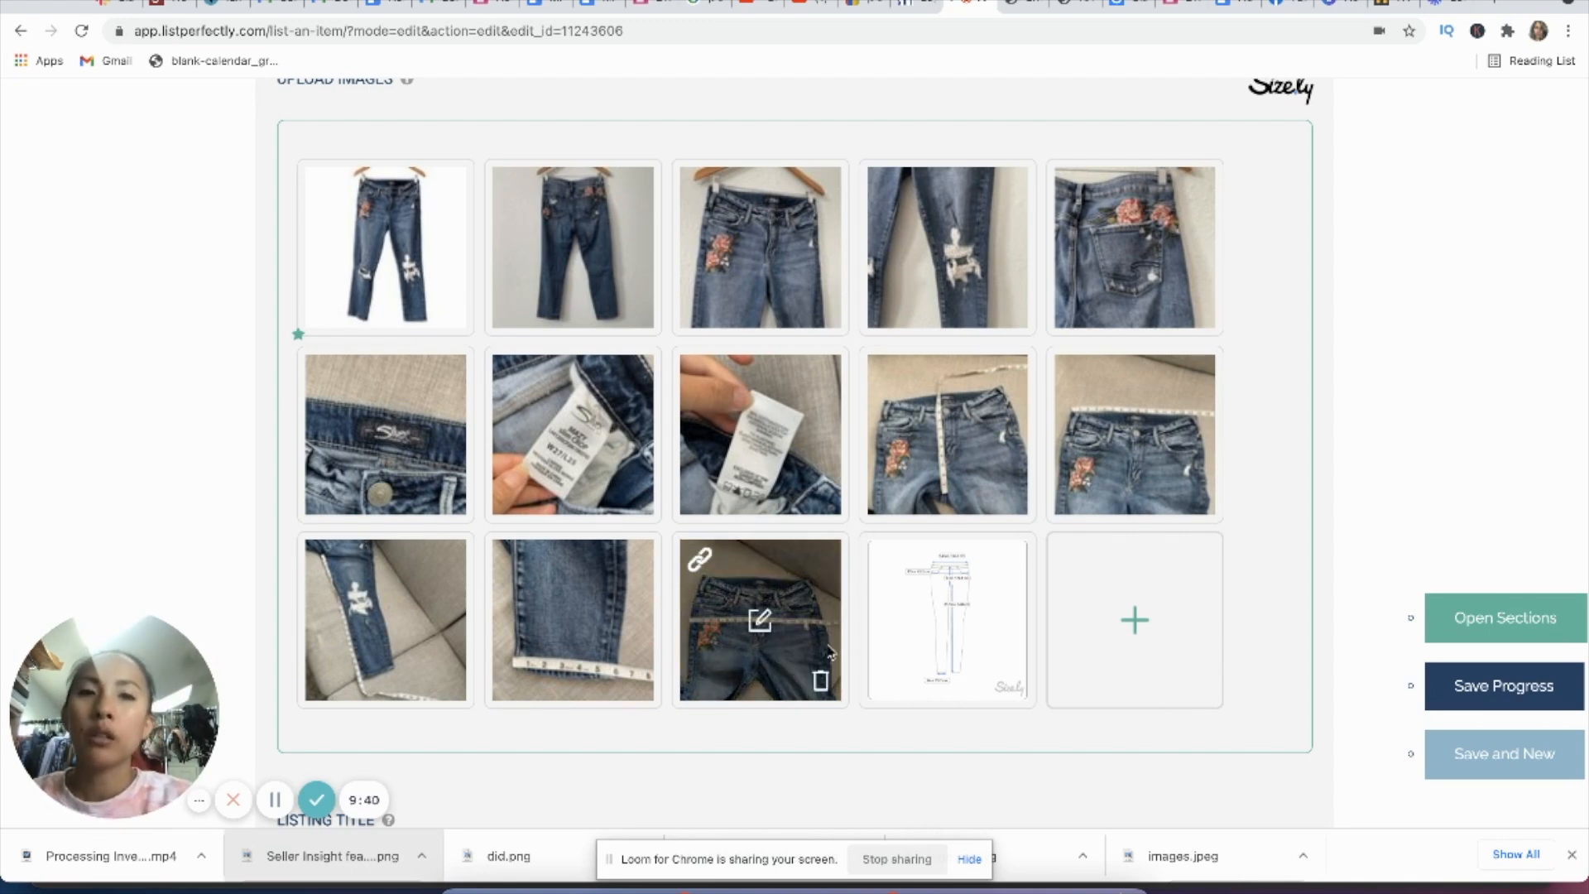
scroll(831, 654, down, 3)
scroll(861, 335, up, 2)
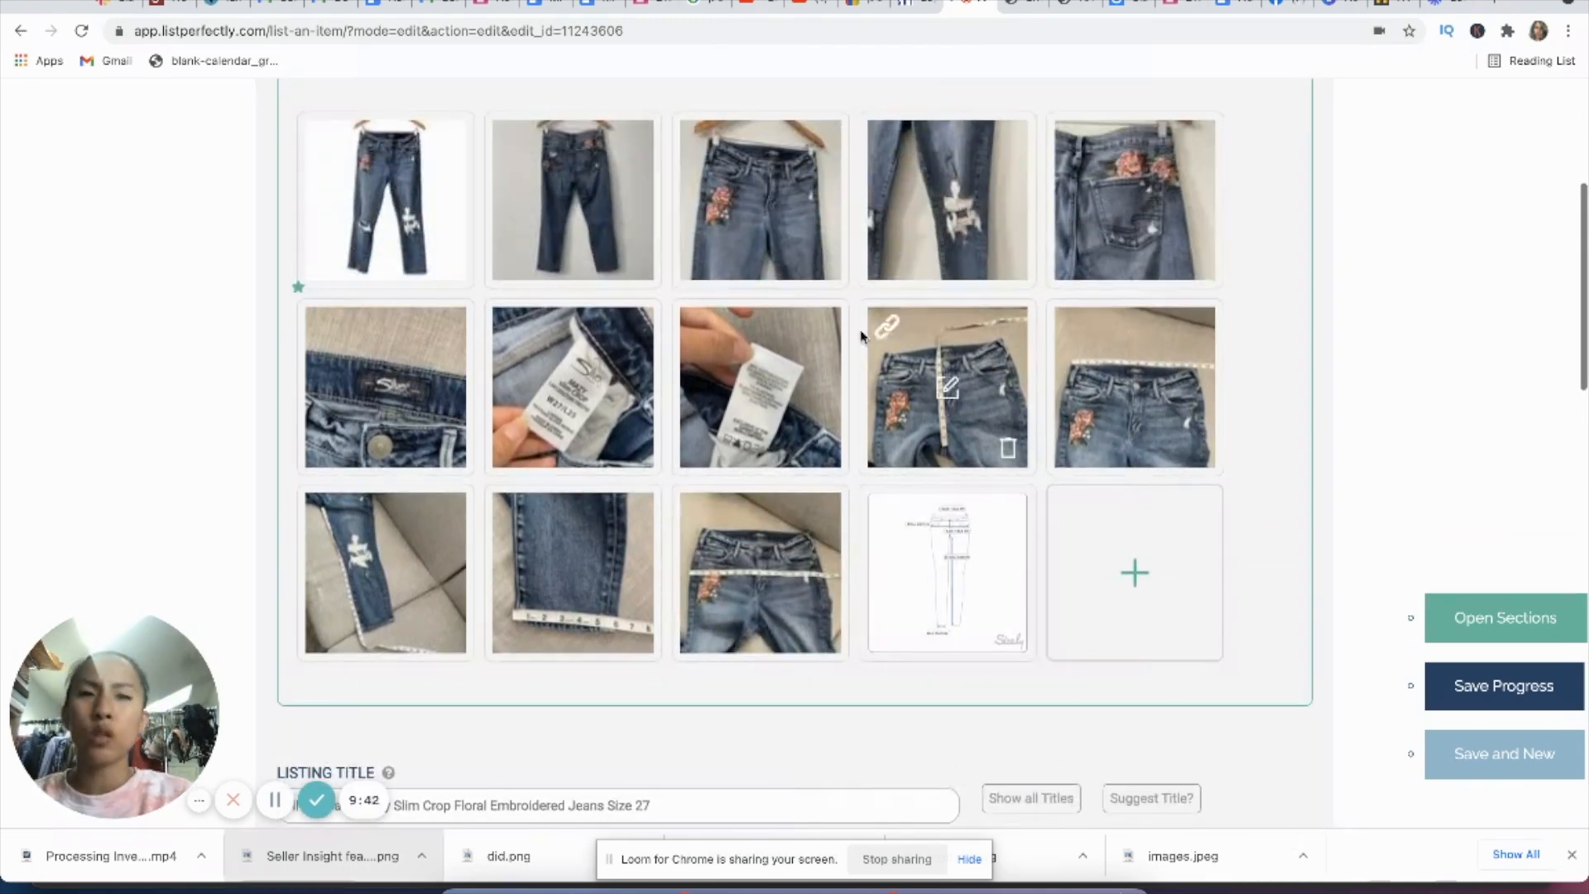
Step: Insert "Women's" before "Size 27" in the listing title
scroll(941, 654, down, 4)
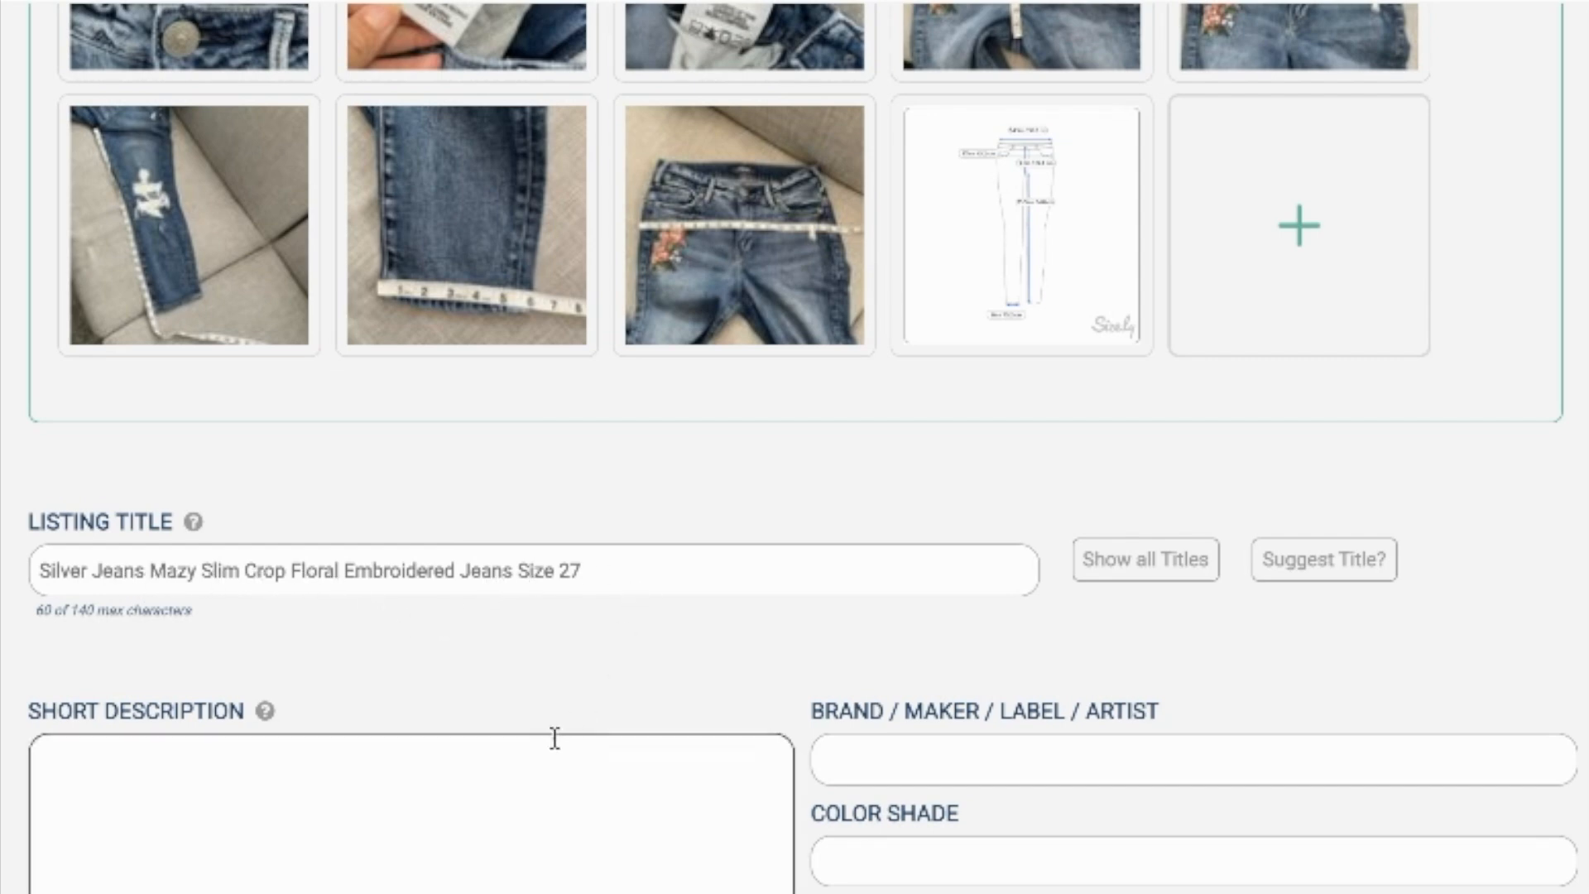
click(517, 575)
text(Women's)
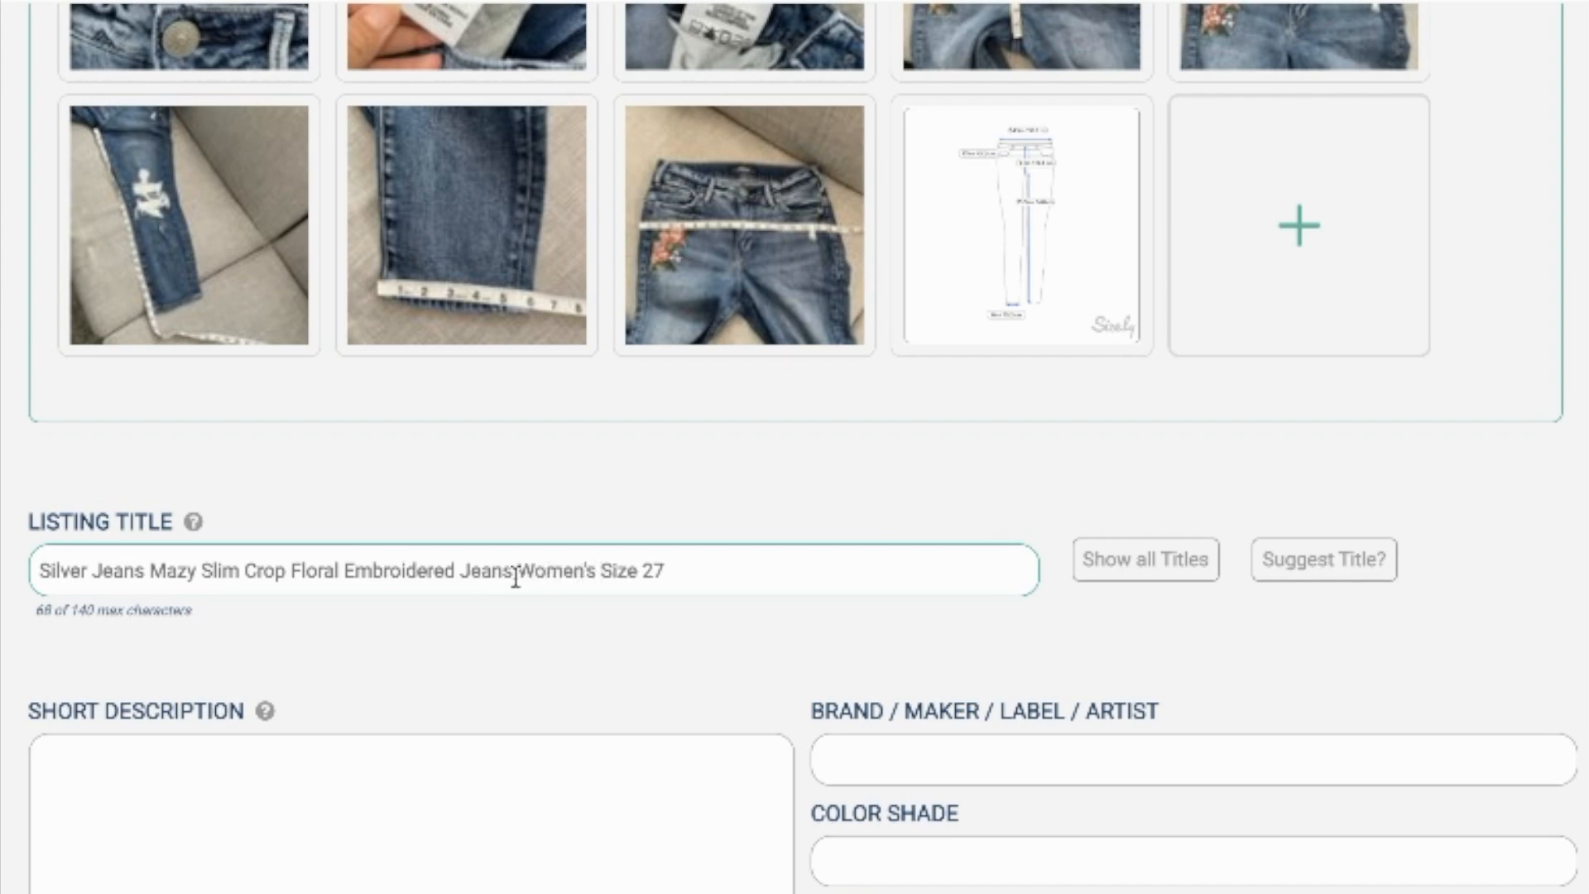
Step: Write the short description's opening: "These cropped jeans from Silver Jeans feature embroidered florals for a bohemian look!"
click(699, 884)
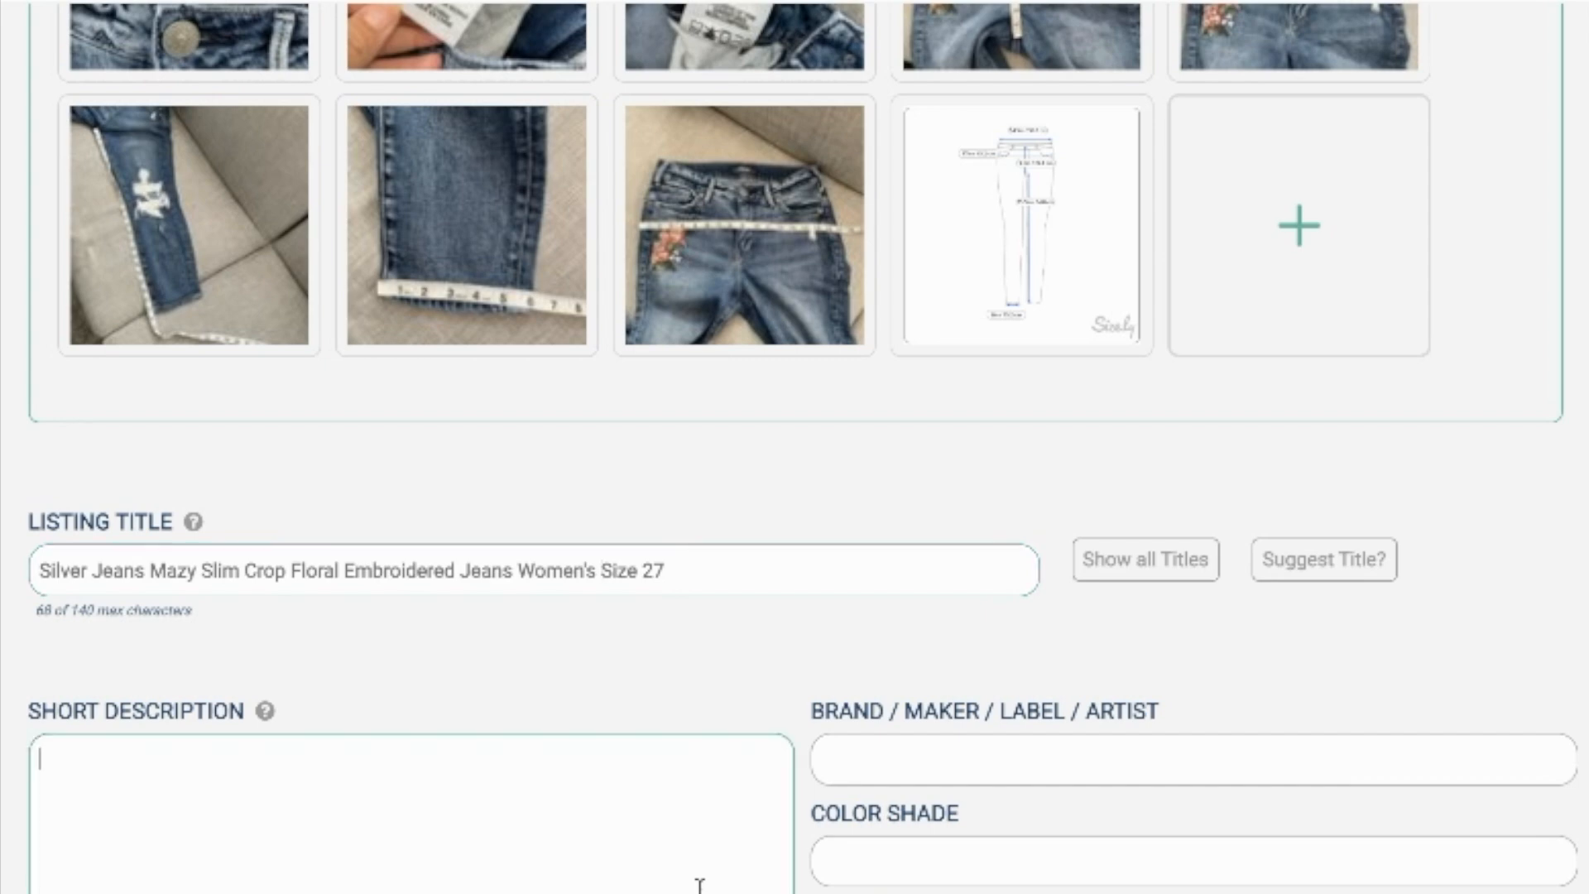
text(These cropp)
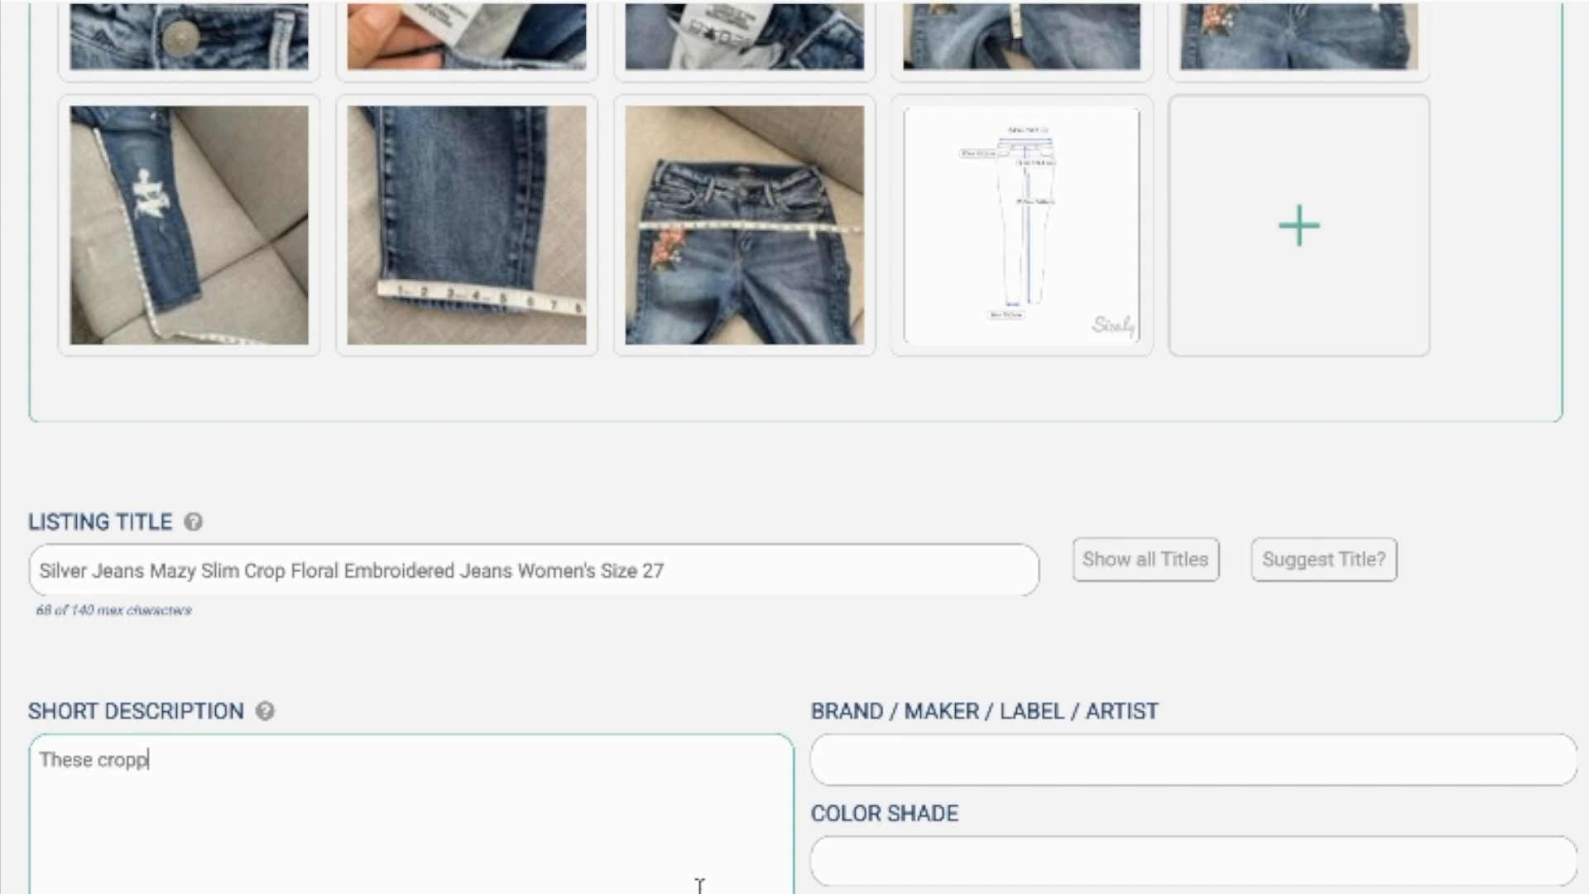
text(ed jeans from Silver Jeans feature embroidered florals for )
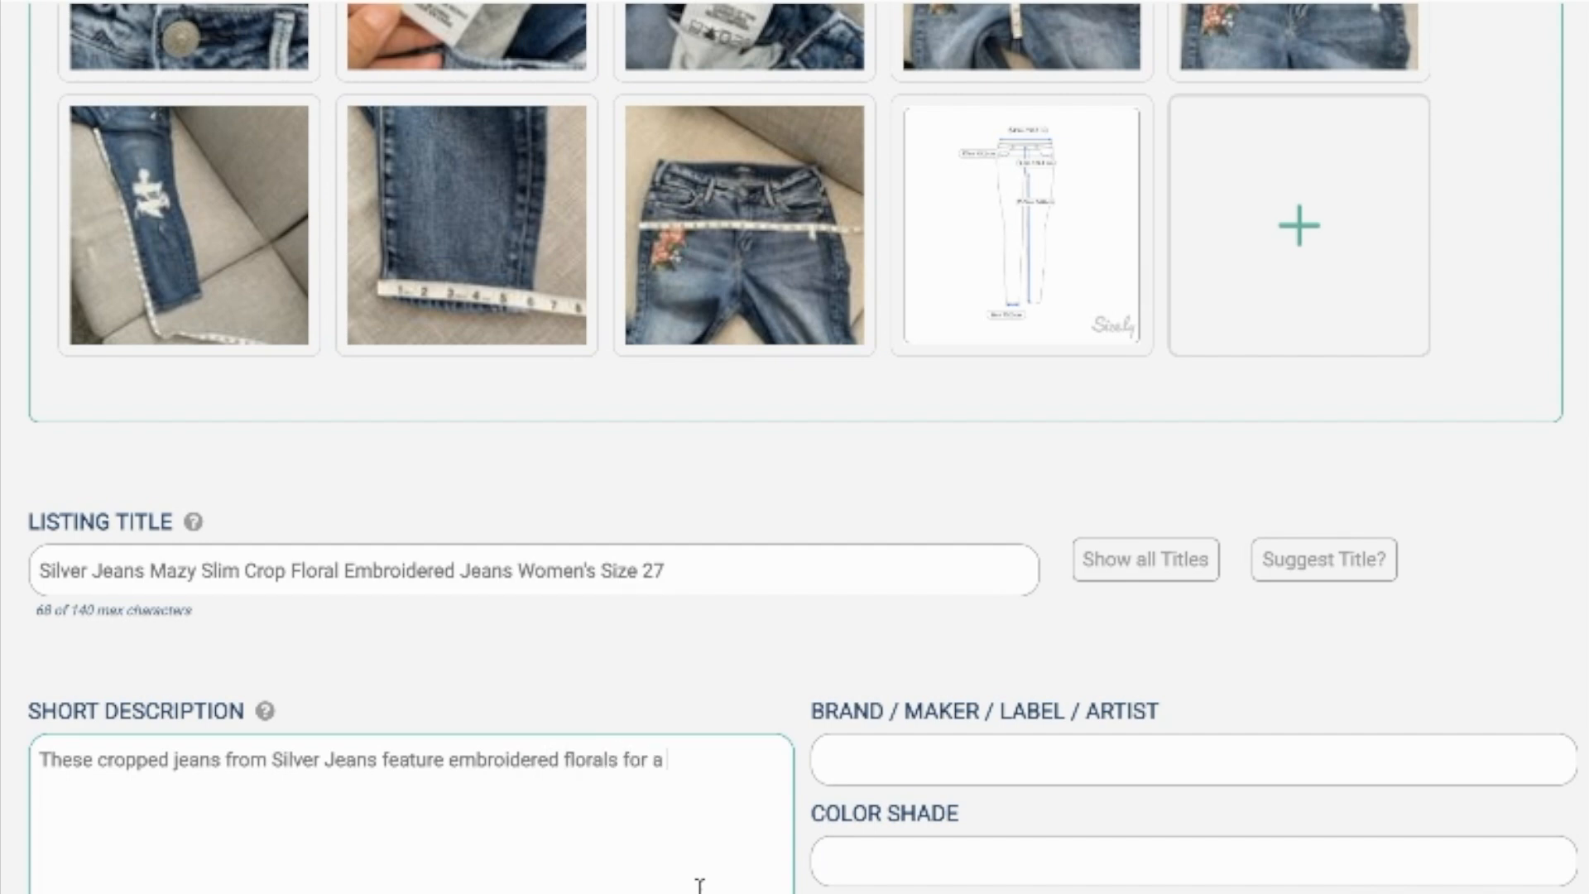
text(a bohemian look)
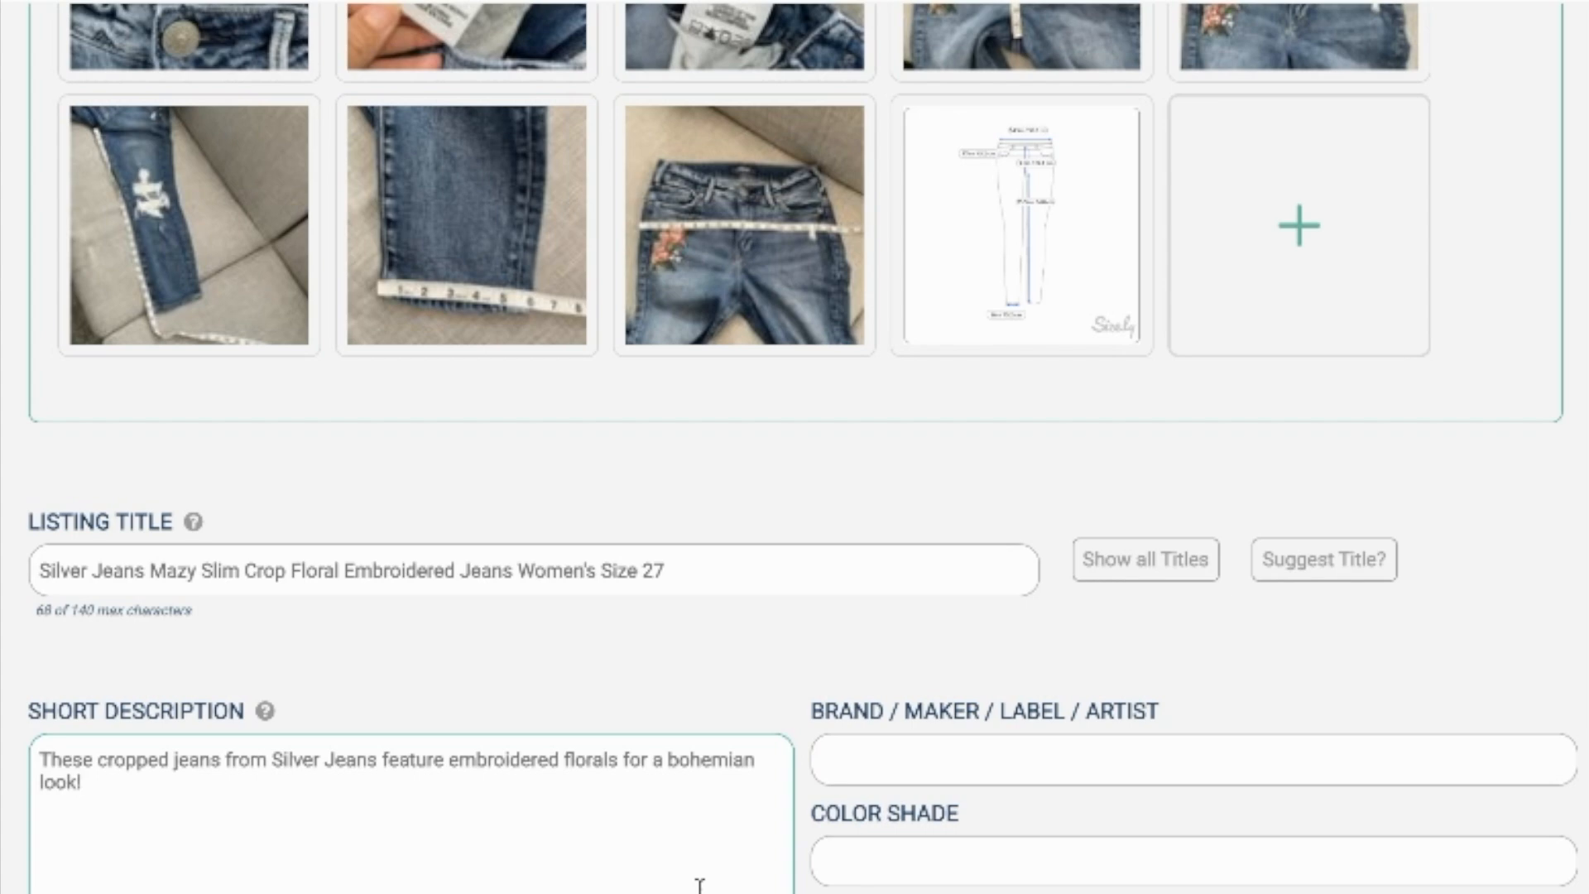
text(! Shoes!)
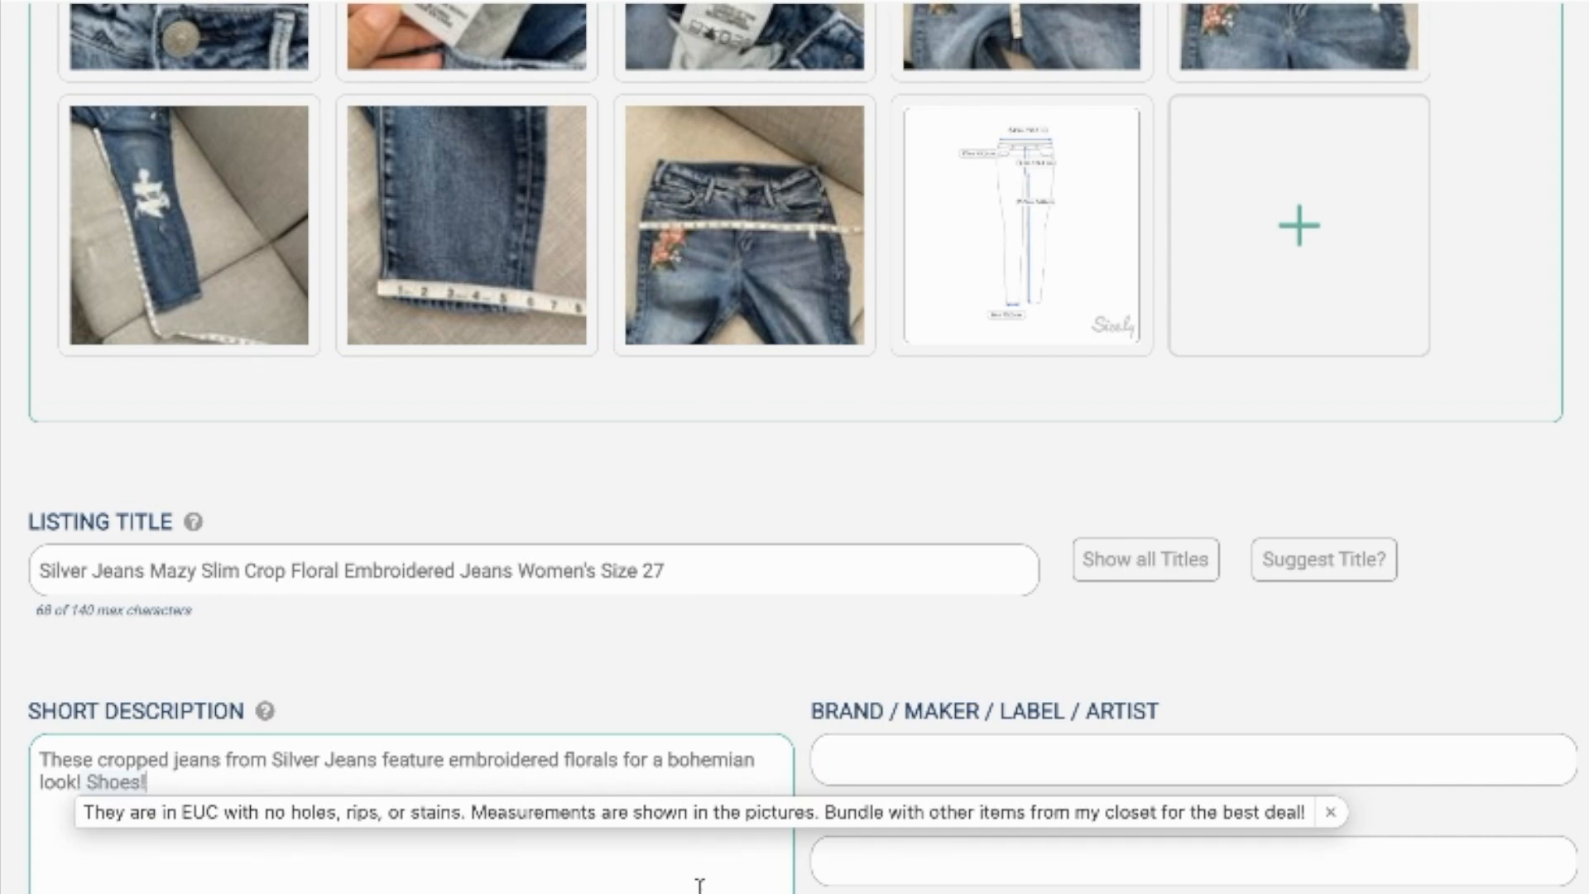
Step: Expand the "Shoes!" text replacement after the opening sentence to add the saved EUC condition, measurements and bundle text
key(Tab)
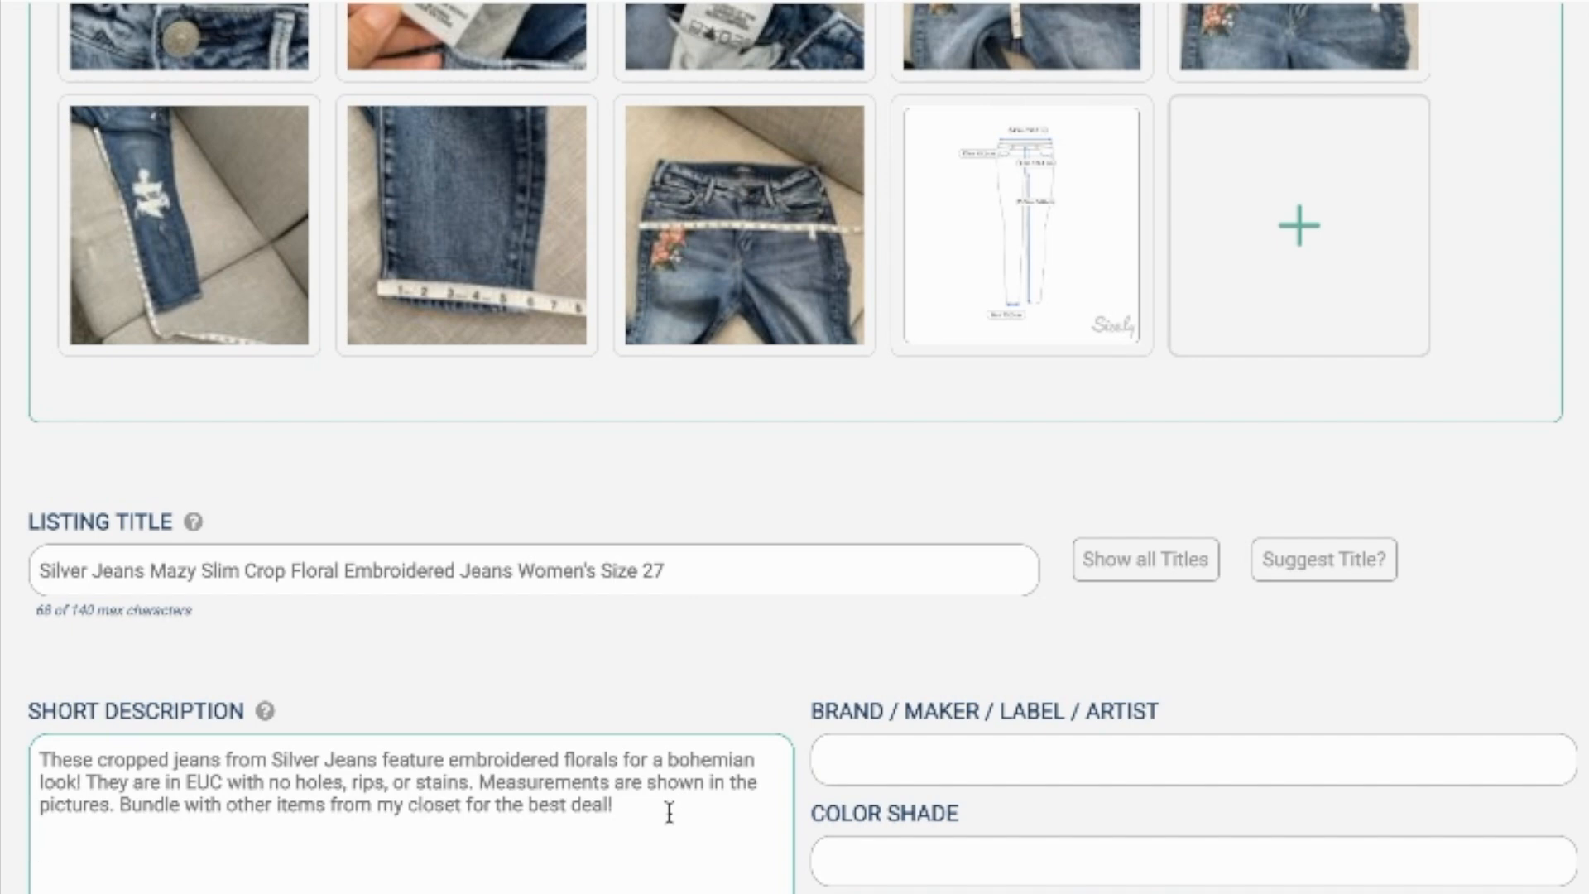
Step: Add a separate keyword line below the short description reading "embroidered, boho, skinny, distressed,"
text(emro)
text(roidered, boho,)
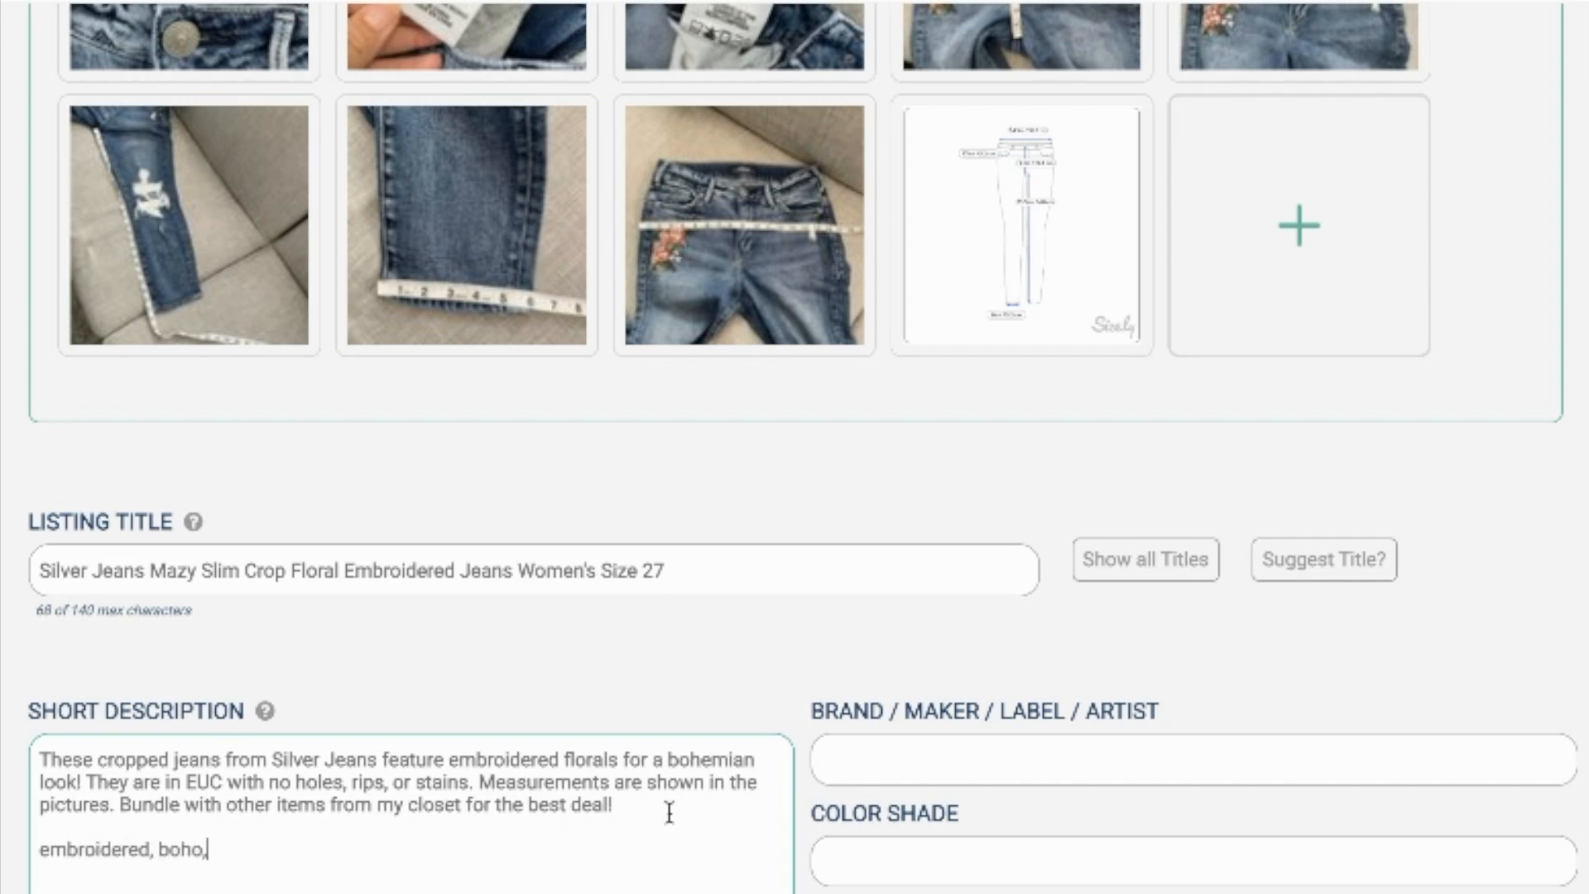
text( skinny, distressed,)
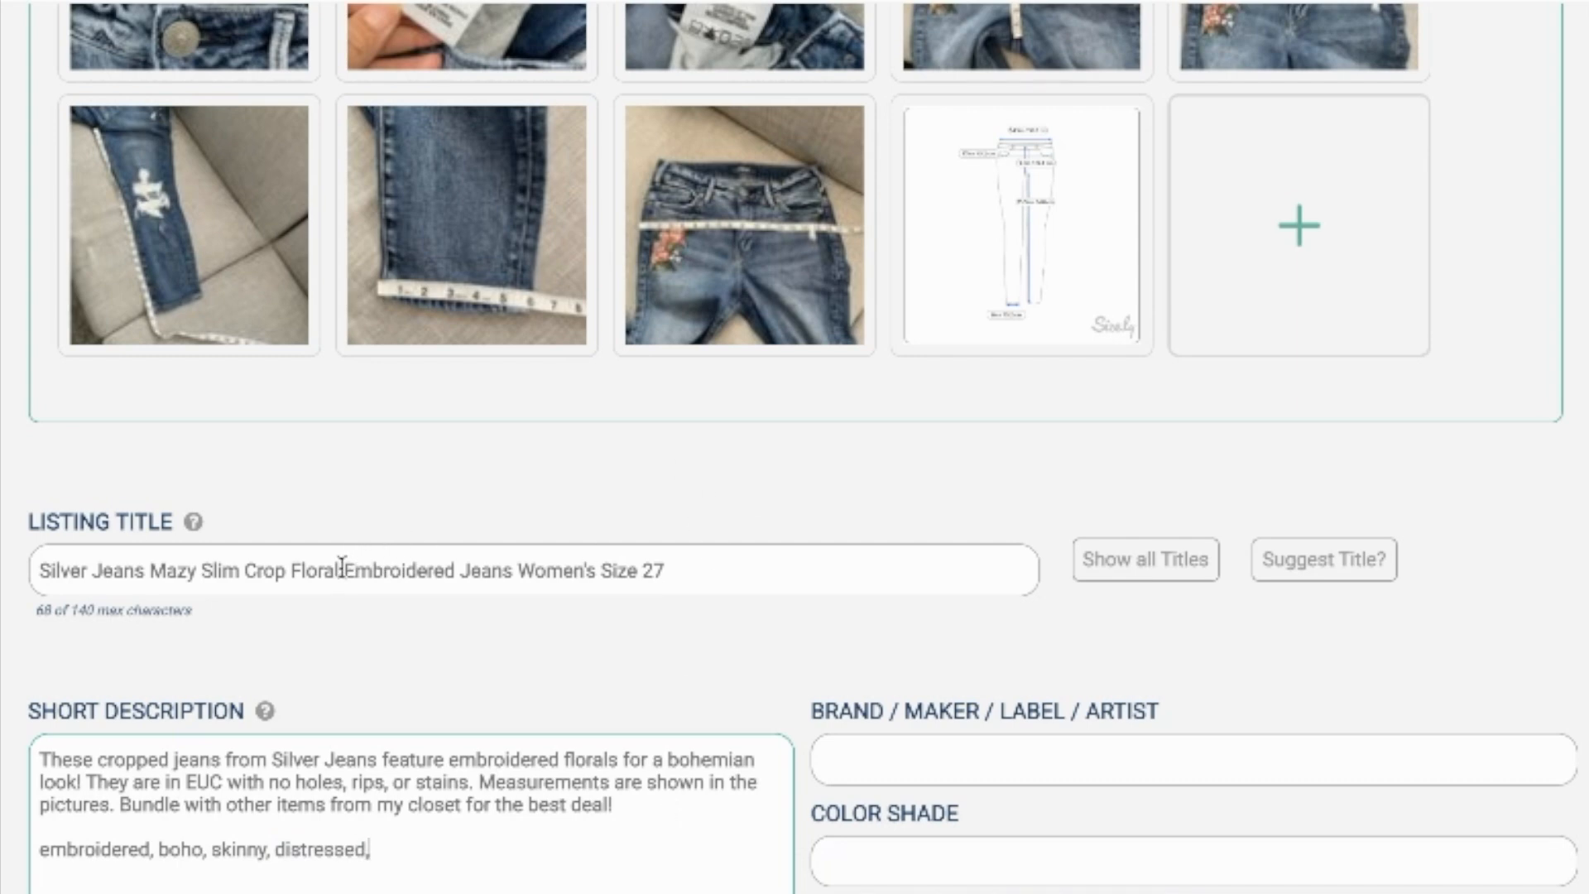
Step: Insert "Distressed" after "Embroidered" in the listing title
click(460, 570)
text(Distre)
text(se)
text(ed)
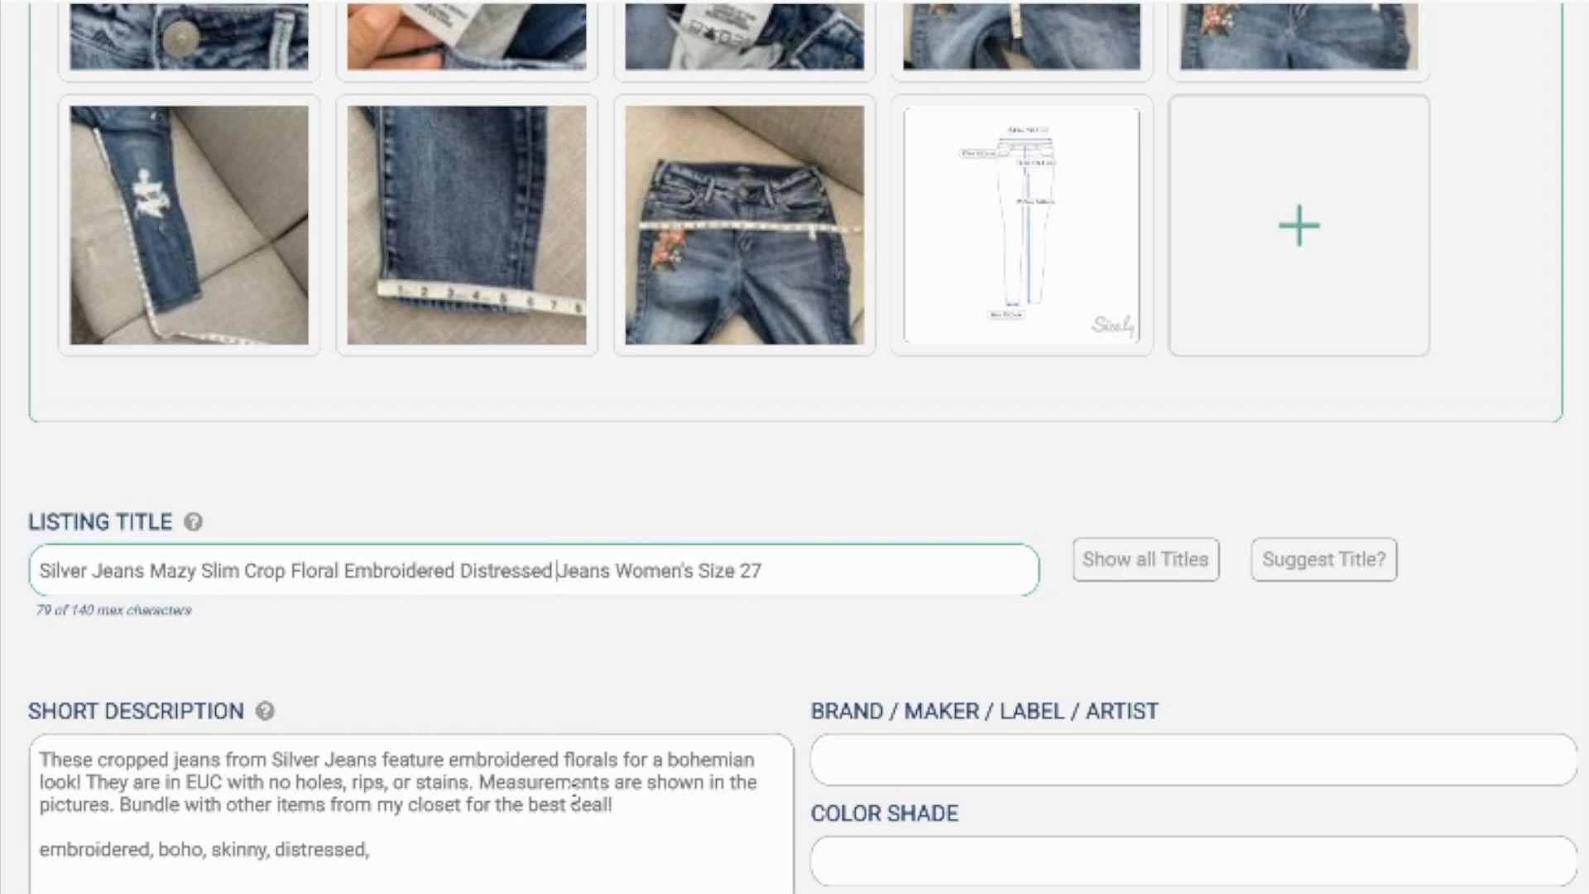
Step: Append "stretch" to the keyword line in the short description and select the whole line
scroll(480, 865, up, 5)
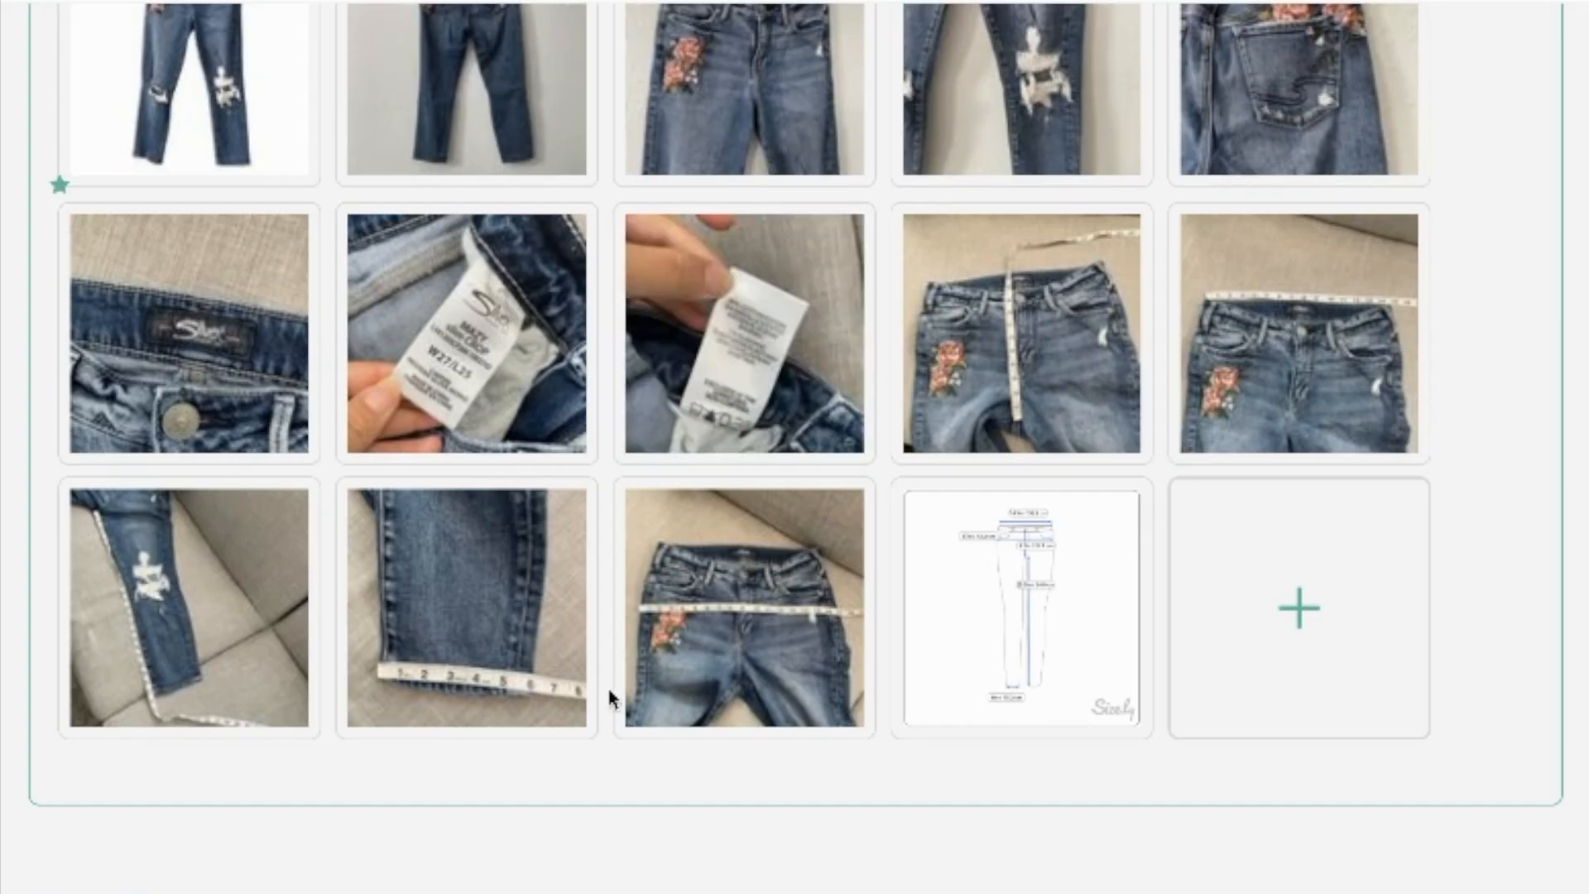
scroll(596, 703, down, 5)
click(465, 828)
text(stretch)
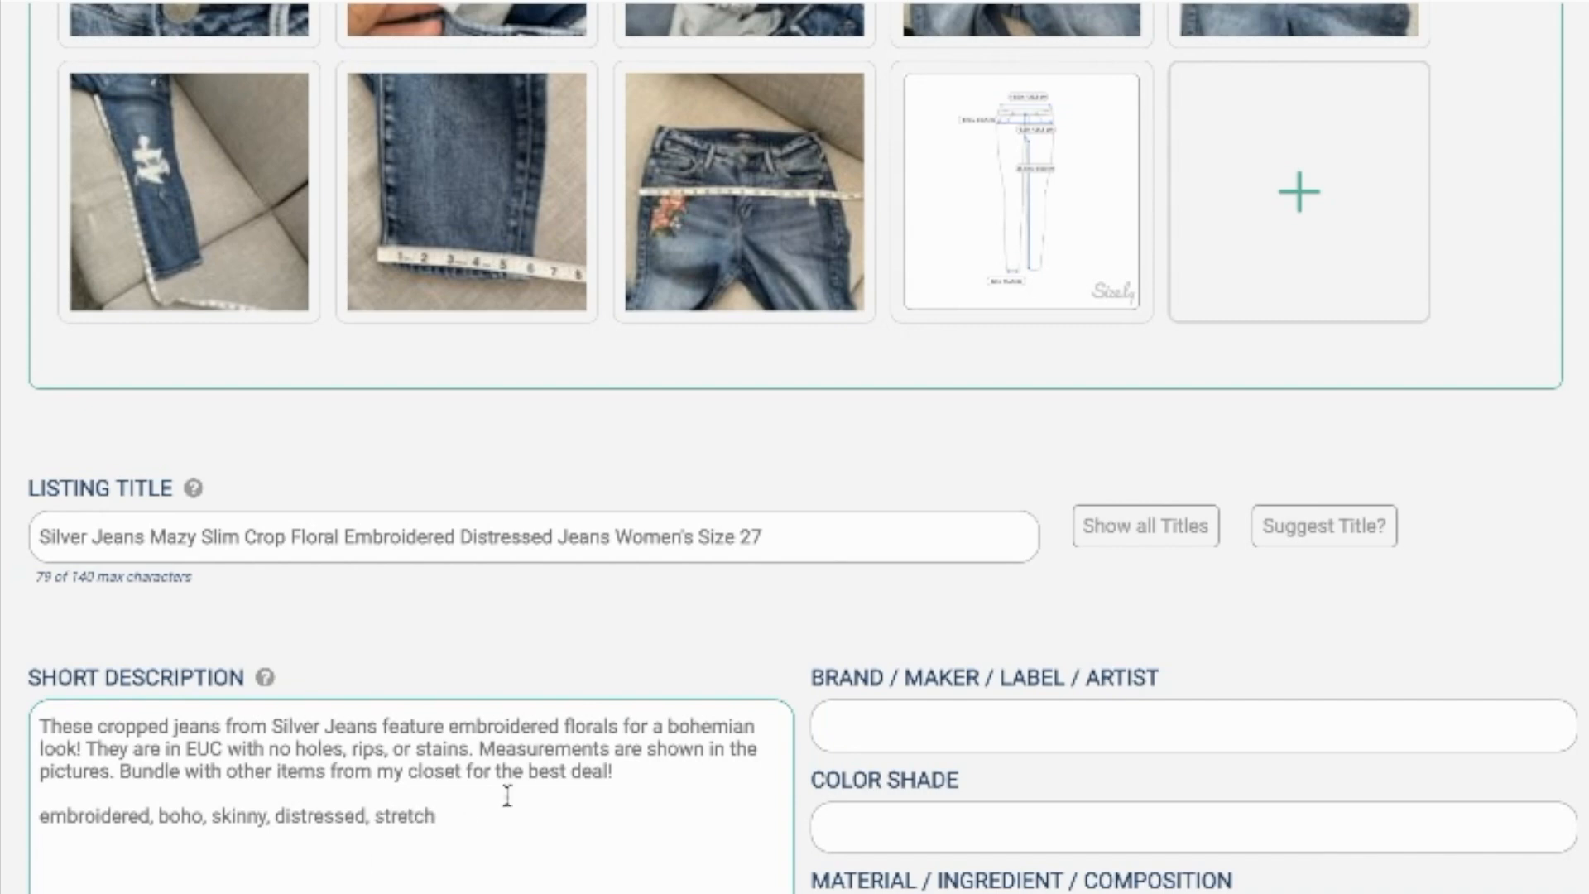
triple_click(436, 815)
key(ctrl+c)
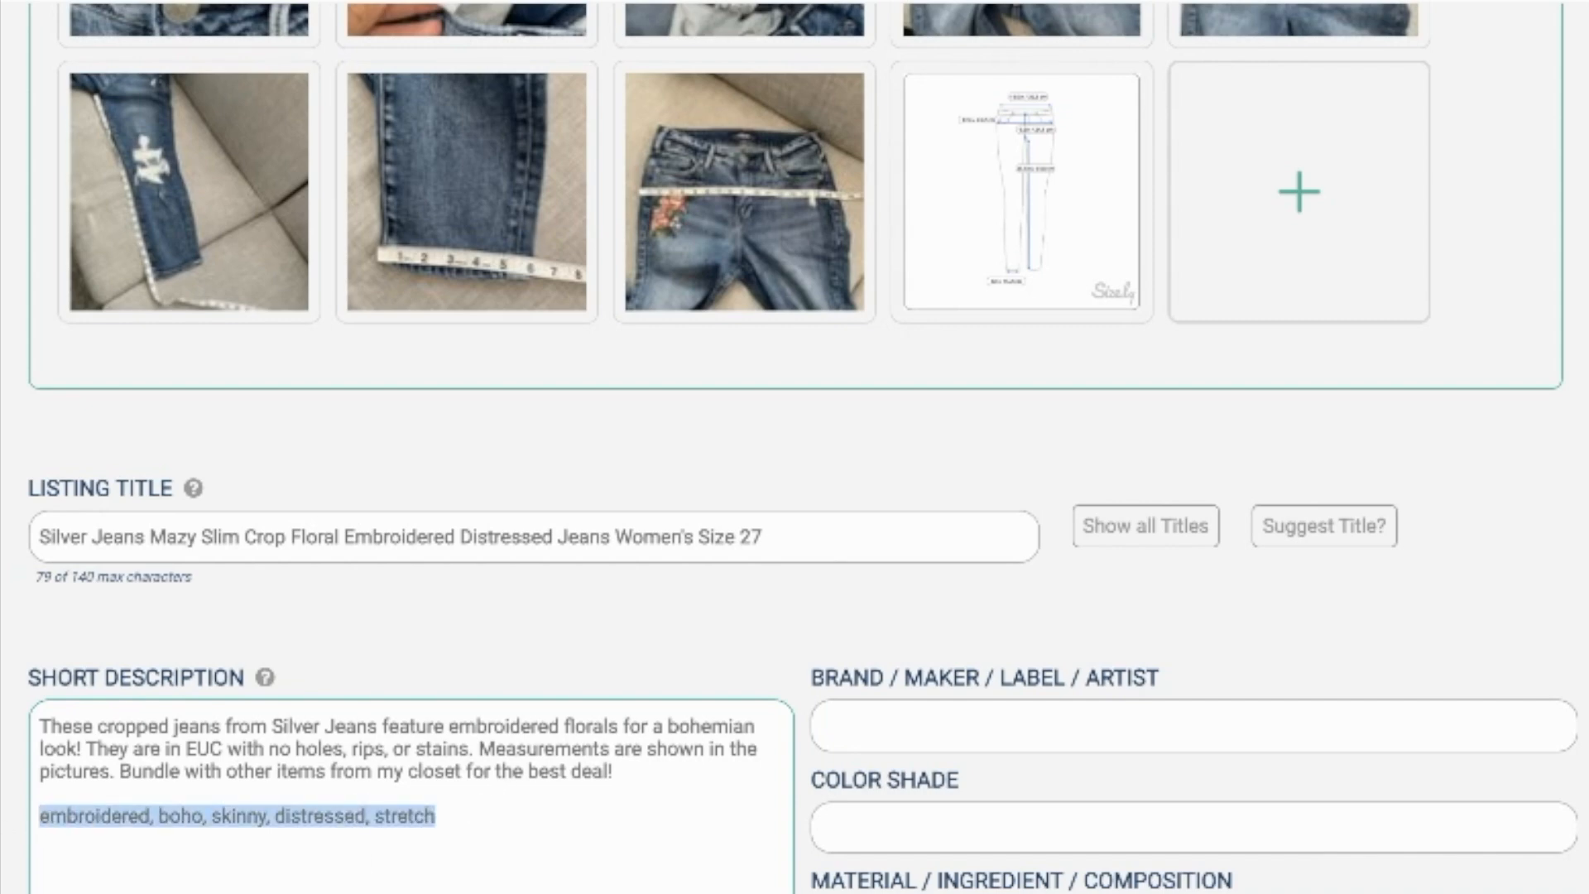
Step: Fill in the brand as Silver Jeans, the color shade as Blue and the material as Cotton Spandex
click(866, 745)
text(Silver)
key(Down)
key(Tab)
text(Blue)
key(Tab)
text(Cotton )
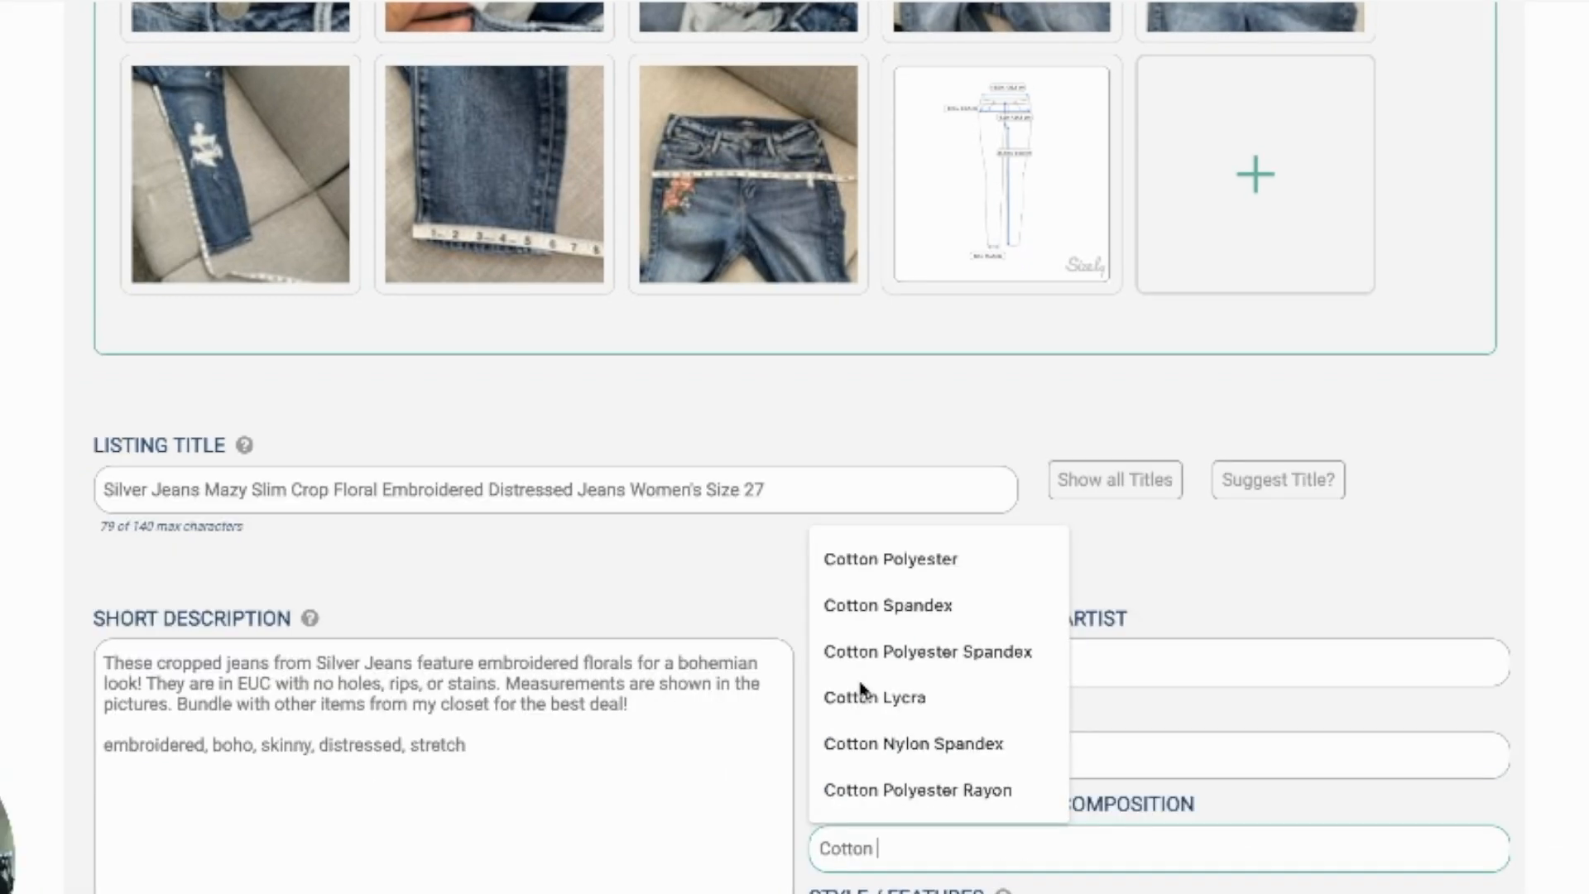
text(Spandex)
click(723, 809)
Step: Leave Style / Features empty, set the size to 27 and mark the item as intended for Womens
scroll(723, 809, down, 2)
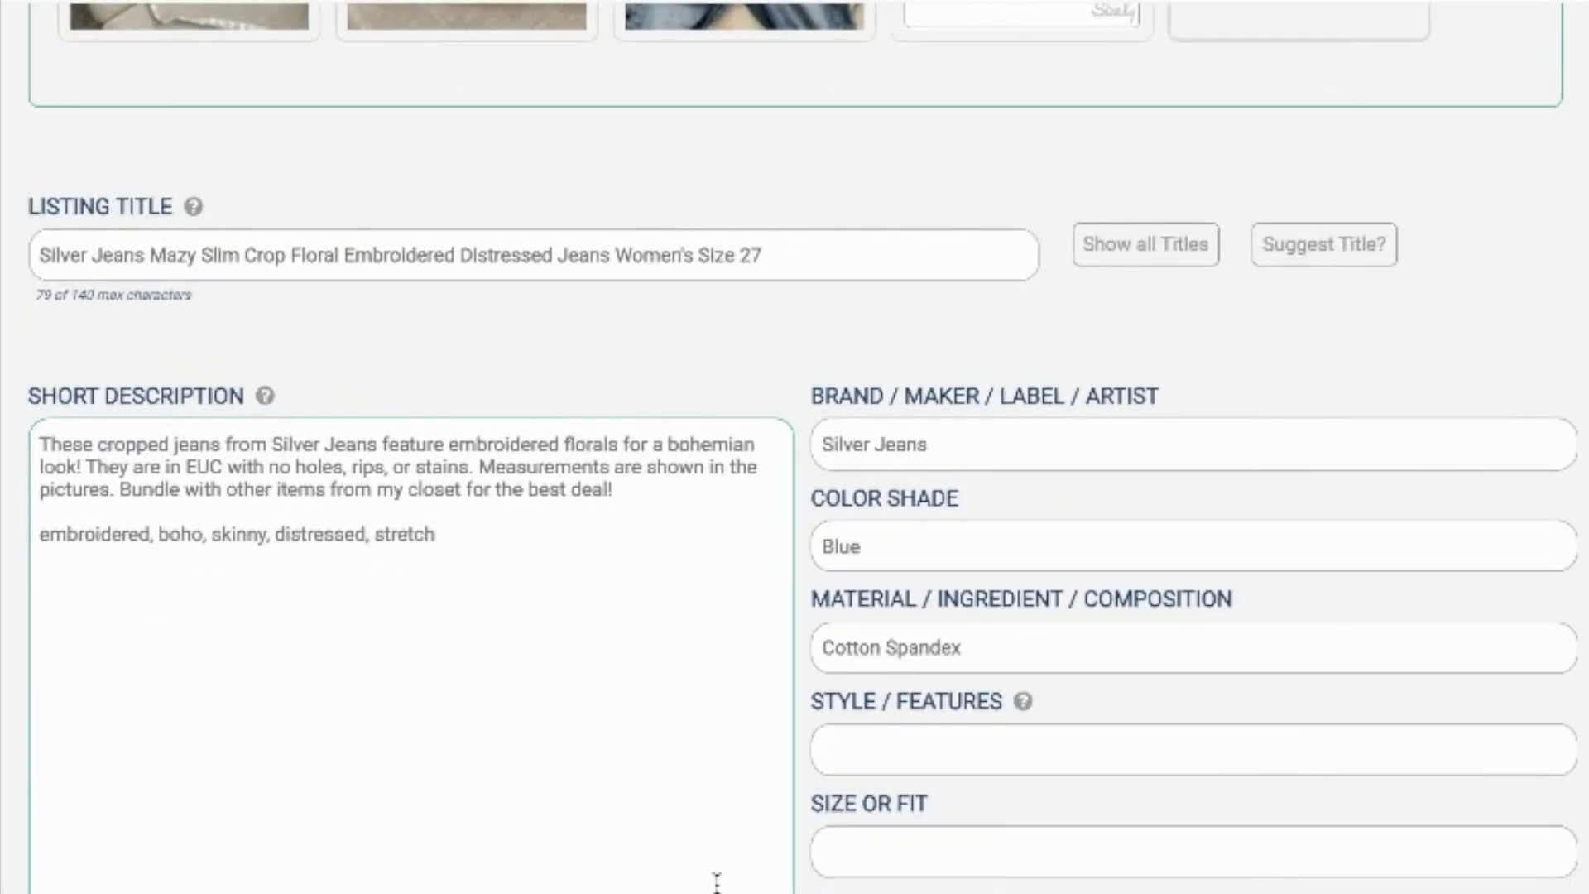
scroll(717, 883, down, 3)
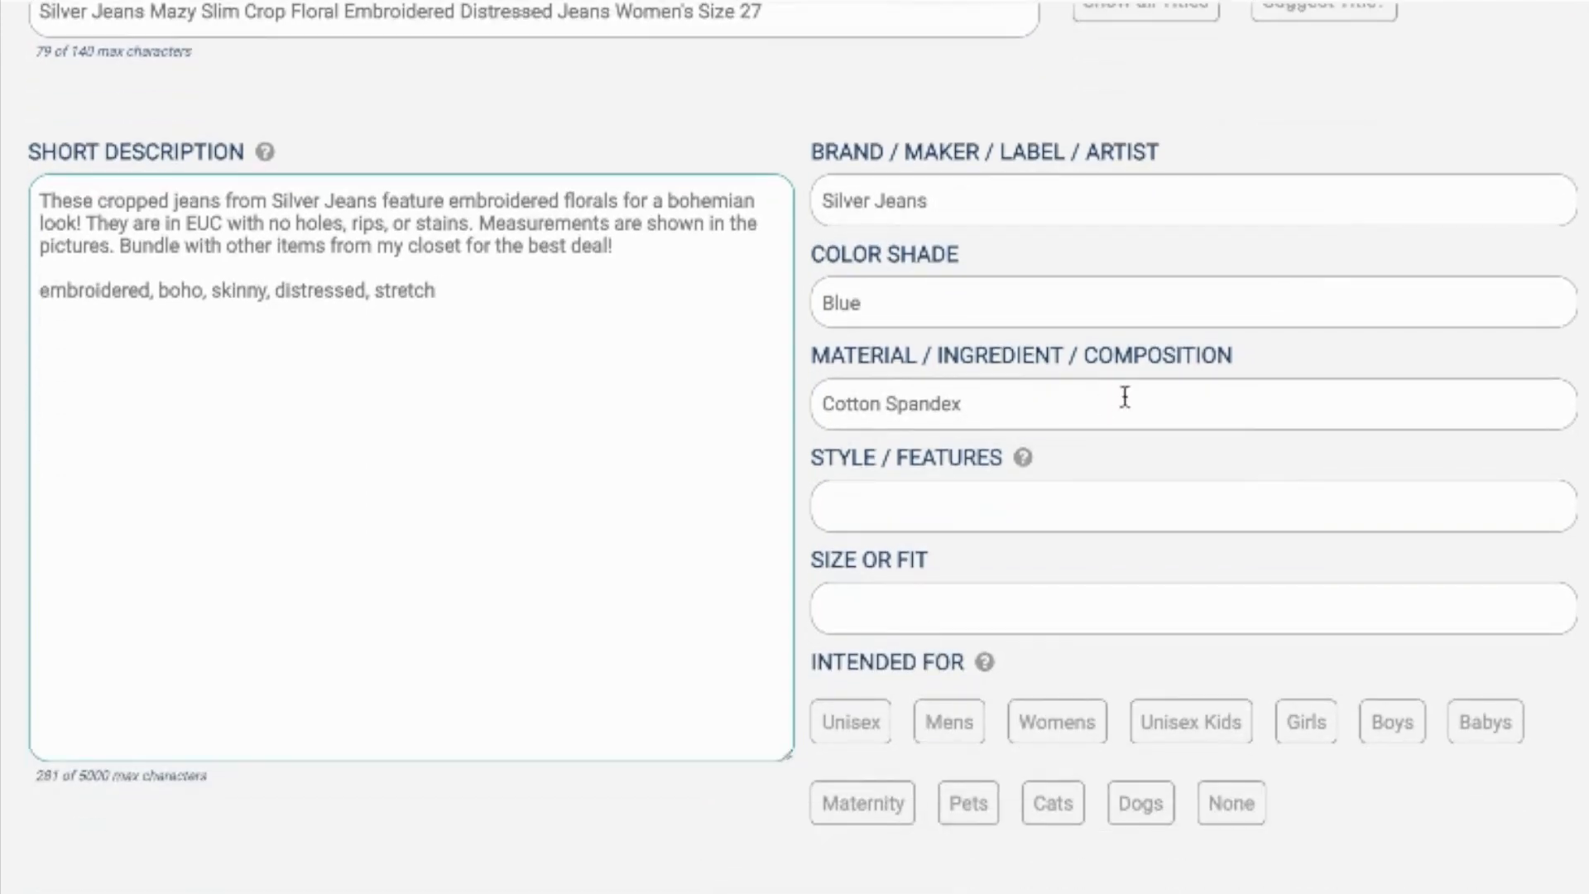
click(930, 502)
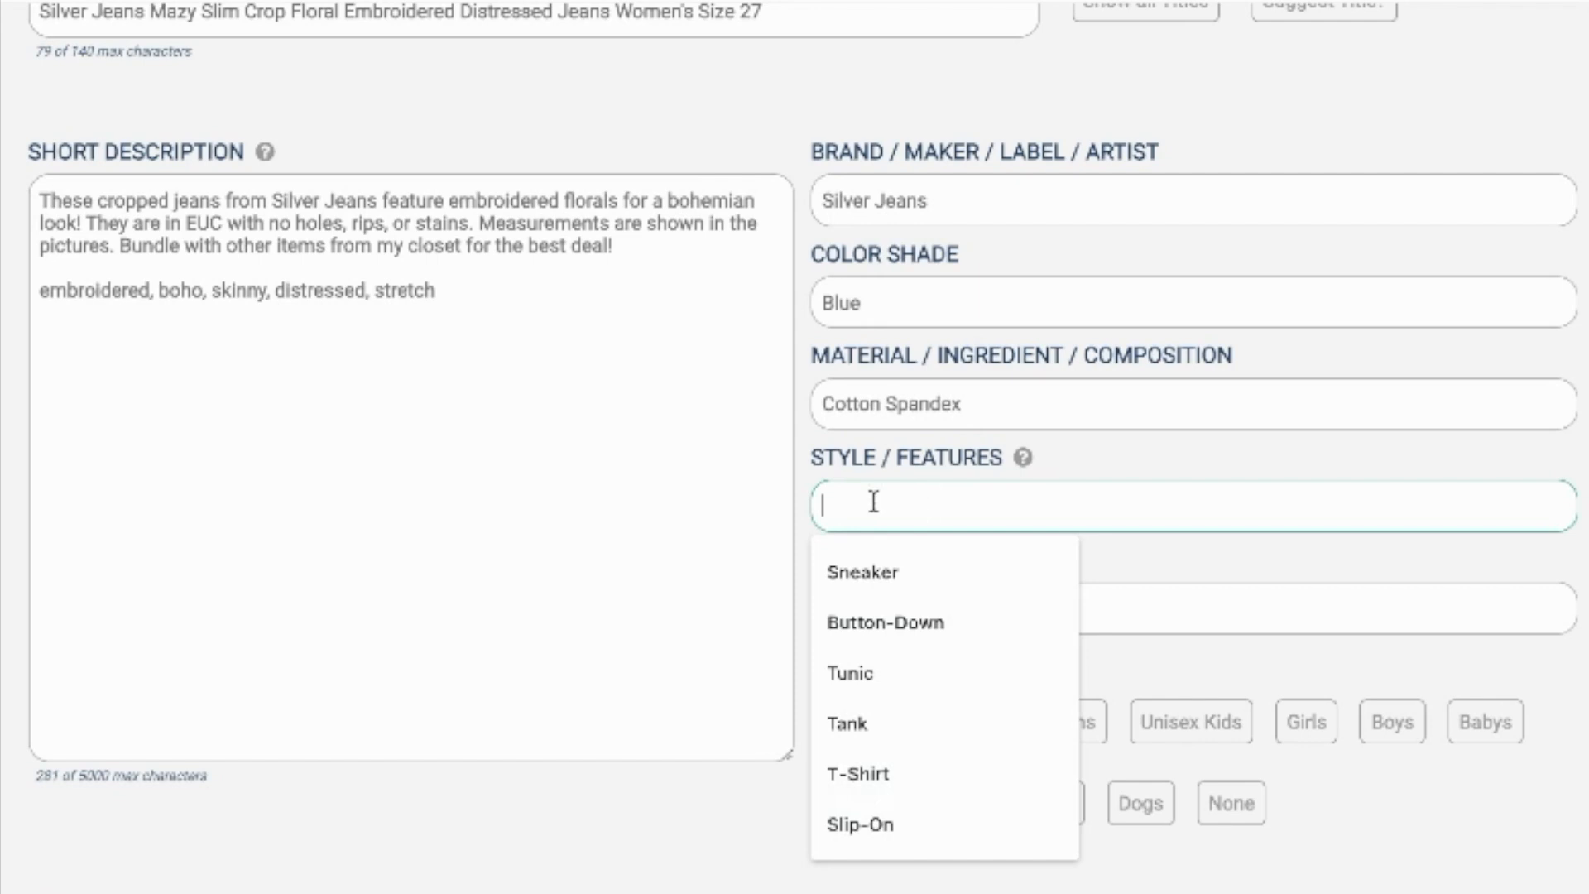
click(696, 555)
click(941, 606)
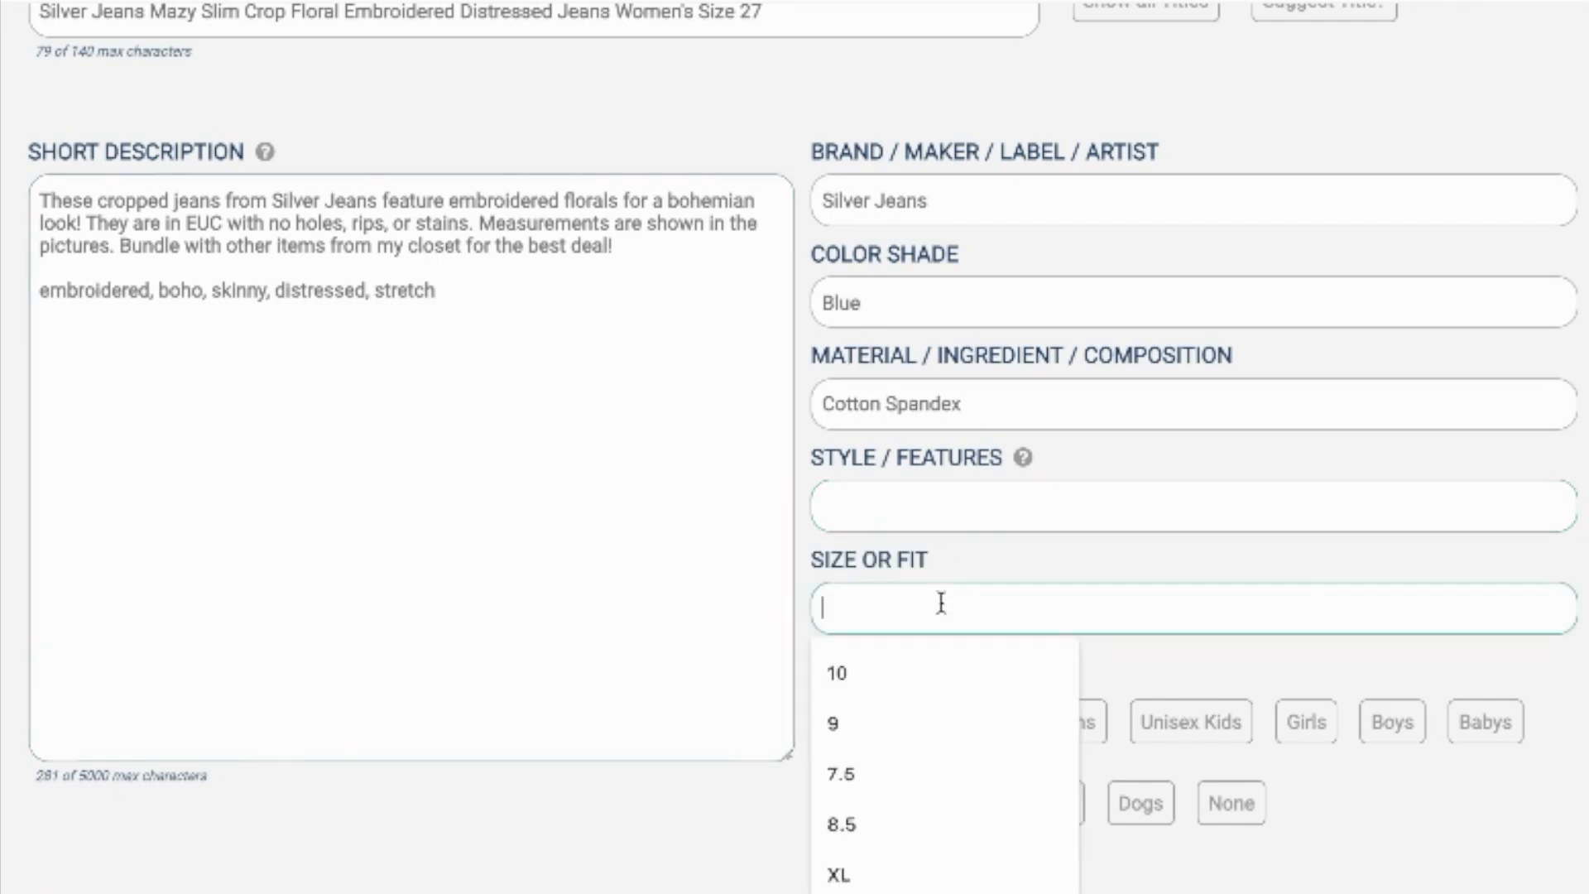
text(27)
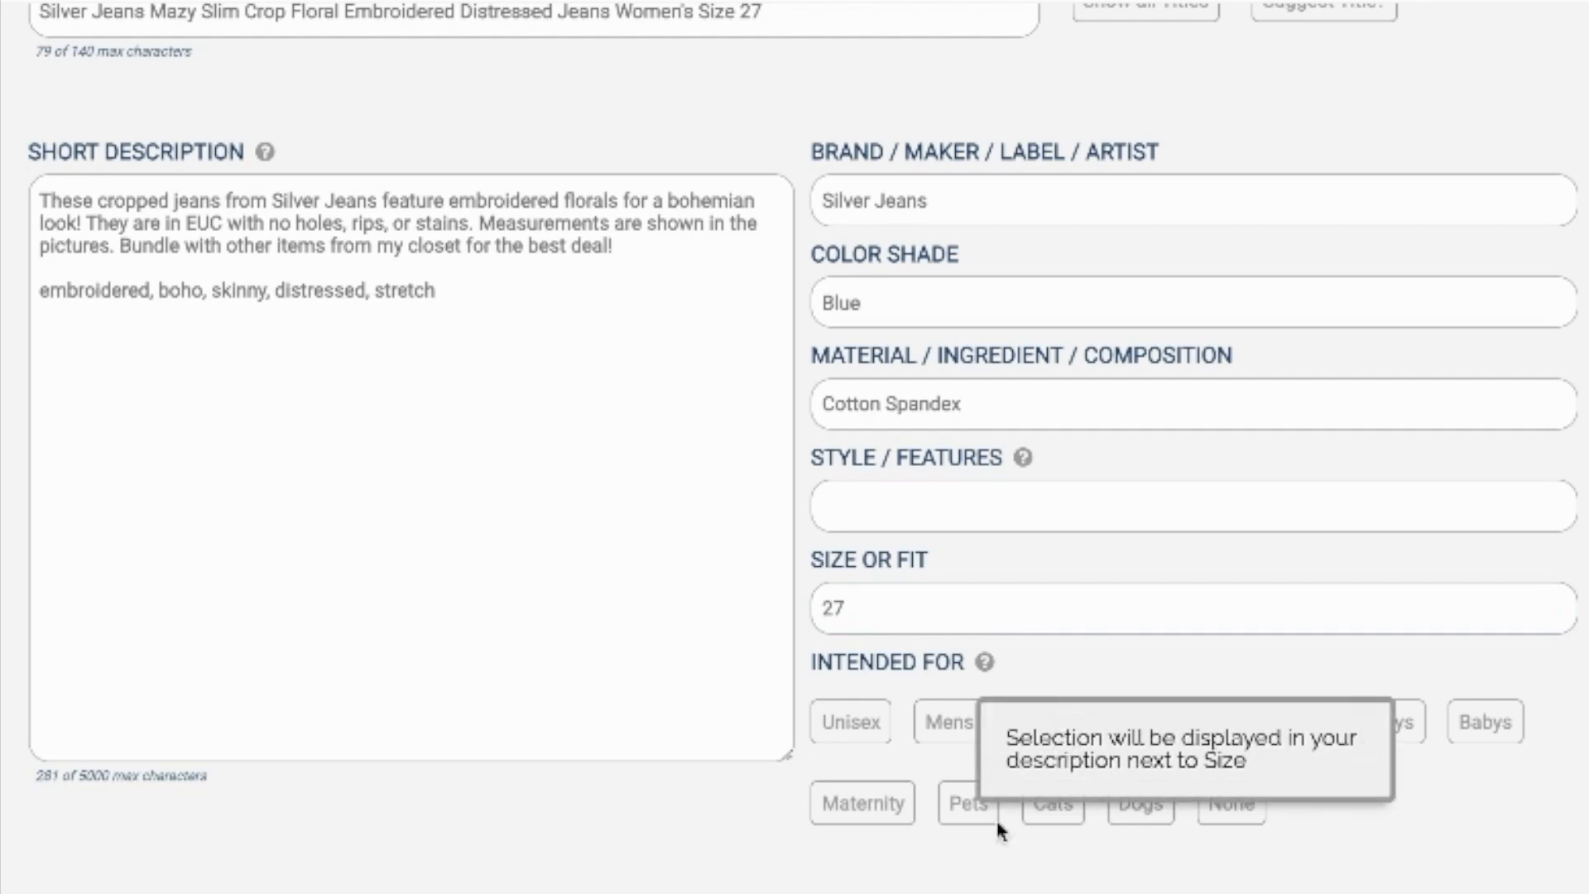
click(1045, 729)
Step: Set the item's condition to Pre-Owned with the pre-owned grade Good
scroll(1041, 724, down, 3)
scroll(1041, 725, down, 2)
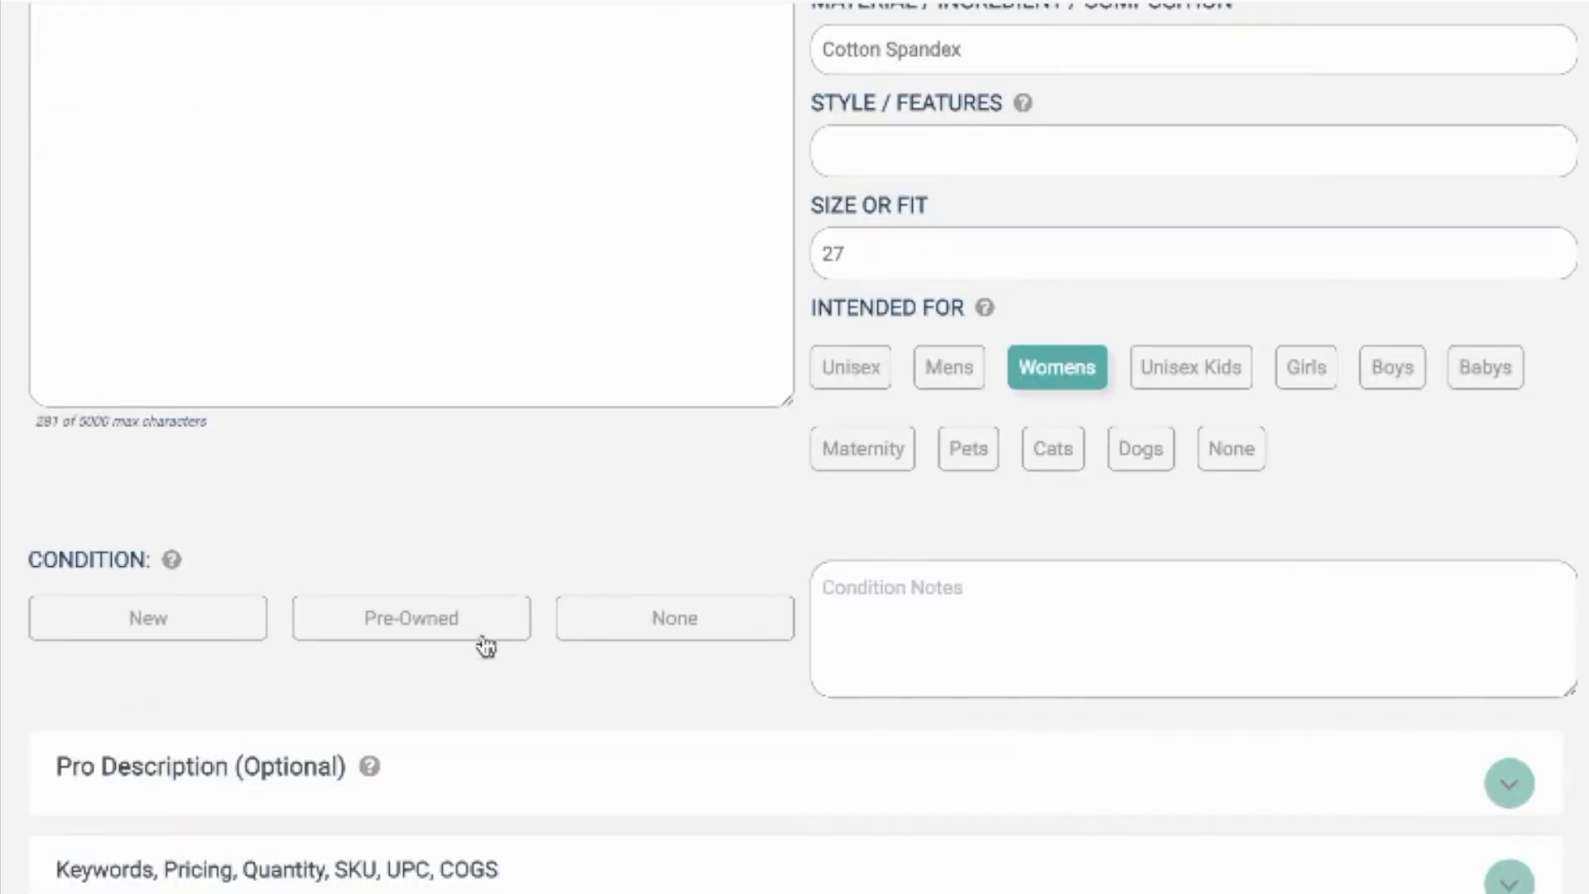
click(483, 635)
click(310, 727)
scroll(573, 864, down, 2)
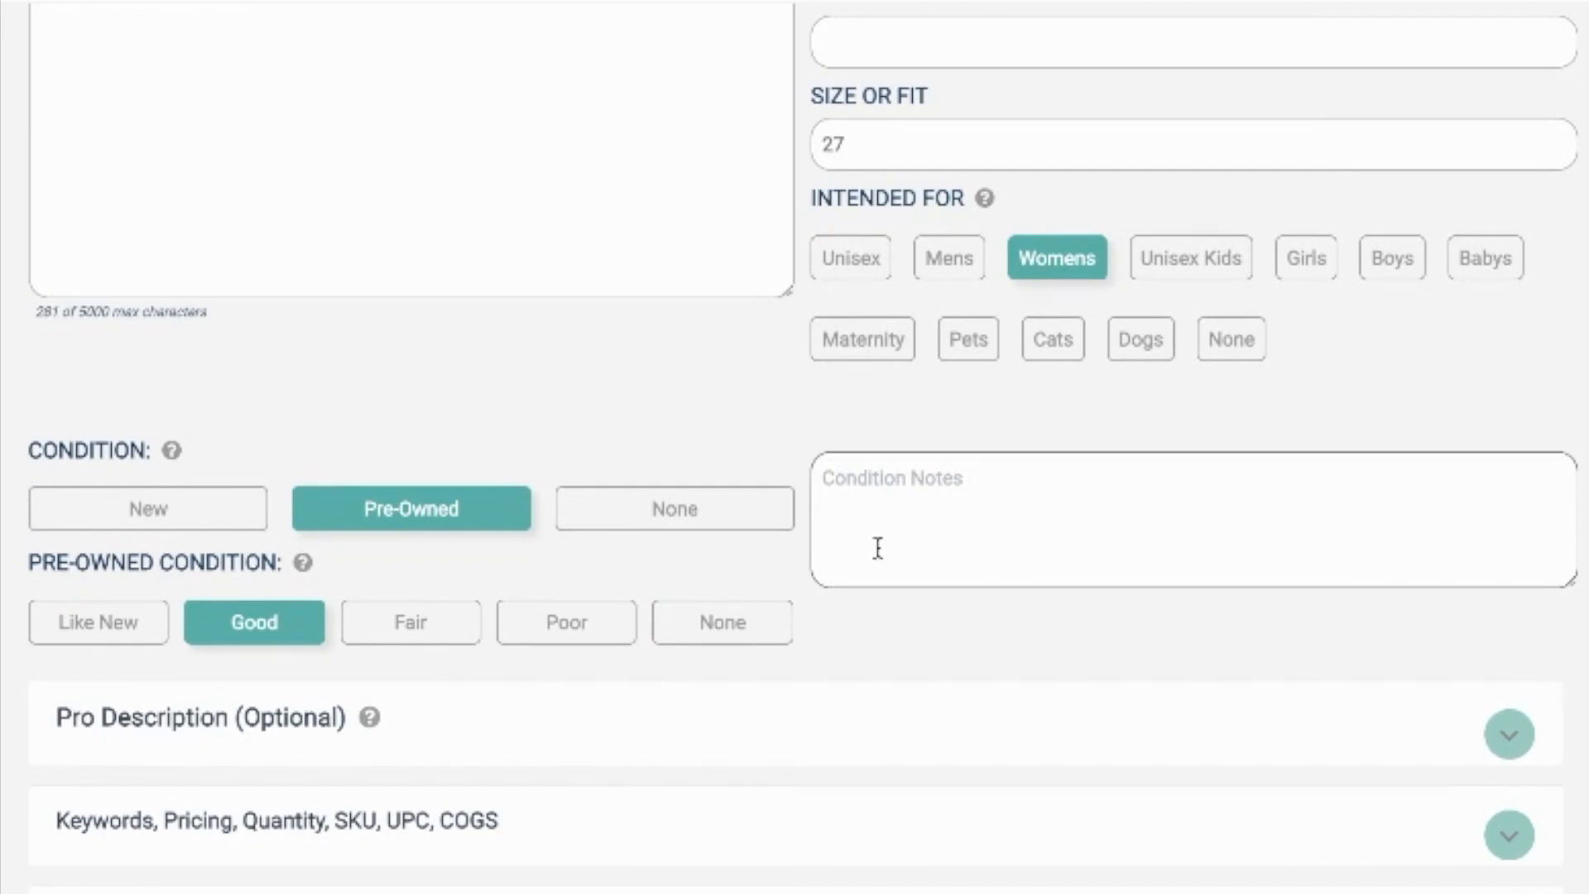
Step: In the optional Pro Description, set the pattern or texture to Floral and the care to Machine Wash
scroll(1008, 568, up, 9)
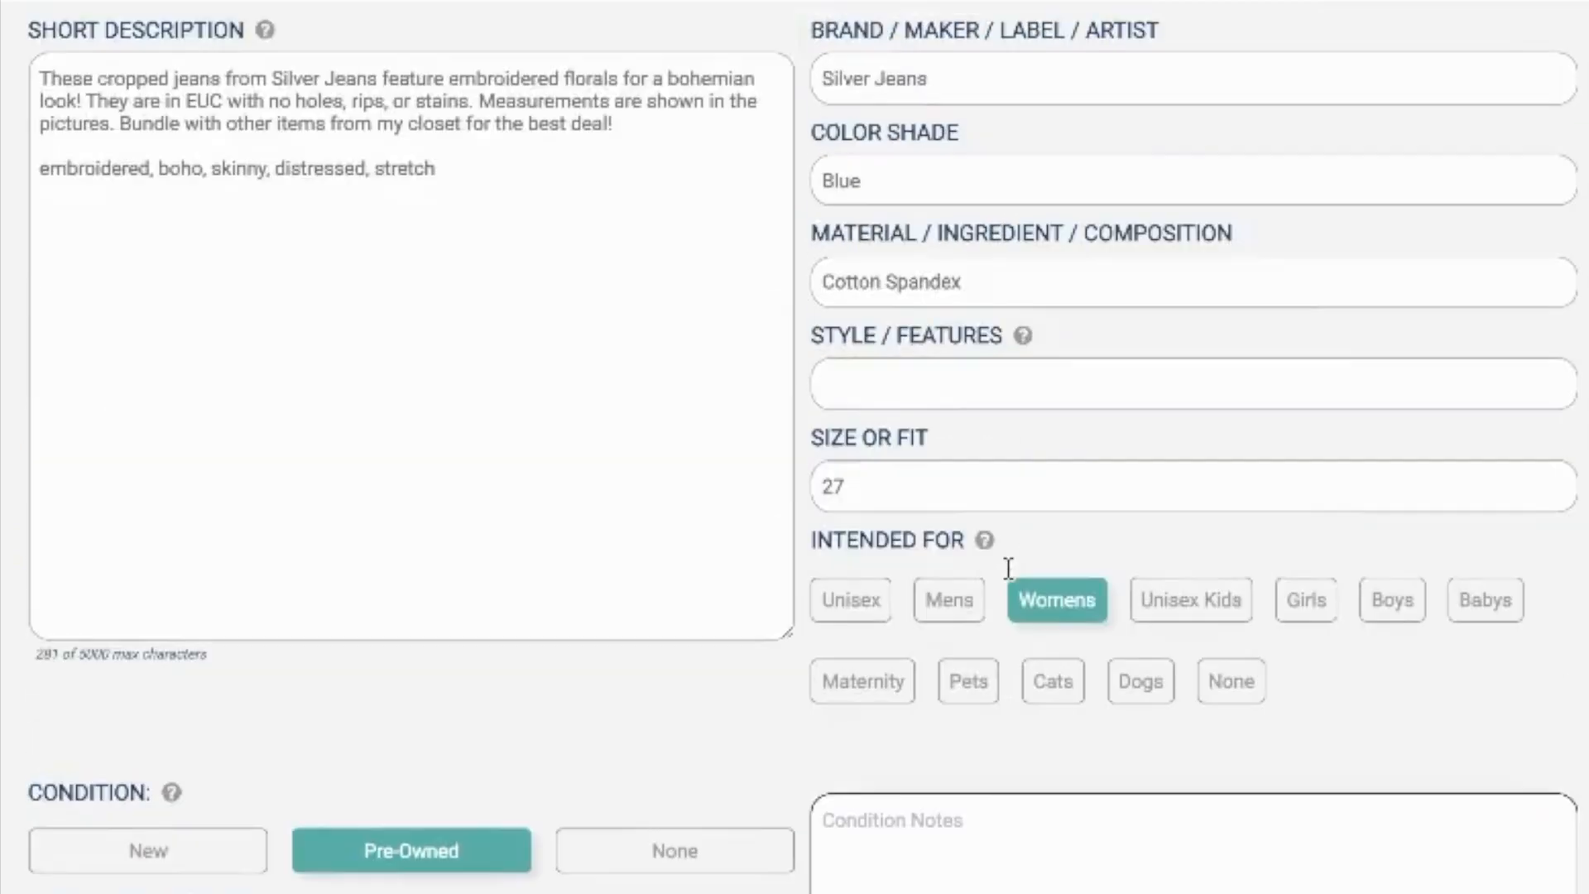
scroll(1009, 568, down, 14)
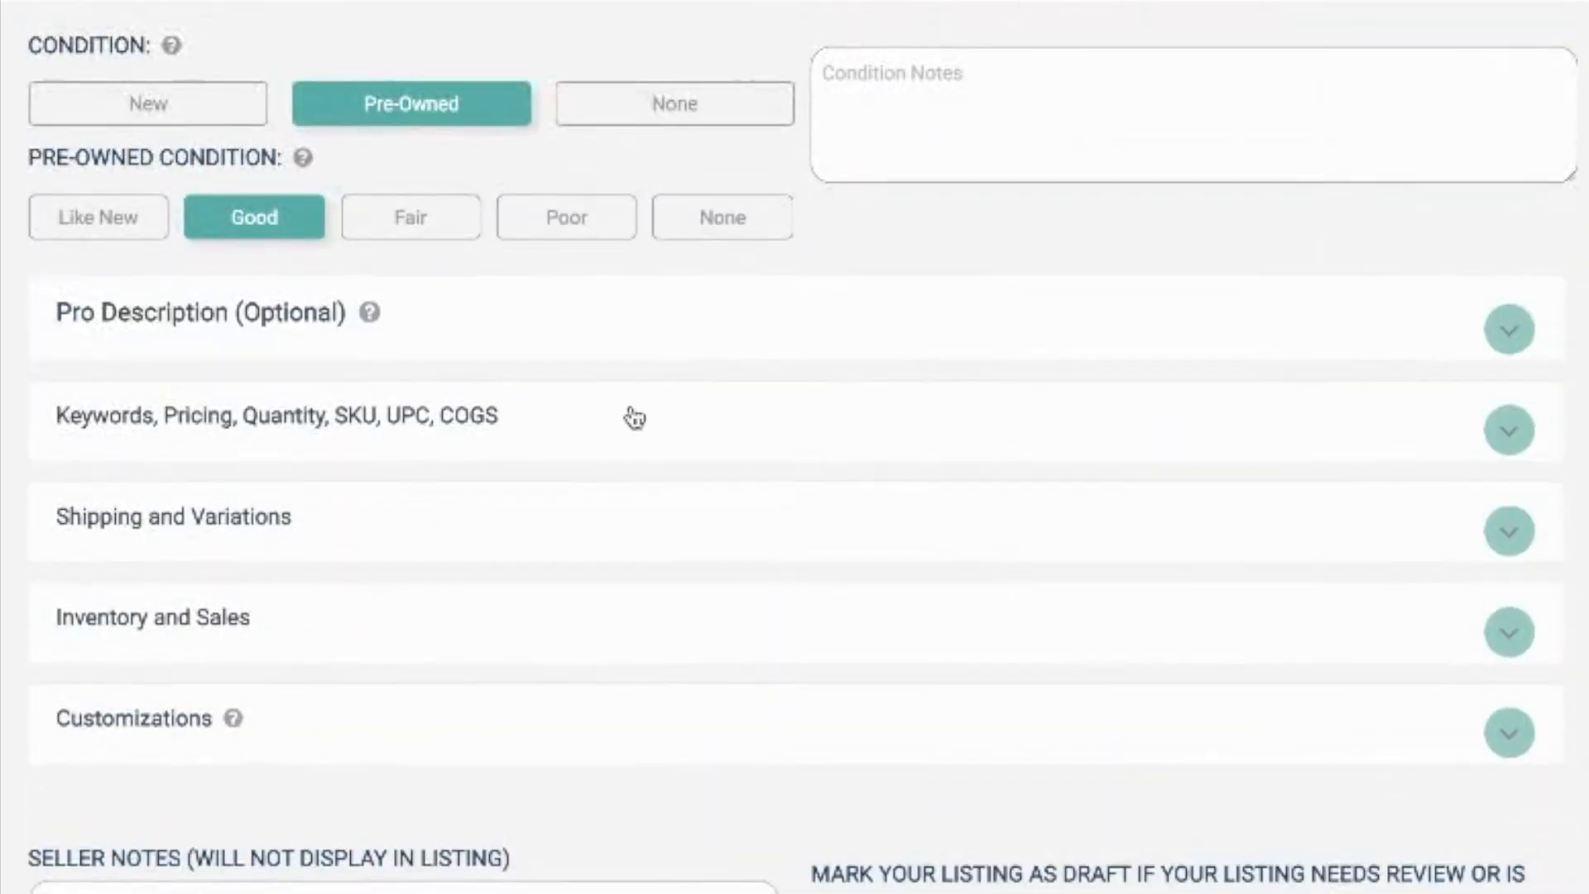
click(596, 315)
click(885, 560)
text(Floral)
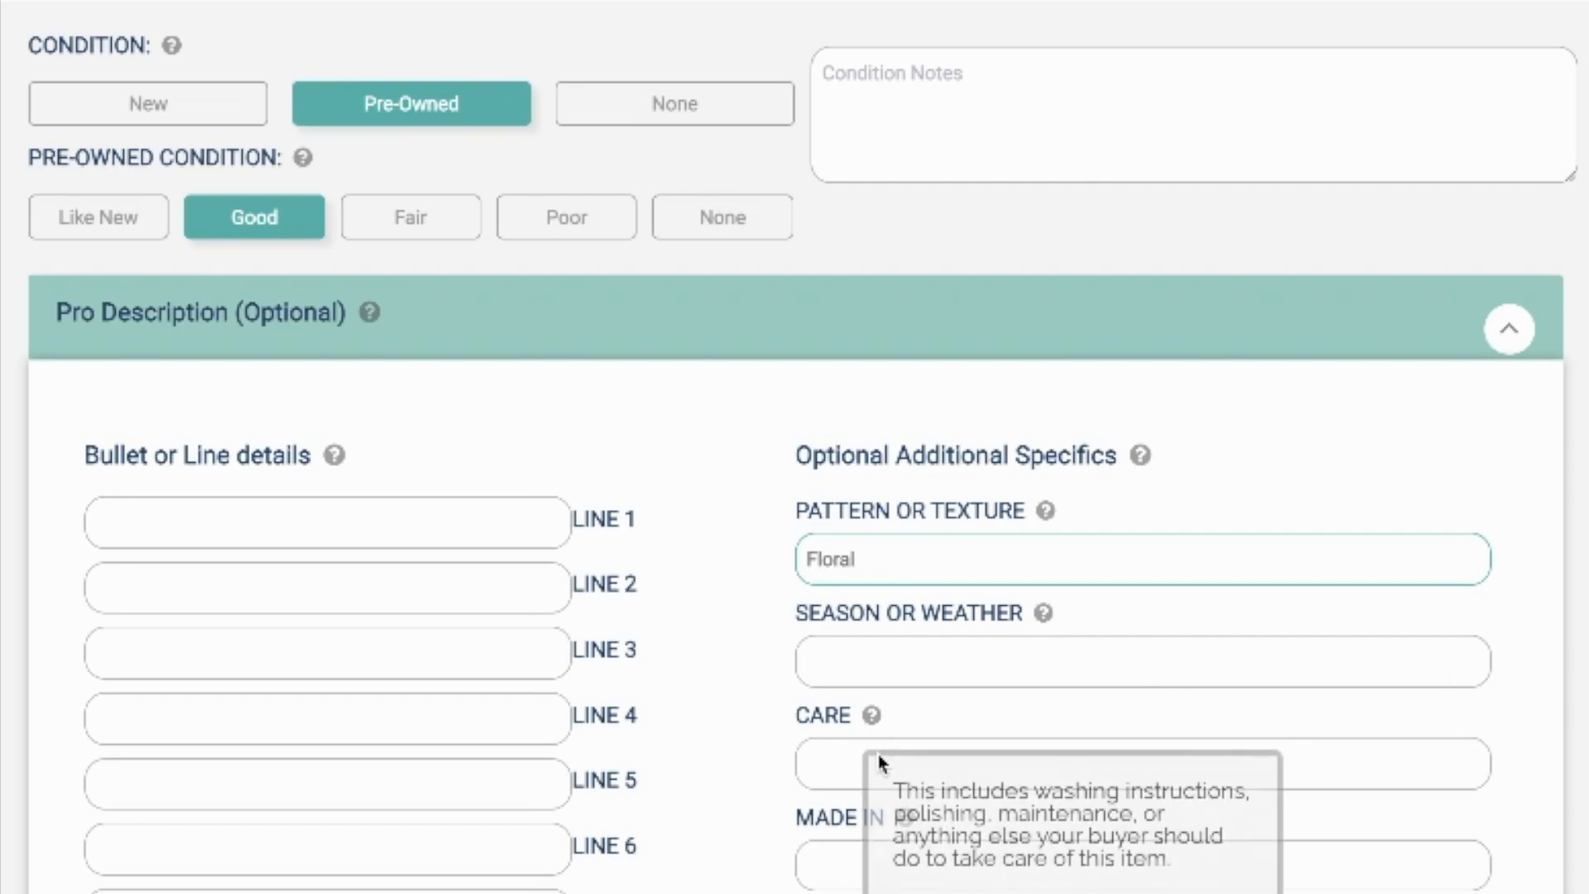
click(819, 765)
text(Machine Wash)
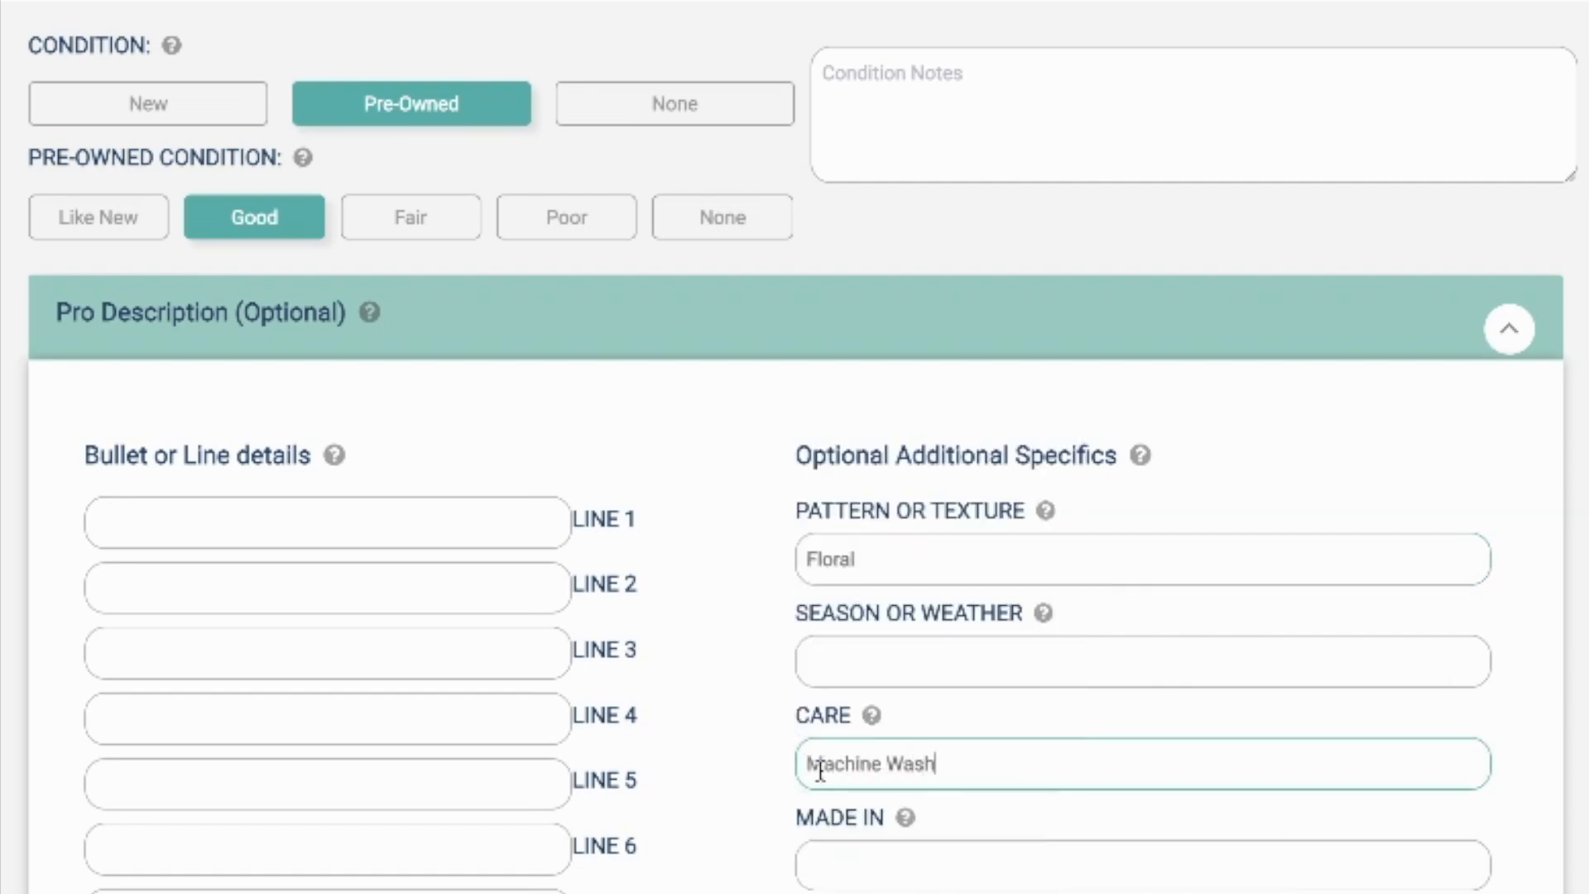
Step: Check the country of origin on the size tag photo and fill in Made In as China
scroll(819, 763, up, 20)
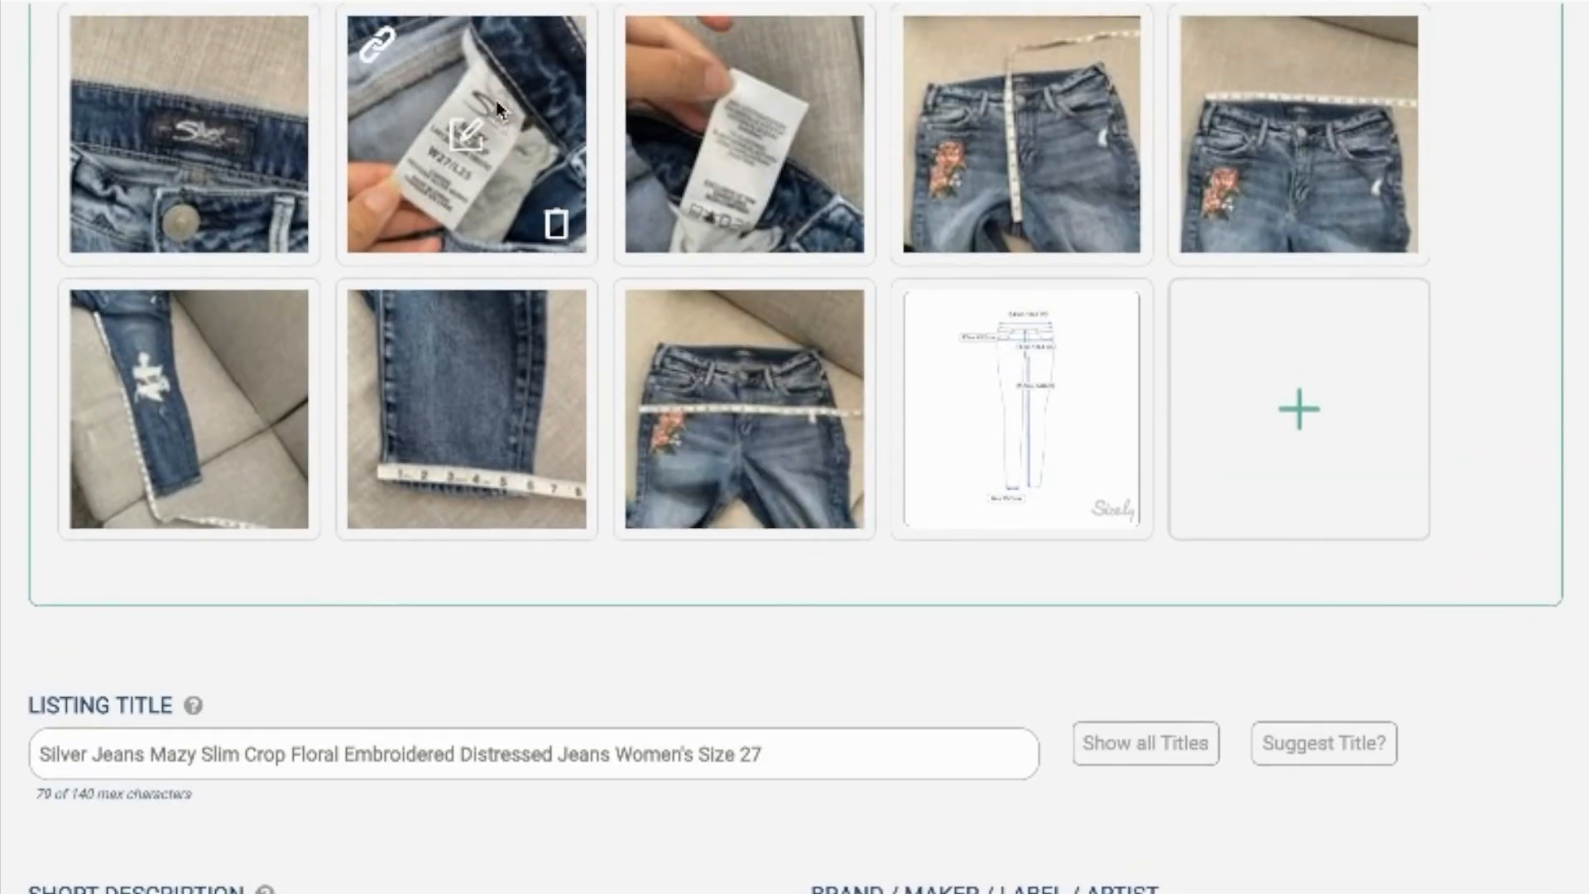
click(379, 52)
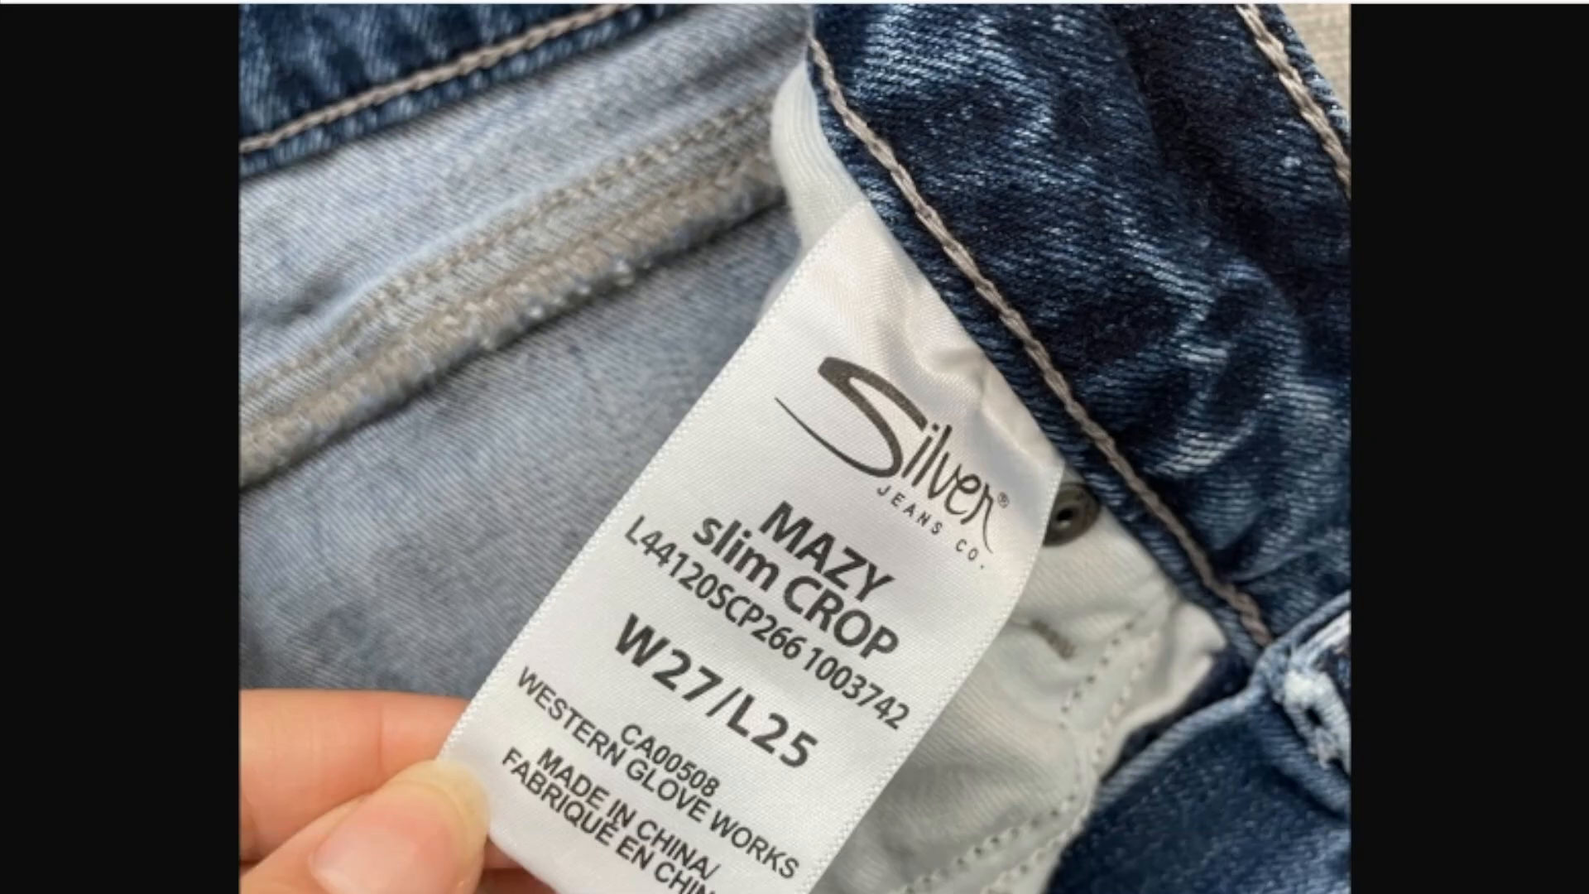
click(1024, 1)
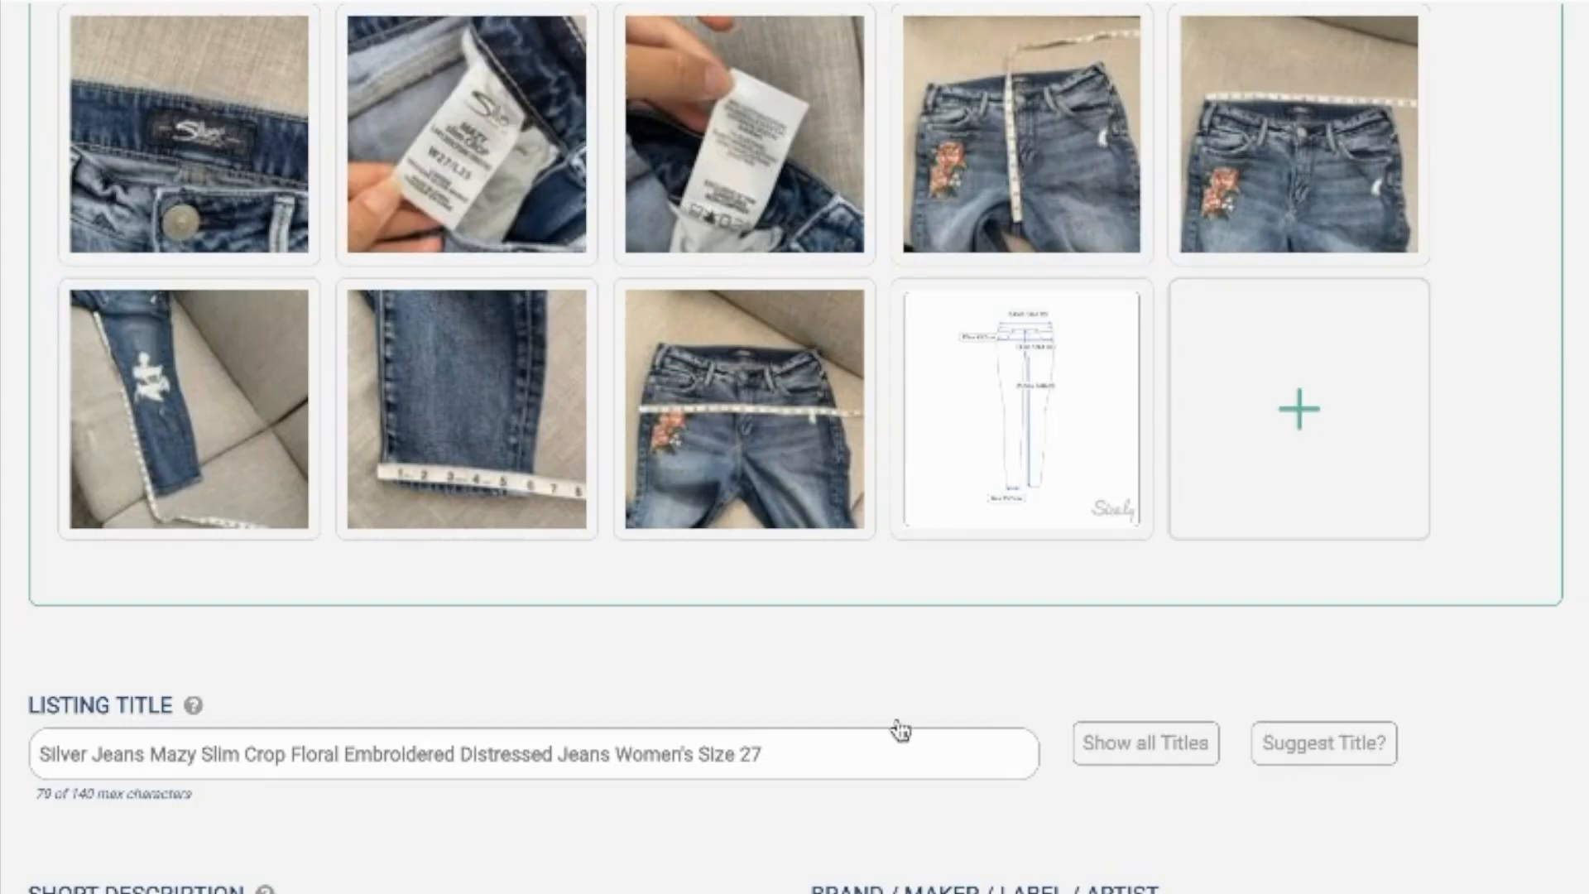
scroll(897, 728, down, 20)
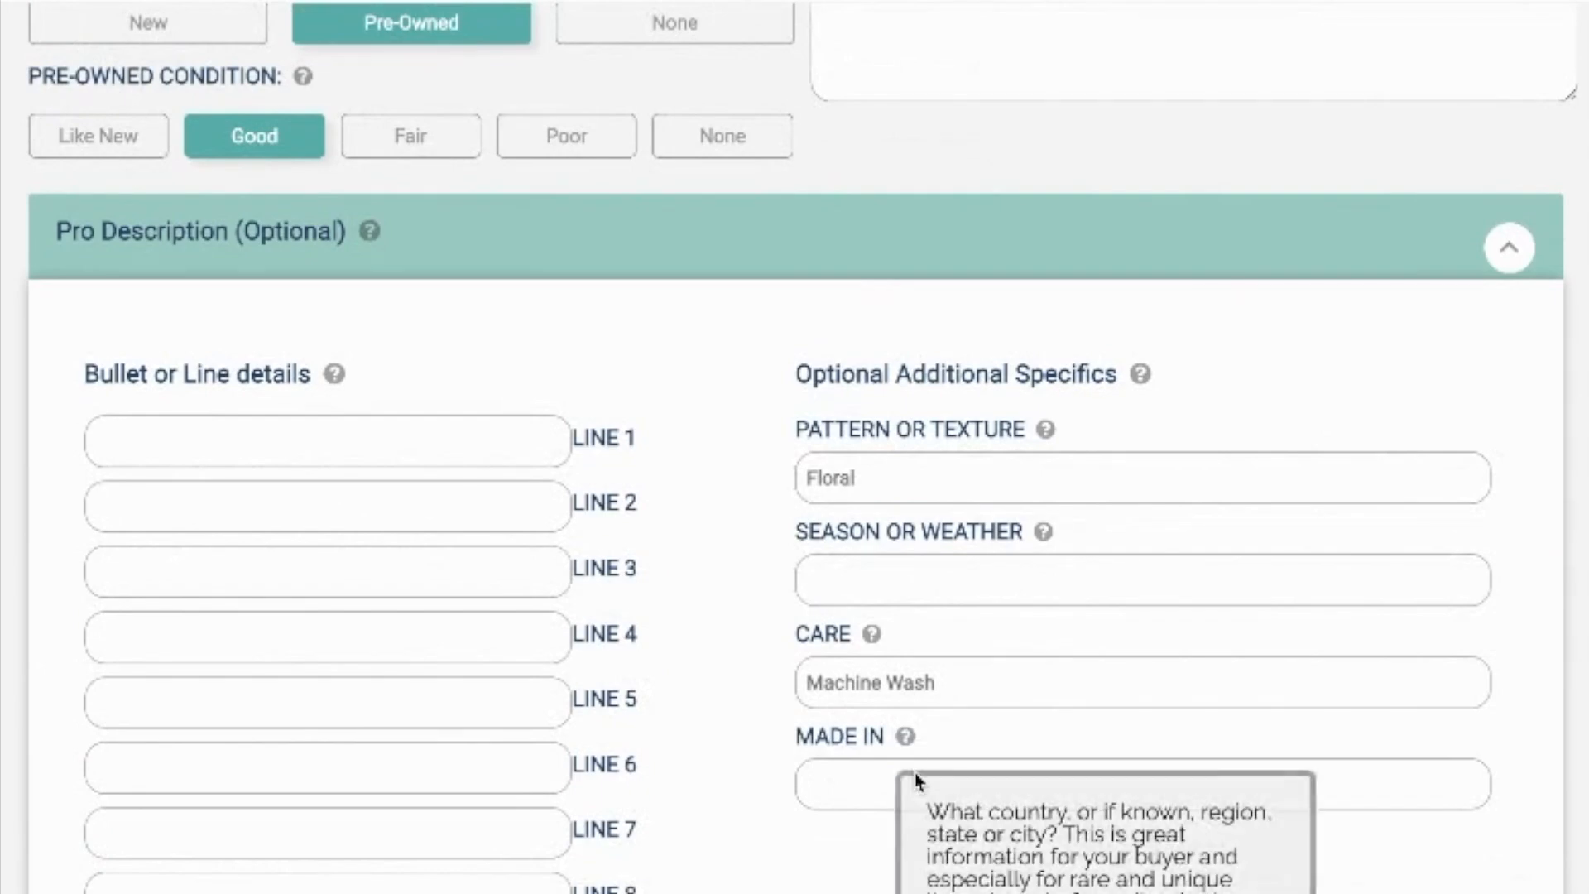
click(877, 770)
text(CH)
key(Down)
key(Return)
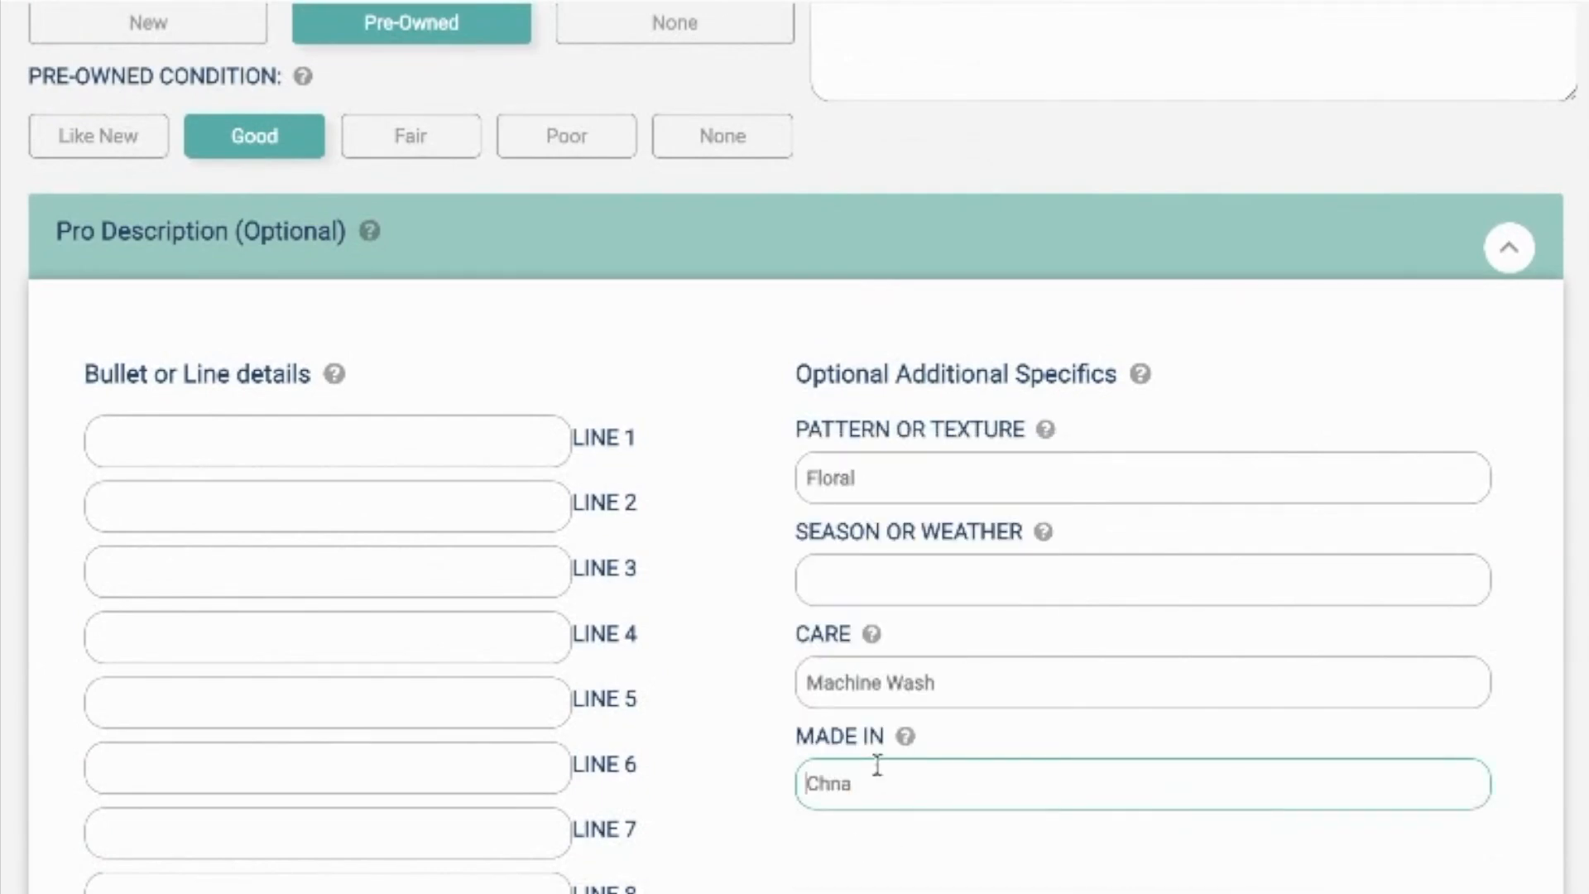
click(827, 785)
text(i)
Step: Paste the copied line "embroidered, boho, skinny, distressed, stretch" into the listing's keywords or tags
scroll(828, 787, down, 8)
scroll(829, 787, down, 7)
scroll(832, 797, up, 2)
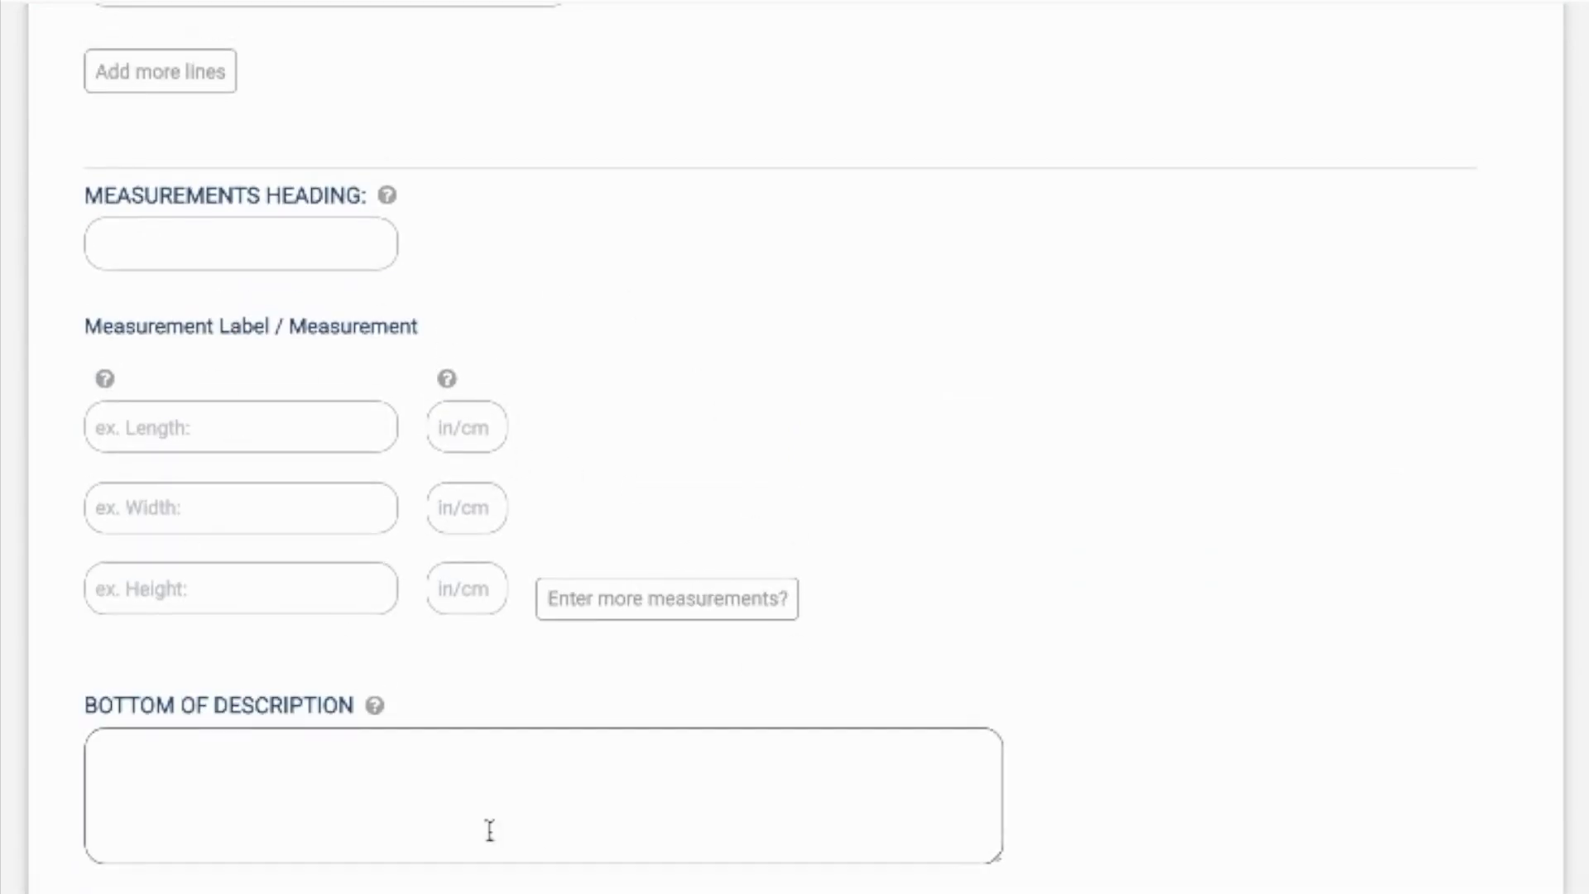
scroll(1117, 479, up, 1)
scroll(1117, 480, up, 4)
scroll(1118, 481, down, 11)
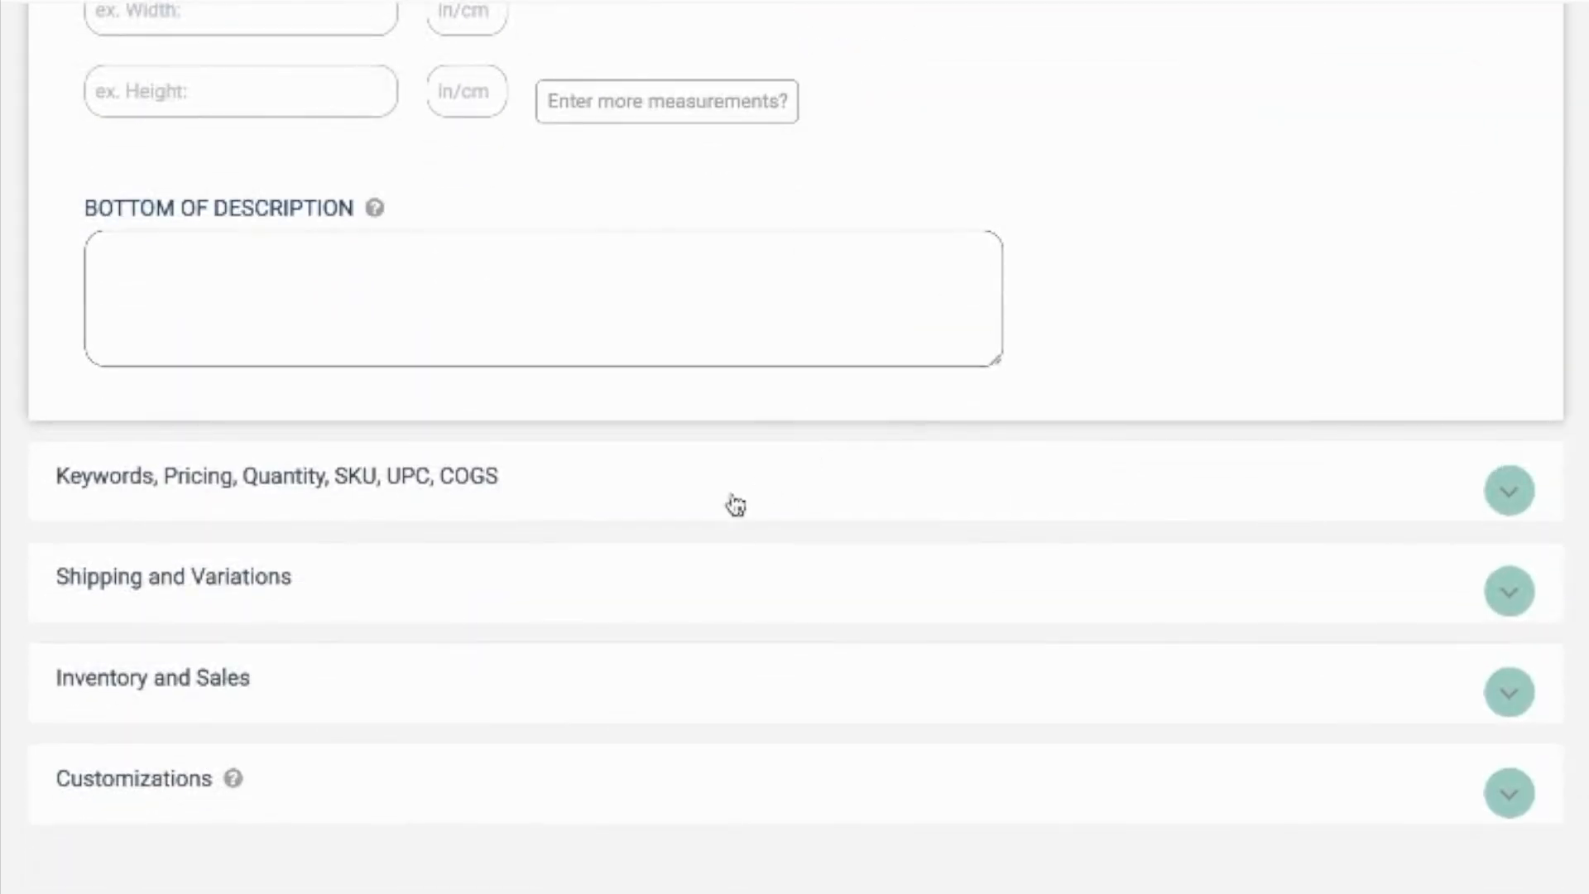
click(657, 495)
scroll(656, 500, down, 3)
mouse_move(880, 617)
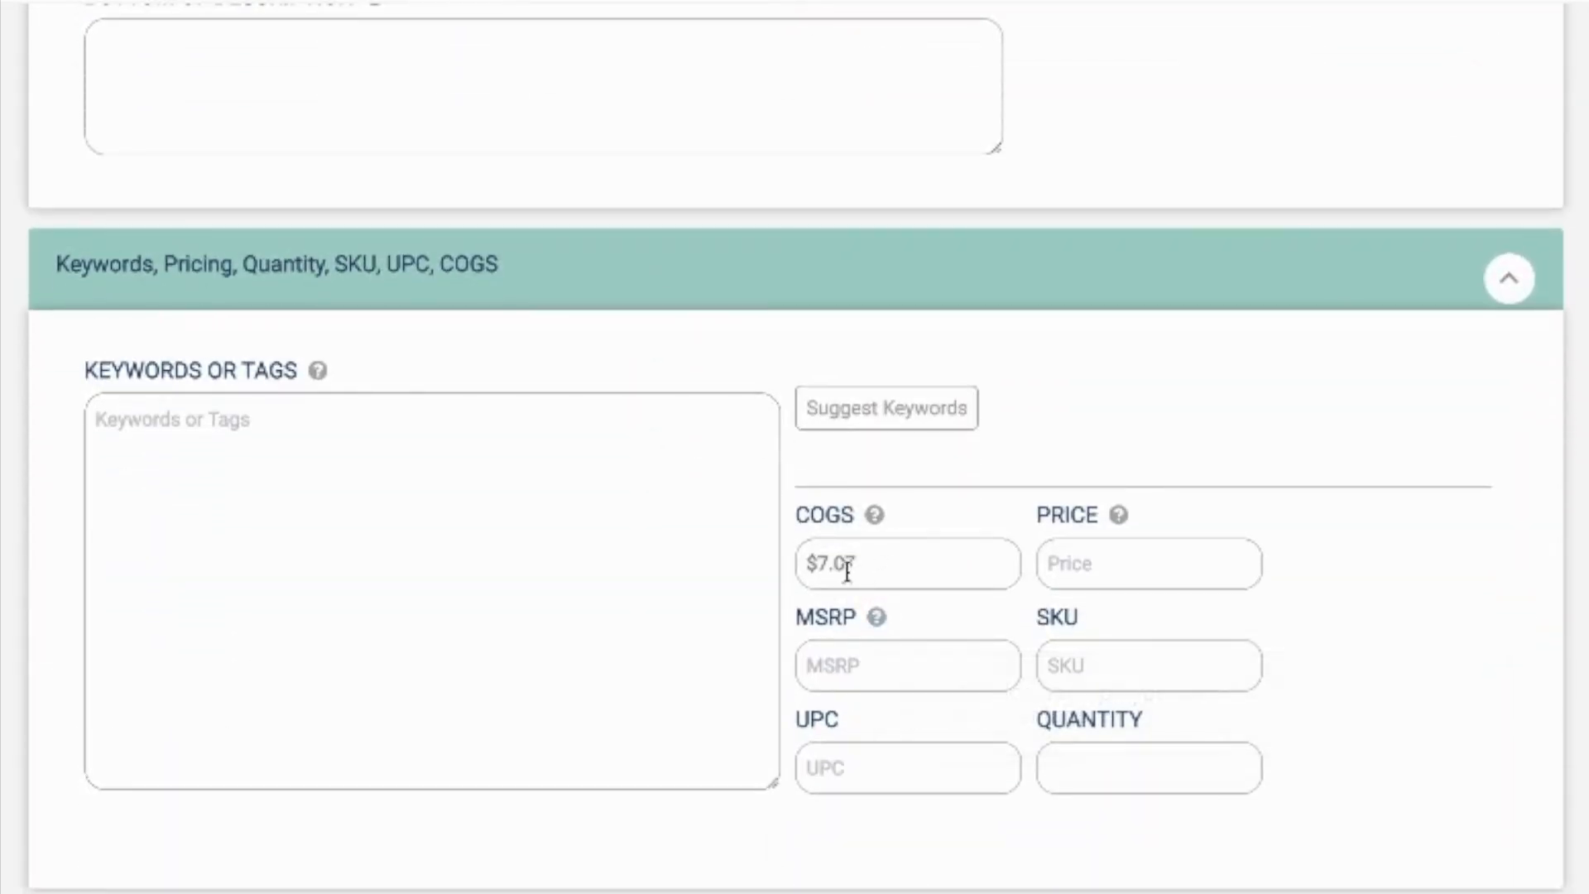
click(333, 486)
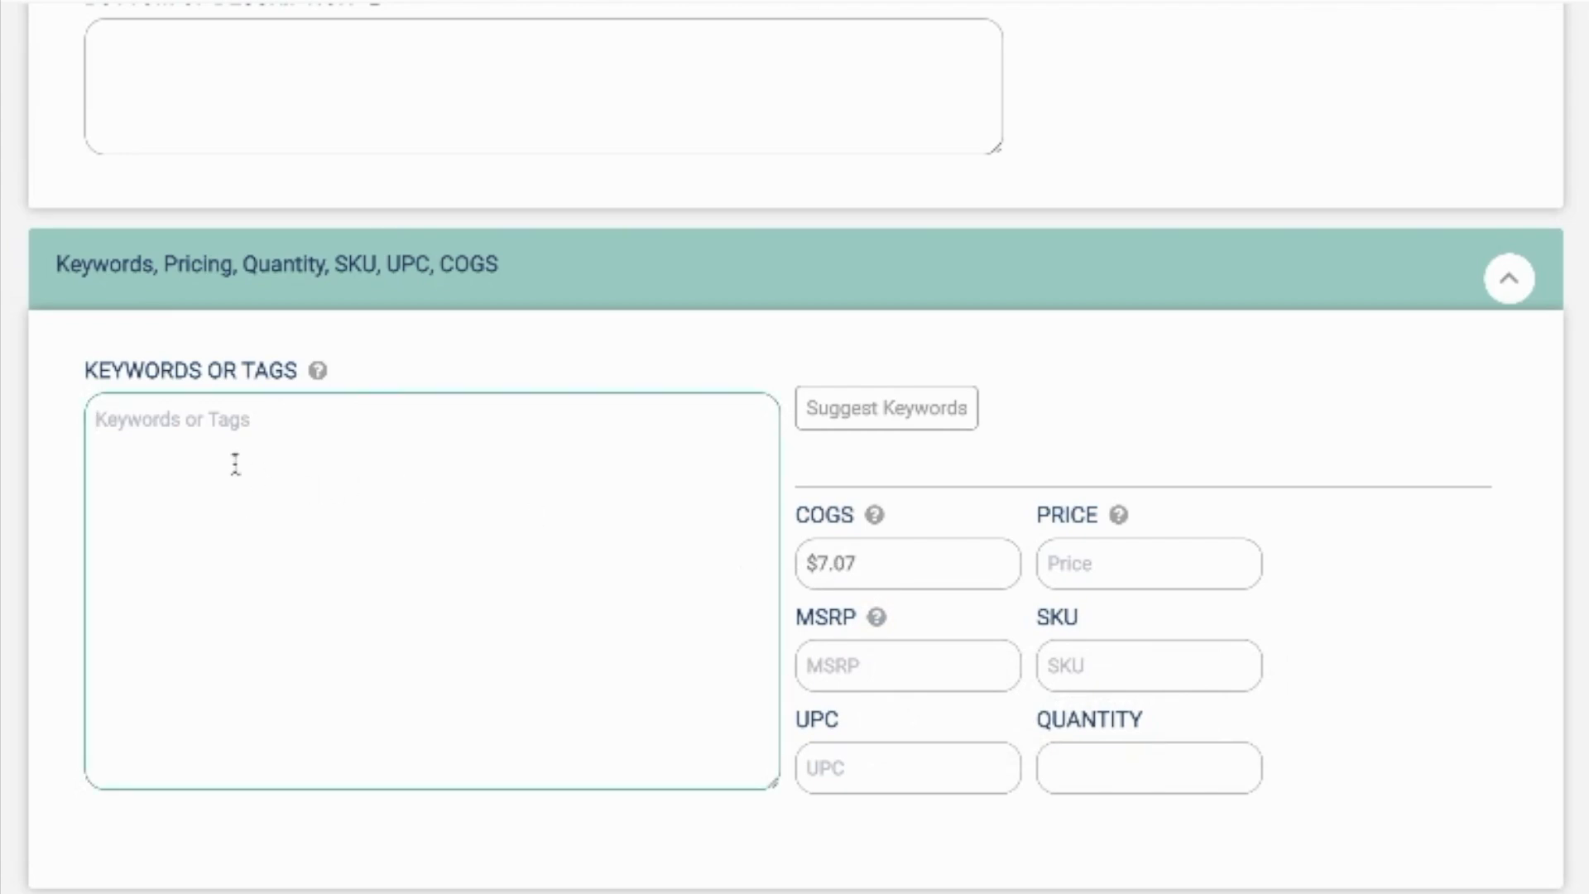
key(ctrl+v)
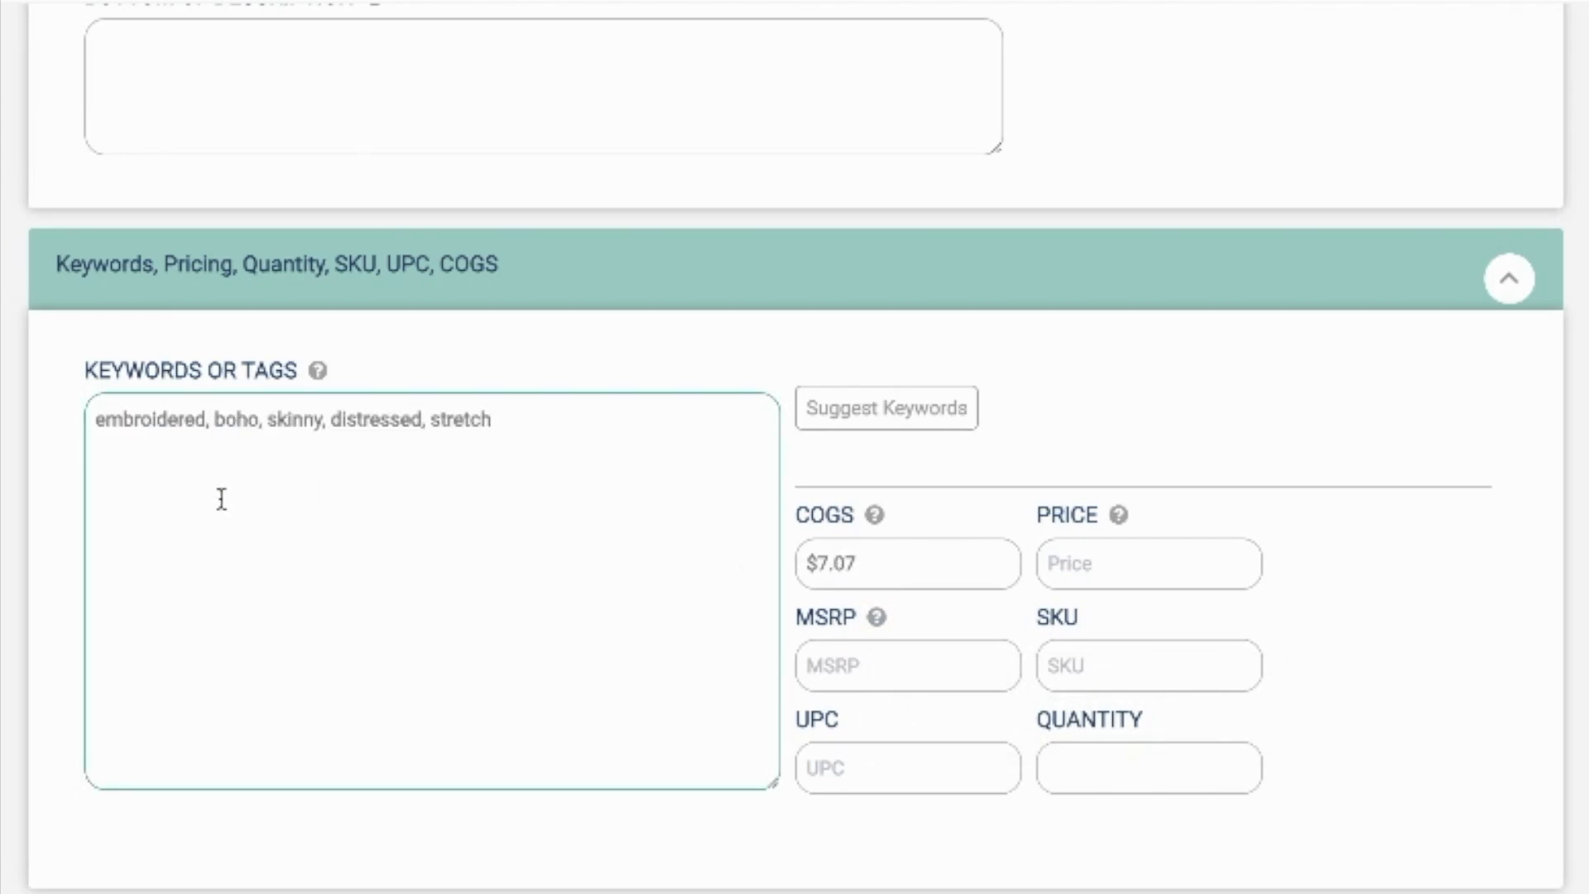
Step: Compare the pasted keywords with the keyword line in the short description
scroll(221, 498, up, 15)
scroll(292, 291, up, 2)
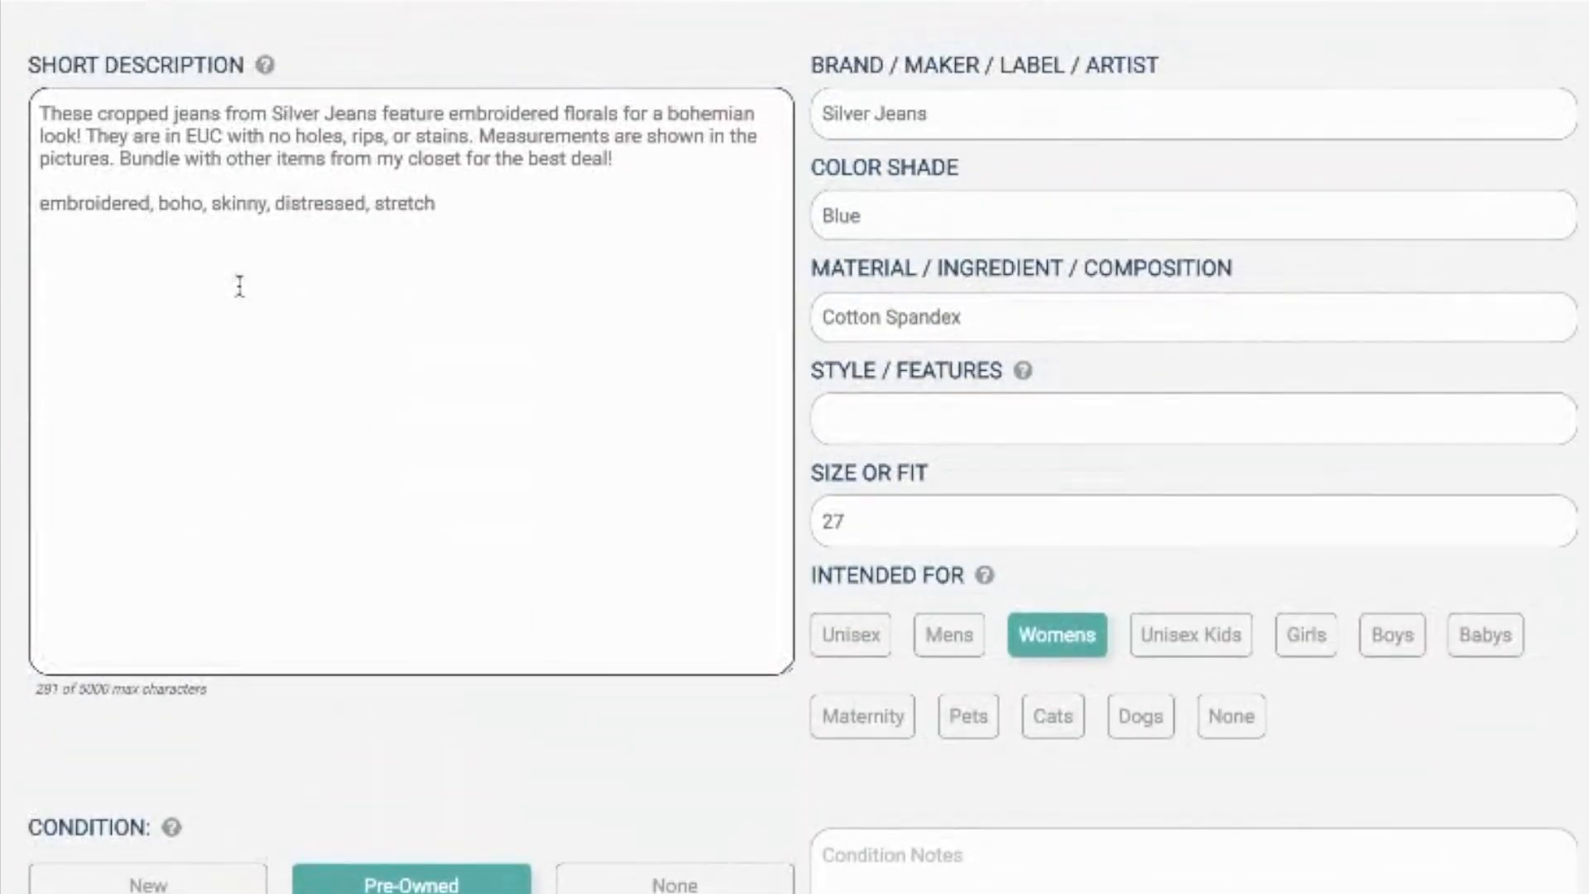
scroll(259, 358, down, 15)
scroll(259, 365, down, 10)
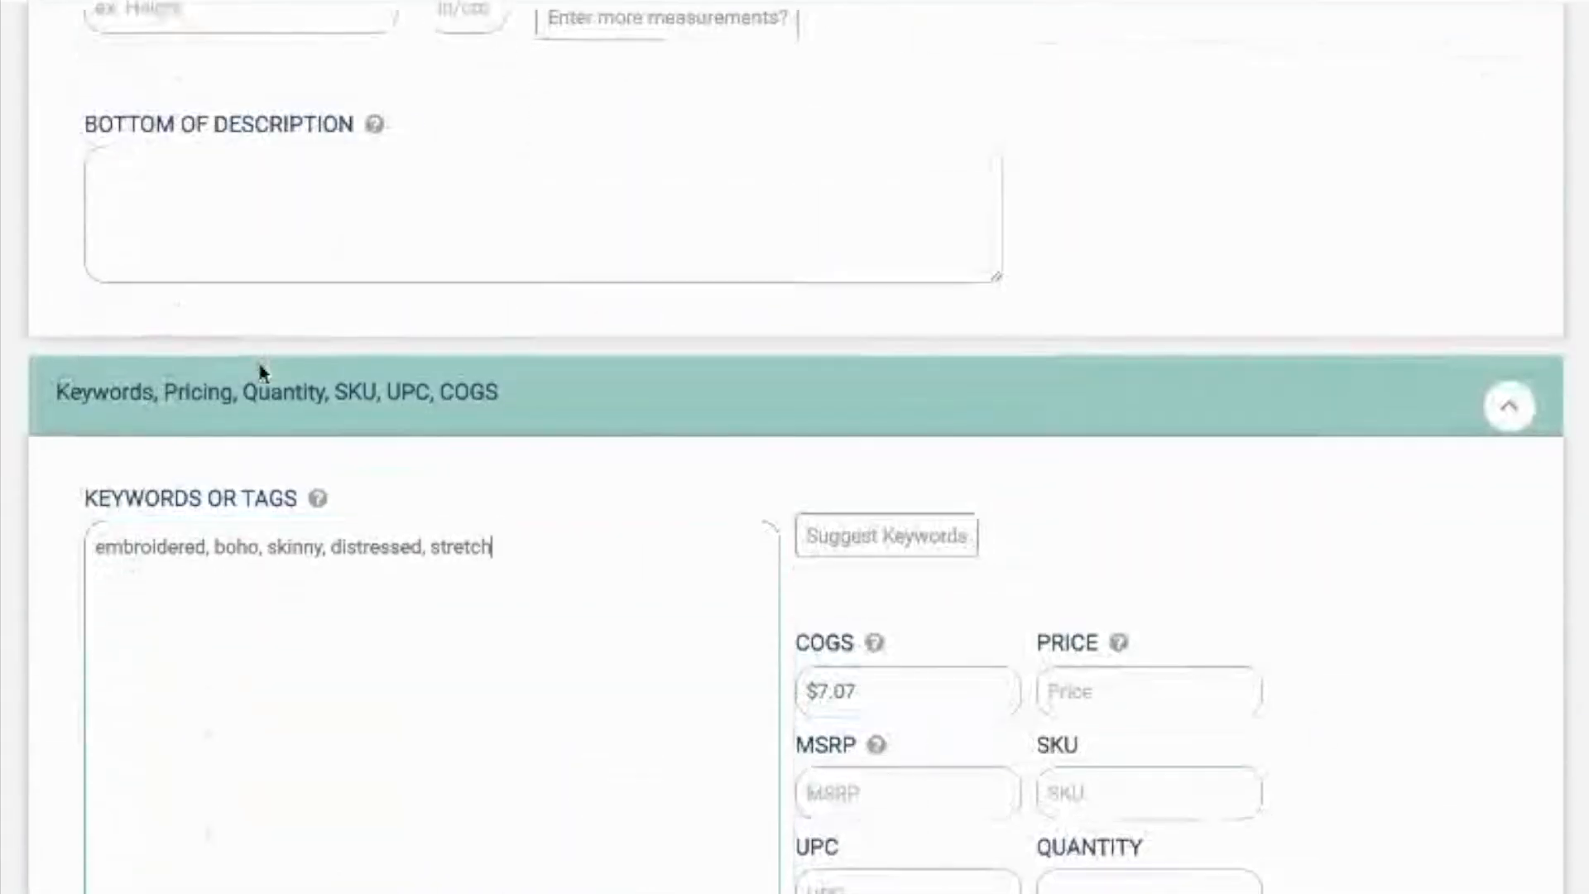
drag(525, 363, 97, 363)
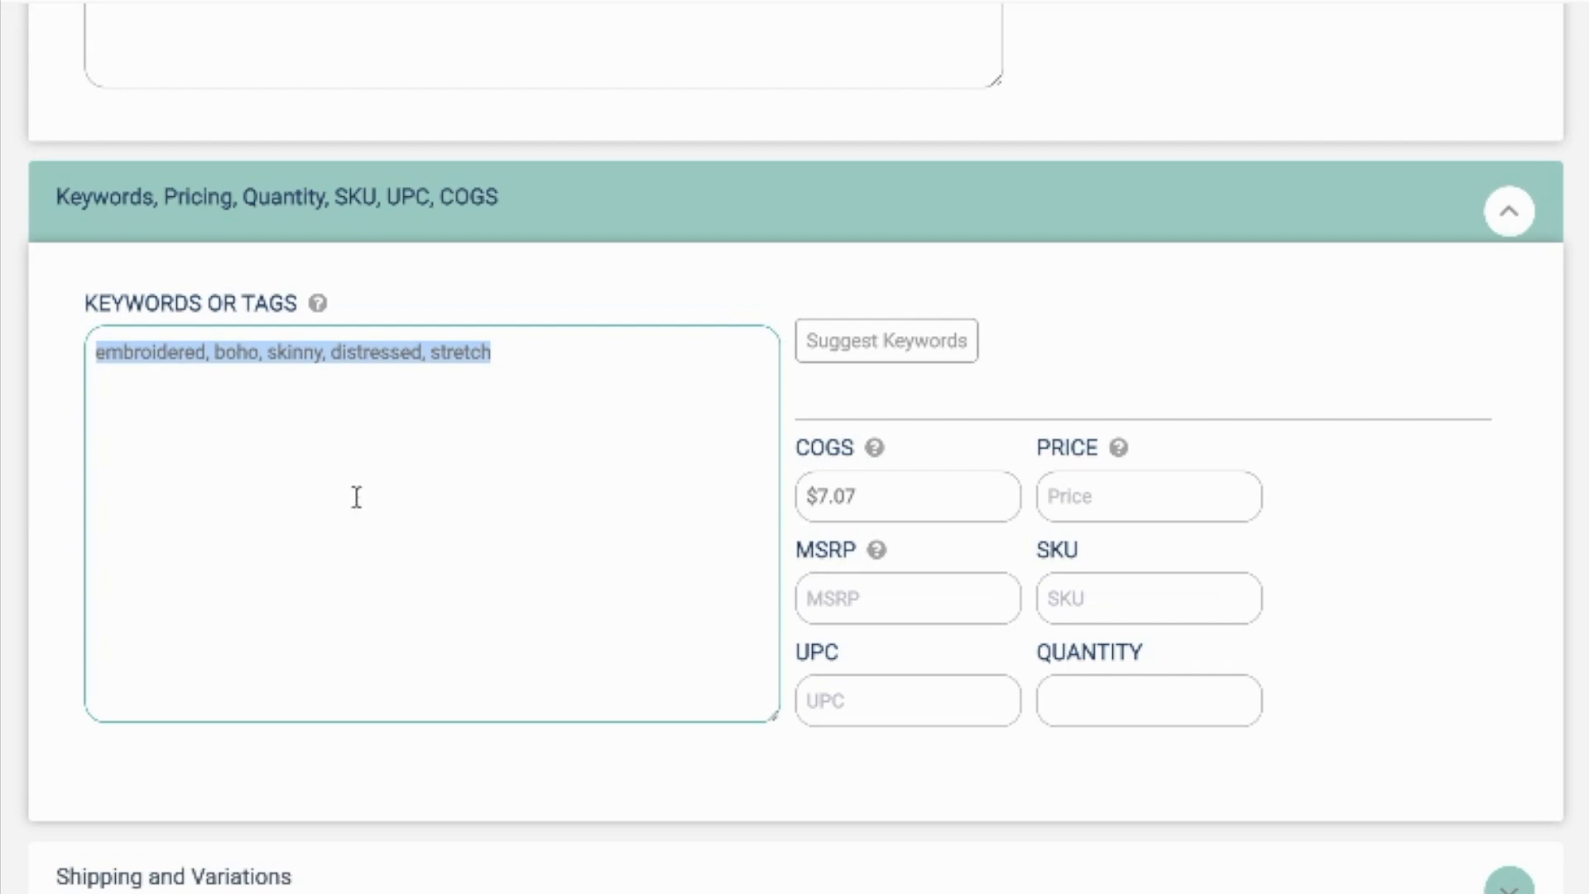
click(571, 469)
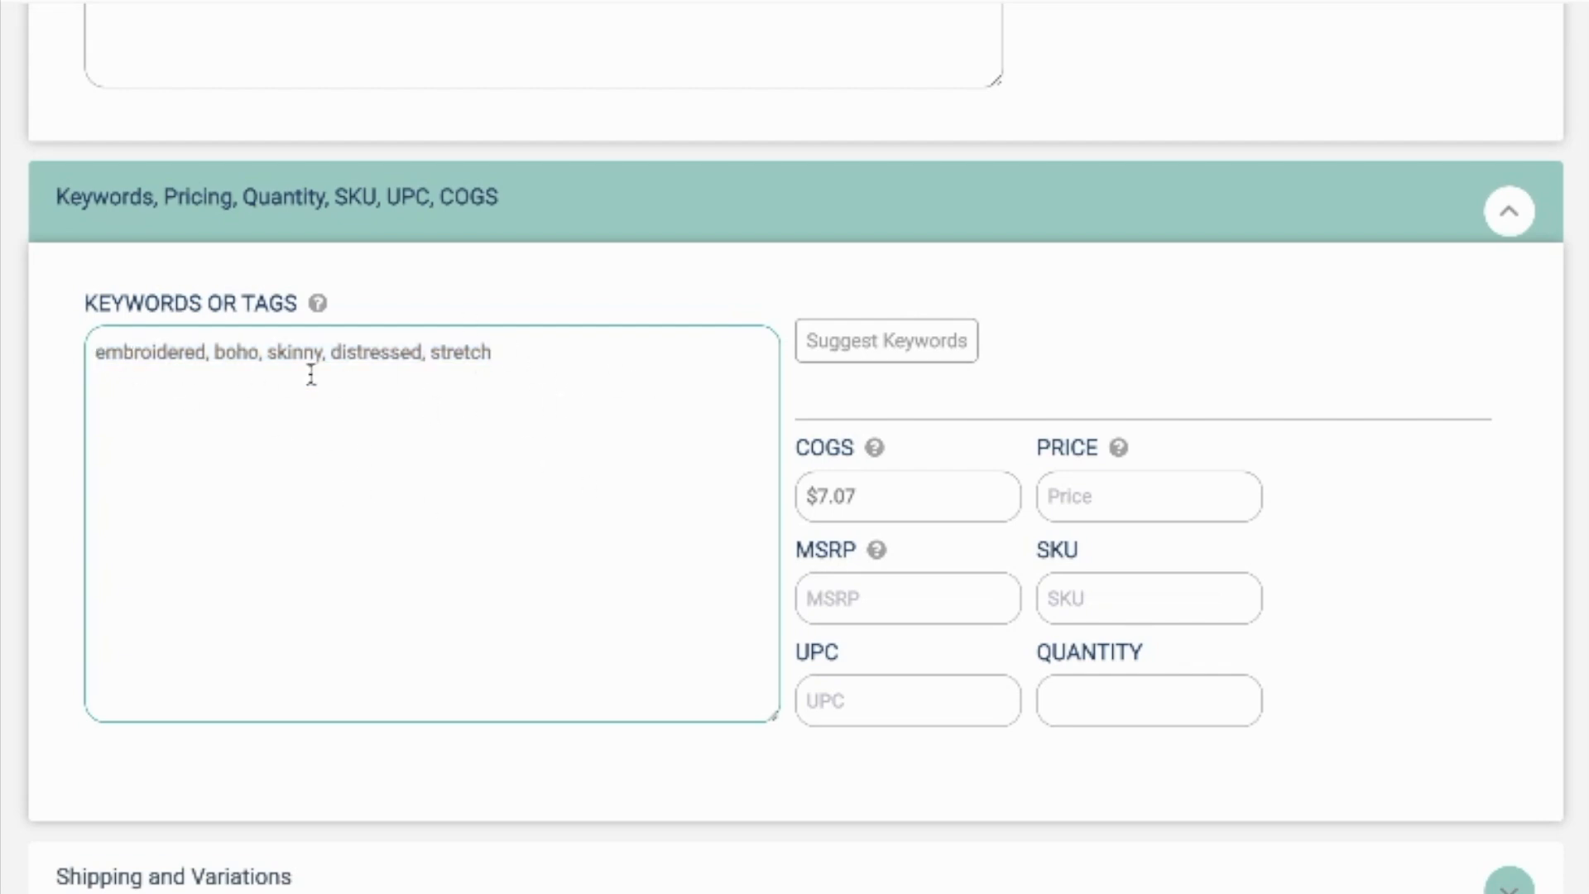
Step: Set the listing's price to $40.00 and its SKU to 299
click(1199, 524)
click(1168, 504)
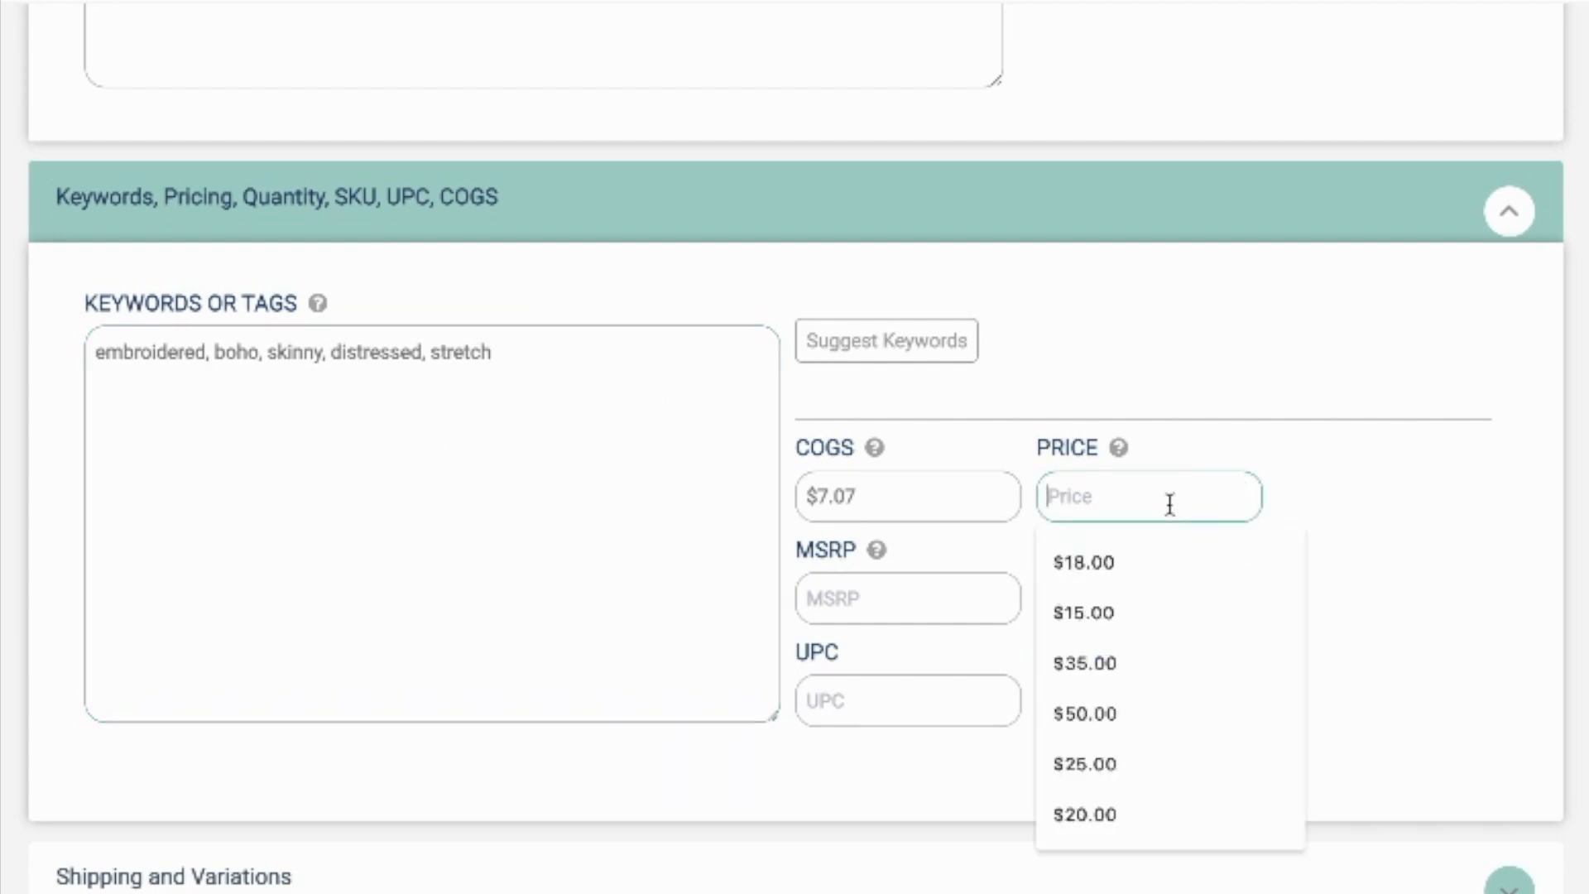
text(40)
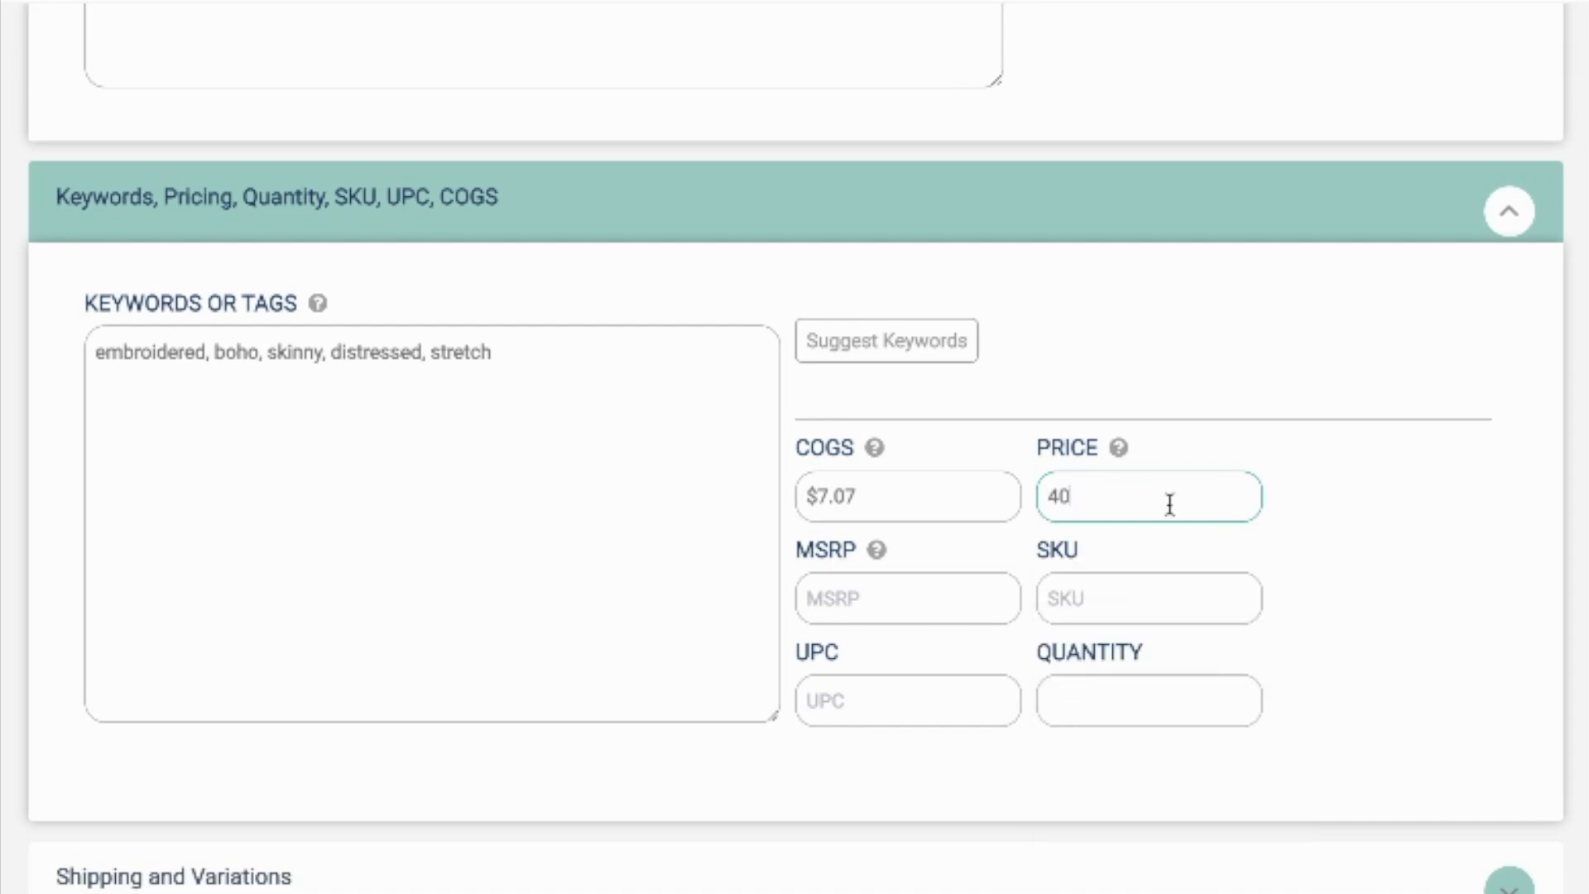
click(1096, 596)
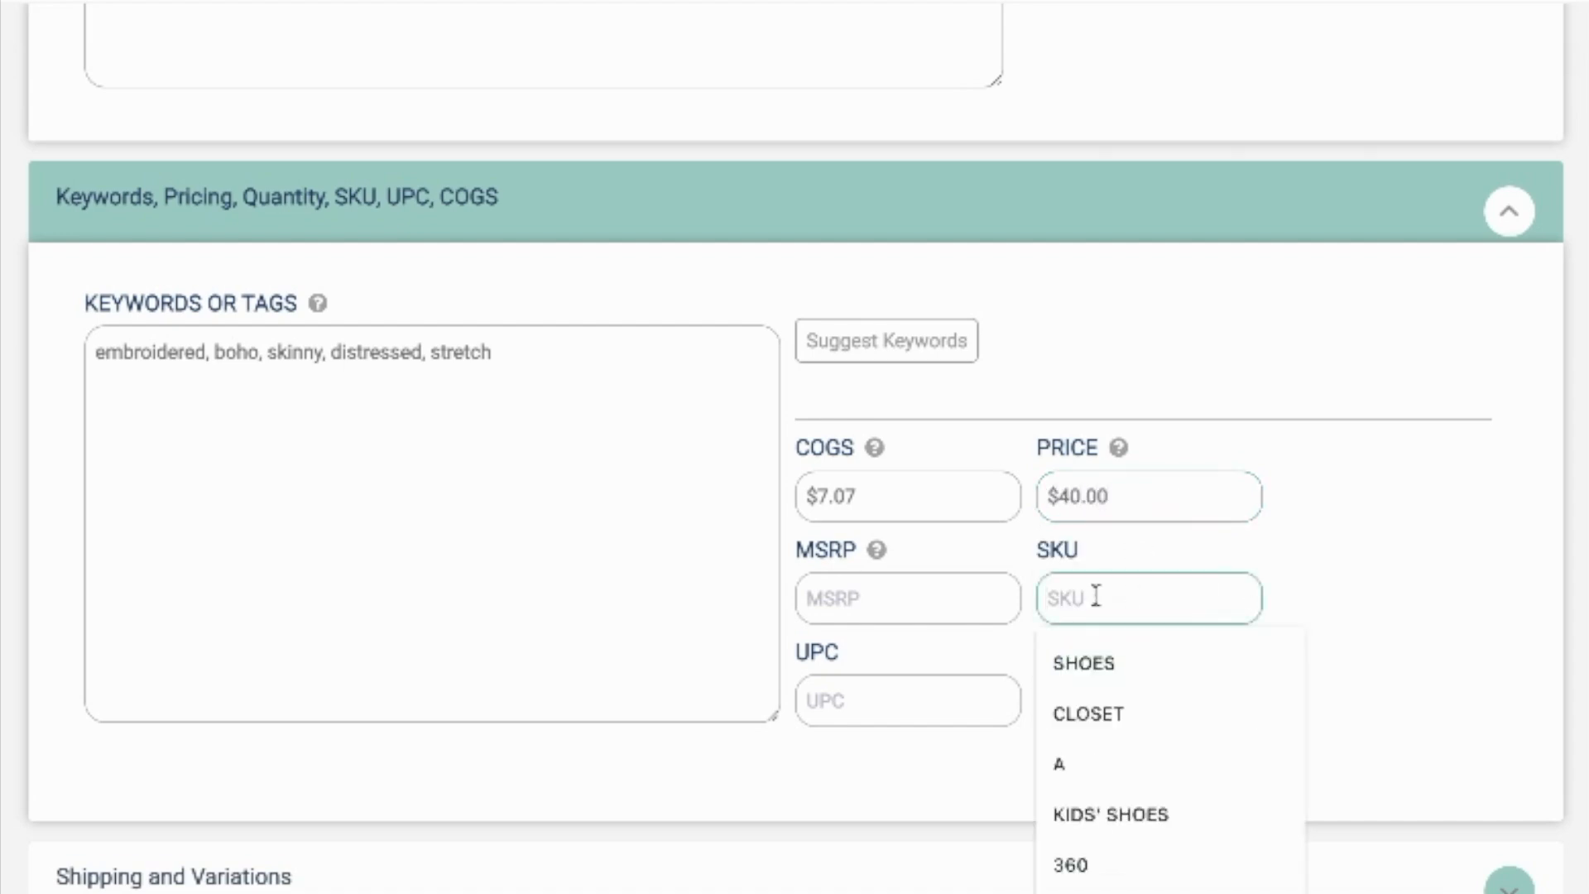
text(299)
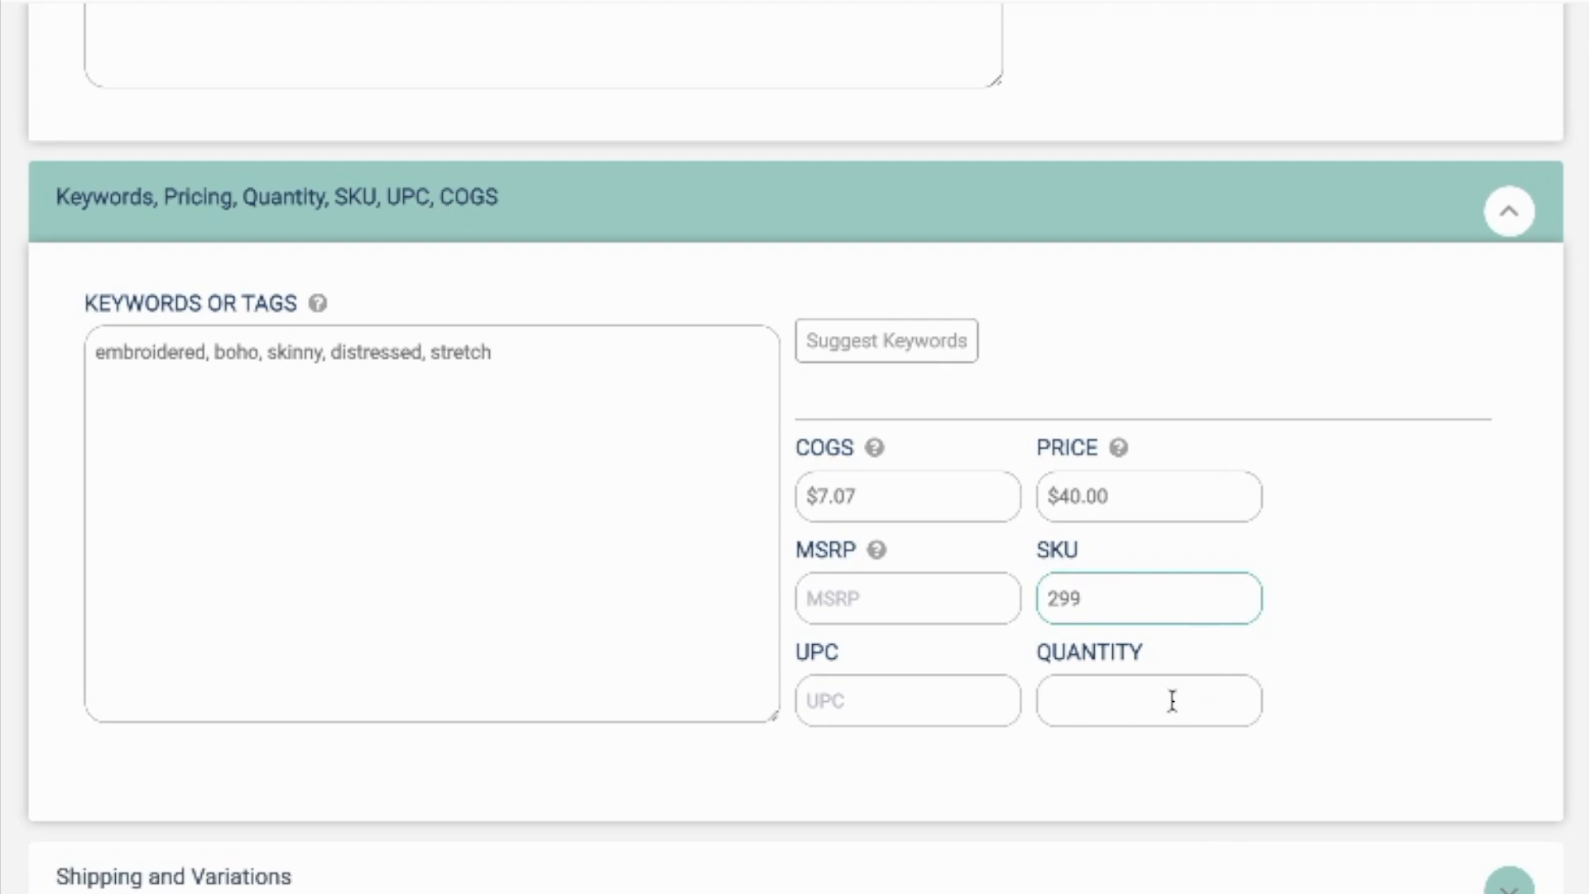
Step: Review the shipping, inventory and sales sections of the listing and save the updated listing
scroll(1172, 701, down, 1)
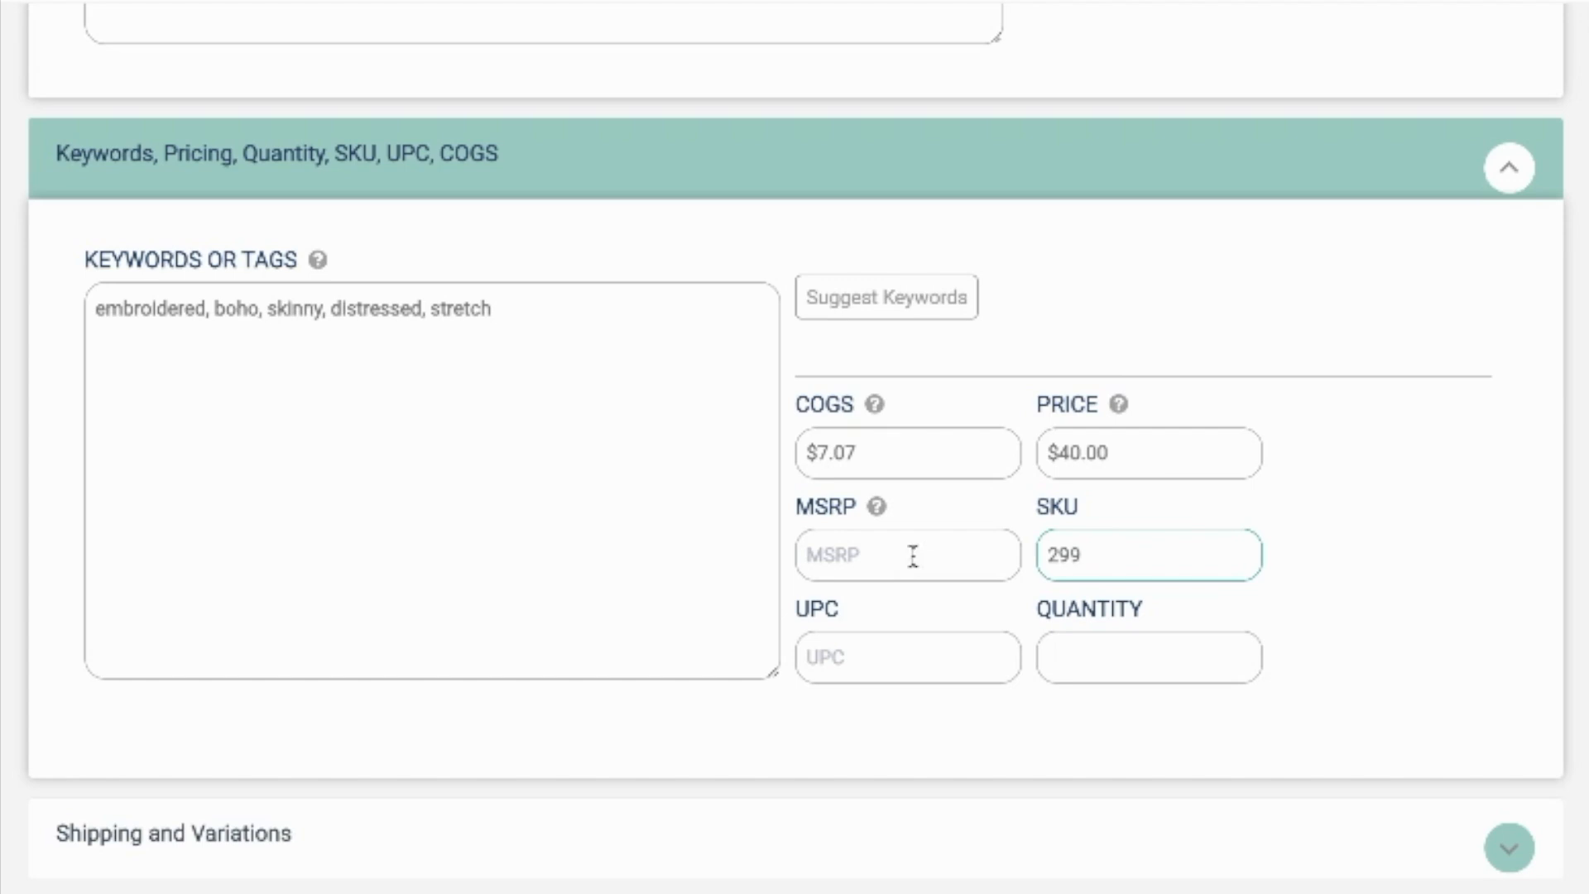
click(574, 835)
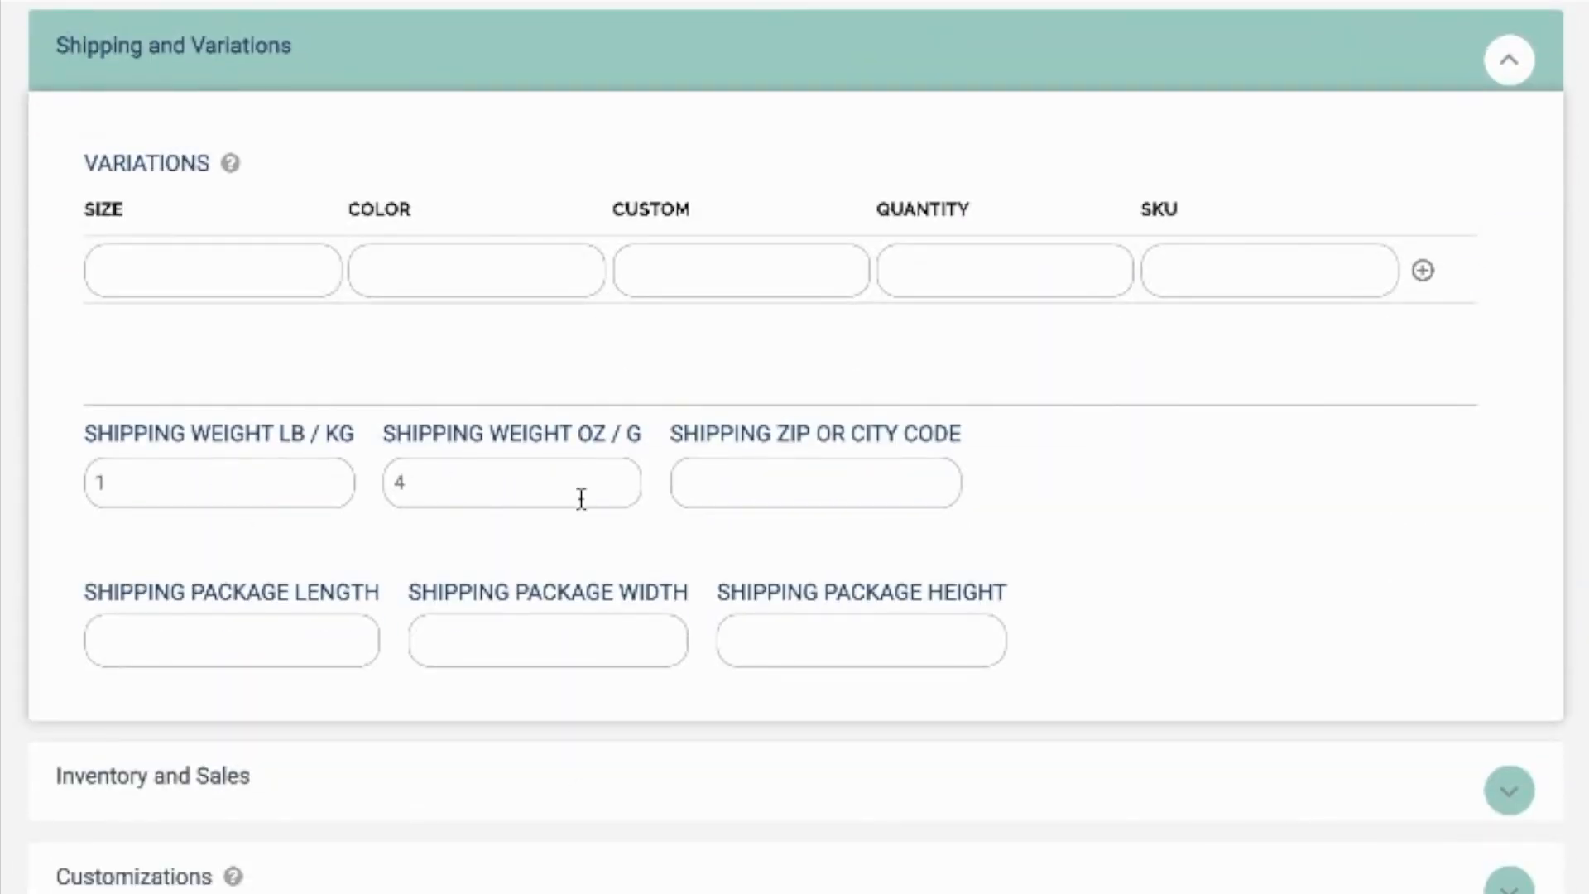
scroll(578, 505, down, 6)
click(753, 220)
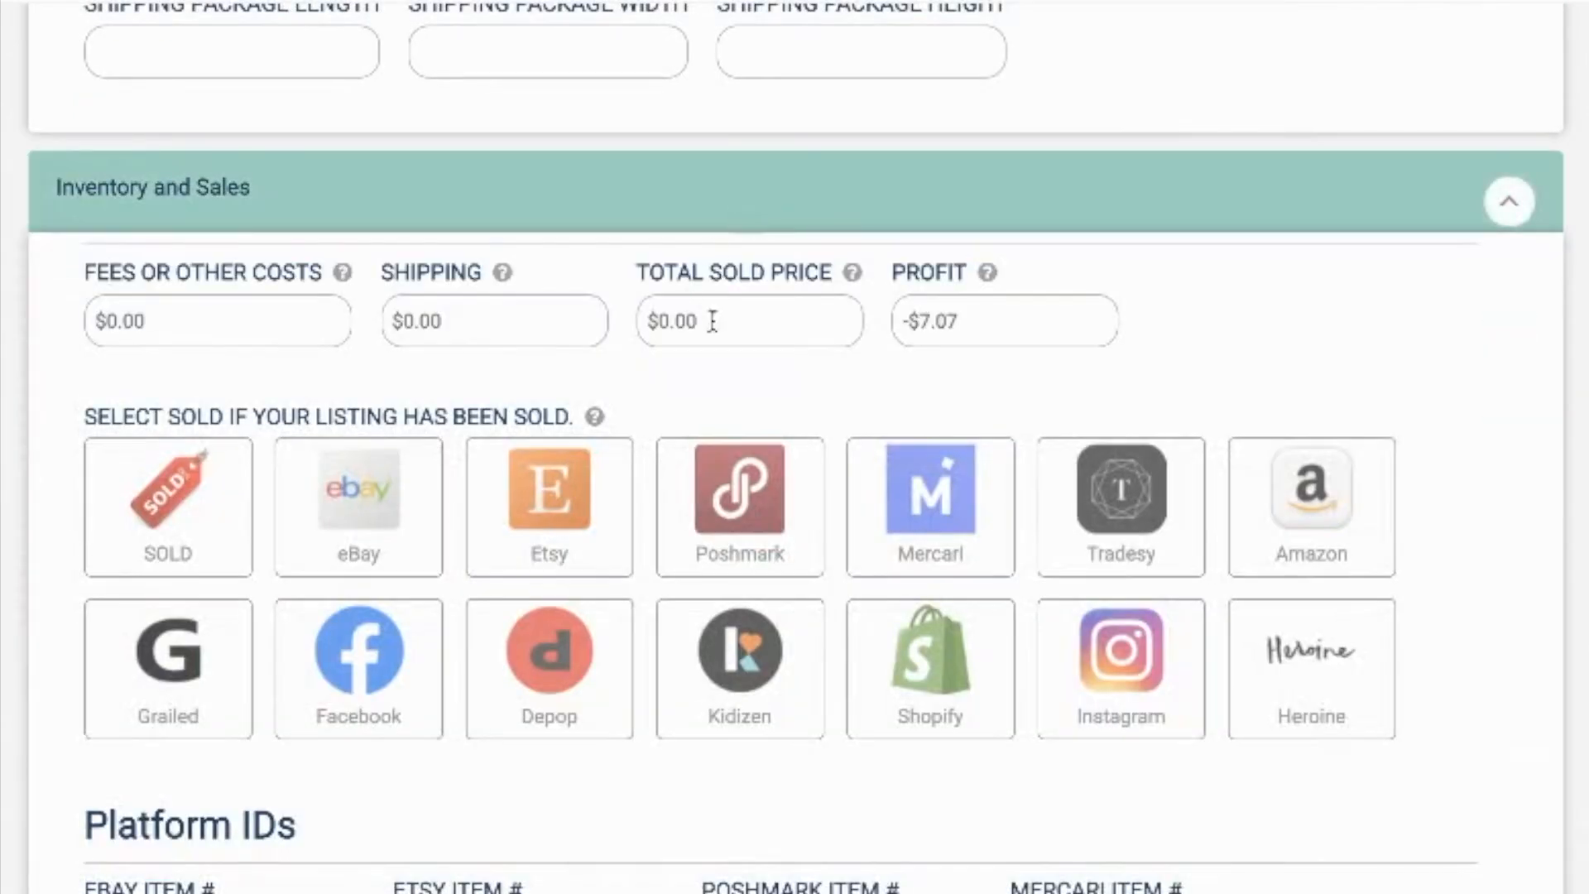
scroll(806, 678, down, 12)
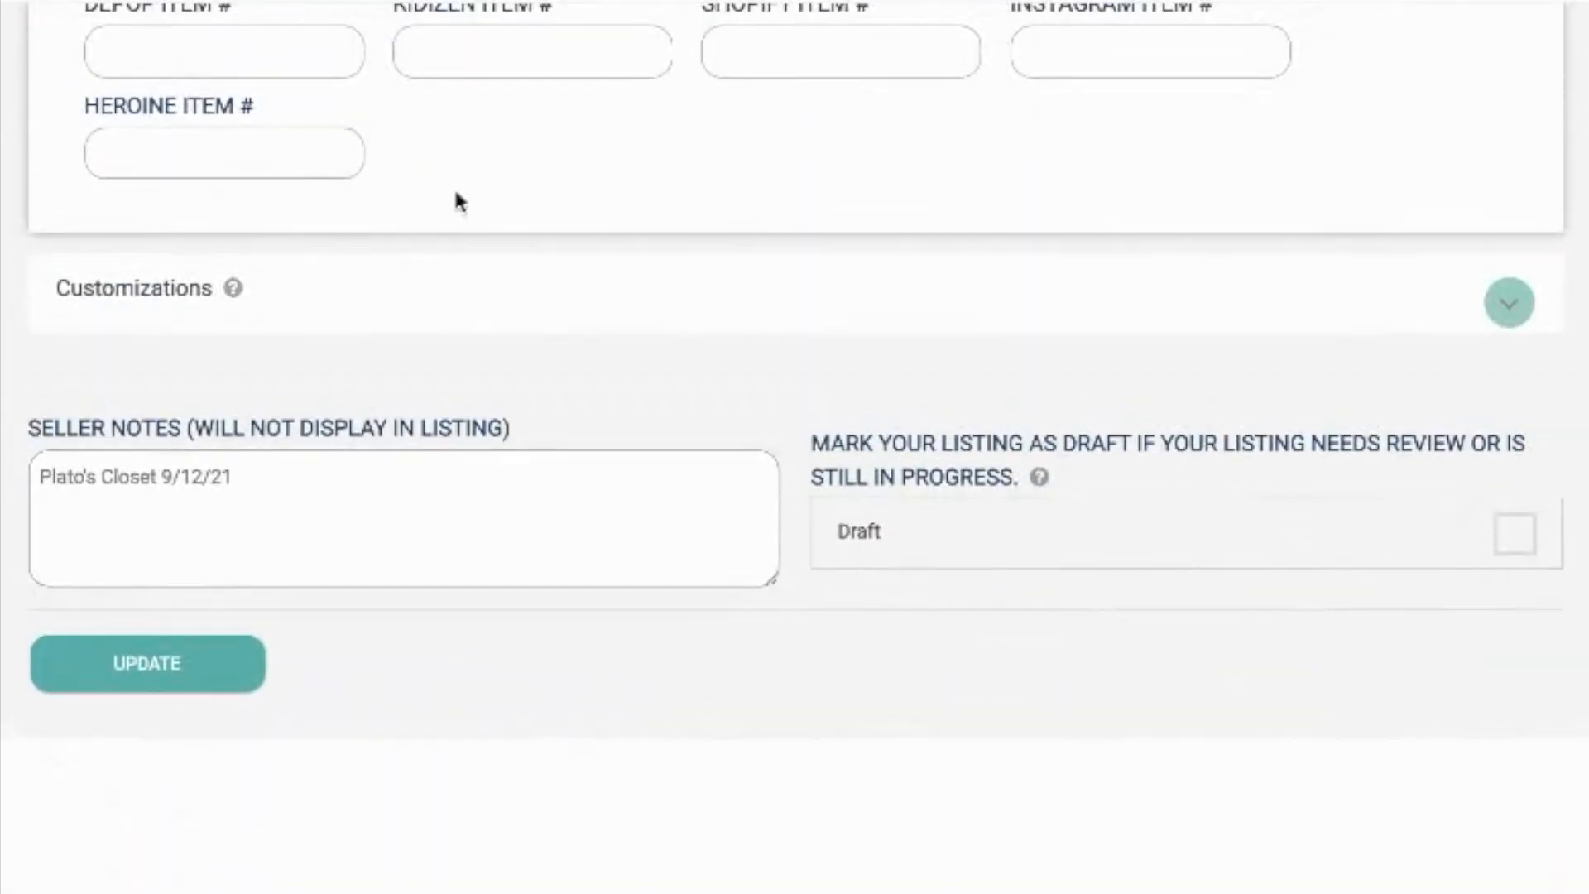
click(231, 672)
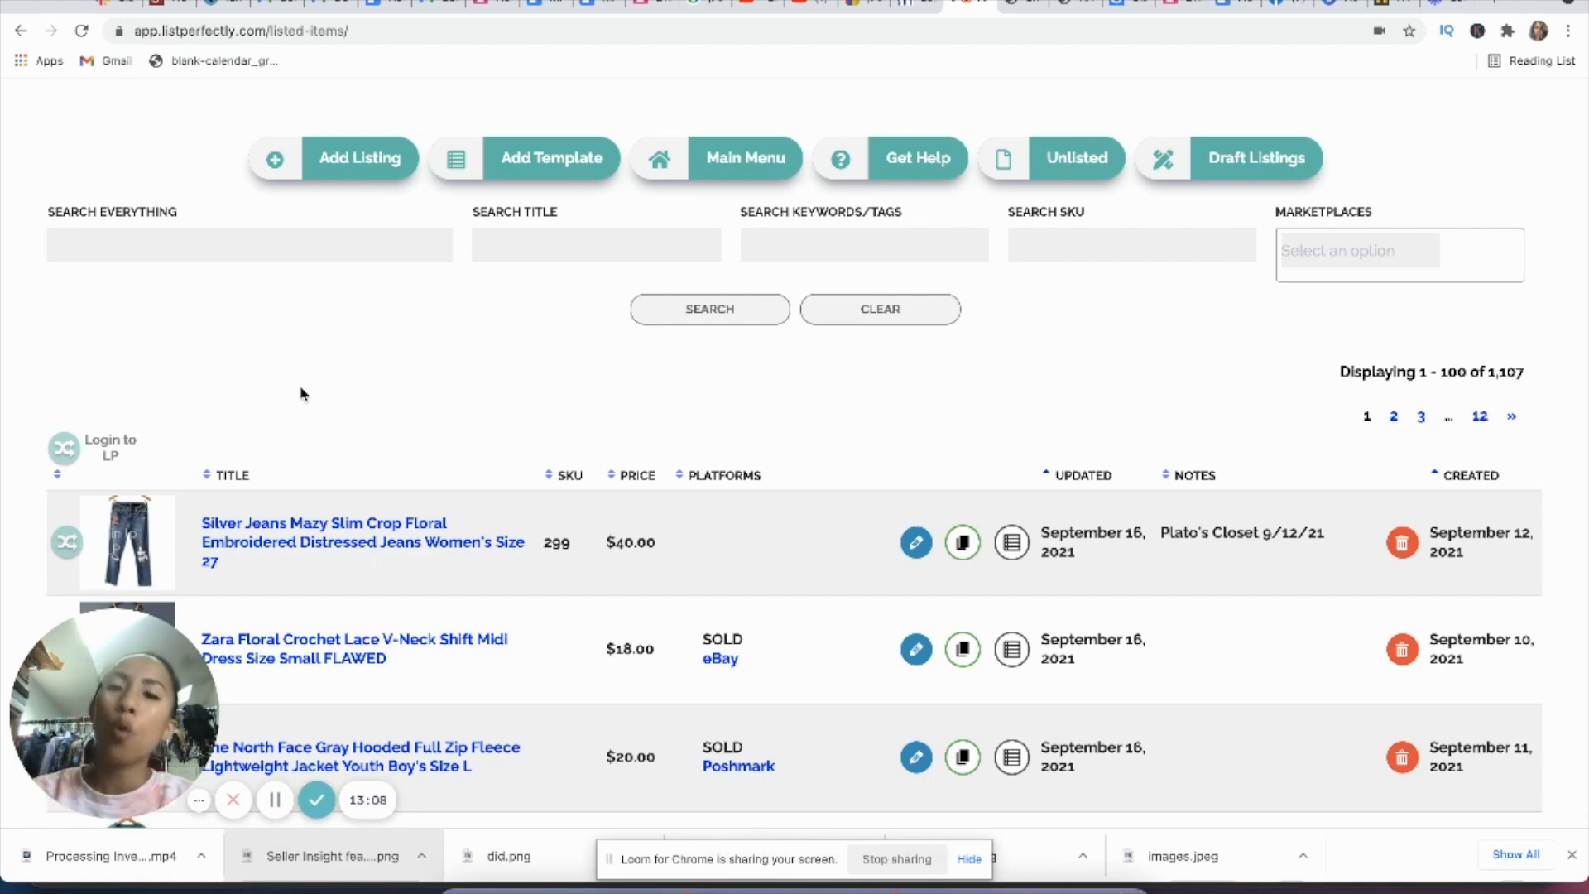
Step: Log back in to List Perfectly with the prefilled credentials and open the list of listings
click(124, 544)
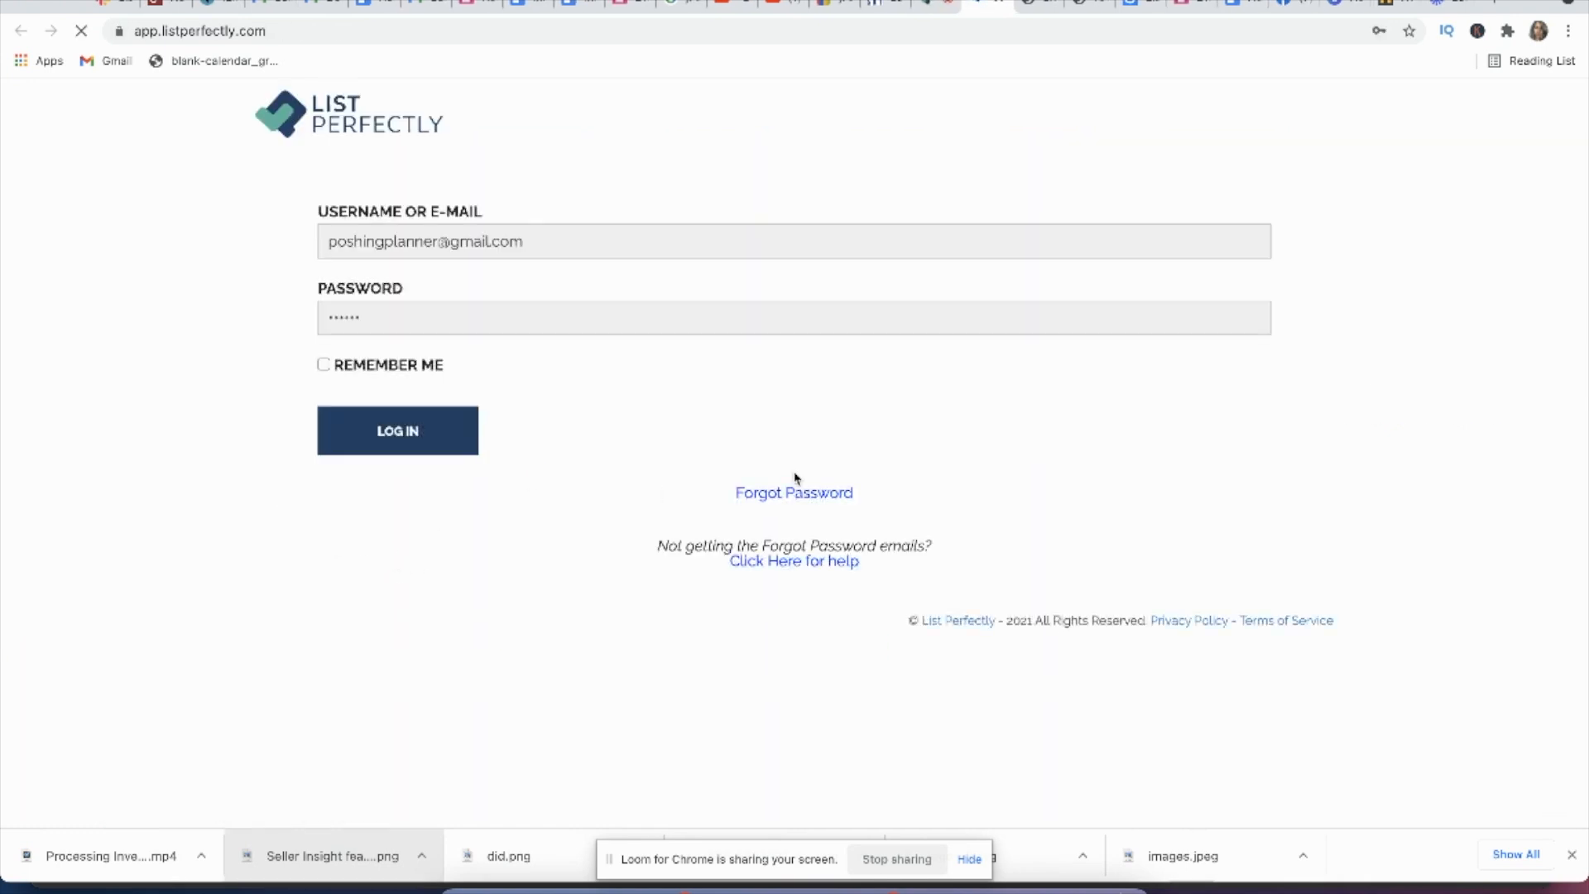
click(398, 431)
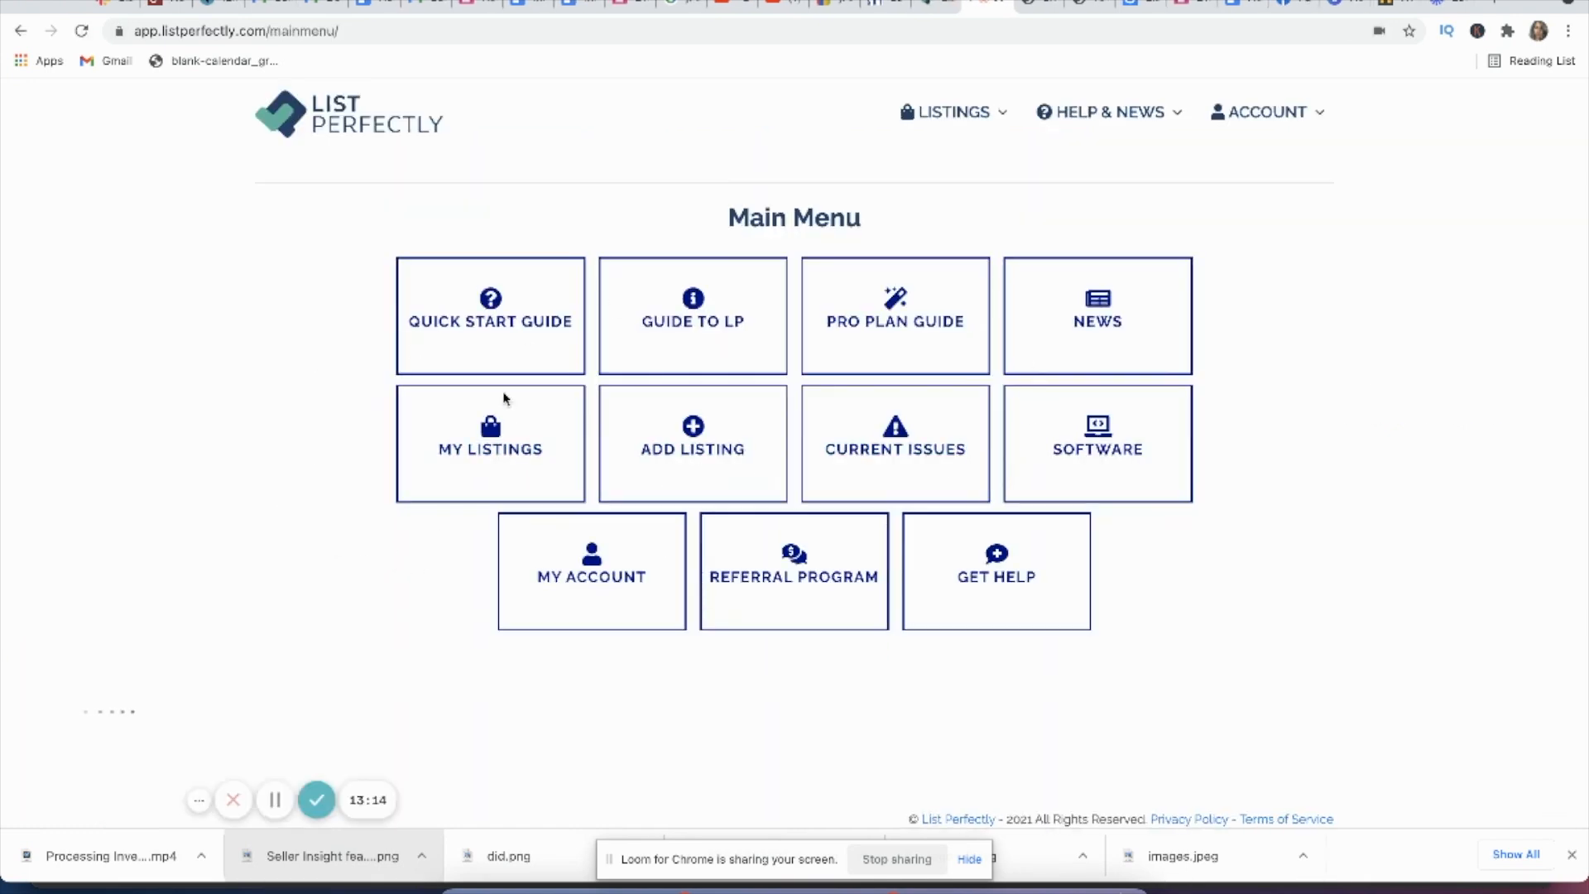
click(518, 464)
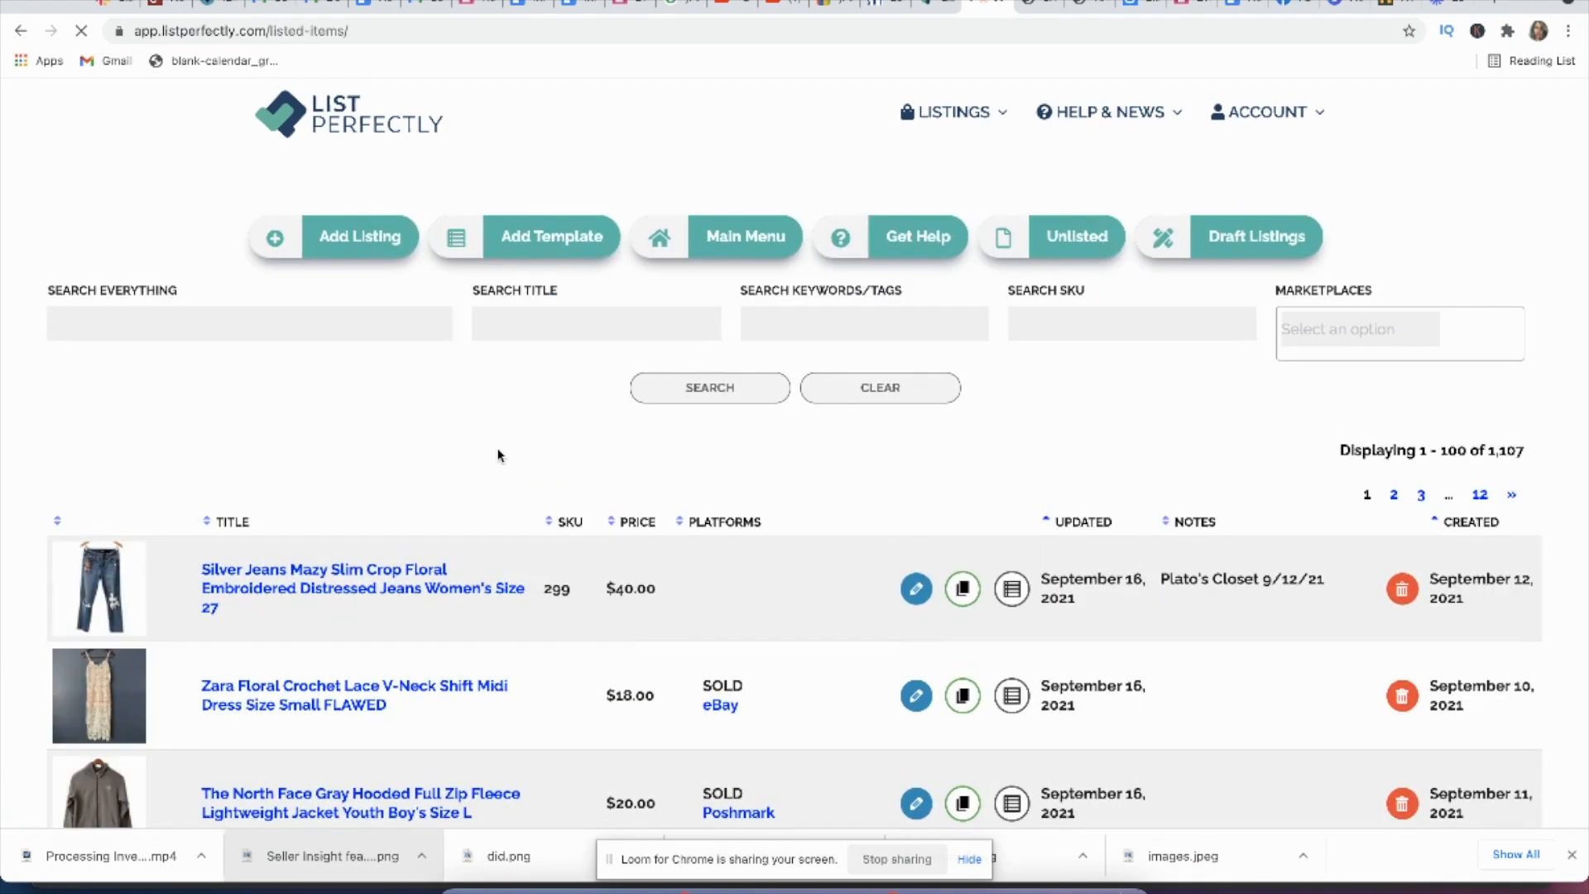
Step: Copy the Silver Jeans listing to Mercari, Poshmark, eBay, Facebook, Kidizen and Shopify
scroll(499, 455, down, 2)
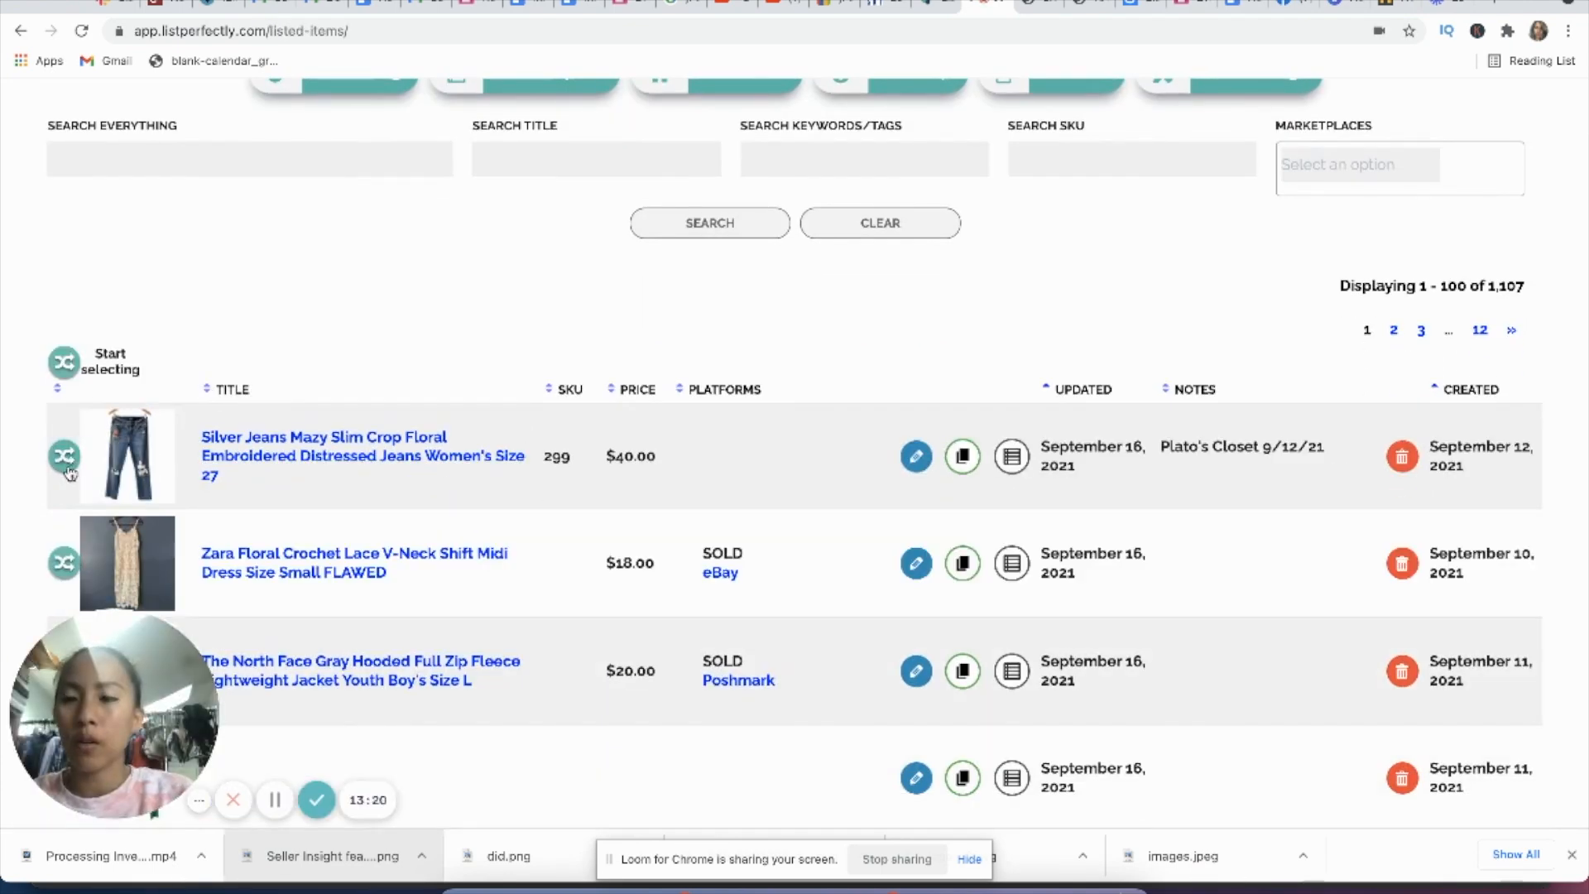
click(65, 458)
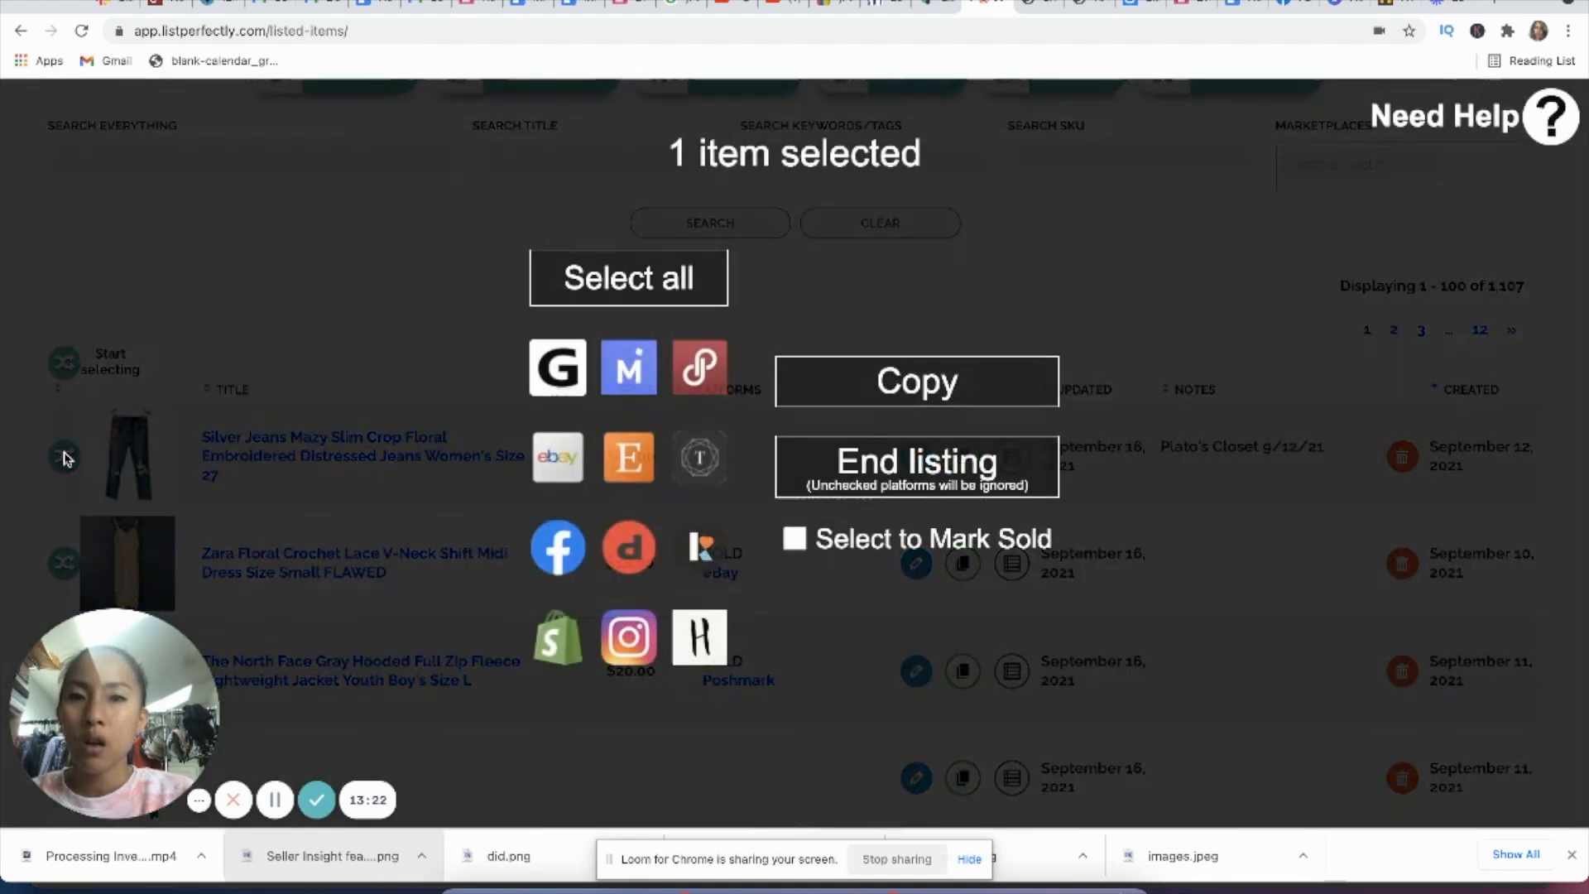
click(631, 376)
click(701, 368)
click(558, 457)
click(570, 553)
click(700, 547)
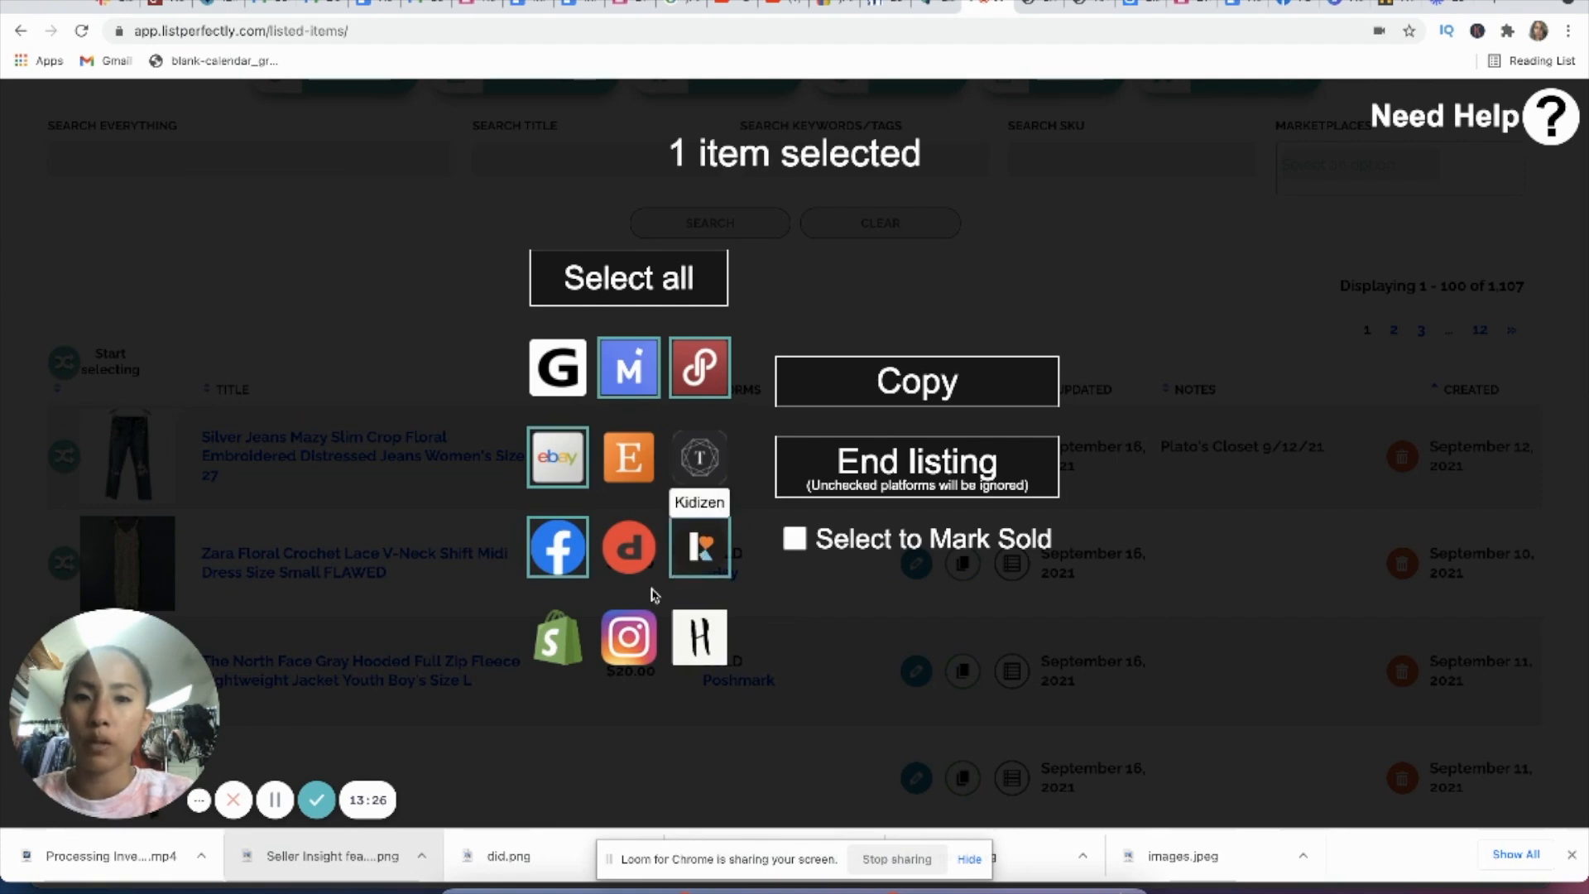
click(558, 637)
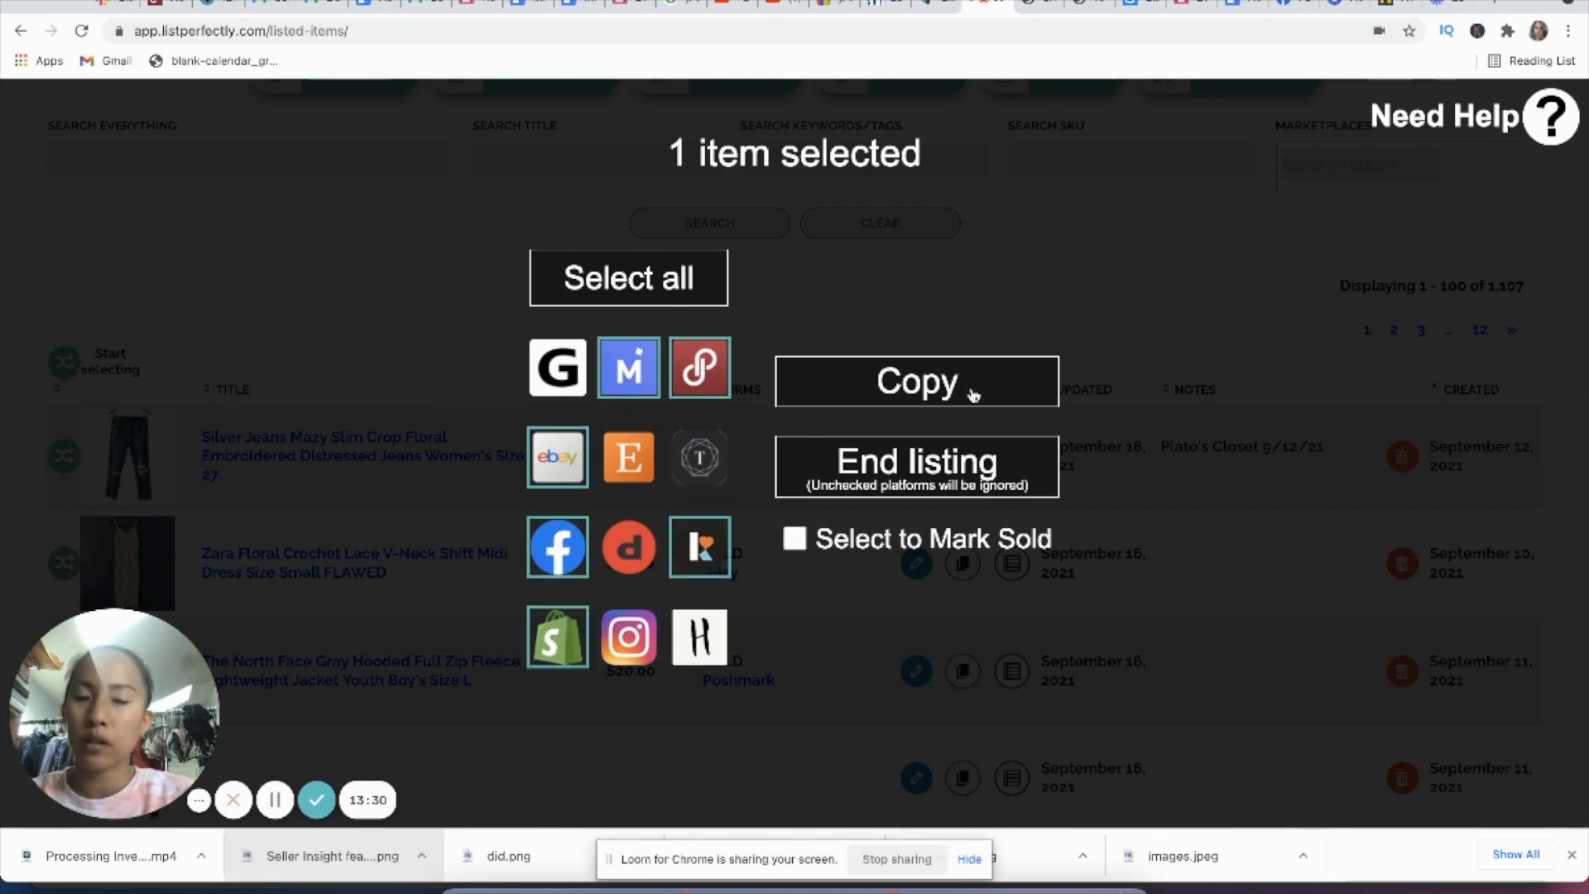
click(926, 393)
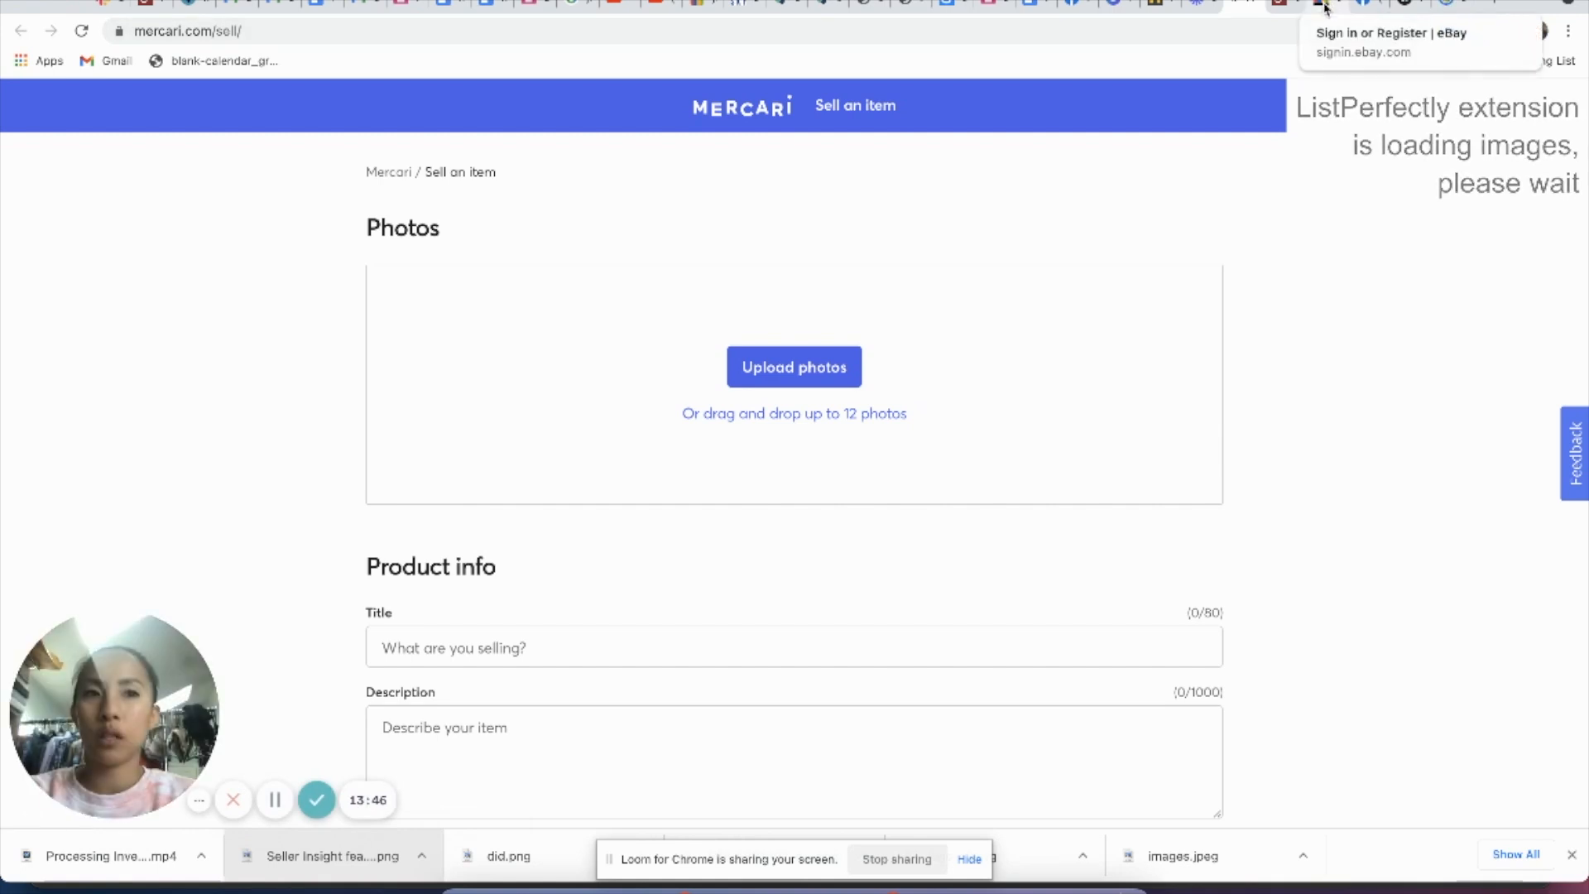
Step: Switch to the eBay sign-in page and sign in to the account with the prefilled password
click(1326, 8)
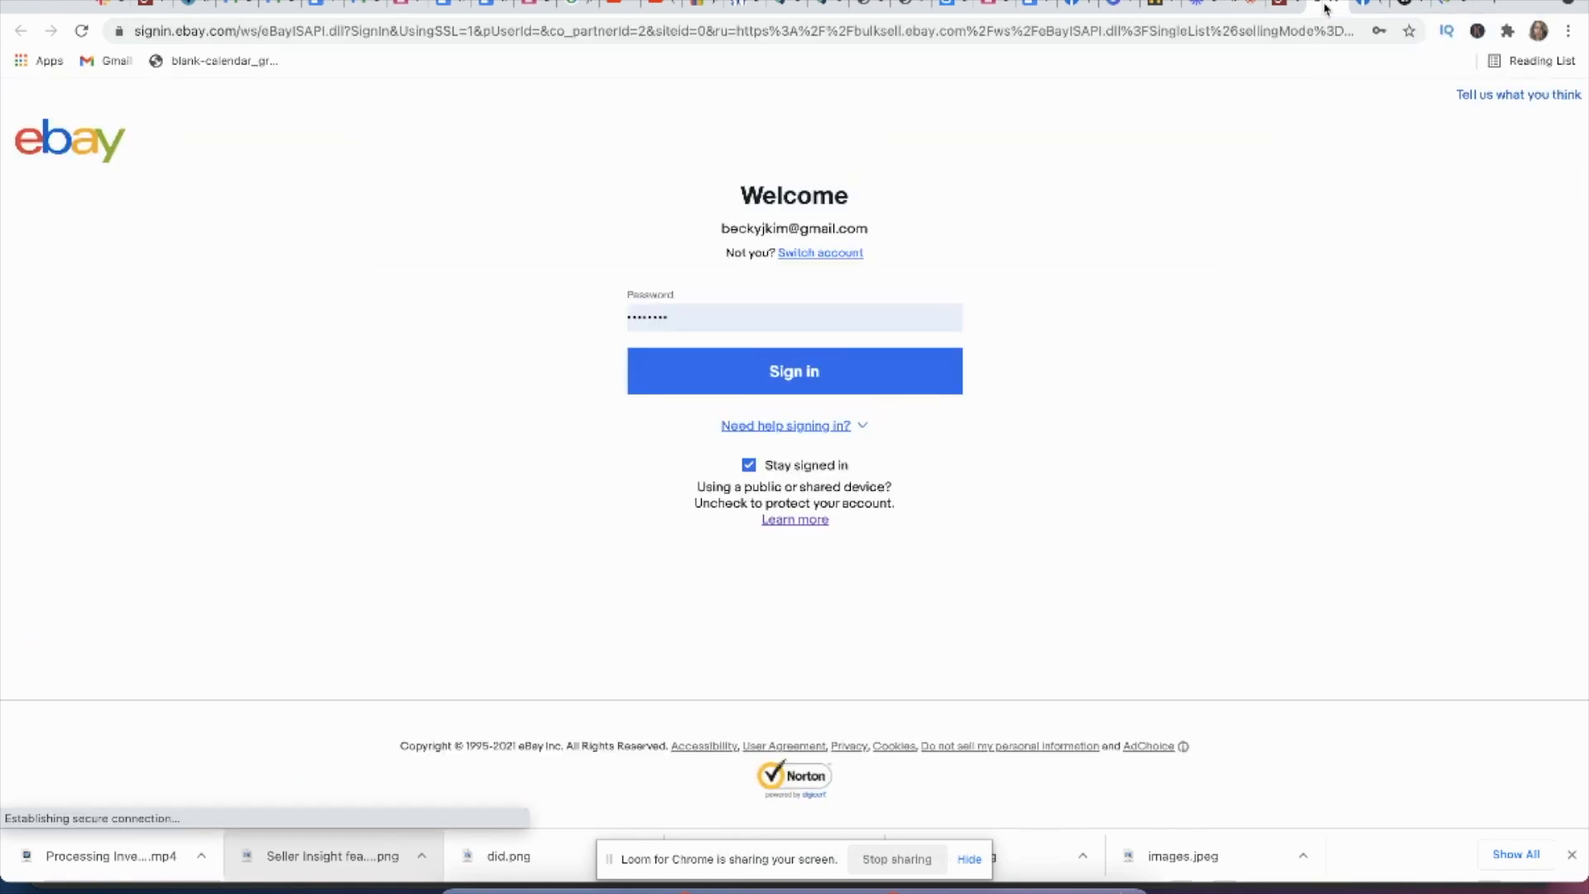
click(877, 383)
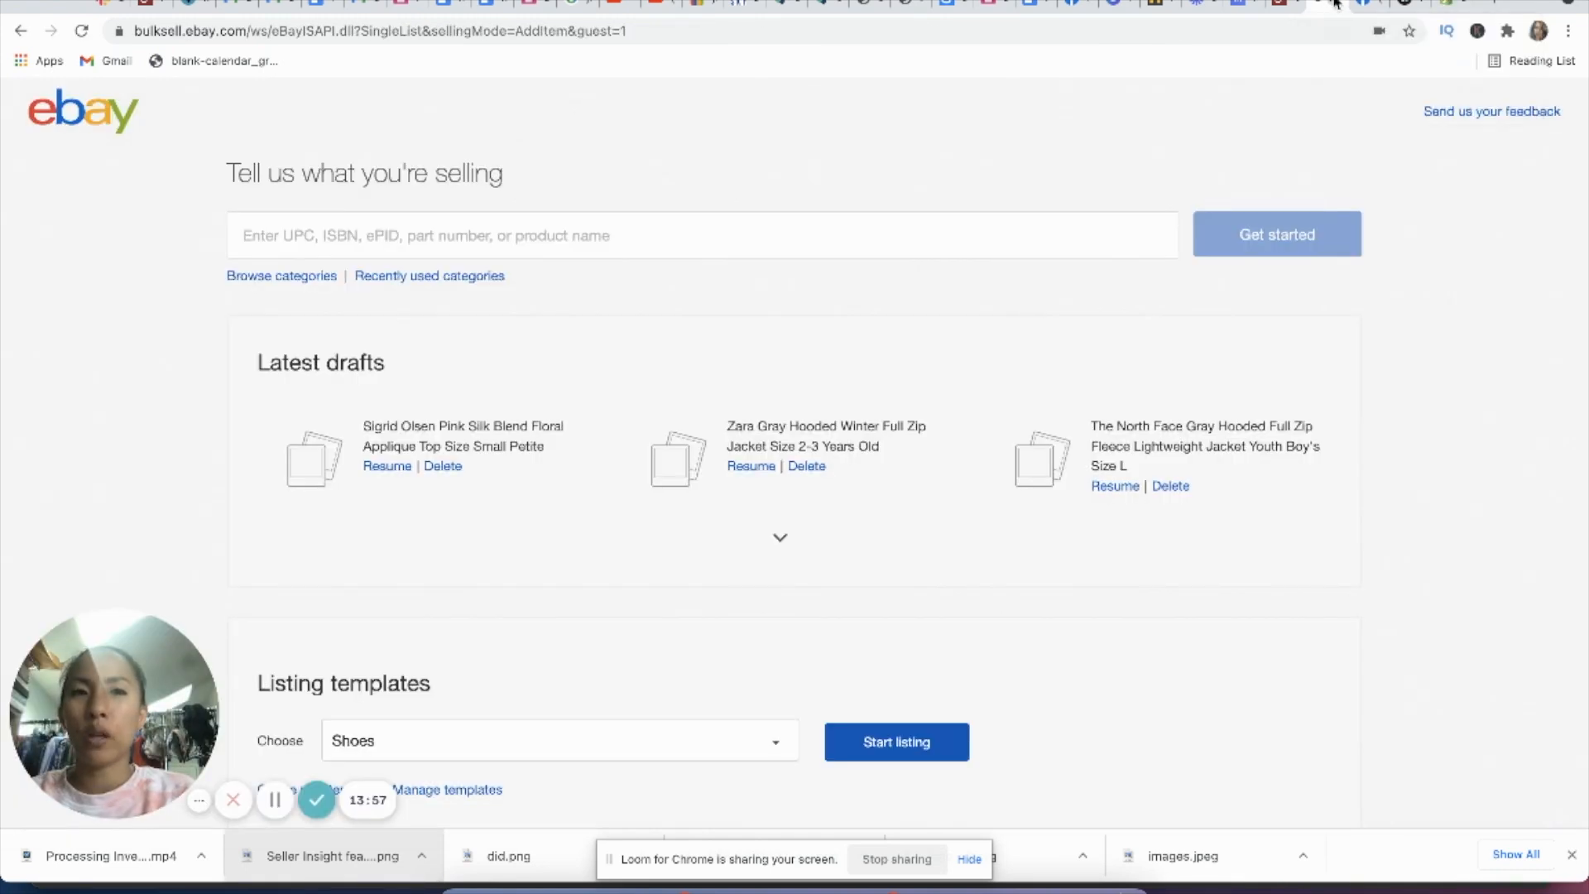
click(1234, 8)
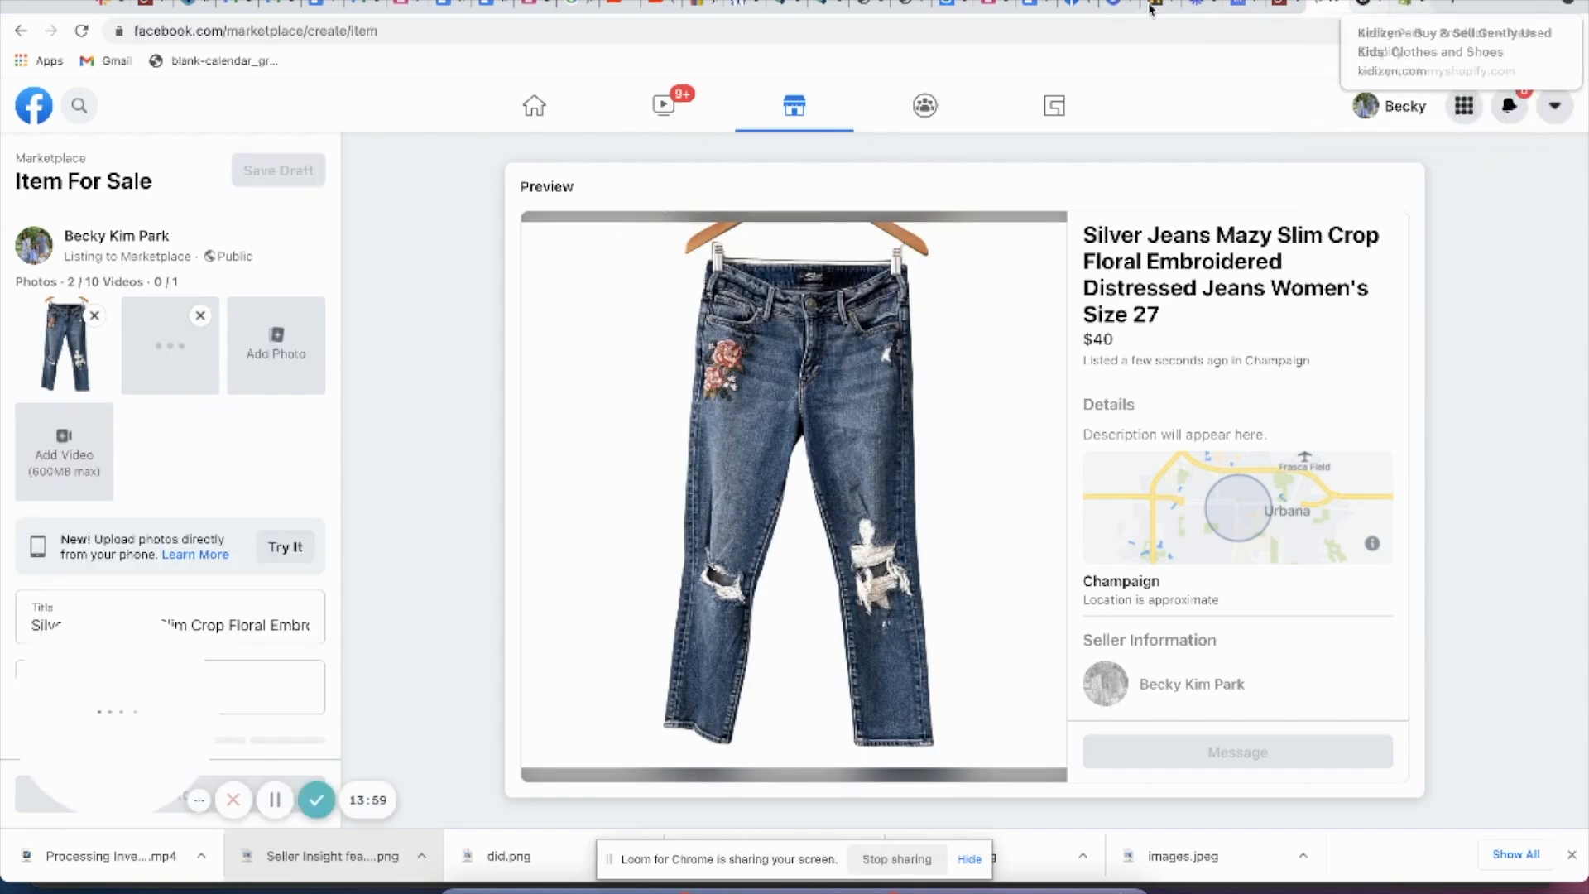
Step: Return to List Perfectly and copy the Silver Jeans listing again to eBay alone, excluding Mercari, Poshmark, Facebook, Kidizen and Shopify
click(828, 7)
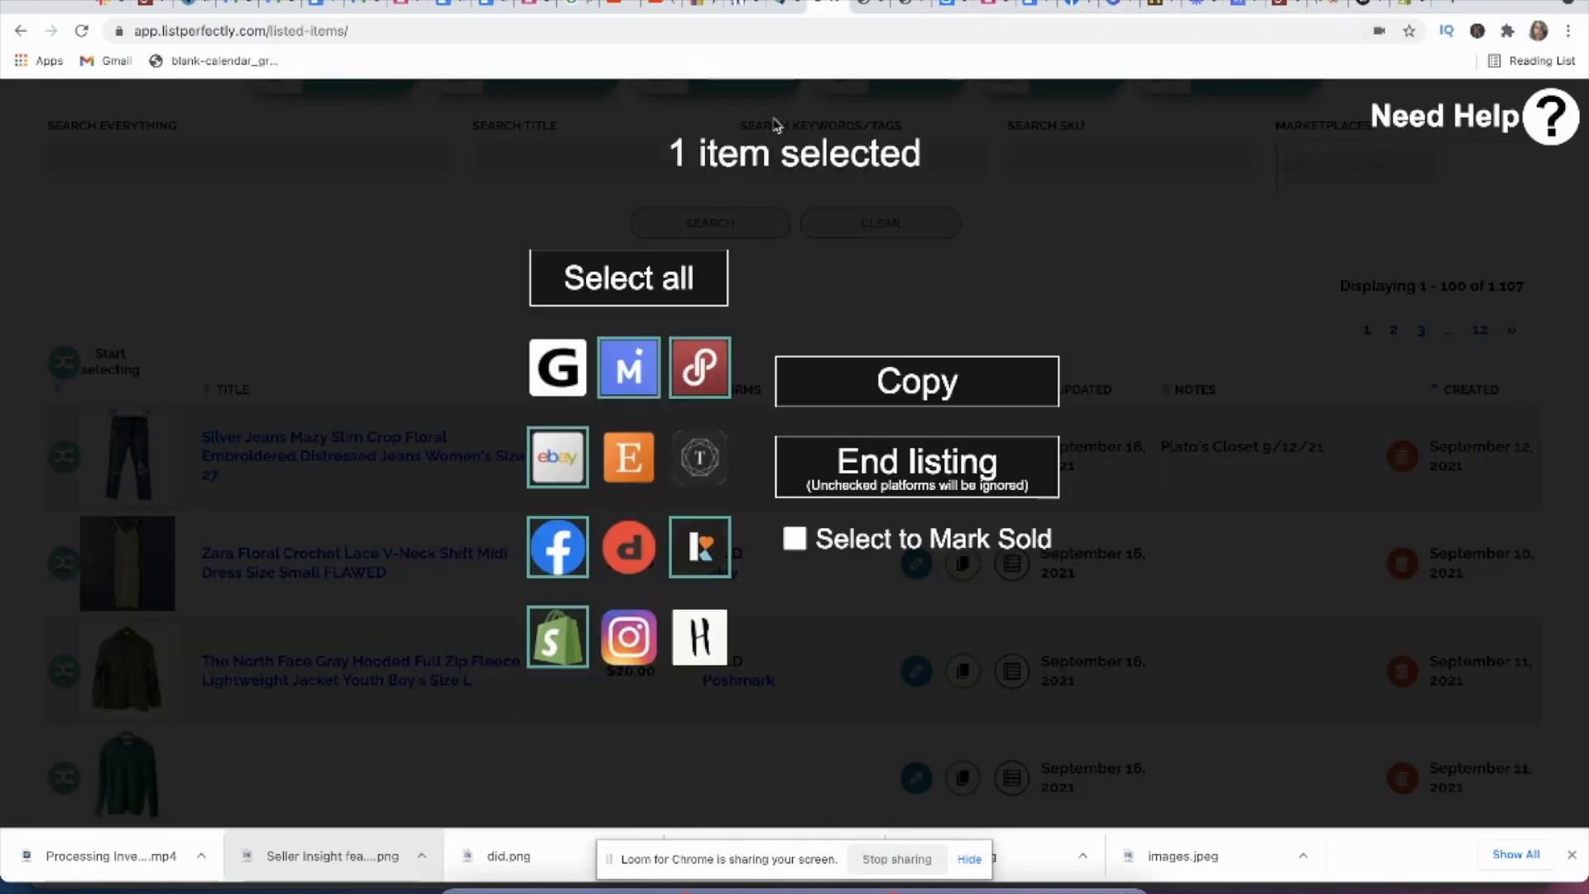
click(464, 436)
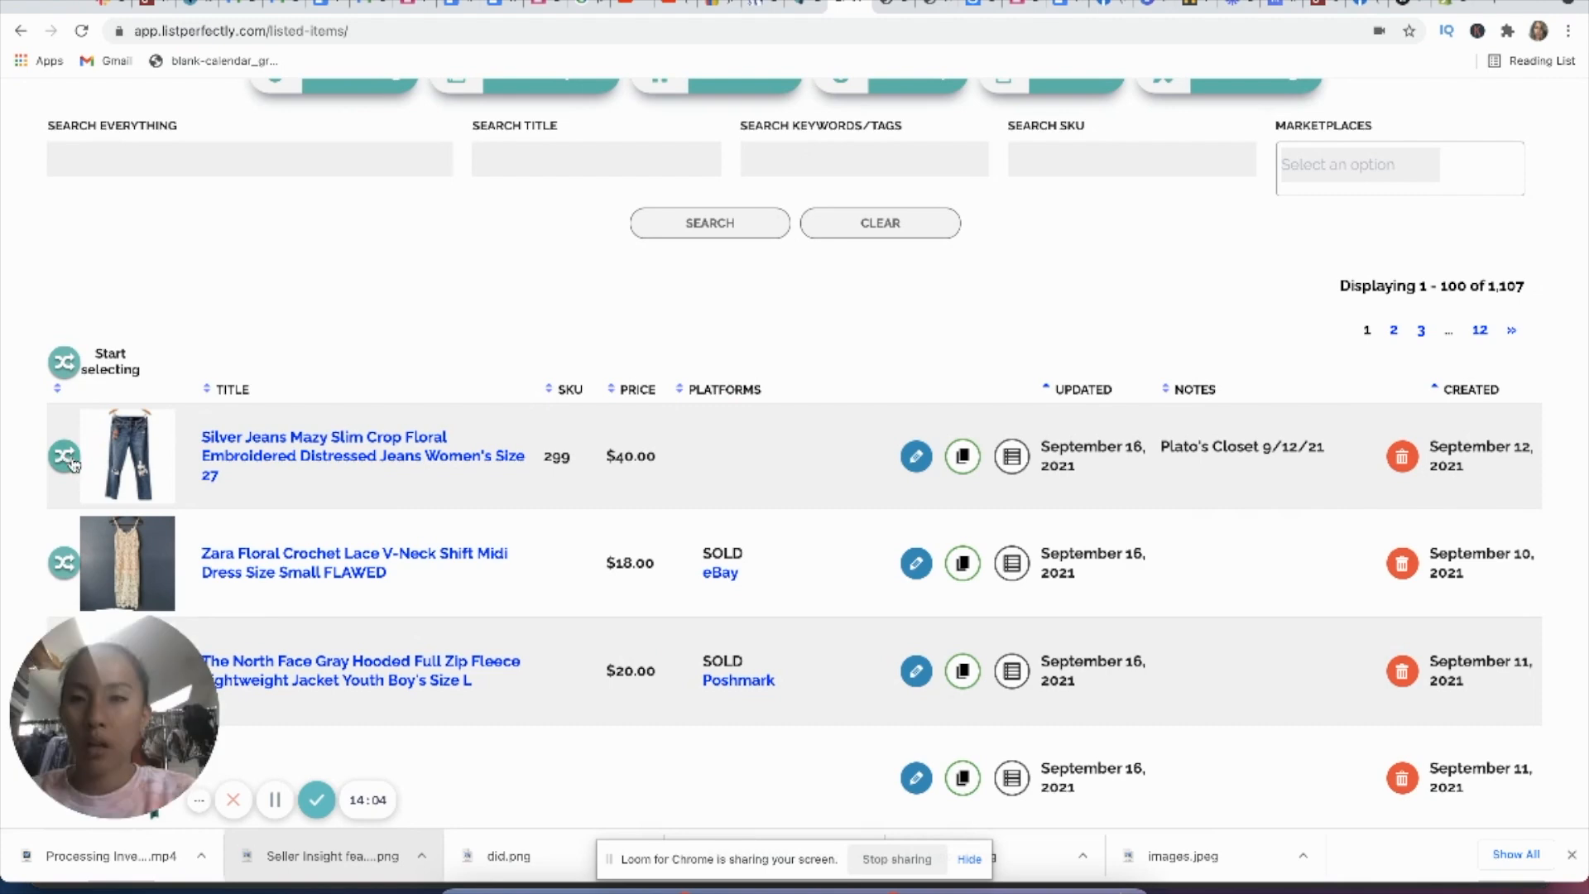
click(67, 457)
click(628, 368)
click(700, 368)
click(557, 547)
click(721, 554)
click(557, 636)
click(892, 390)
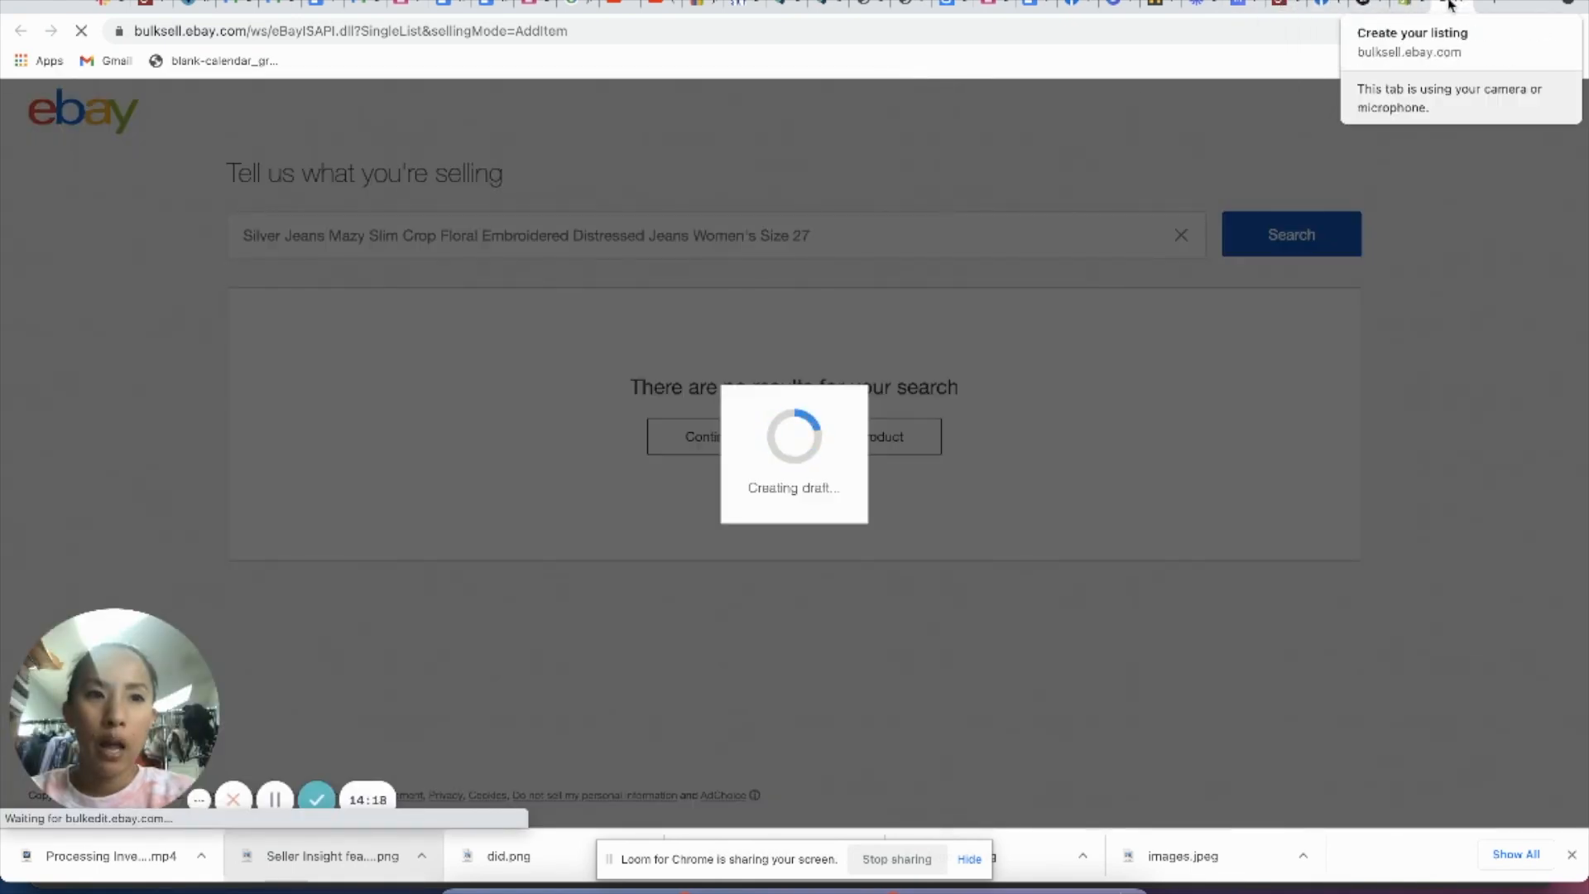
Step: Switch to the copied Mercari listing and review its photos, title, full description and tags
click(1246, 5)
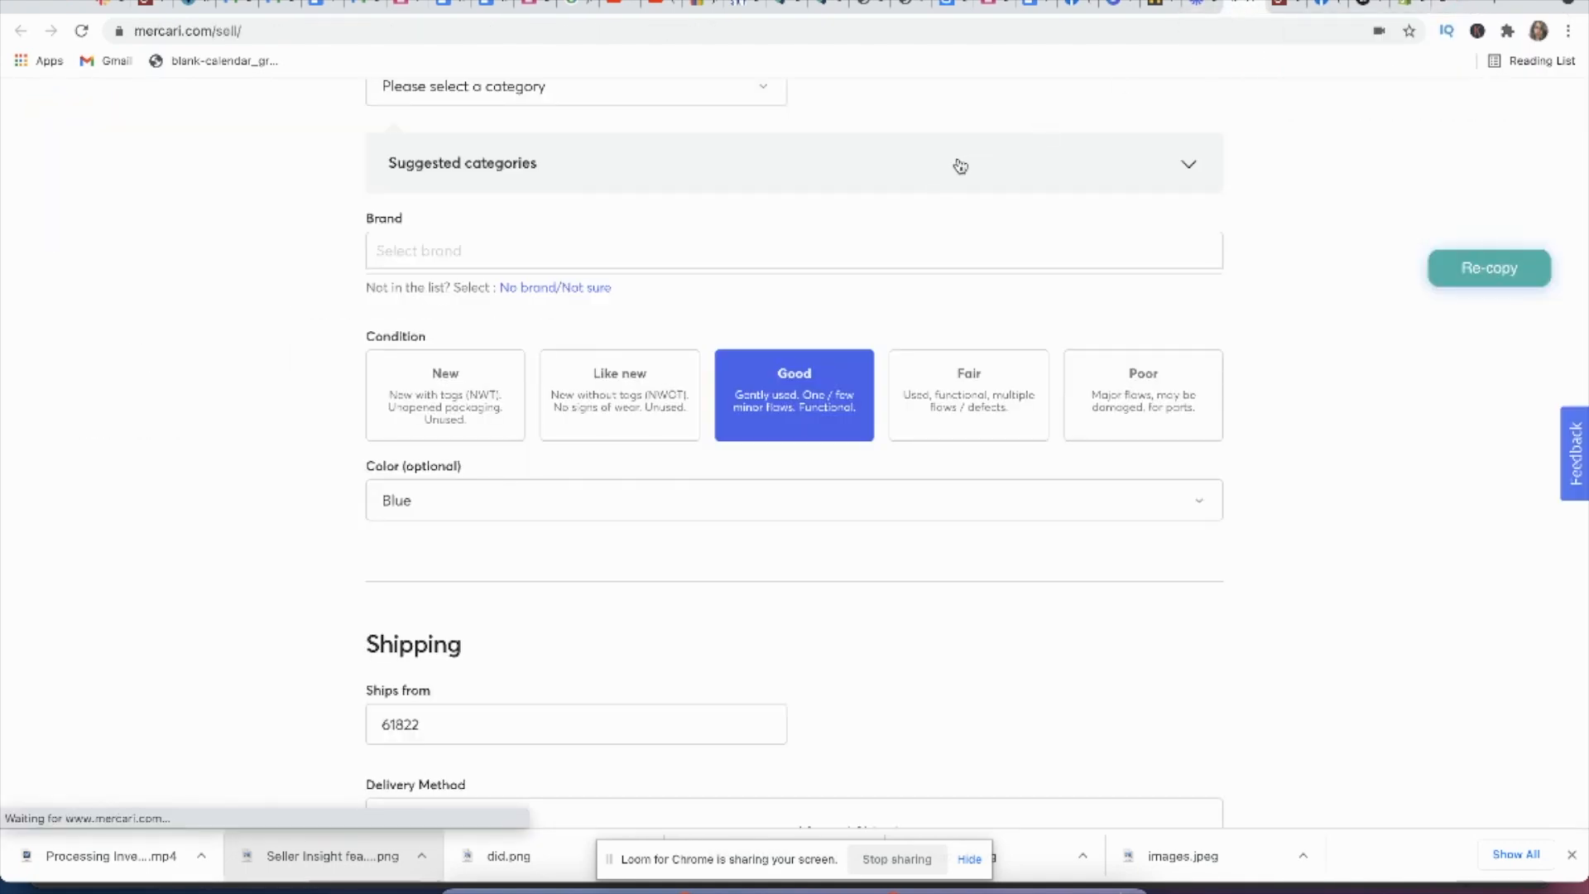
scroll(960, 166, up, 8)
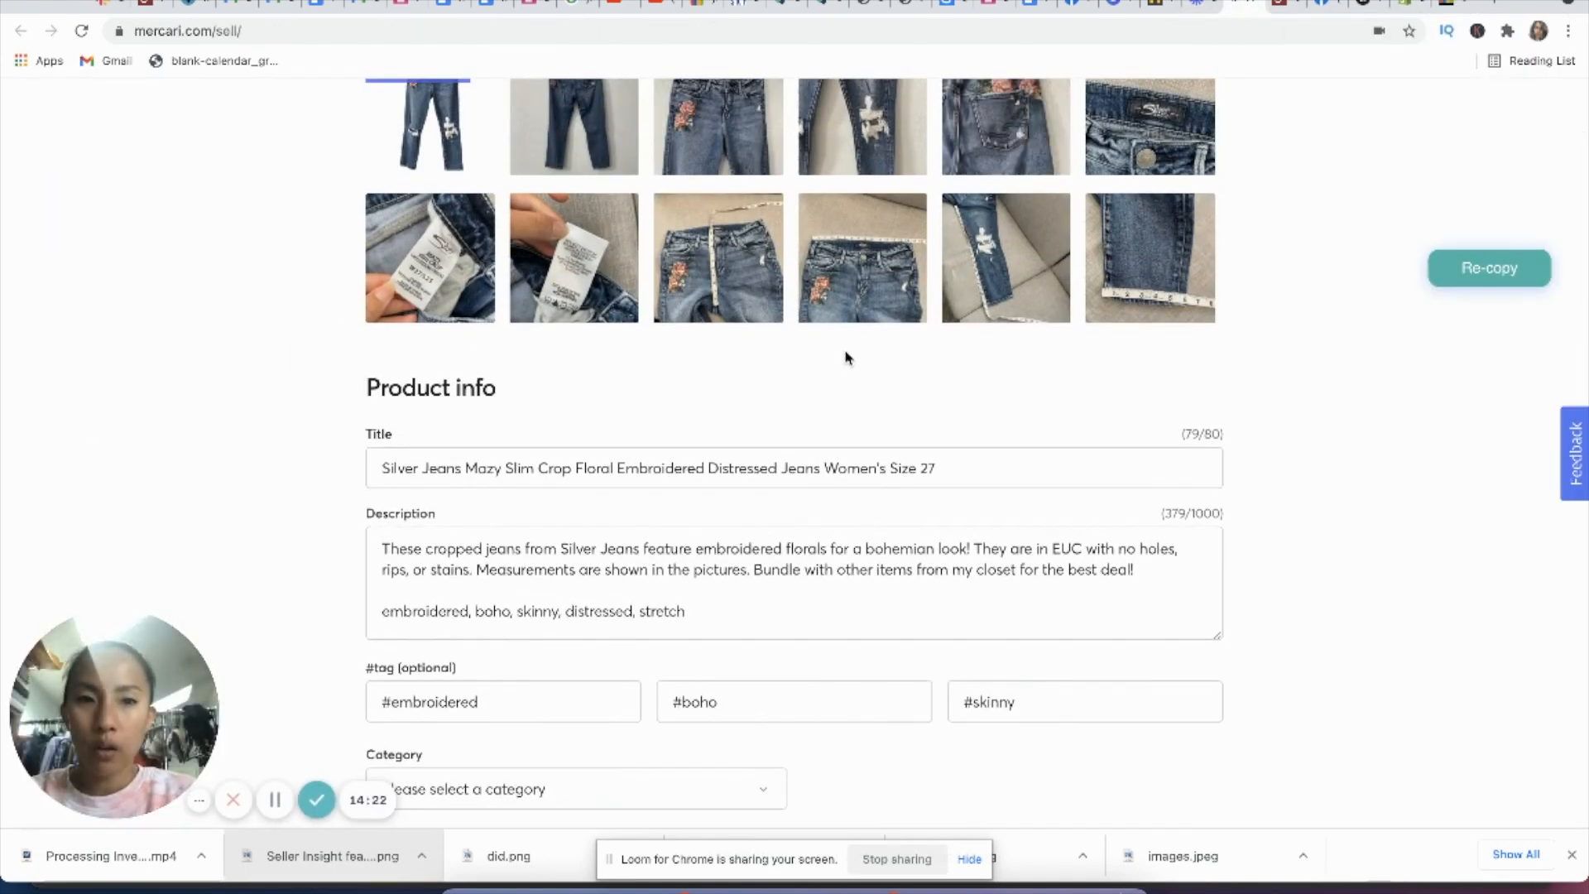
scroll(846, 358, up, 2)
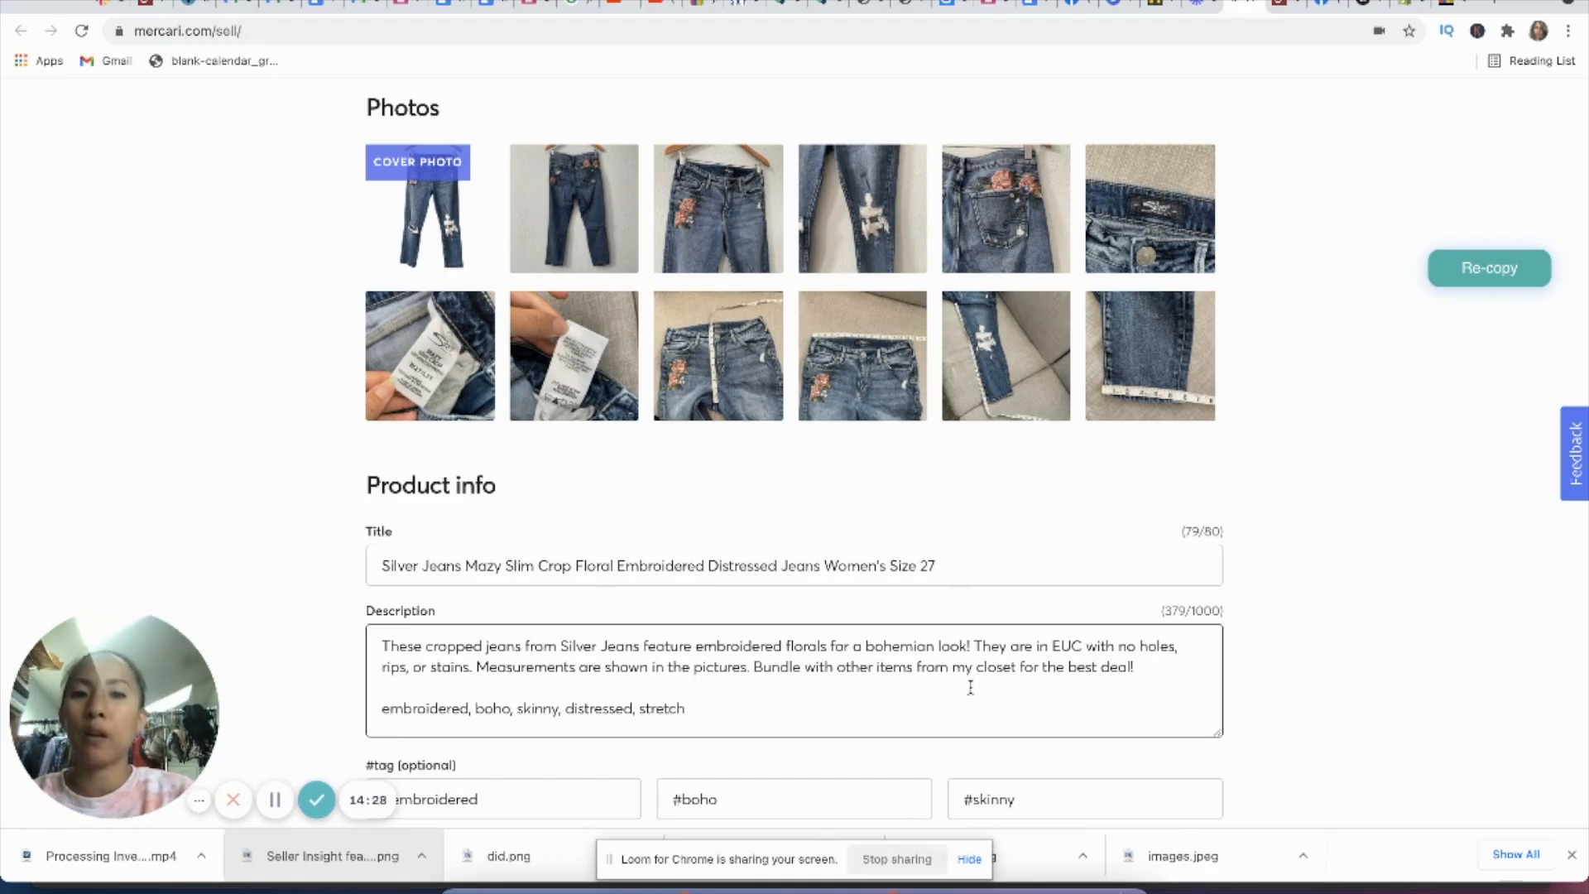
scroll(965, 700, down, 1)
scroll(964, 700, up, 1)
scroll(1324, 702, down, 2)
scroll(962, 582, down, 1)
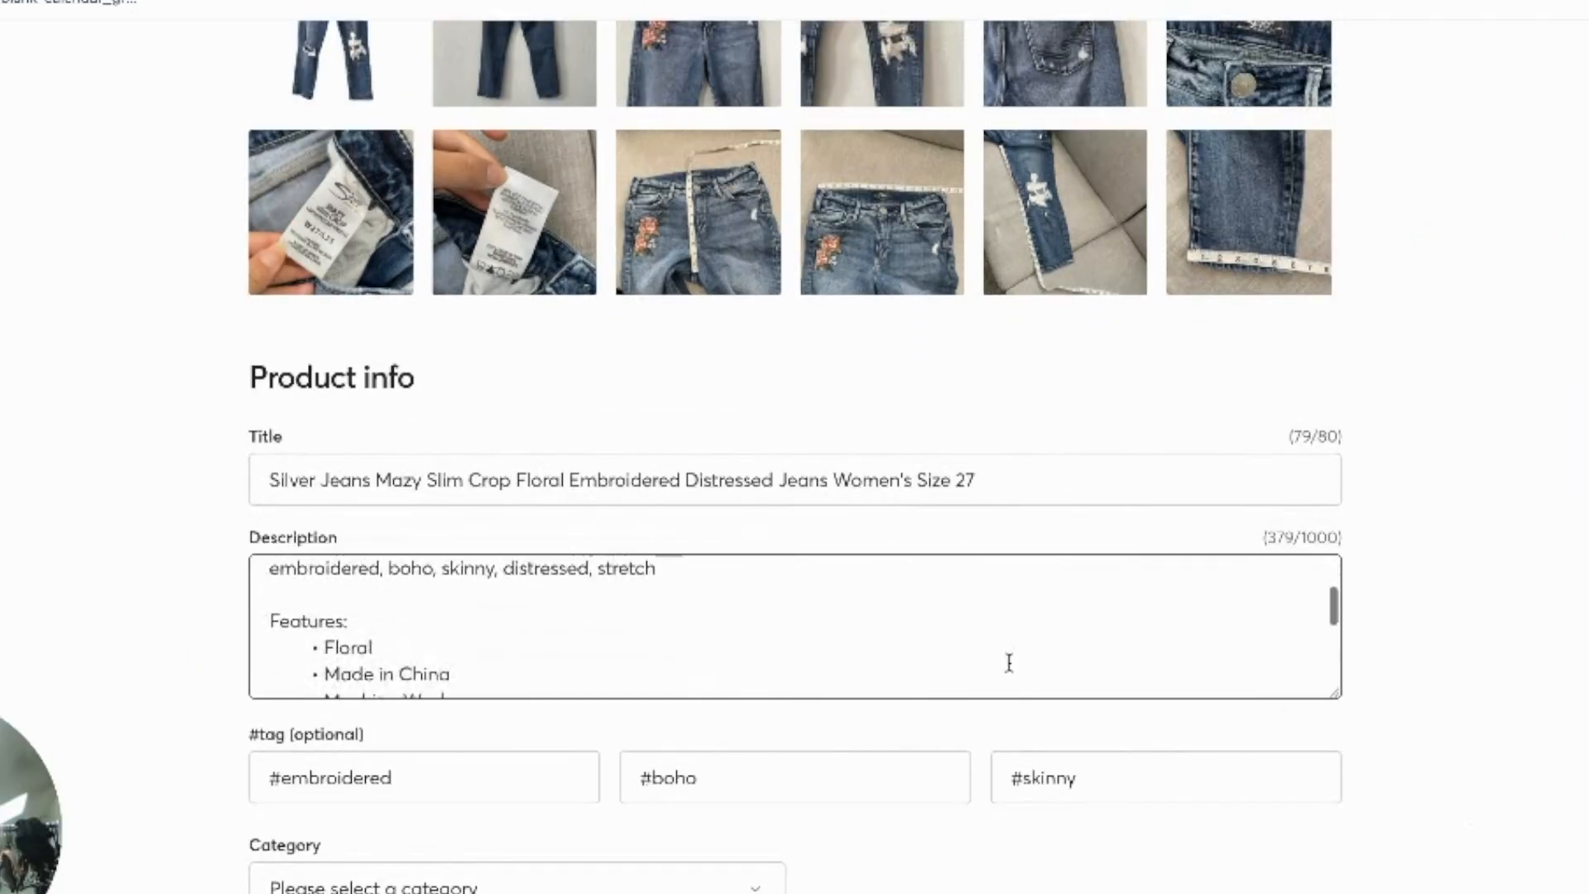
scroll(1009, 662, down, 1)
scroll(1009, 662, up, 1)
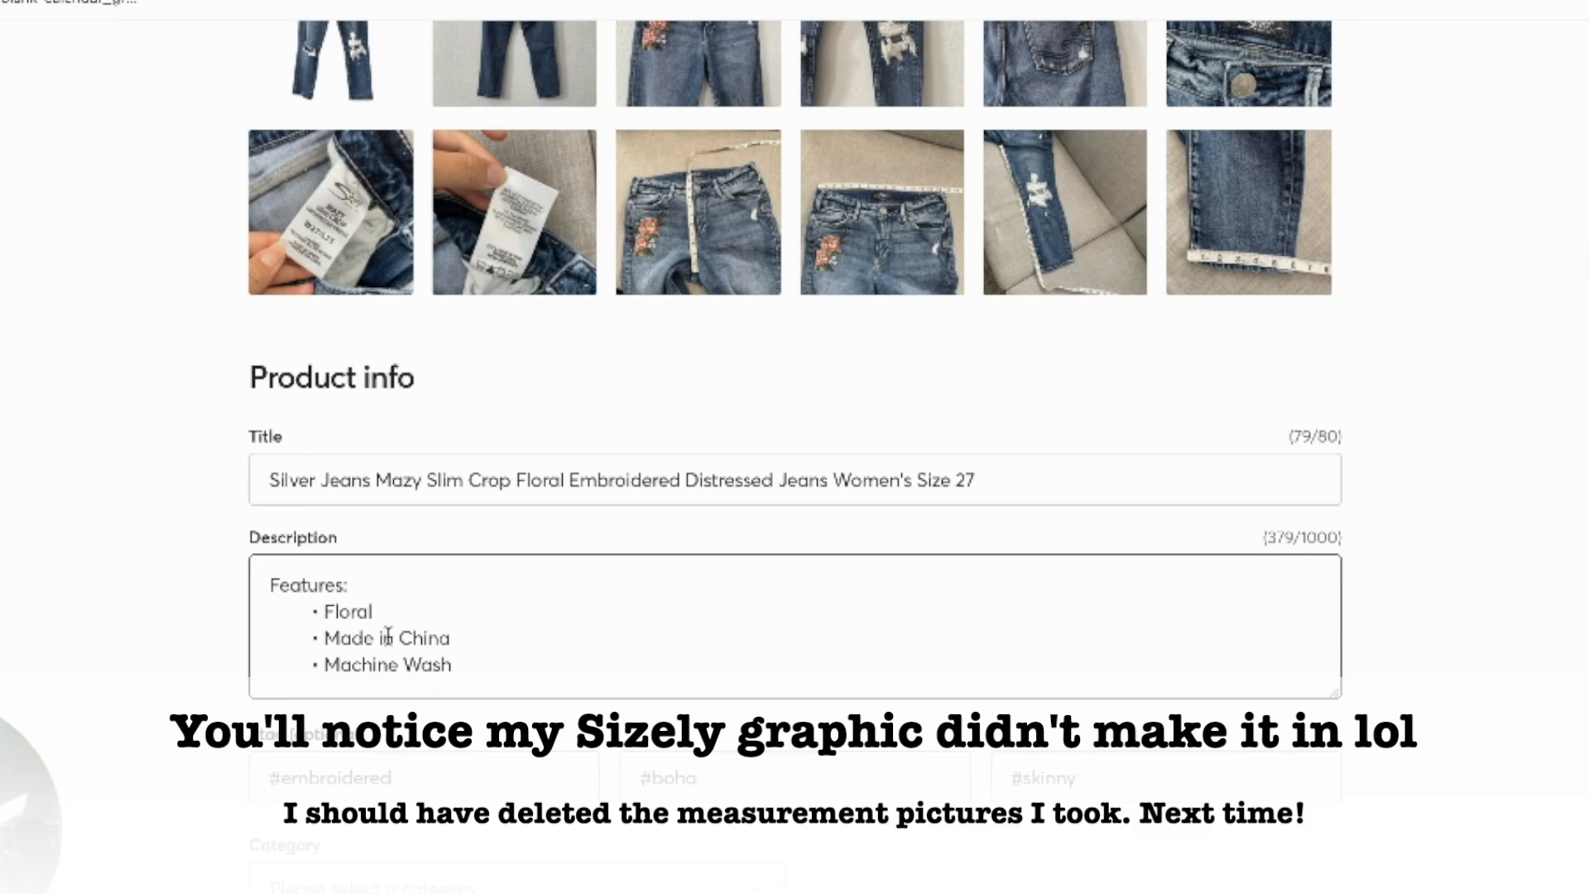
scroll(382, 629, down, 1)
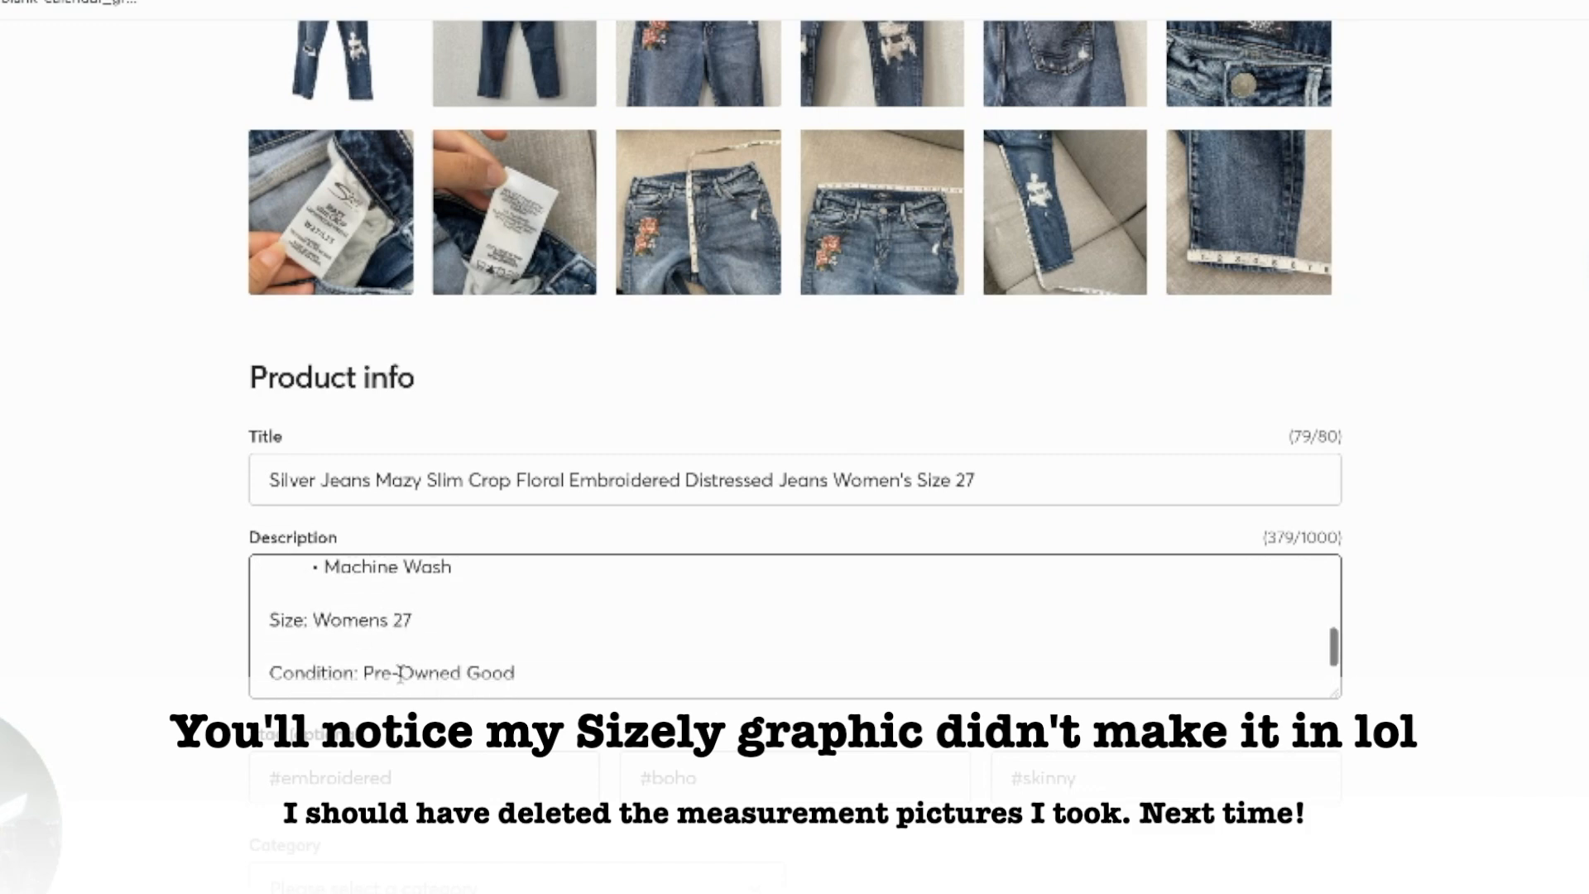
scroll(401, 673, down, 1)
scroll(394, 670, down, 1)
scroll(539, 782, down, 2)
click(1052, 617)
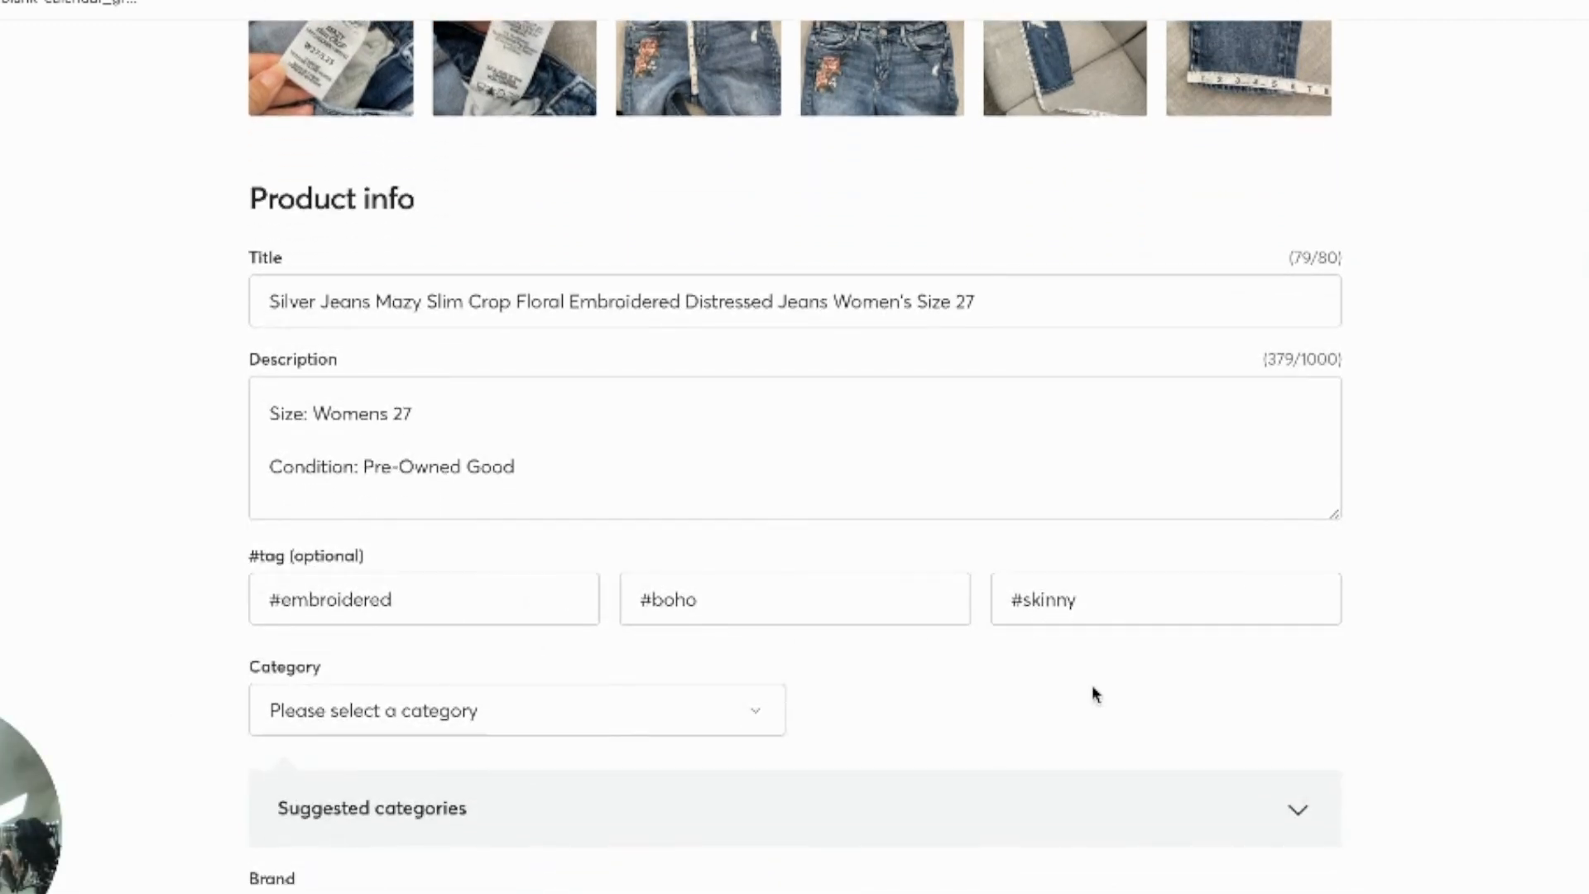
Step: Set the Mercari listing's category to the suggested Women > Jeans > Skinny Jeans
scroll(1091, 683, down, 3)
click(417, 485)
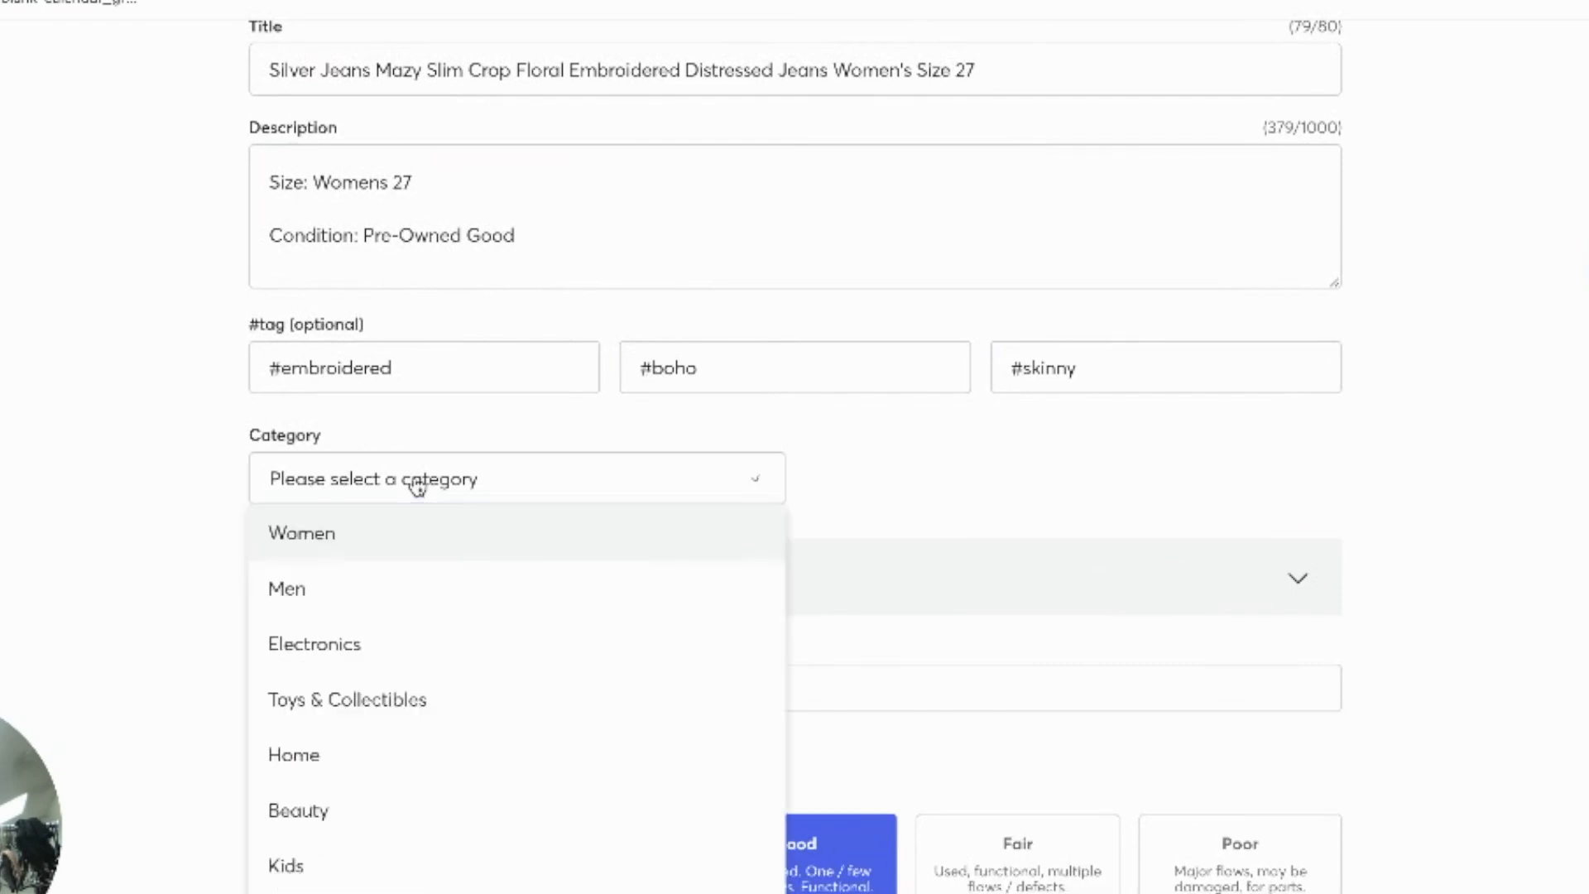
click(823, 487)
click(625, 593)
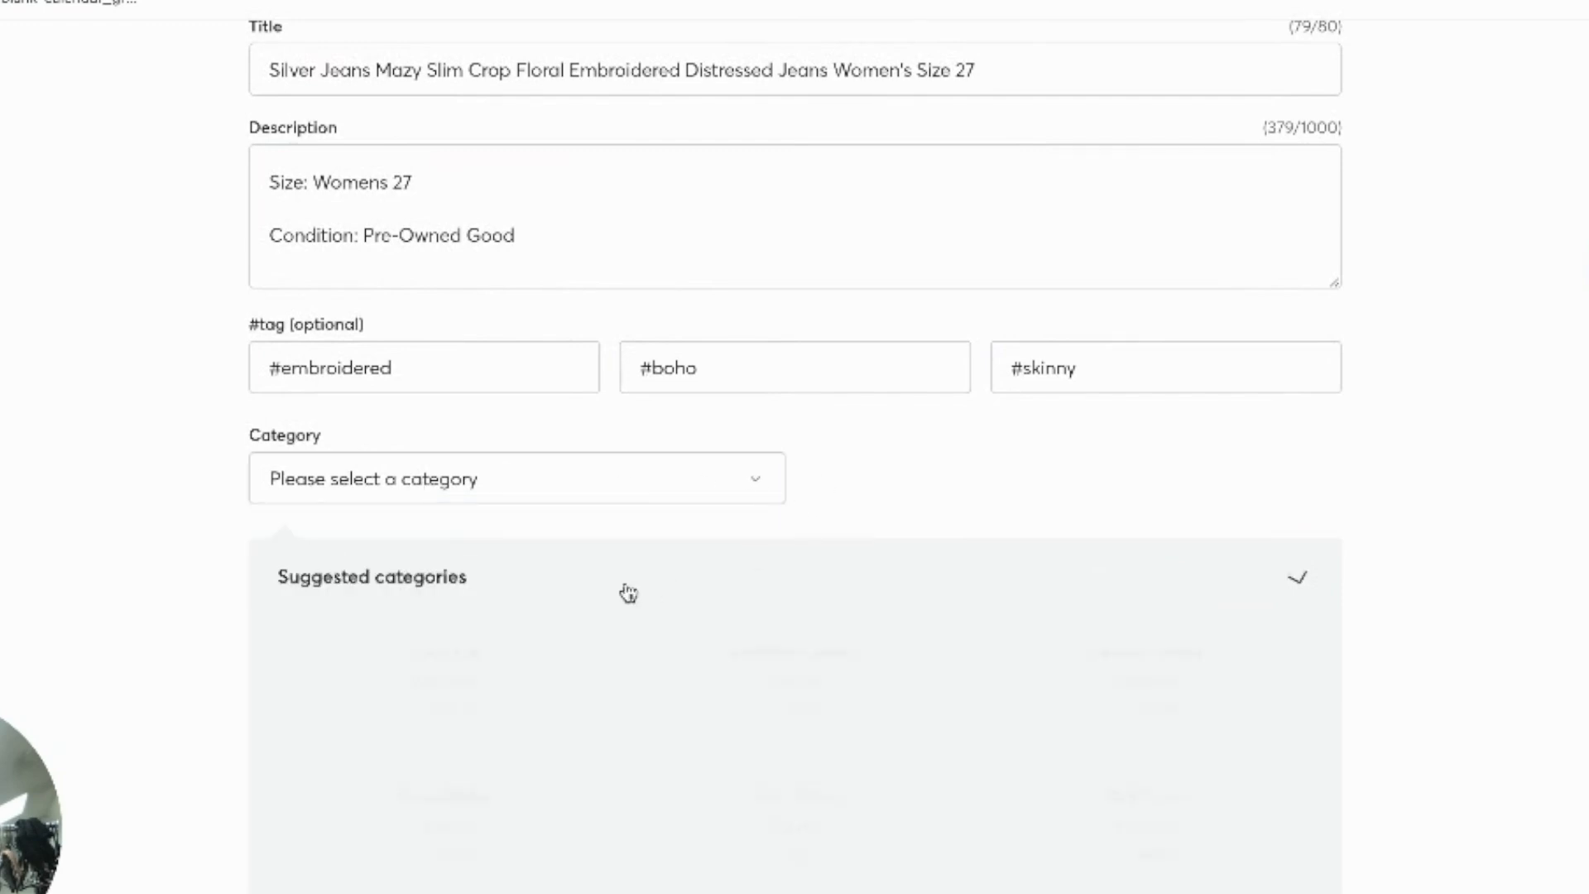
scroll(627, 591, down, 1)
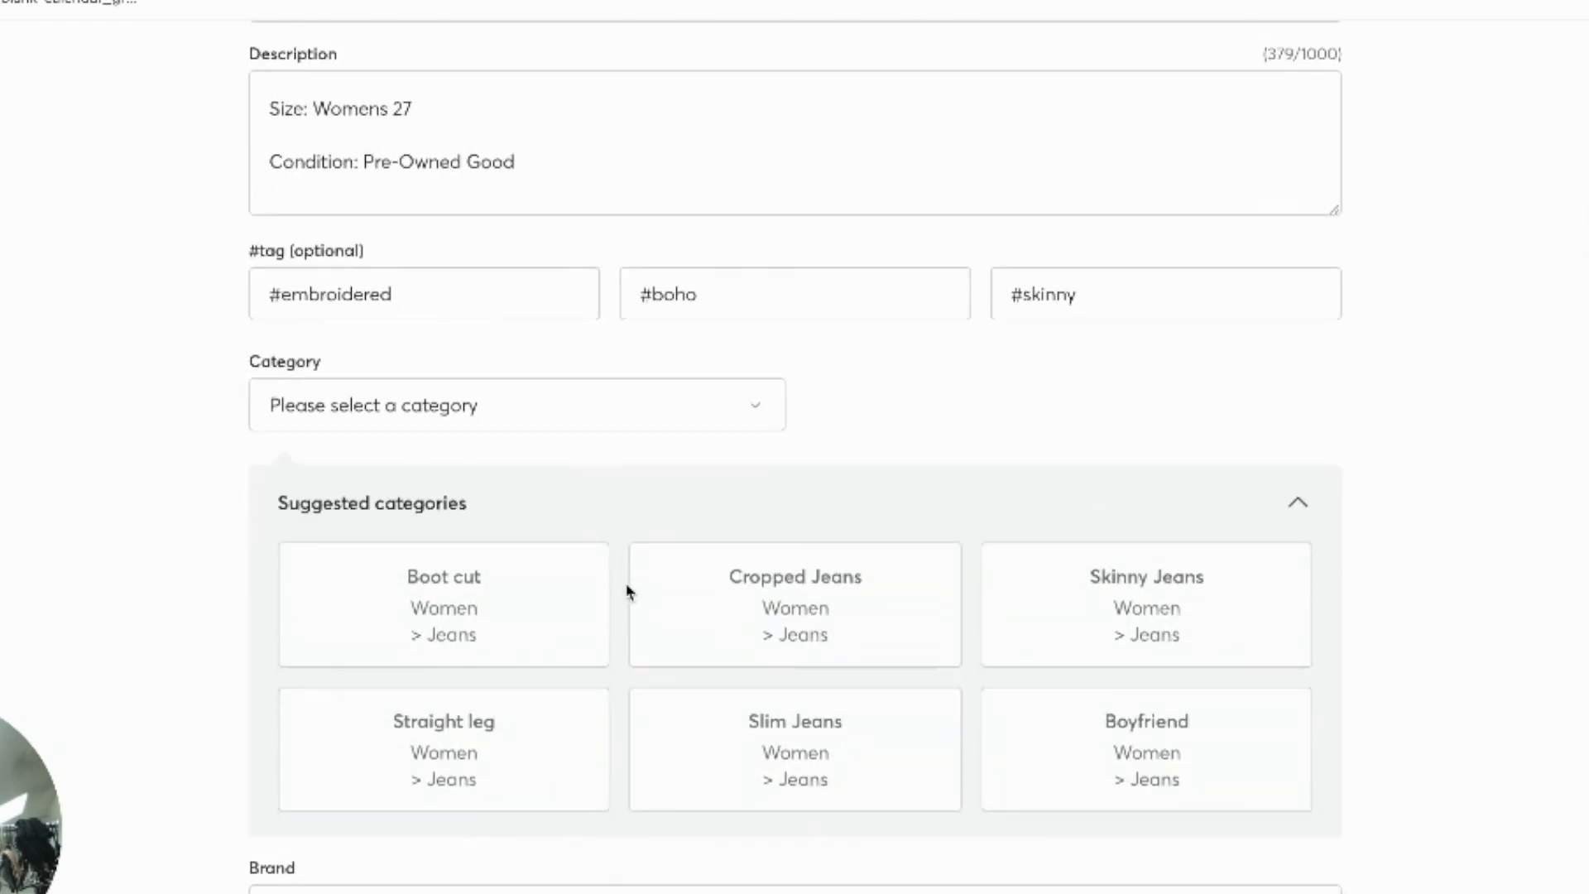
click(1164, 613)
Step: Set the Mercari listing's brand to Silver
scroll(1182, 474, down, 7)
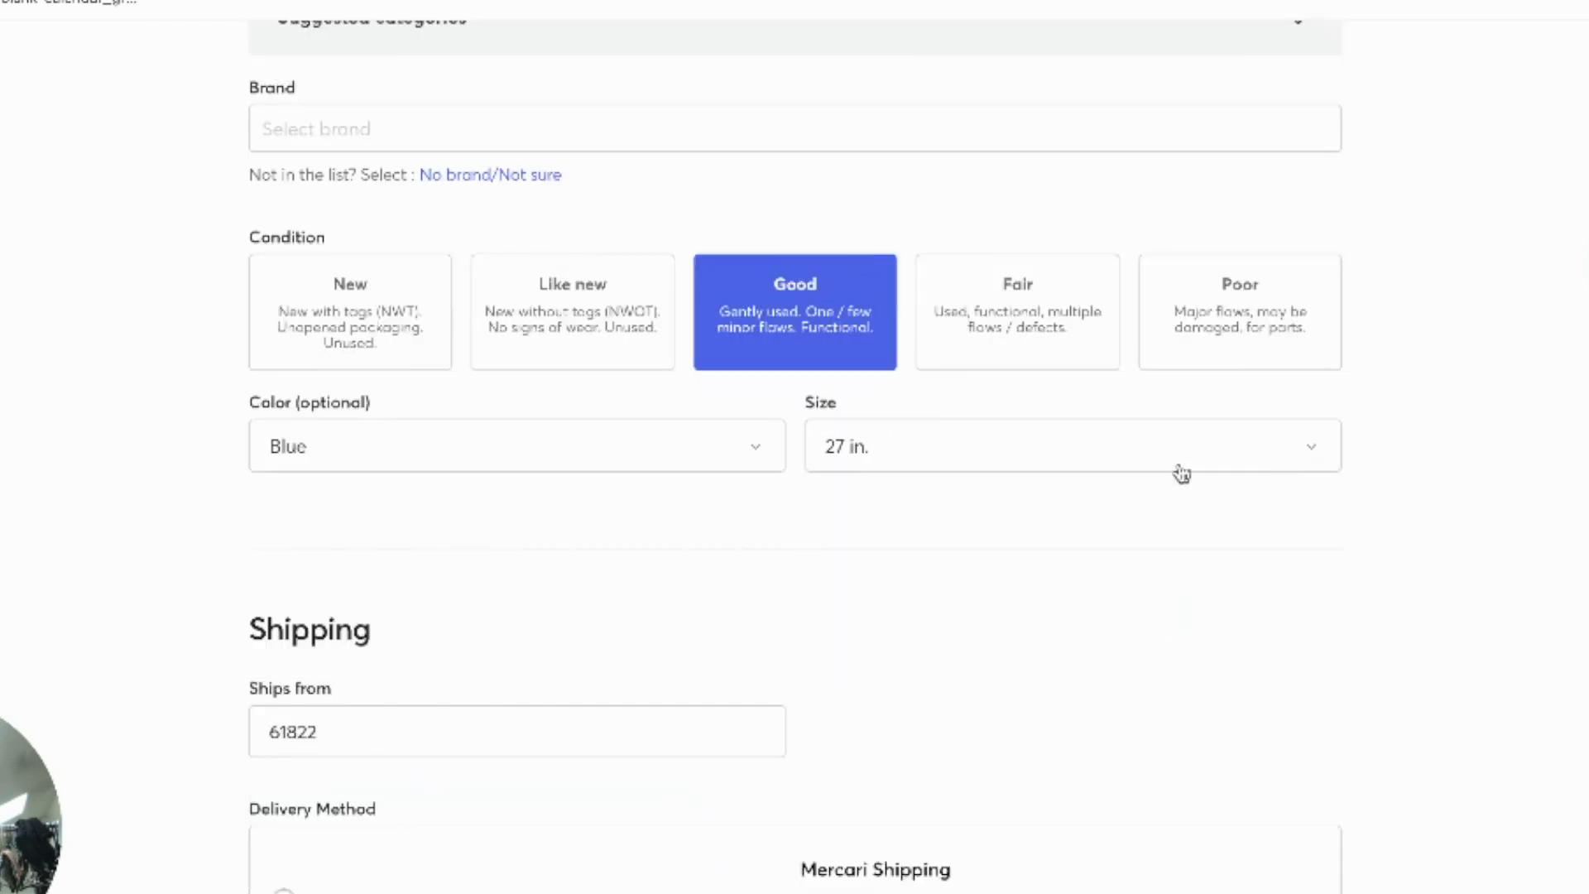
scroll(1387, 693, down, 1)
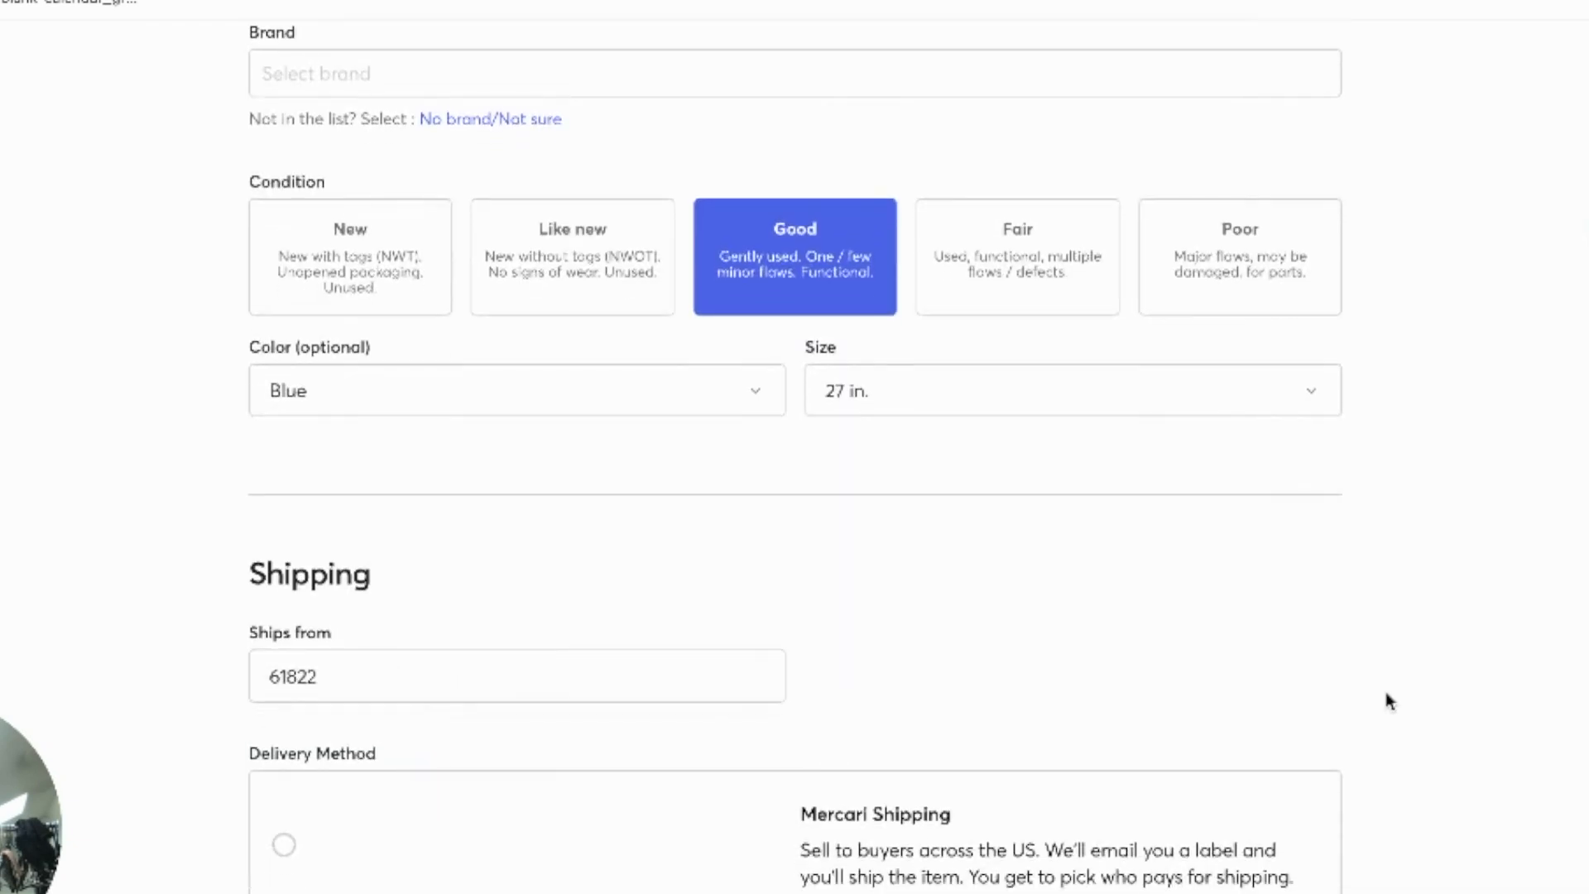
click(572, 75)
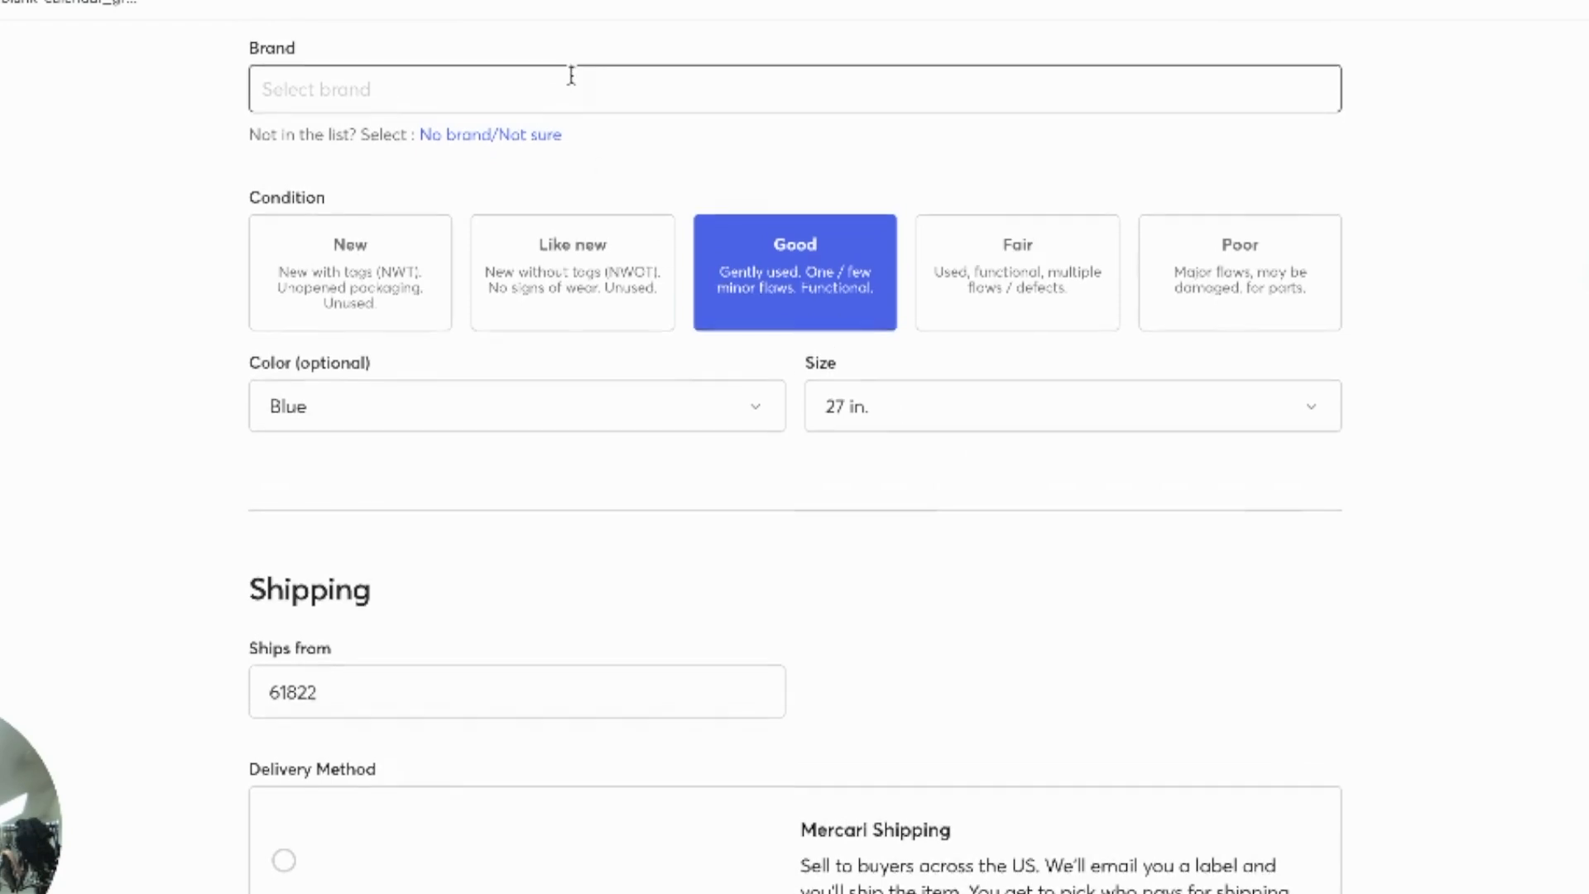
scroll(573, 165, up, 2)
scroll(448, 198, up, 2)
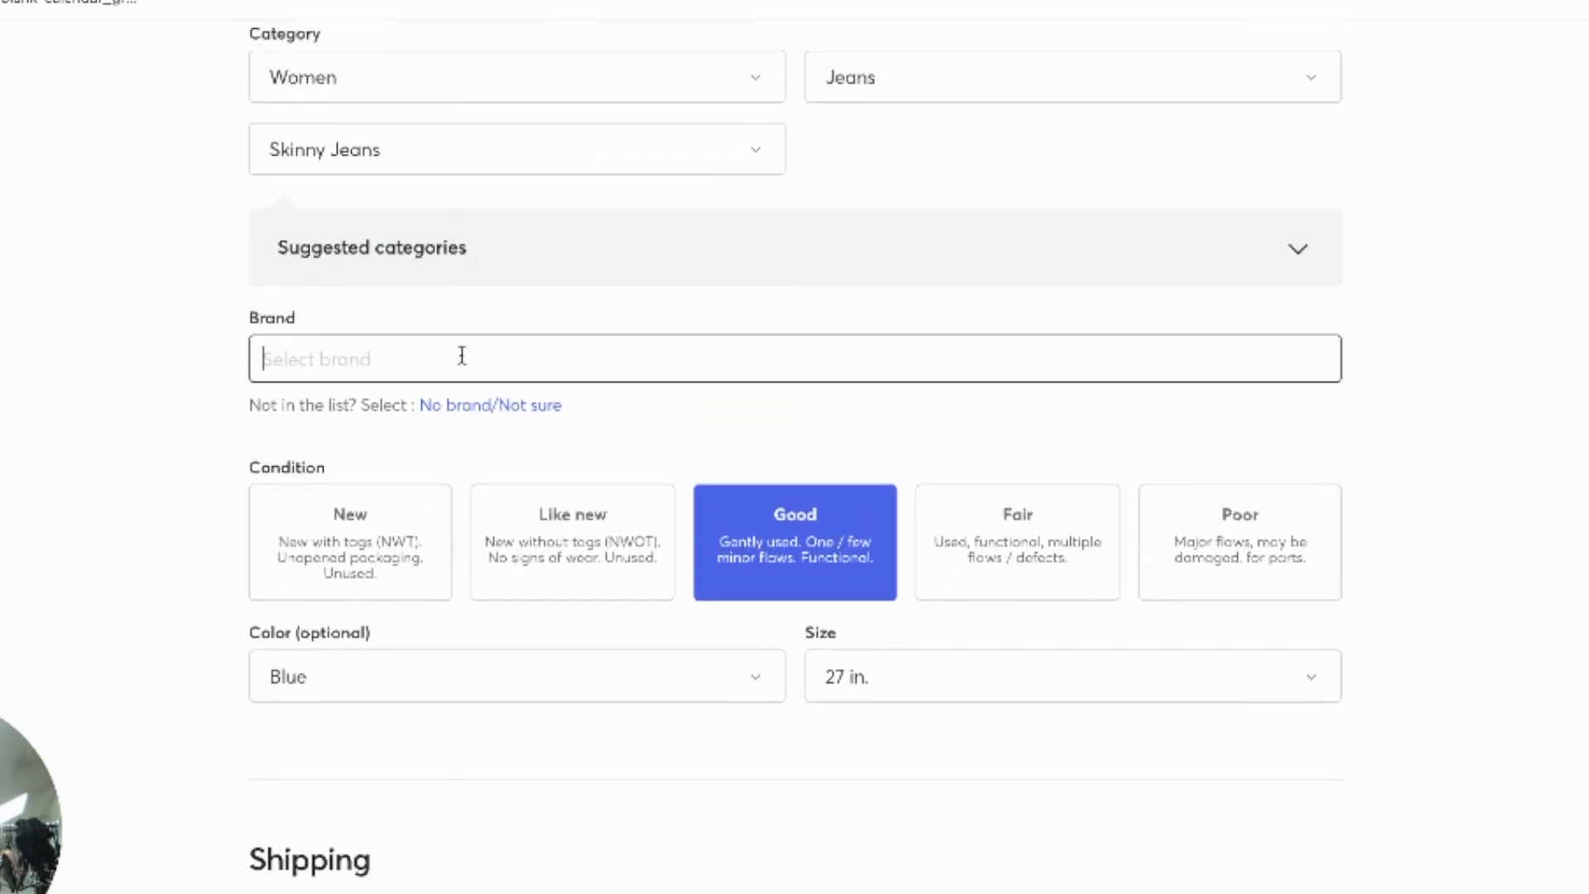
text(Silver)
scroll(338, 431, down, 1)
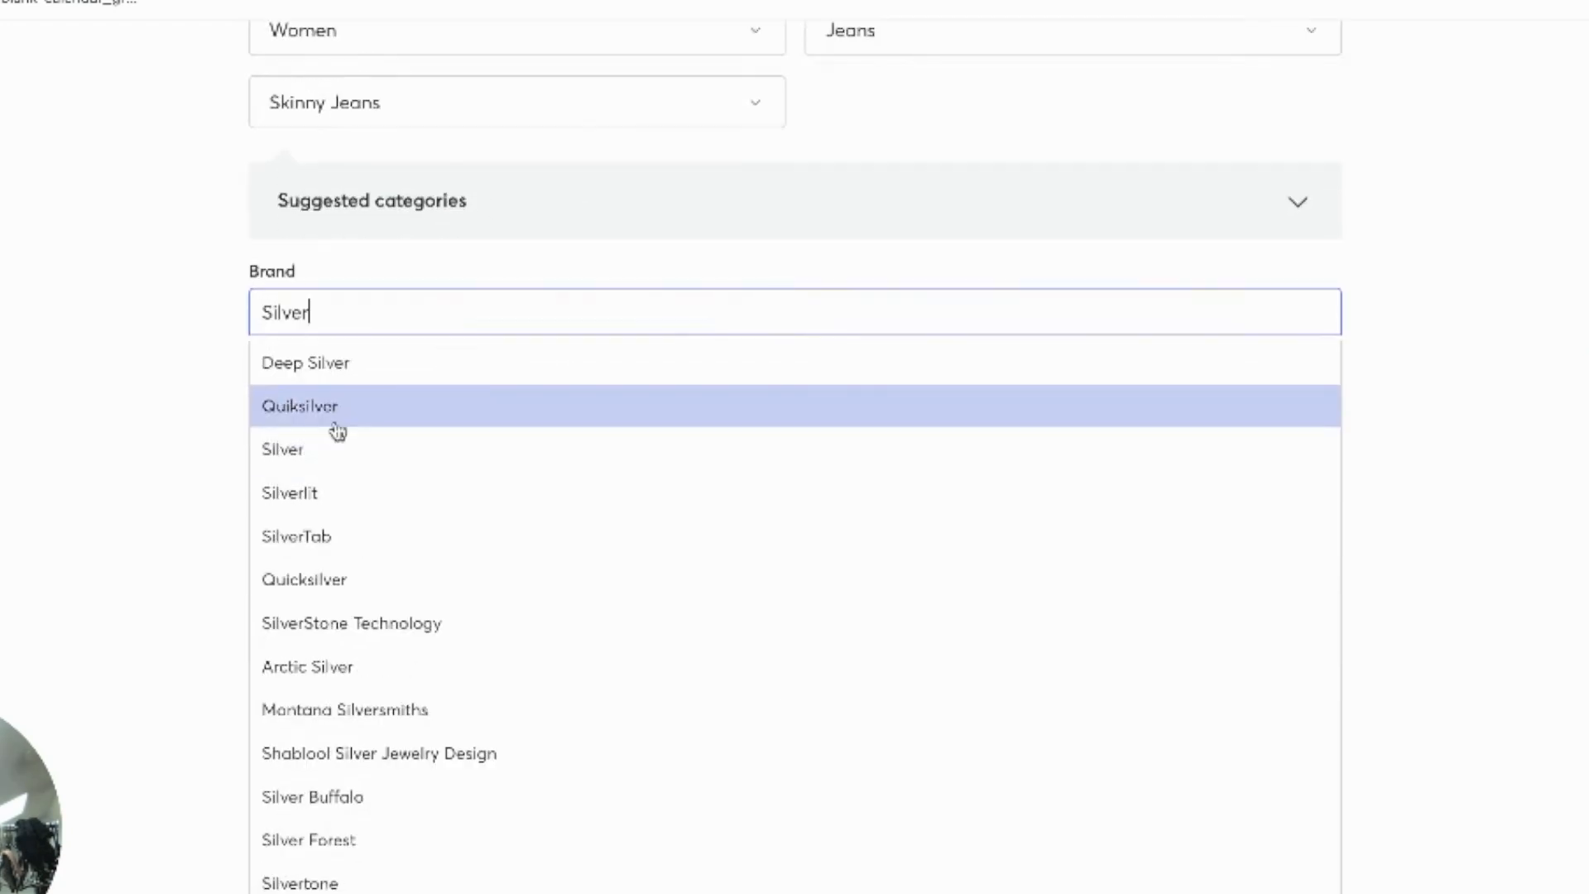
click(337, 451)
Step: Change the Mercari shipping carrier to FedEx SmartPost at $7.99 for the 1 lb 4 oz item and save it
scroll(842, 363, down, 2)
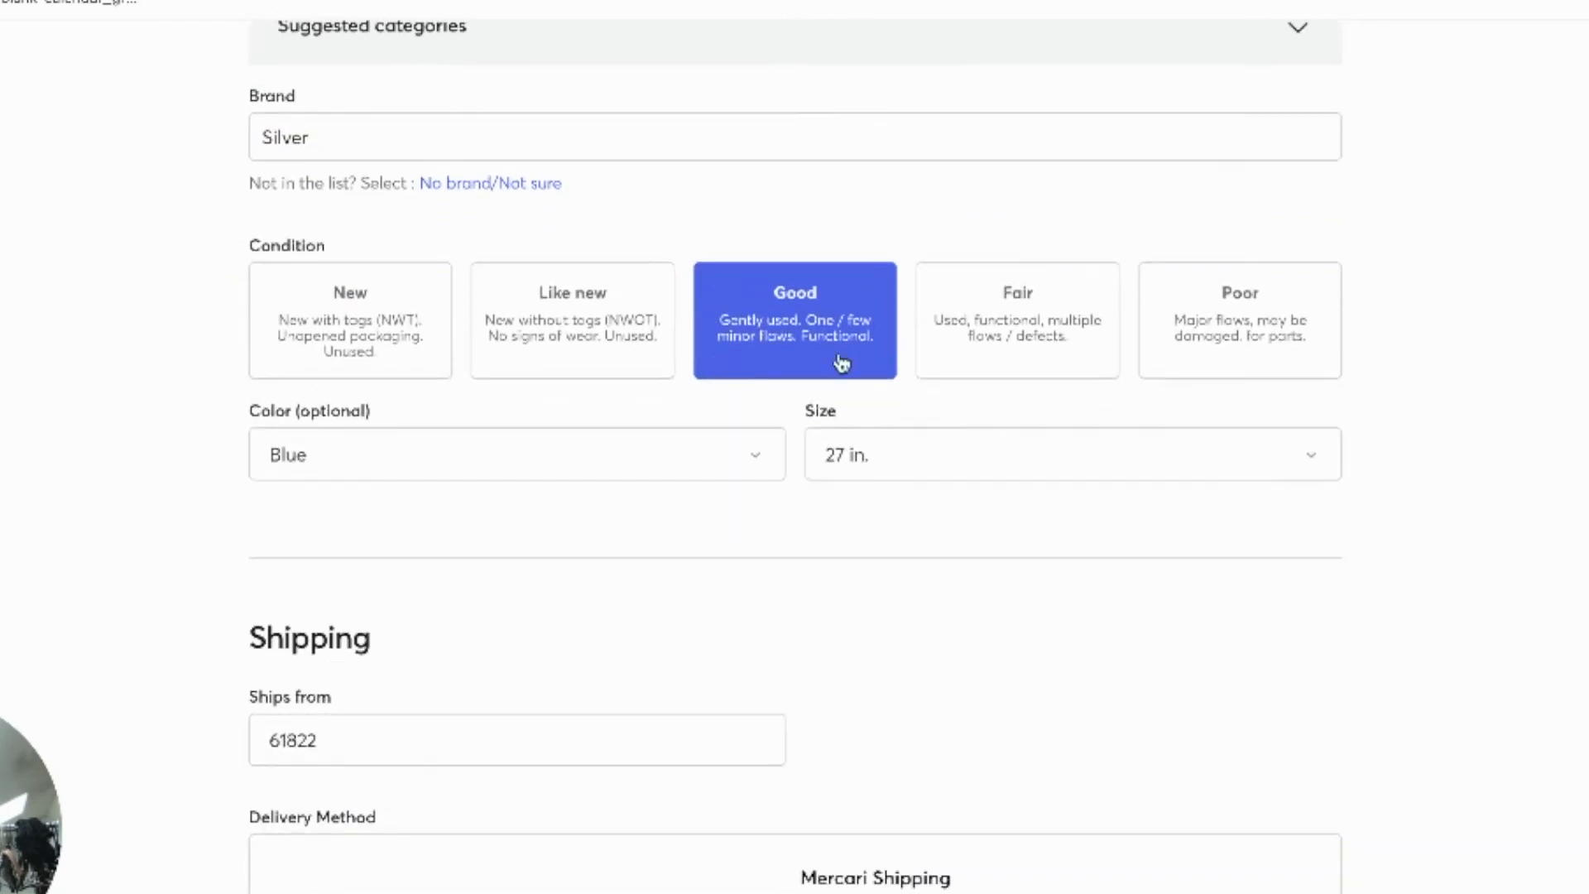
scroll(802, 651, down, 5)
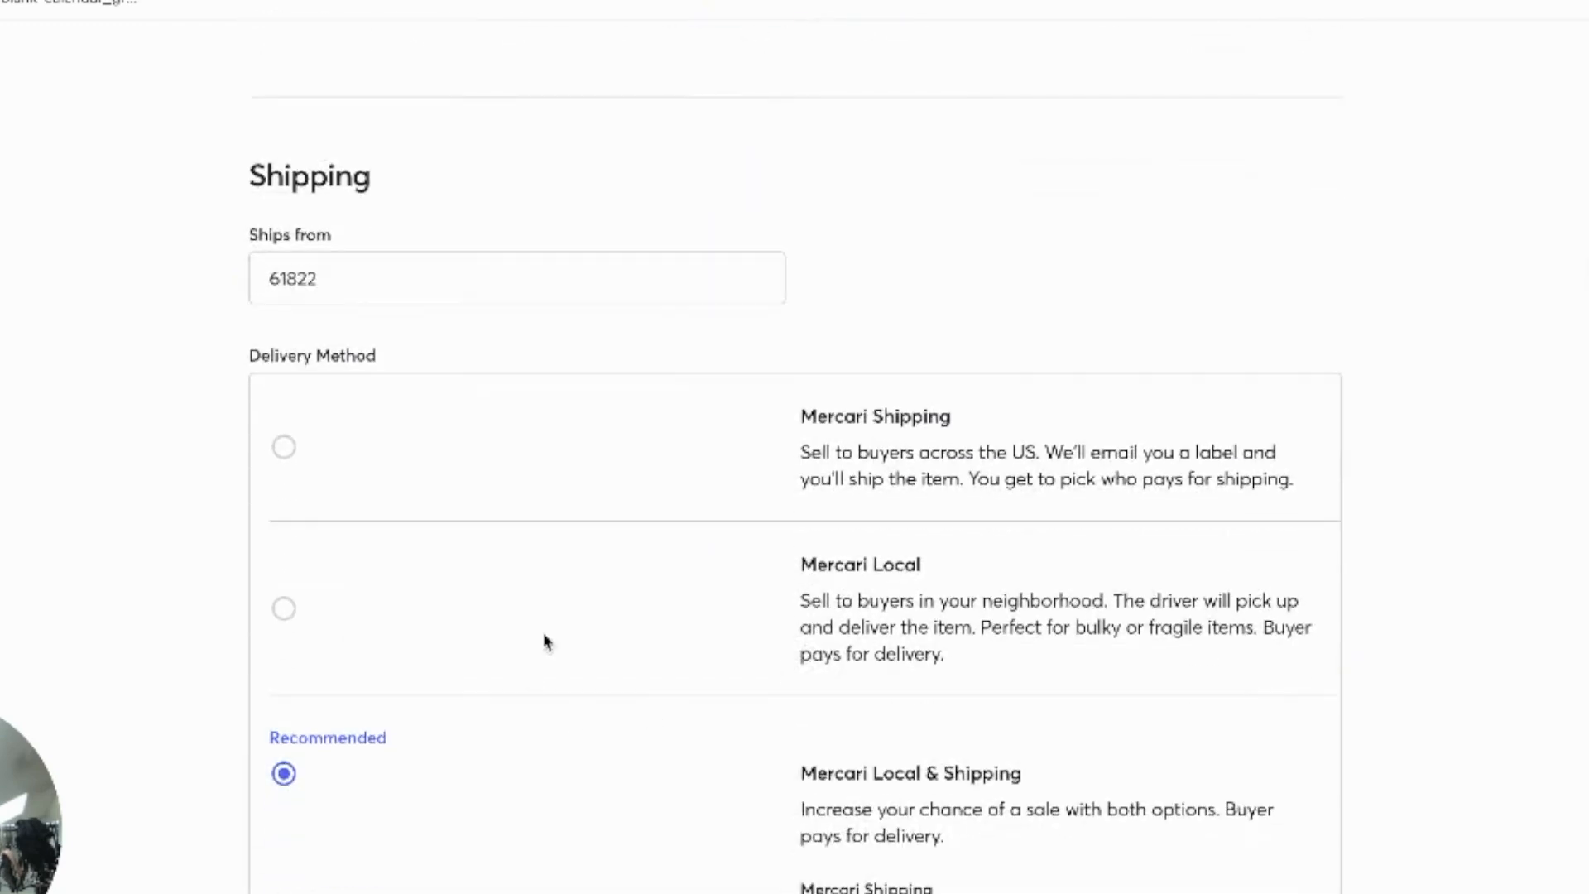
scroll(546, 662, down, 2)
scroll(924, 613, down, 3)
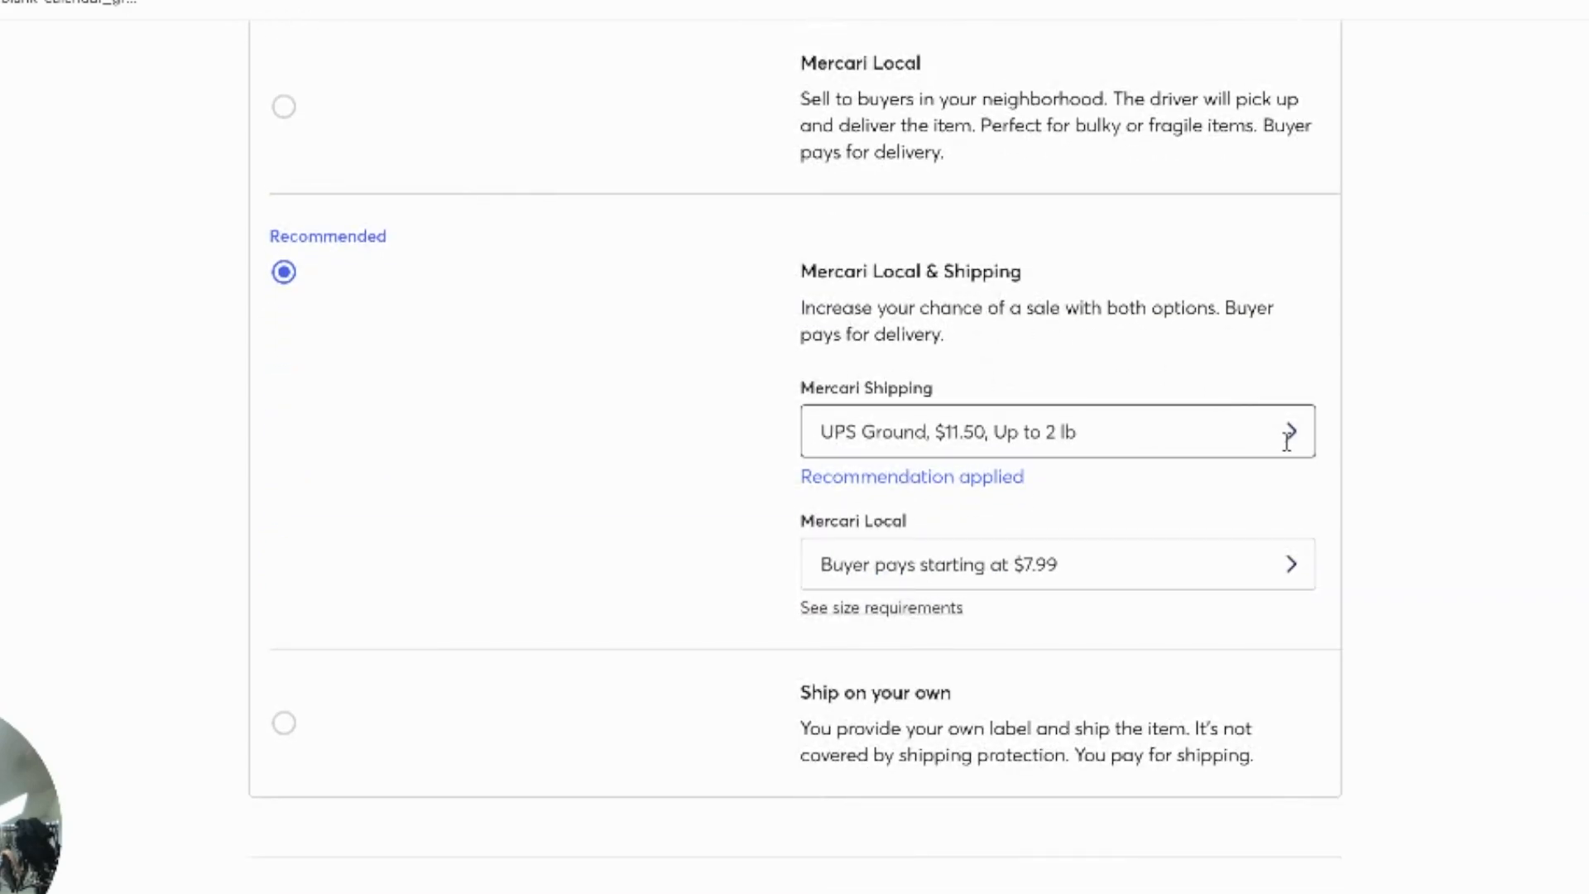
click(1235, 440)
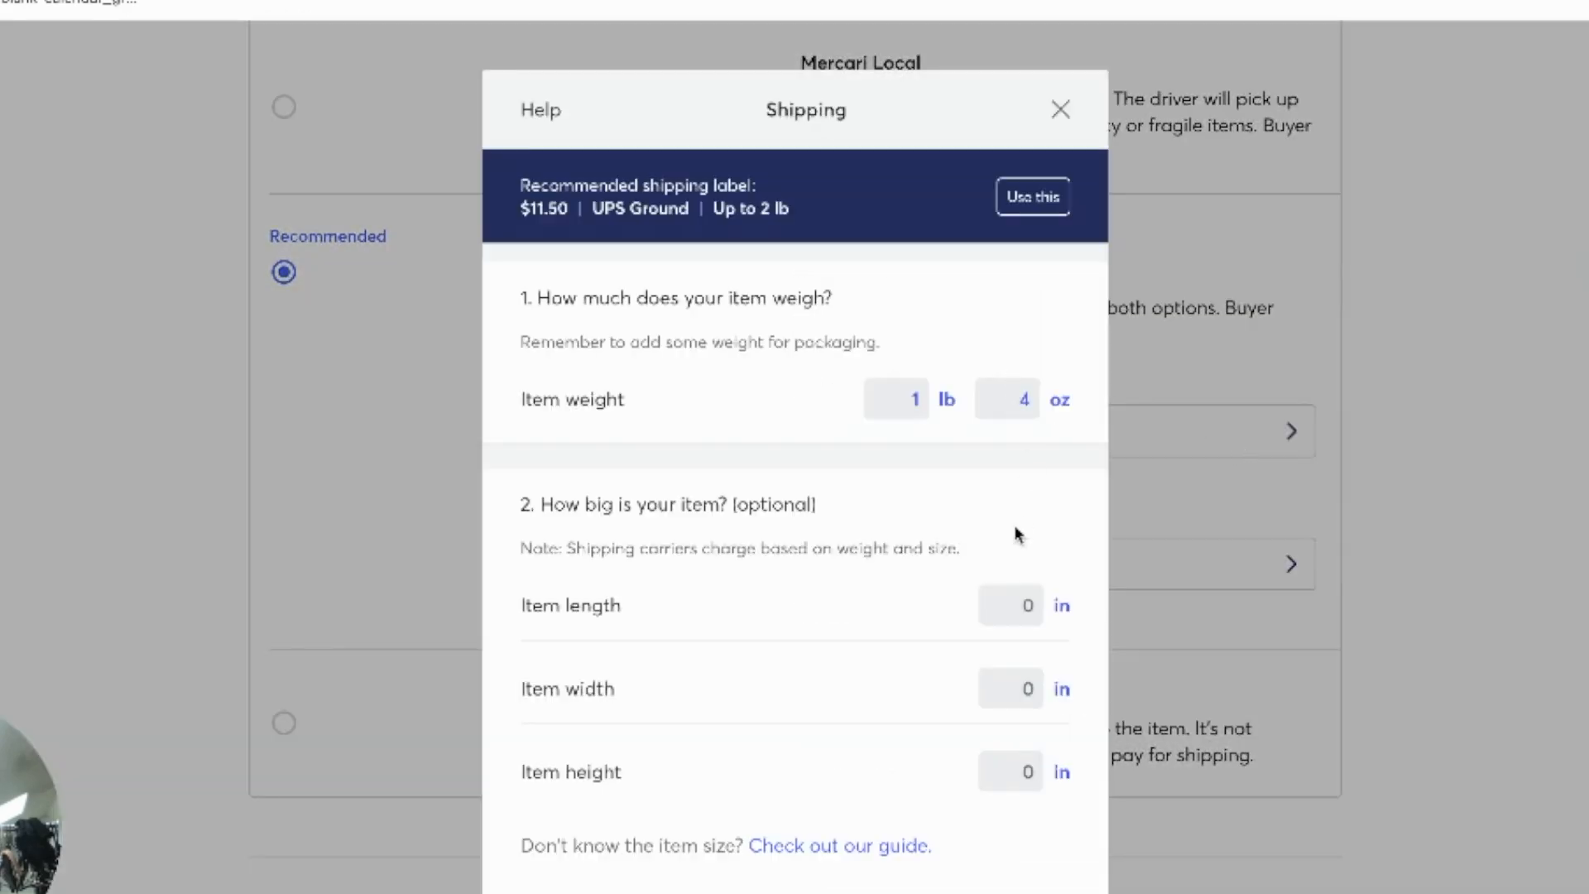
scroll(1031, 520, down, 2)
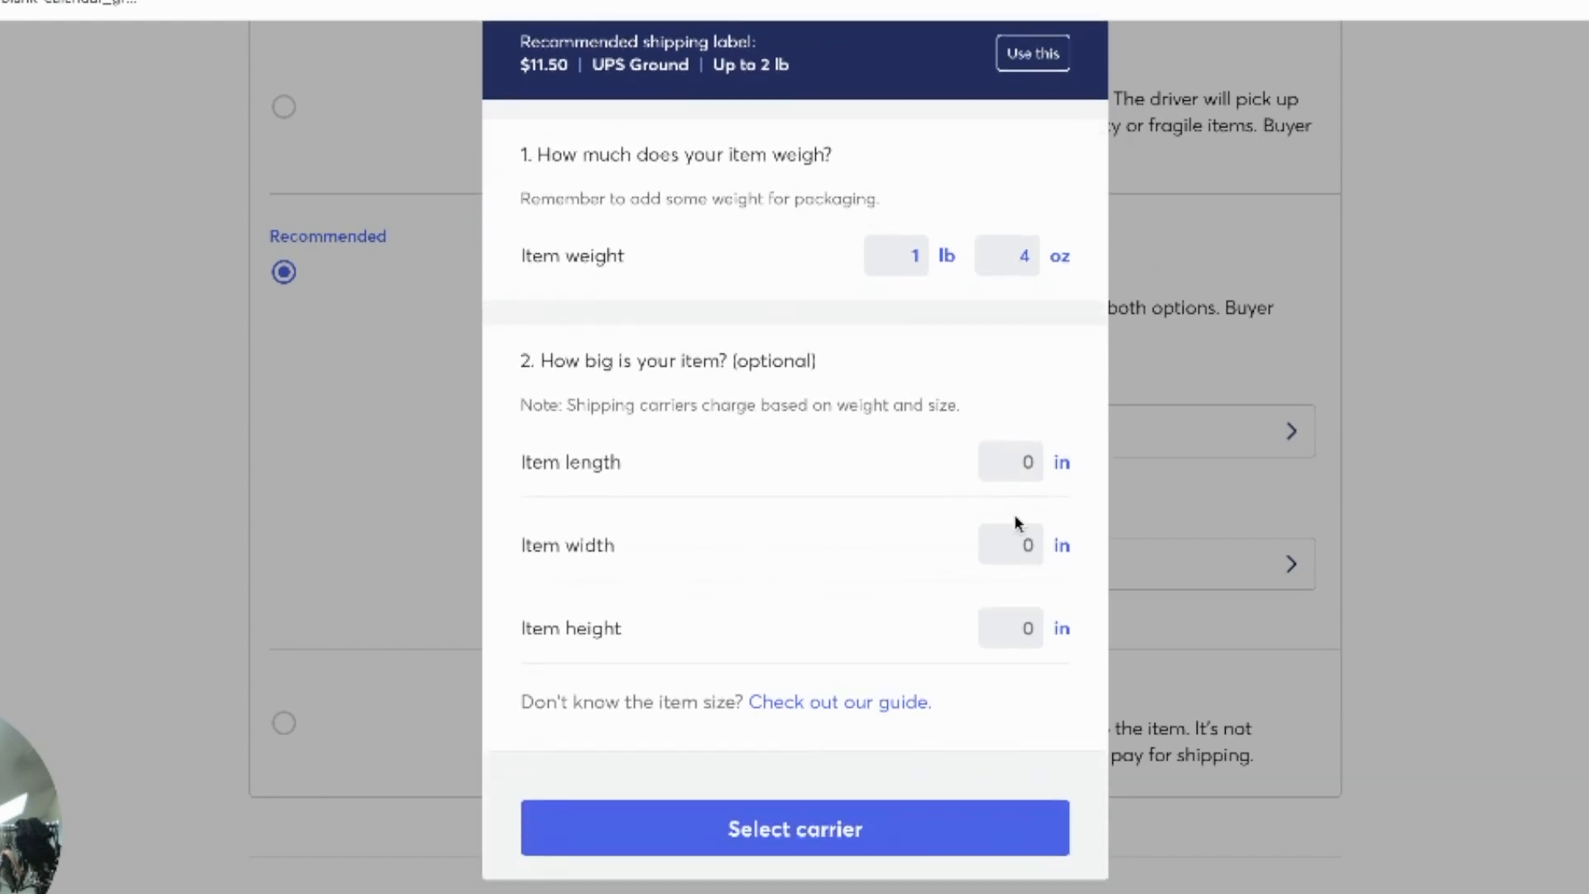
click(841, 838)
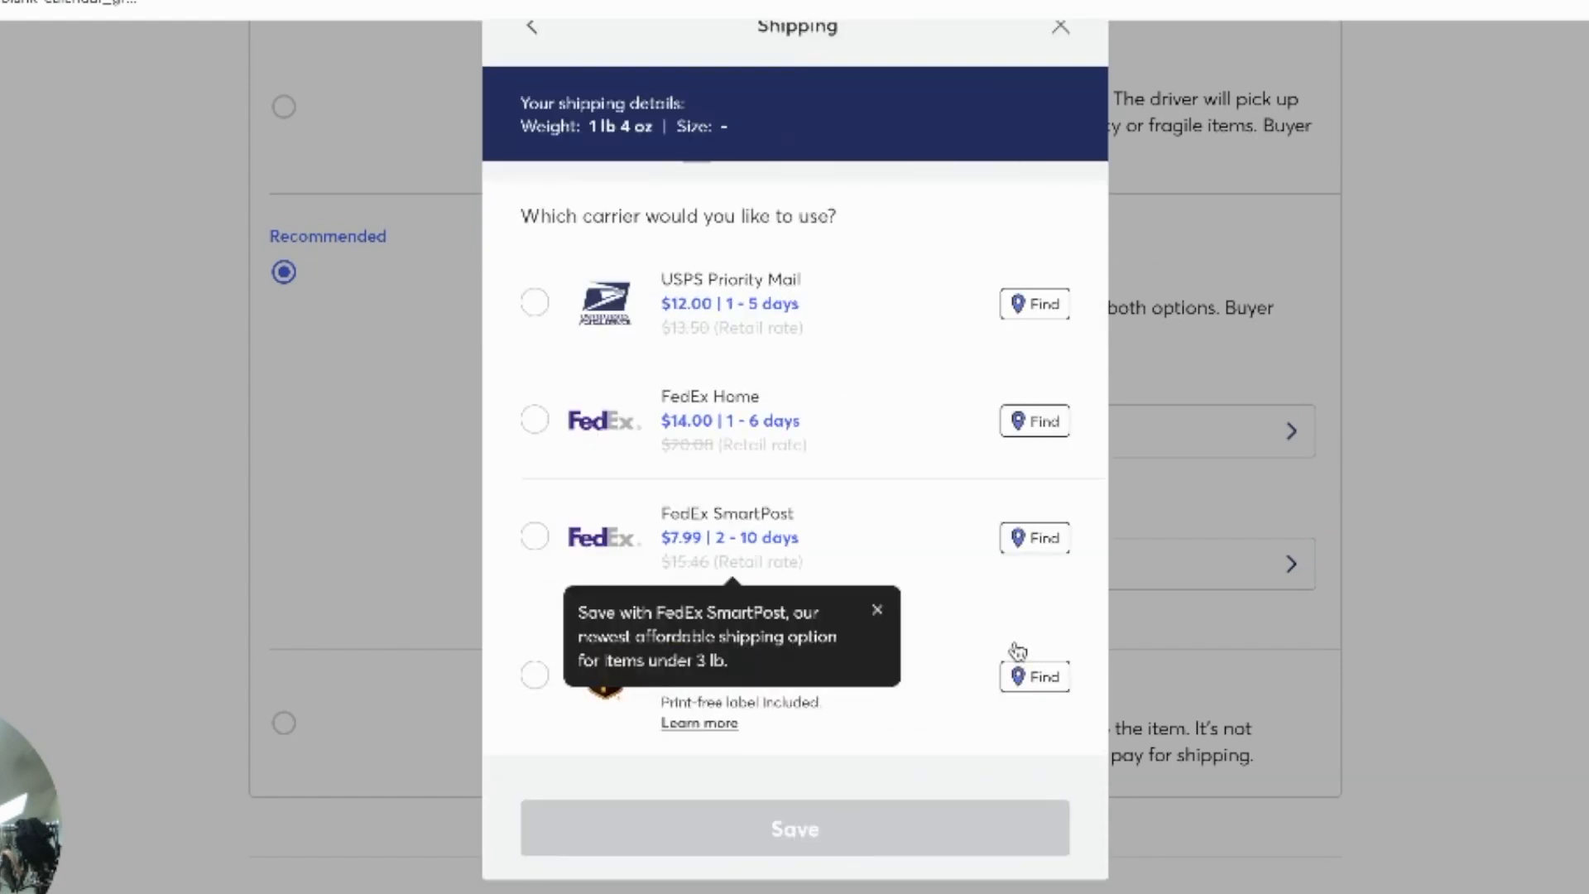
click(532, 538)
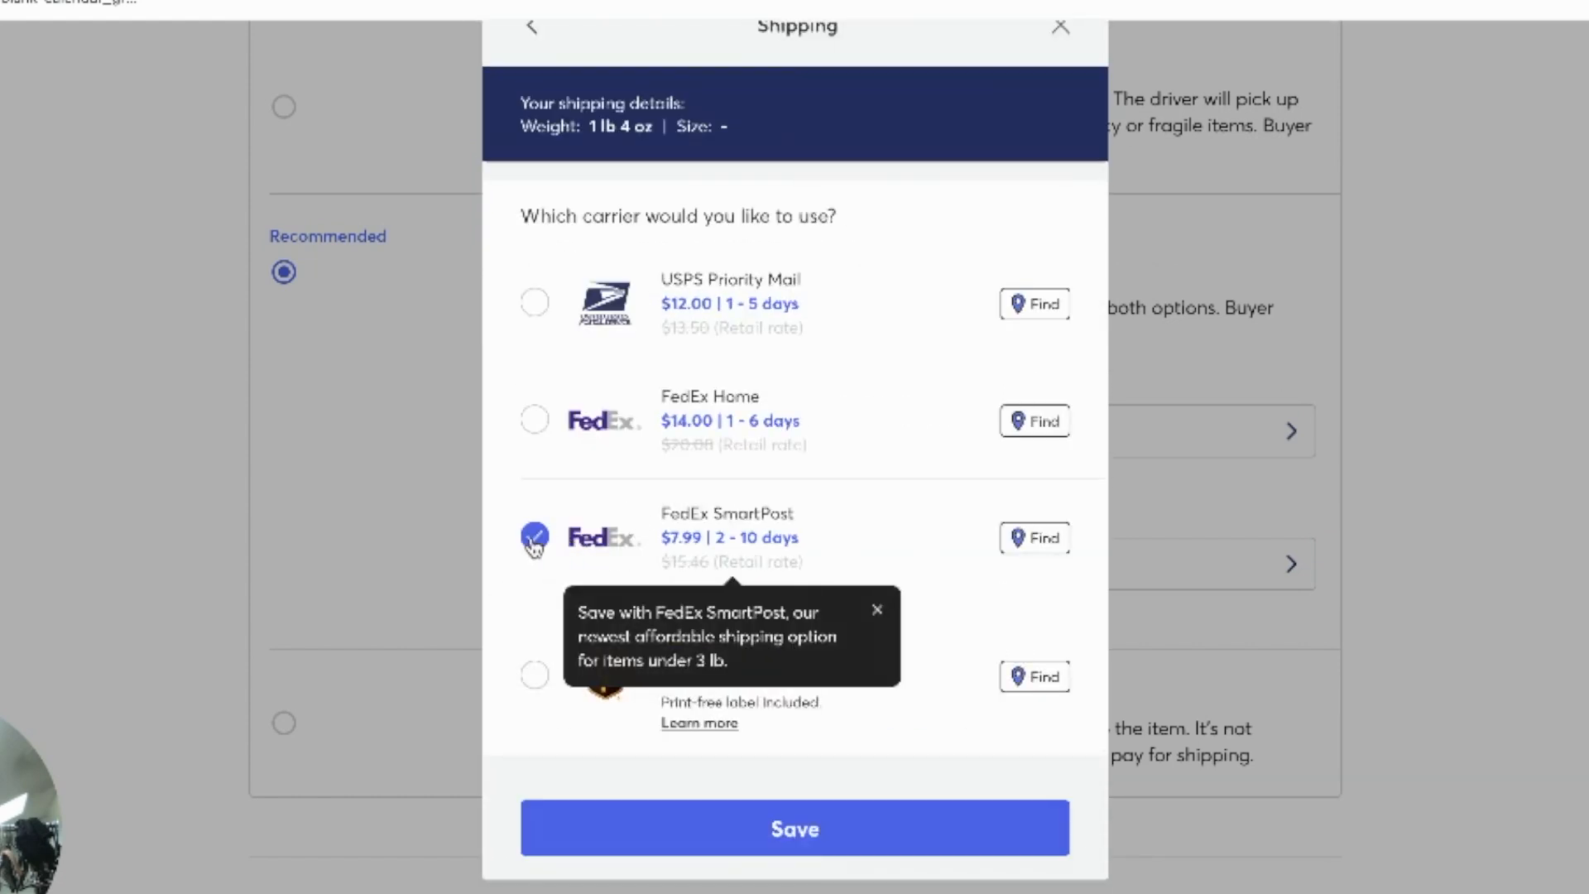
click(849, 827)
Step: Set the smart pricing floor price to $30 and publish the Mercari listing
scroll(1545, 652, down, 4)
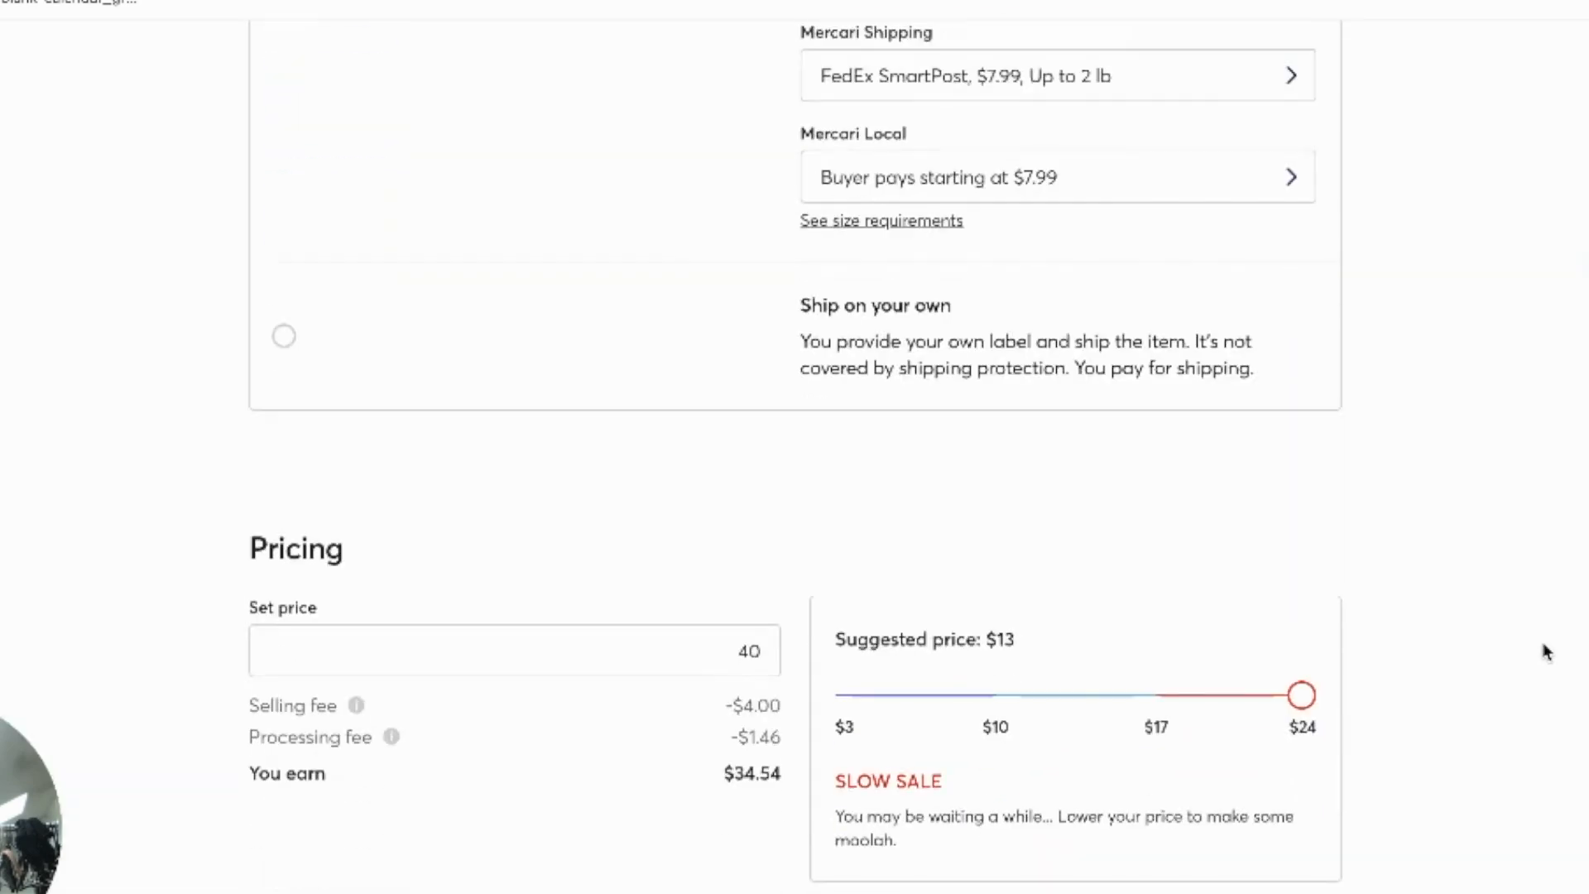
scroll(1543, 642, down, 6)
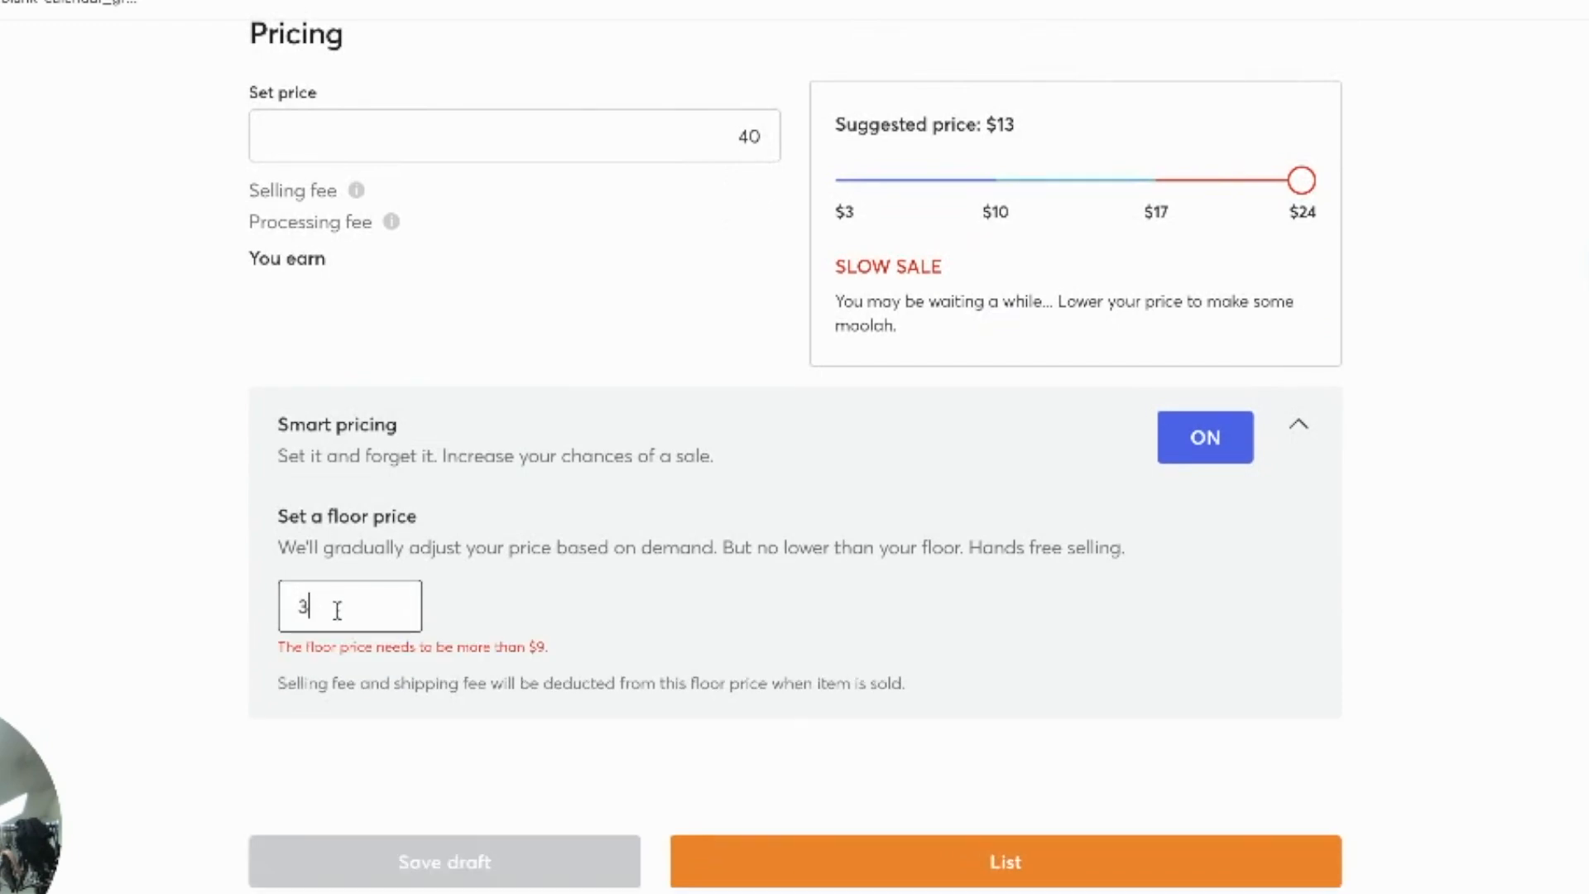
text(0)
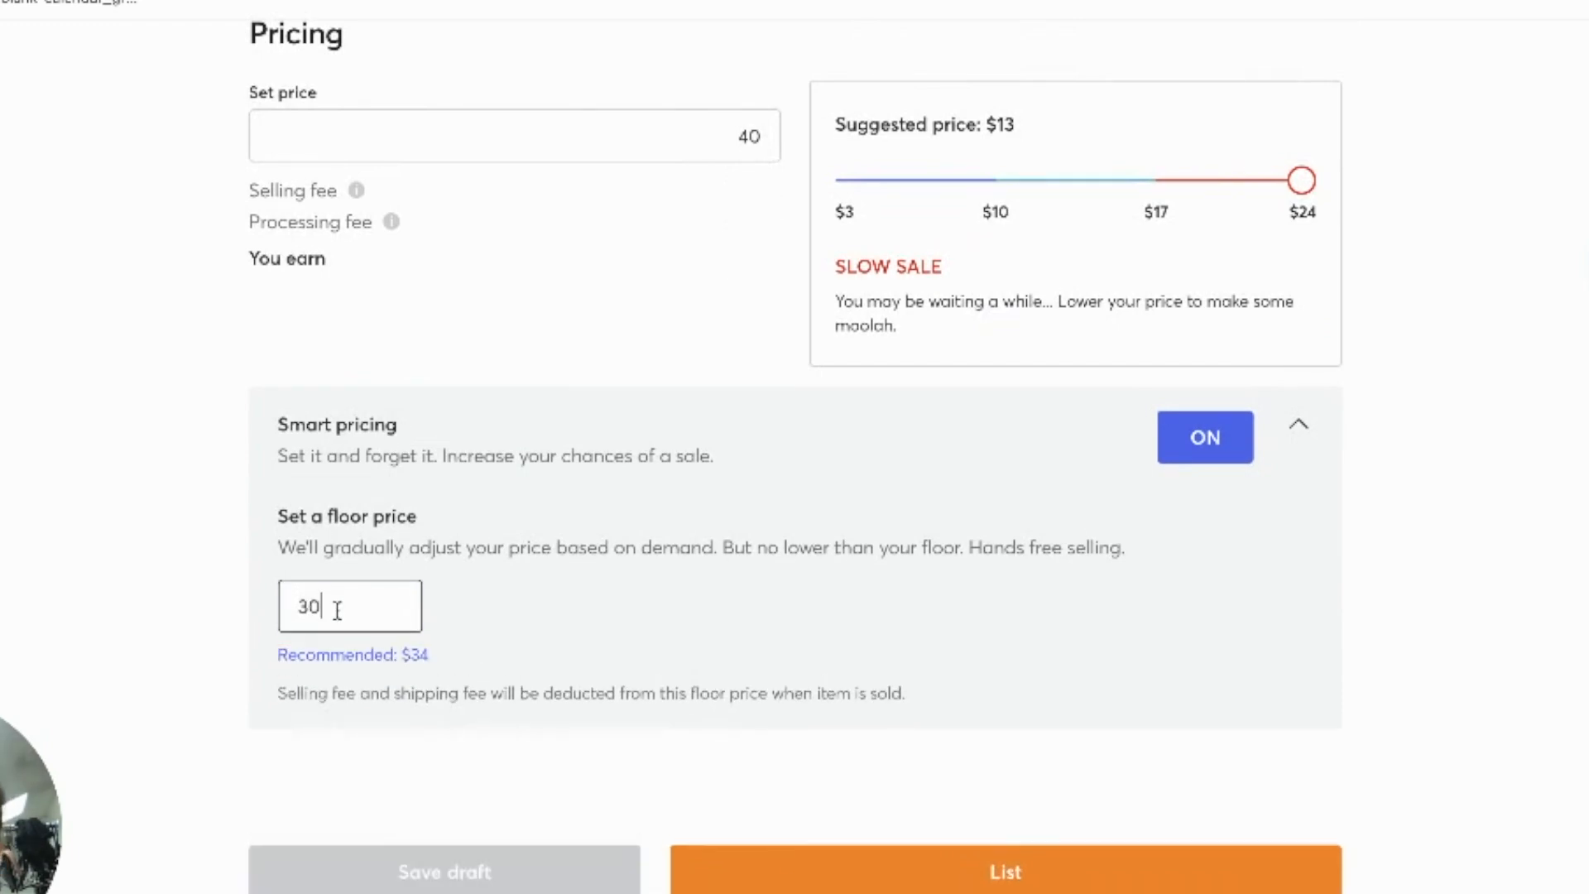
click(934, 878)
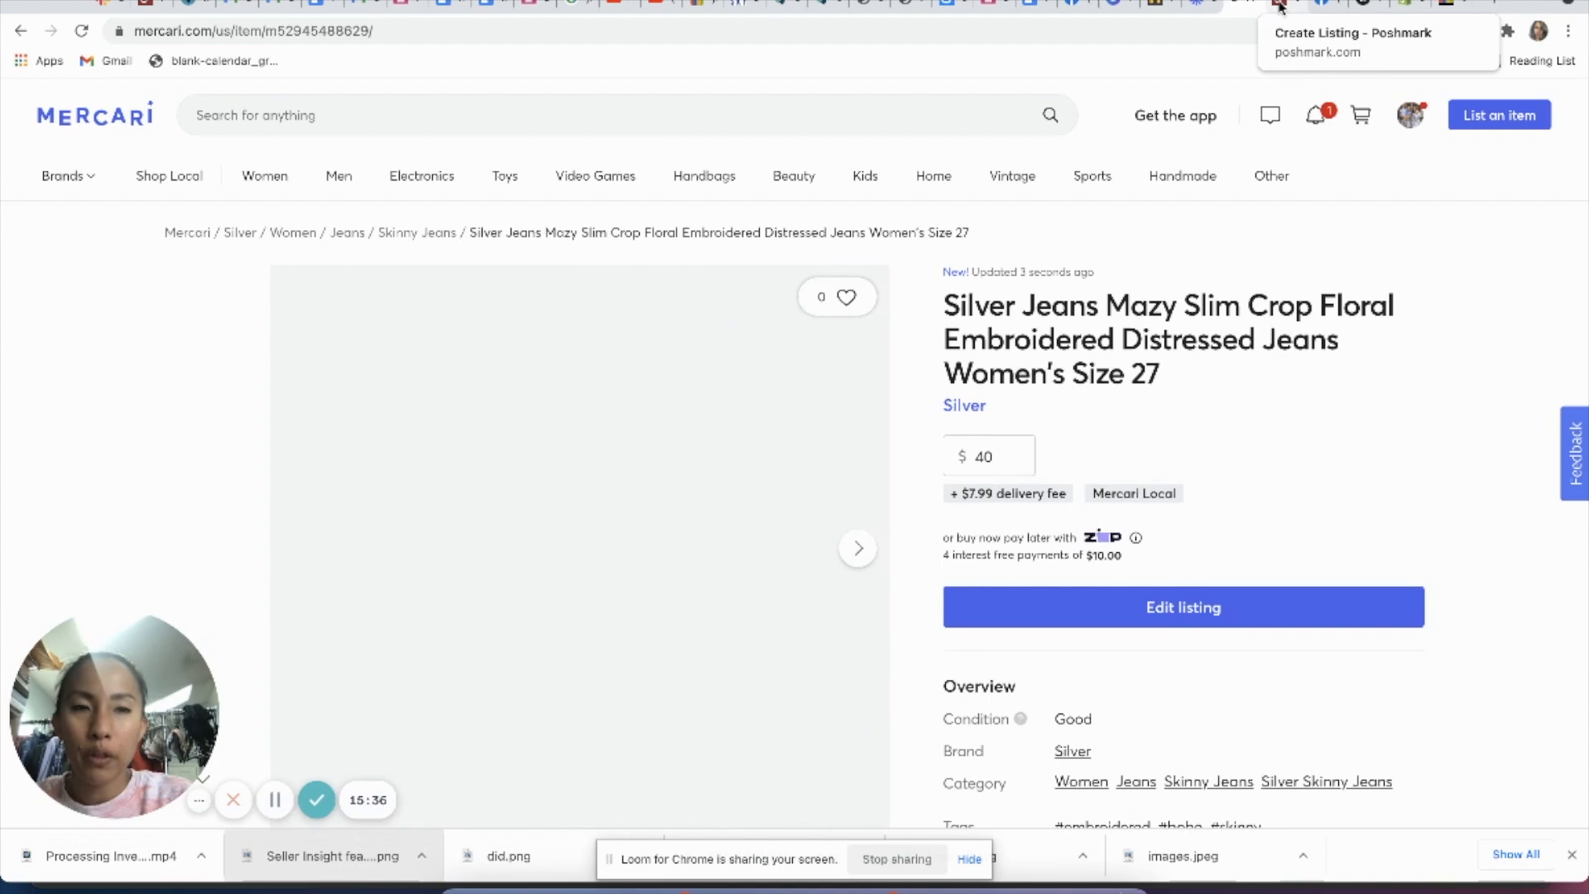
Step: Switch to the Poshmark draft of the jeans and review its copied photos, title and description
click(1280, 6)
scroll(950, 496, down, 7)
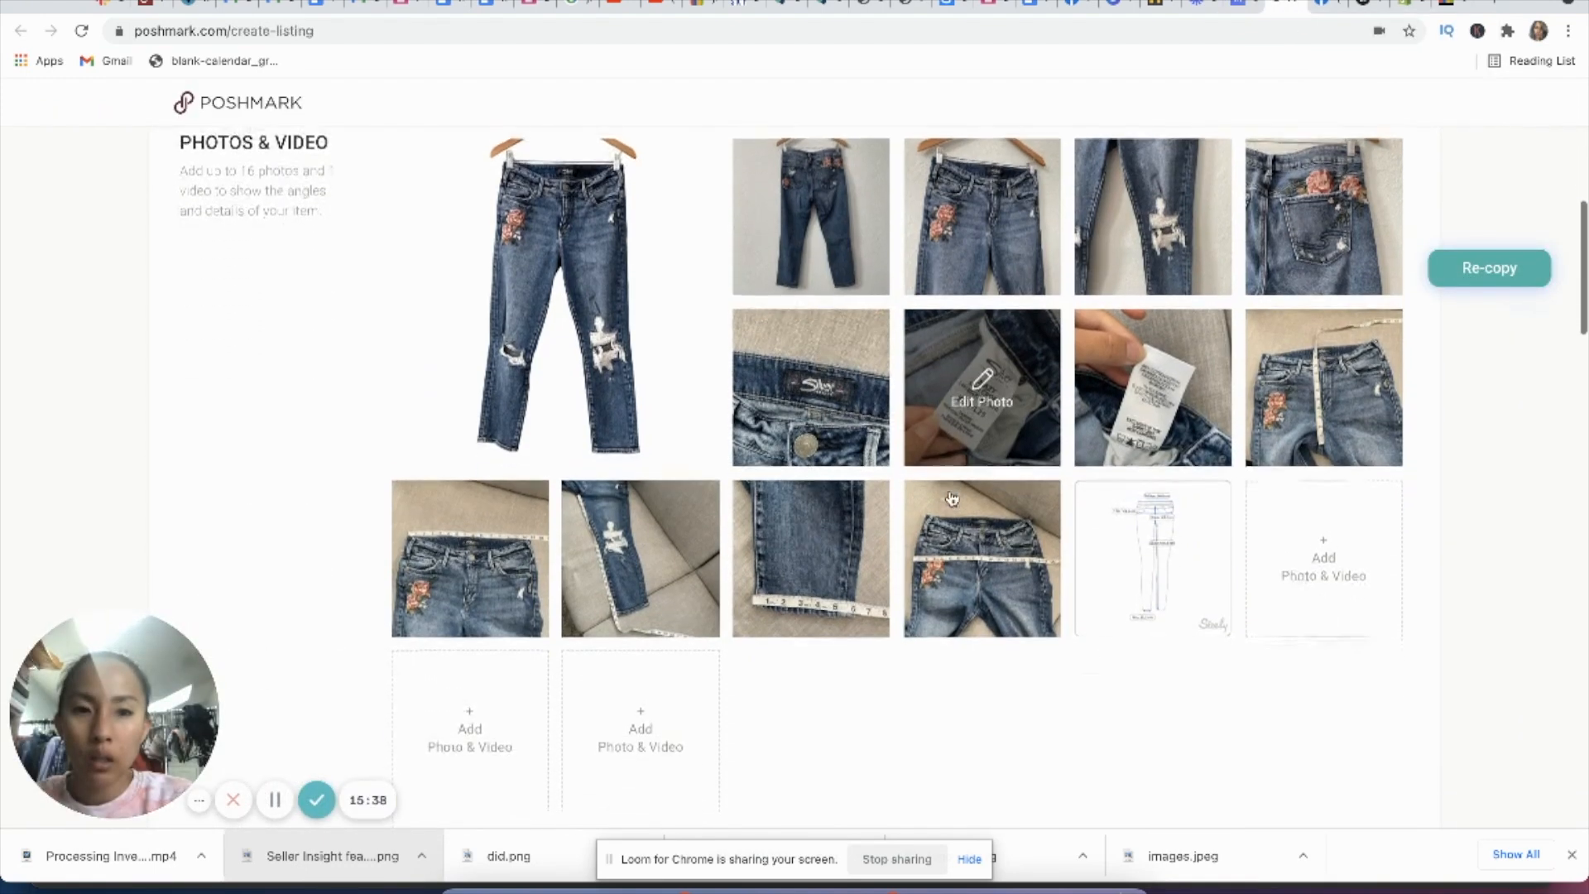
scroll(952, 498, down, 1)
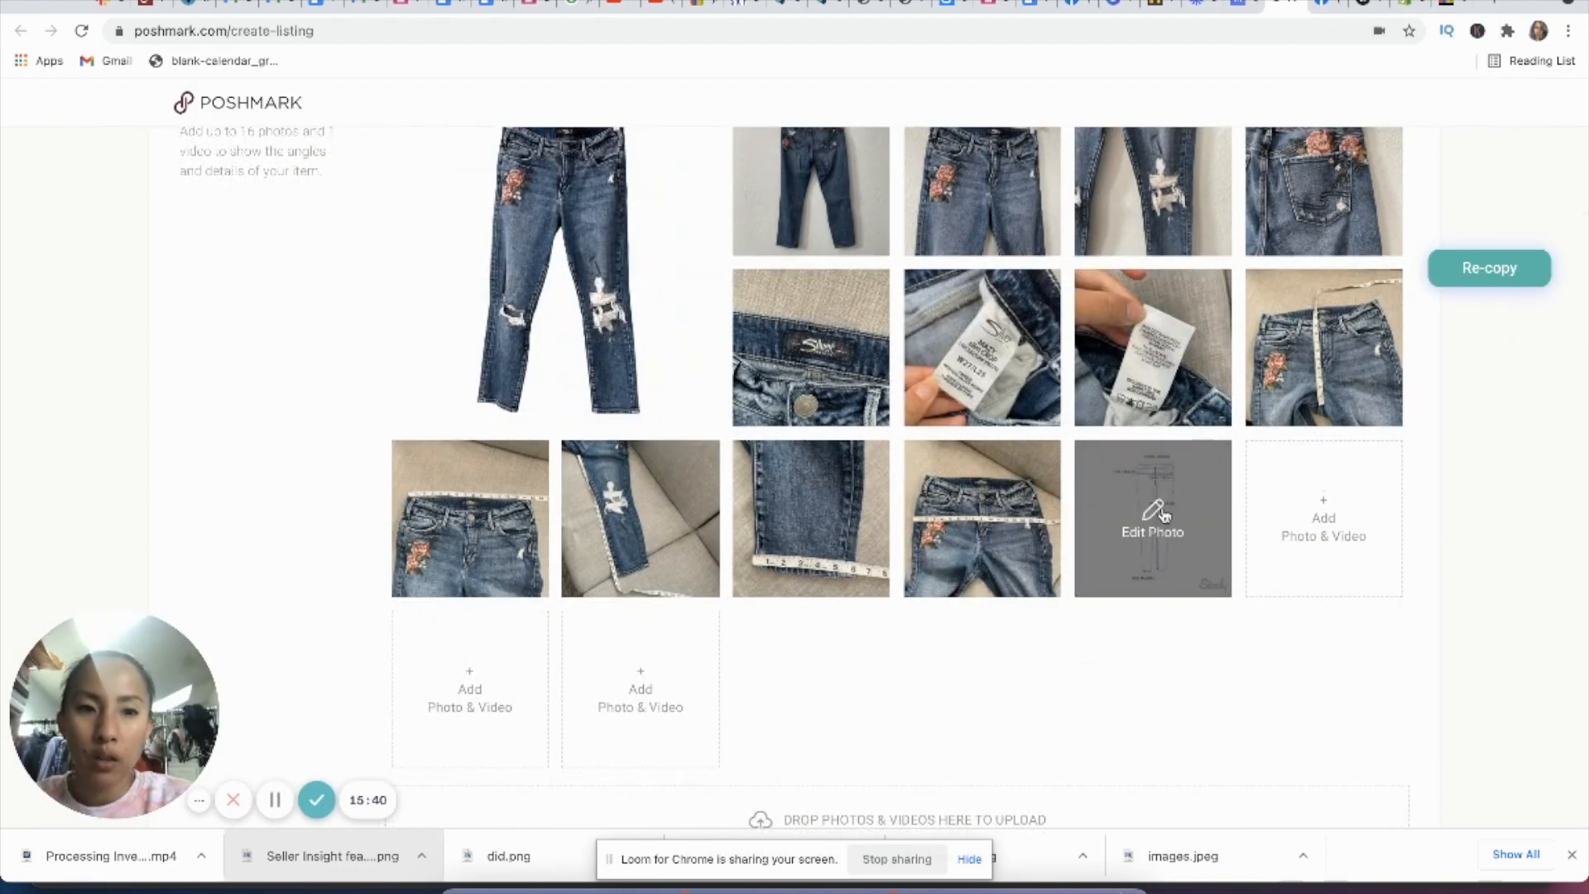
scroll(1128, 698, down, 6)
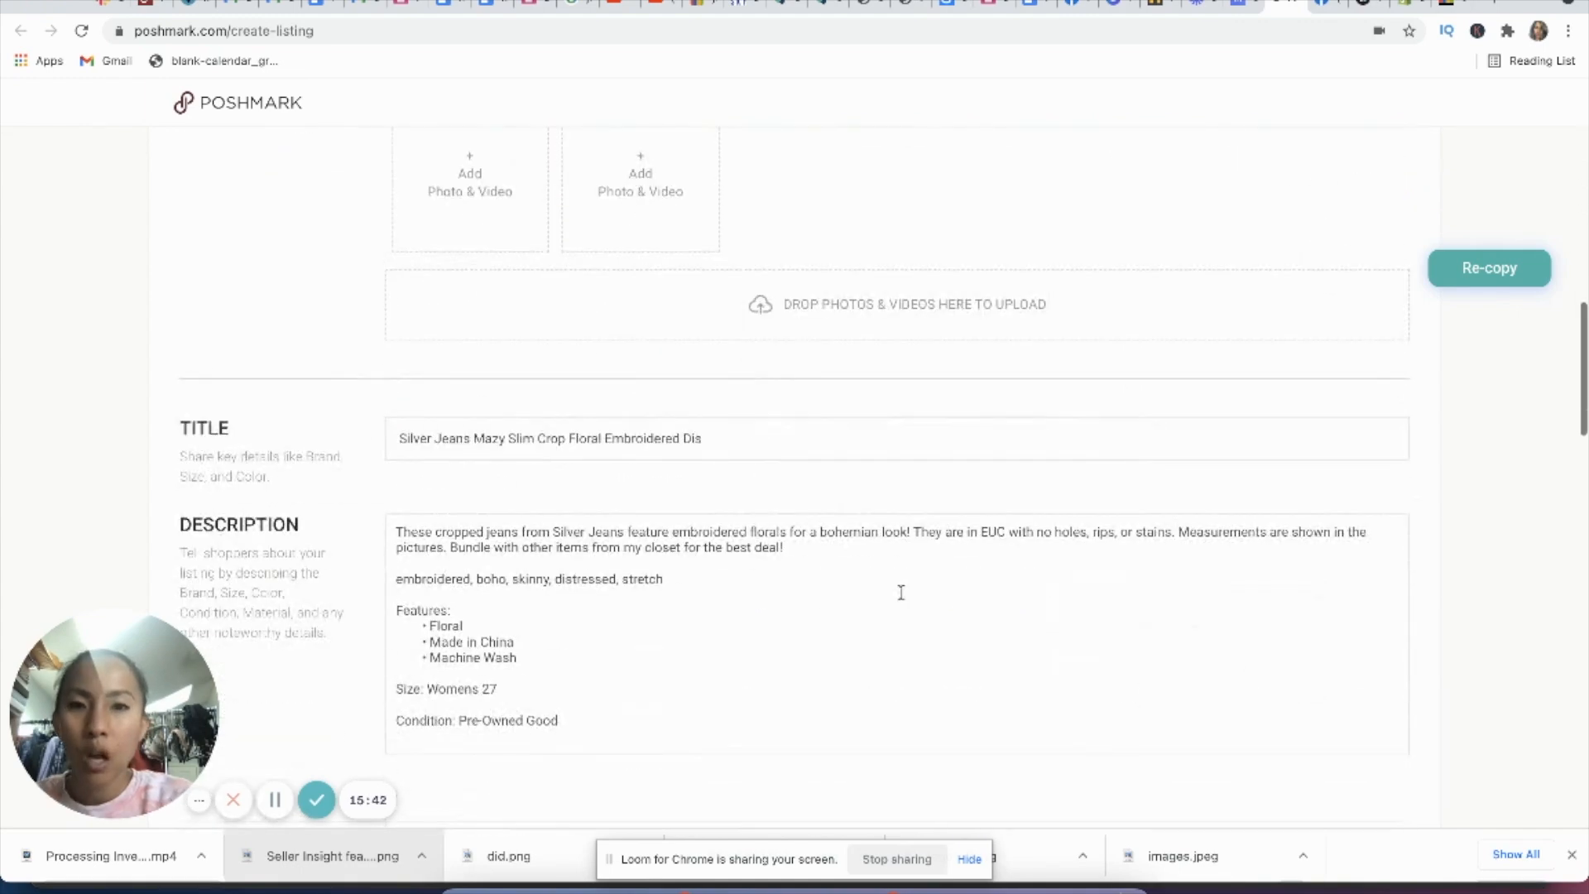
Step: Rewrite the Poshmark title as "Silver Jeans Mazy Slim Crop Embroidered Cropped Jeans 27"
click(750, 441)
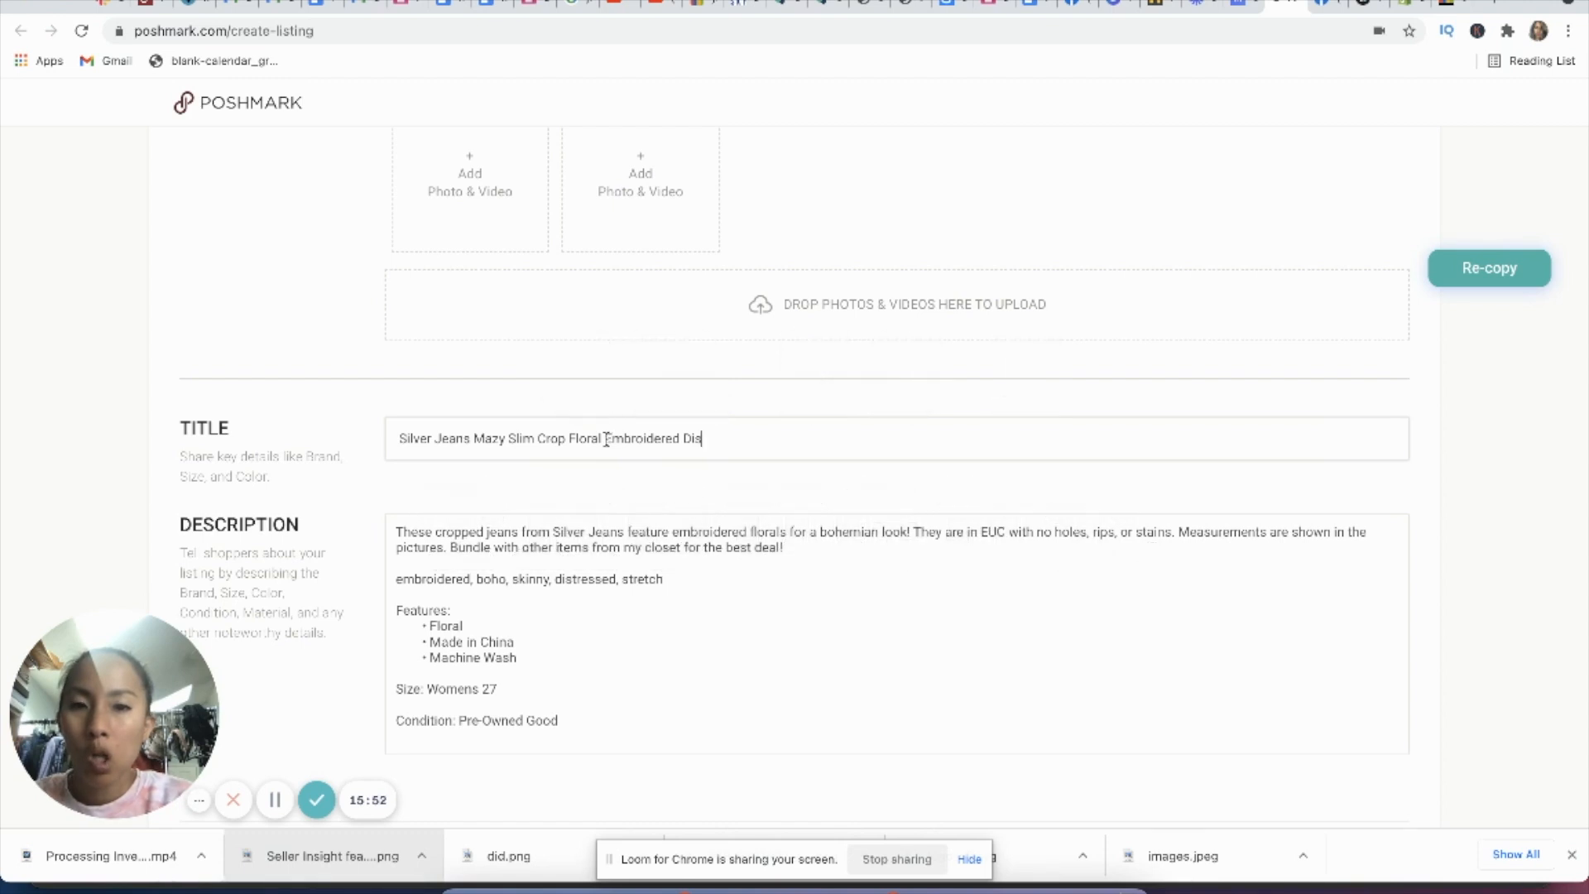
drag(569, 439, 602, 439)
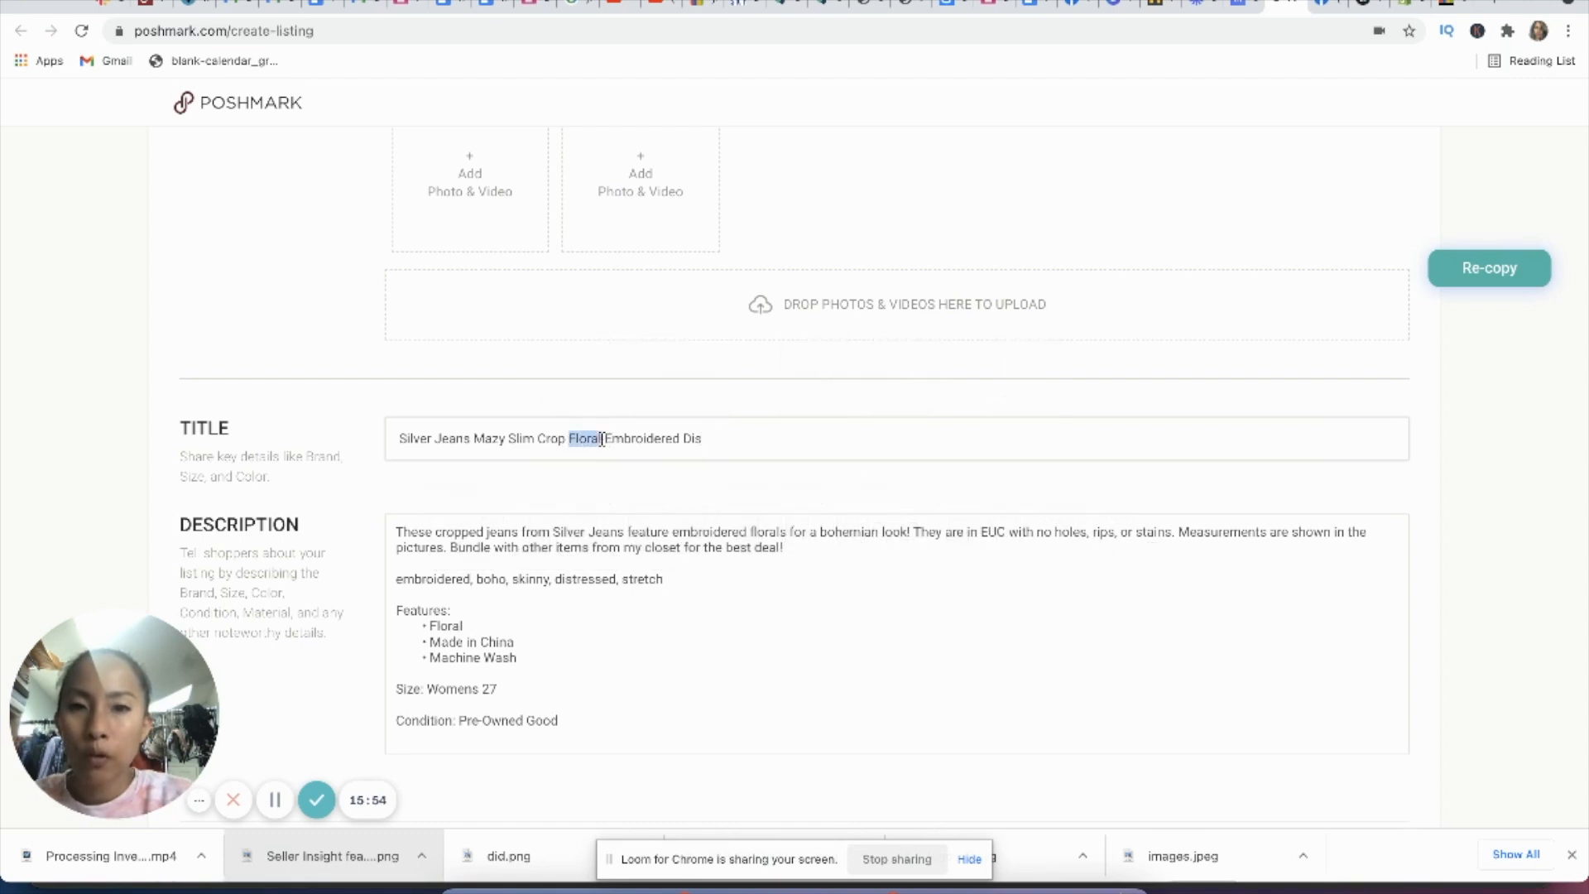
key(BackSpace)
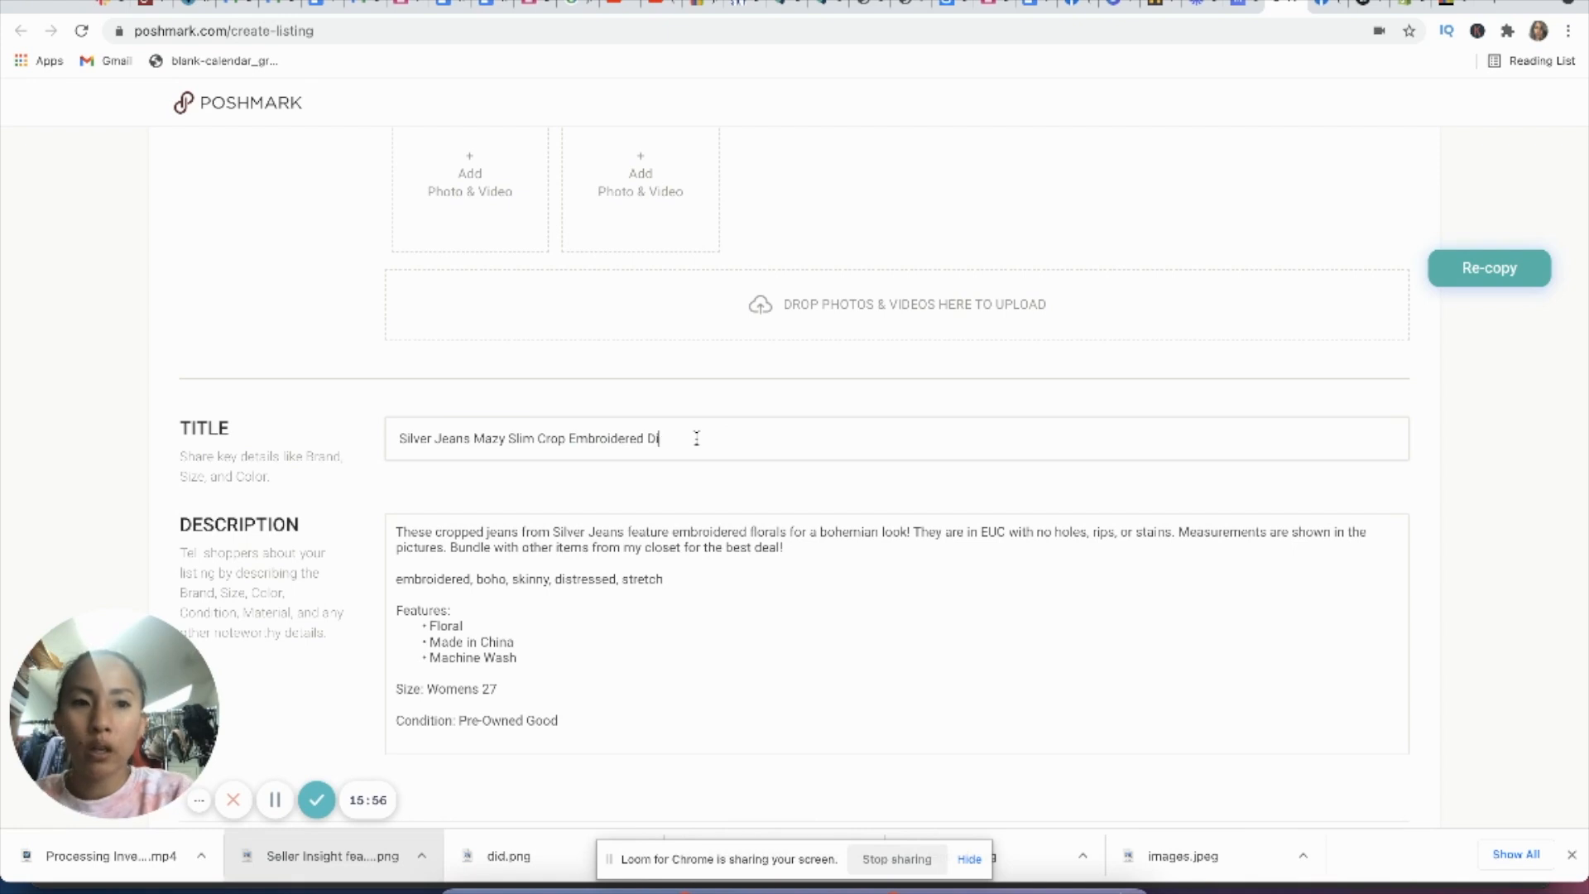
text(Jeans)
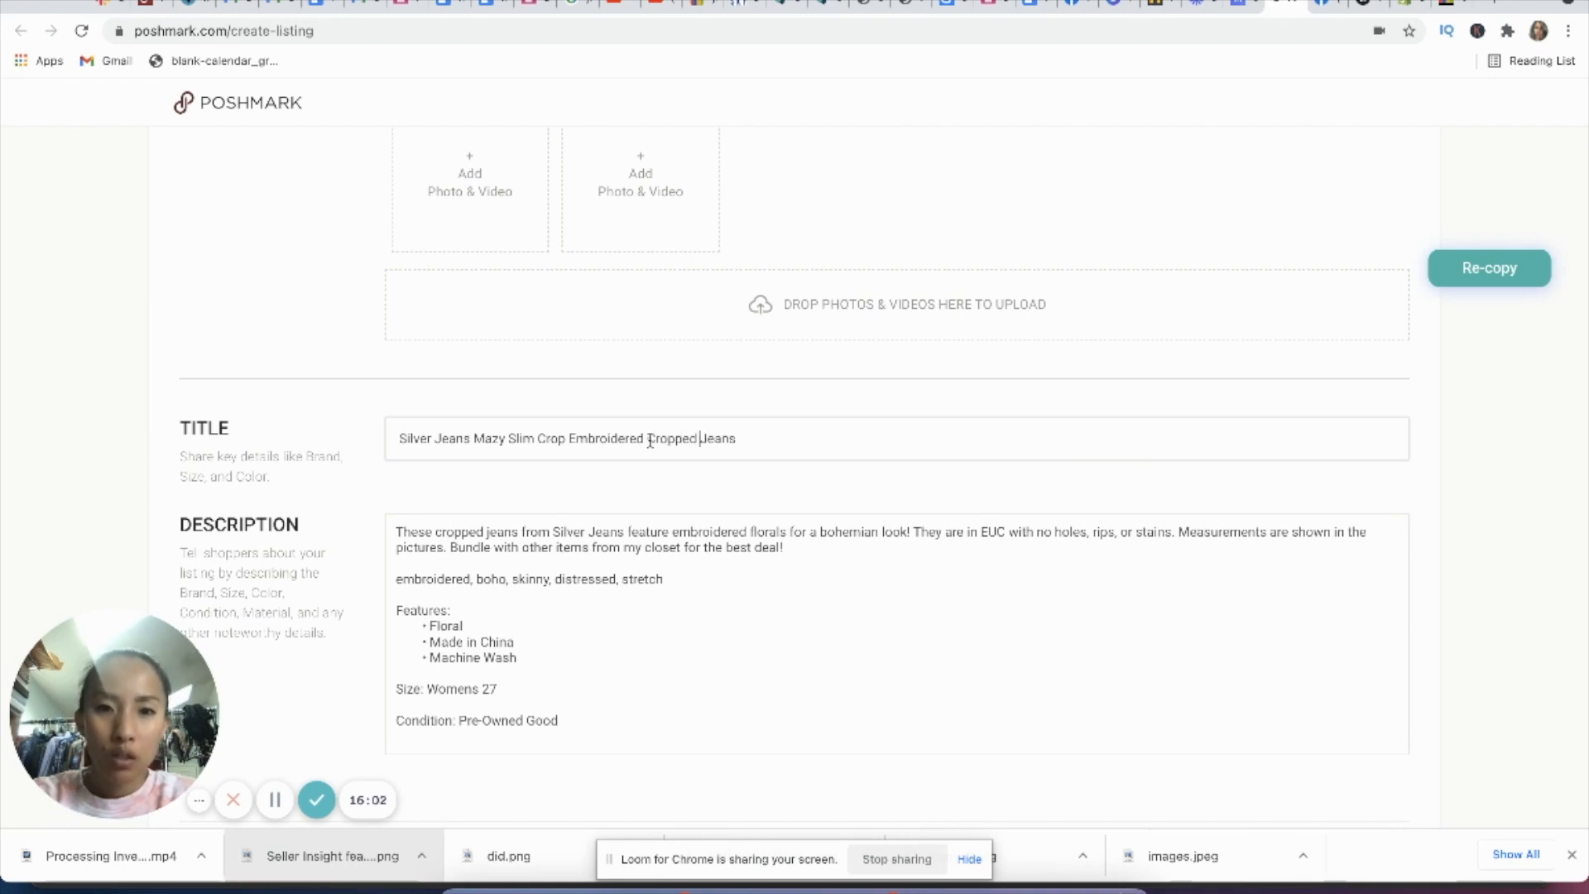
click(757, 437)
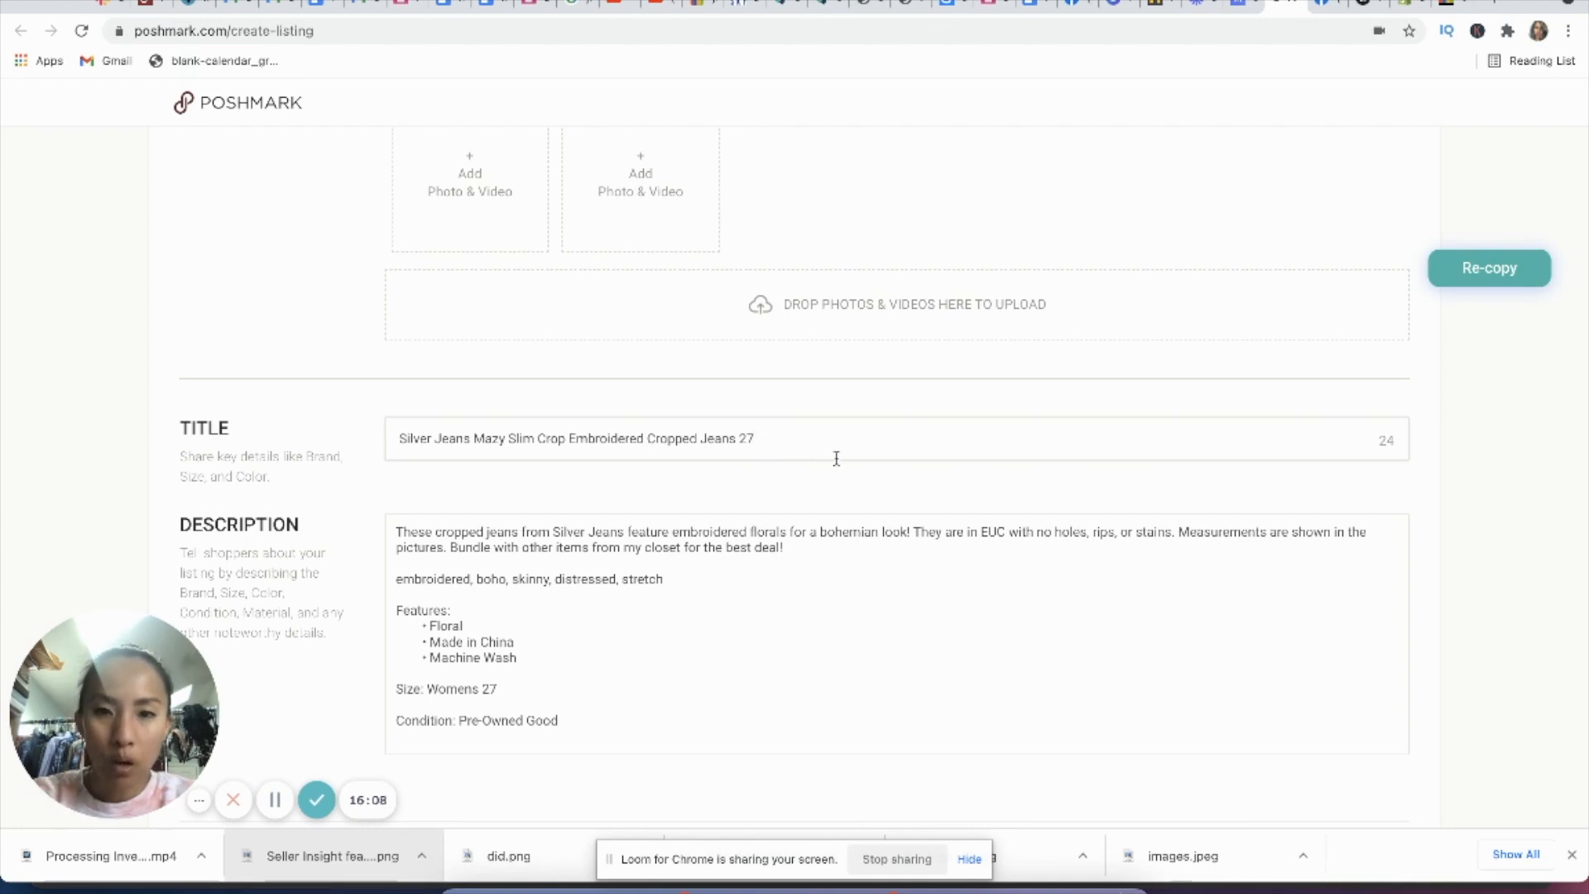
key(super+a)
click(880, 505)
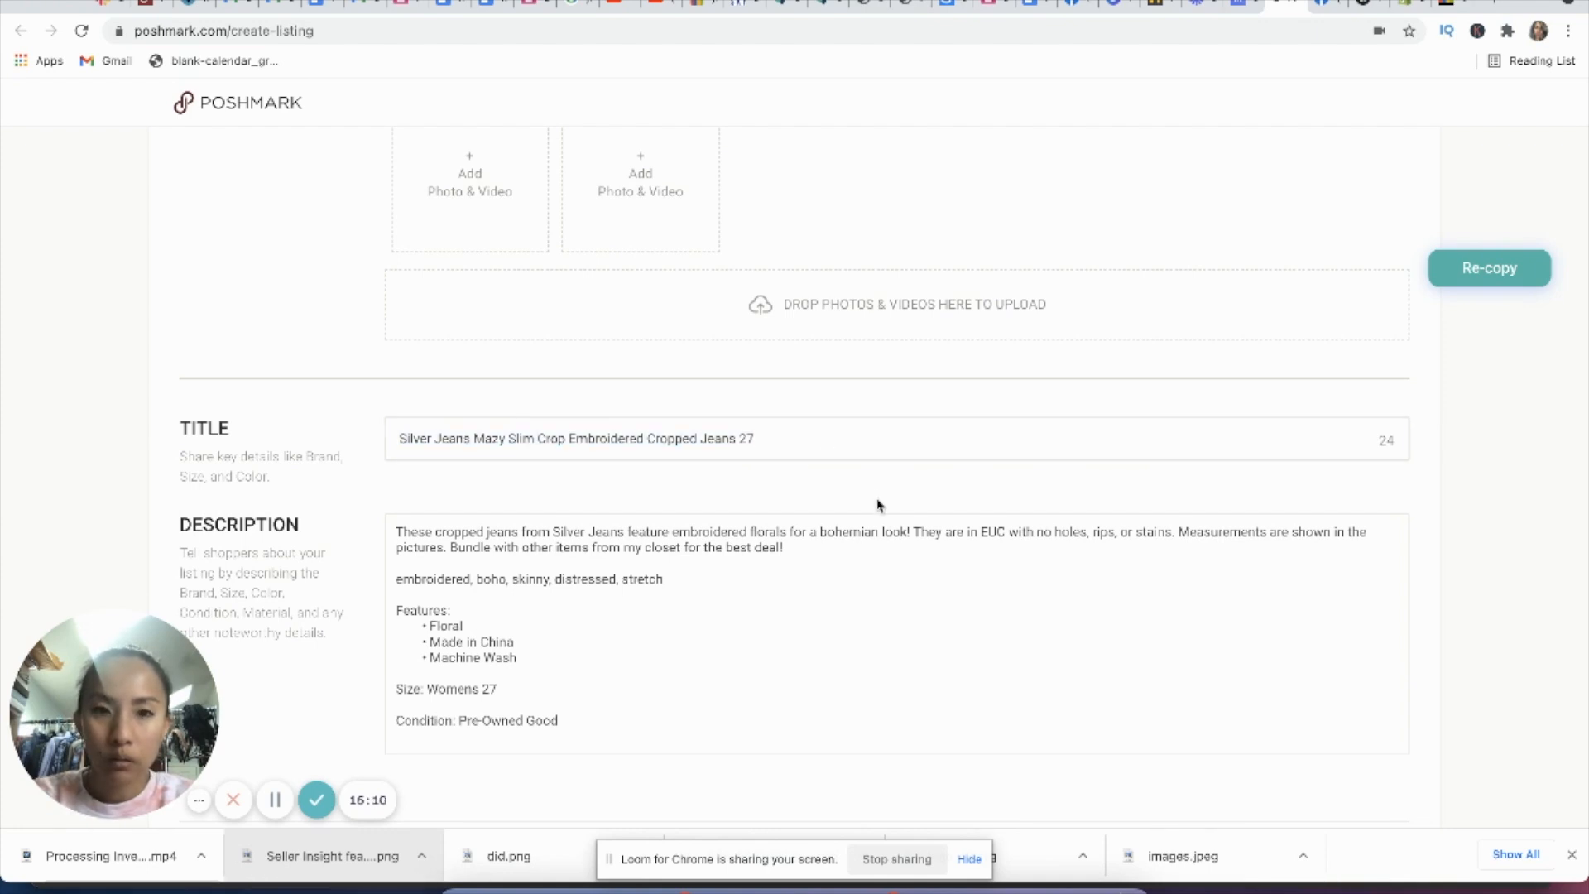
Step: Copy the jeans' full title from the List Perfectly catalog and replace the Poshmark listing's title with it
click(835, 8)
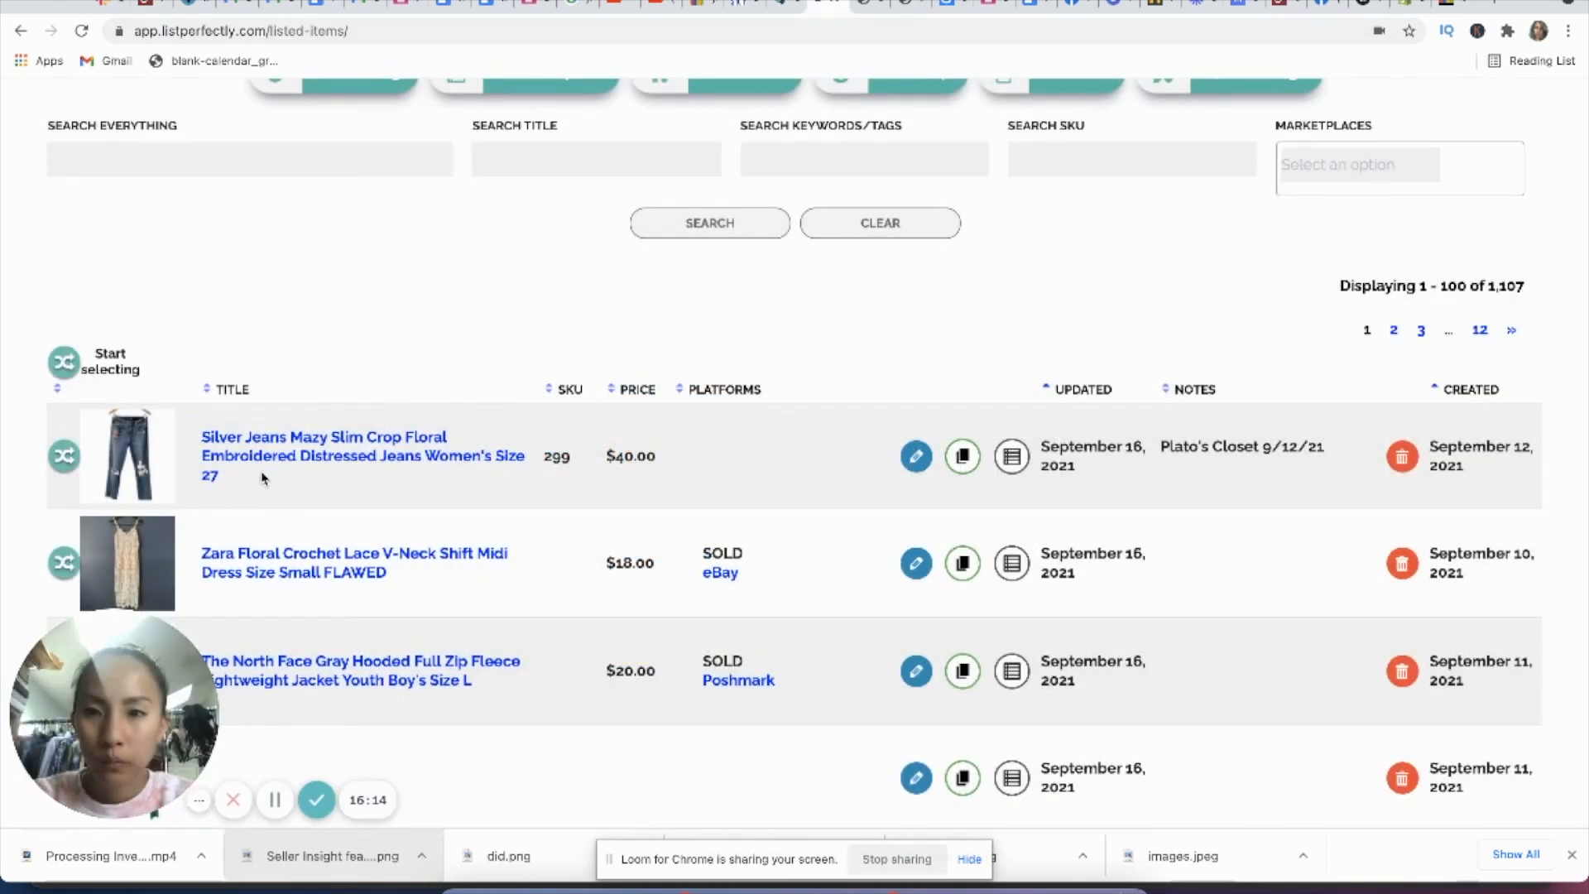
drag(250, 478, 203, 441)
key(super+c)
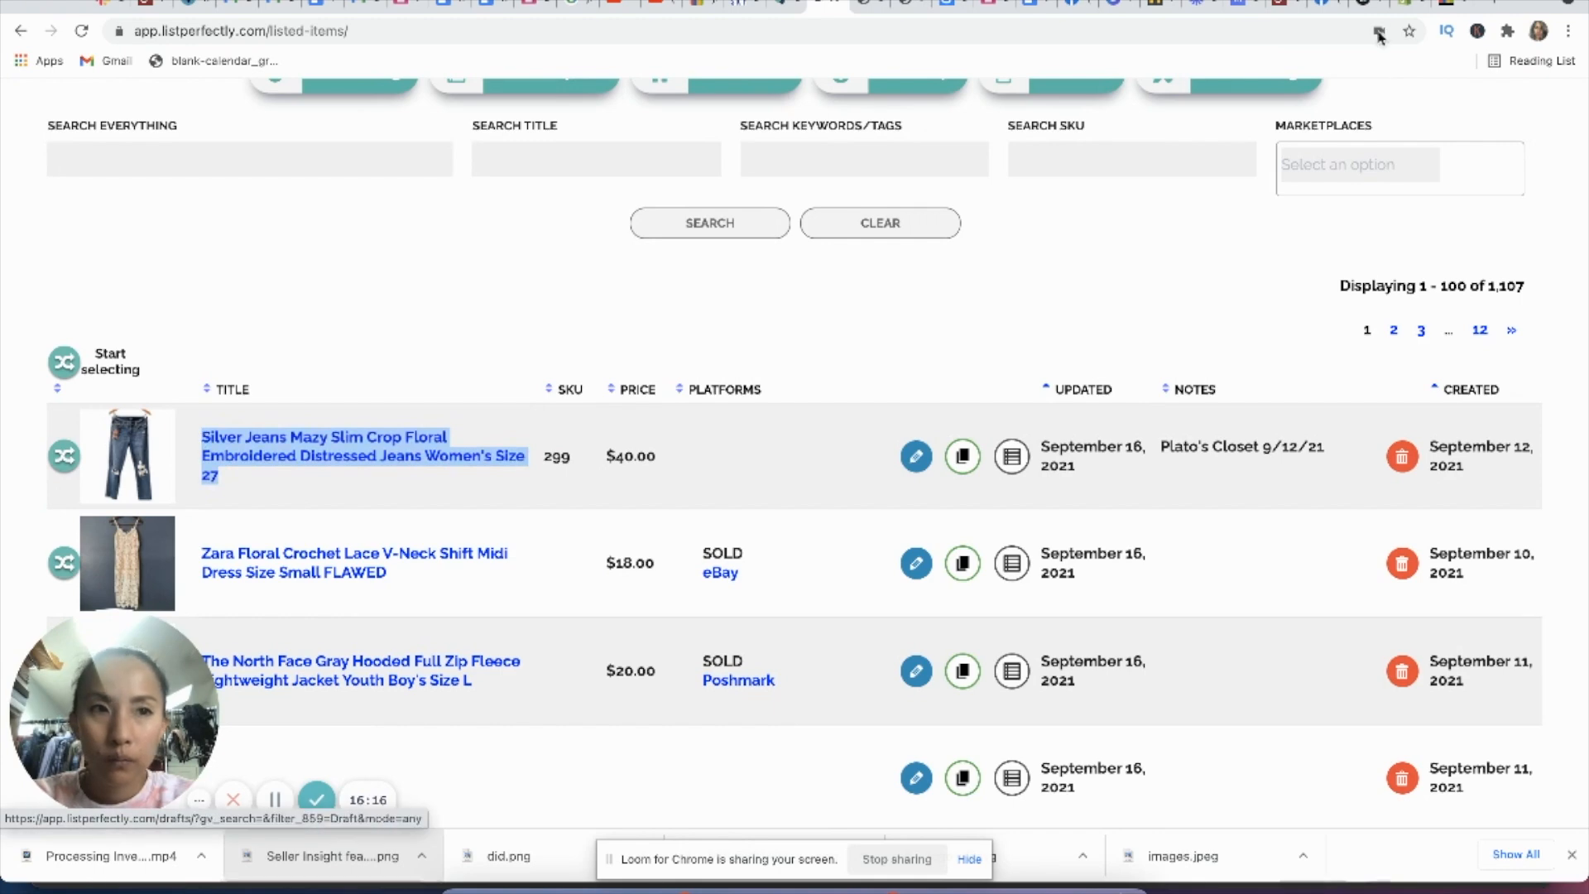
click(1286, 6)
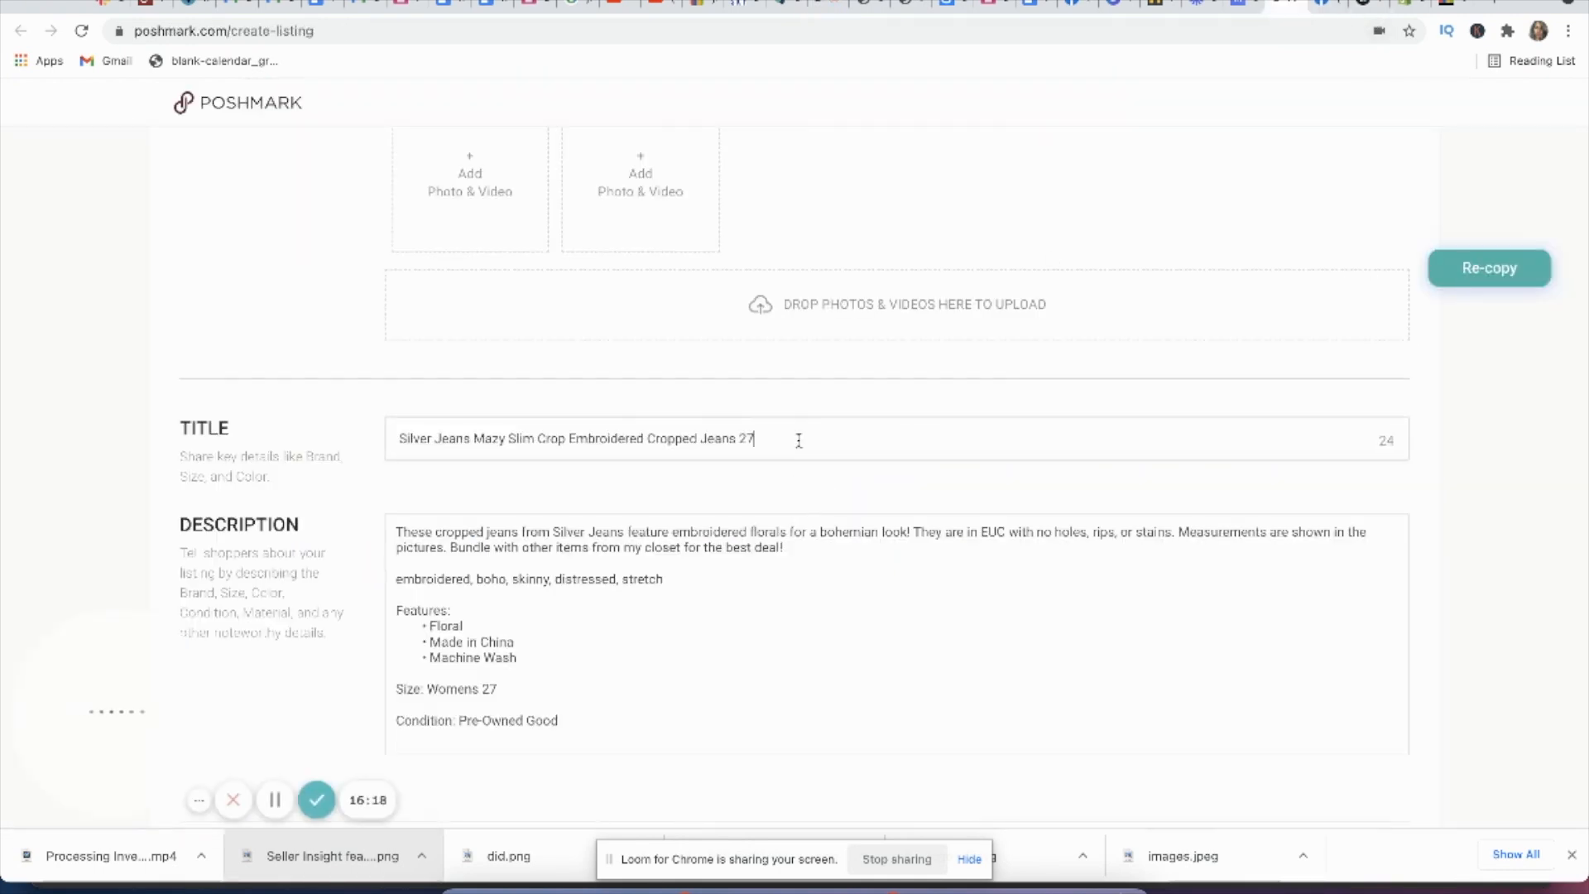
key(super+a)
key(super+v)
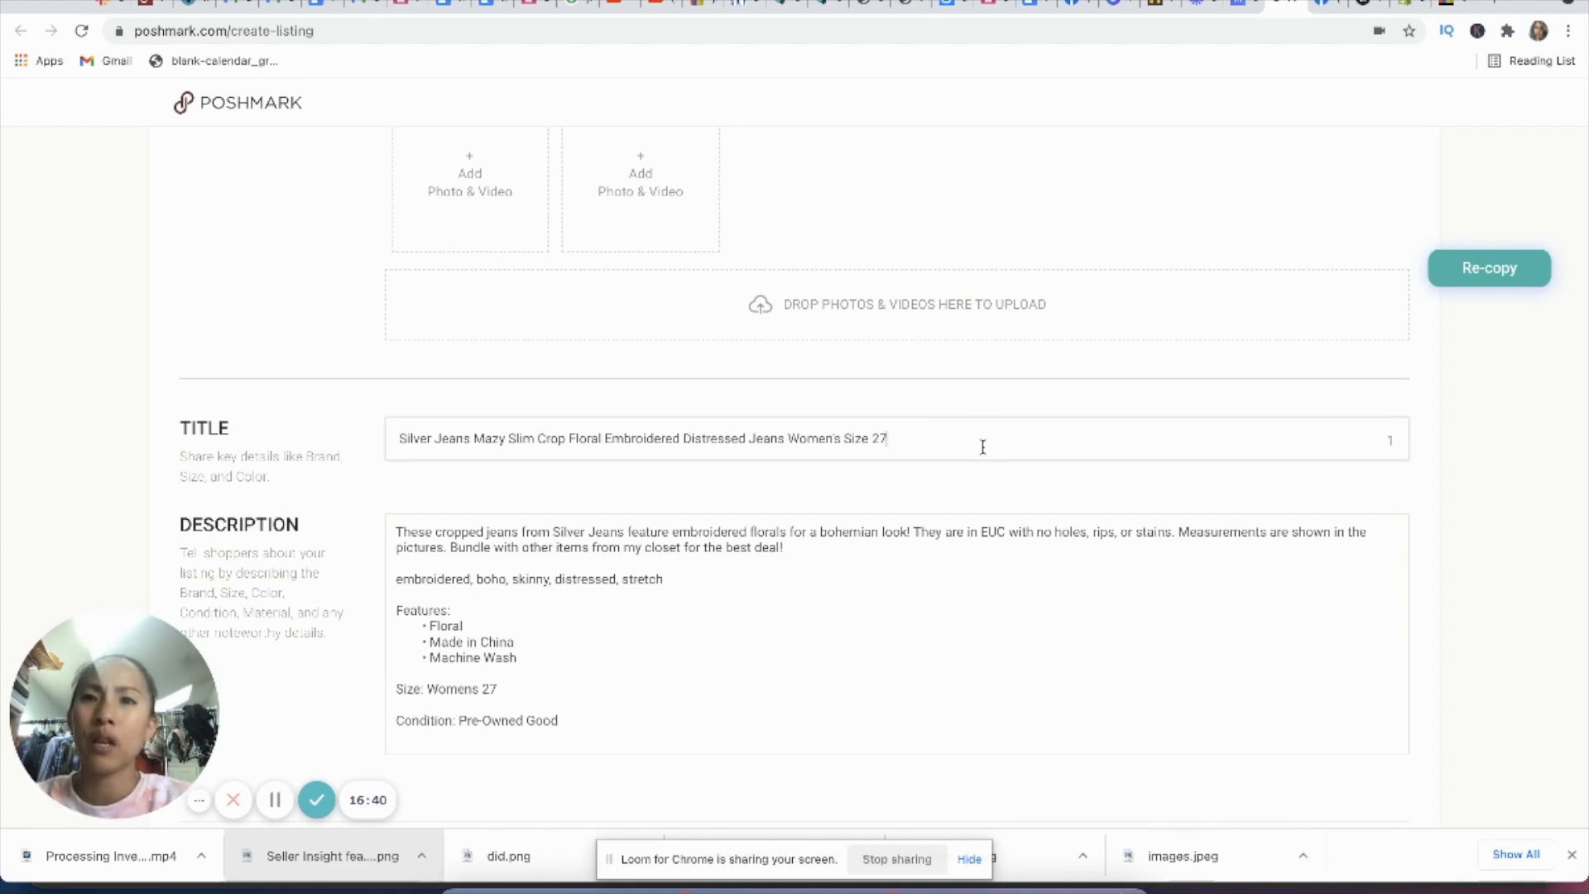
scroll(983, 447, down, 3)
scroll(984, 447, up, 1)
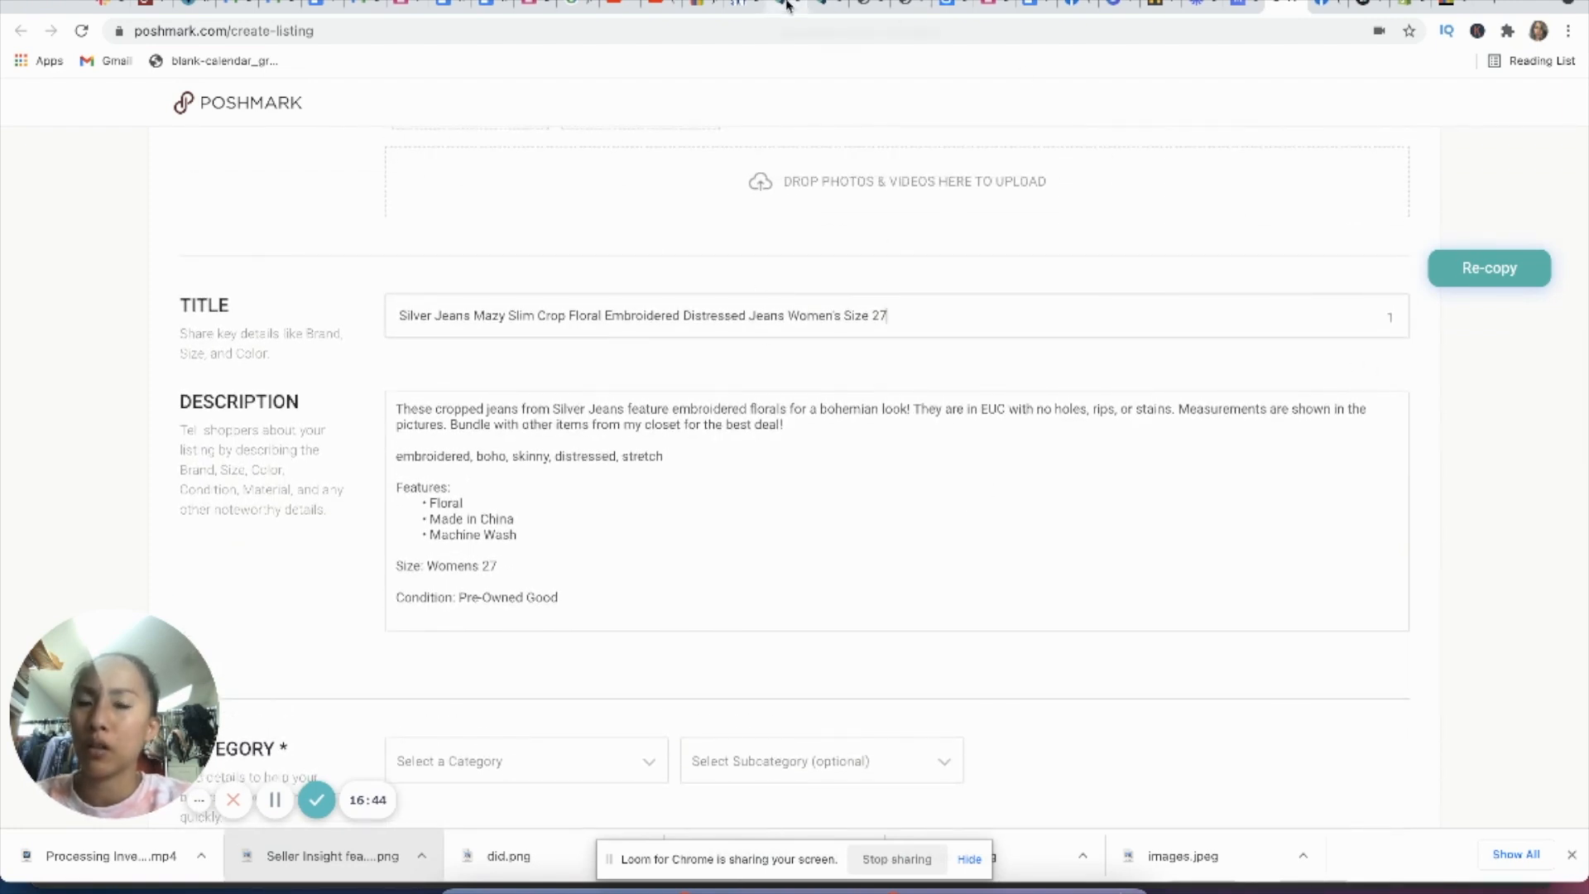
click(954, 322)
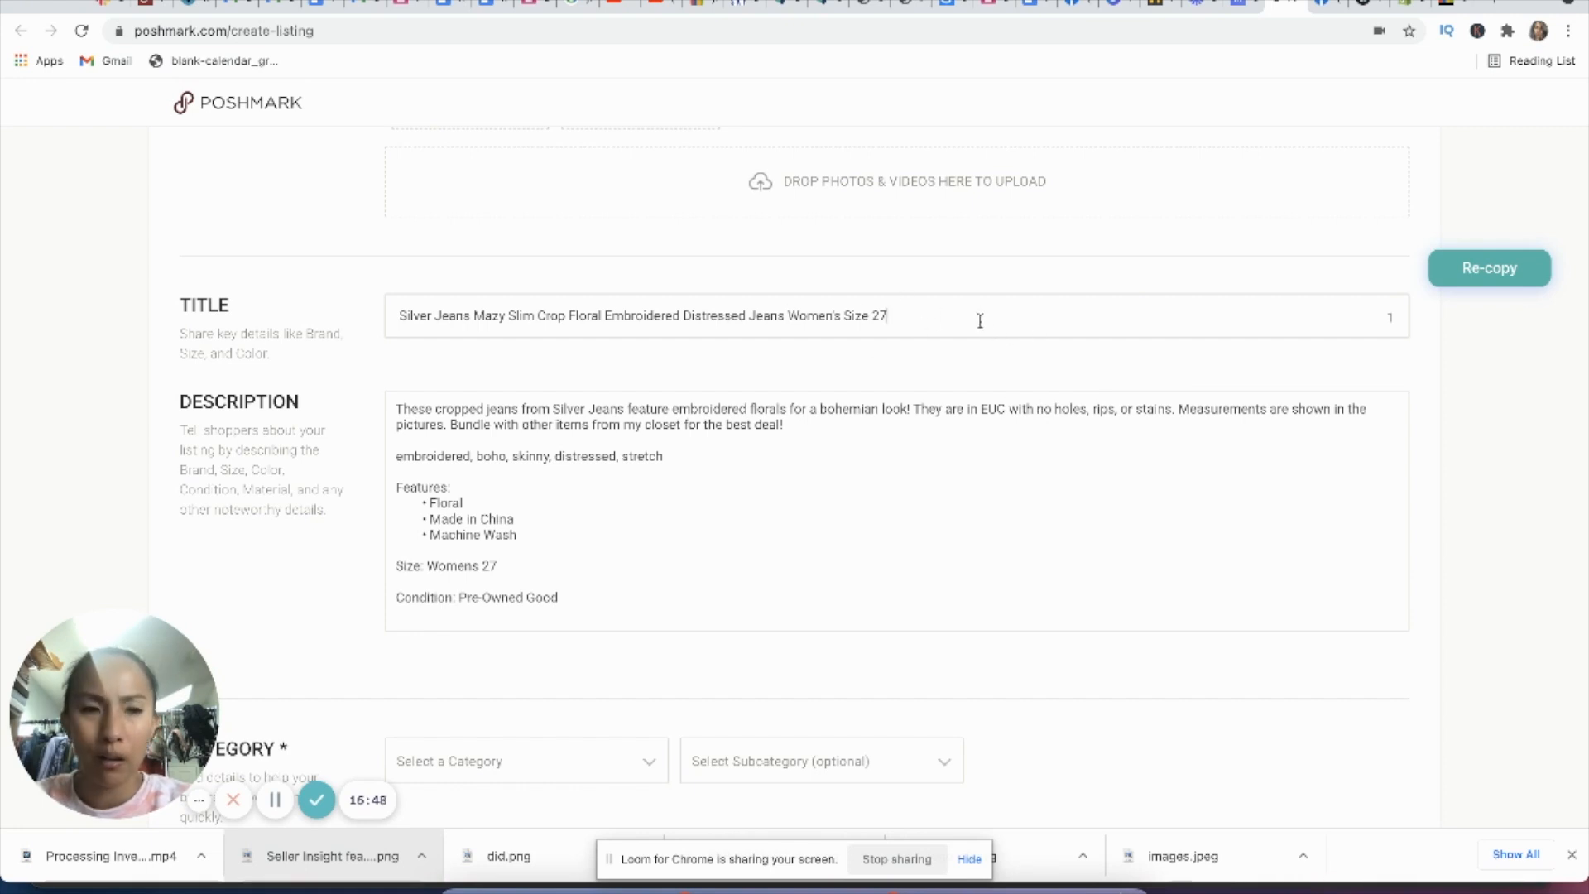
Step: Set the Poshmark category to Women Jeans with the subcategory Skinny
scroll(980, 321, down, 1)
scroll(653, 546, down, 1)
scroll(702, 542, down, 5)
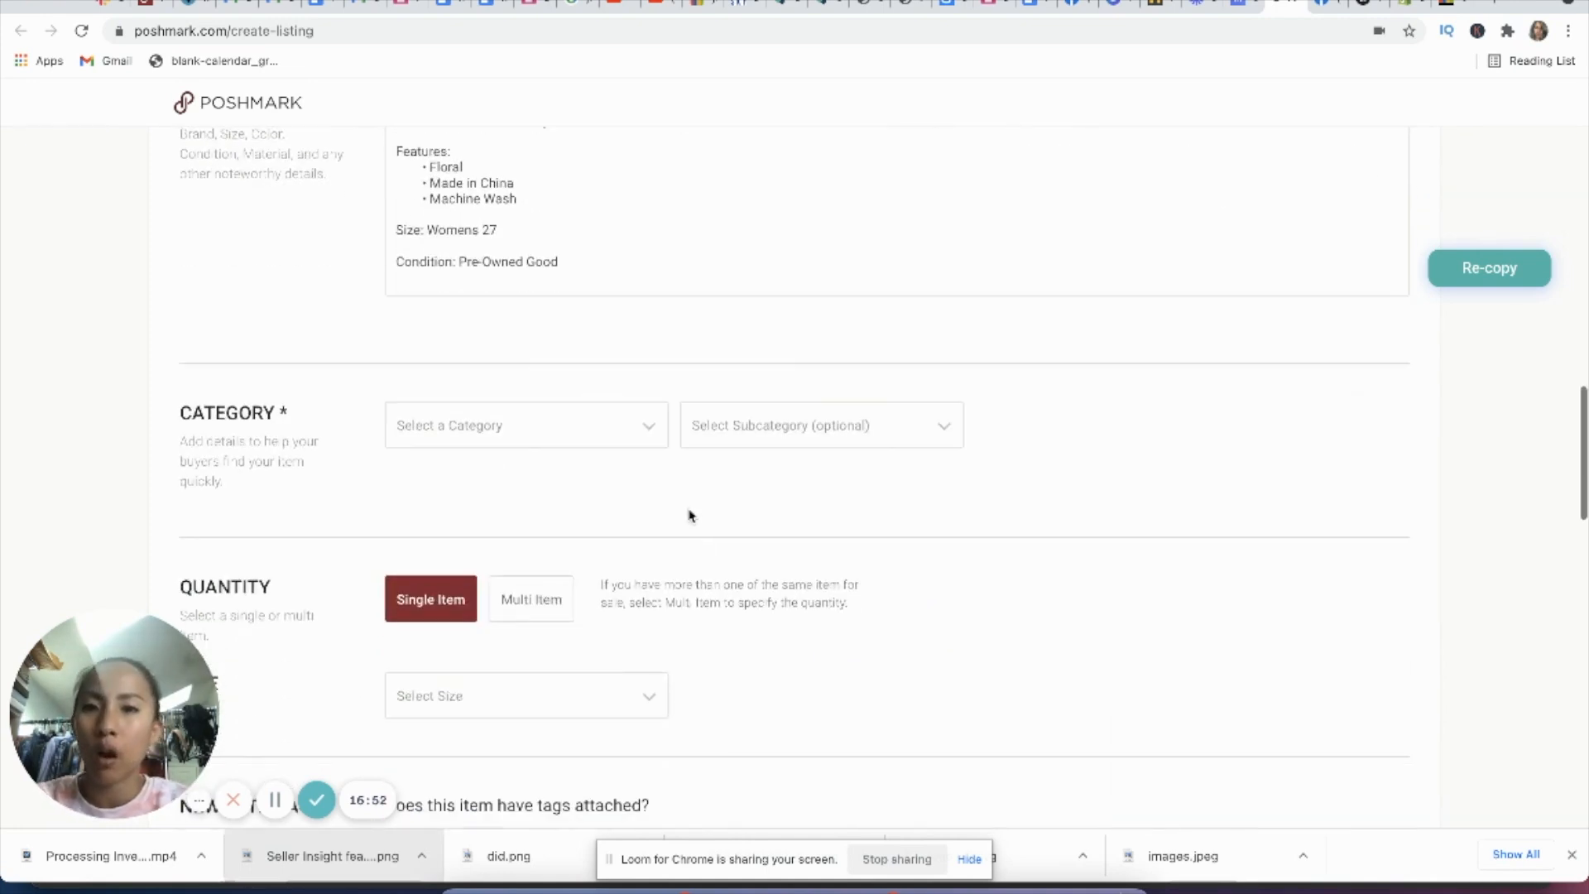
click(654, 425)
click(514, 501)
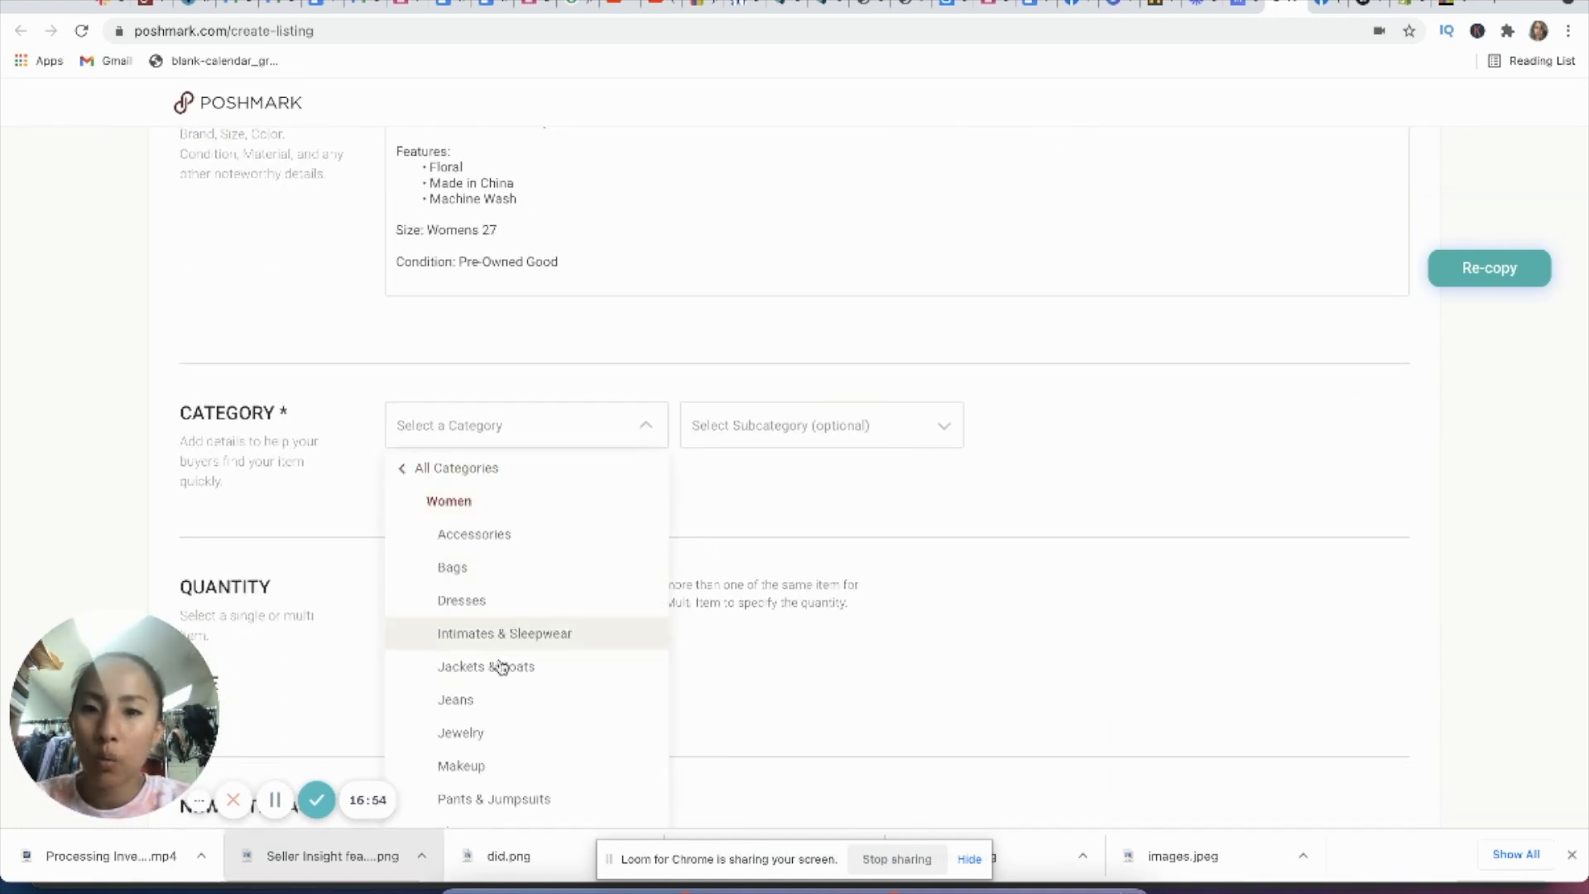
scroll(500, 662, down, 1)
click(500, 695)
click(746, 433)
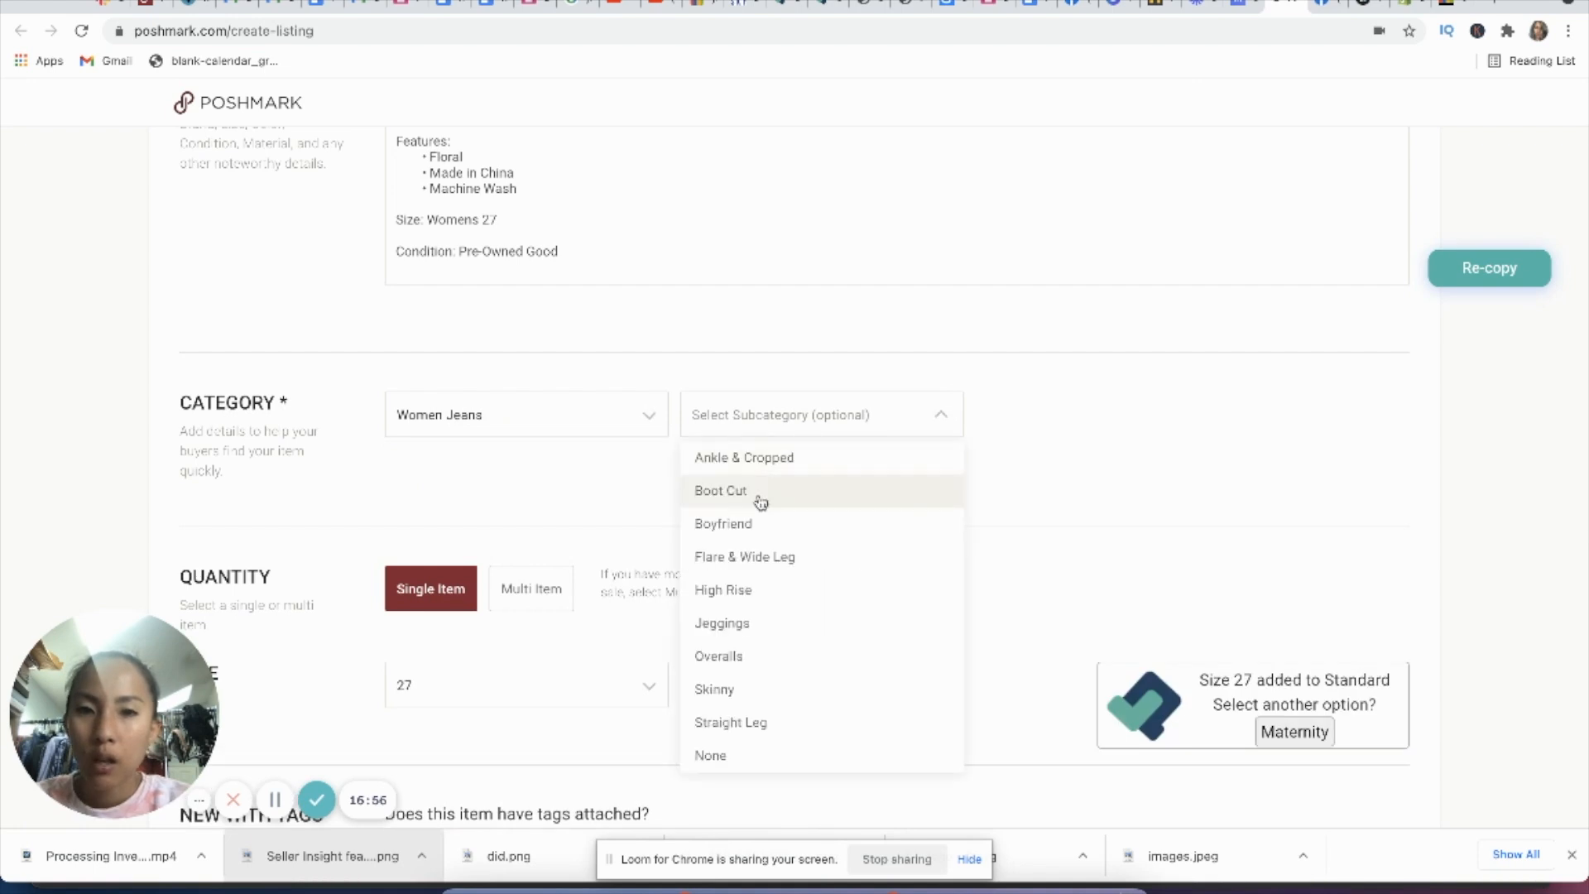
click(745, 688)
Step: Set the original price to 0 and publish the Poshmark listing with Facebook sharing turned off
scroll(769, 544, down, 3)
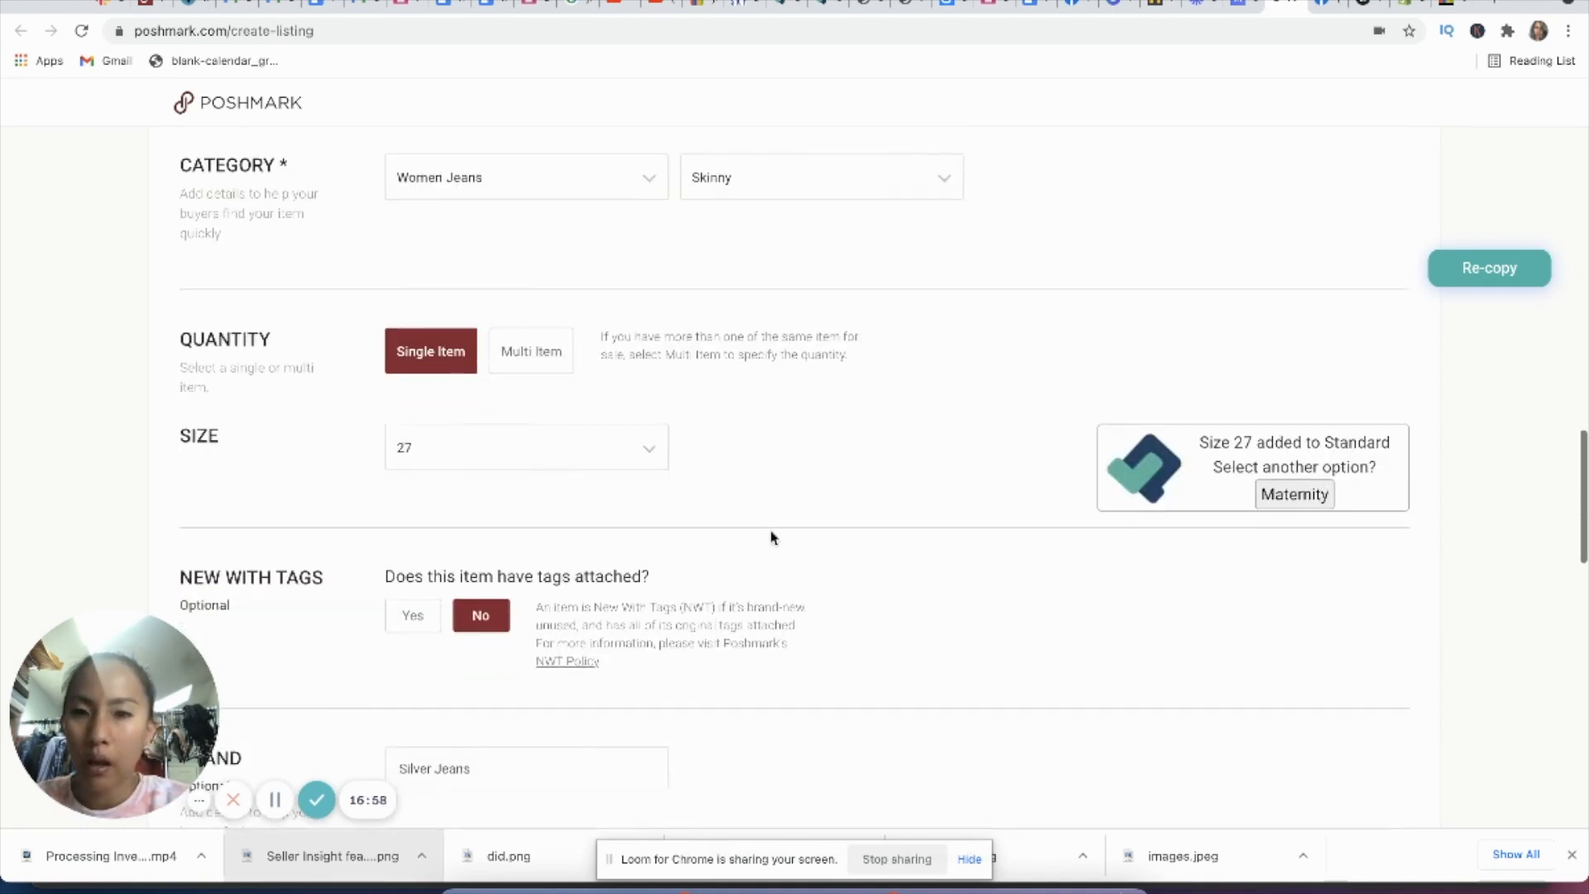
scroll(431, 439, down, 2)
scroll(507, 461, down, 8)
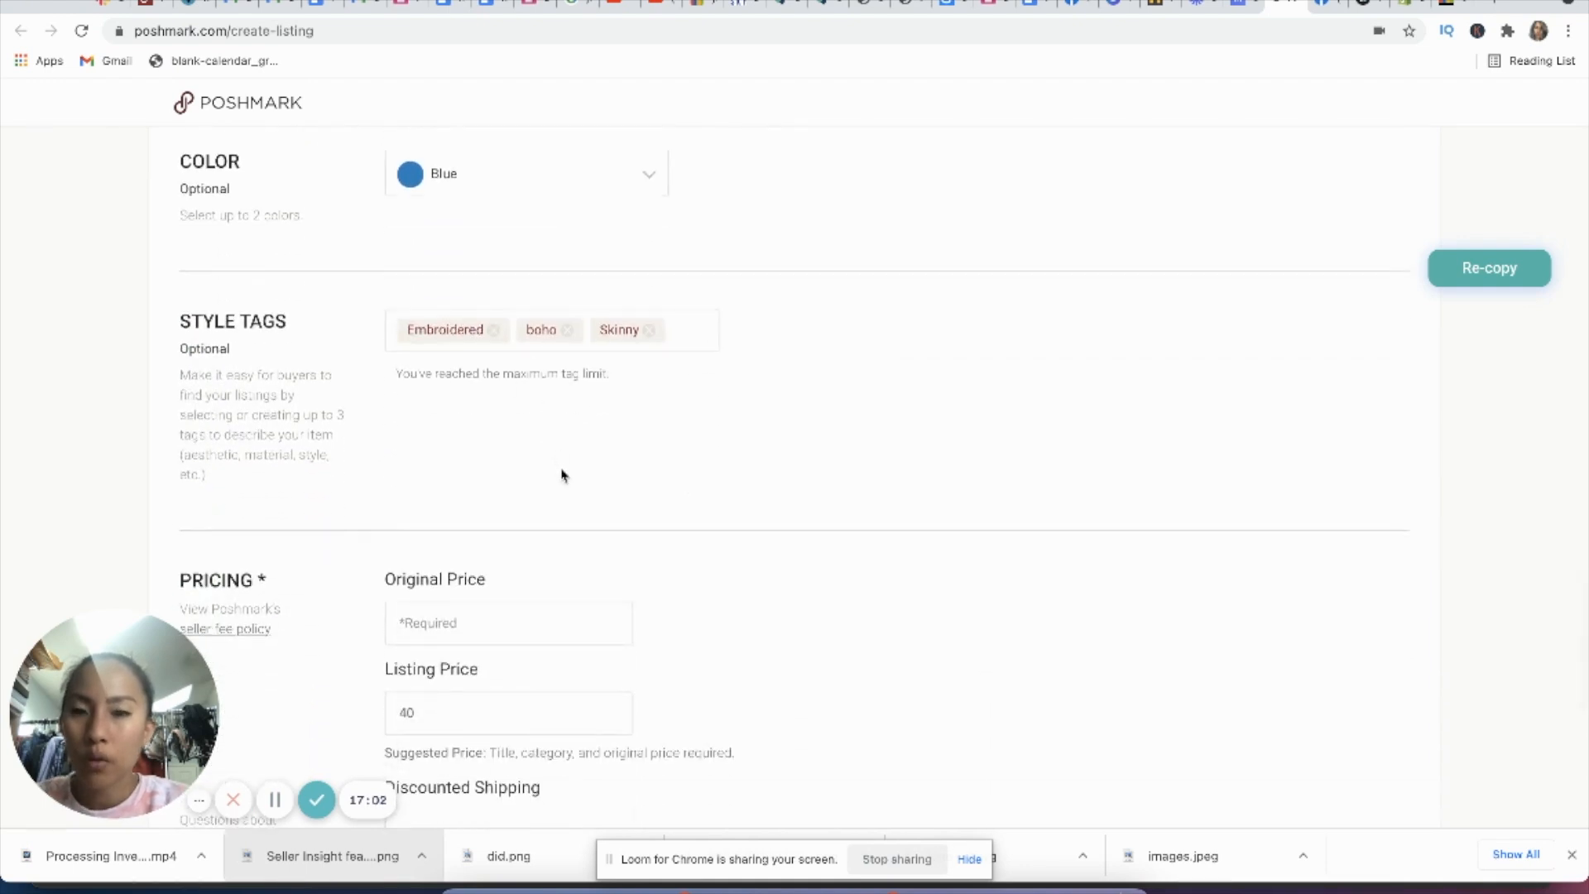
scroll(560, 472, down, 2)
click(473, 433)
scroll(774, 402, down, 5)
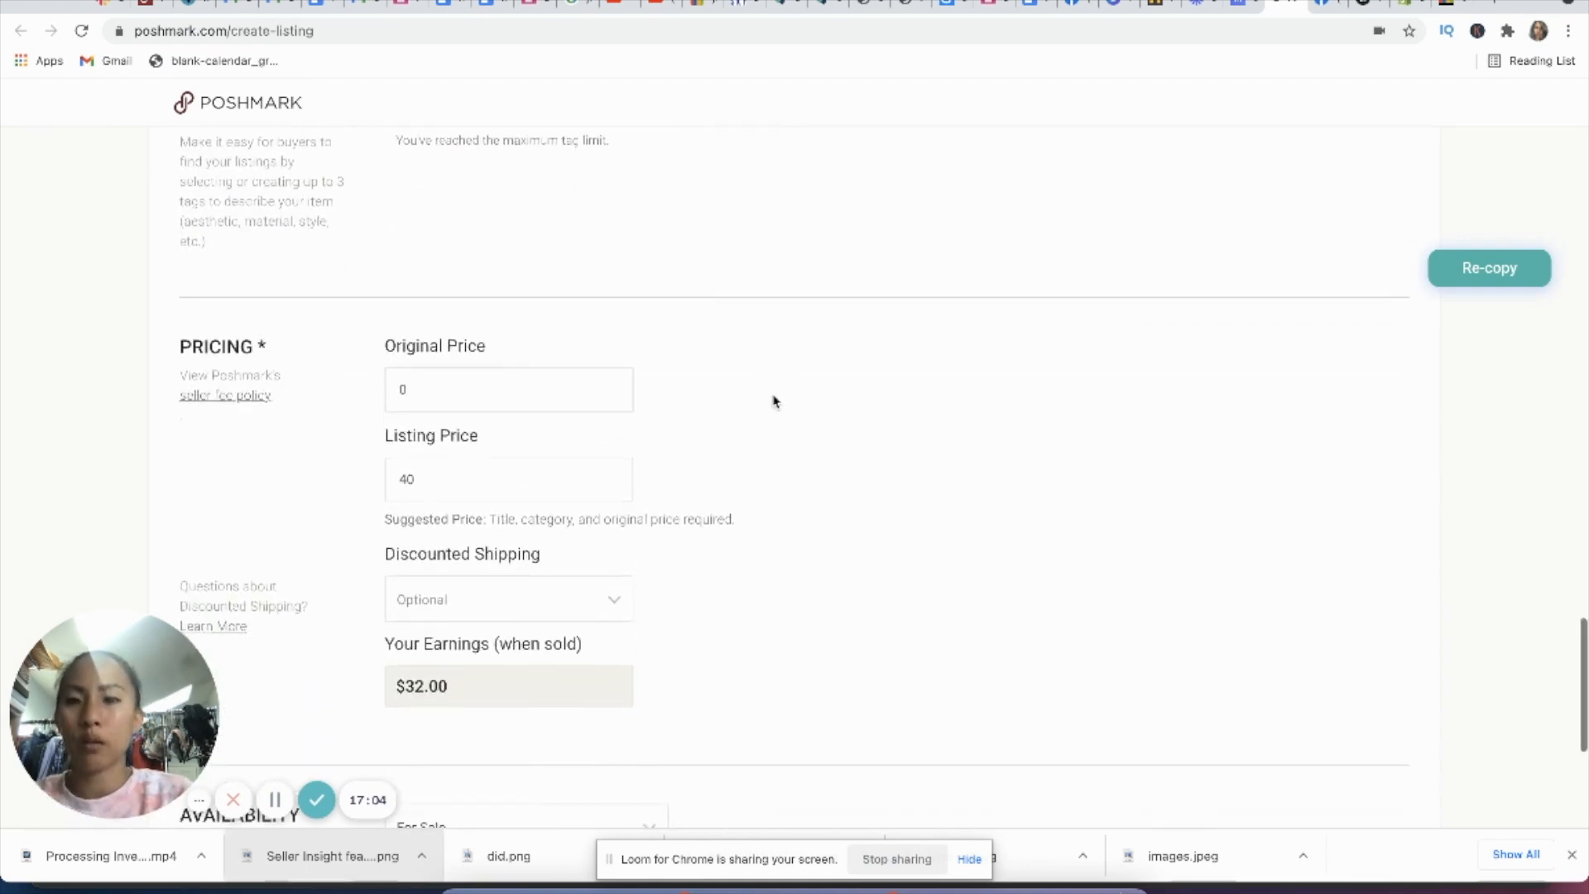
click(1356, 615)
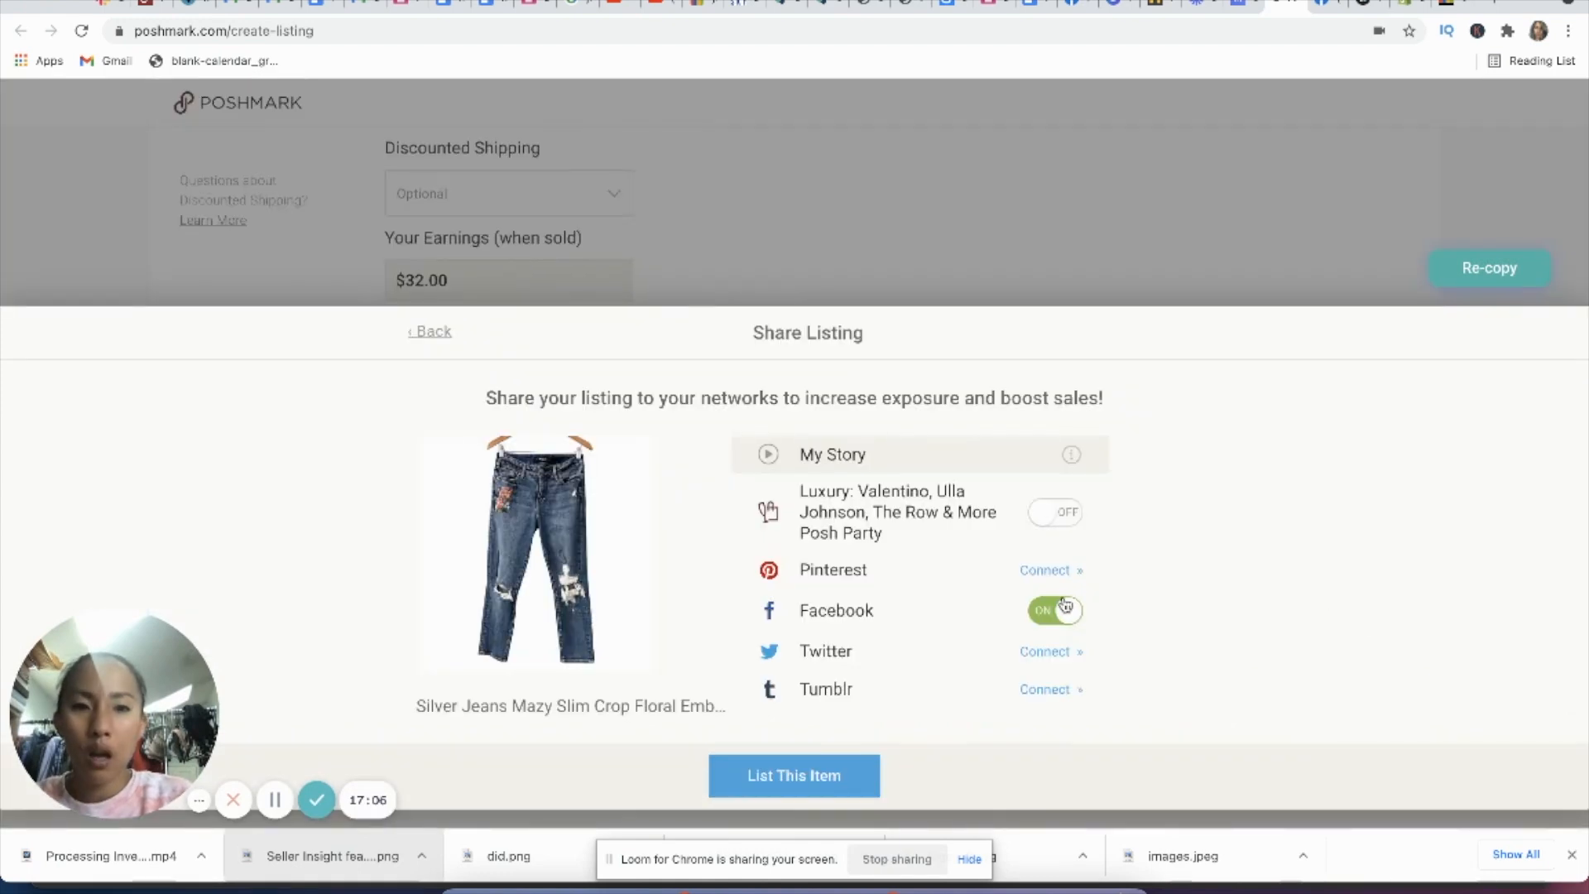
click(849, 779)
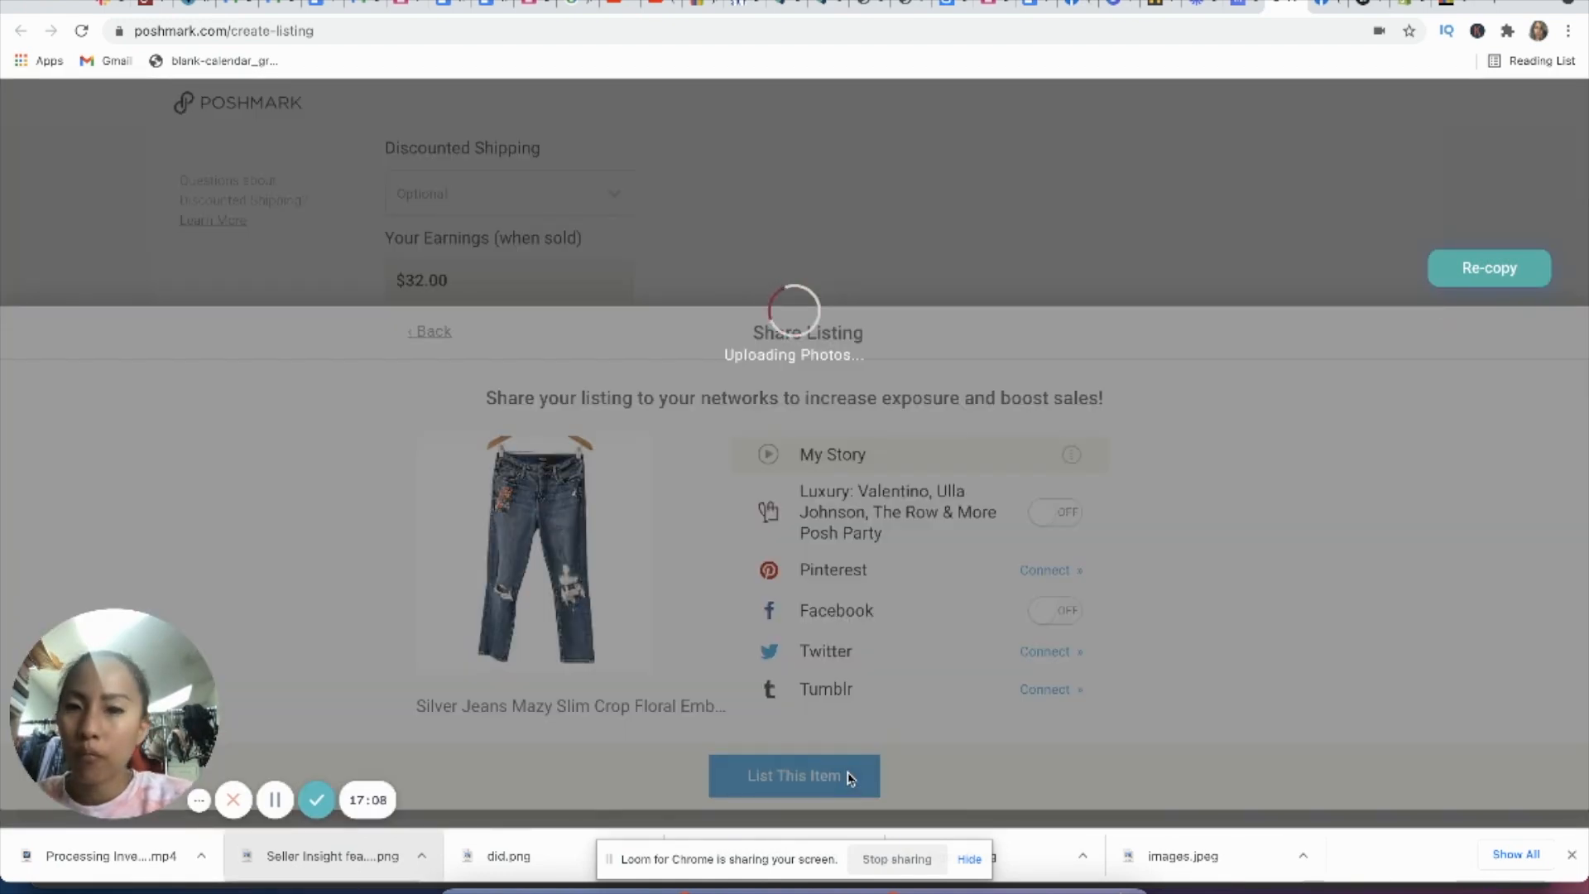
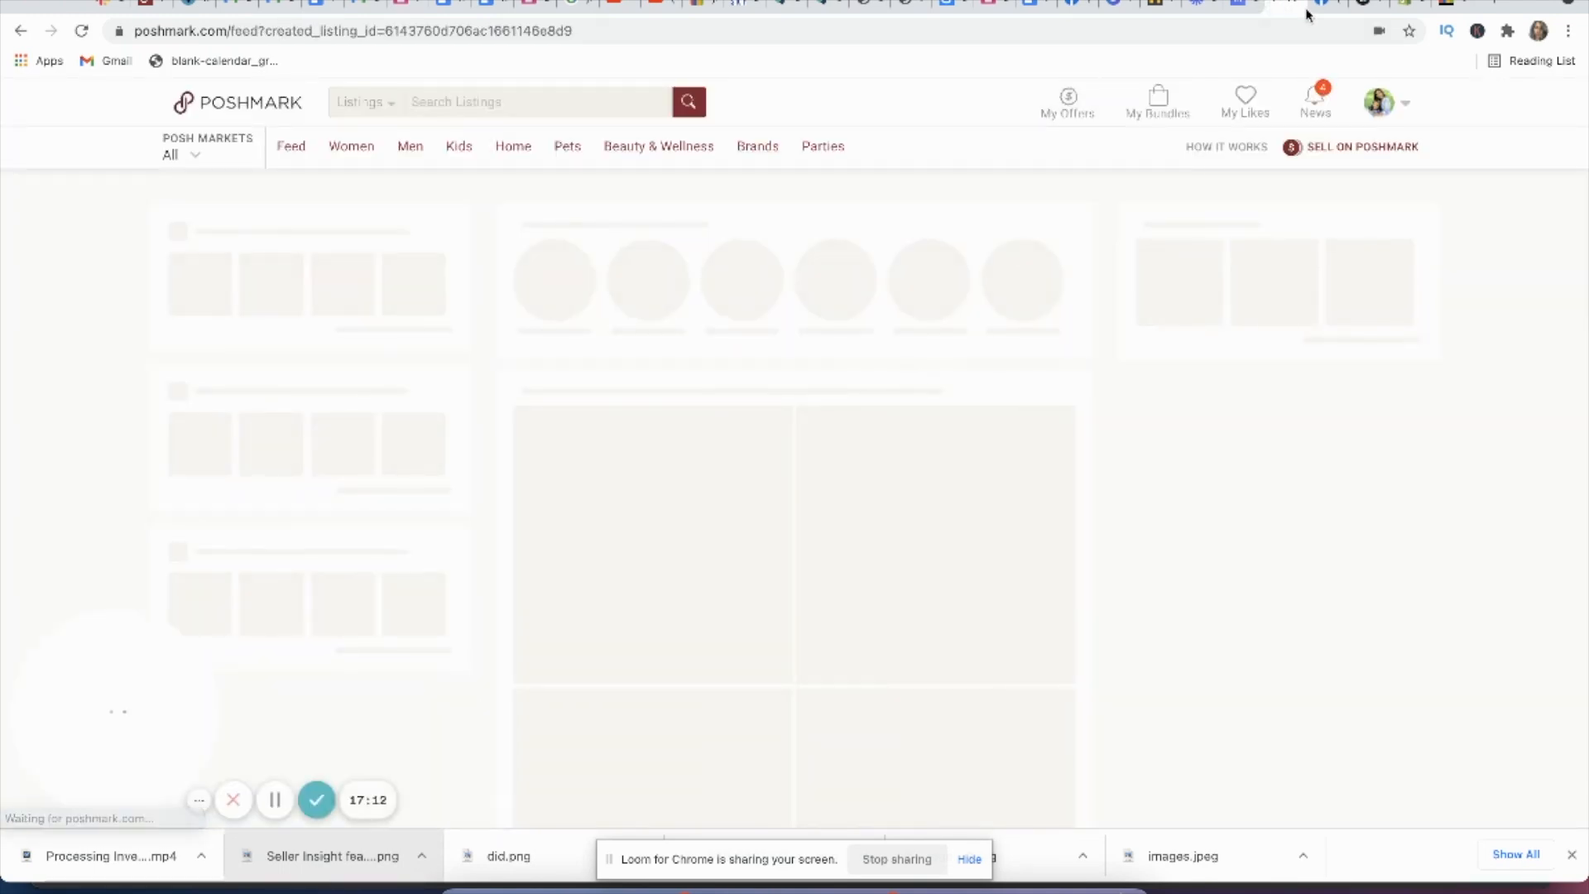
Step: Switch to the Facebook Marketplace draft and set its category to Women's Clothing > Jeans and its condition to Used - Good
click(1321, 7)
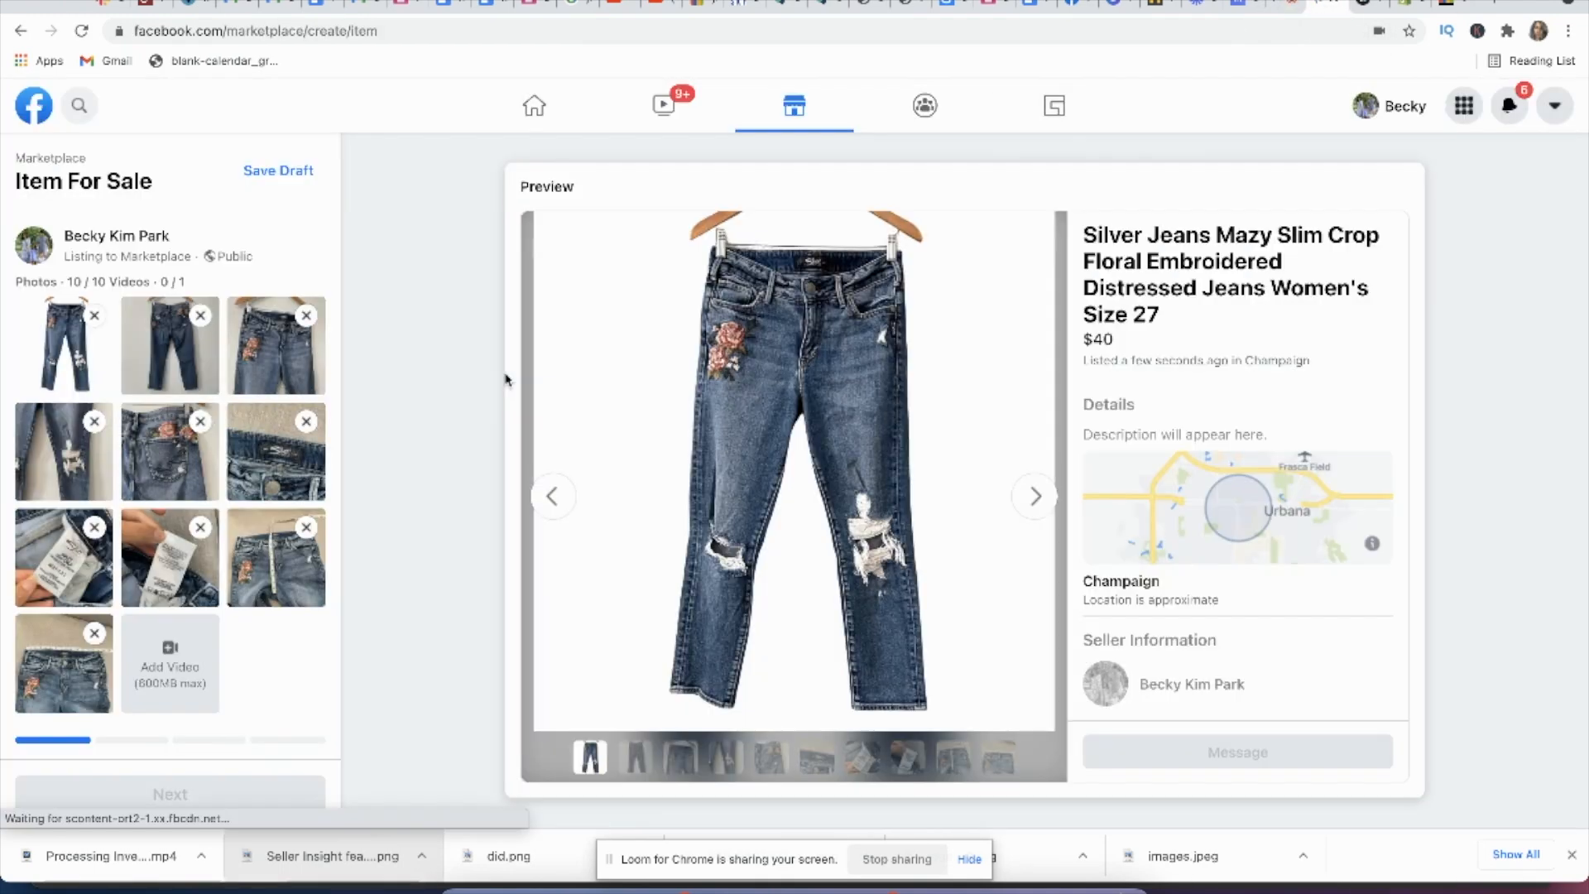
scroll(251, 660, down, 4)
click(221, 472)
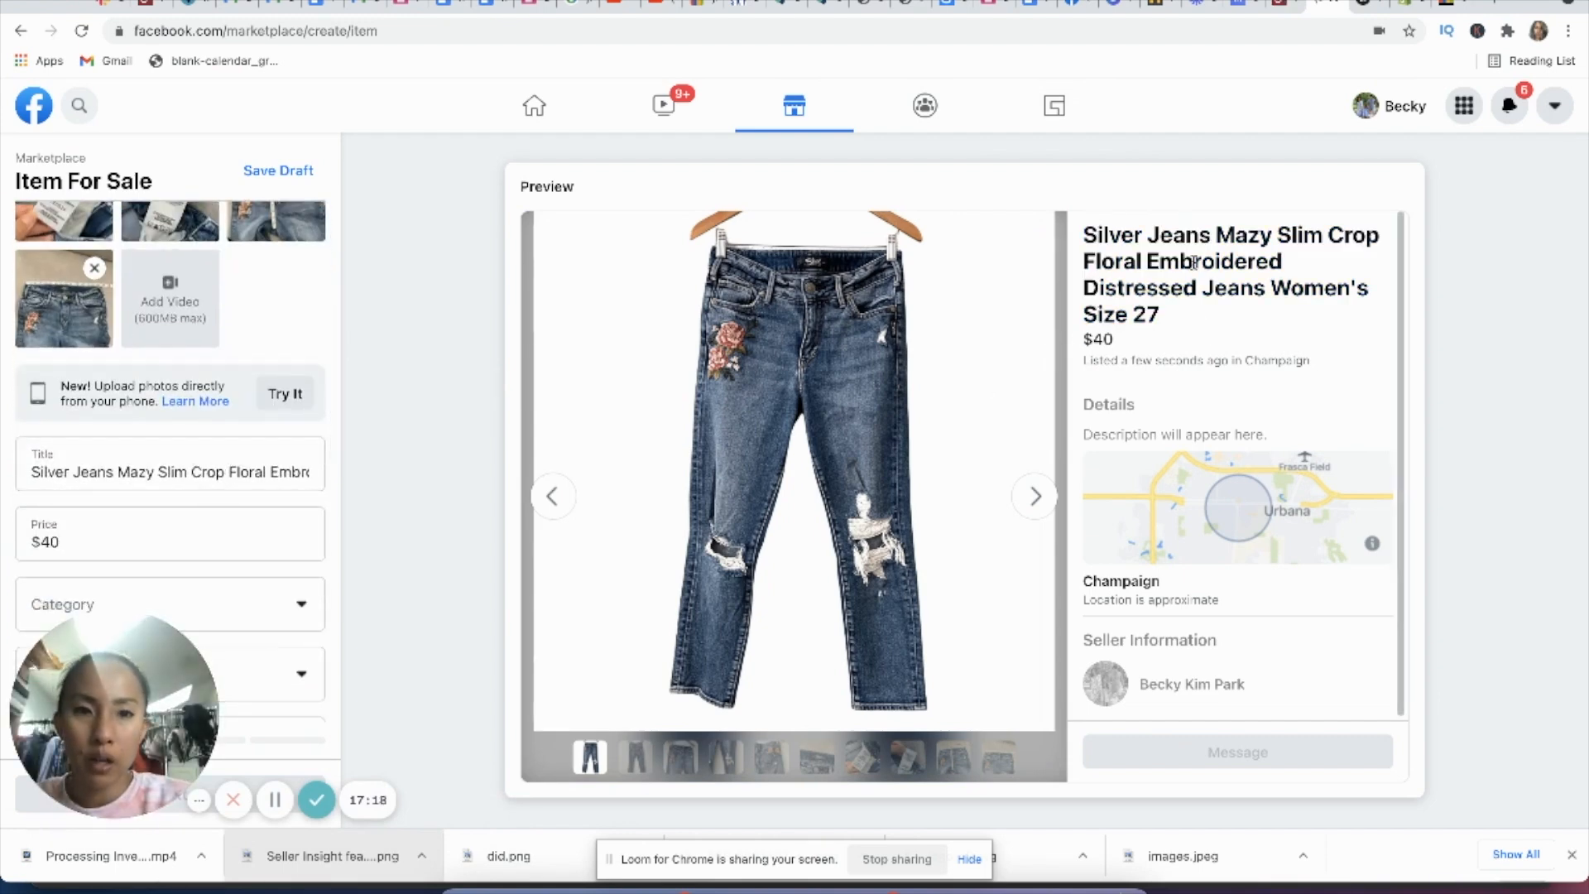
scroll(78, 436, down, 3)
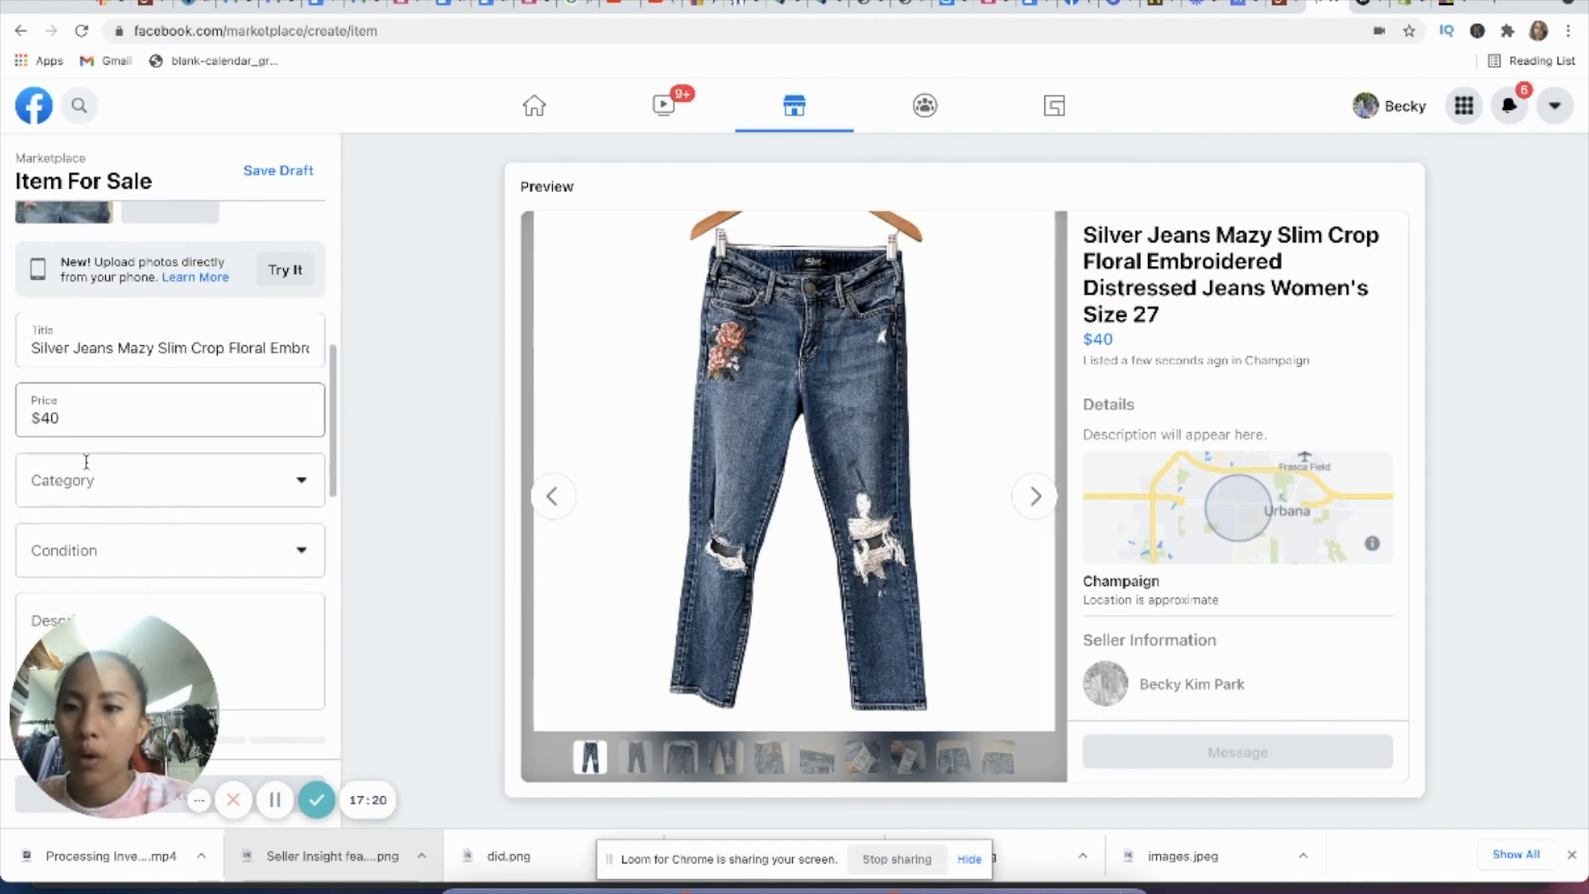
click(108, 424)
scroll(111, 447, down, 5)
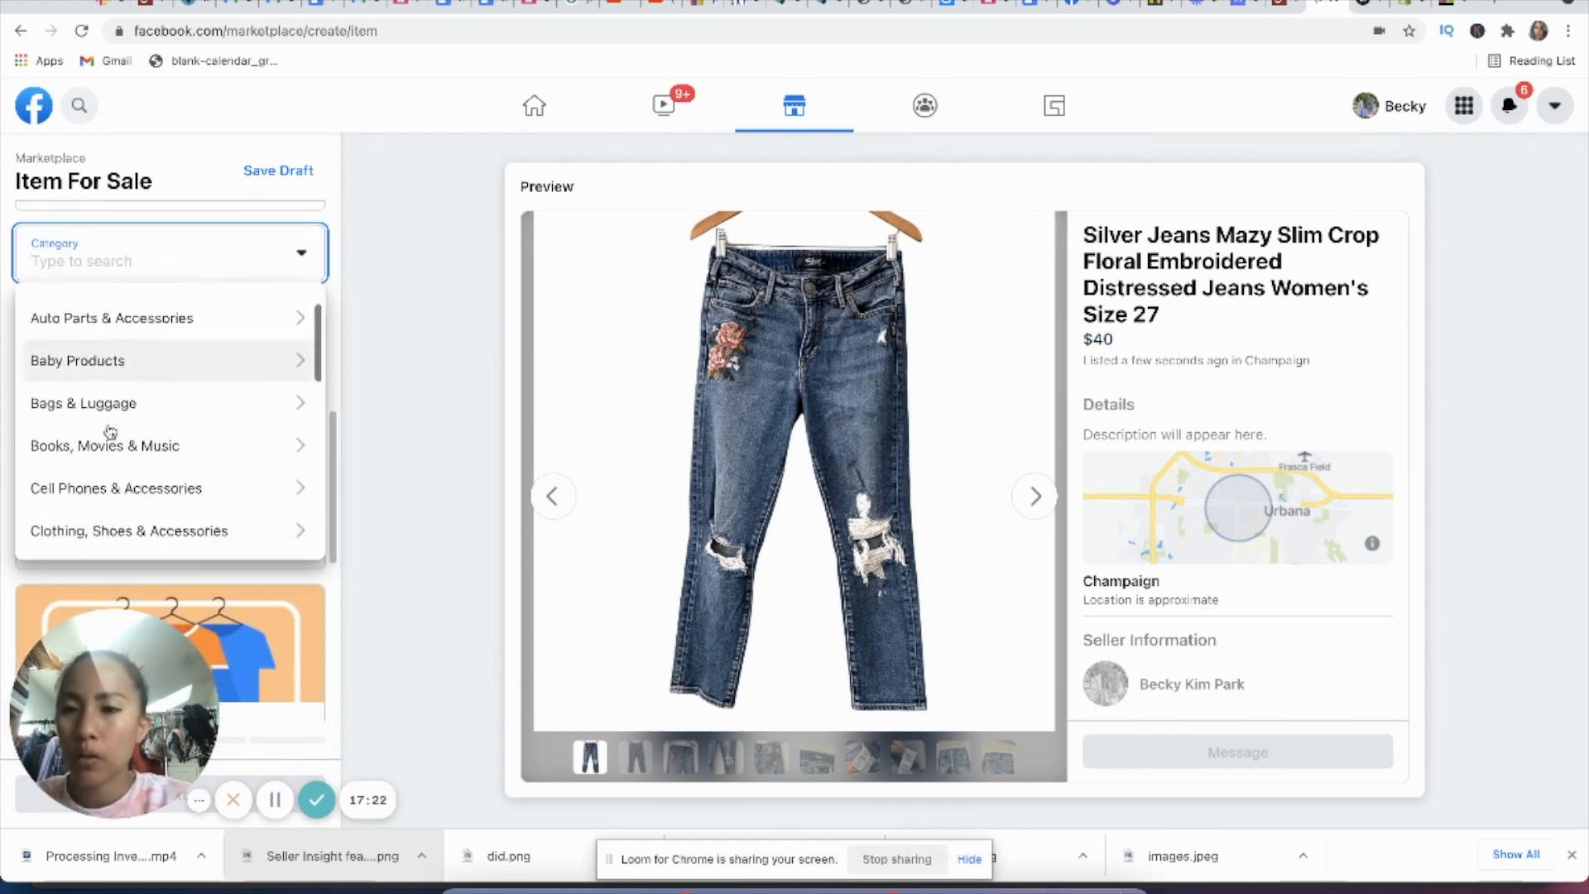
click(111, 468)
scroll(157, 464, down, 3)
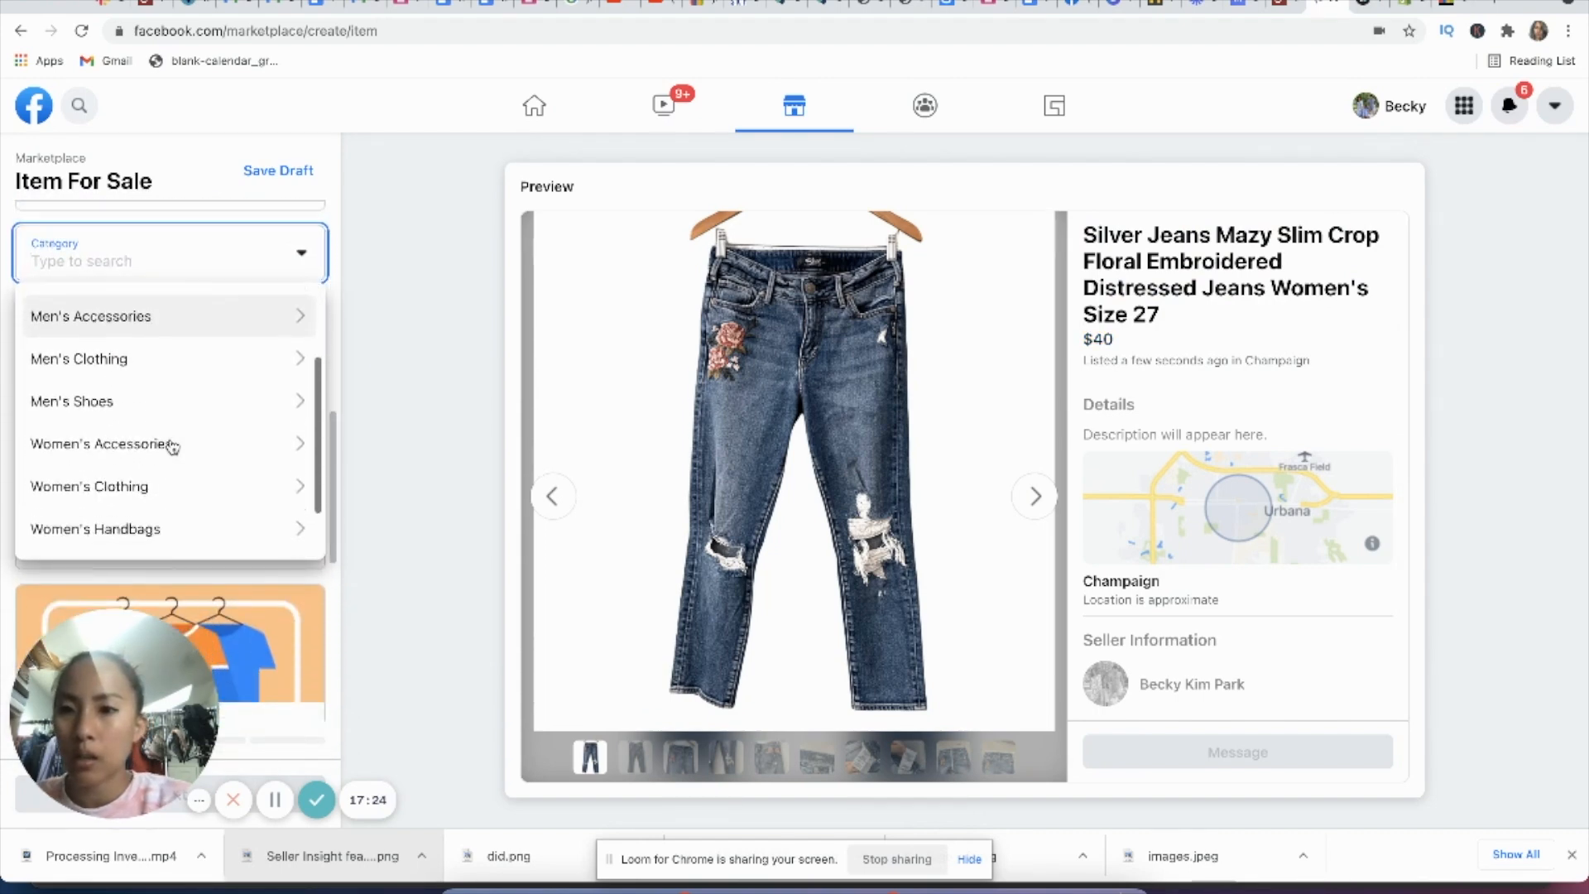
click(147, 498)
scroll(149, 447, down, 3)
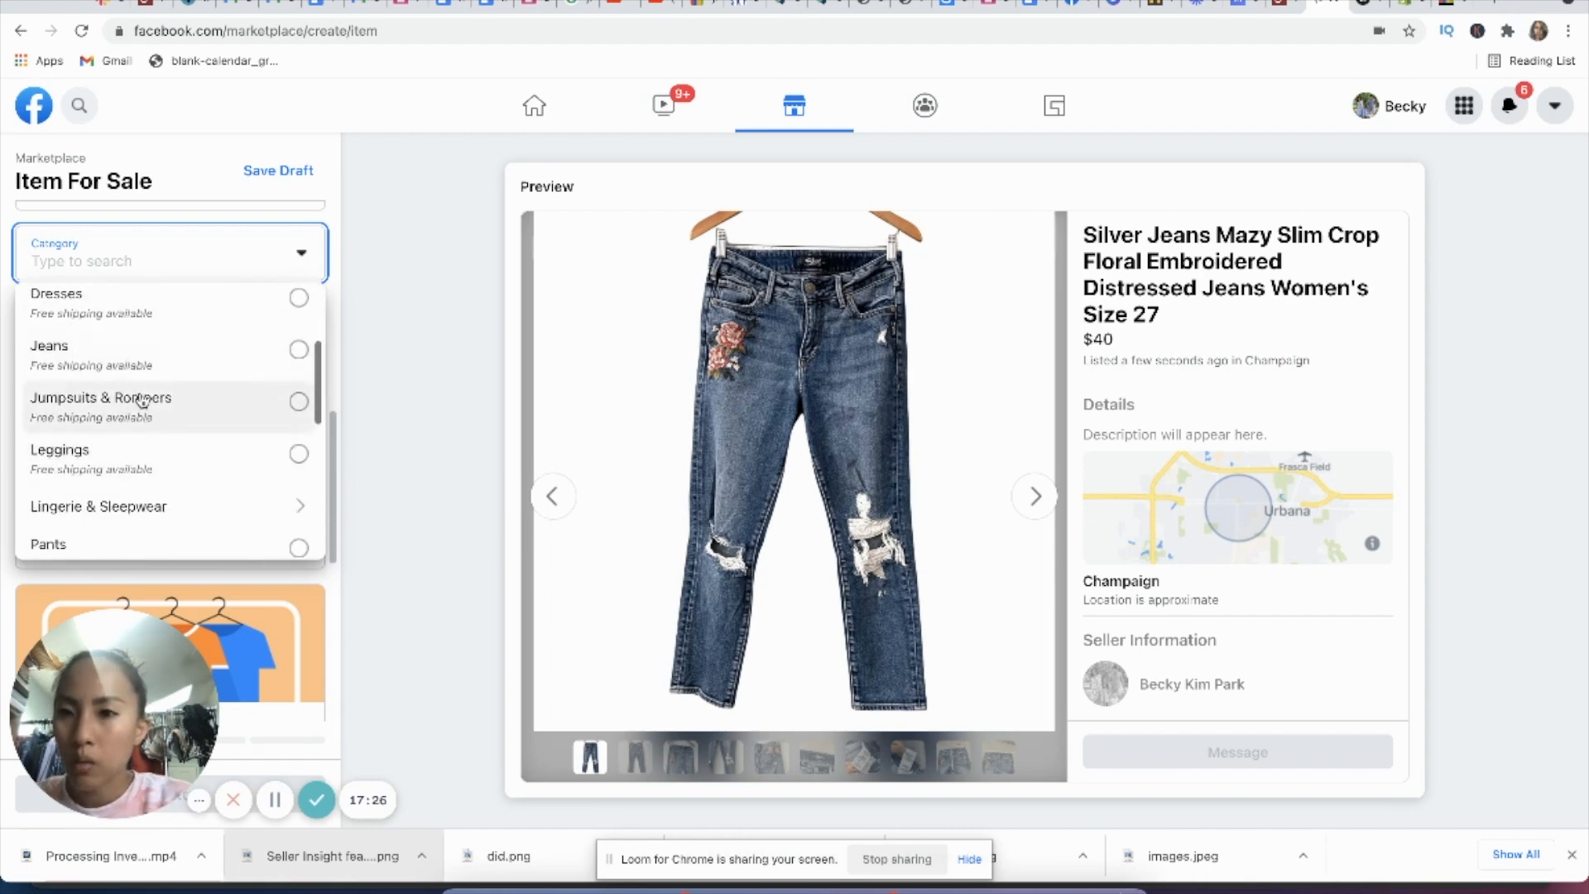
click(138, 362)
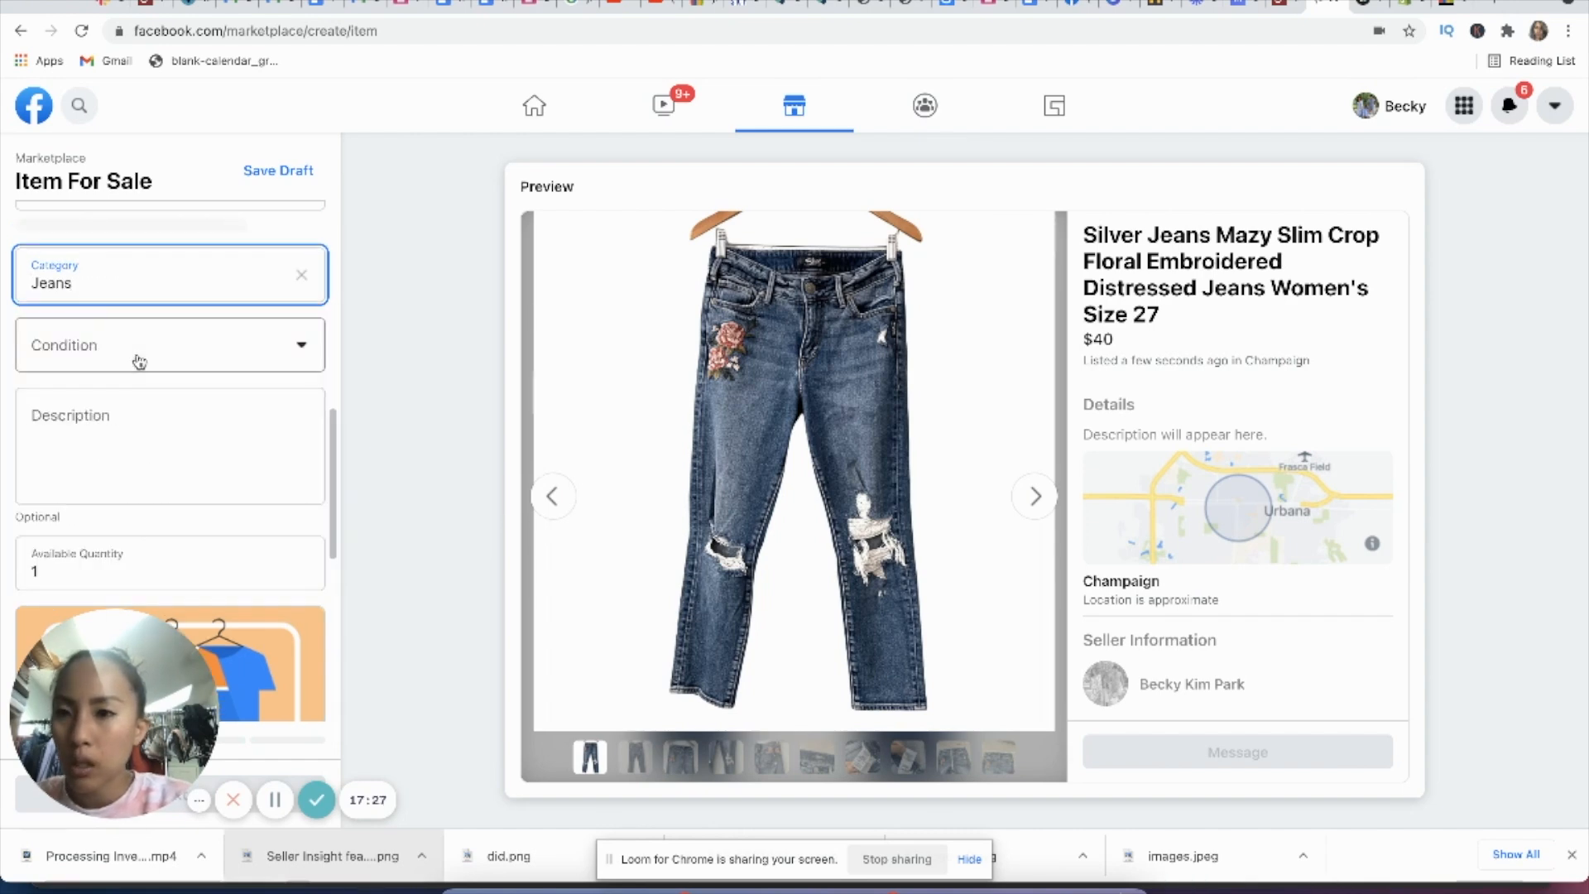
click(199, 347)
click(122, 455)
Step: Set the Marketplace listing's fit to Skinny and its leg style to Straight Leg
scroll(232, 439, down, 10)
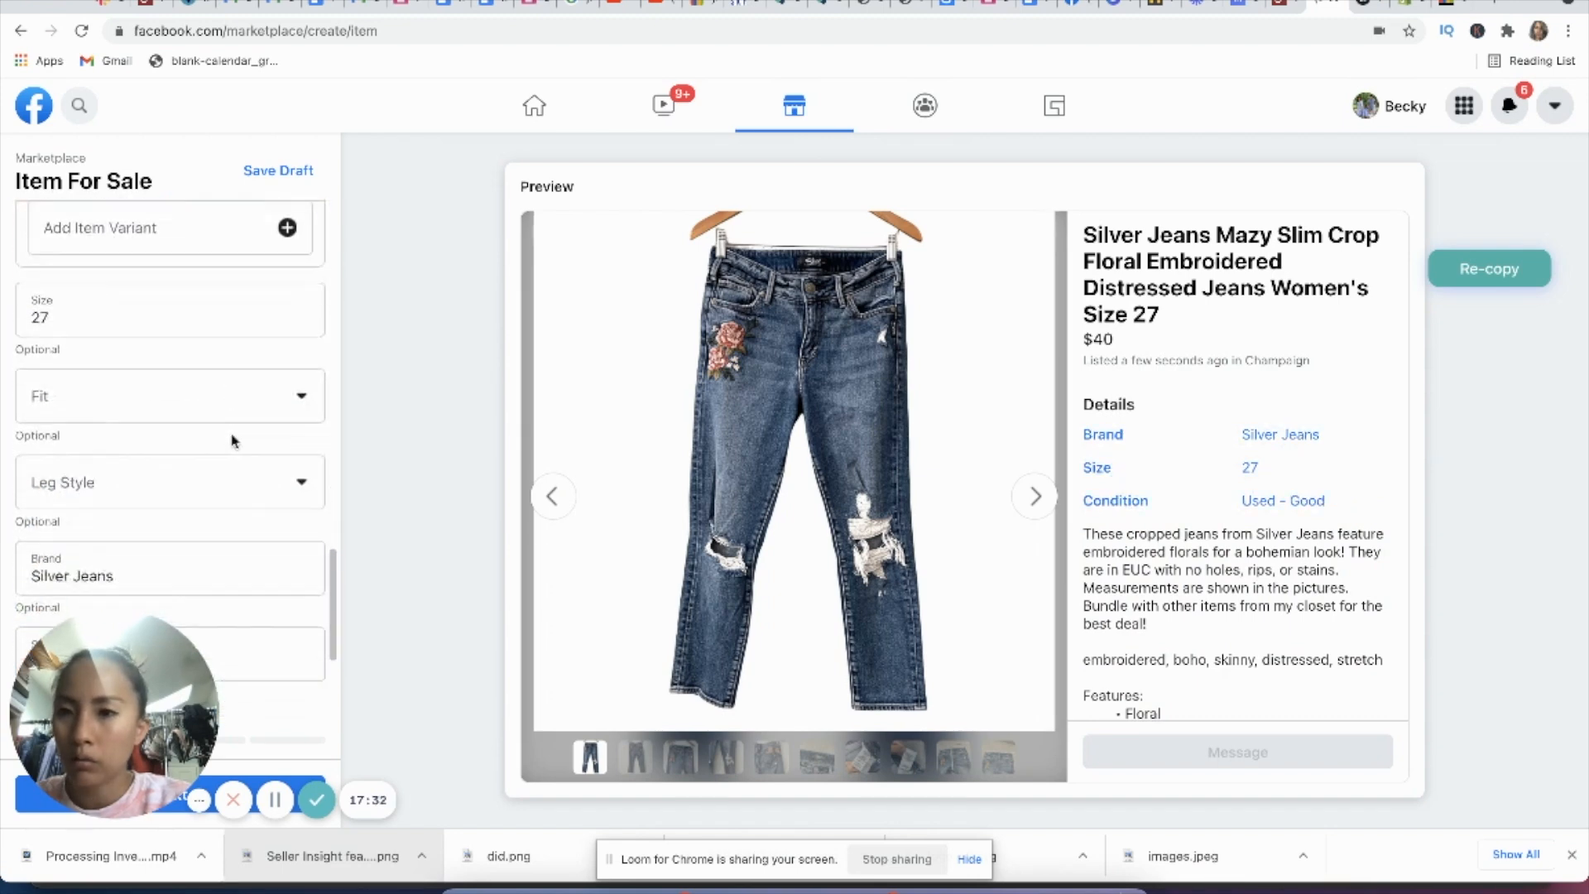
click(236, 396)
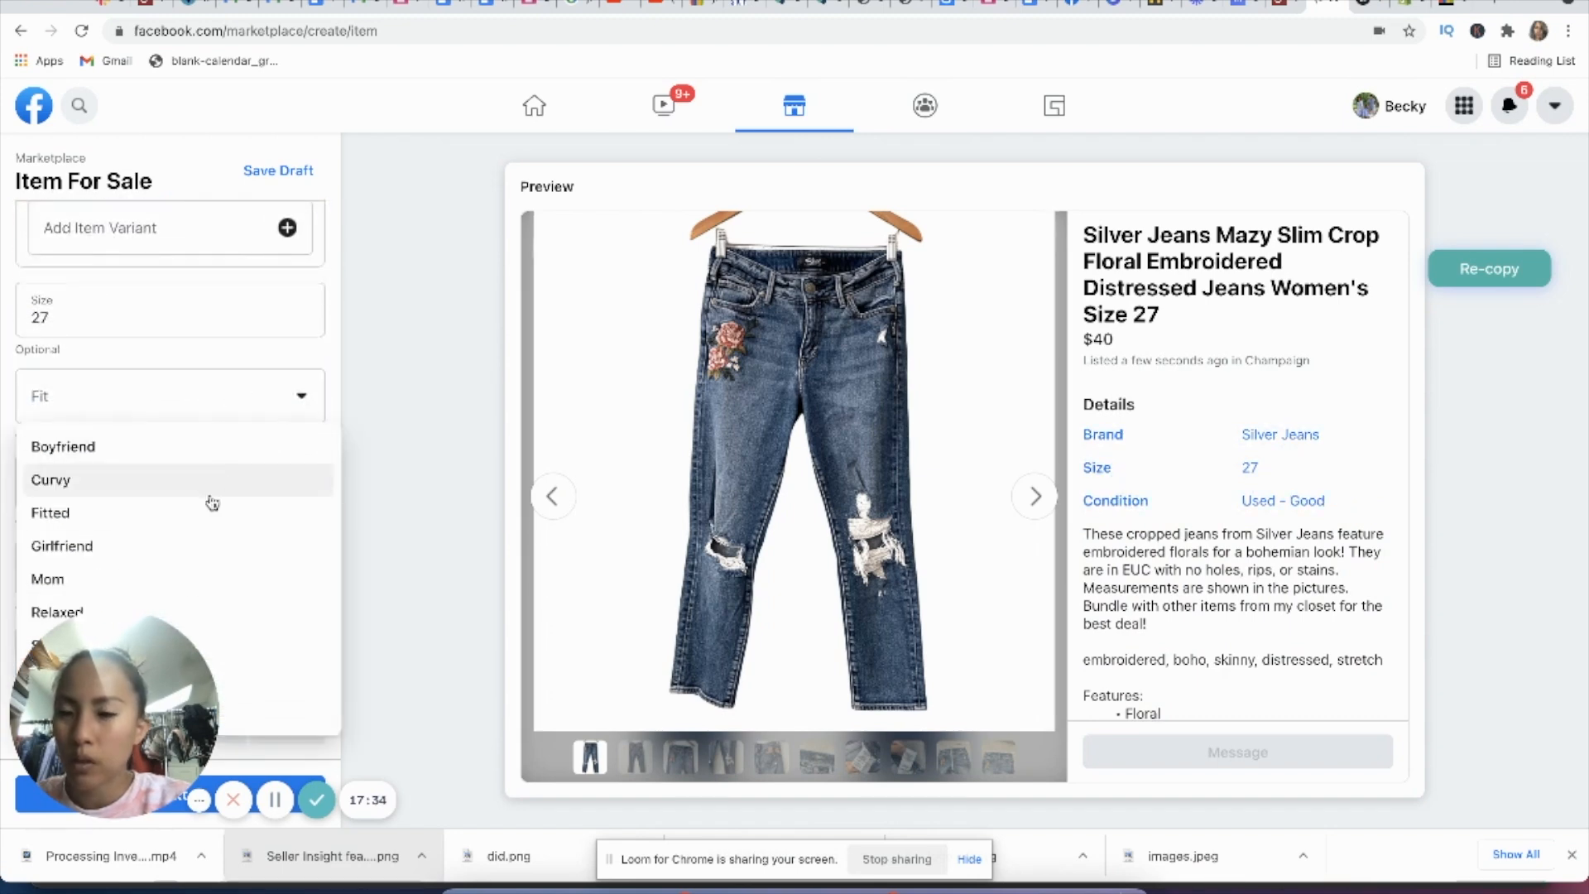
drag(170, 662, 1371, 650)
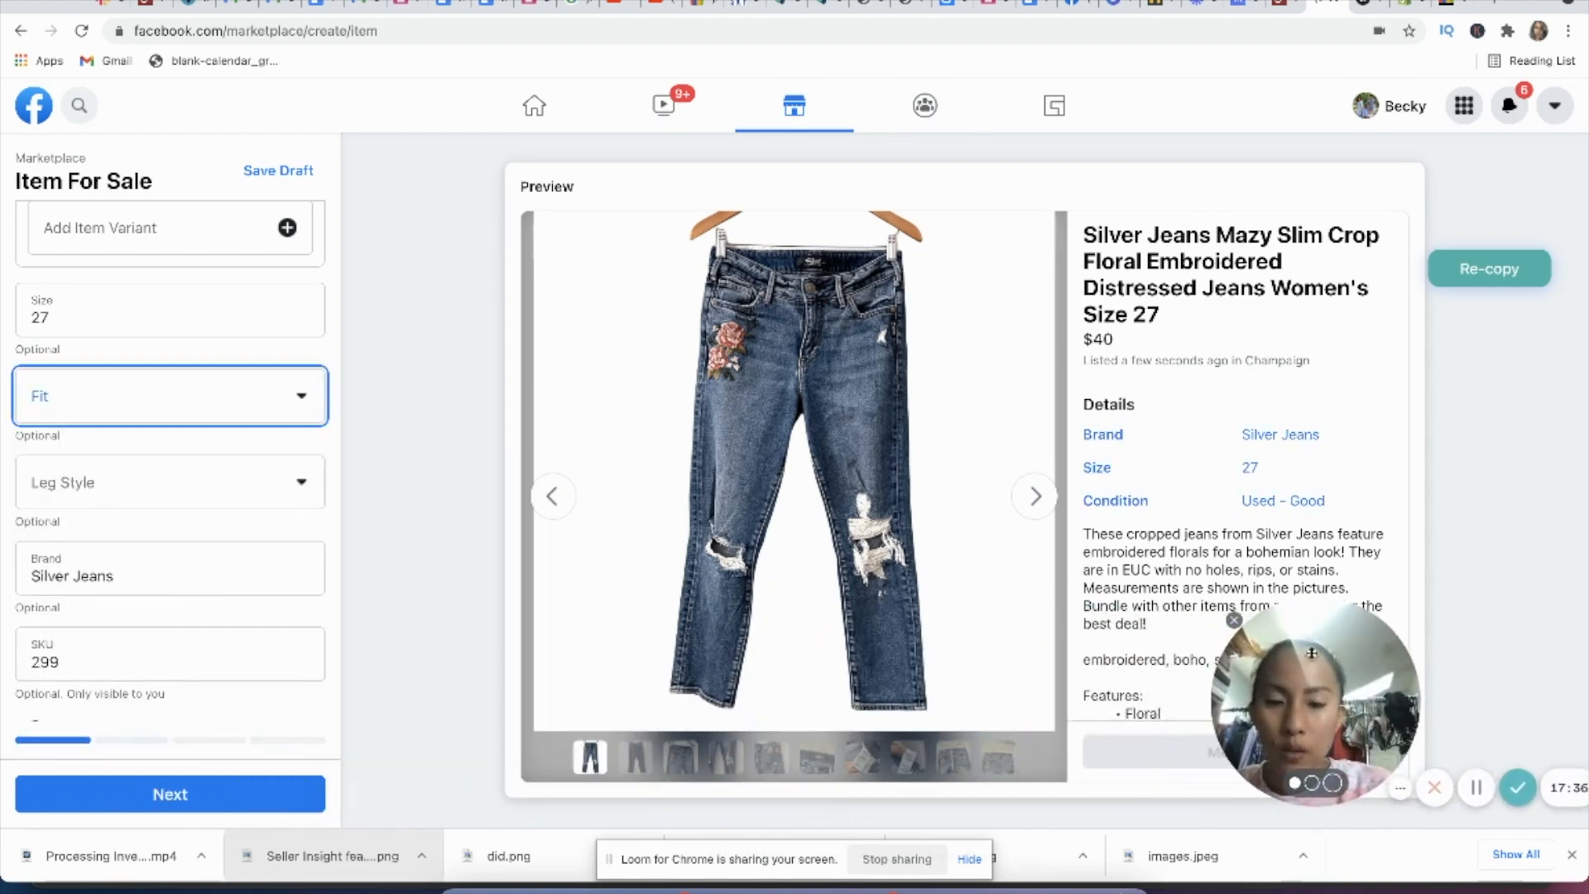
click(125, 395)
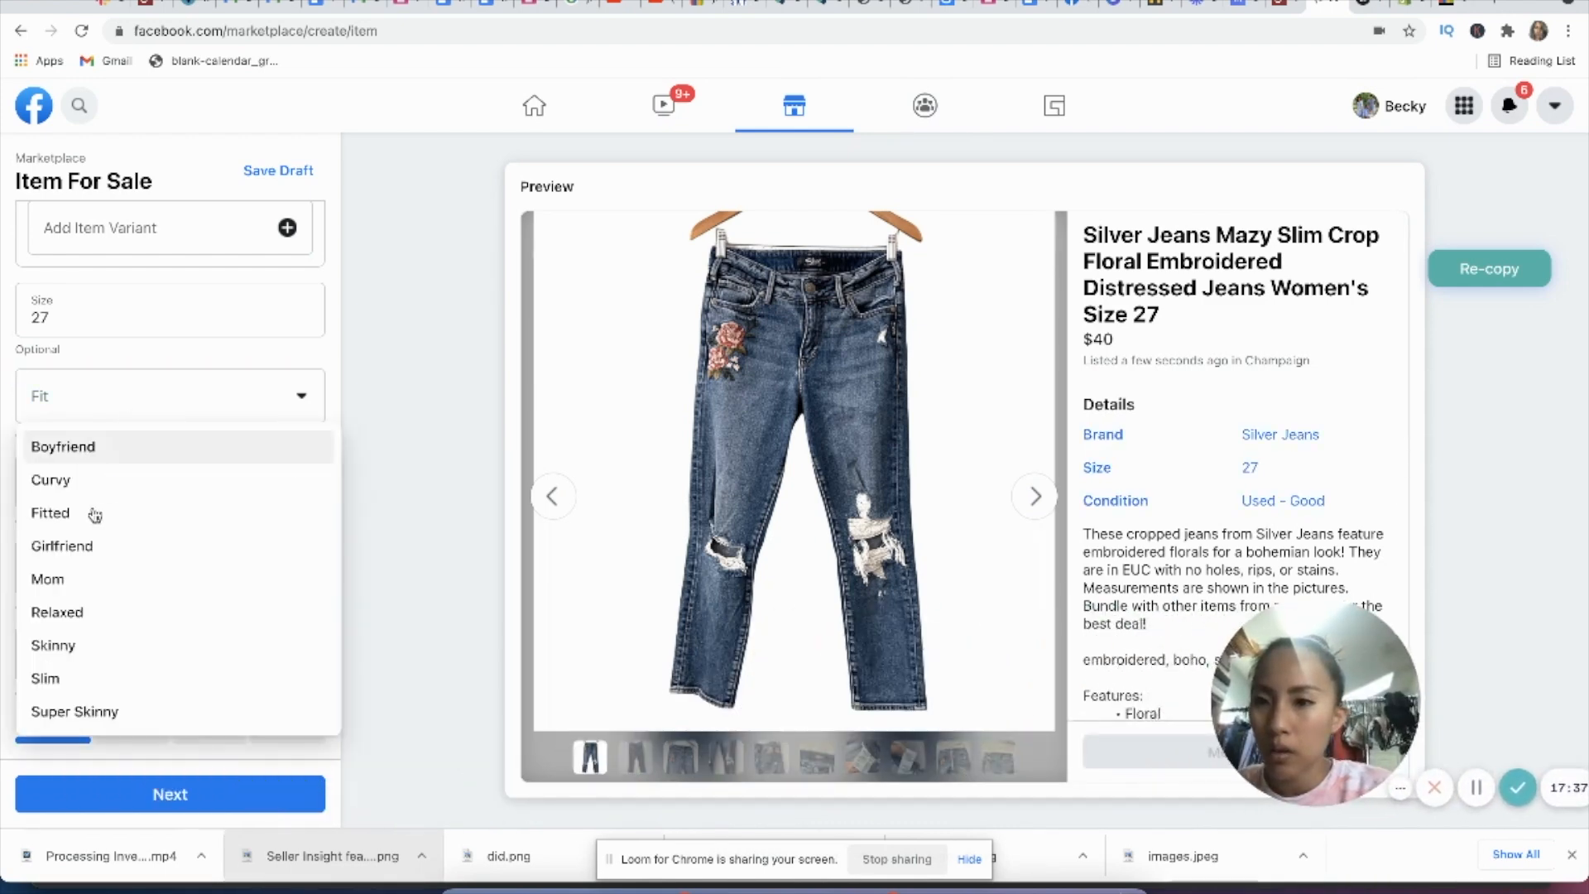
click(106, 644)
click(116, 497)
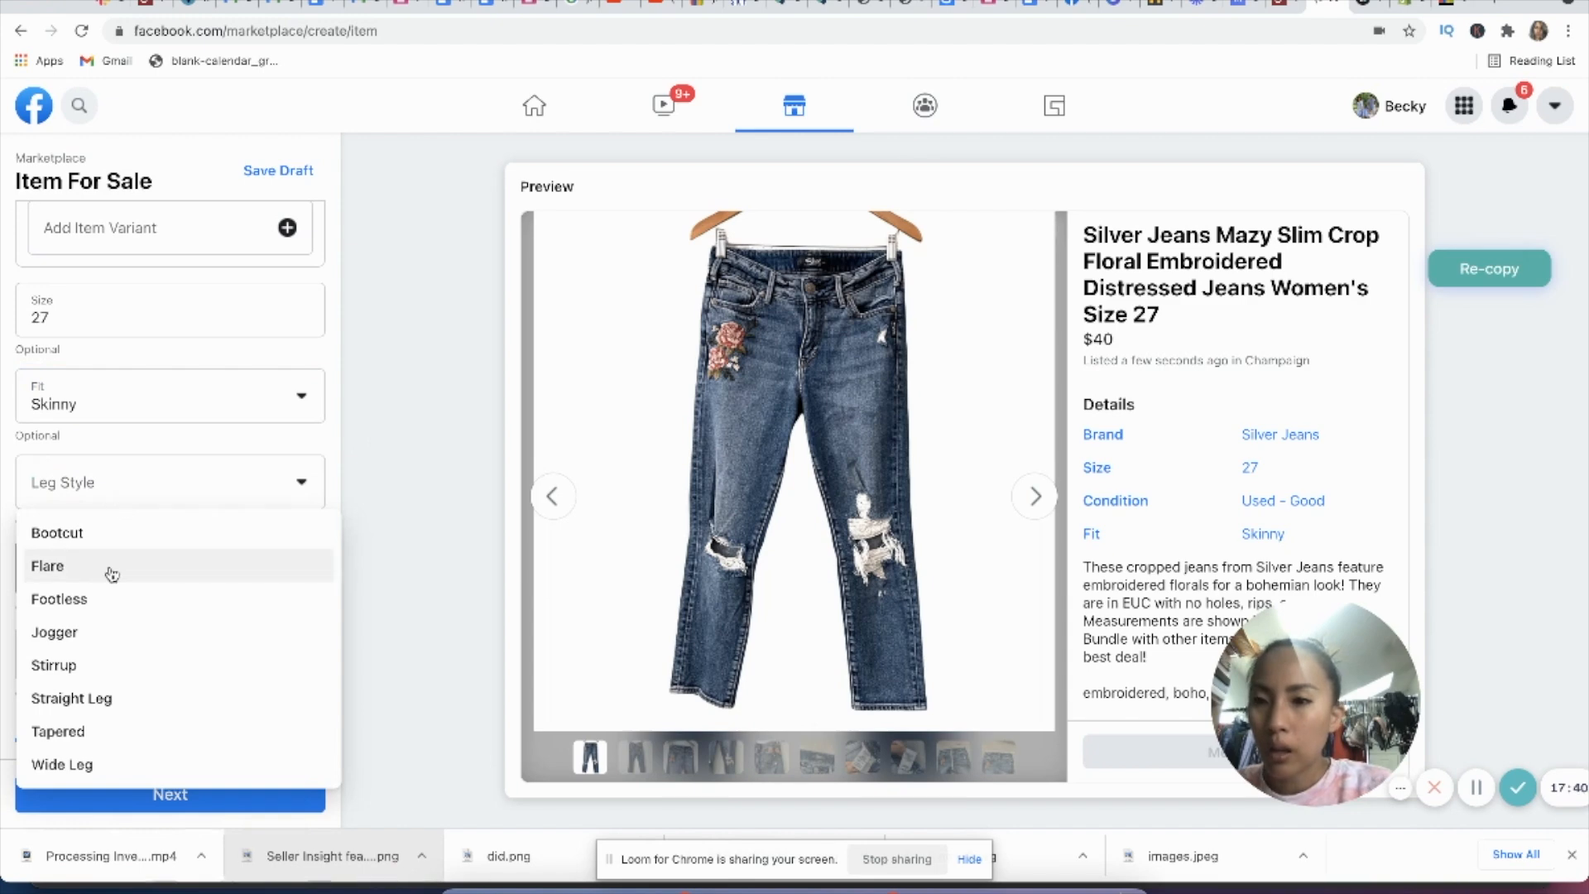
click(111, 706)
scroll(164, 578, down, 3)
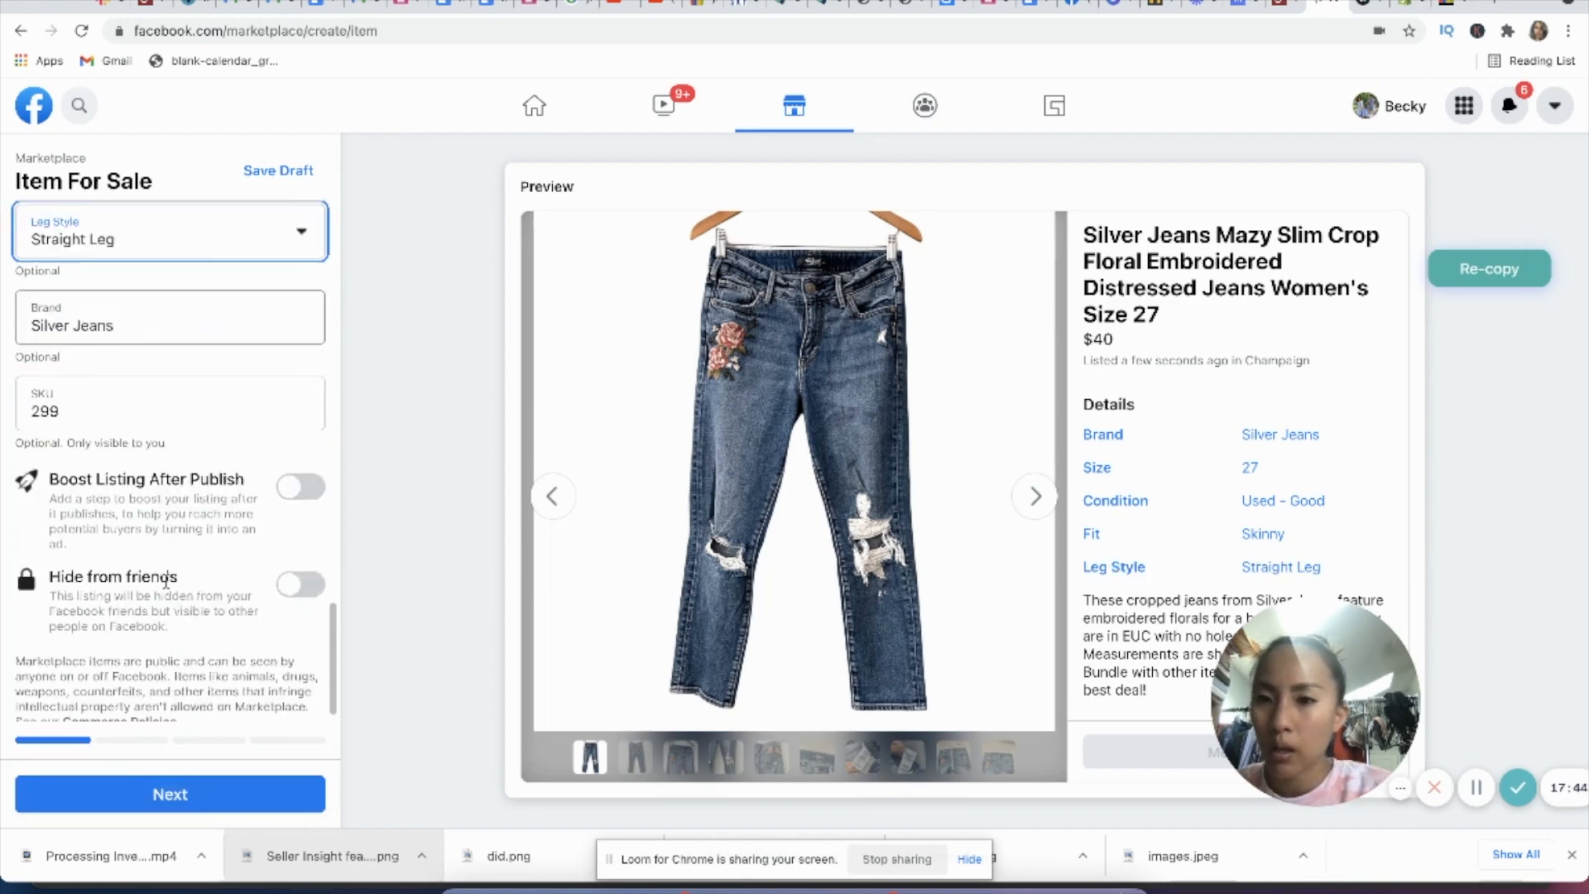
Step: Continue to the delivery settings and choose USPS Priority Mail ($9.00) as the shipping carrier
click(180, 797)
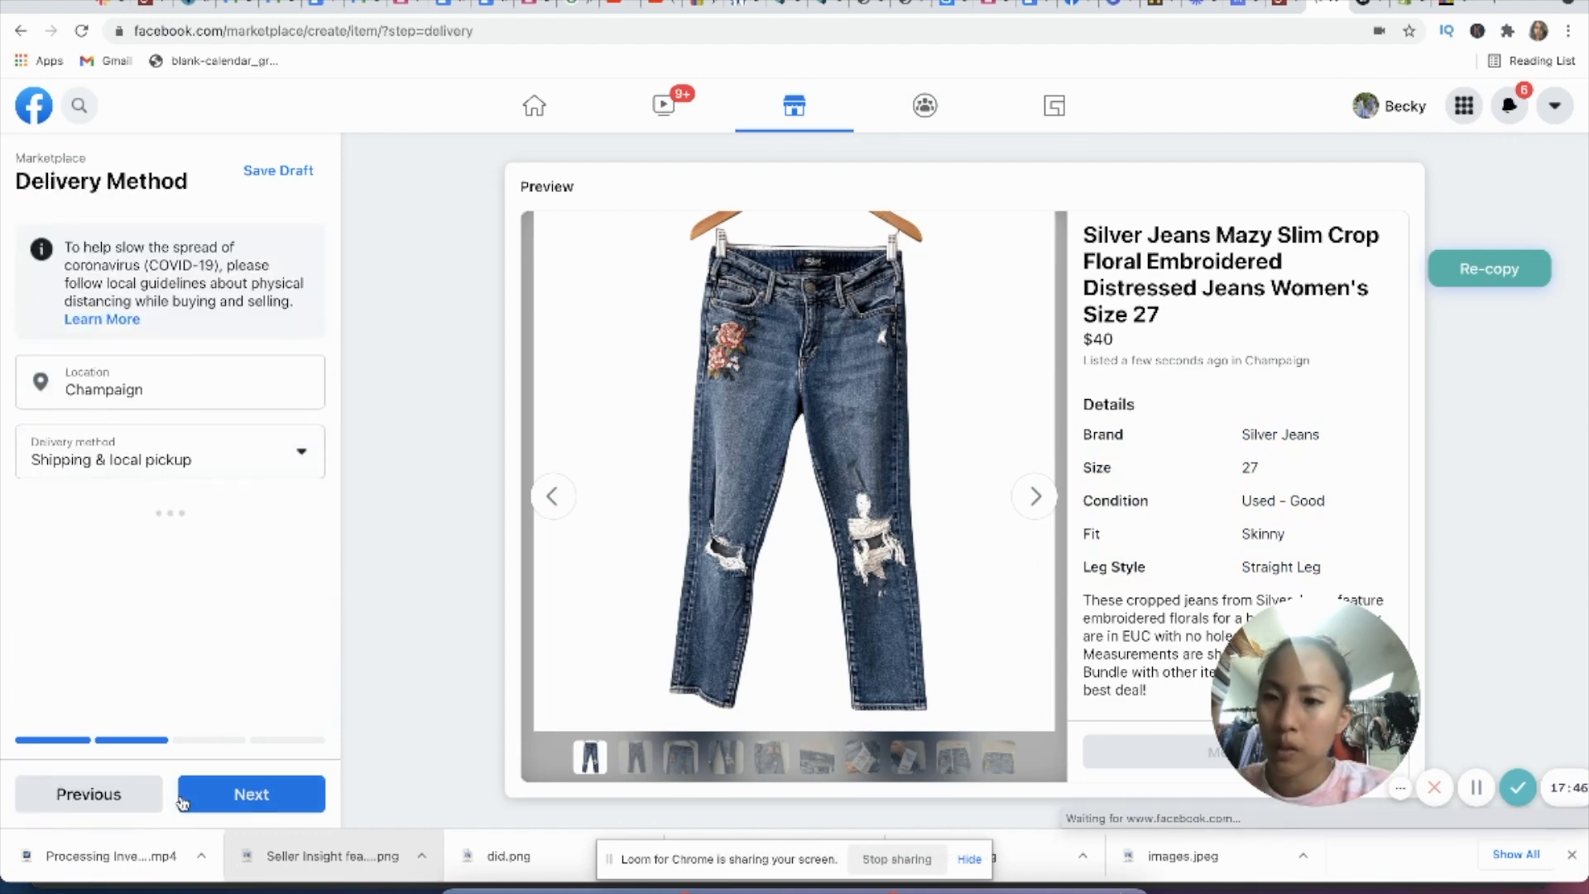
click(170, 544)
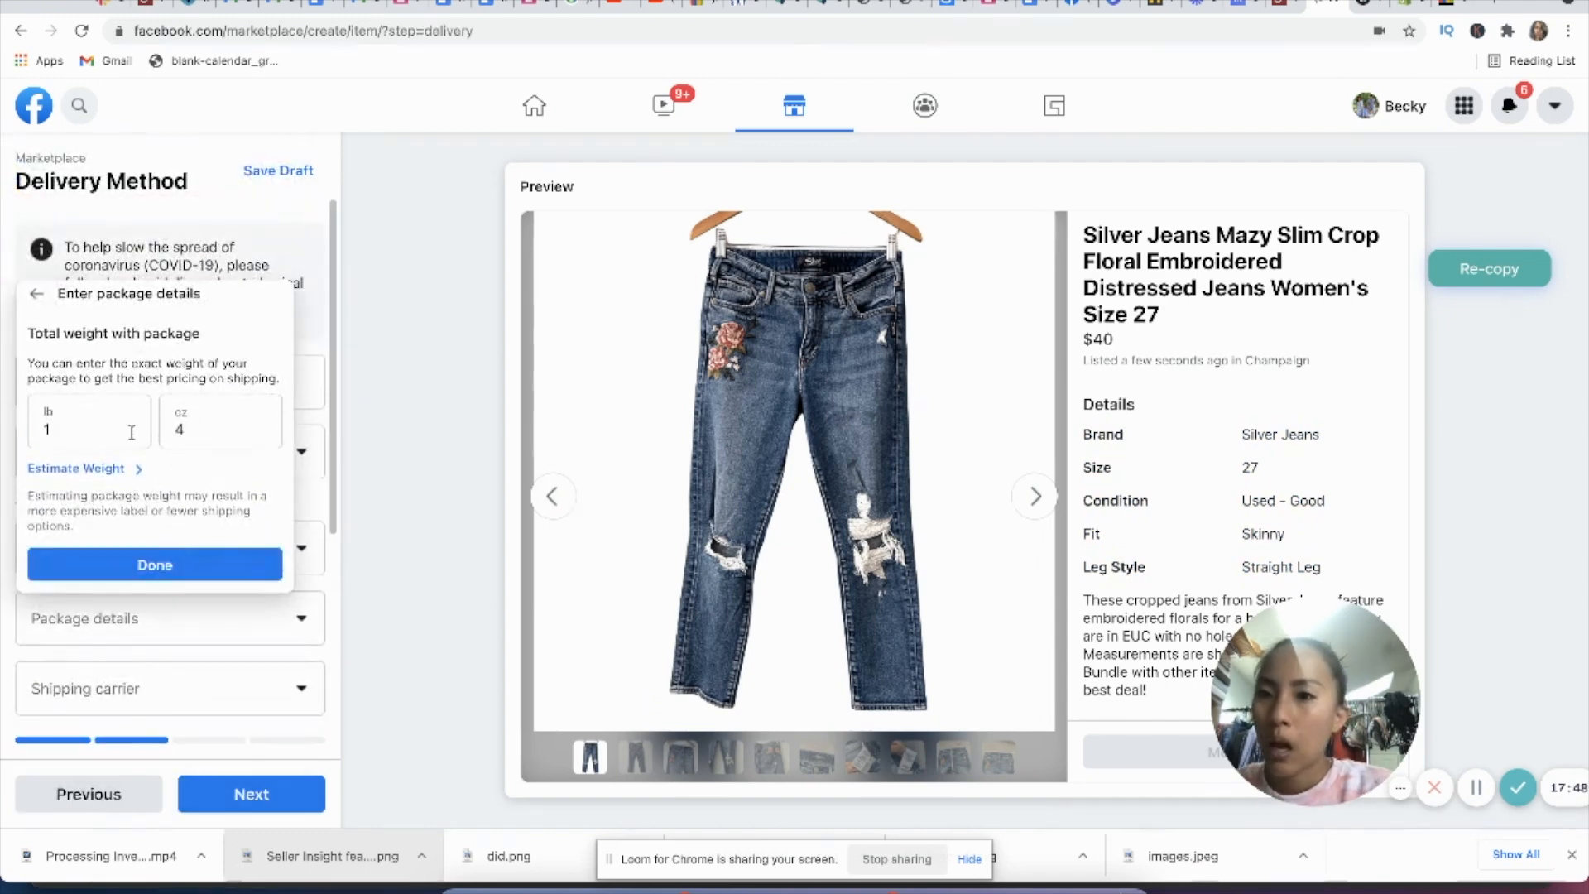
scroll(240, 547, down, 3)
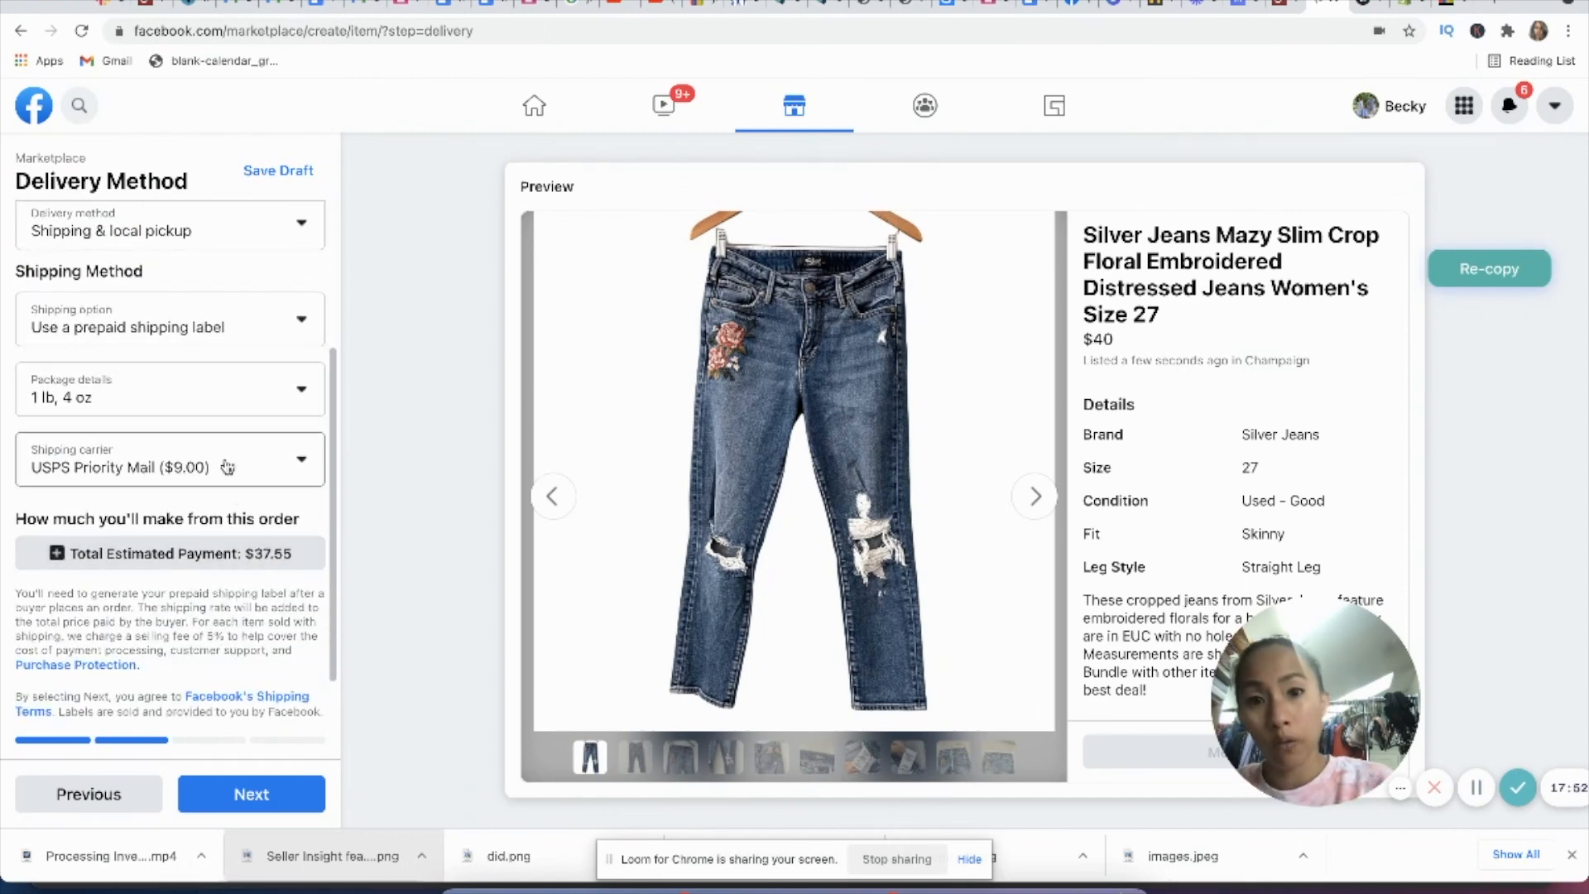
scroll(227, 571, down, 1)
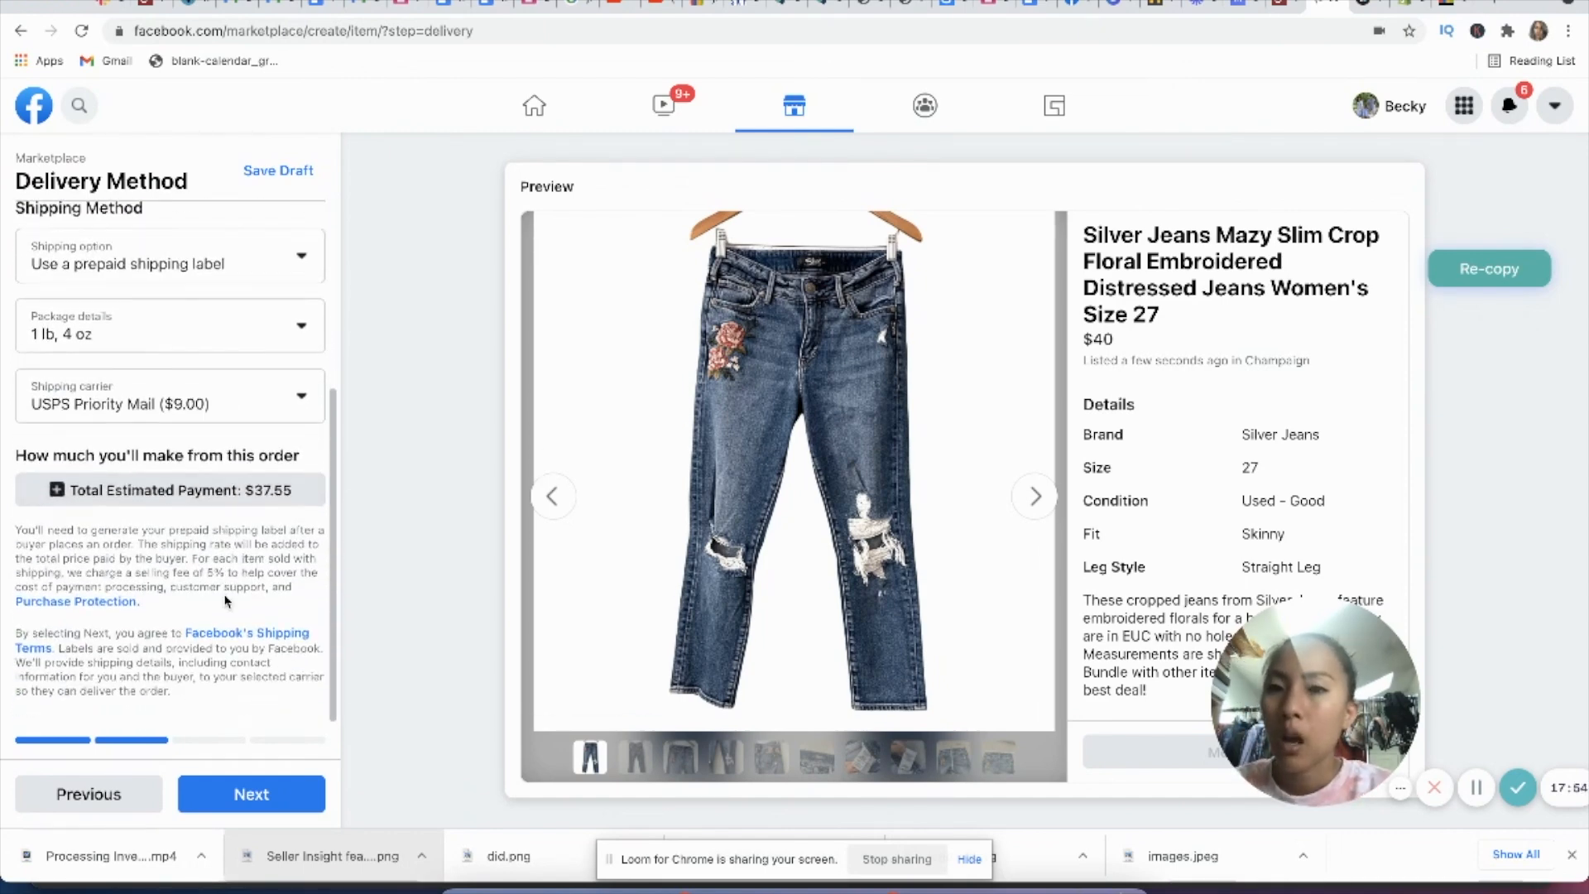
click(237, 406)
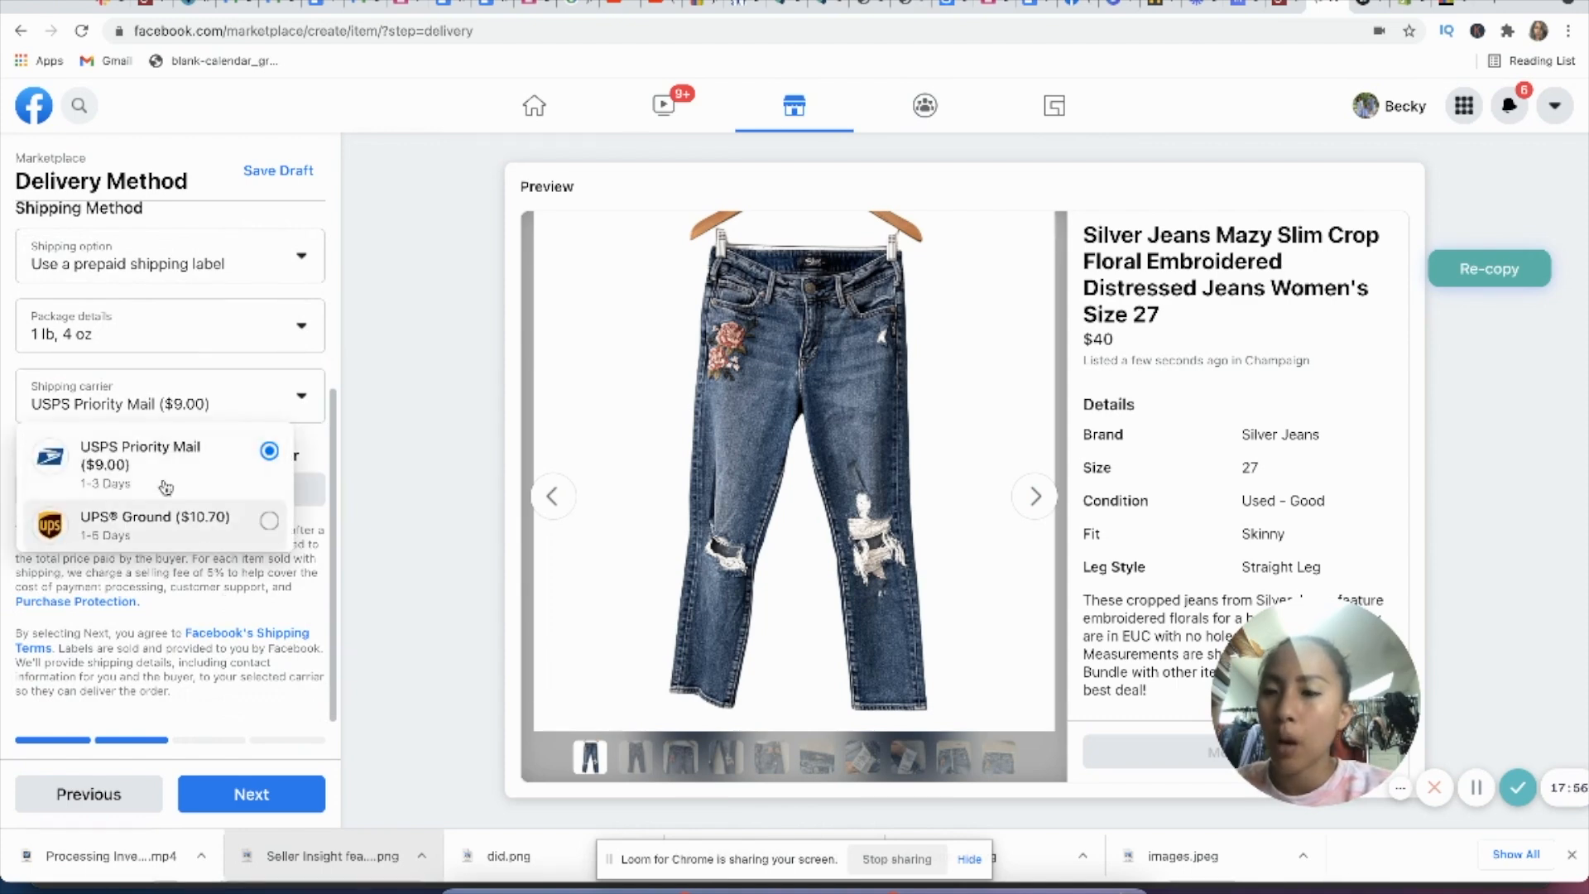
click(213, 466)
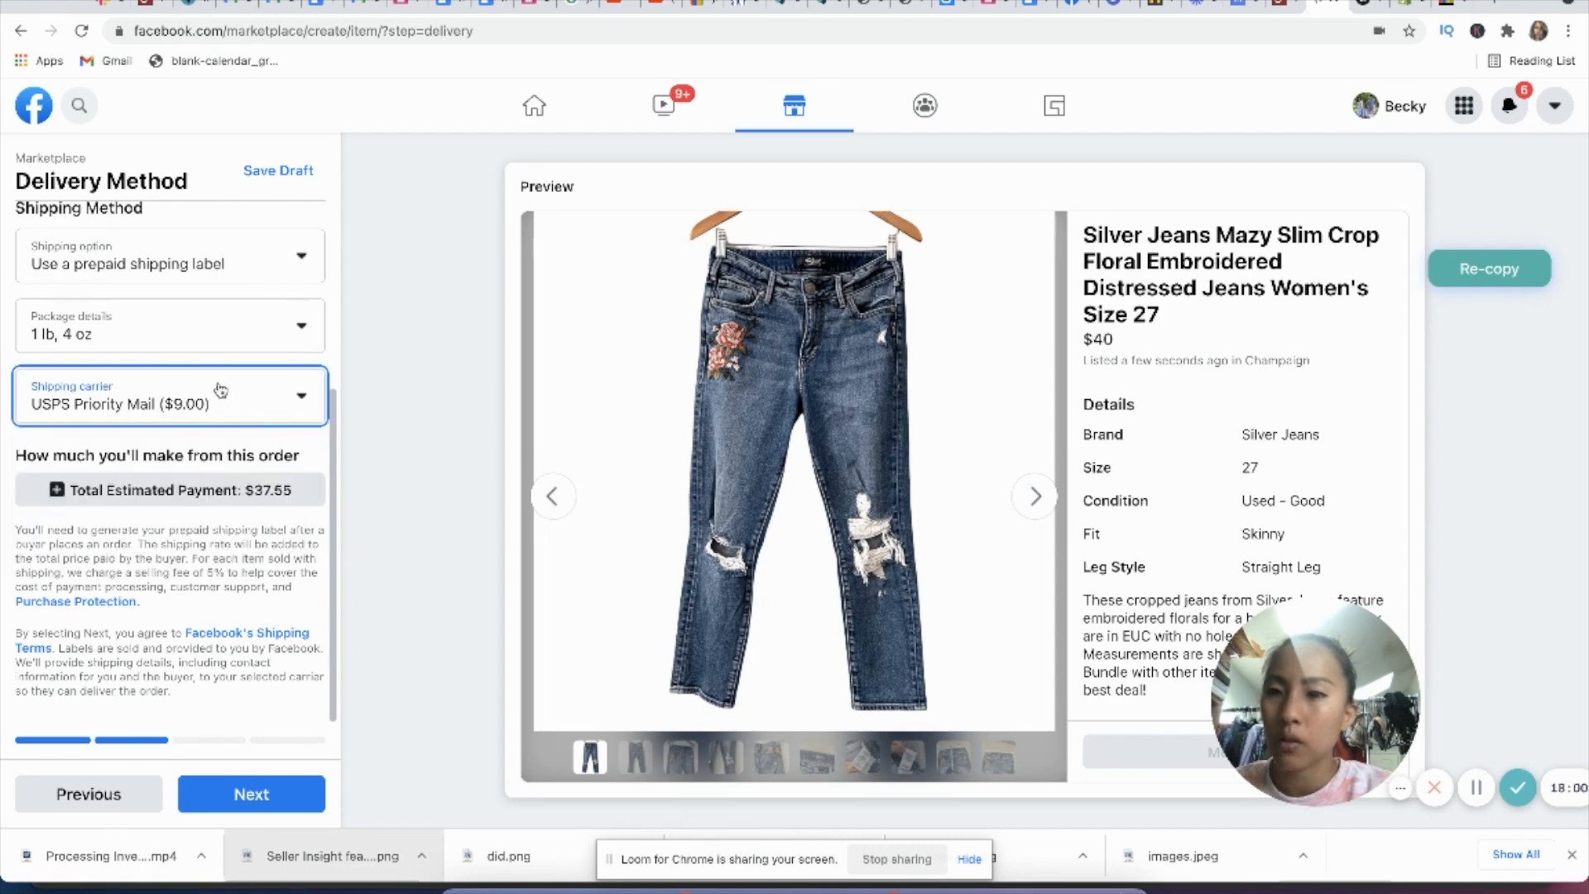
Step: Continue to the offer settings, allow buyers to negotiate the price, and edit the minimum price
click(266, 807)
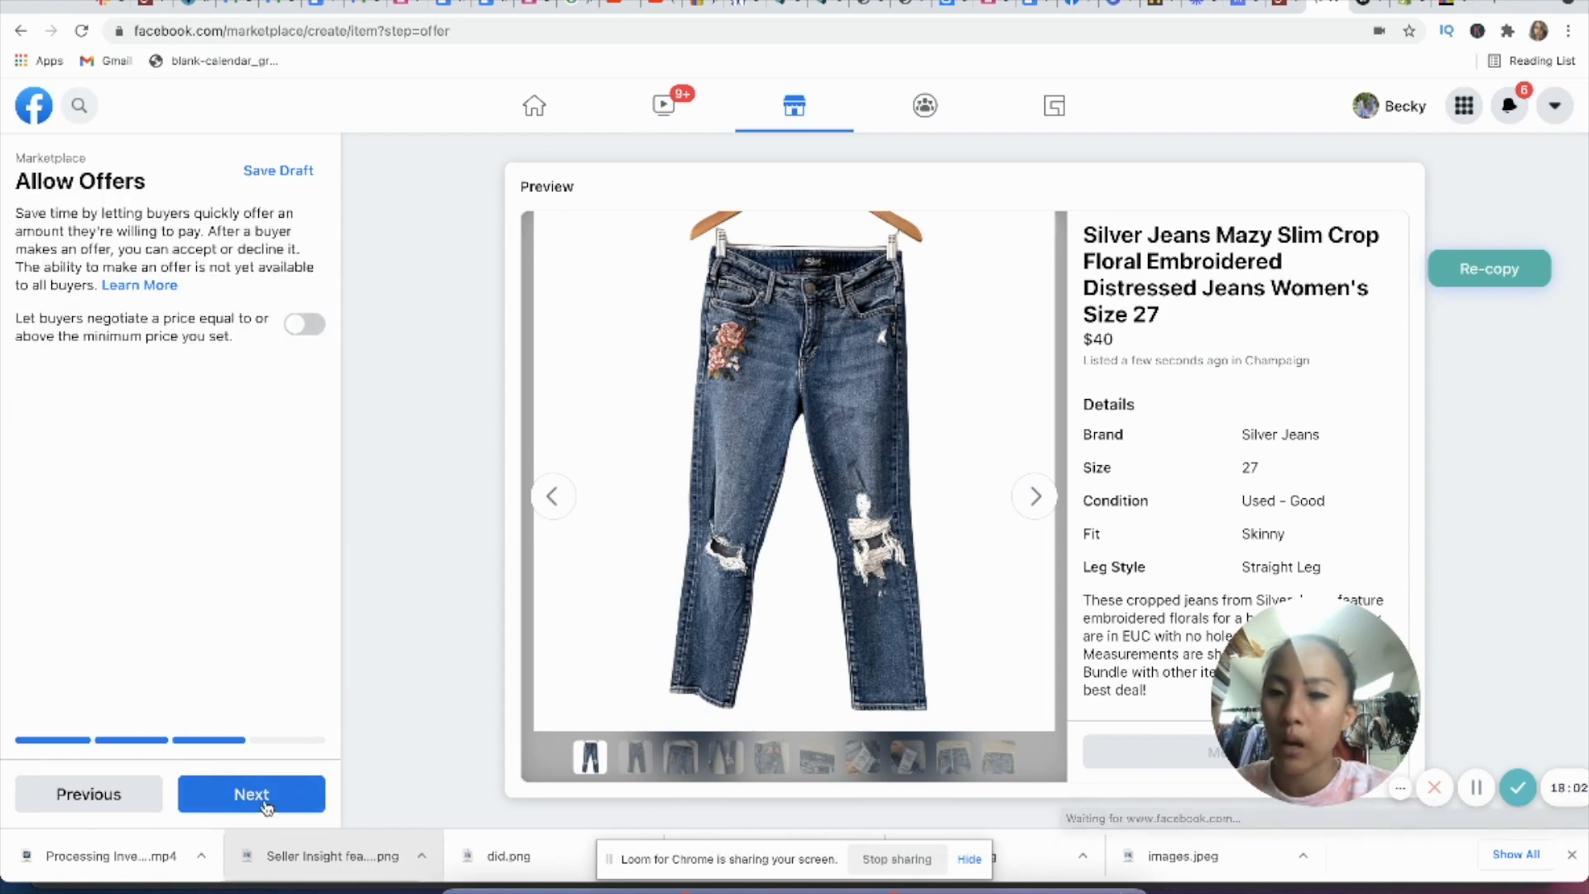
click(289, 335)
click(142, 399)
key(BackSpace)
text(0)
Step: Review the groups available for sharing and publish the listing to Marketplace without adding any group
click(251, 796)
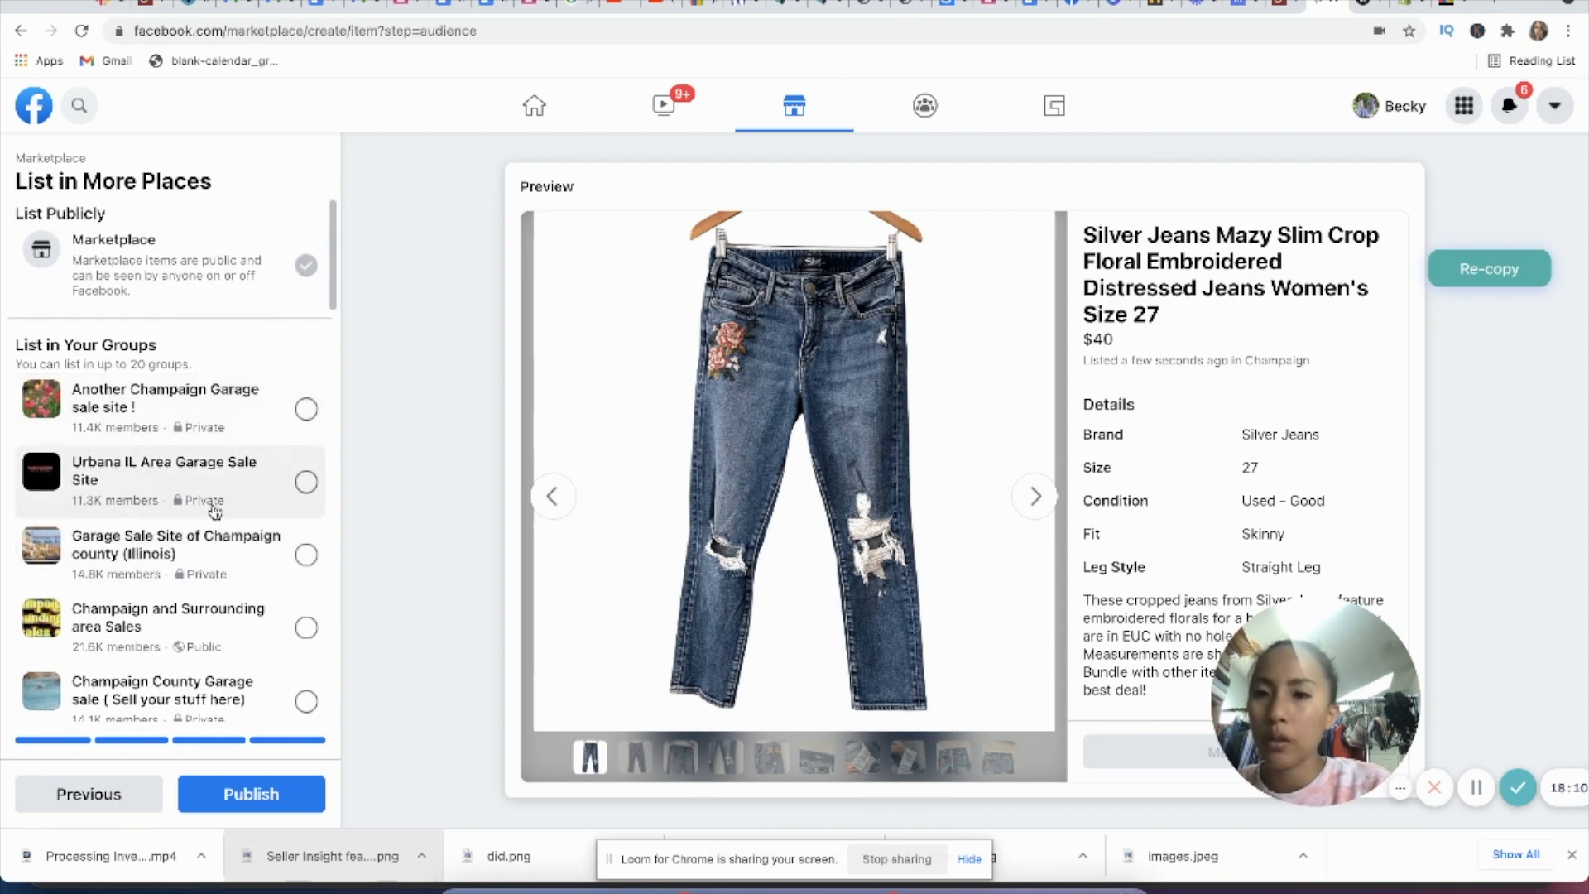
scroll(213, 508, down, 8)
scroll(217, 508, down, 10)
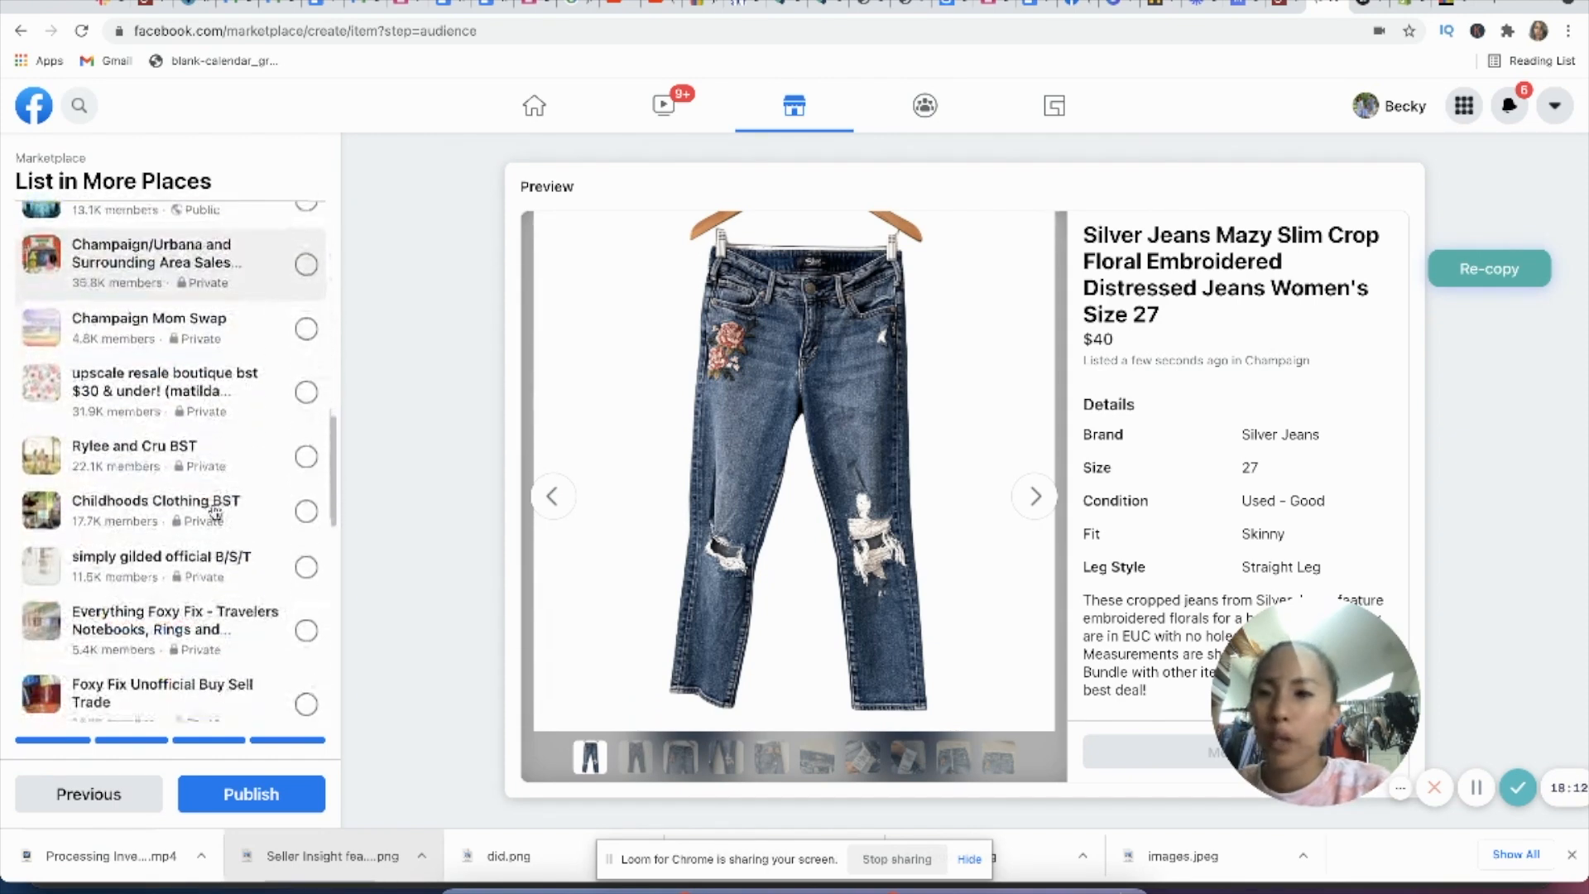
click(258, 795)
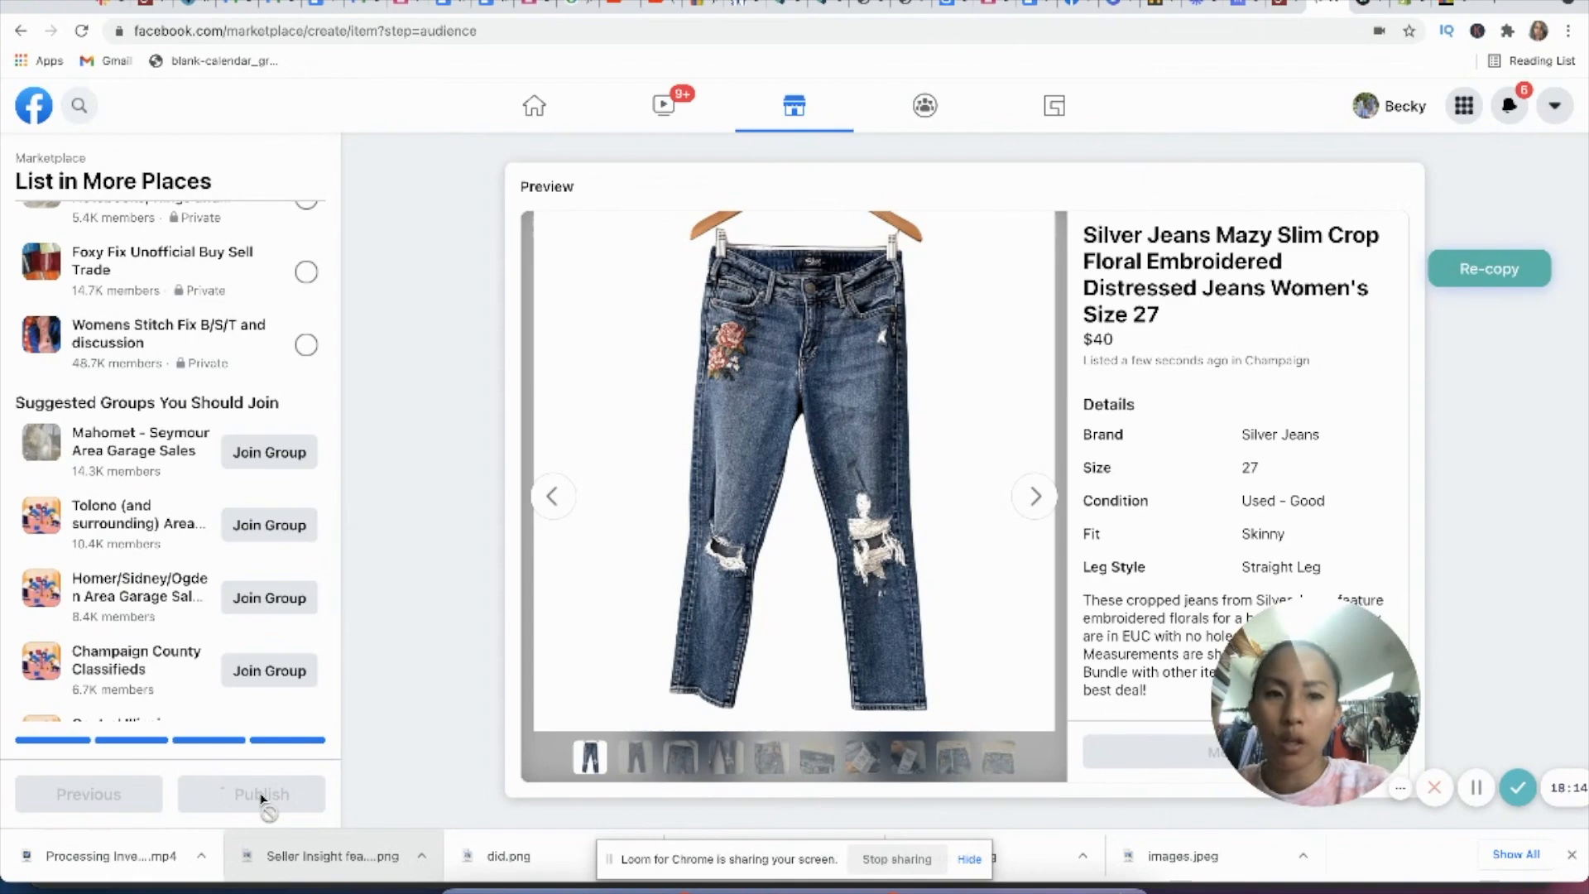
Step: Switch to the Kidizen draft and set its category to Mama Clothing with the subcategory Jeans
click(1370, 4)
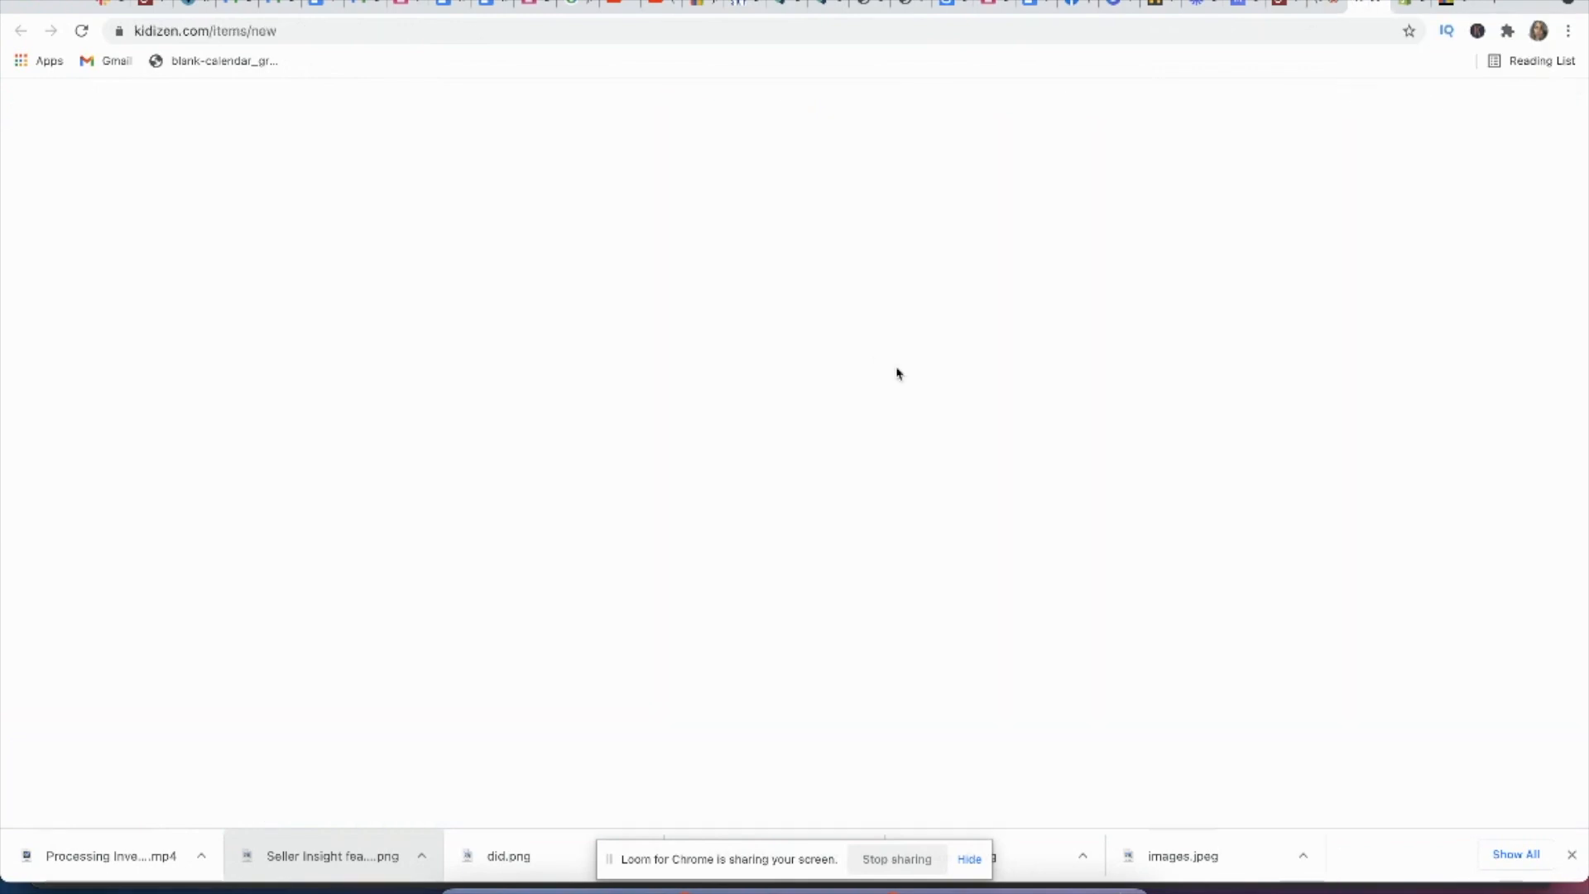
scroll(904, 477, down, 6)
scroll(903, 477, up, 6)
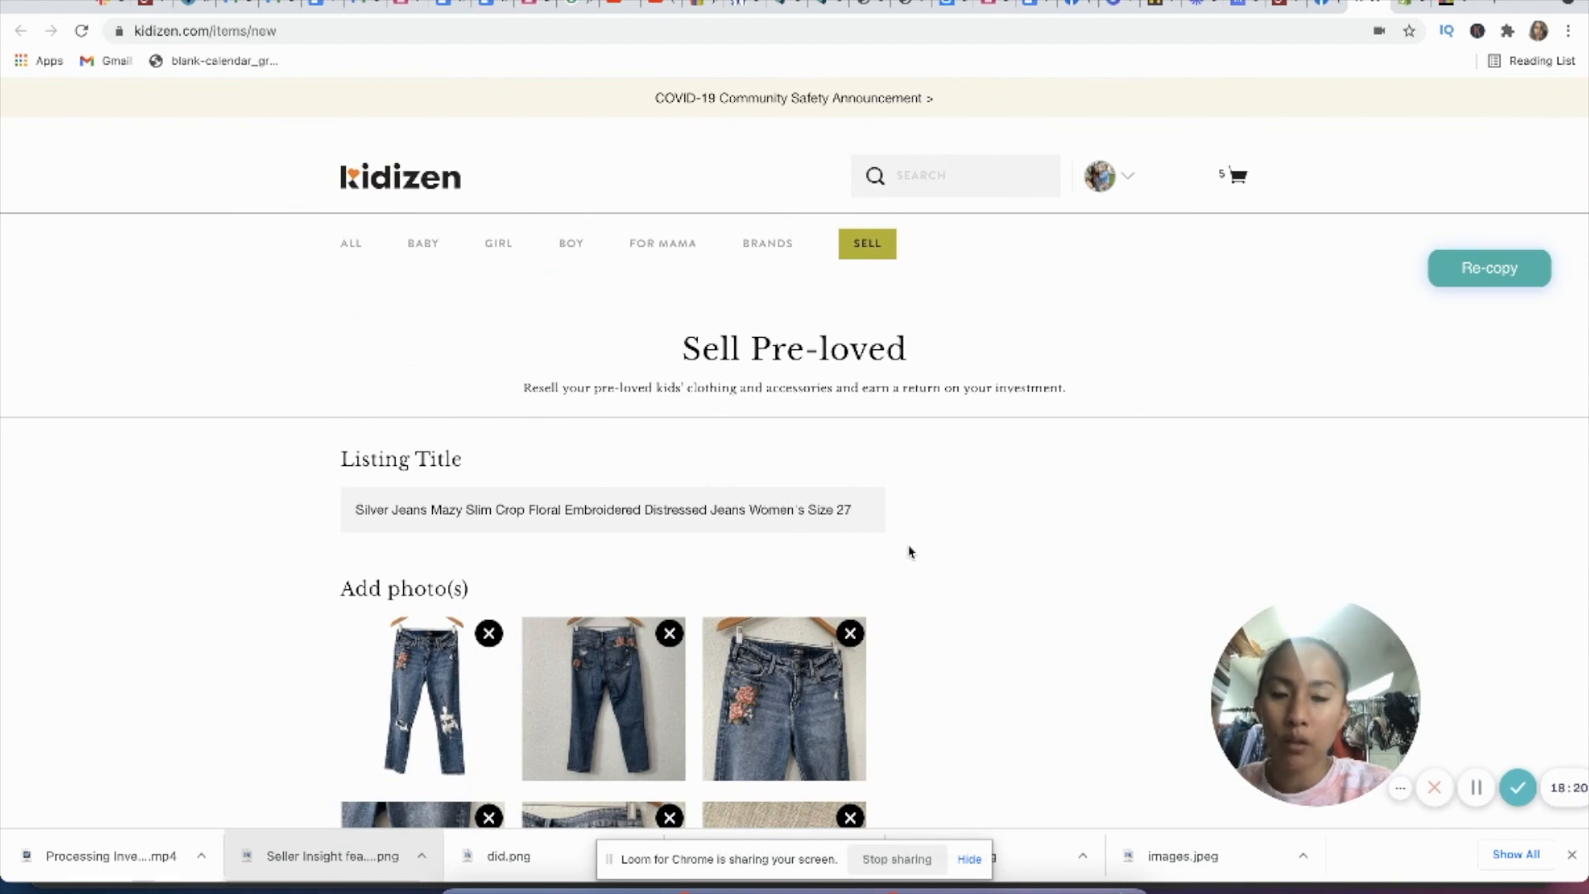
scroll(909, 552, down, 10)
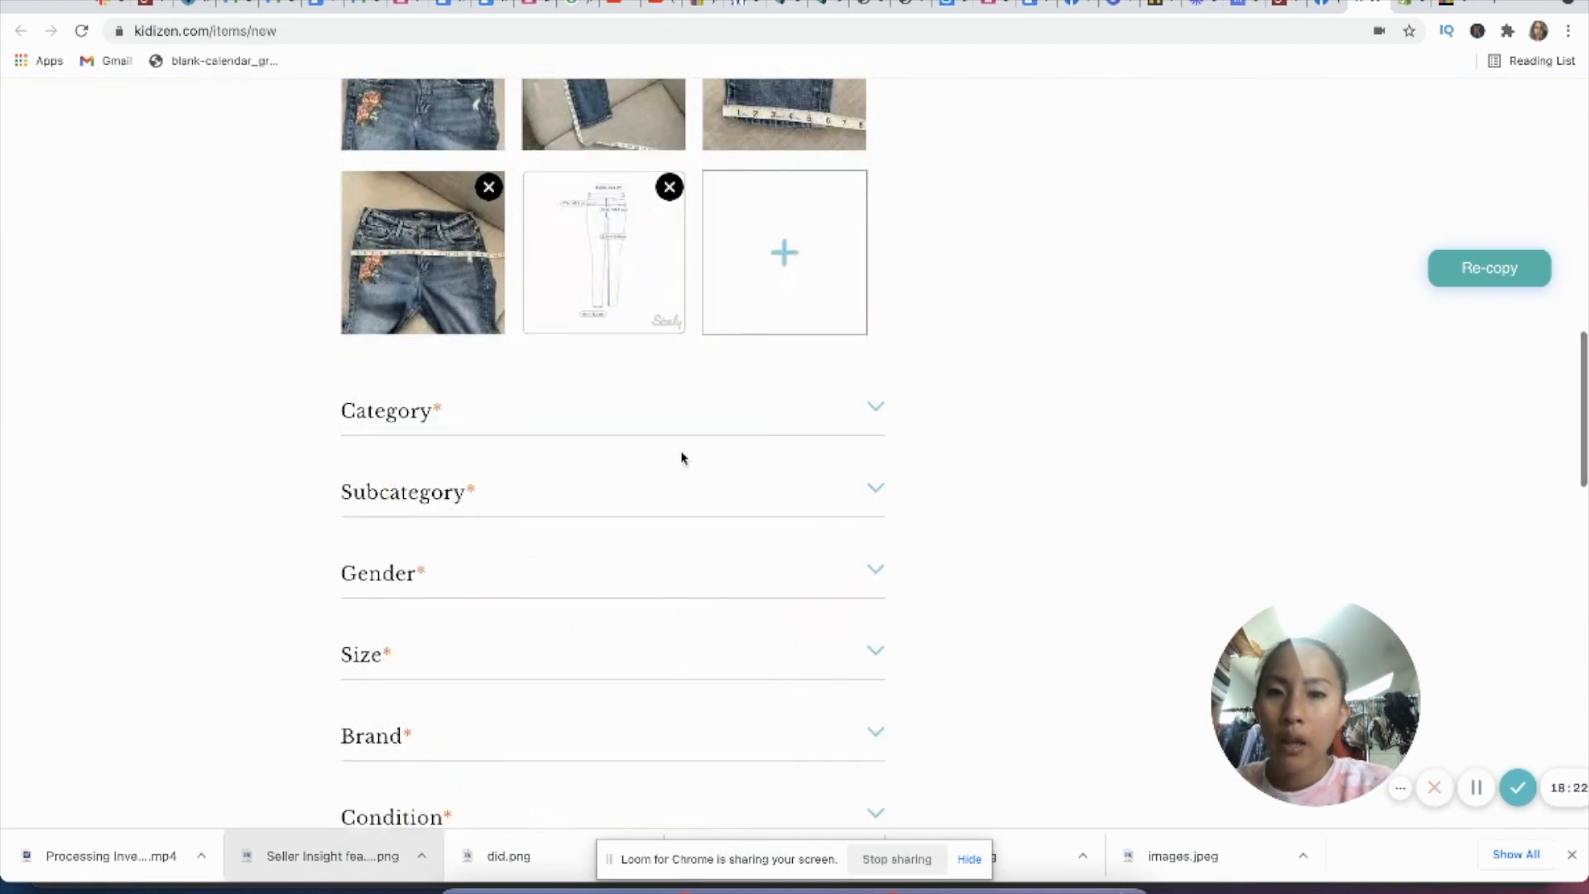
click(686, 421)
scroll(497, 630, down, 2)
click(465, 695)
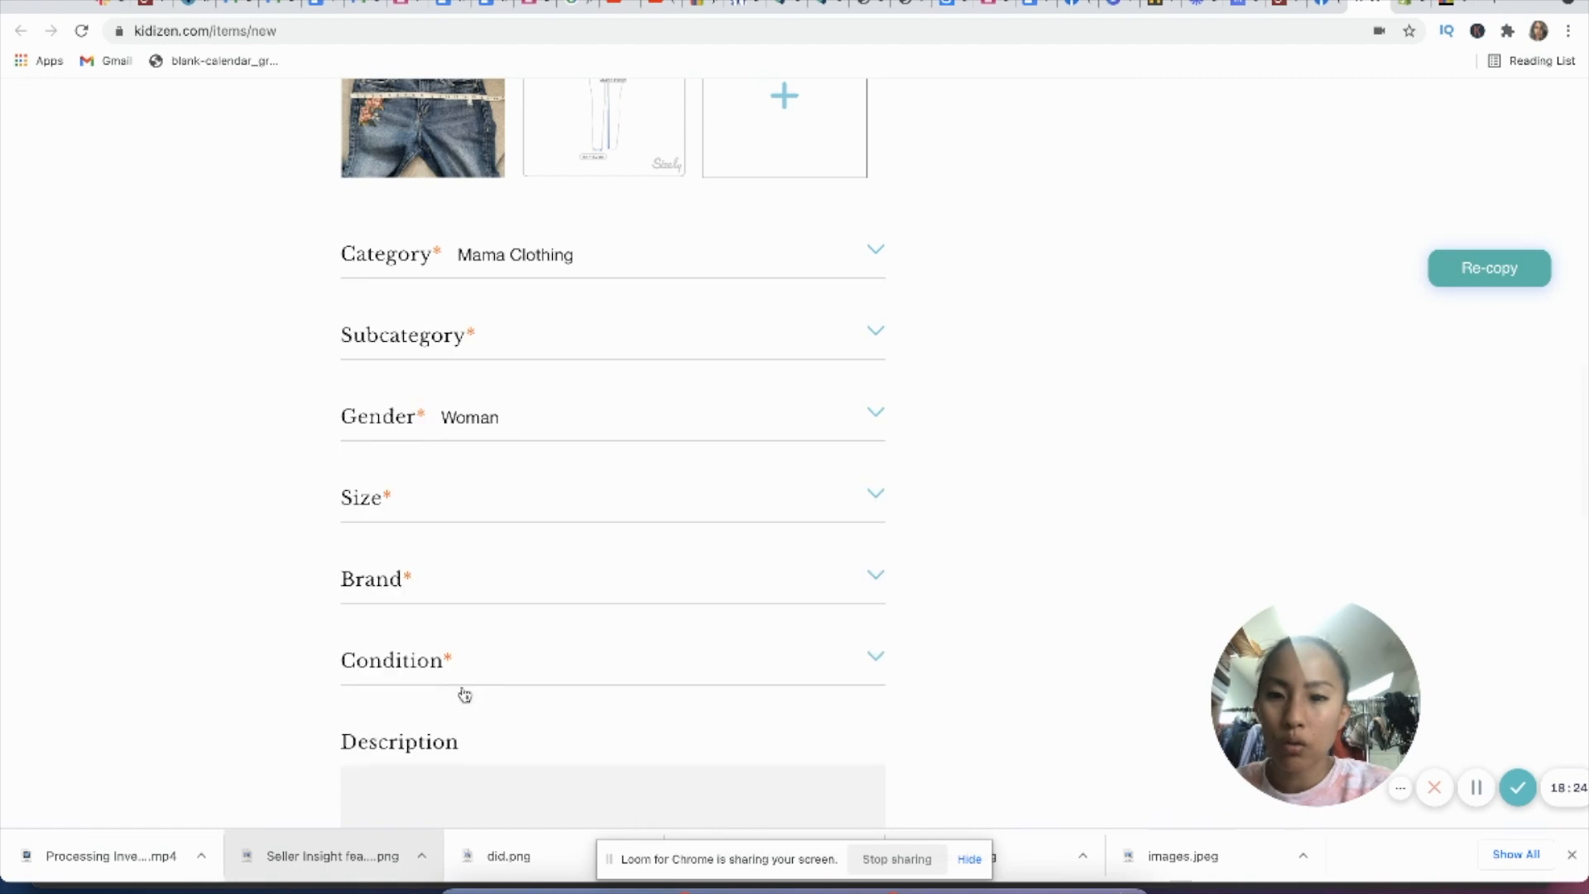
click(596, 342)
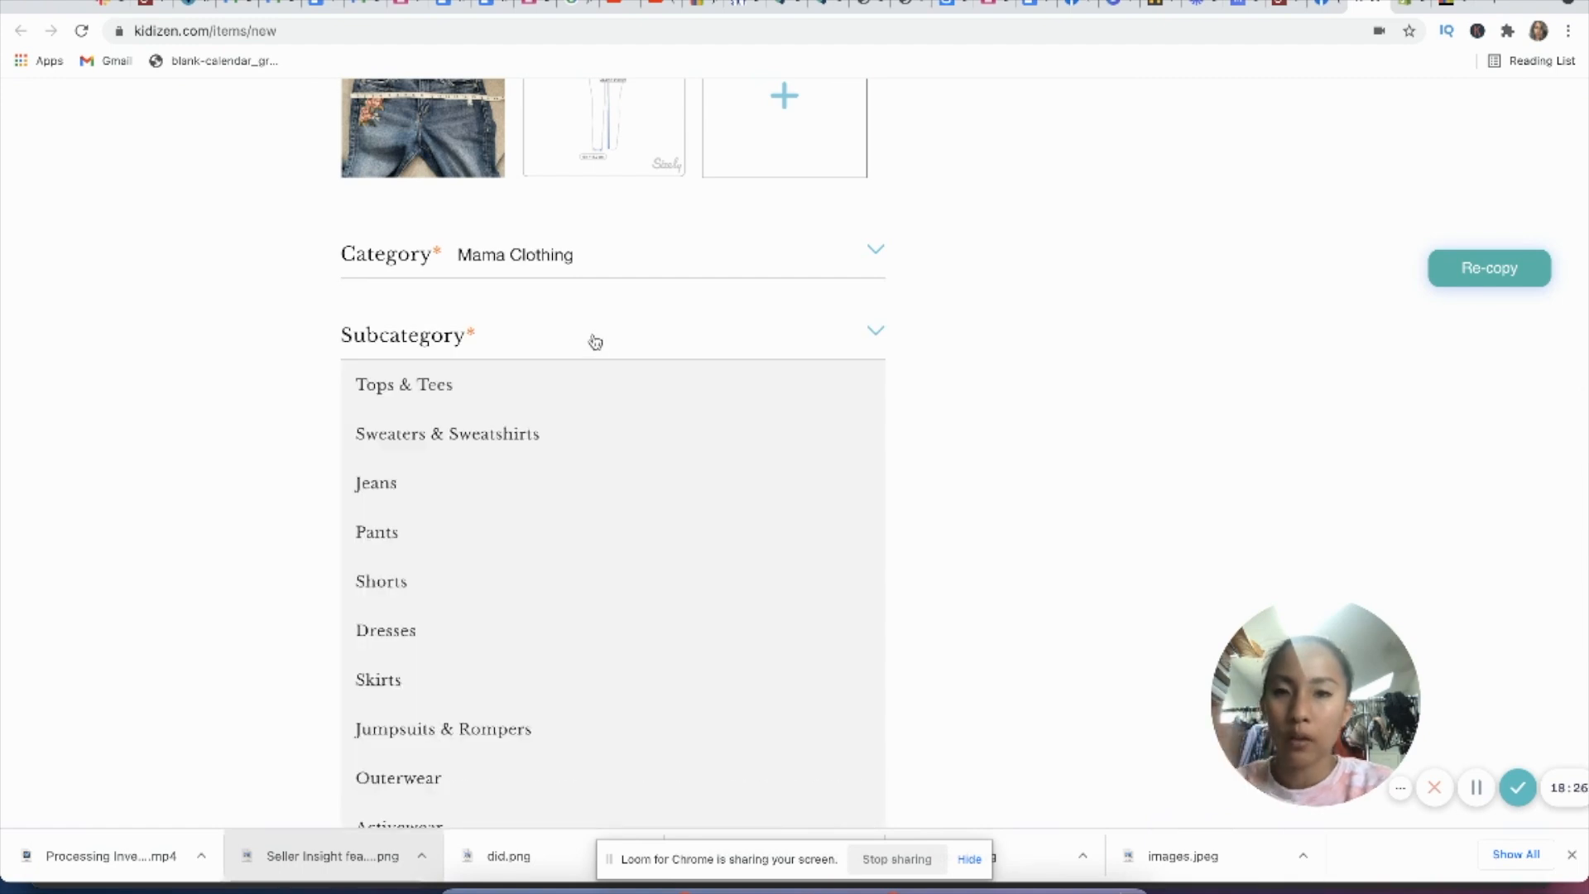
click(437, 481)
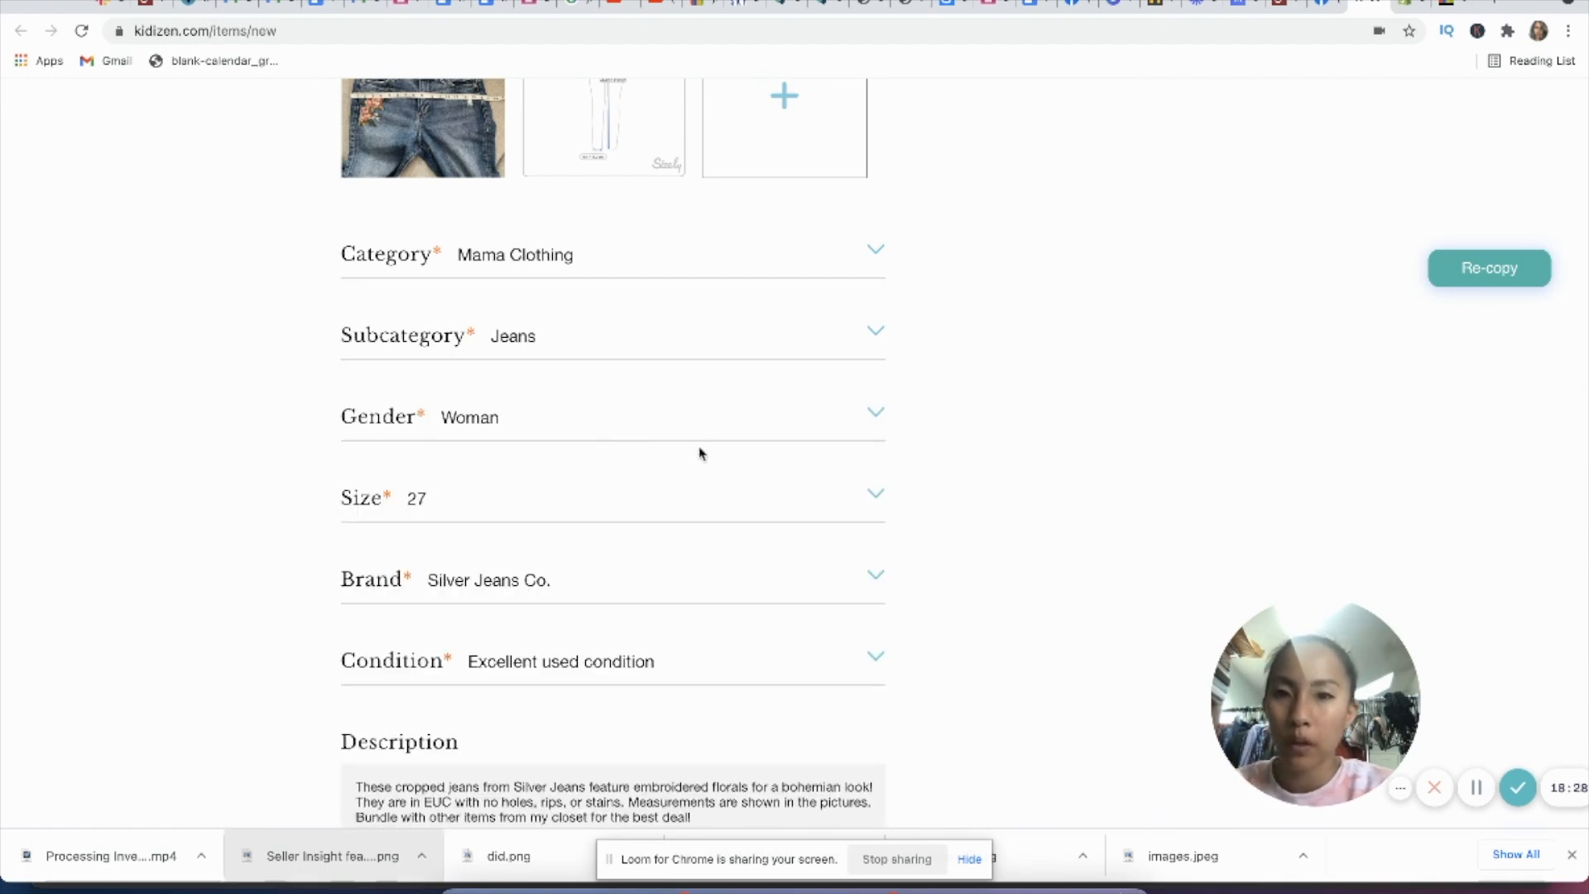
Step: Choose the Large shipping size estimate (under 5 lbs, $9.50) for the Kidizen listing
scroll(698, 458, down, 2)
scroll(611, 629, down, 5)
scroll(616, 514, down, 5)
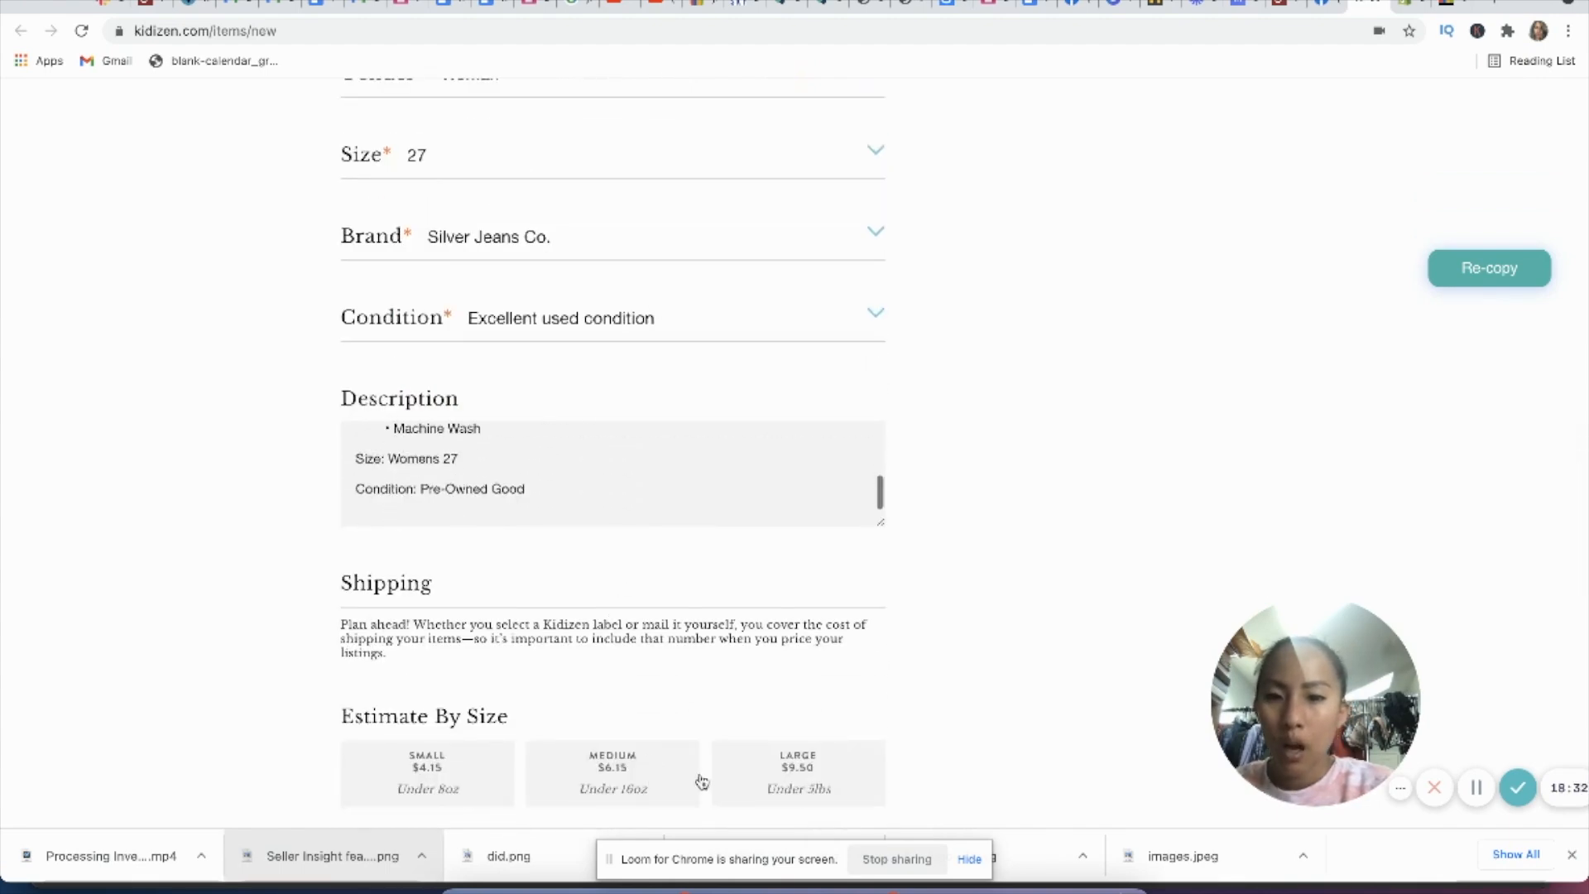
scroll(745, 729, down, 3)
click(817, 667)
scroll(970, 646, down, 5)
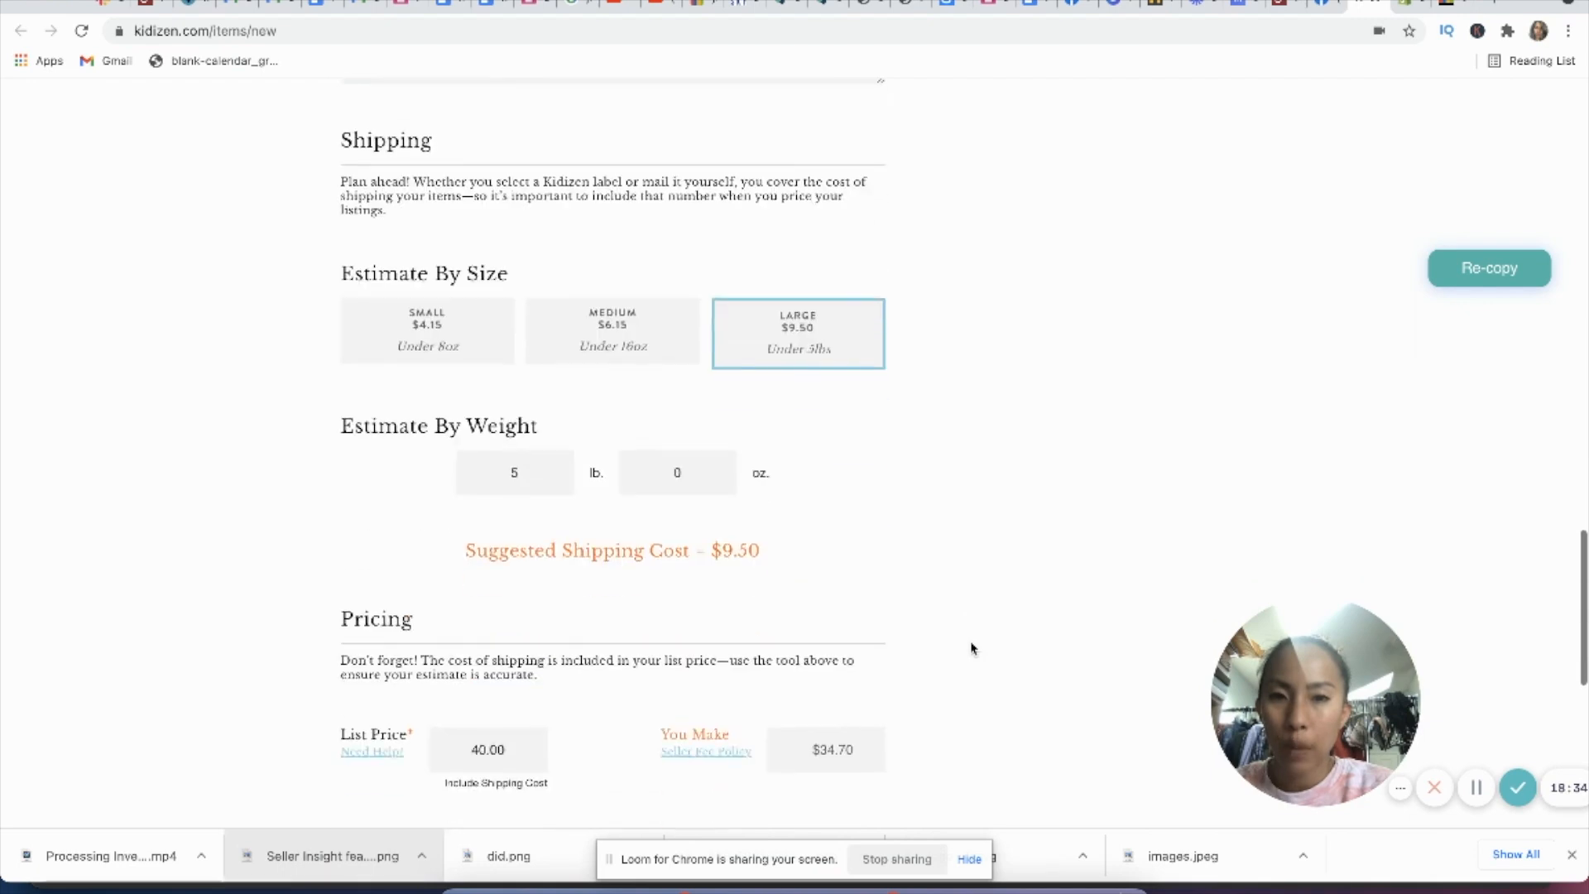
Step: Set the Kidizen list price to 44.95 and submit the listing
scroll(509, 605, down, 2)
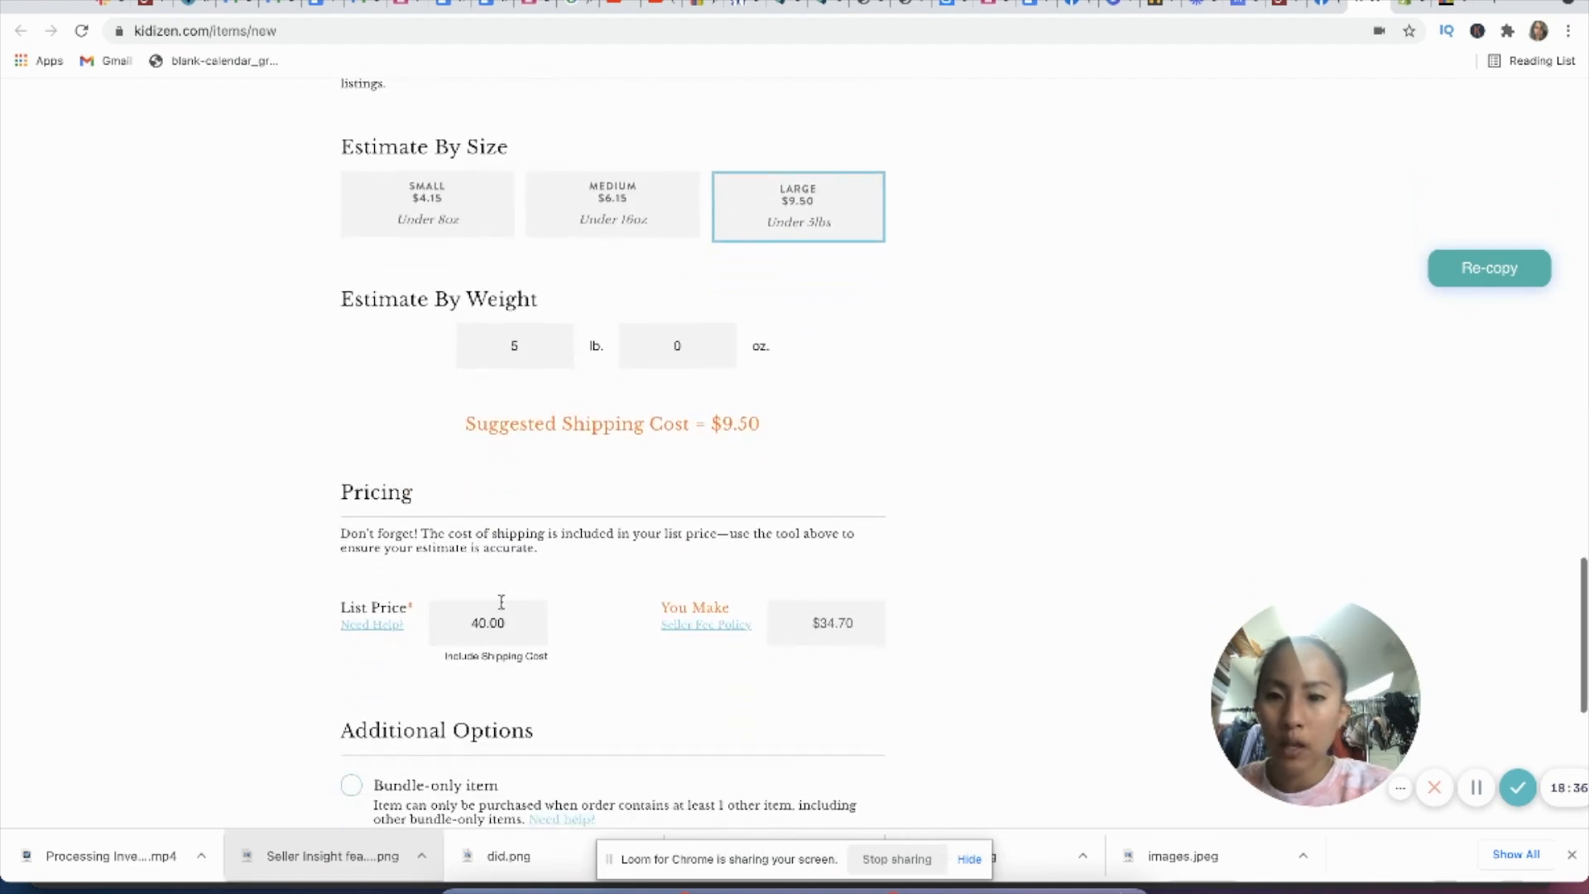
double_click(500, 622)
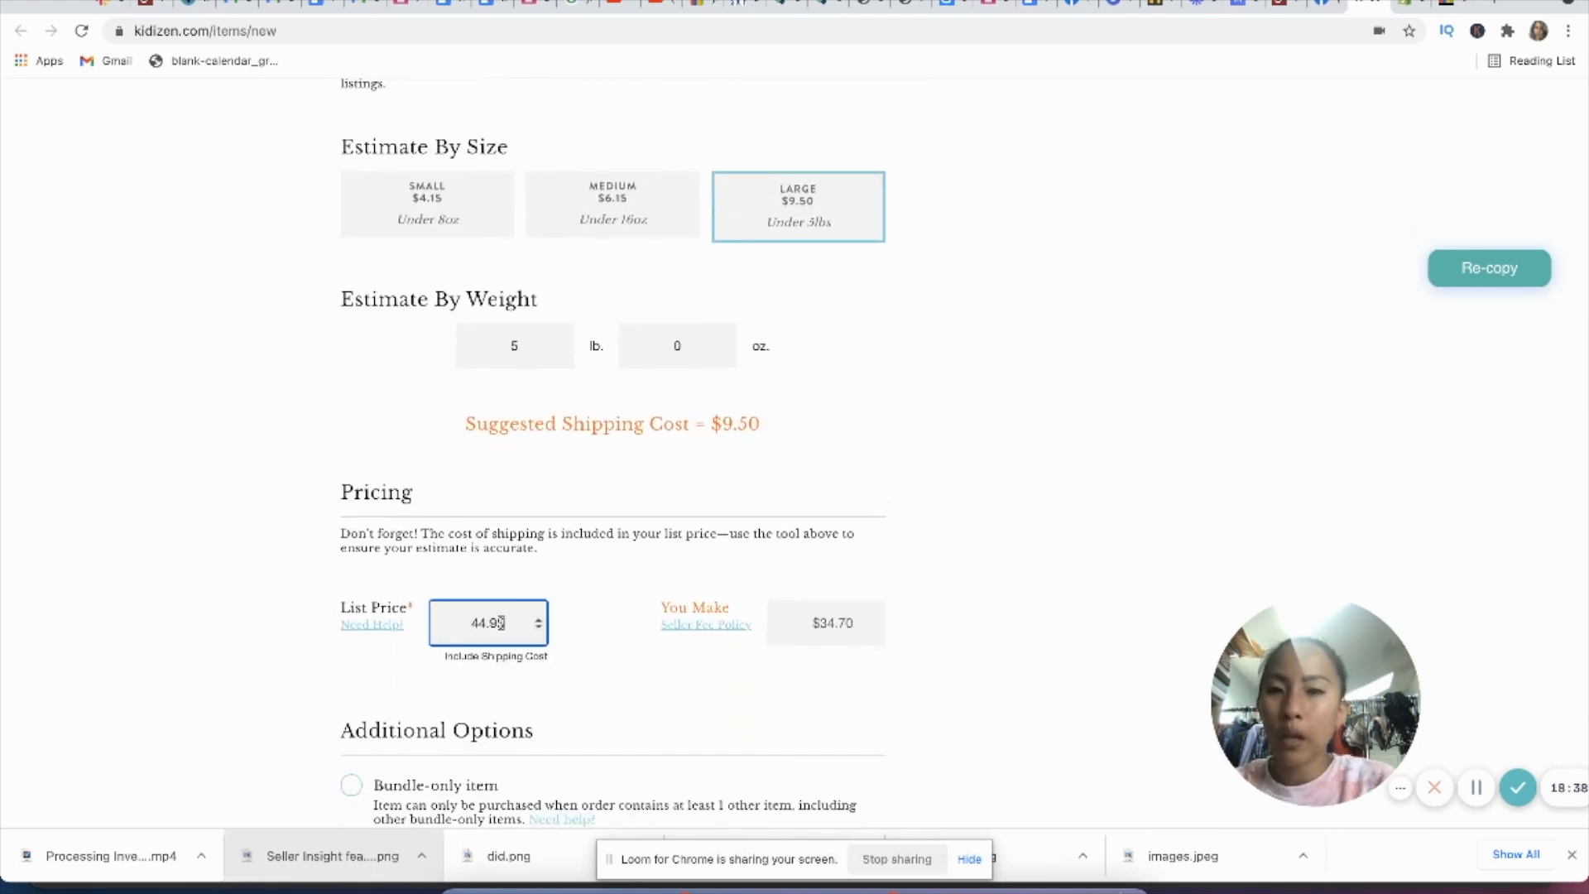
scroll(637, 683, down, 5)
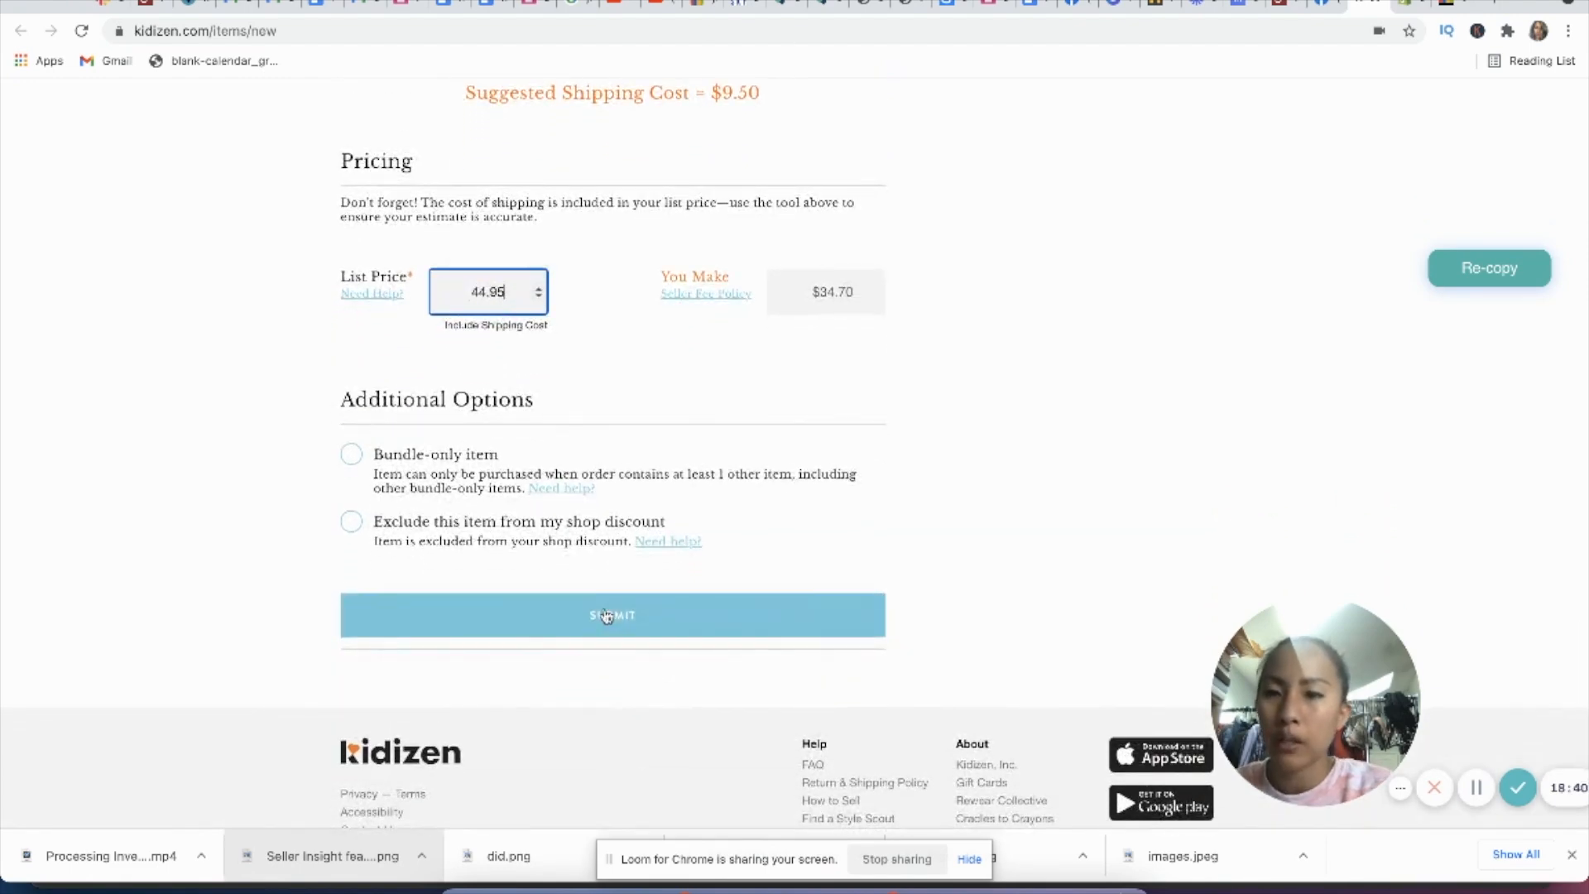
click(607, 616)
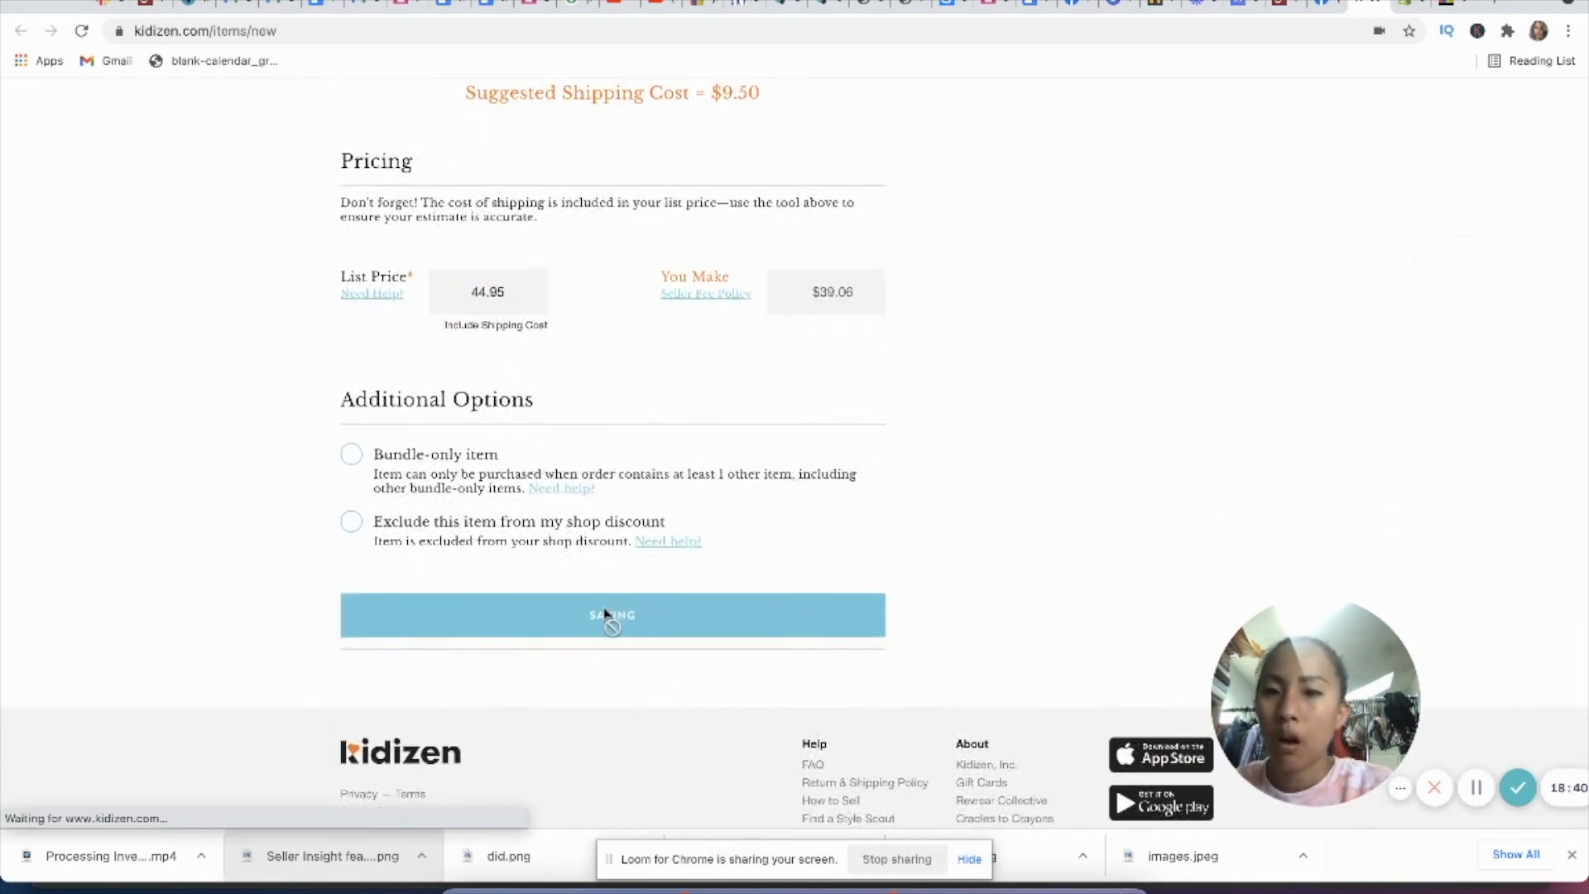
Step: Switch to the Shopify product draft and clear its vendor
click(1421, 6)
scroll(836, 365, up, 10)
scroll(824, 390, up, 10)
click(1160, 261)
click(1161, 256)
scroll(1167, 373, down, 5)
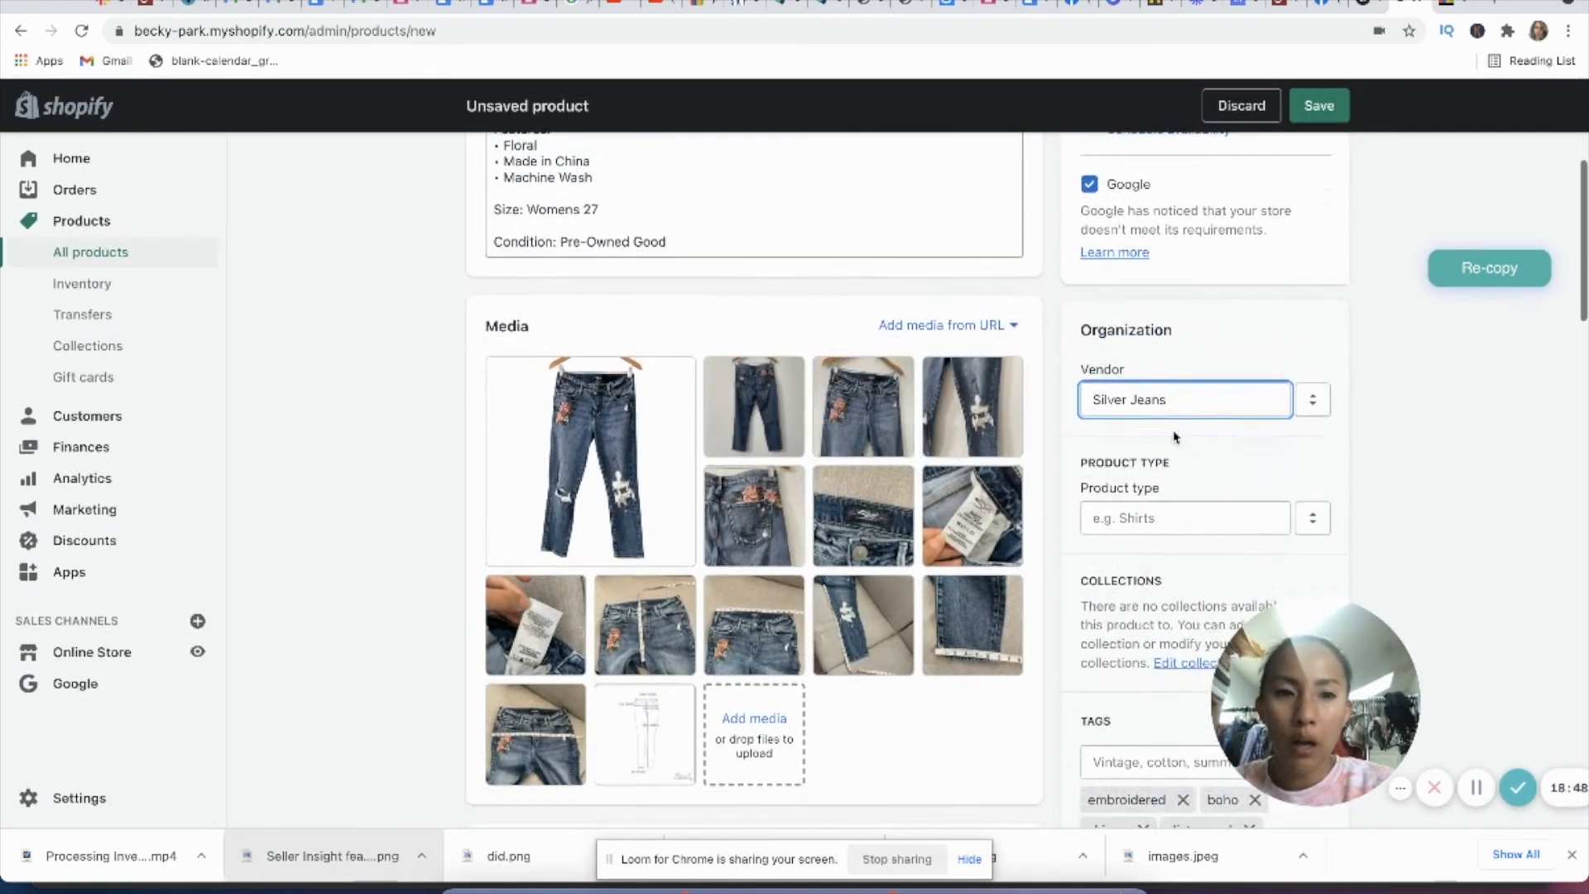
key(BackSpace)
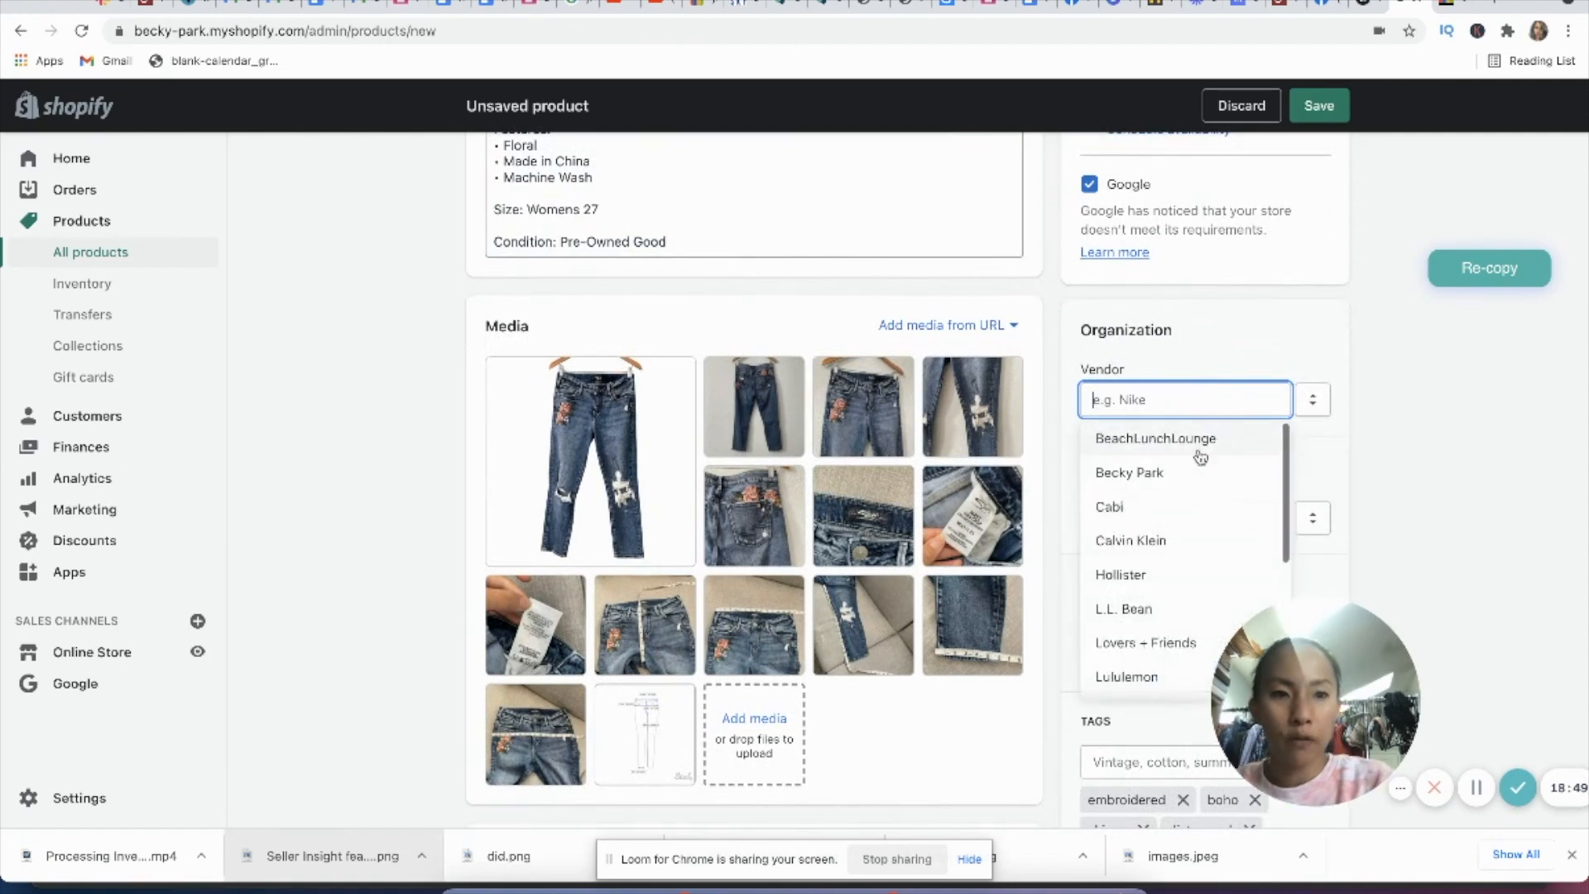
click(1332, 480)
Step: Choose an existing product type for the Shopify product and set its price to $32
click(1184, 519)
scroll(1141, 651, down, 2)
click(1141, 654)
scroll(980, 734, down, 6)
double_click(570, 401)
scroll(866, 504, down, 10)
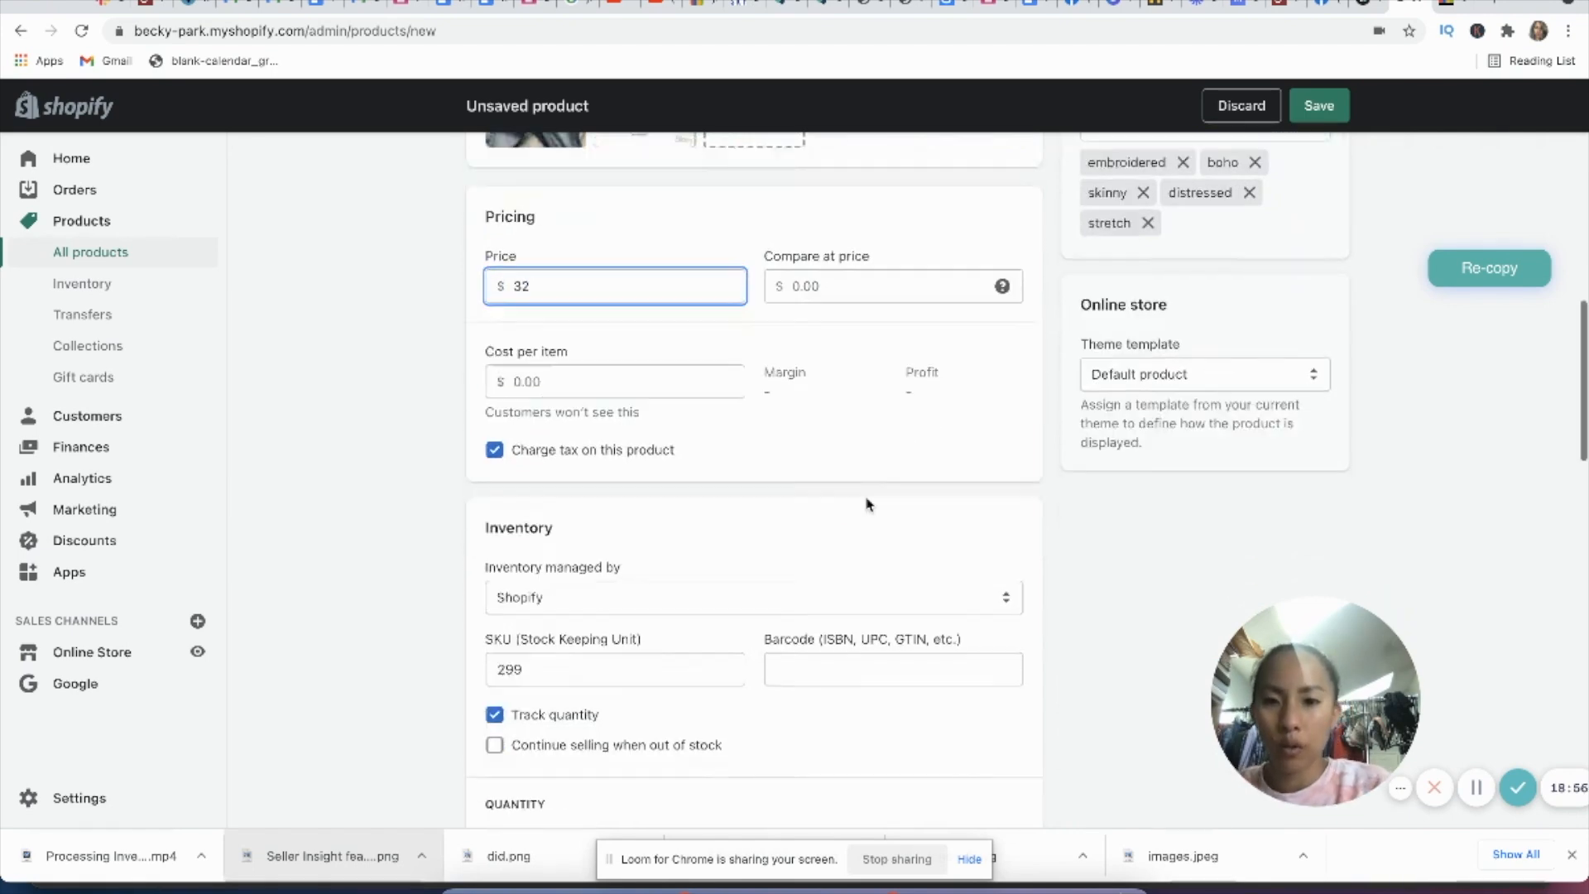
scroll(866, 504, down, 5)
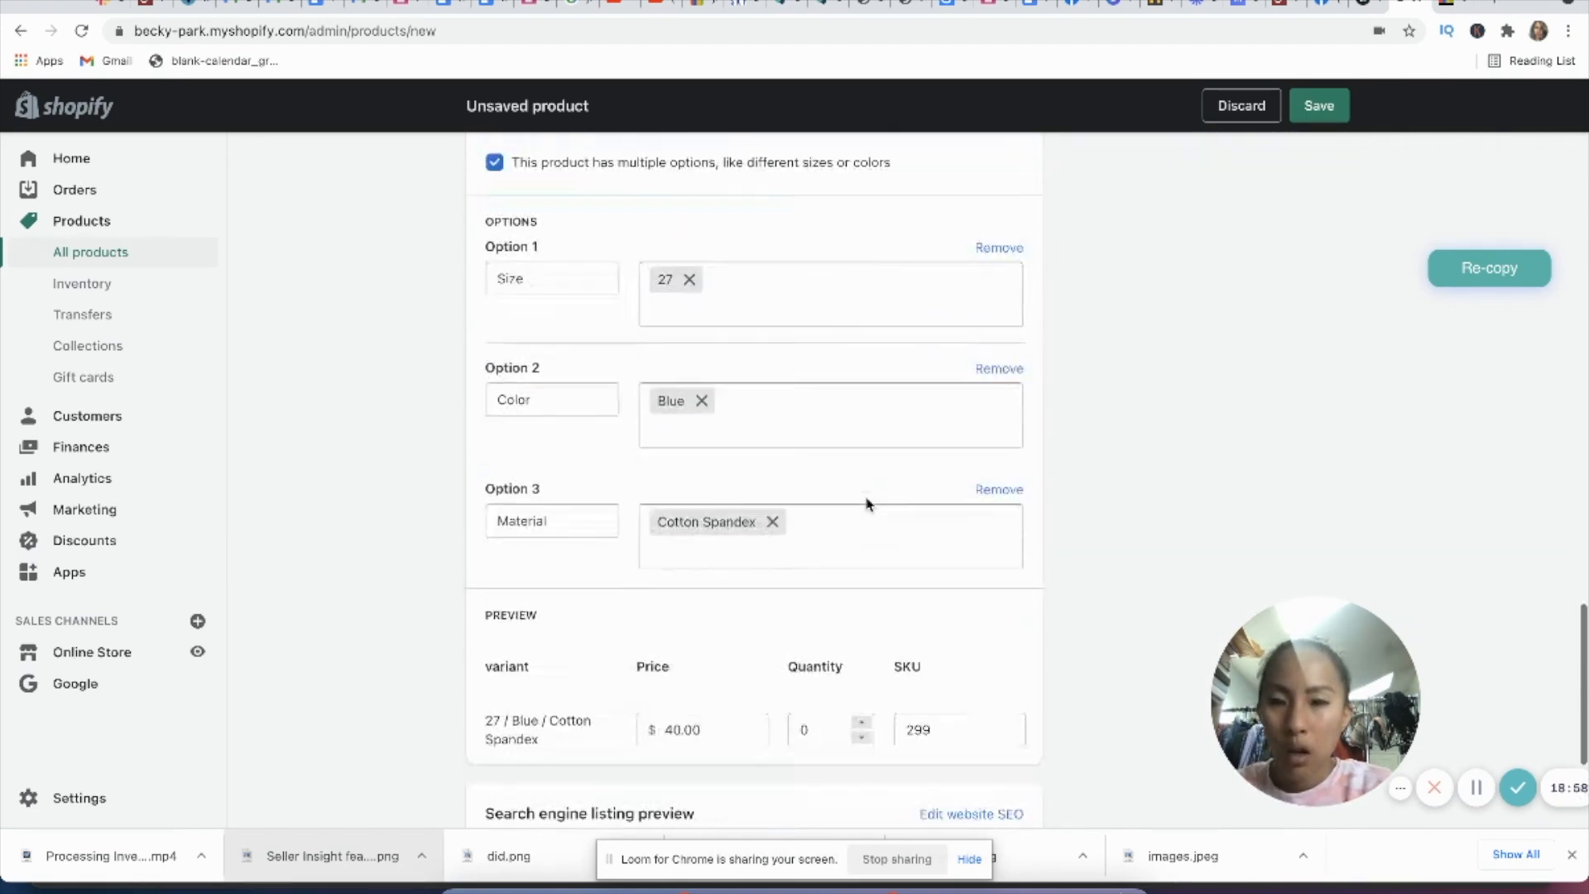
Step: Turn off multiple options such as size and color for the Shopify product and save it
scroll(565, 348, up, 2)
click(494, 290)
scroll(1079, 443, up, 5)
click(1320, 116)
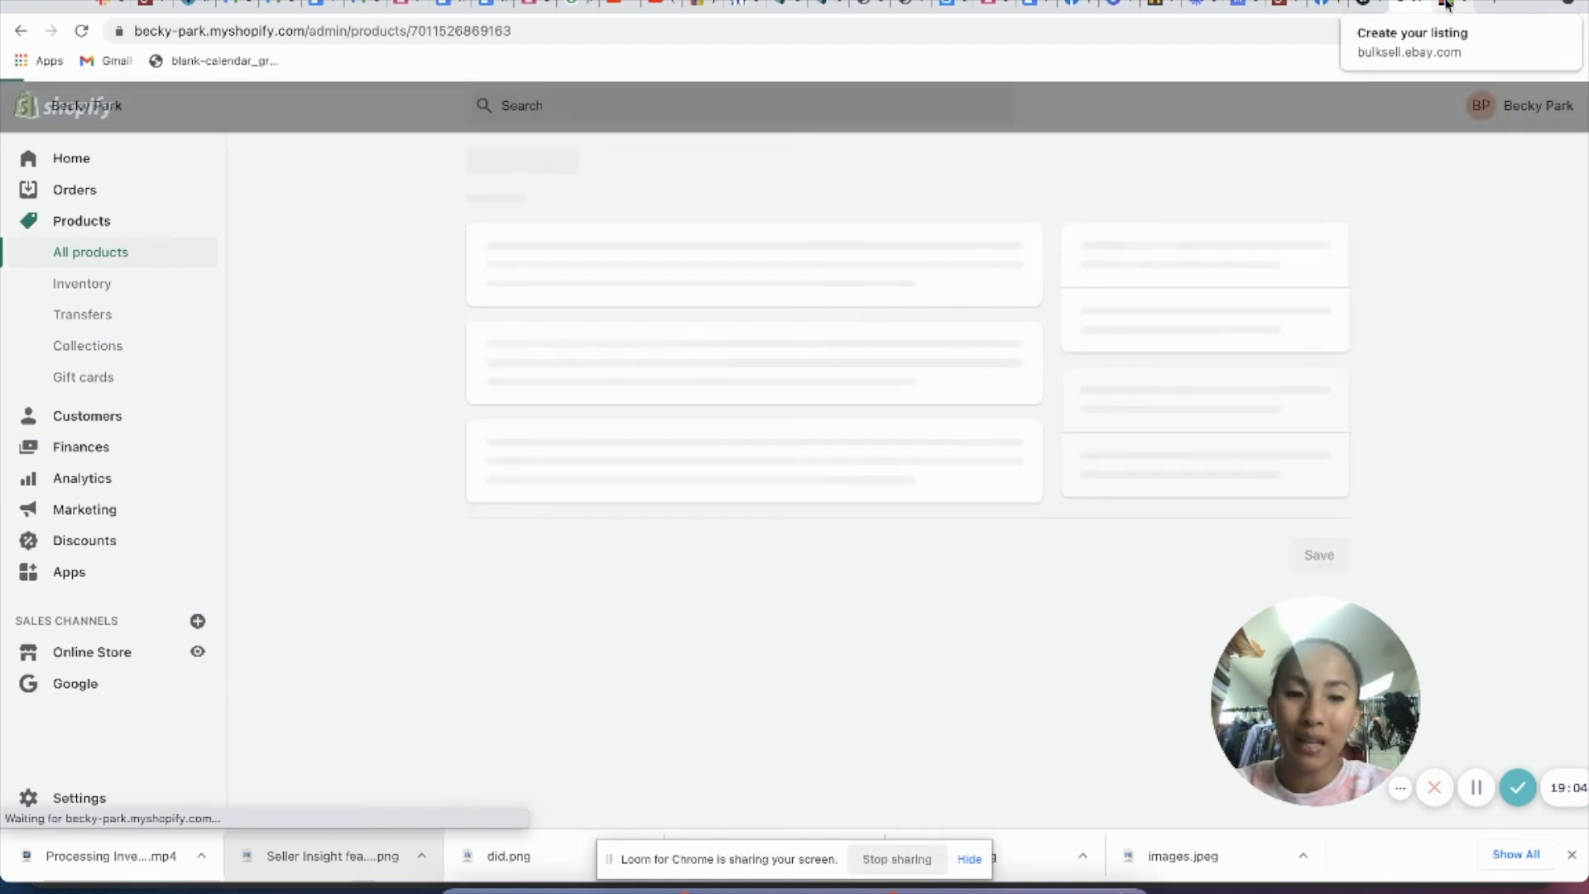
Step: Switch to the eBay draft and set the required size type to Regular
click(1446, 4)
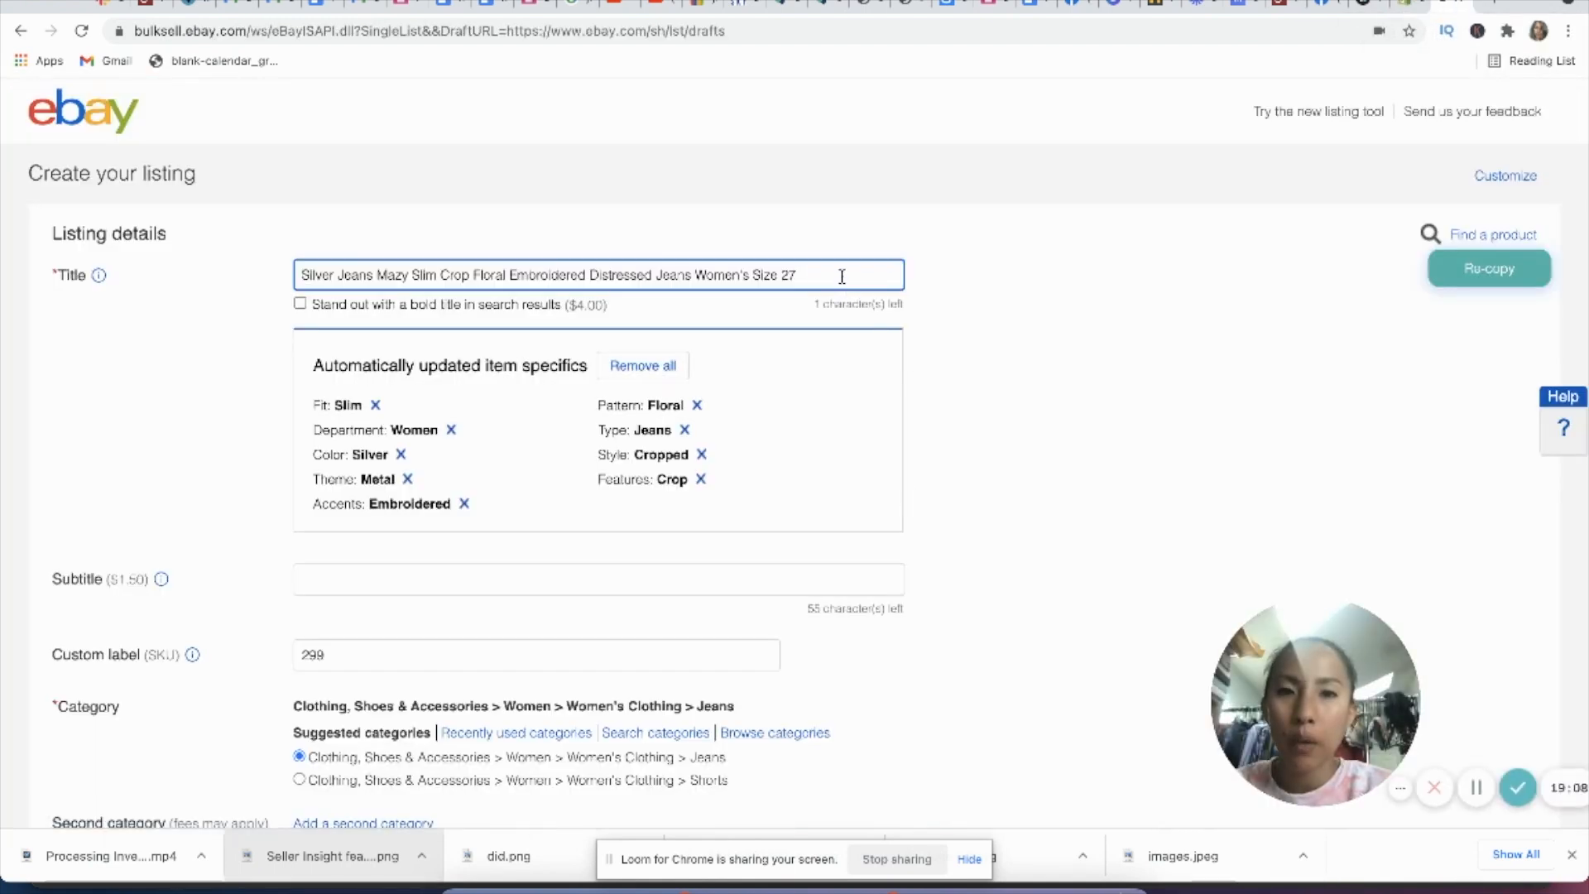
scroll(933, 548, down, 3)
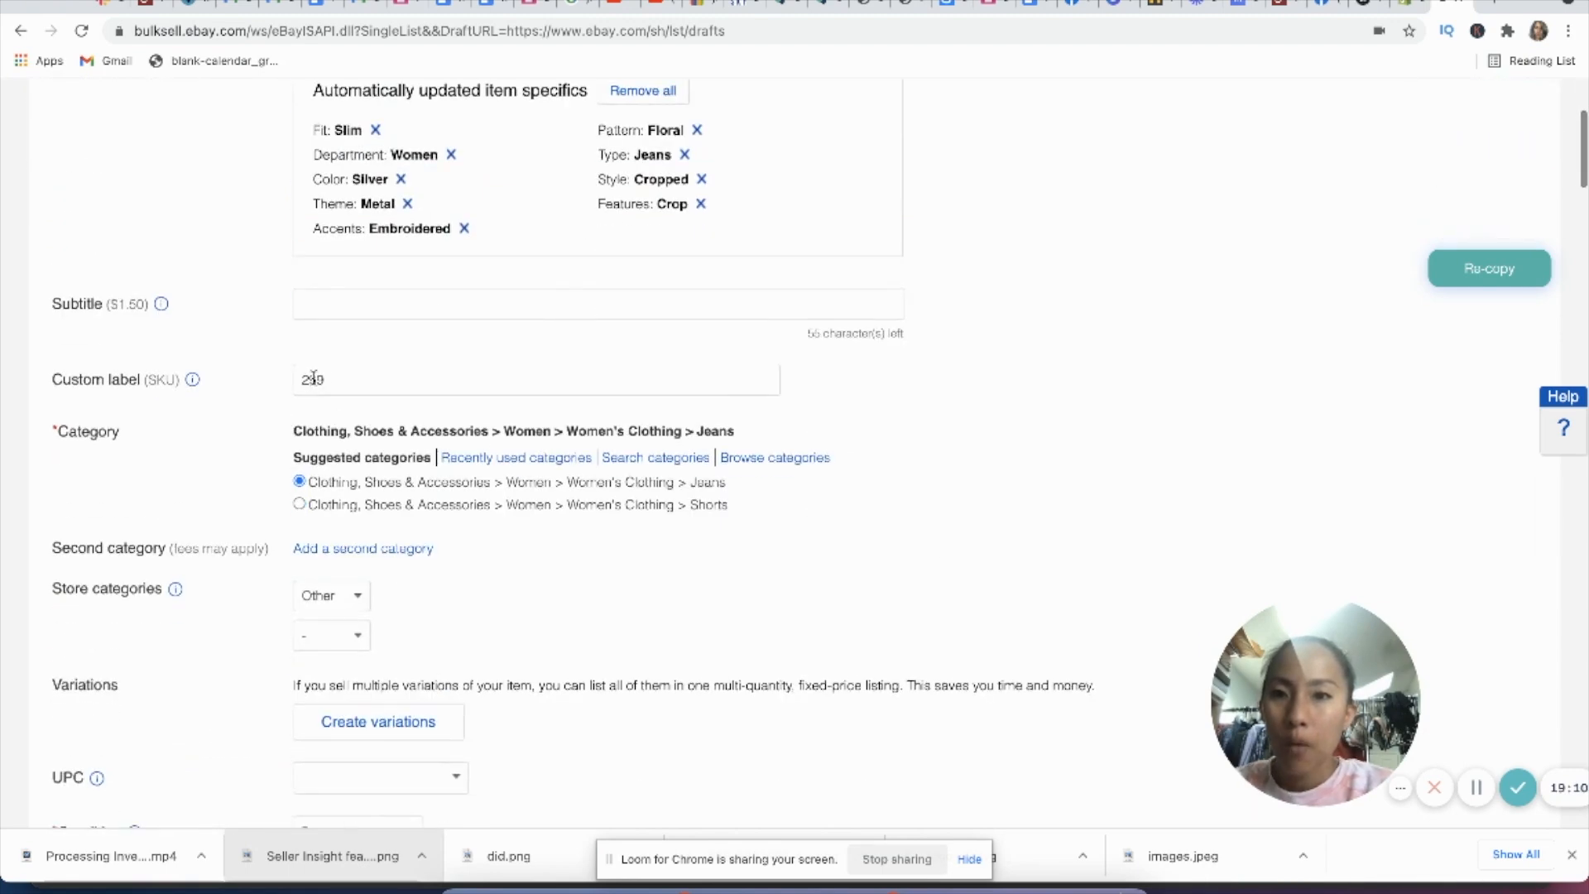
scroll(551, 616, down, 1)
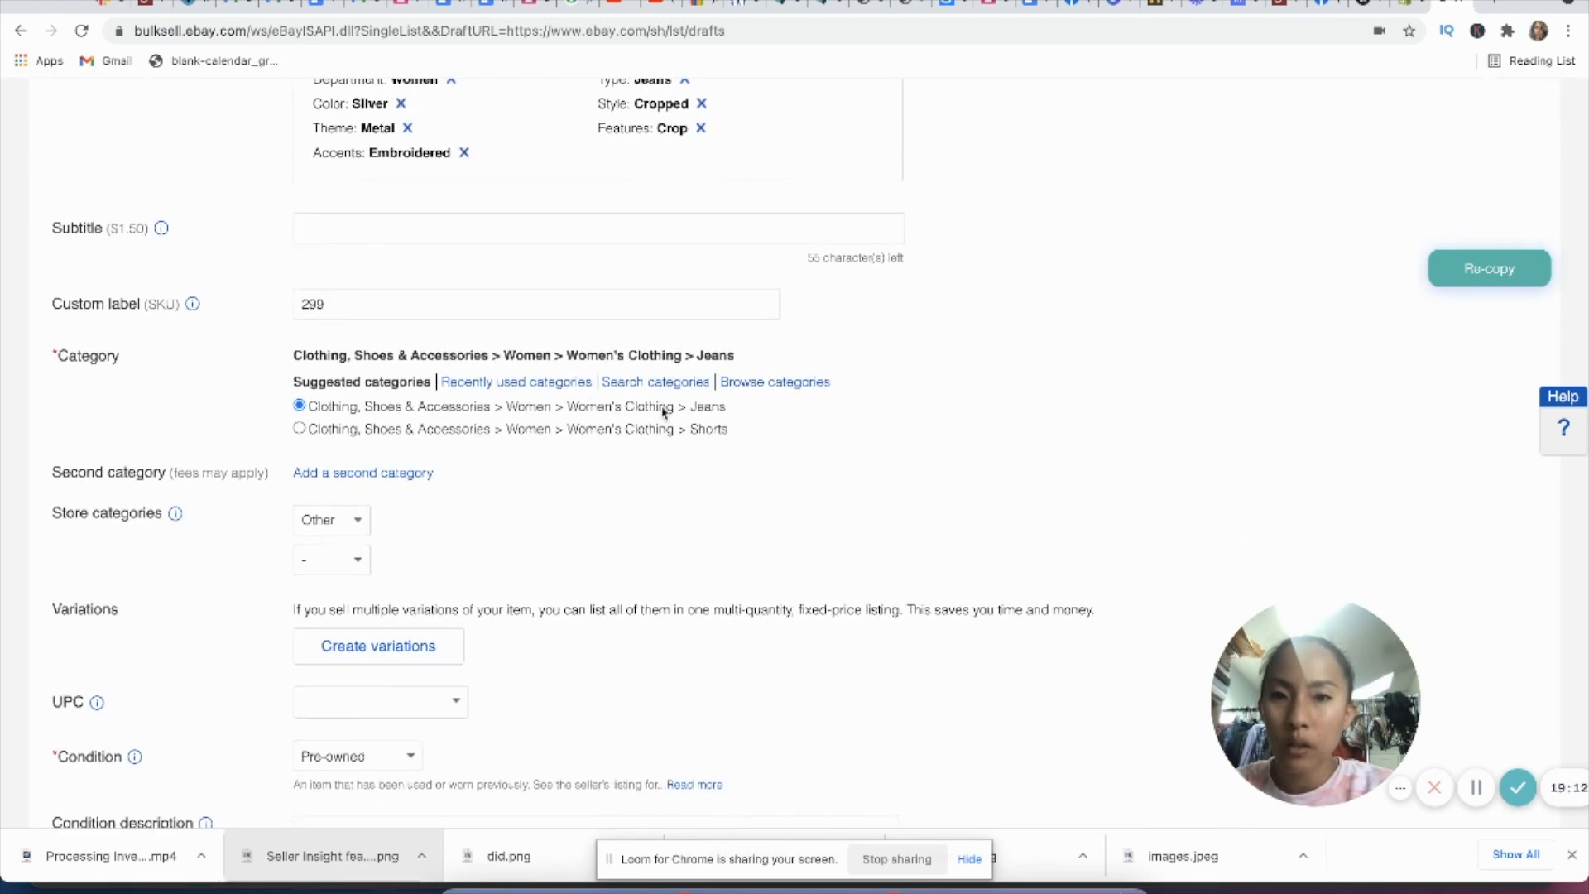
scroll(649, 422, down, 5)
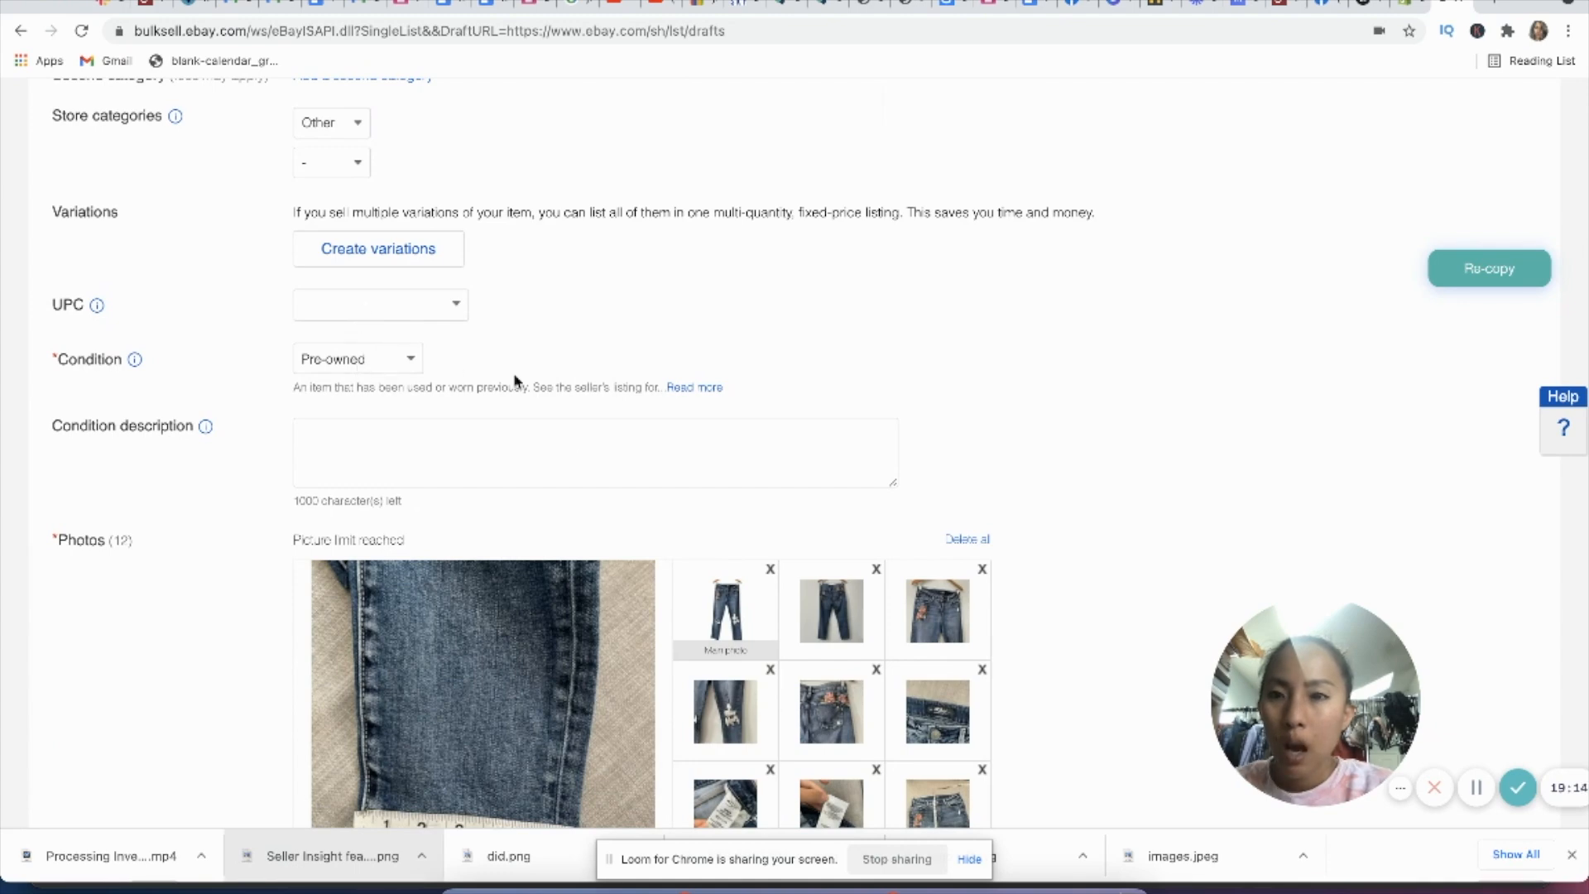
scroll(453, 368, down, 10)
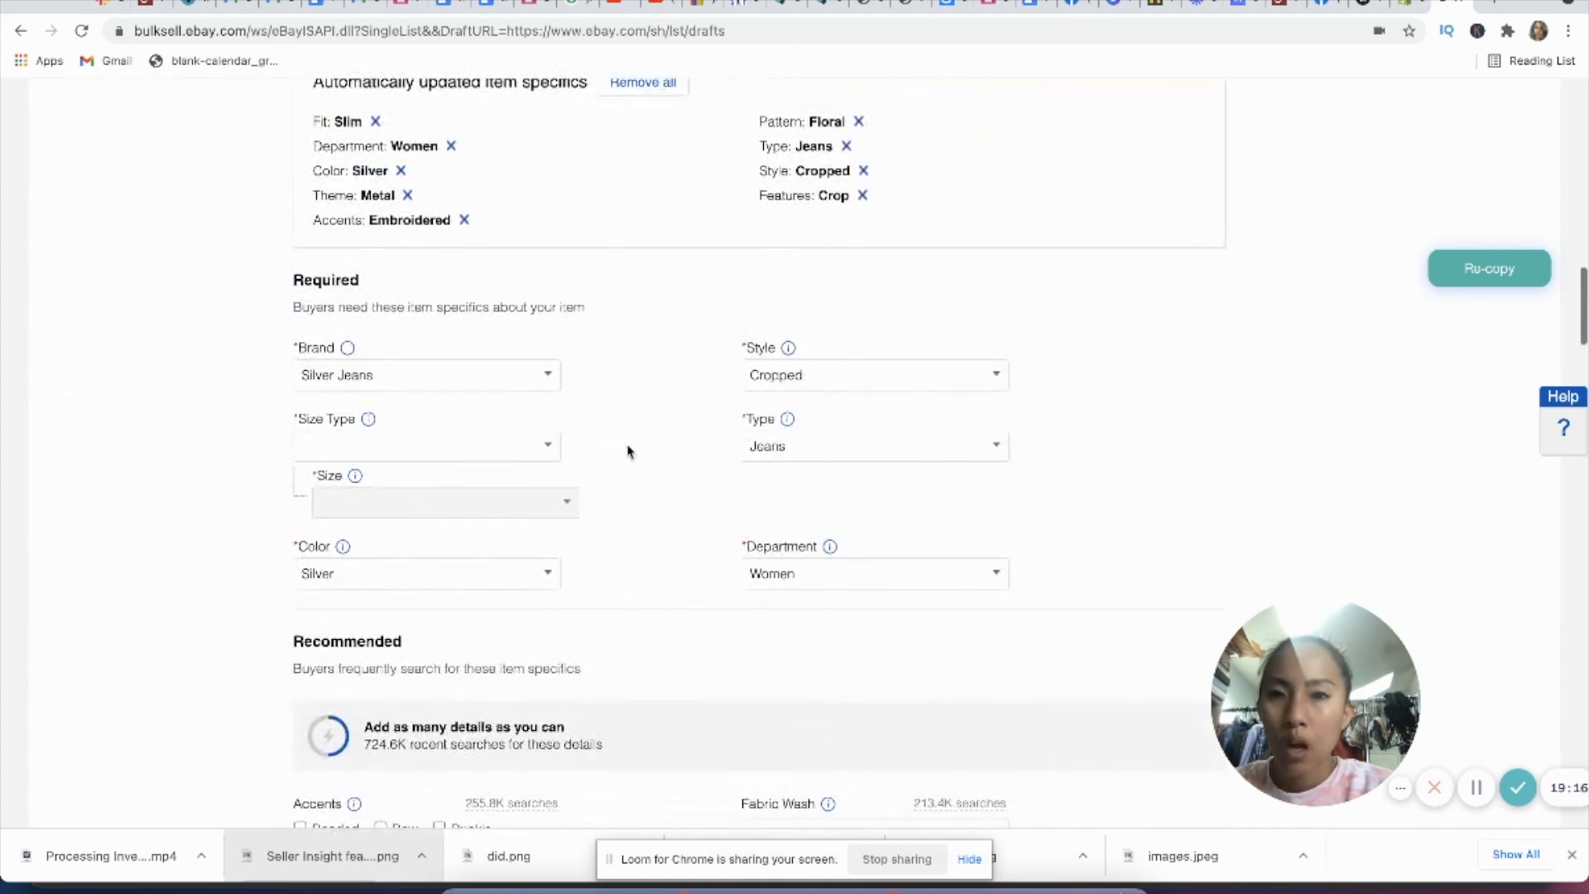
scroll(656, 423, down, 2)
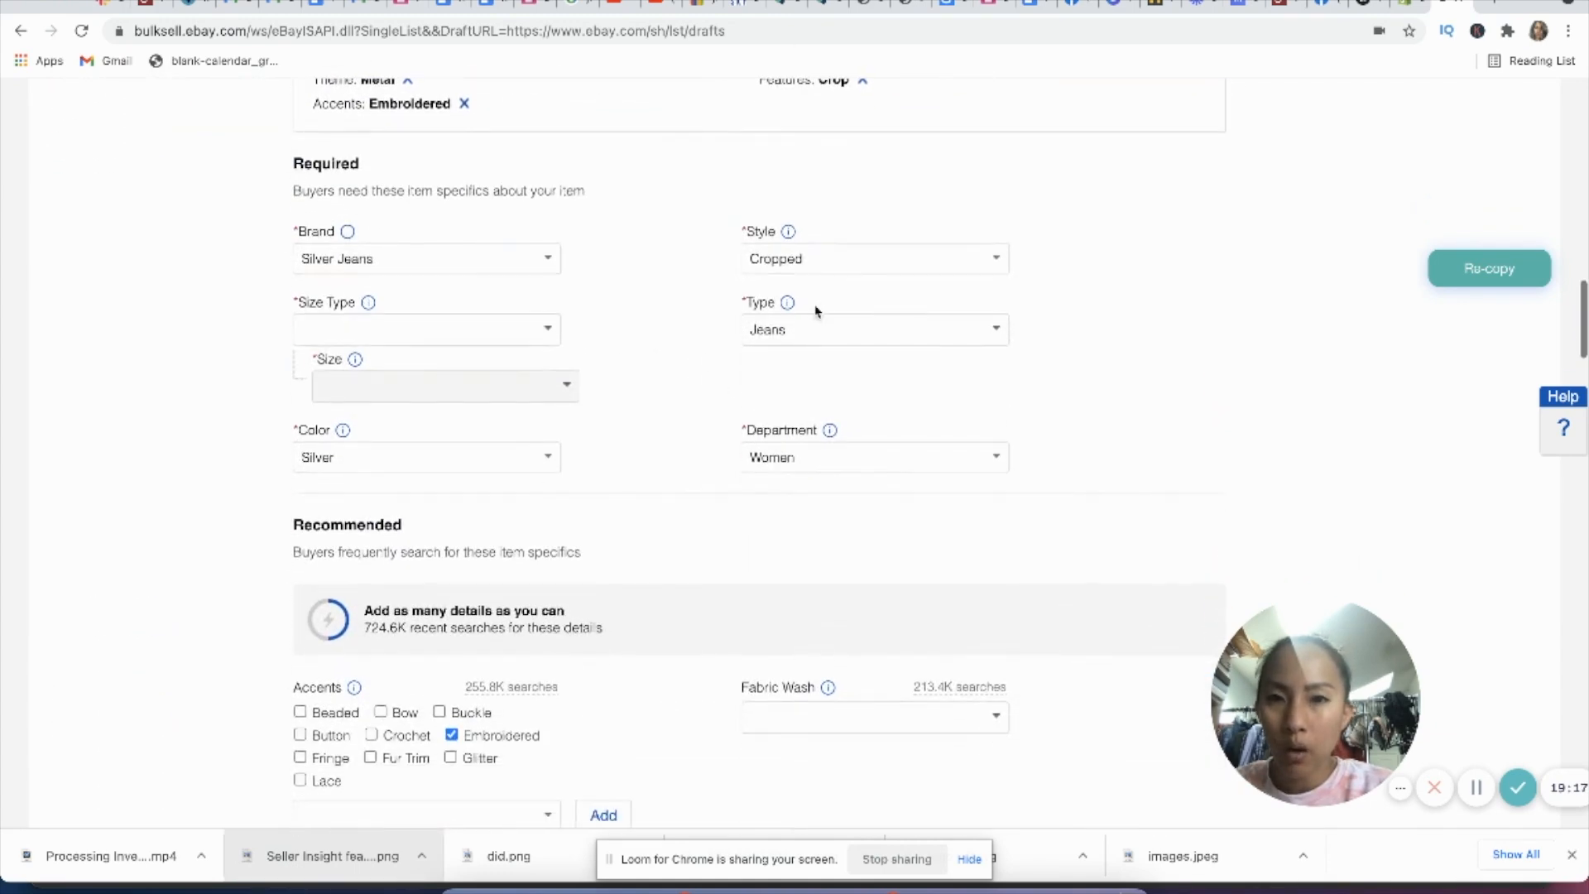
click(549, 331)
click(472, 359)
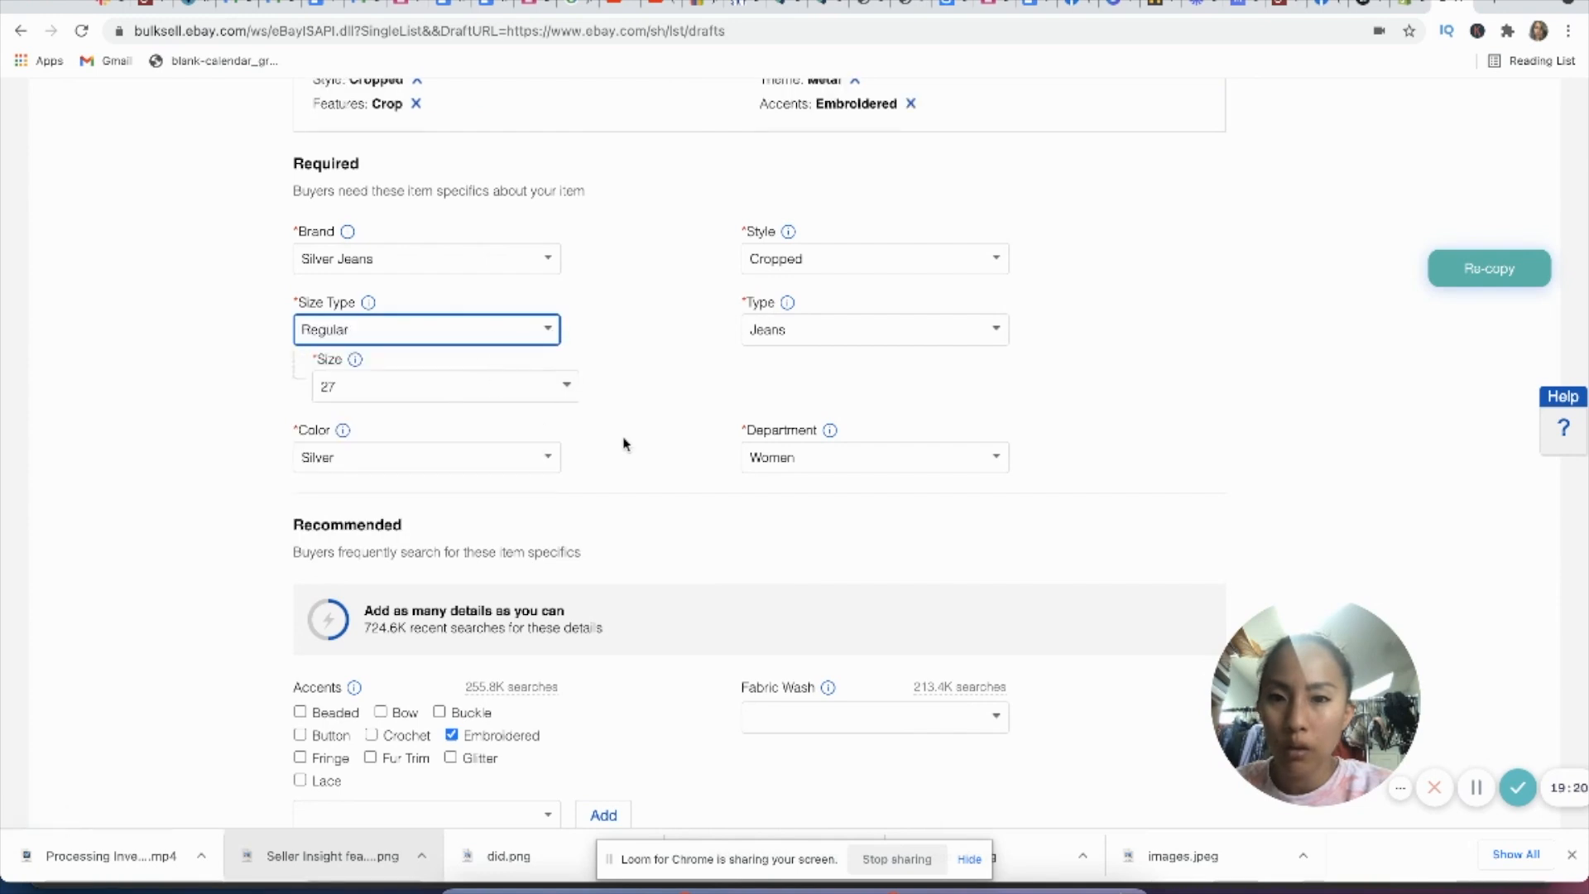
Step: Set the color in the required item specifics to Blue
scroll(624, 445, down, 4)
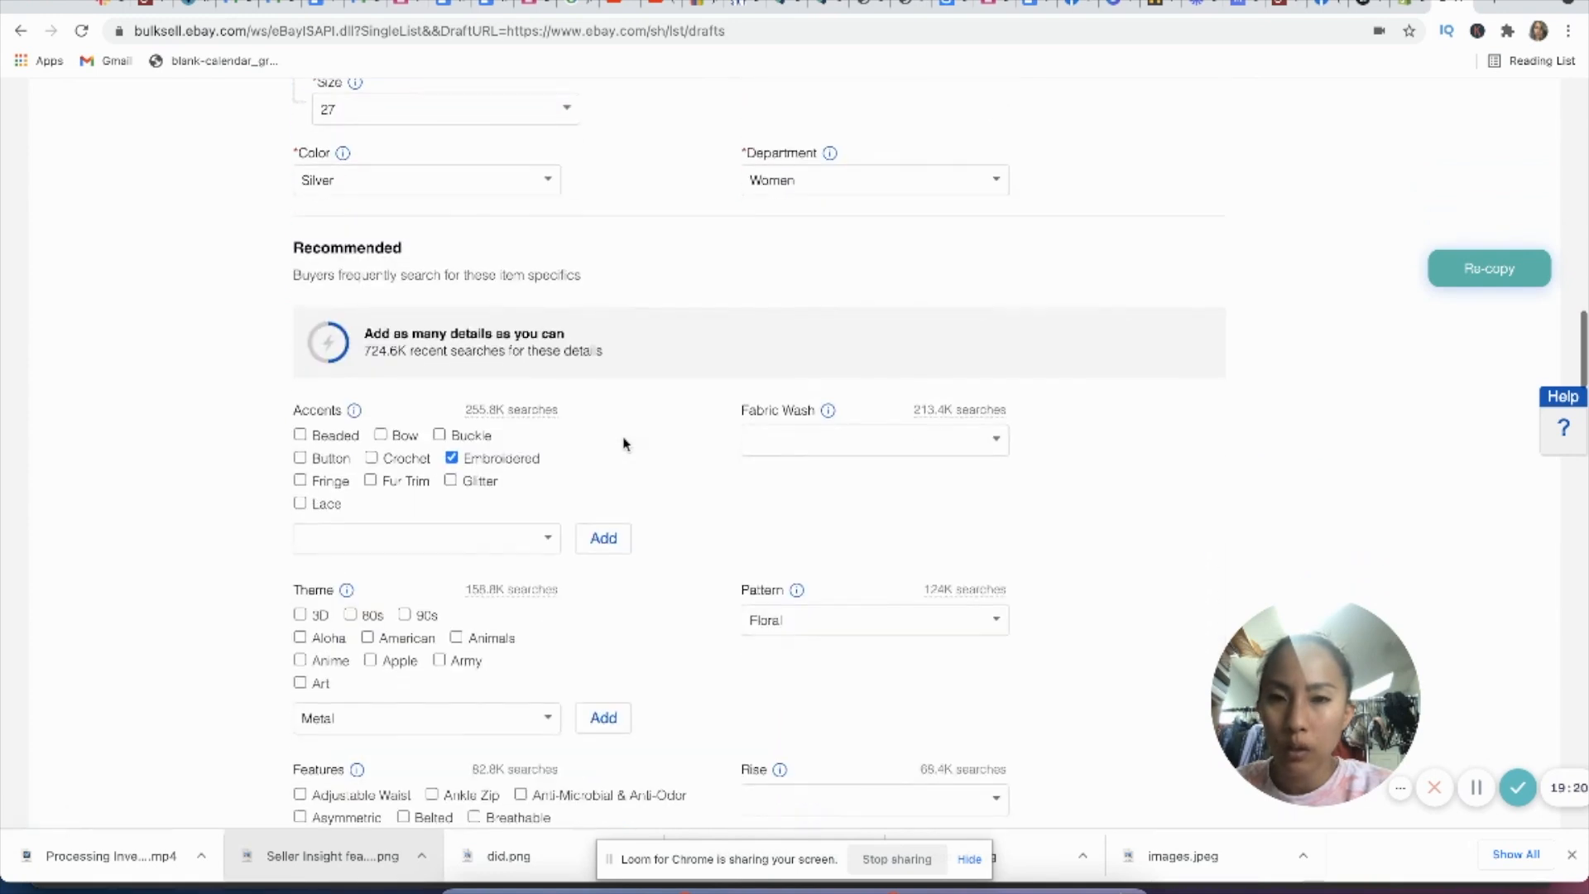
click(546, 190)
click(426, 276)
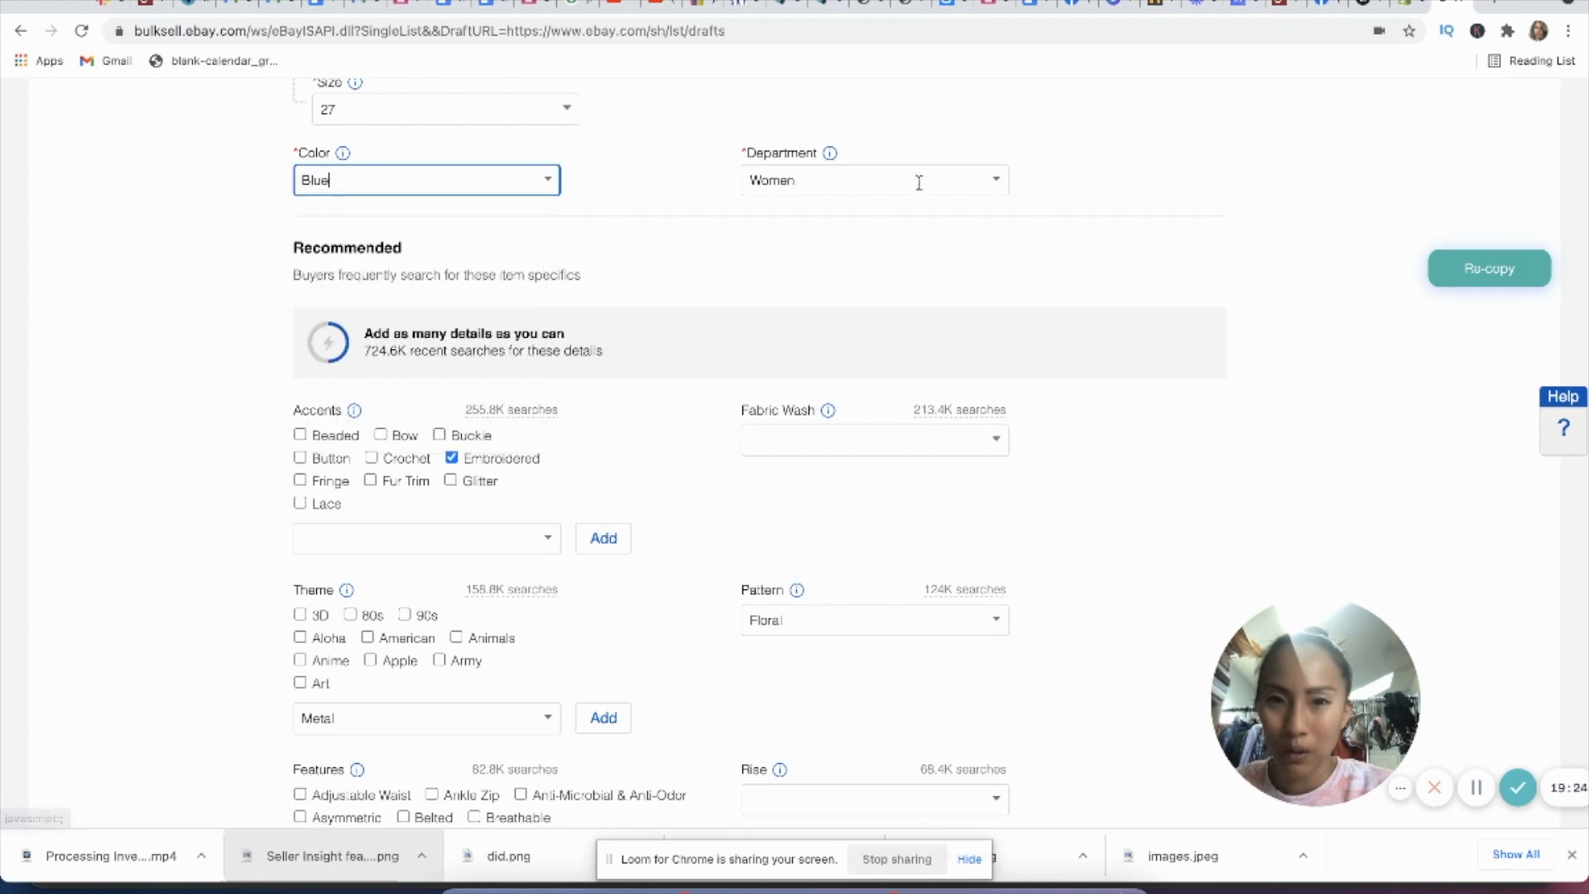
Step: Replace the suggested Metal theme with Bohemian in the recommended item specifics
scroll(674, 309, down, 2)
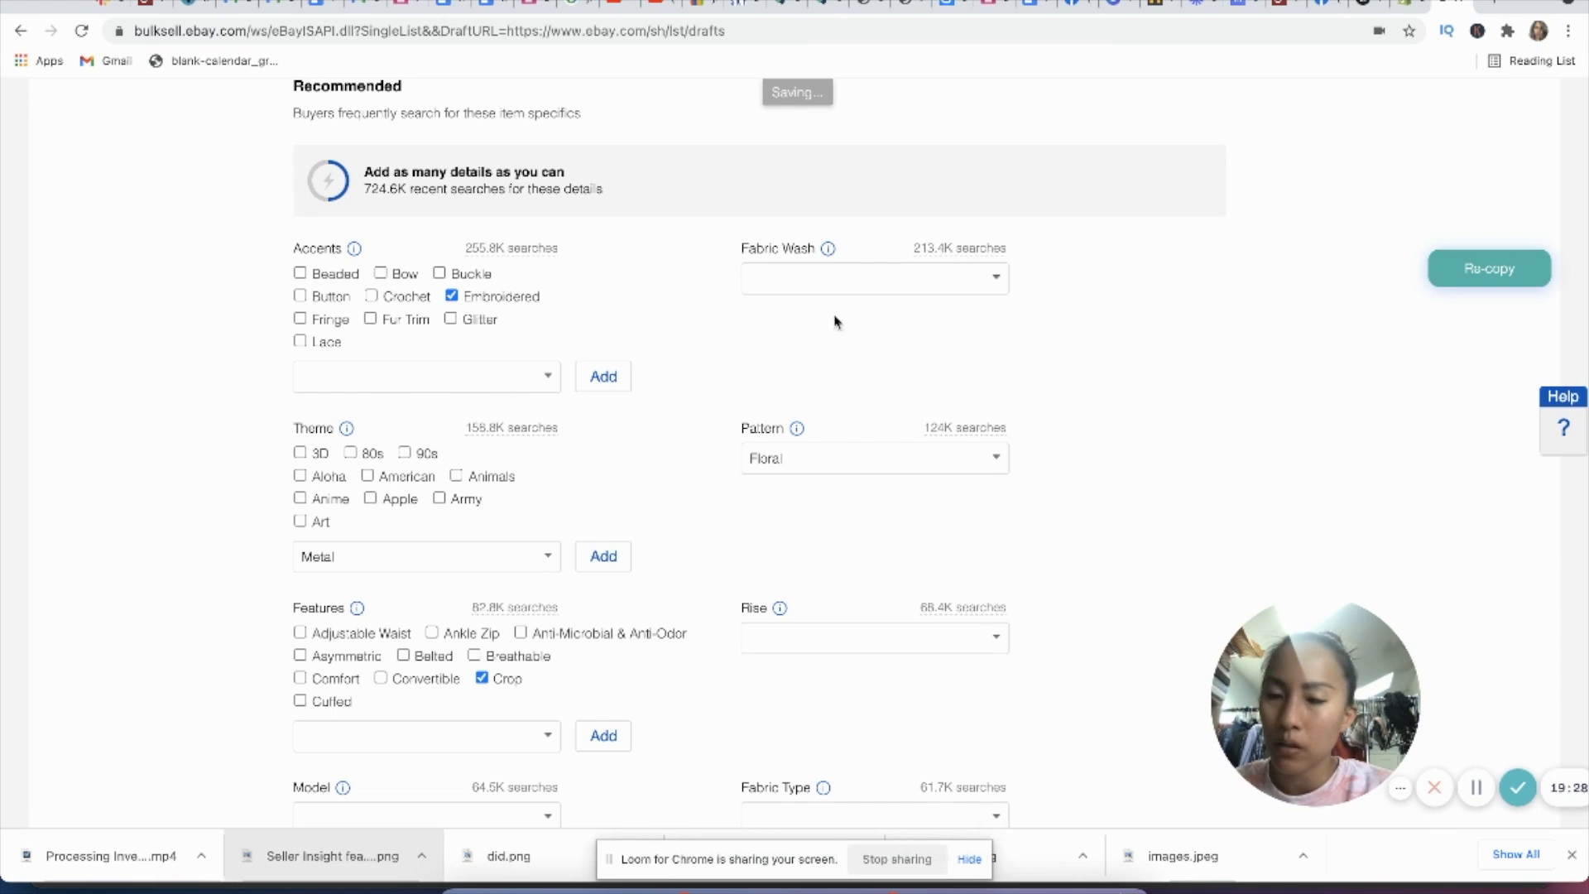
scroll(875, 348, down, 2)
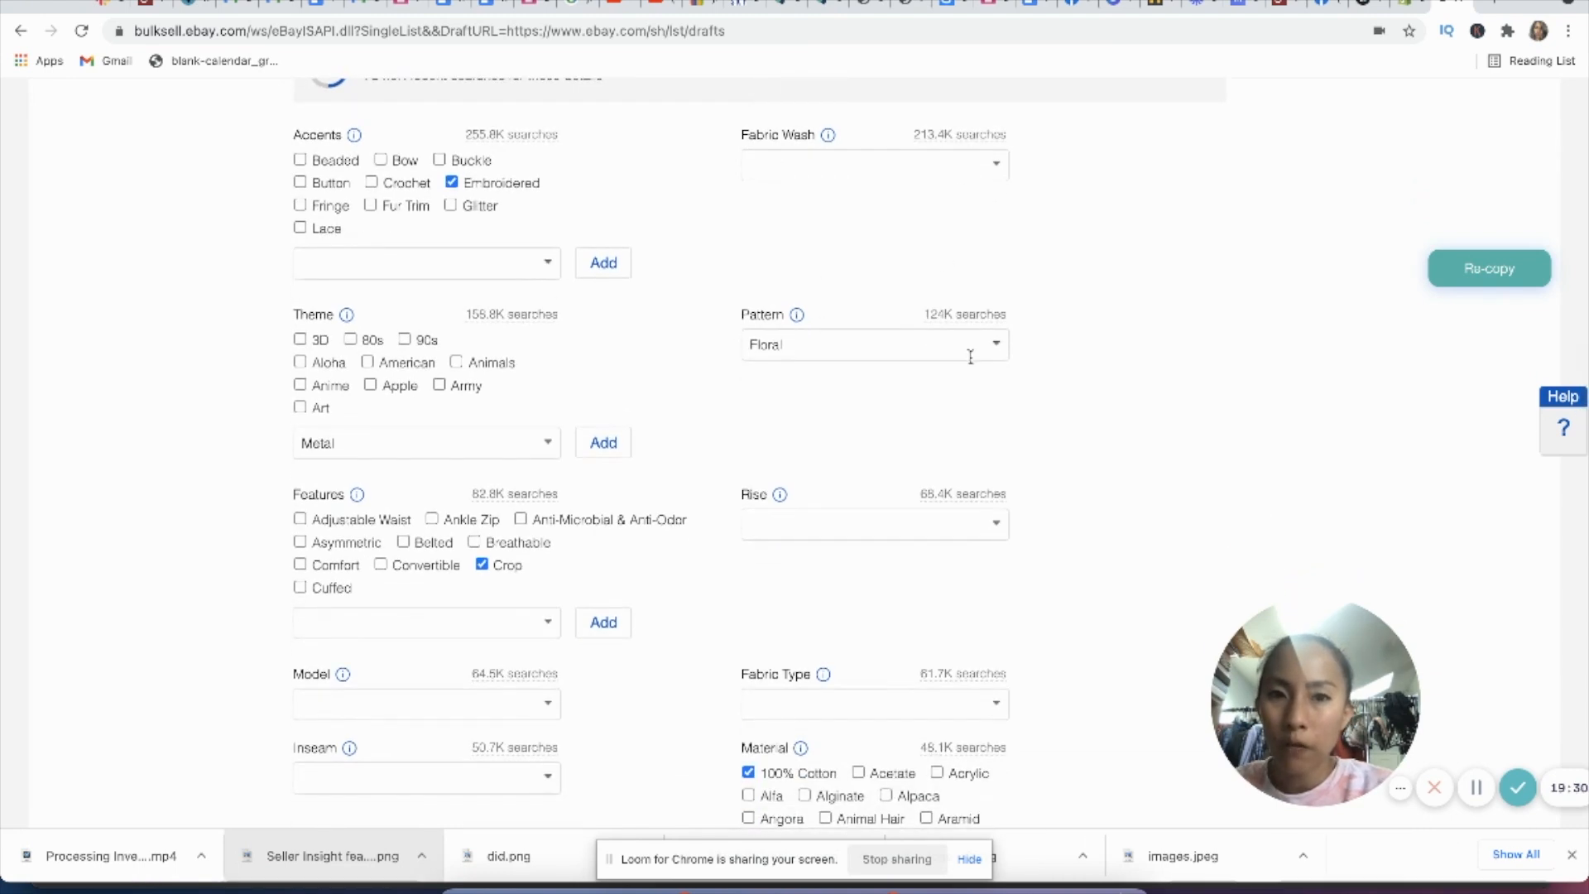
click(420, 451)
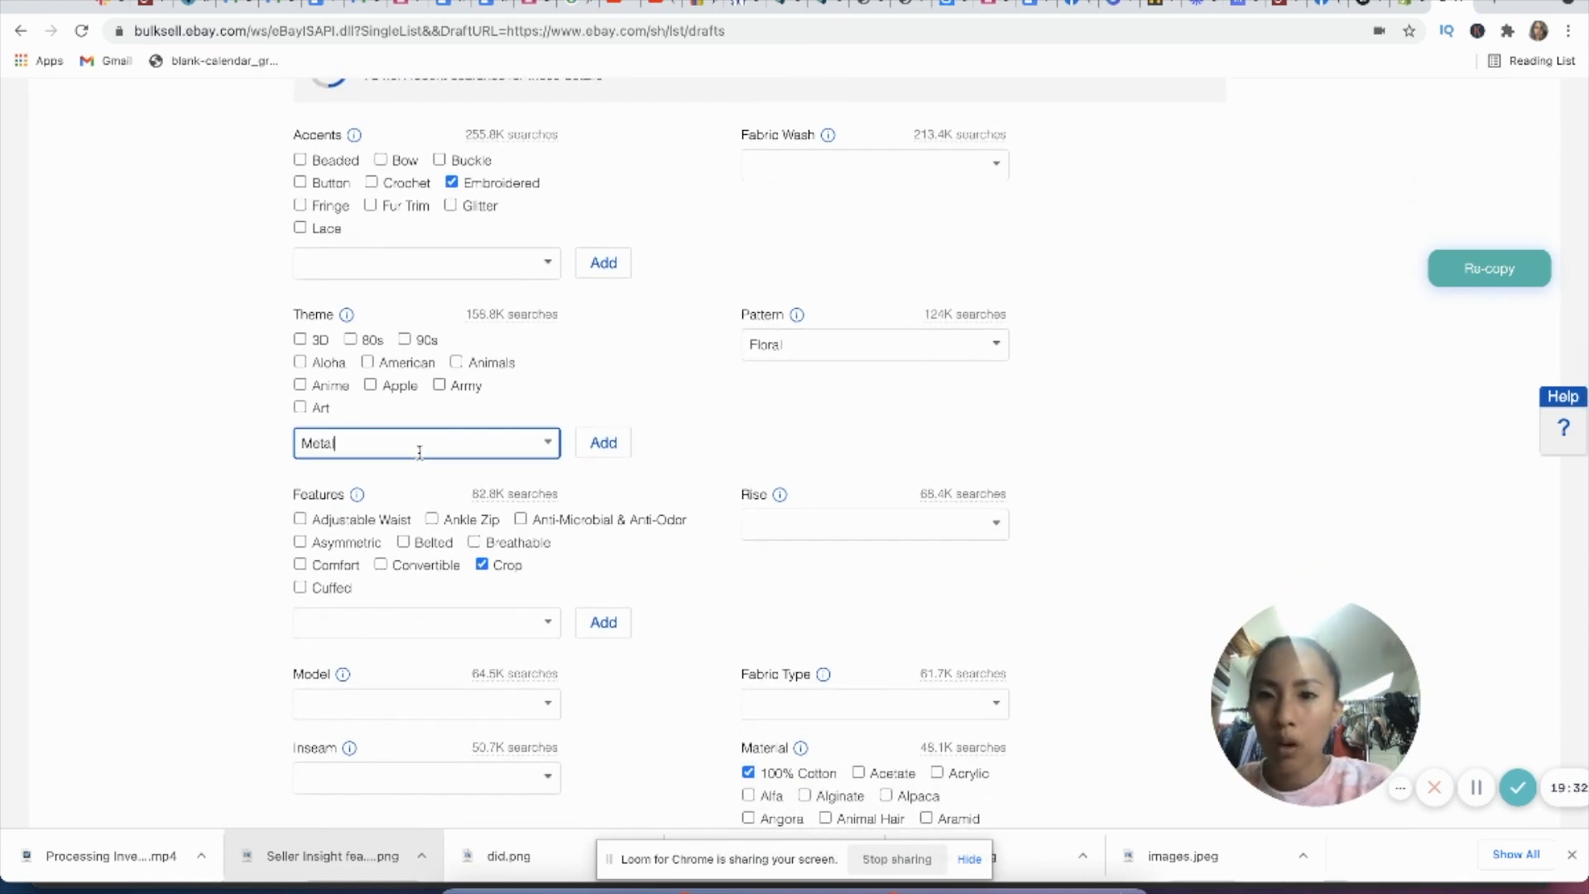
text(Boho)
click(483, 480)
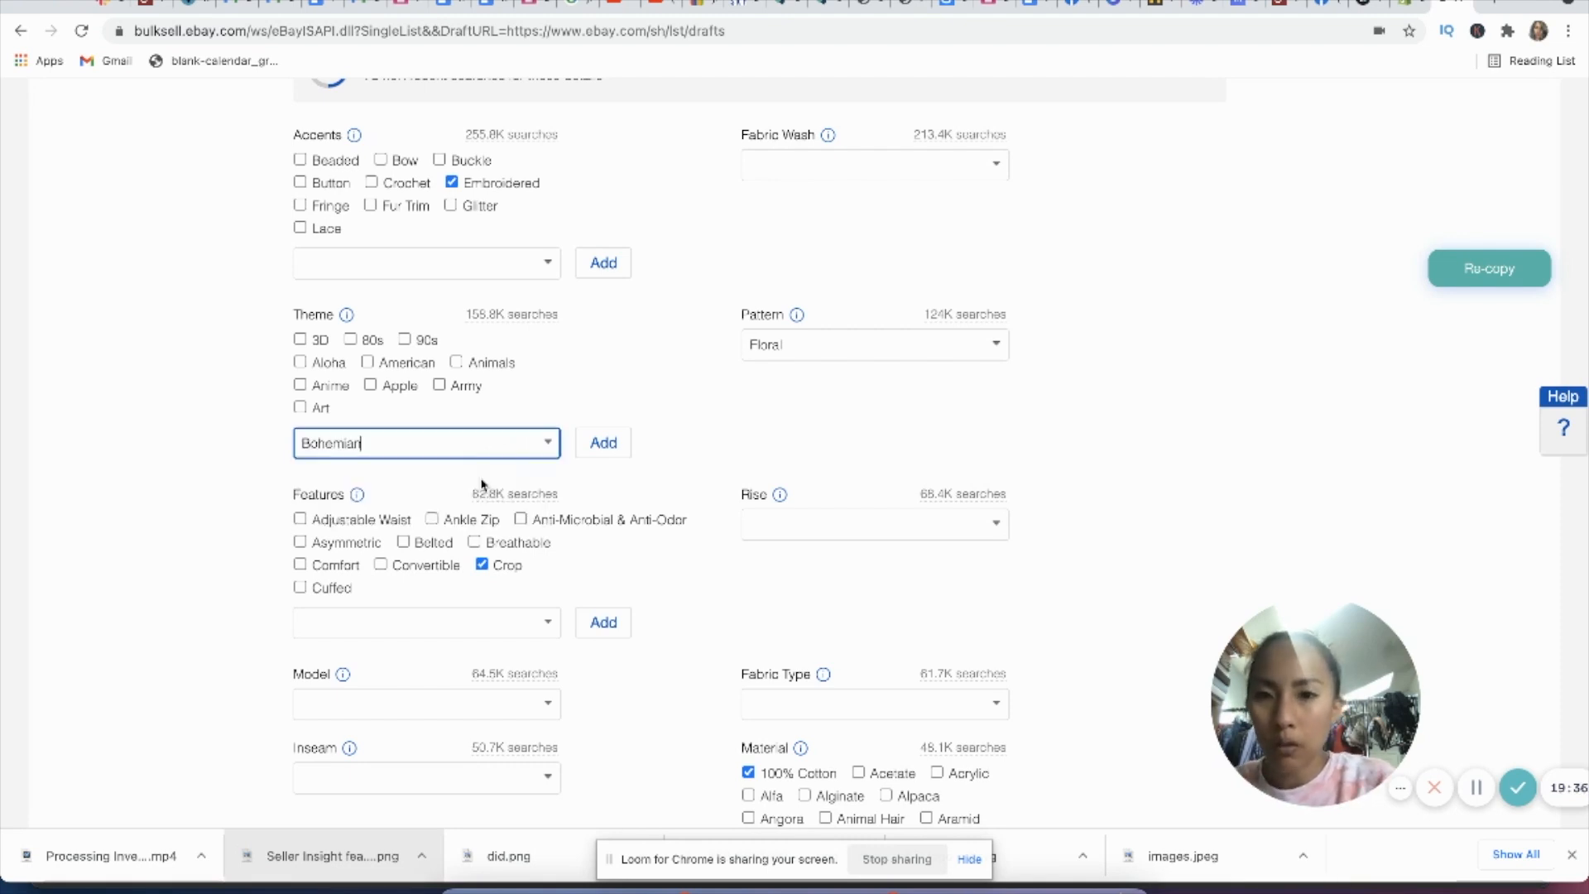
click(604, 442)
Step: Set the rise of the jeans to Mid (8.5-10.5 in)
scroll(840, 423, down, 1)
click(994, 475)
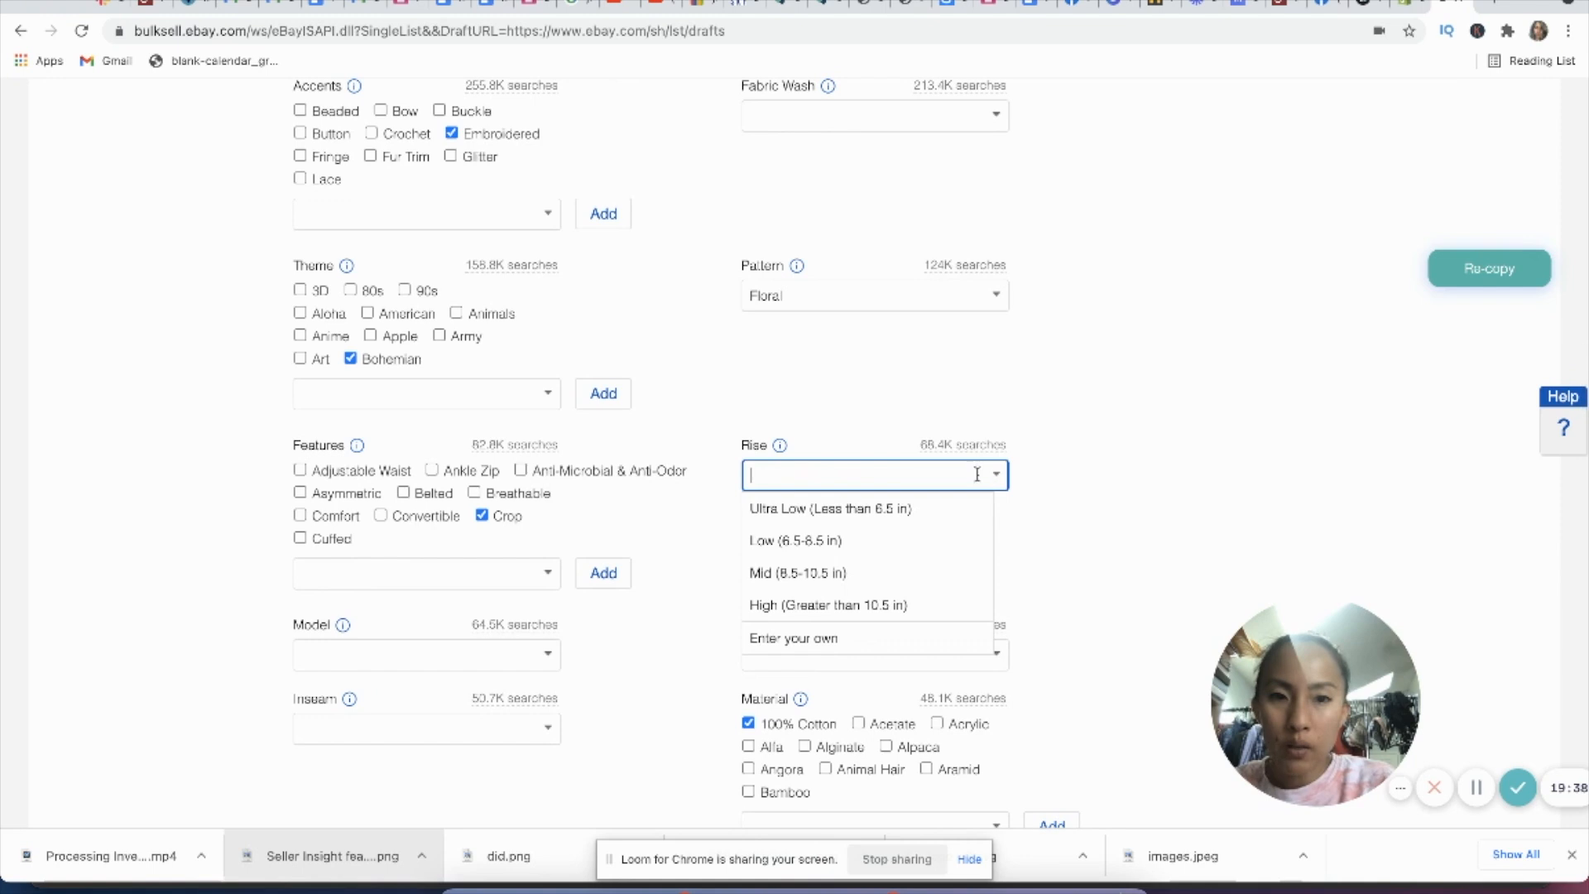
click(881, 579)
Step: Add Pockets and Stretch to the features of the eBay listing
scroll(479, 380, down, 3)
click(462, 434)
text(pock)
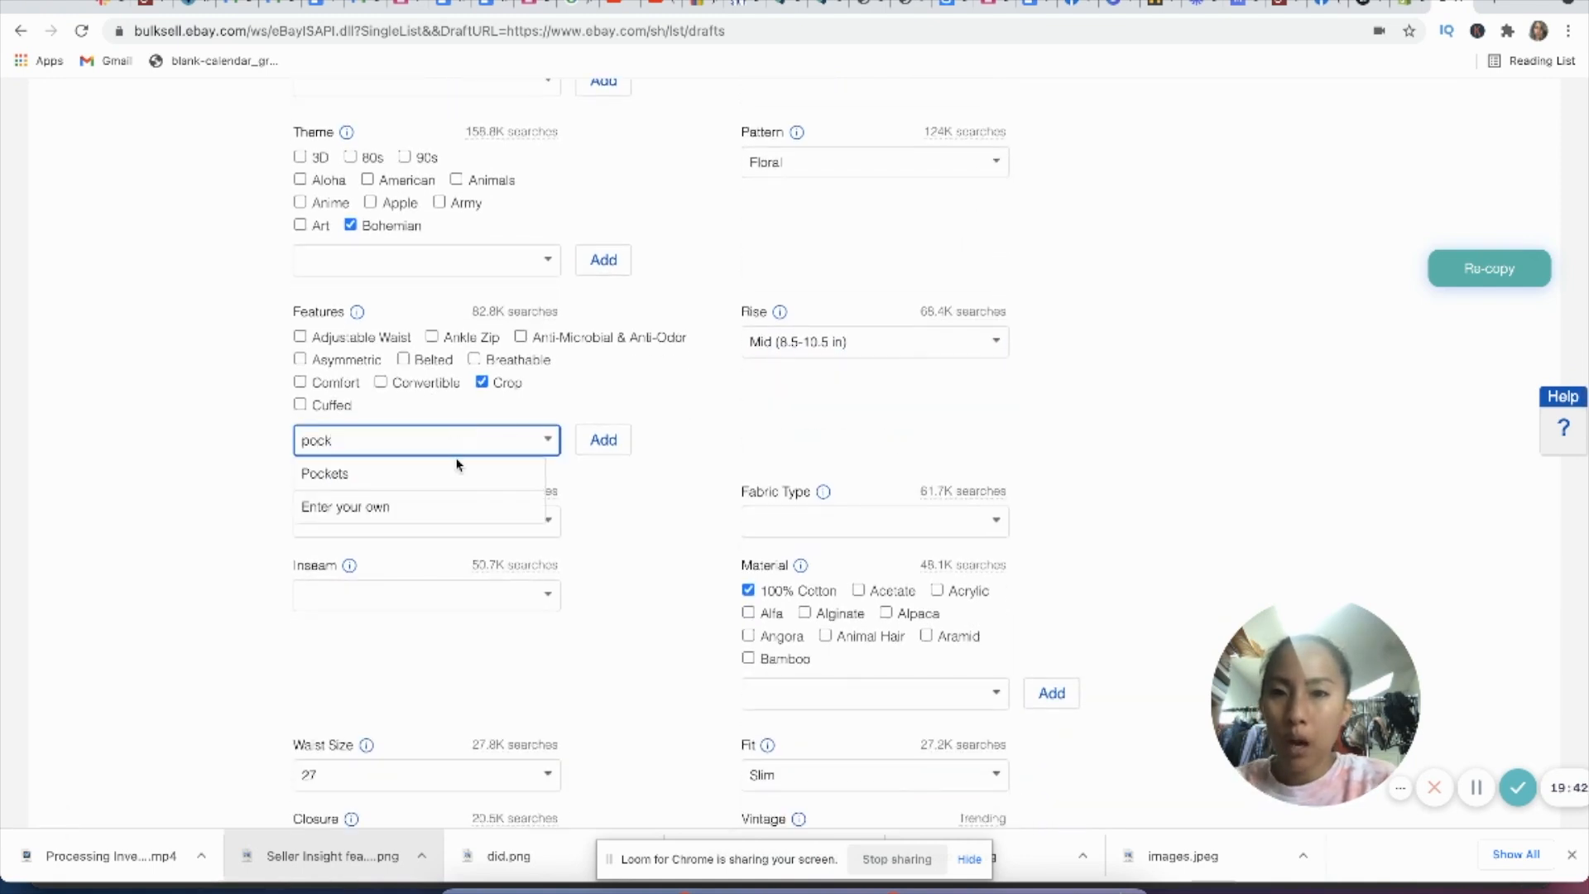
click(458, 472)
click(603, 445)
text(stre)
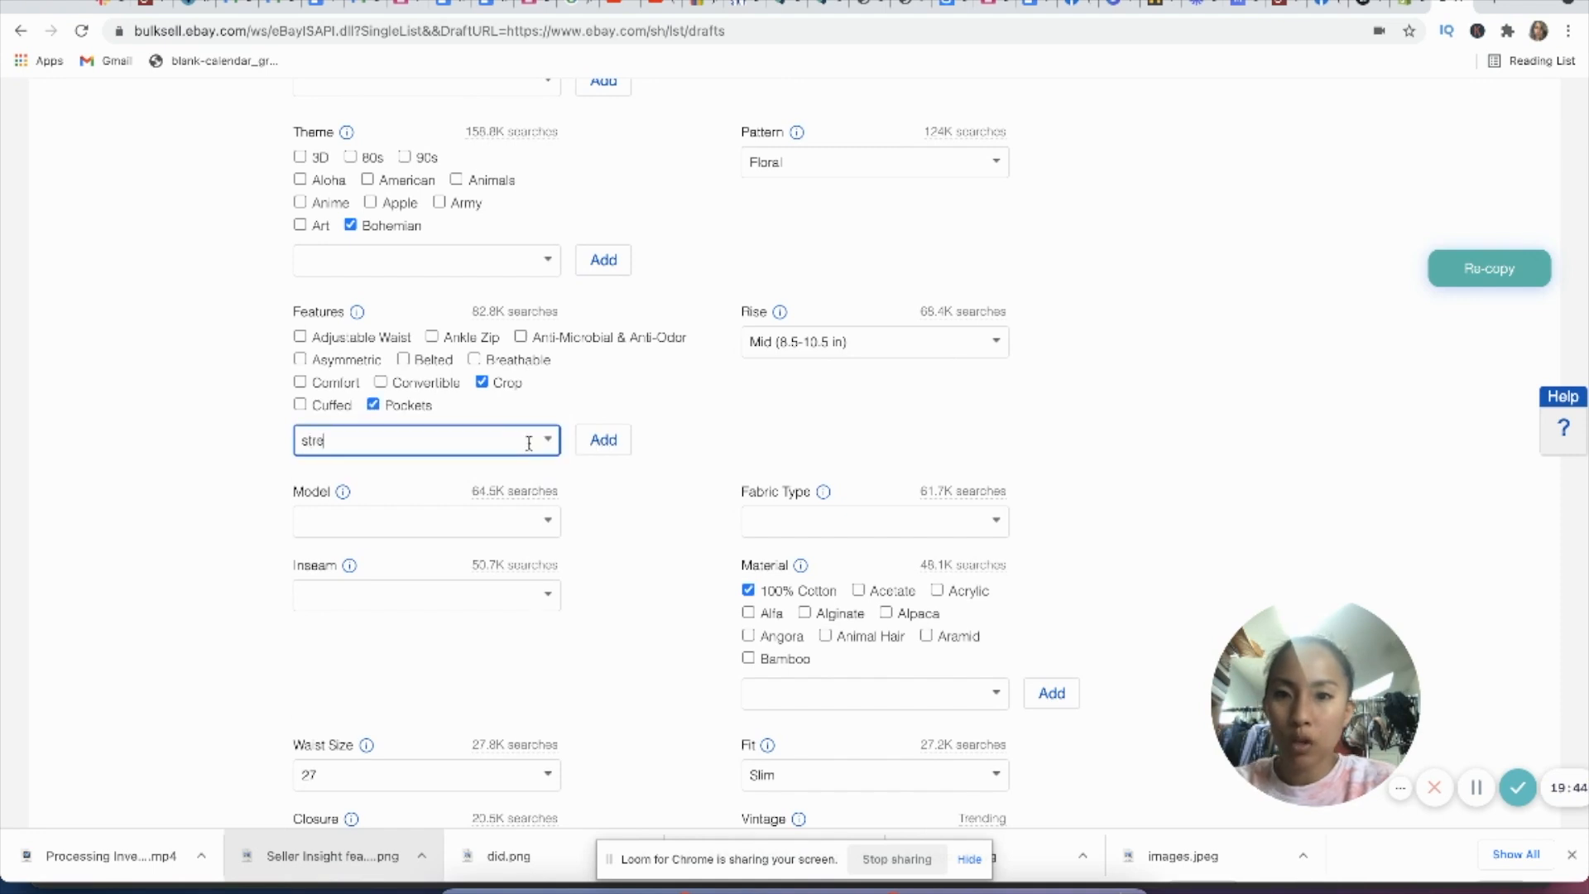
click(464, 472)
click(610, 451)
Step: Set the model in the item specifics to Silver Jeans Aiko
scroll(596, 480, down, 2)
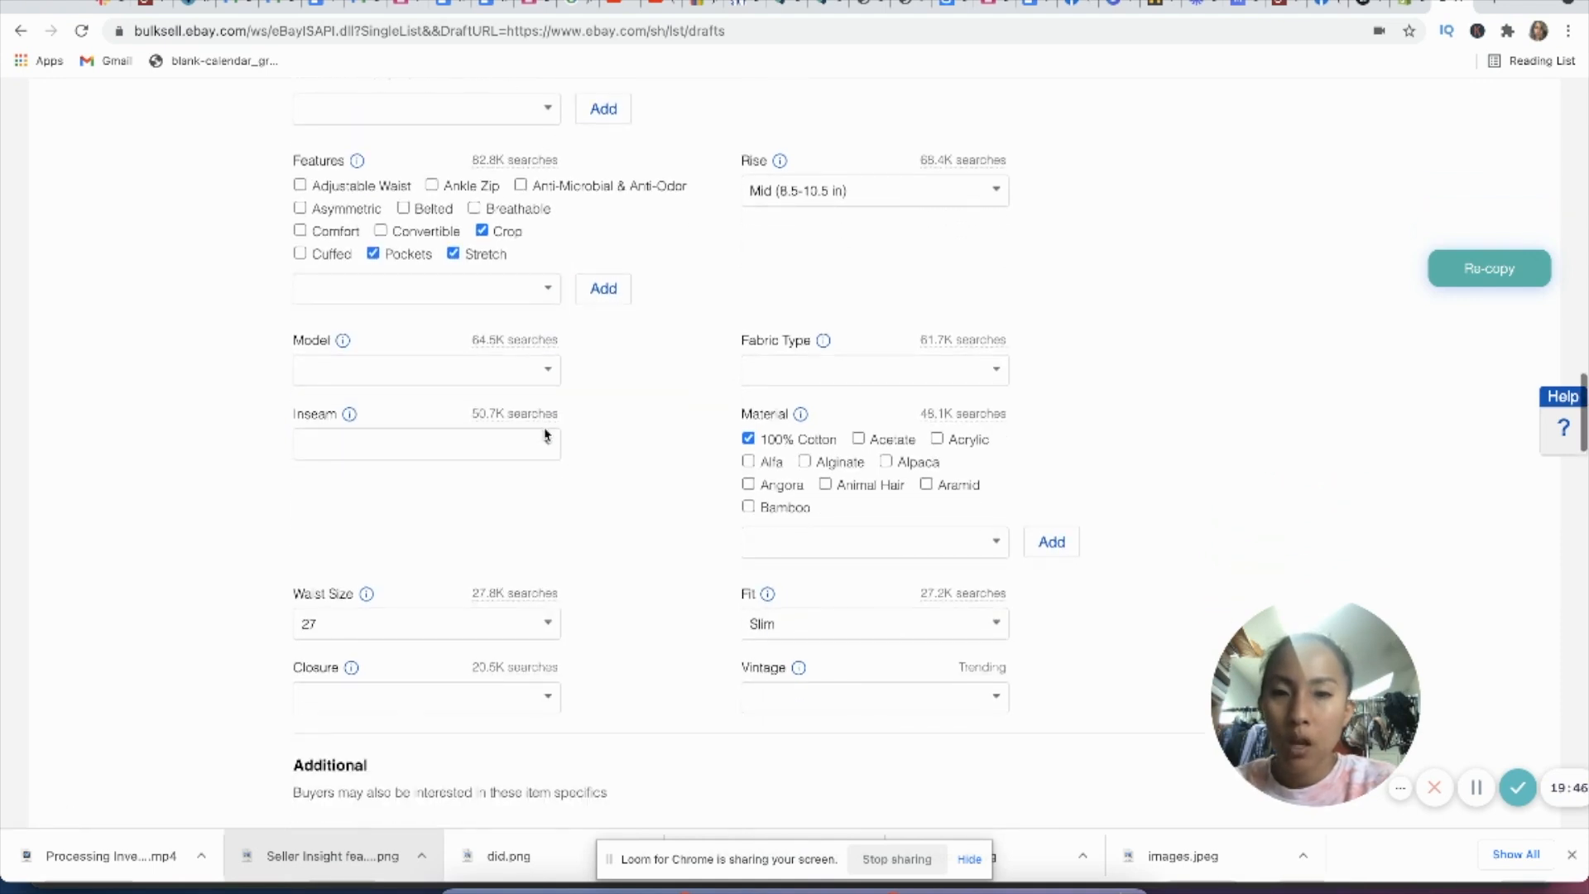
click(525, 361)
text(Silver Jeans Ai)
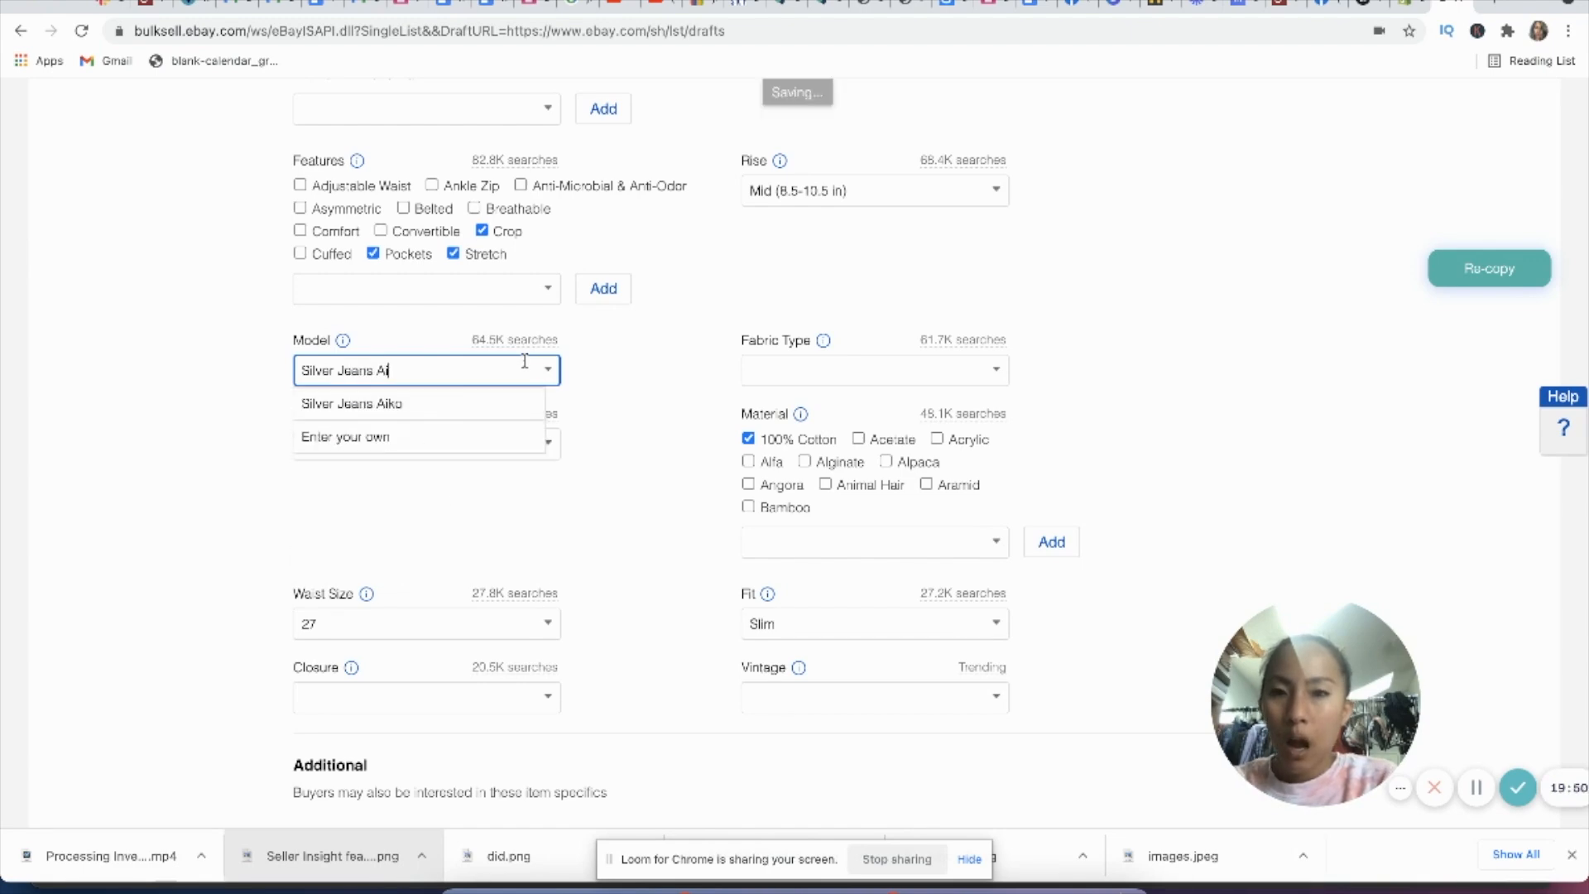
text(ko)
click(497, 405)
Step: Check the model name in the listing title and change the model to Silver Jeans Mazy
scroll(674, 399, up, 10)
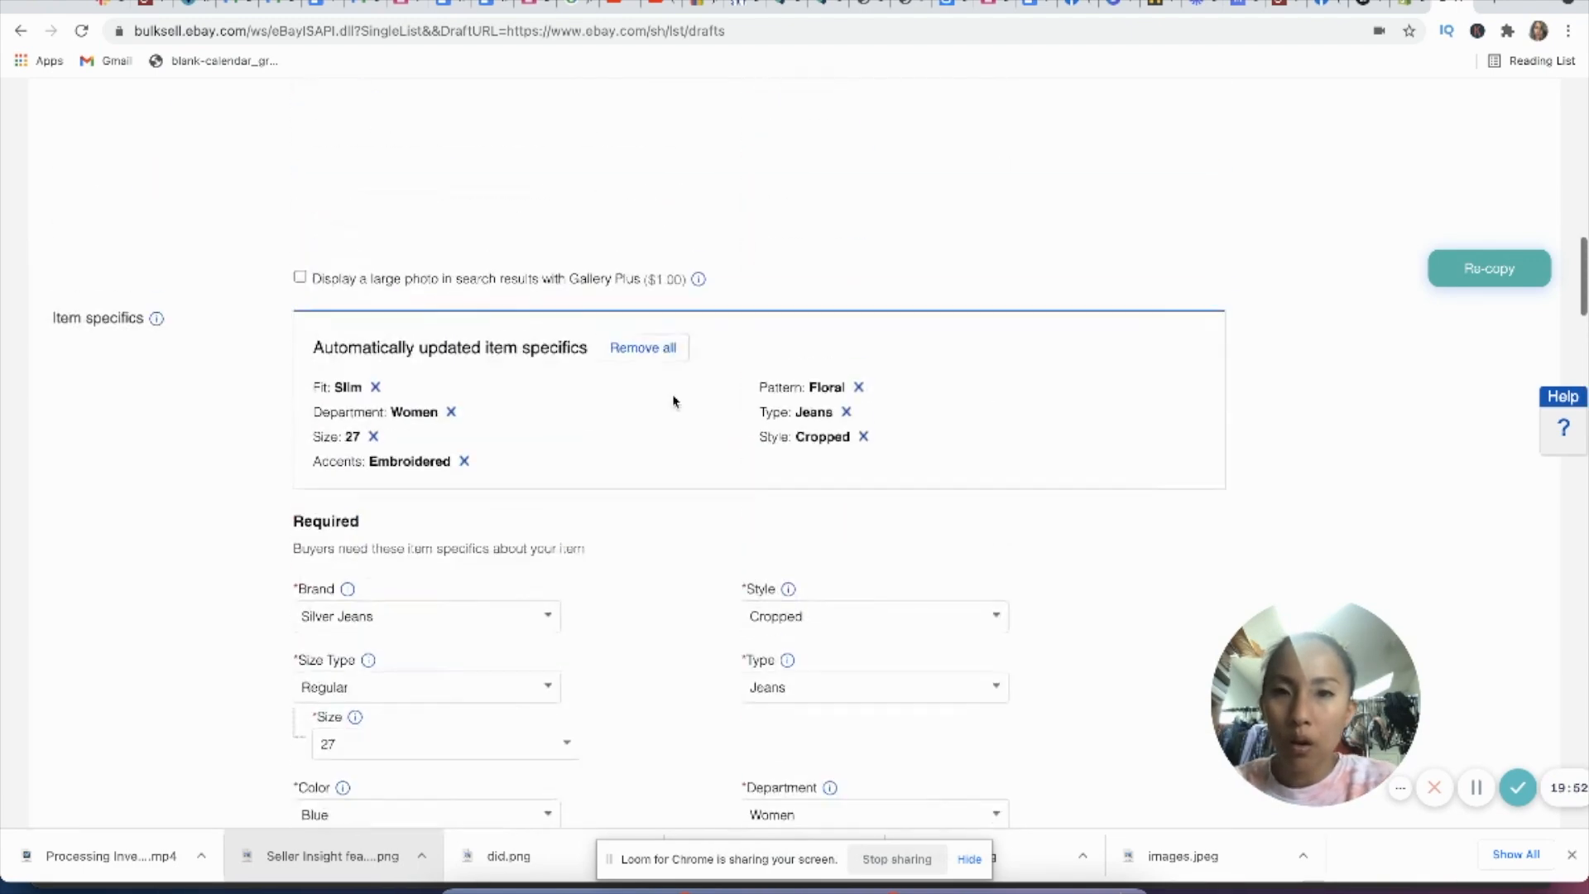
scroll(674, 396, up, 15)
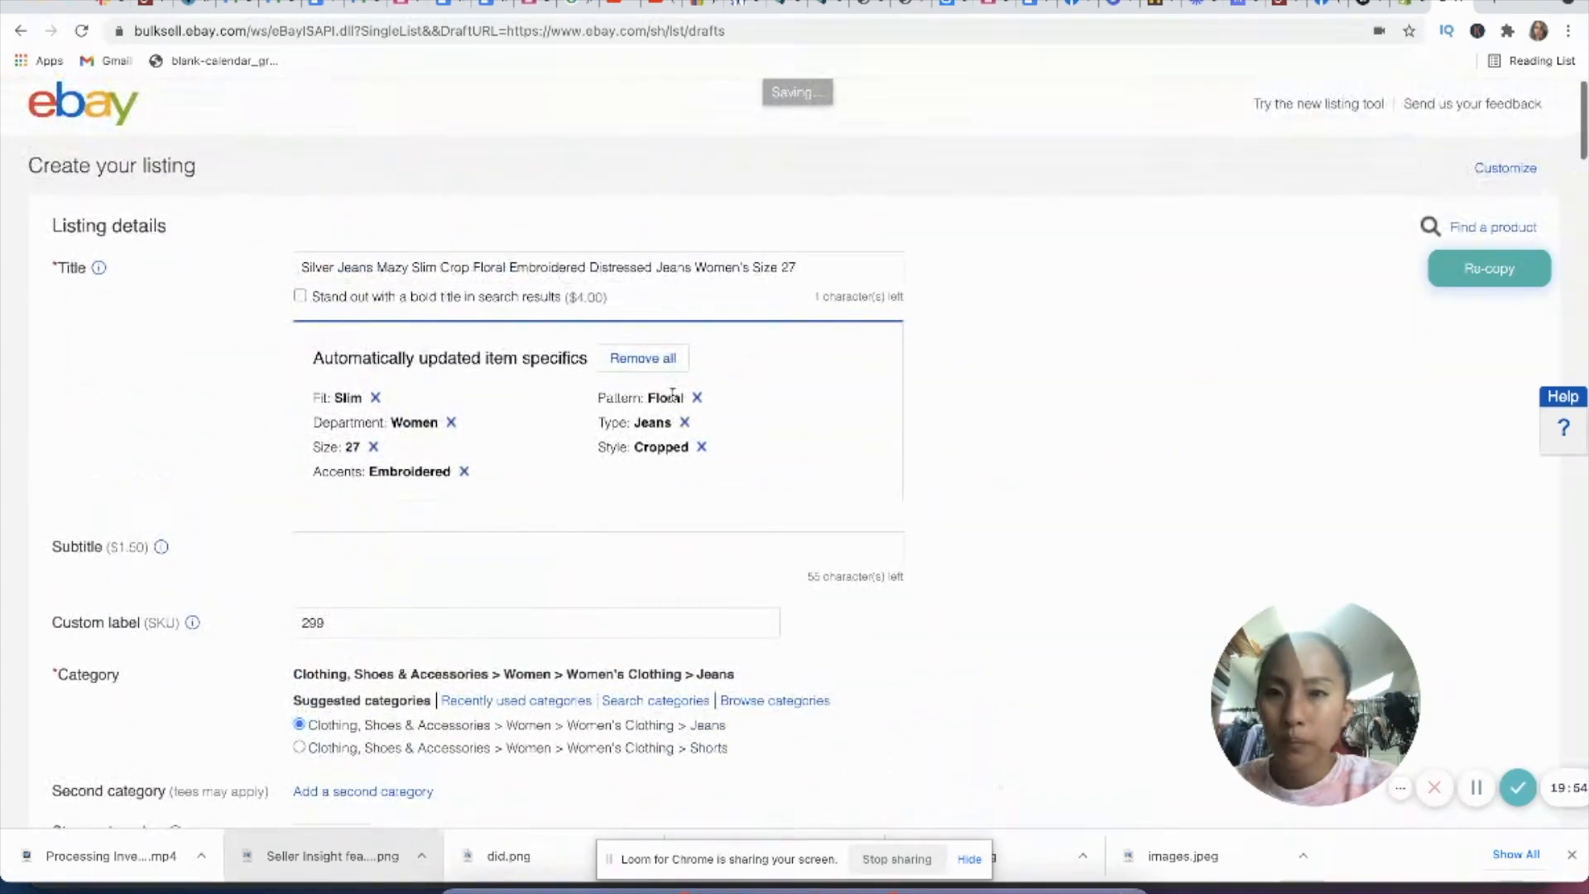
scroll(510, 442, down, 20)
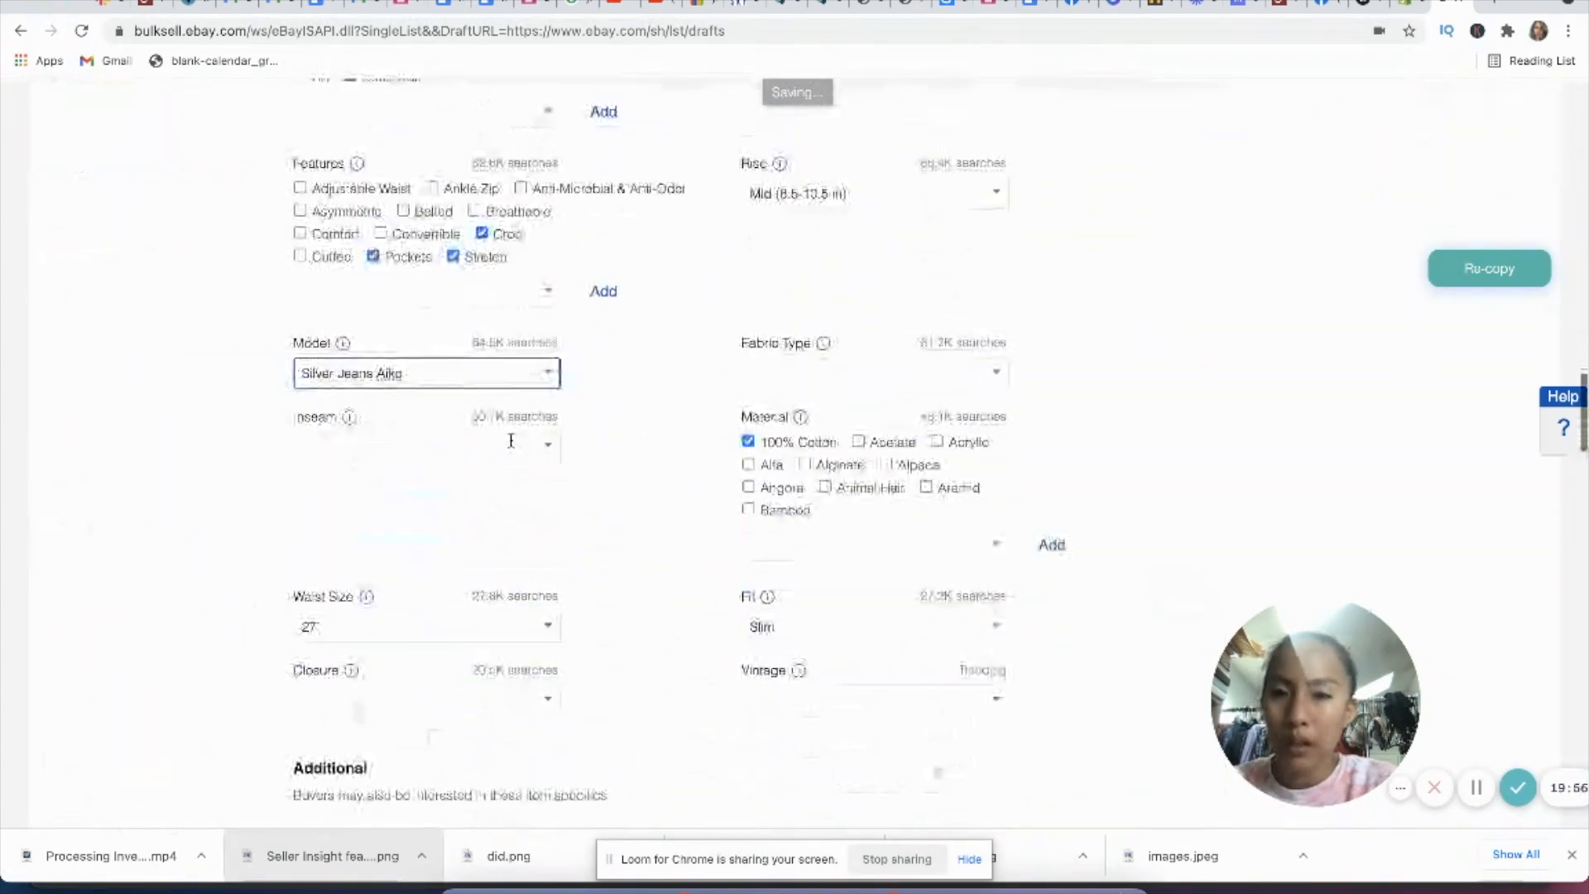
key(BackSpace)
key(BackSpace)
text(Ma)
click(670, 407)
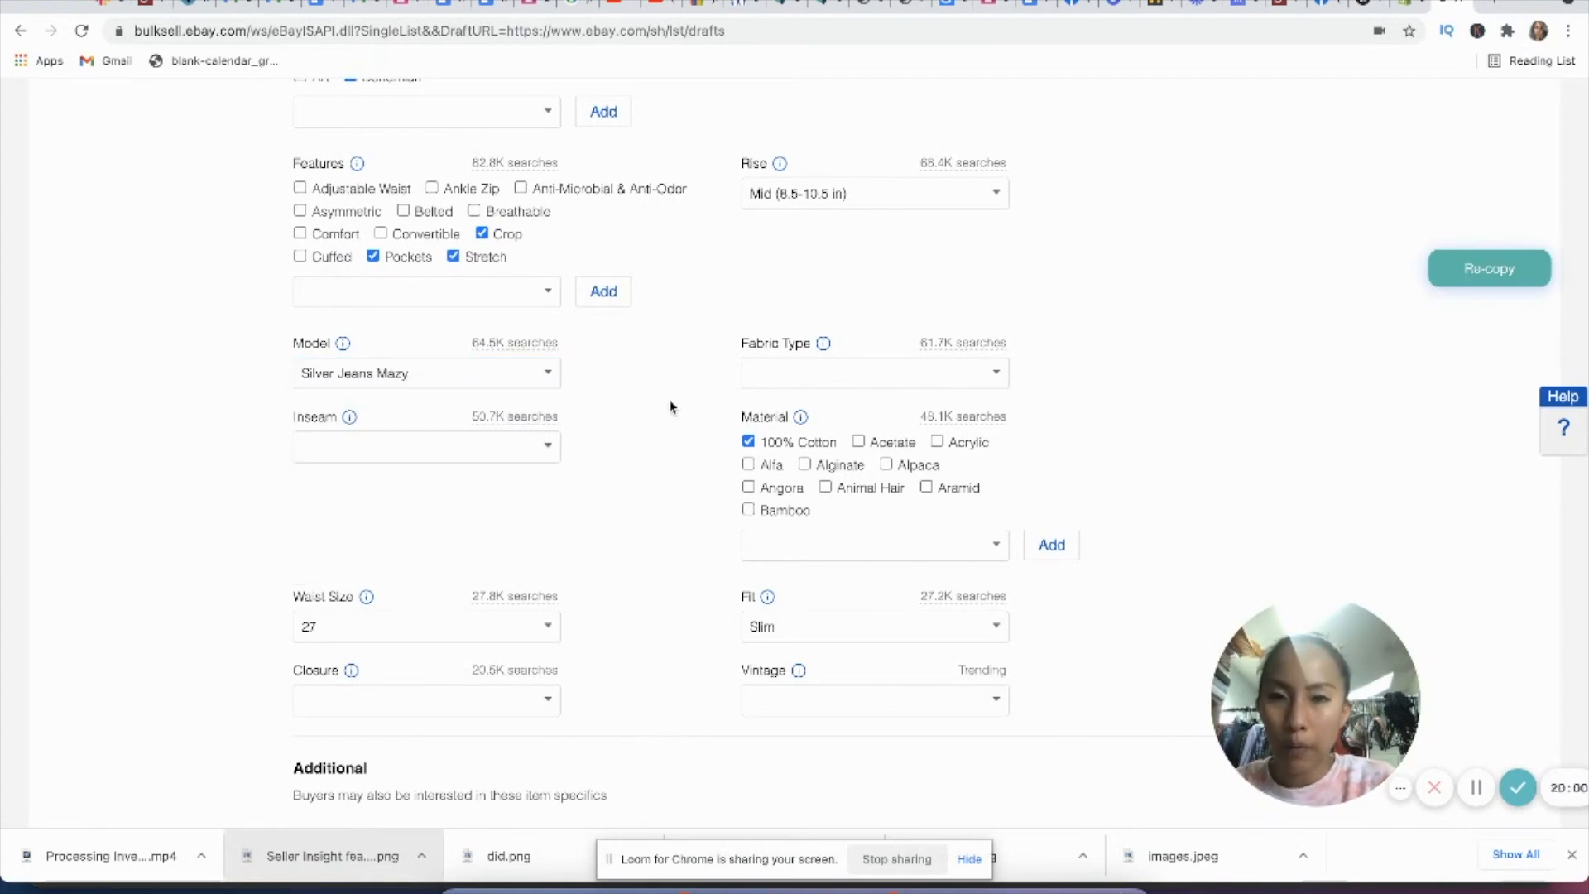
Step: Set the fabric type of the jeans to Denim
click(846, 366)
text(Denim)
click(795, 407)
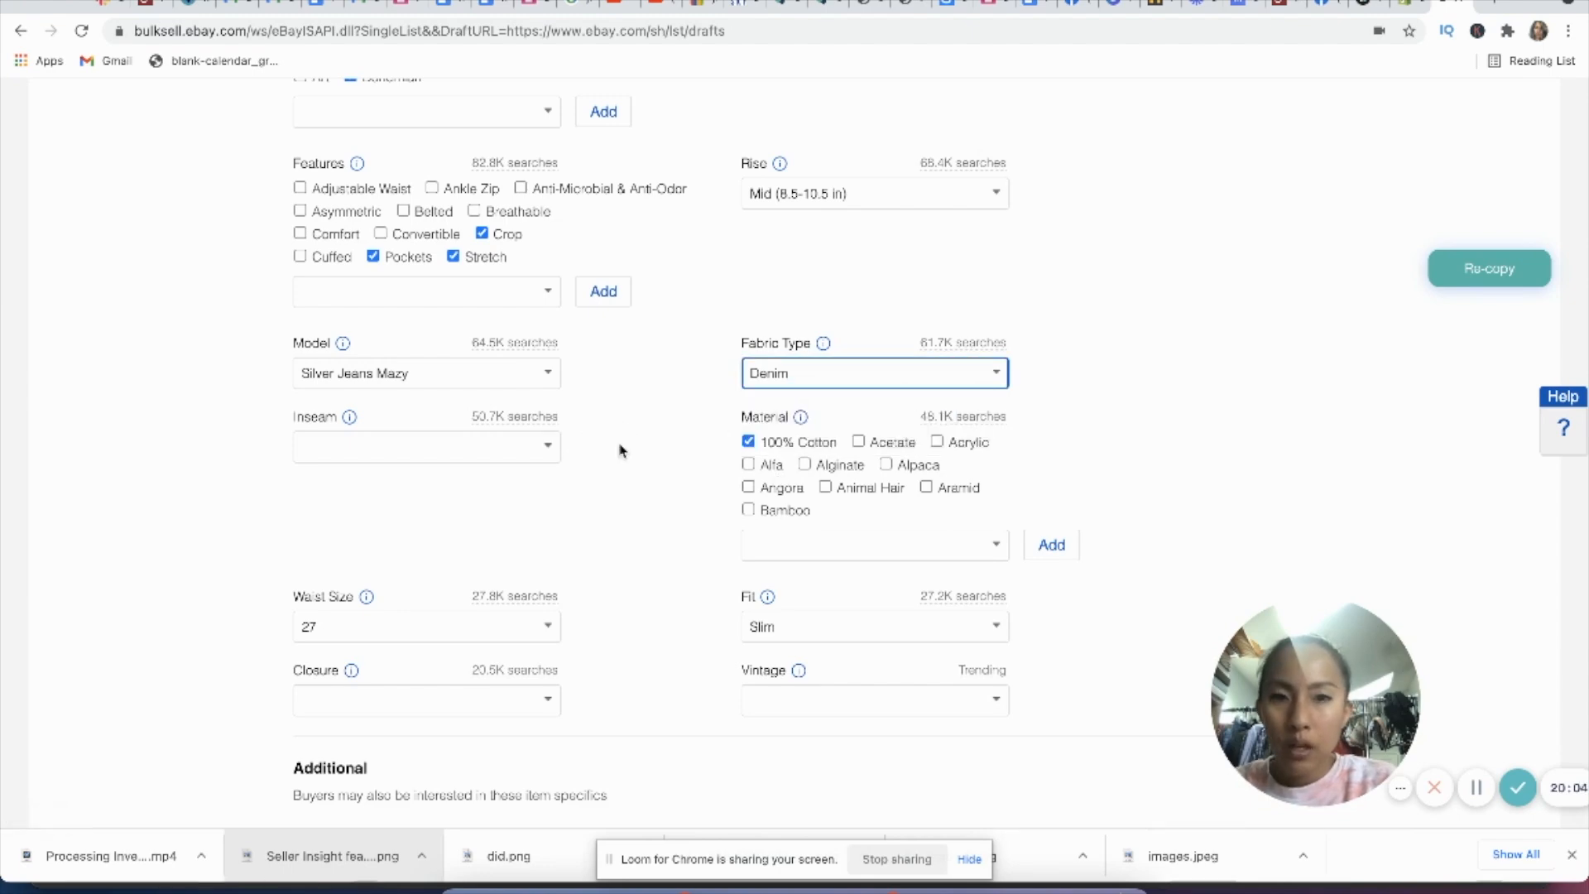
Step: Check the leg measurement photo and set the inseam to 25.5
scroll(621, 450, up, 10)
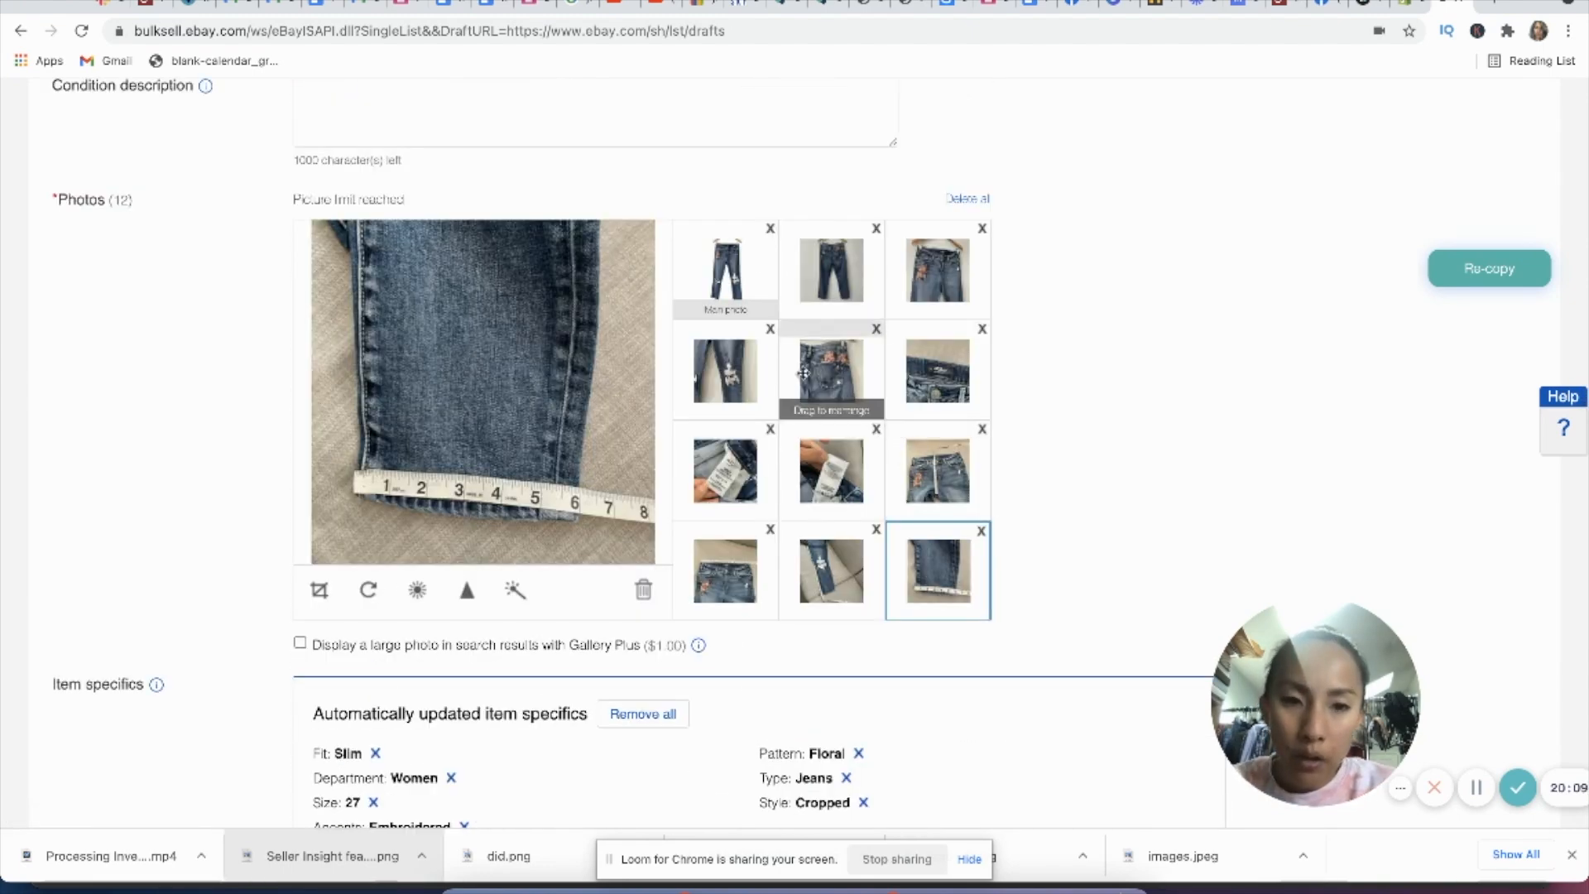
scroll(871, 469, down, 1)
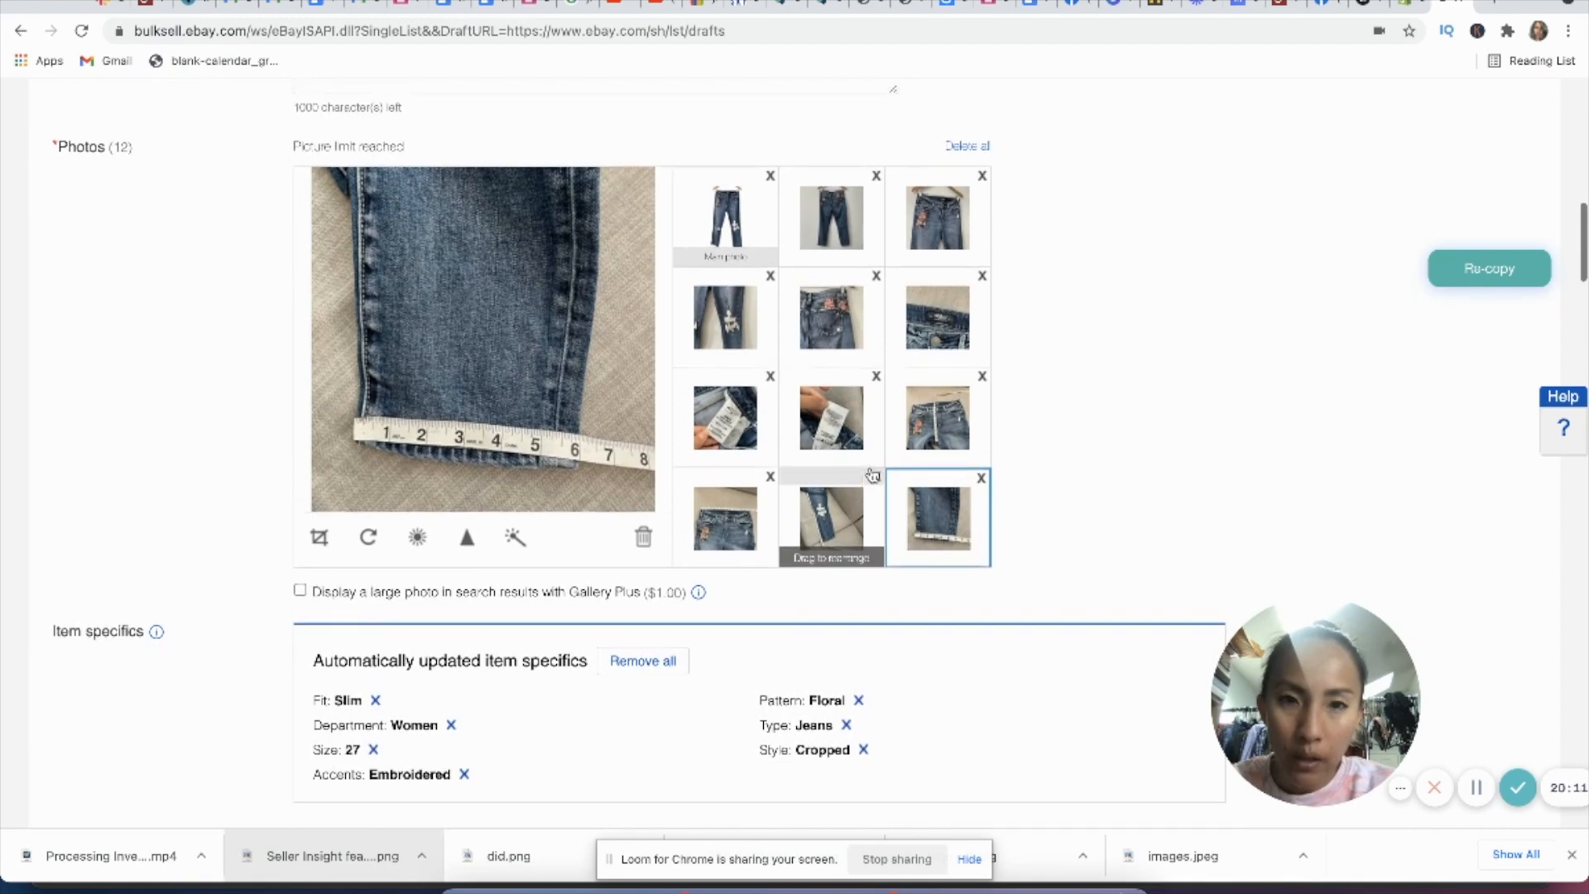
scroll(873, 474, up, 1)
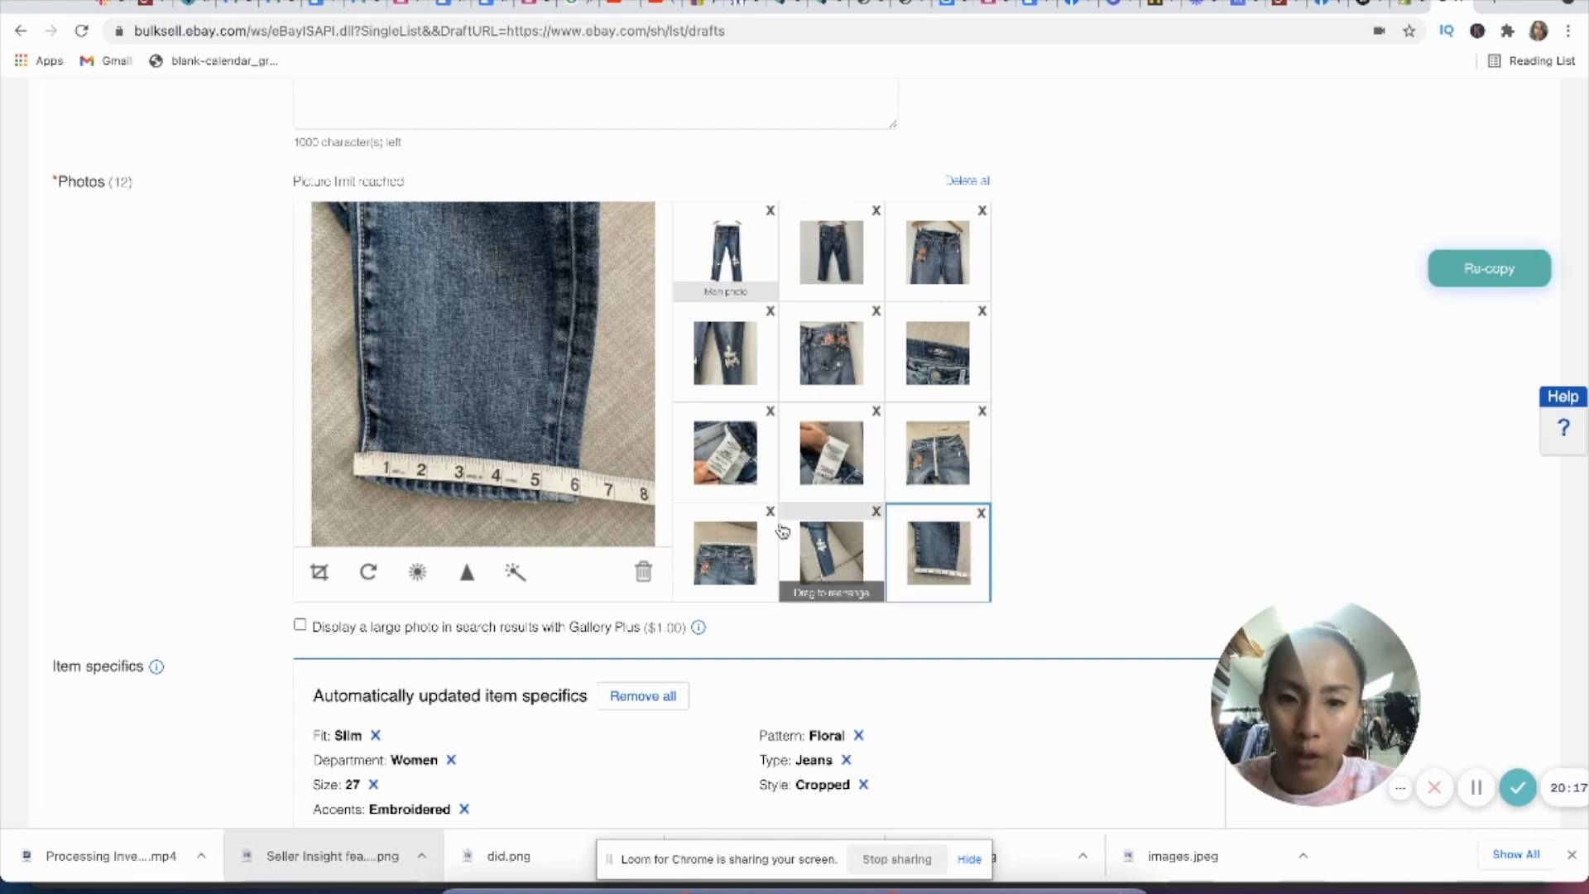
click(846, 557)
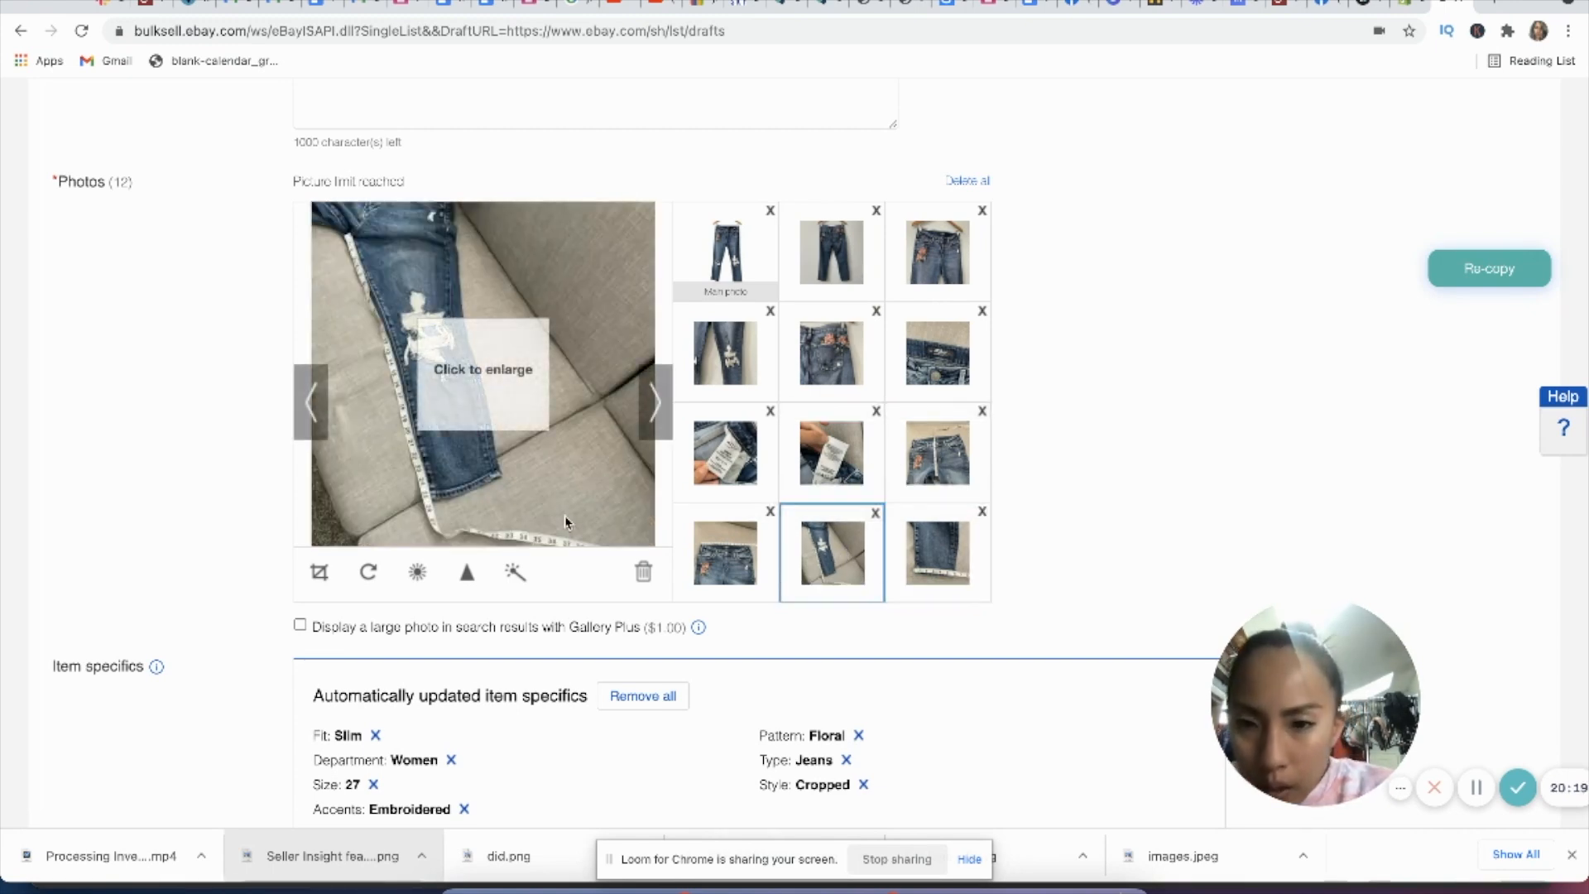
scroll(566, 520, down, 15)
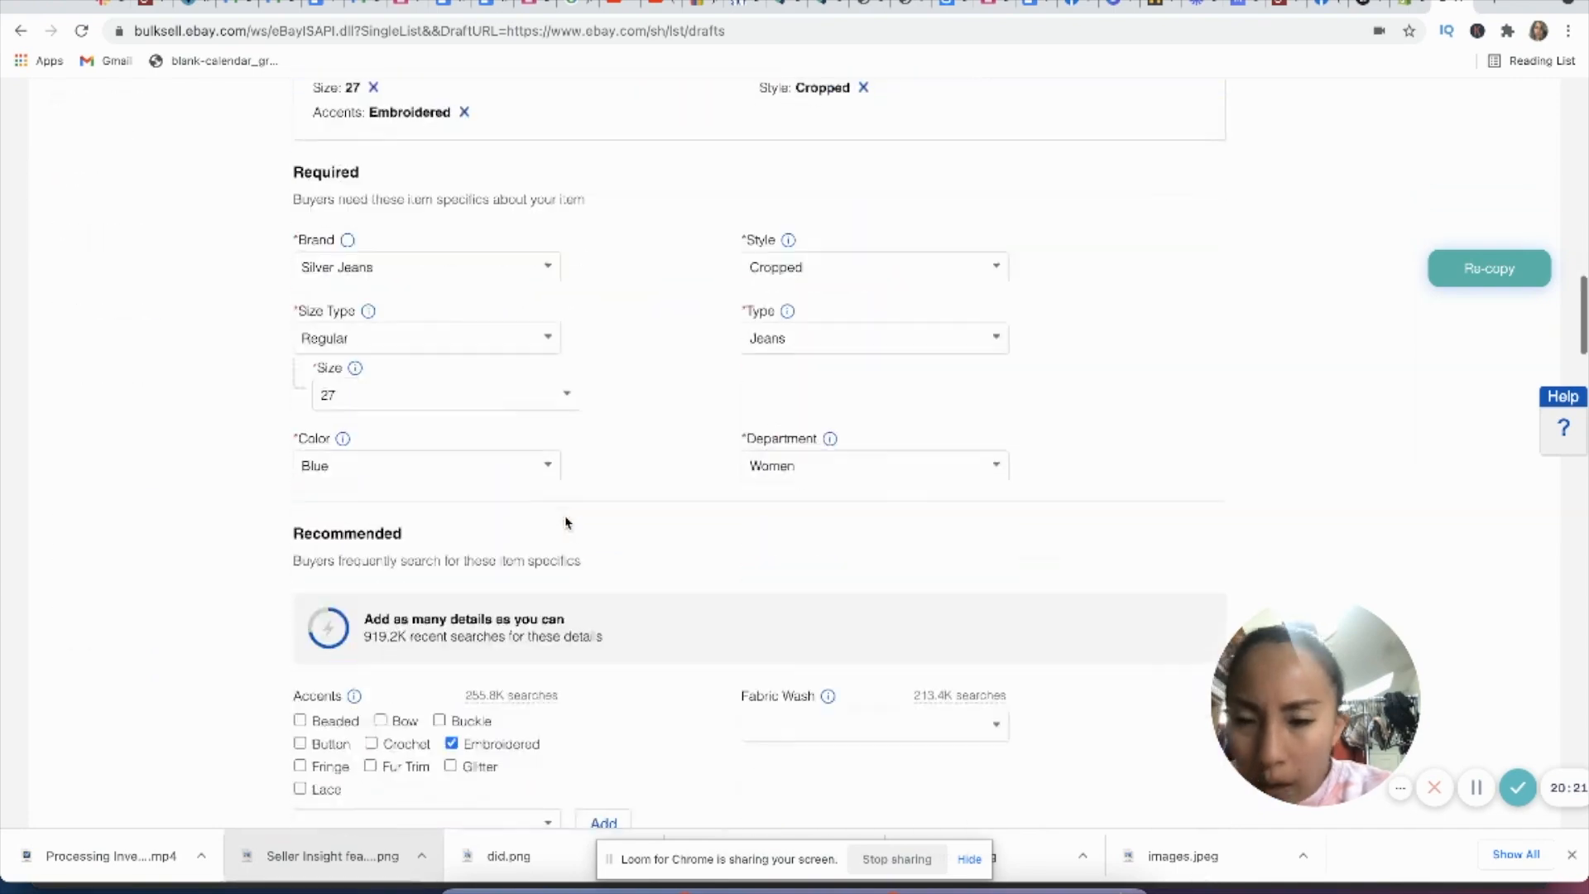
scroll(566, 520, down, 4)
click(451, 361)
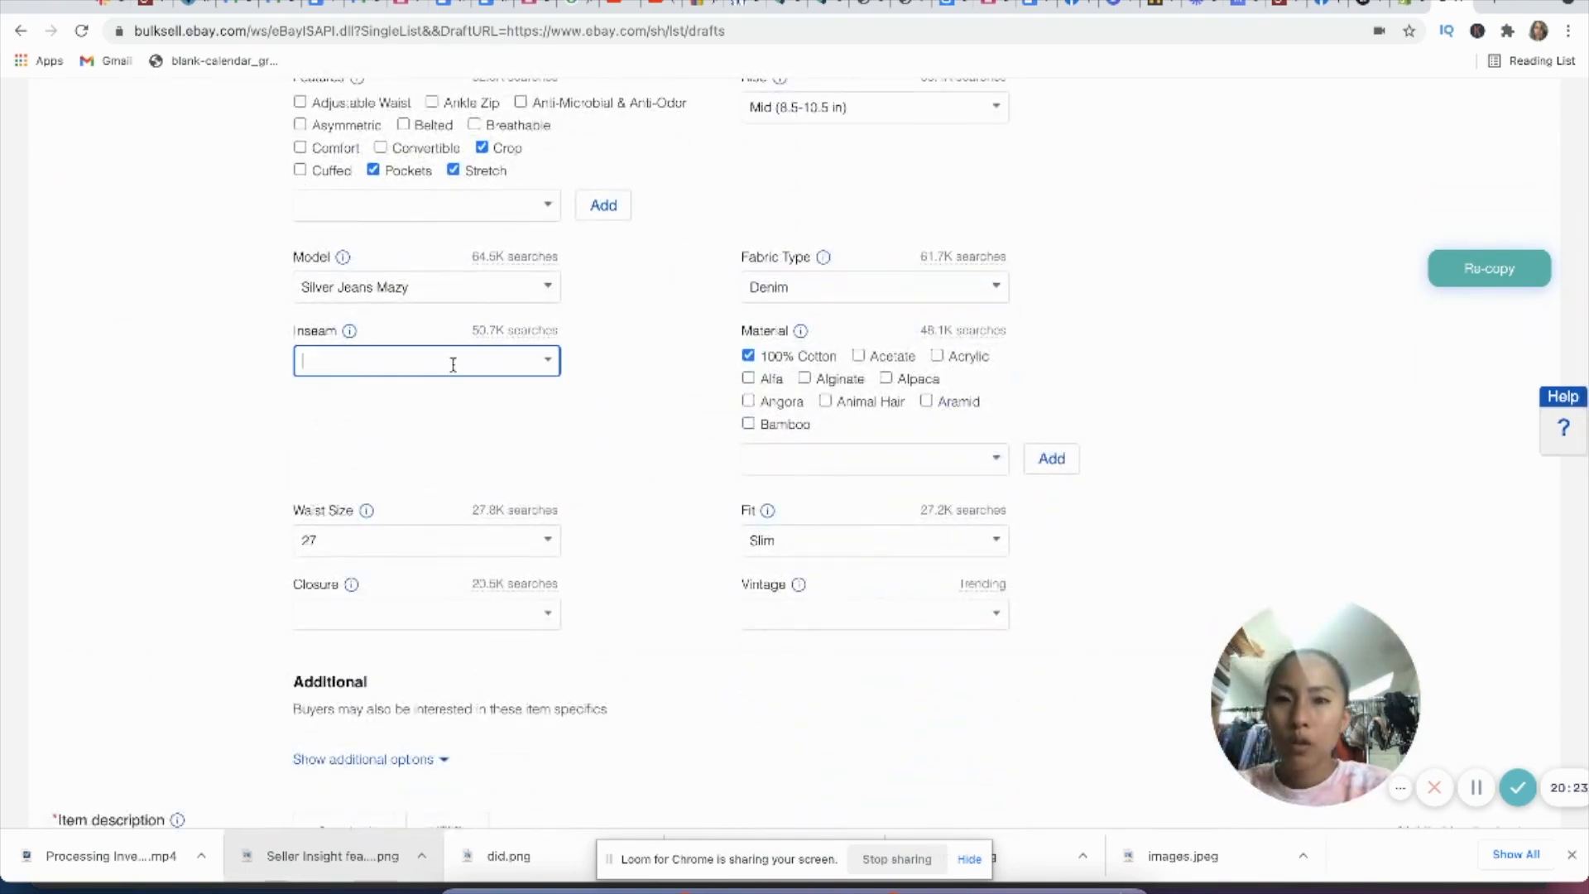
text(25.5)
click(693, 648)
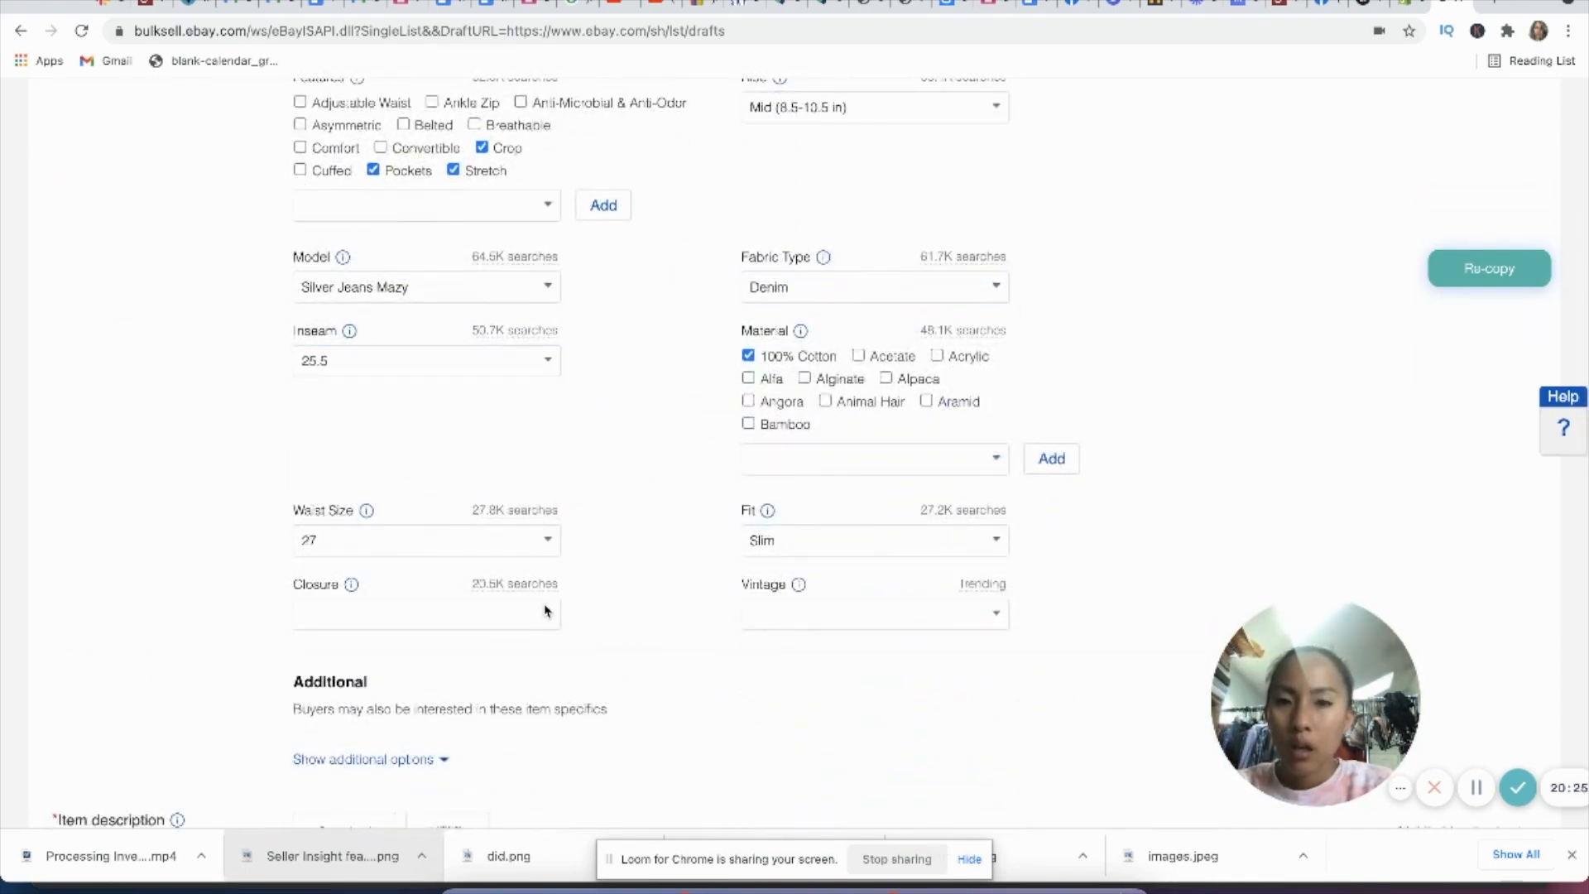
Step: Set the closure of the jeans to Zip in the item specifics
click(546, 613)
scroll(457, 735, down, 5)
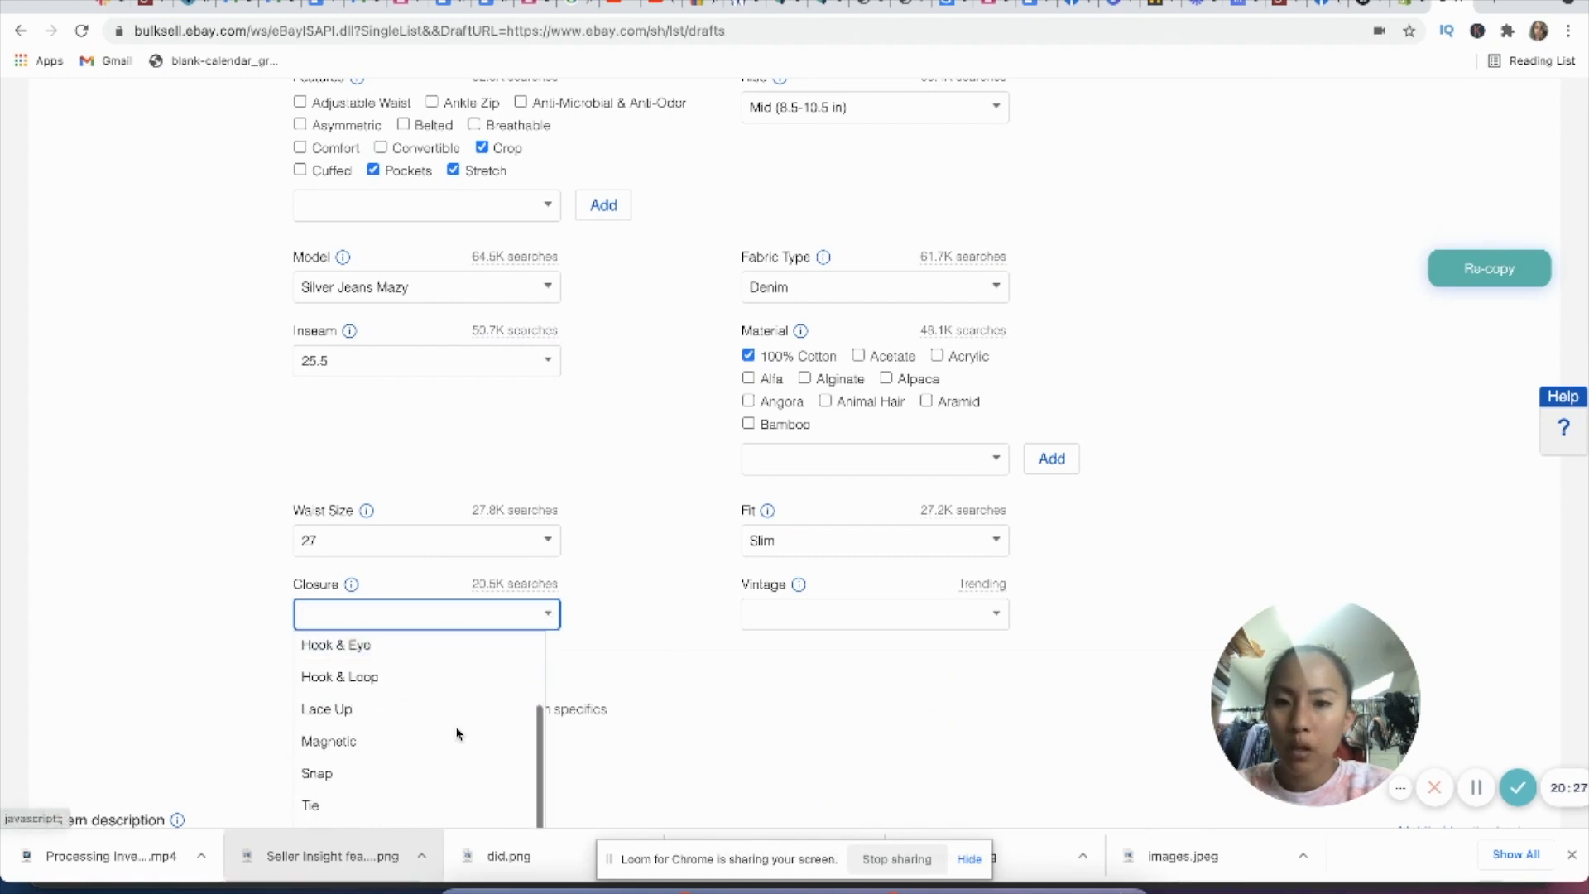
click(444, 770)
Step: Deselect 100% Cotton as the material and add Cotton Blend instead
click(748, 291)
click(799, 393)
text(Cotton)
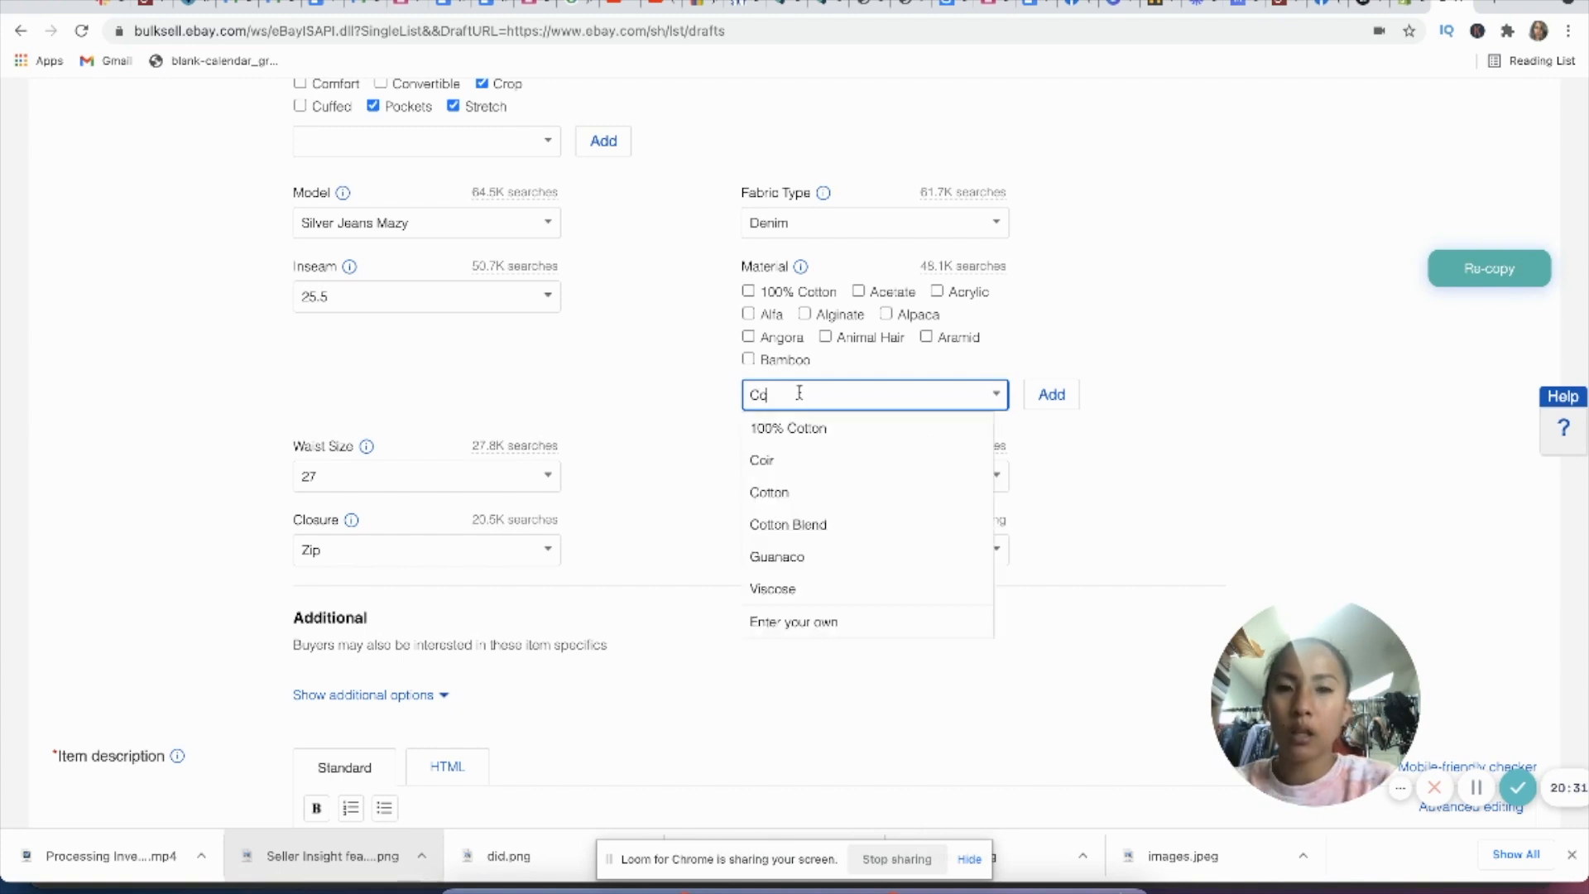
click(815, 489)
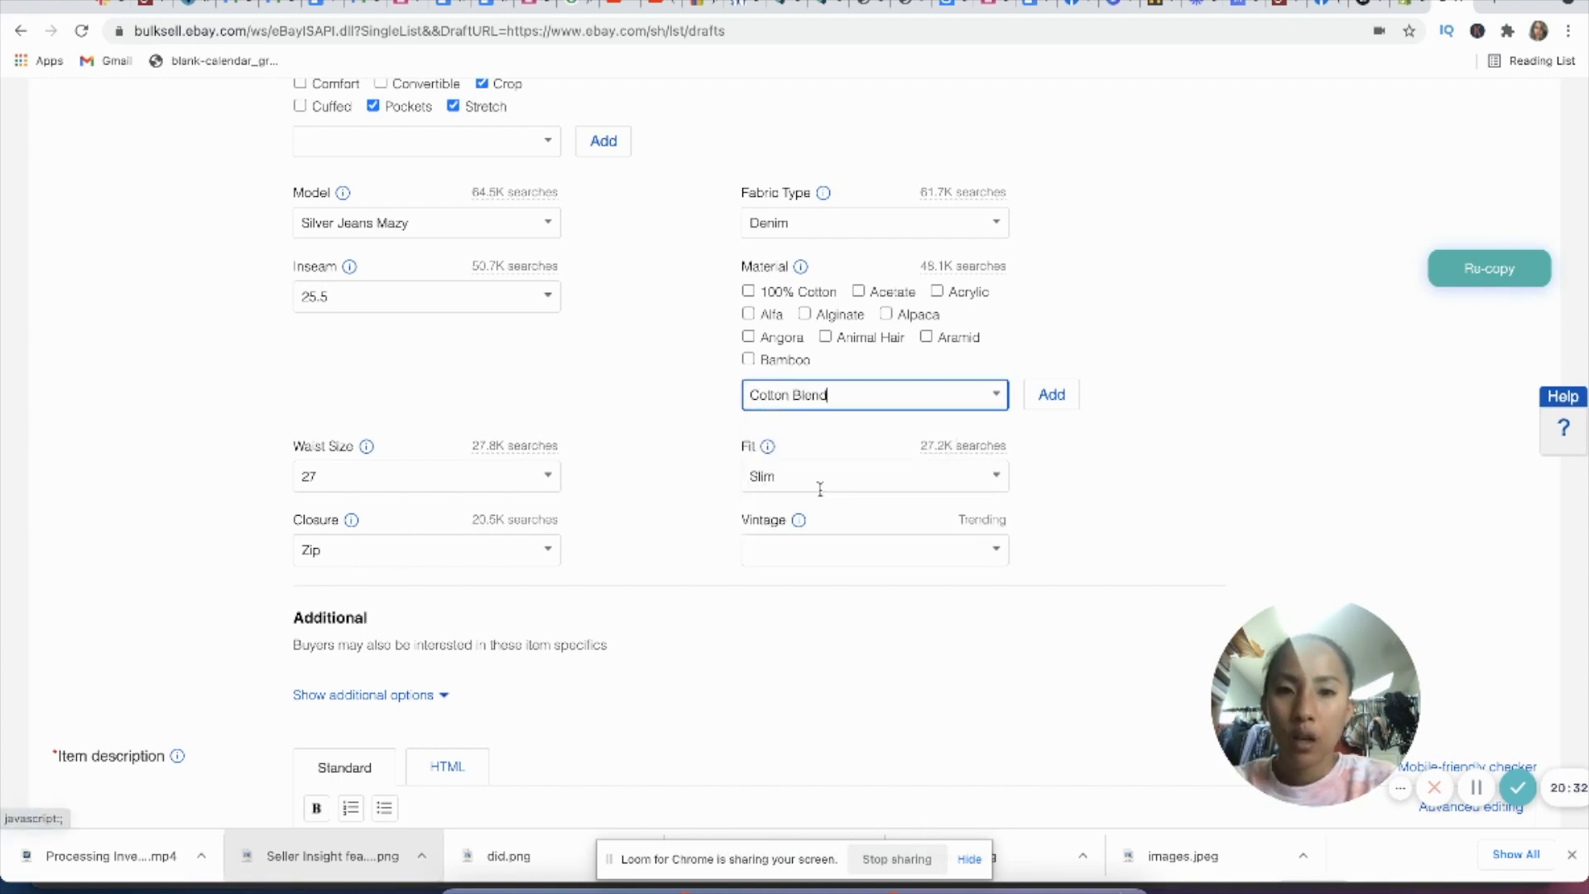
click(1050, 394)
Step: Add Spandex as a further material and choose an option for the Vintage specific
click(933, 394)
text(Spando)
click(936, 429)
click(1050, 394)
click(997, 549)
click(908, 619)
Step: Set the Buy It Now price of the jeans to $39.99
scroll(909, 646, down, 8)
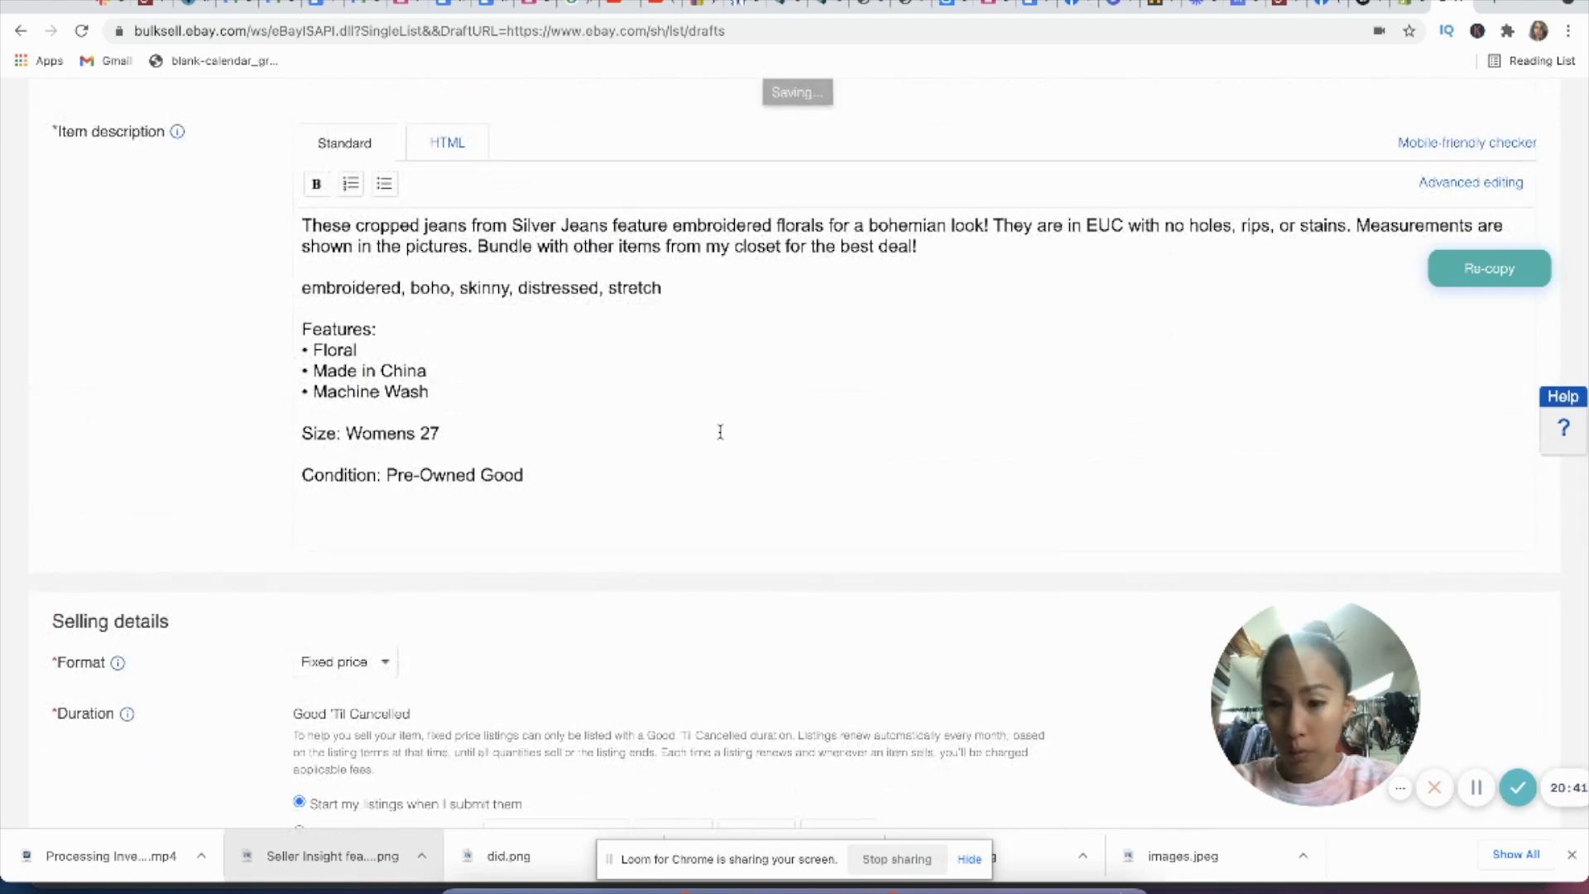
scroll(720, 429, down, 5)
click(346, 483)
double_click(346, 482)
text(39.99)
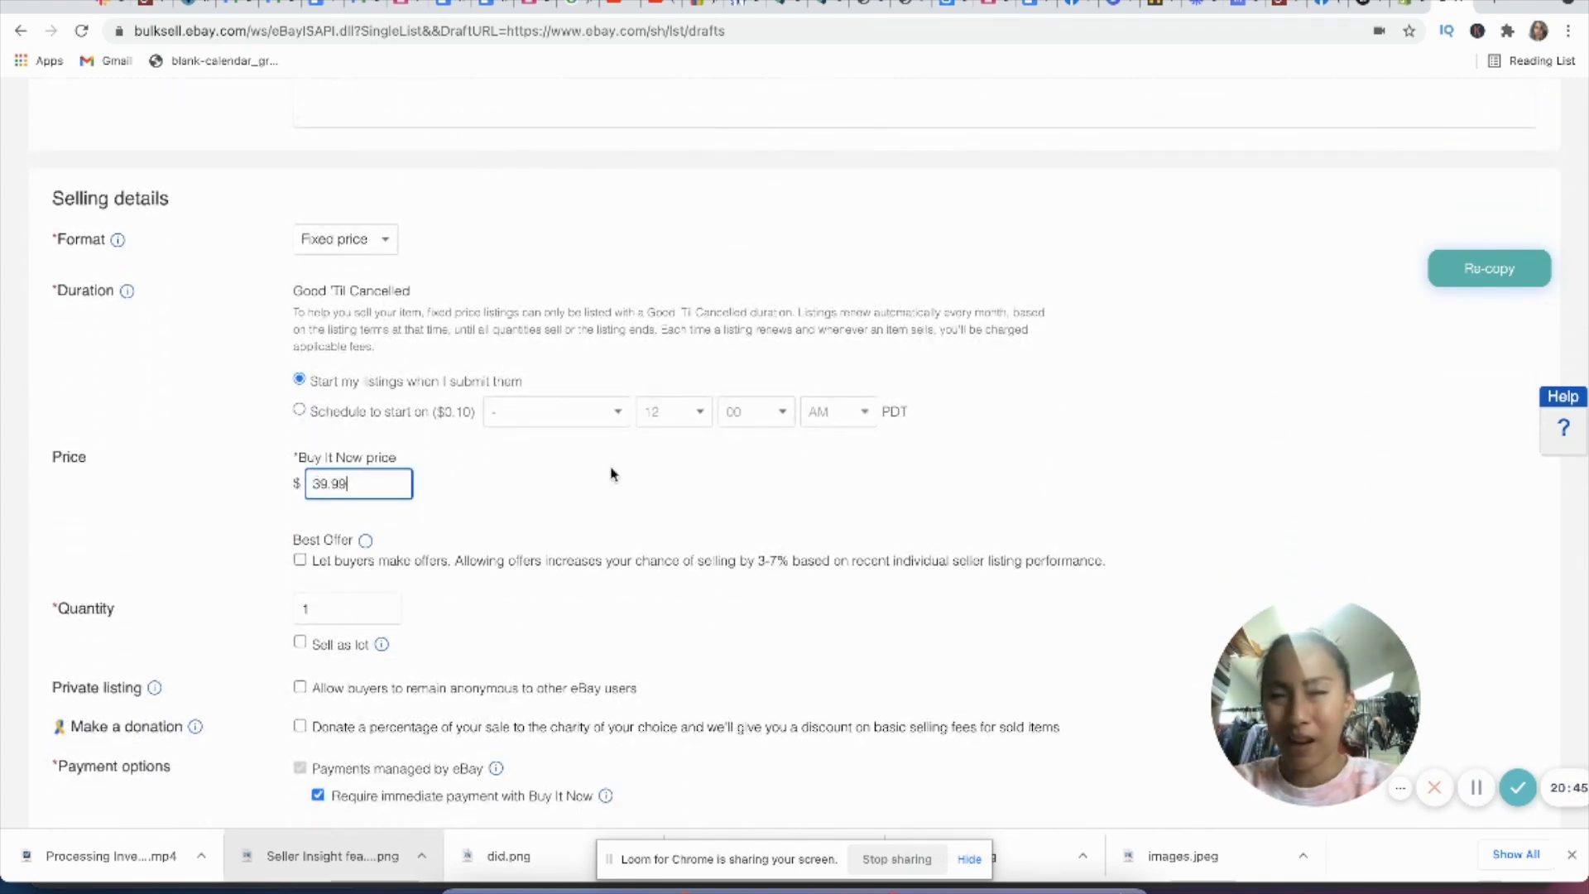
Step: Set the domestic shipping cost to $7.76 and the service to USPS Priority Mail Padded Flat Rate Envelope
scroll(611, 474, down, 3)
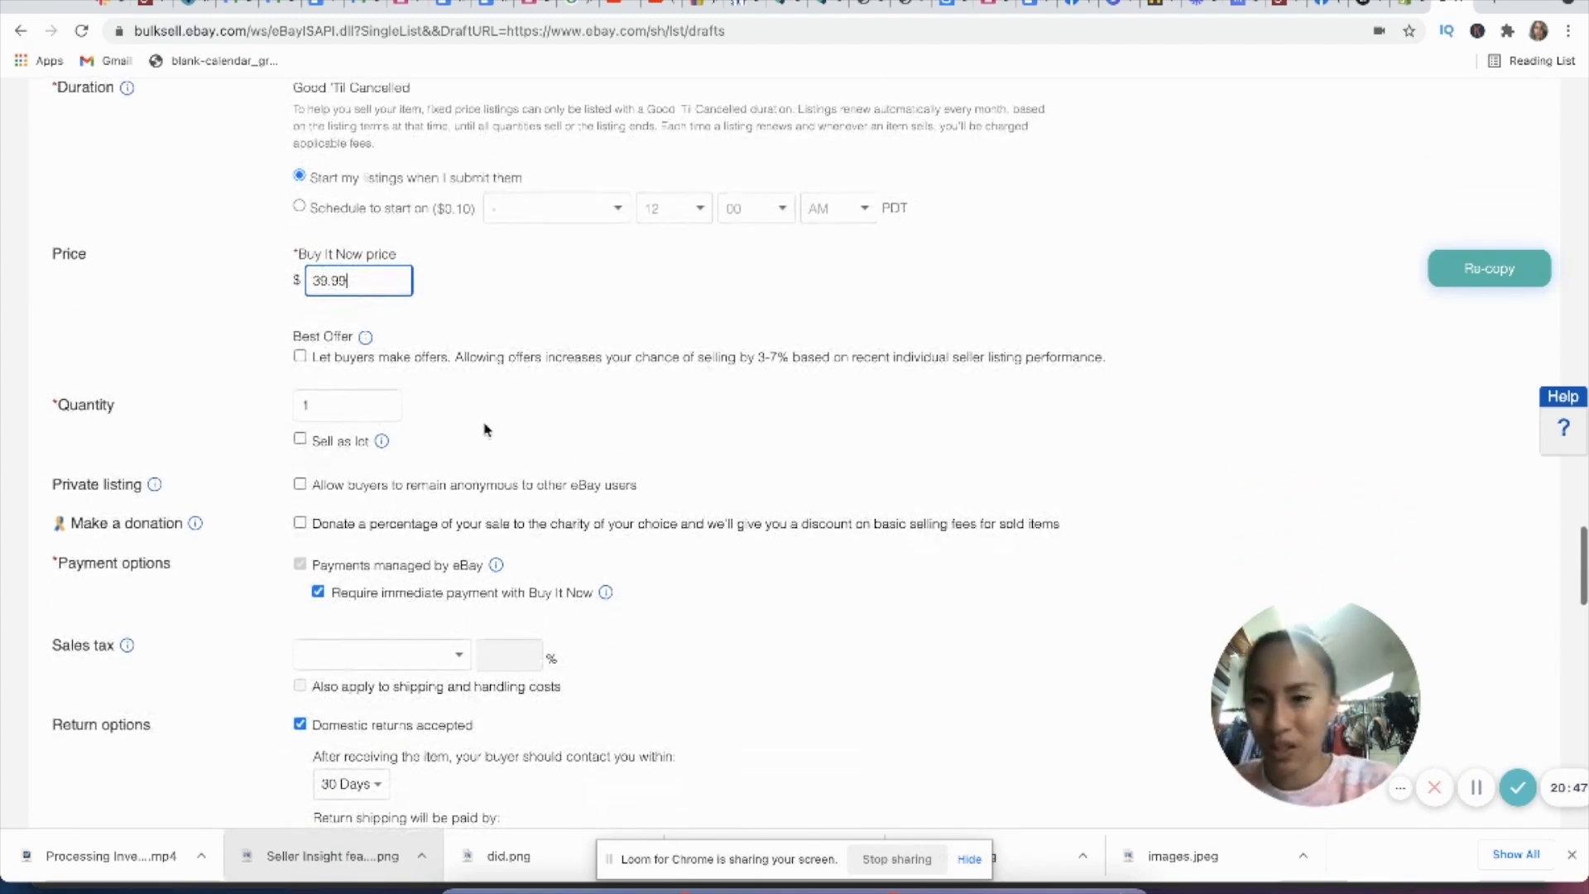
scroll(640, 413, down, 10)
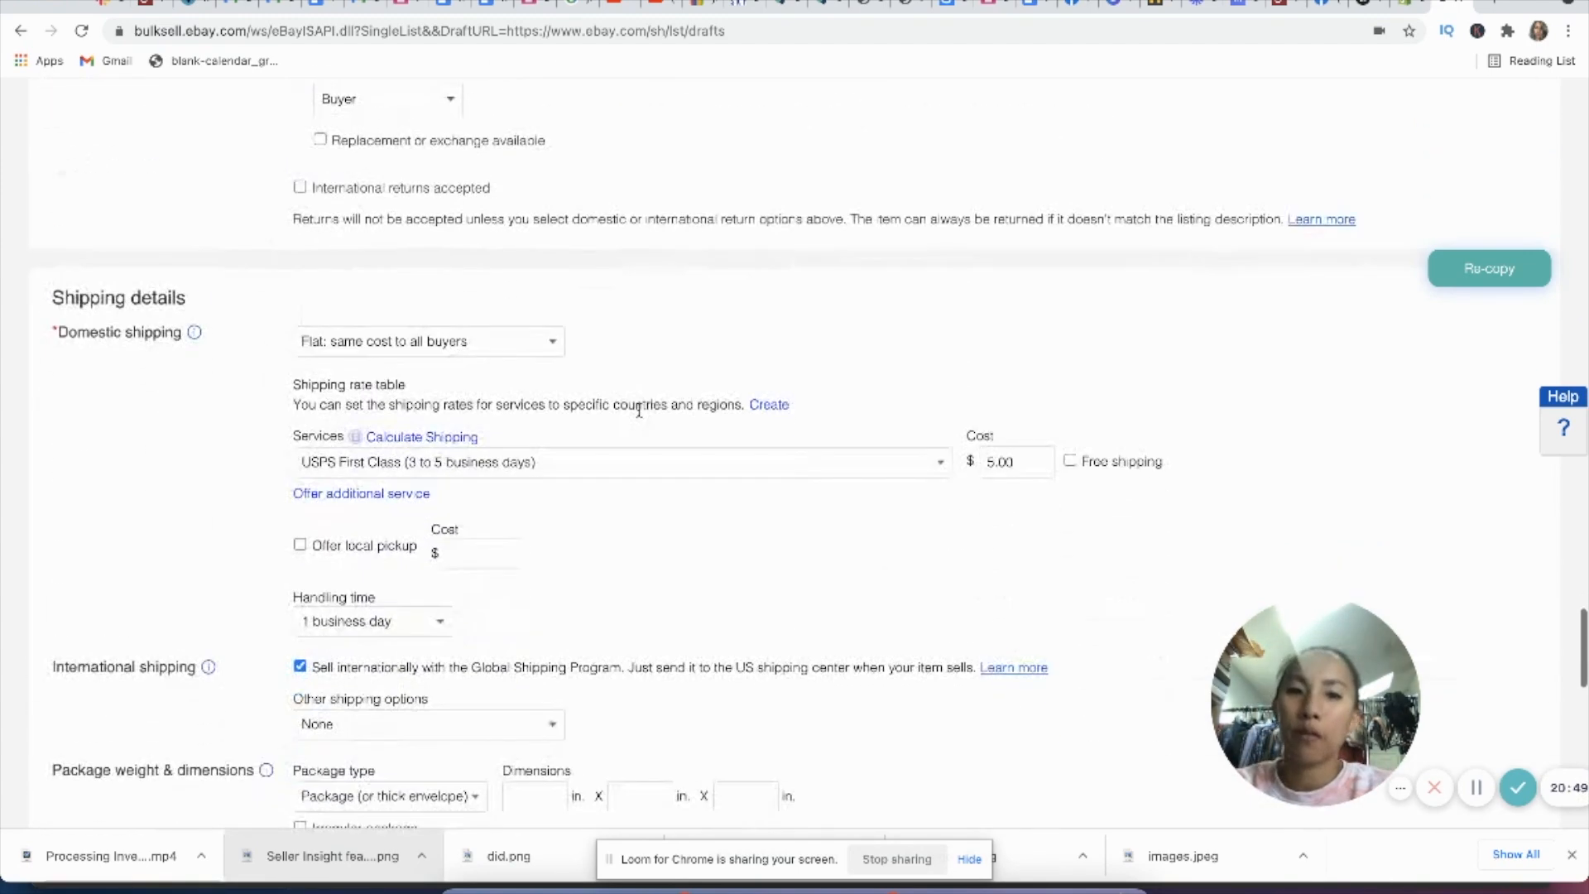
double_click(1006, 462)
text(7.76)
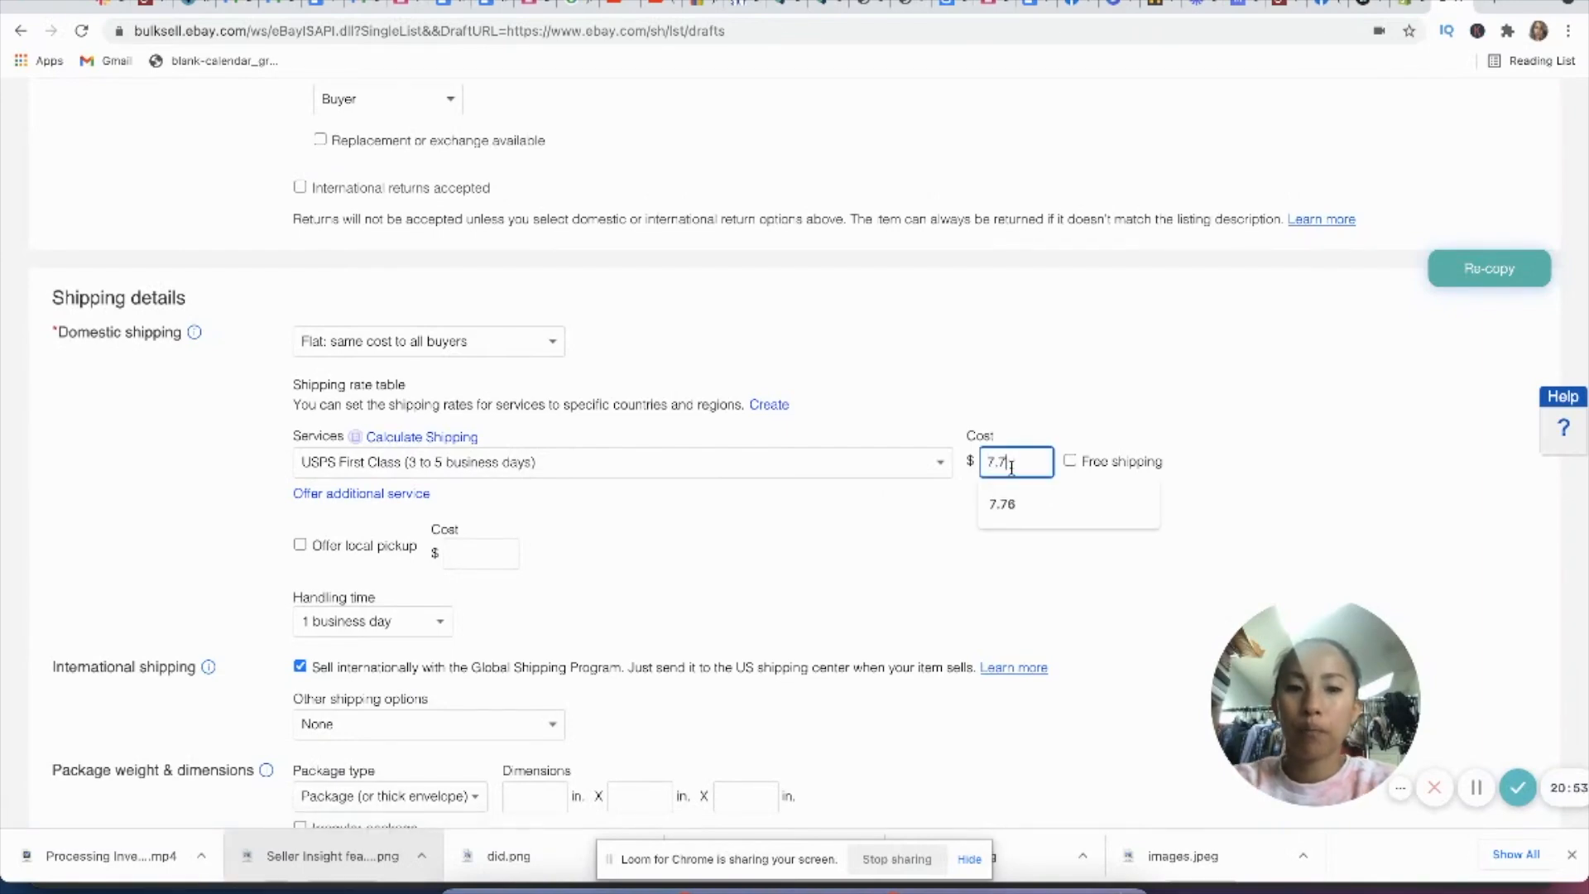
click(950, 464)
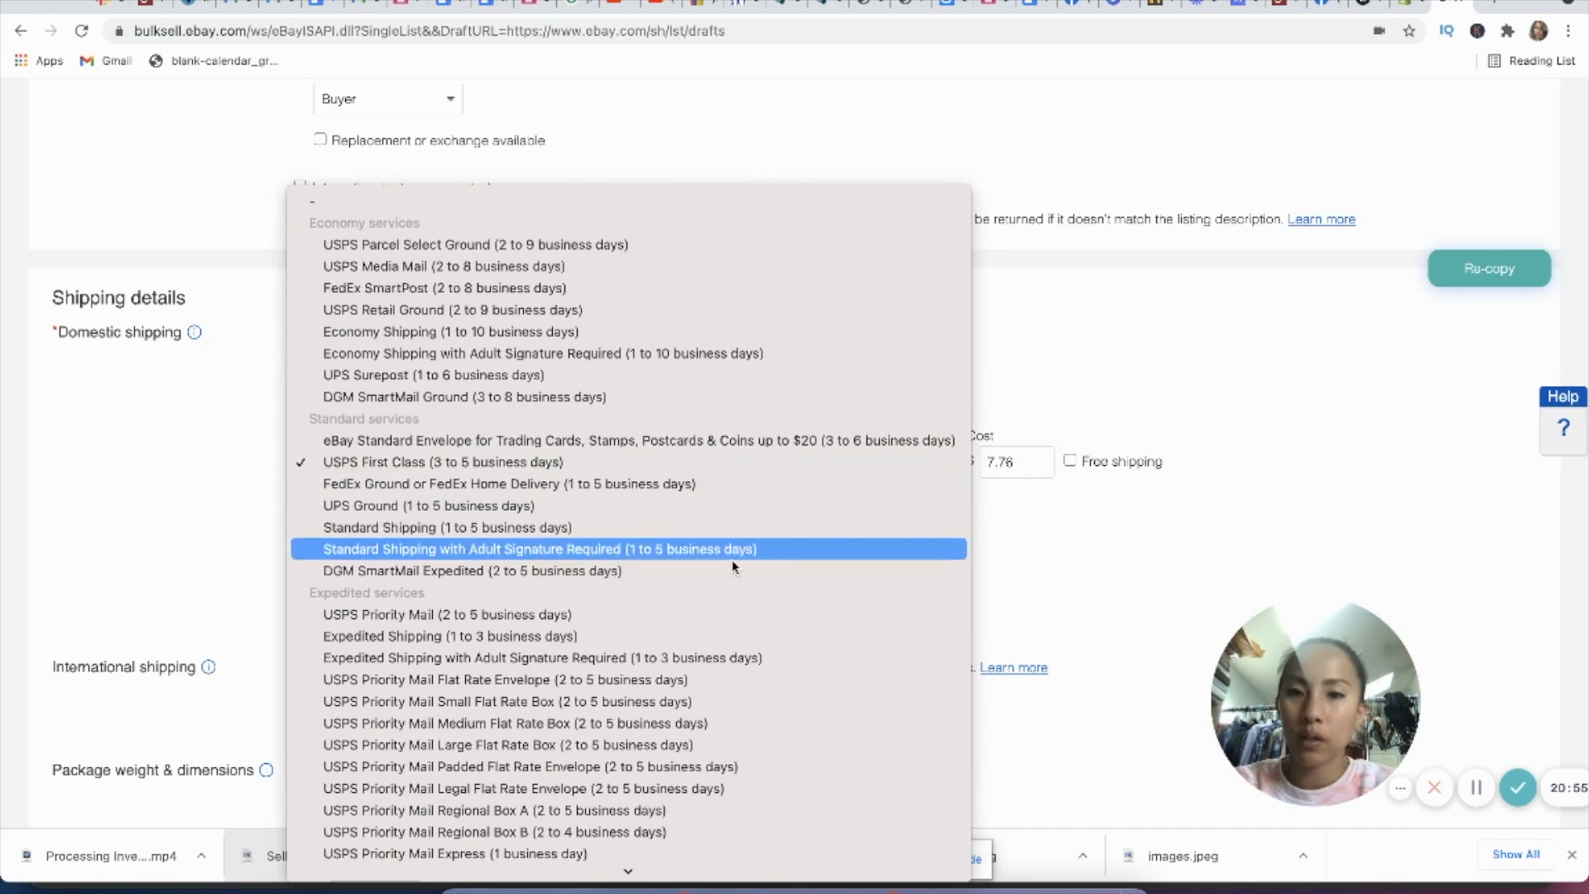
click(629, 766)
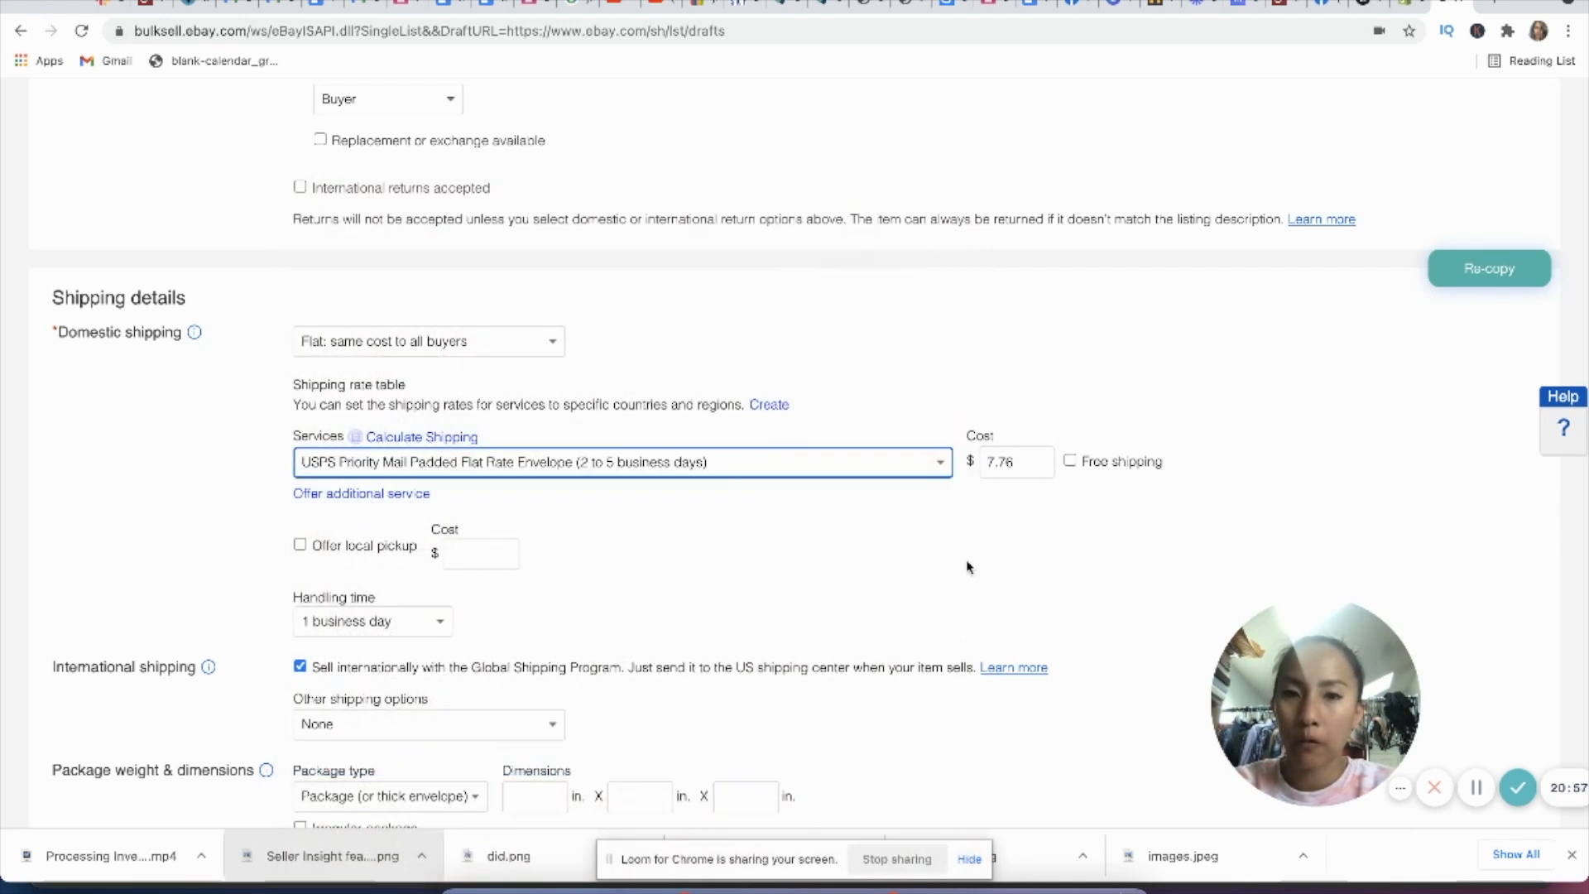
Step: Turn on promoted listings with a 1% ad rate and list the item for sale on eBay
scroll(969, 563, down, 5)
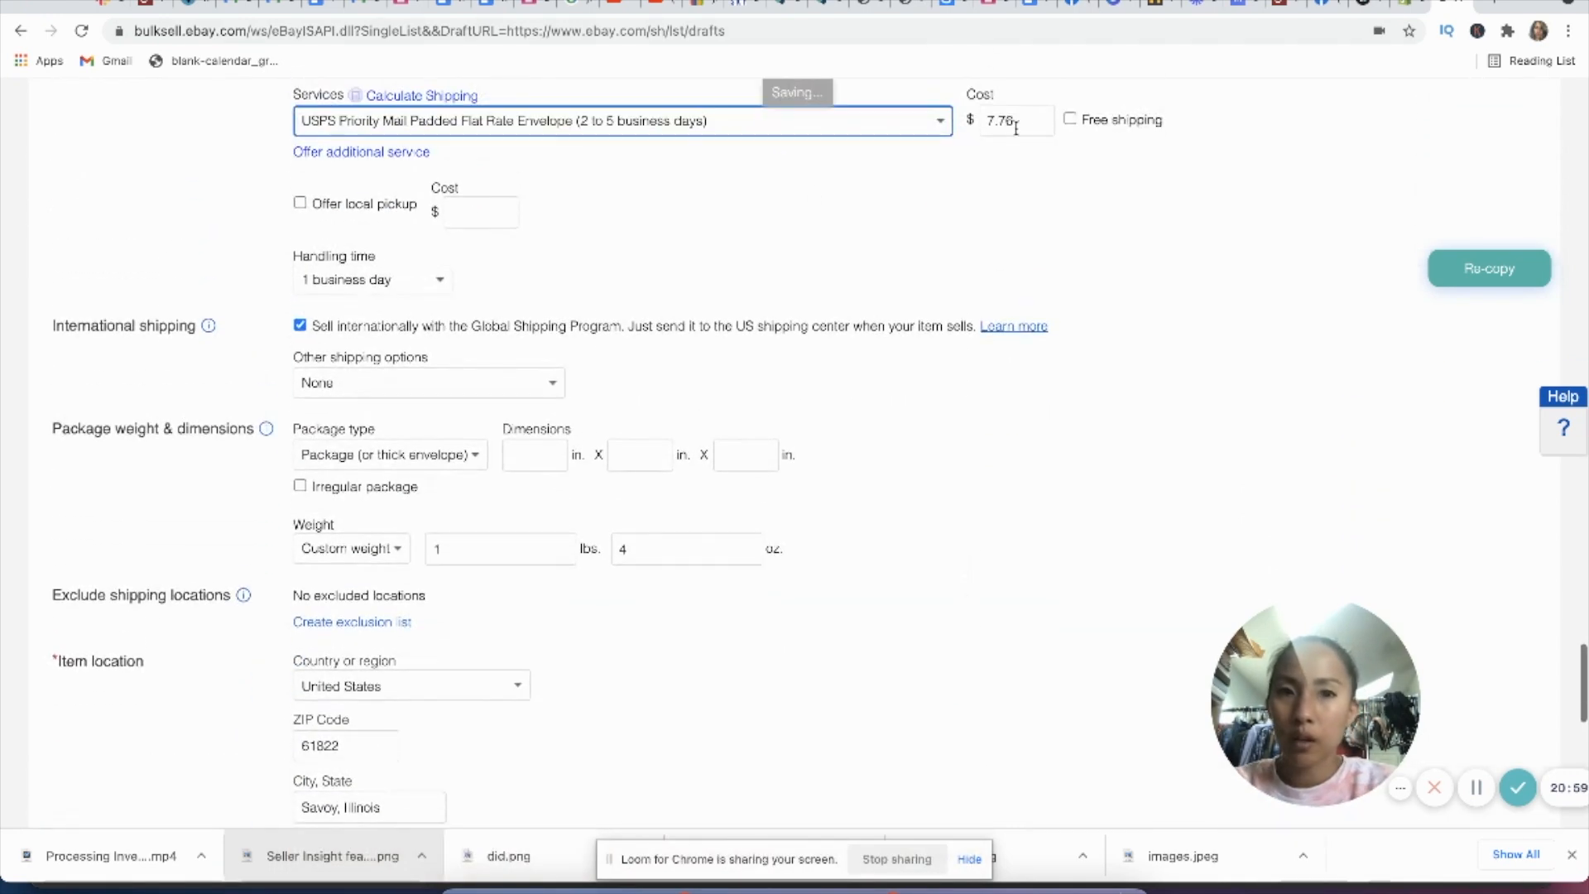
scroll(917, 405, down, 1)
scroll(917, 405, down, 3)
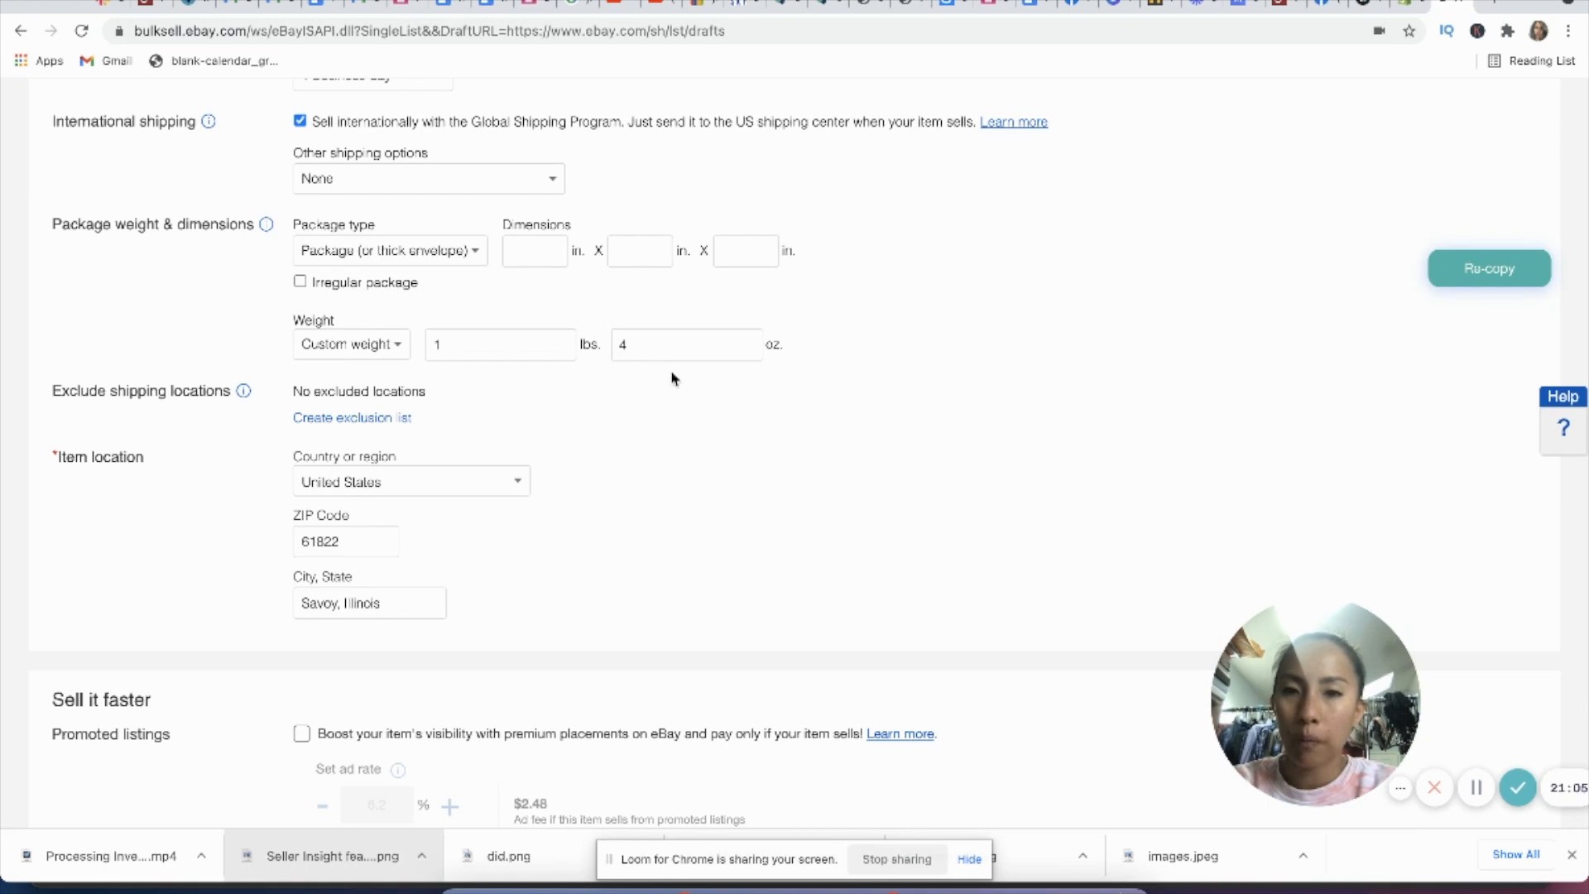
scroll(710, 465, down, 3)
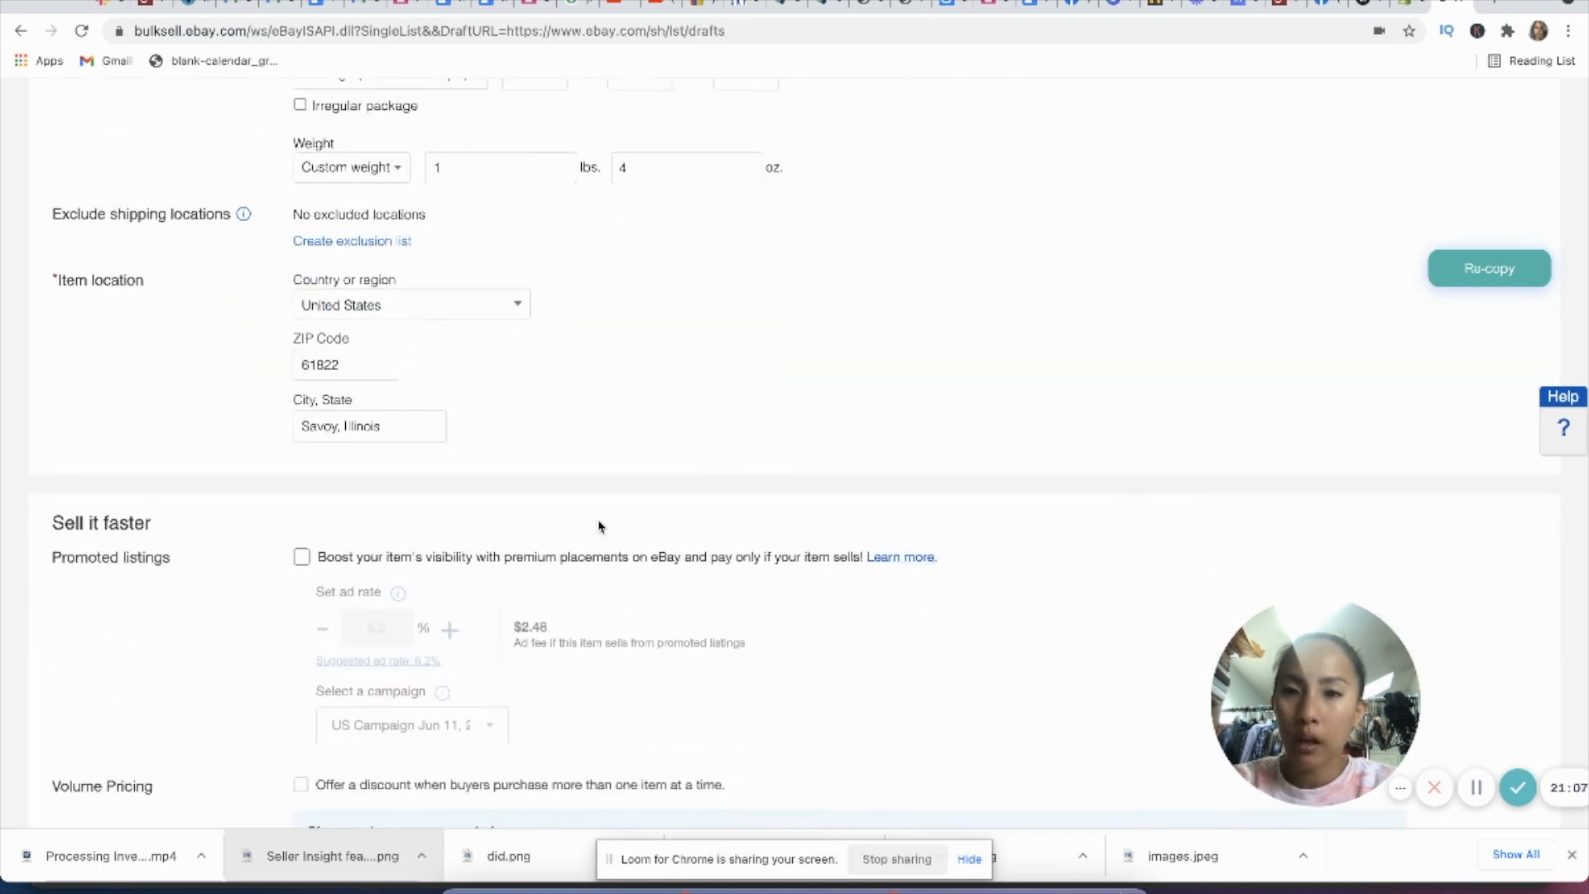
scroll(596, 525, down, 5)
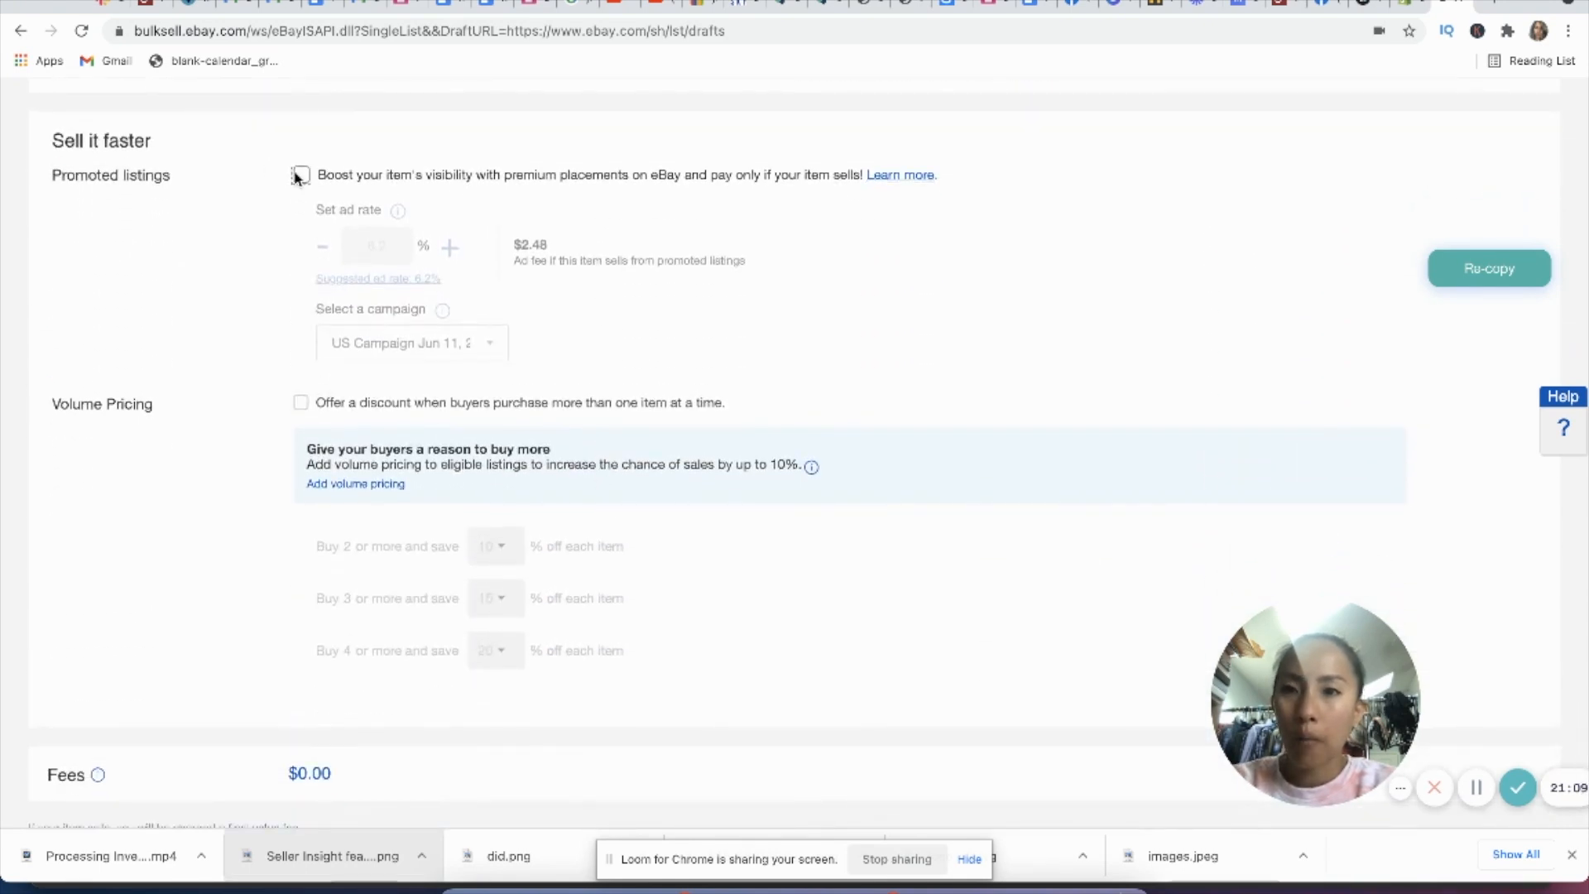
click(301, 175)
click(377, 246)
scroll(328, 568, down, 3)
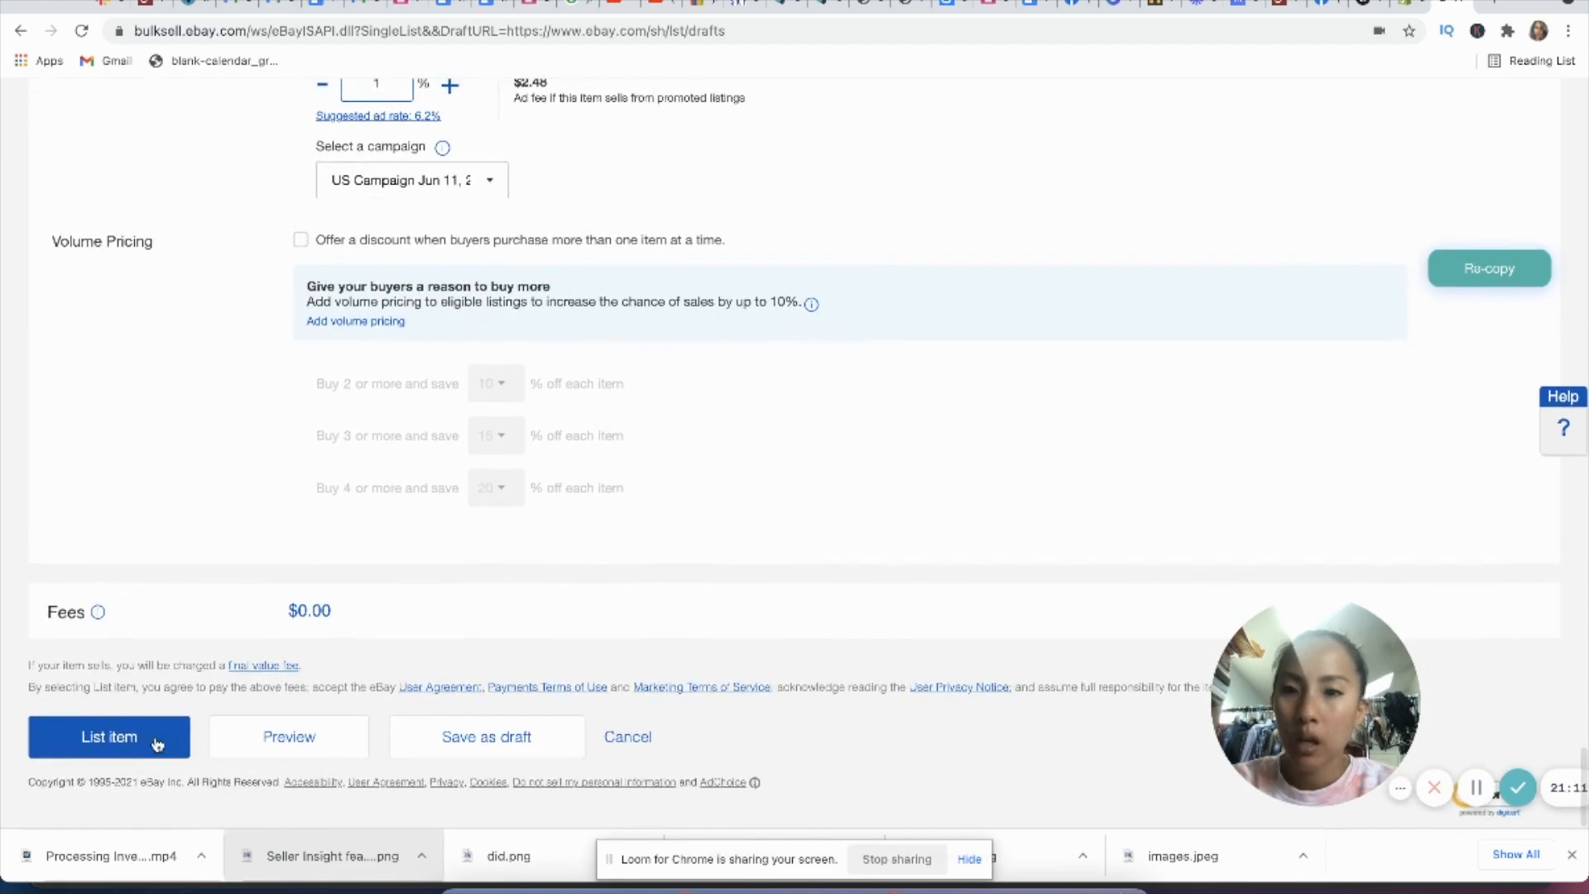
click(156, 740)
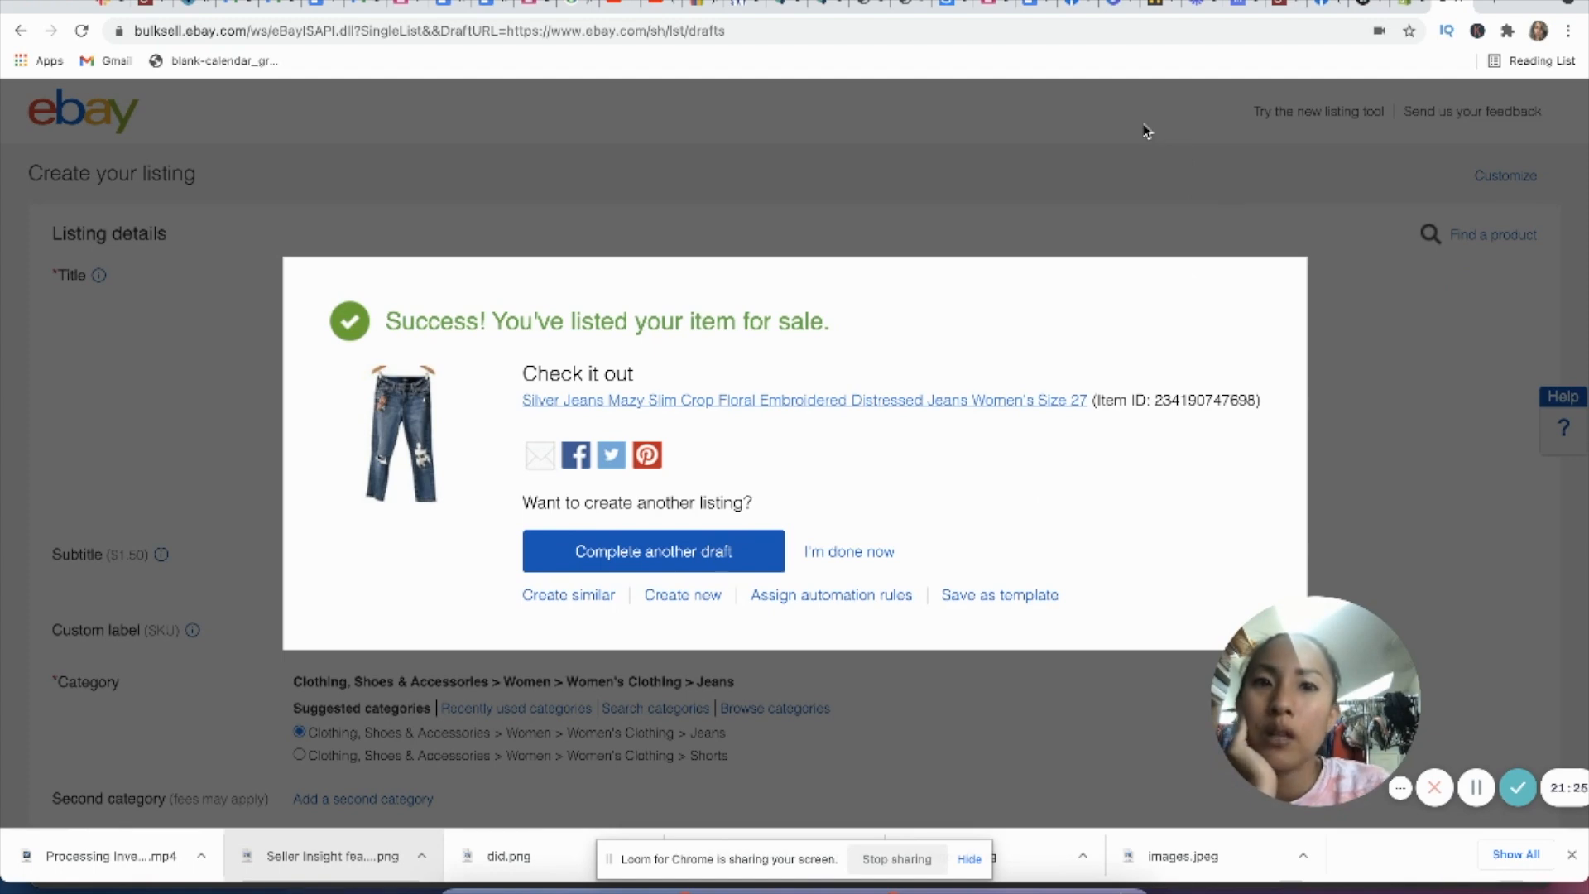
Step: Look through the open Shopify, Facebook, Poshmark and Mercari pages to check that the jeans were published
click(1404, 8)
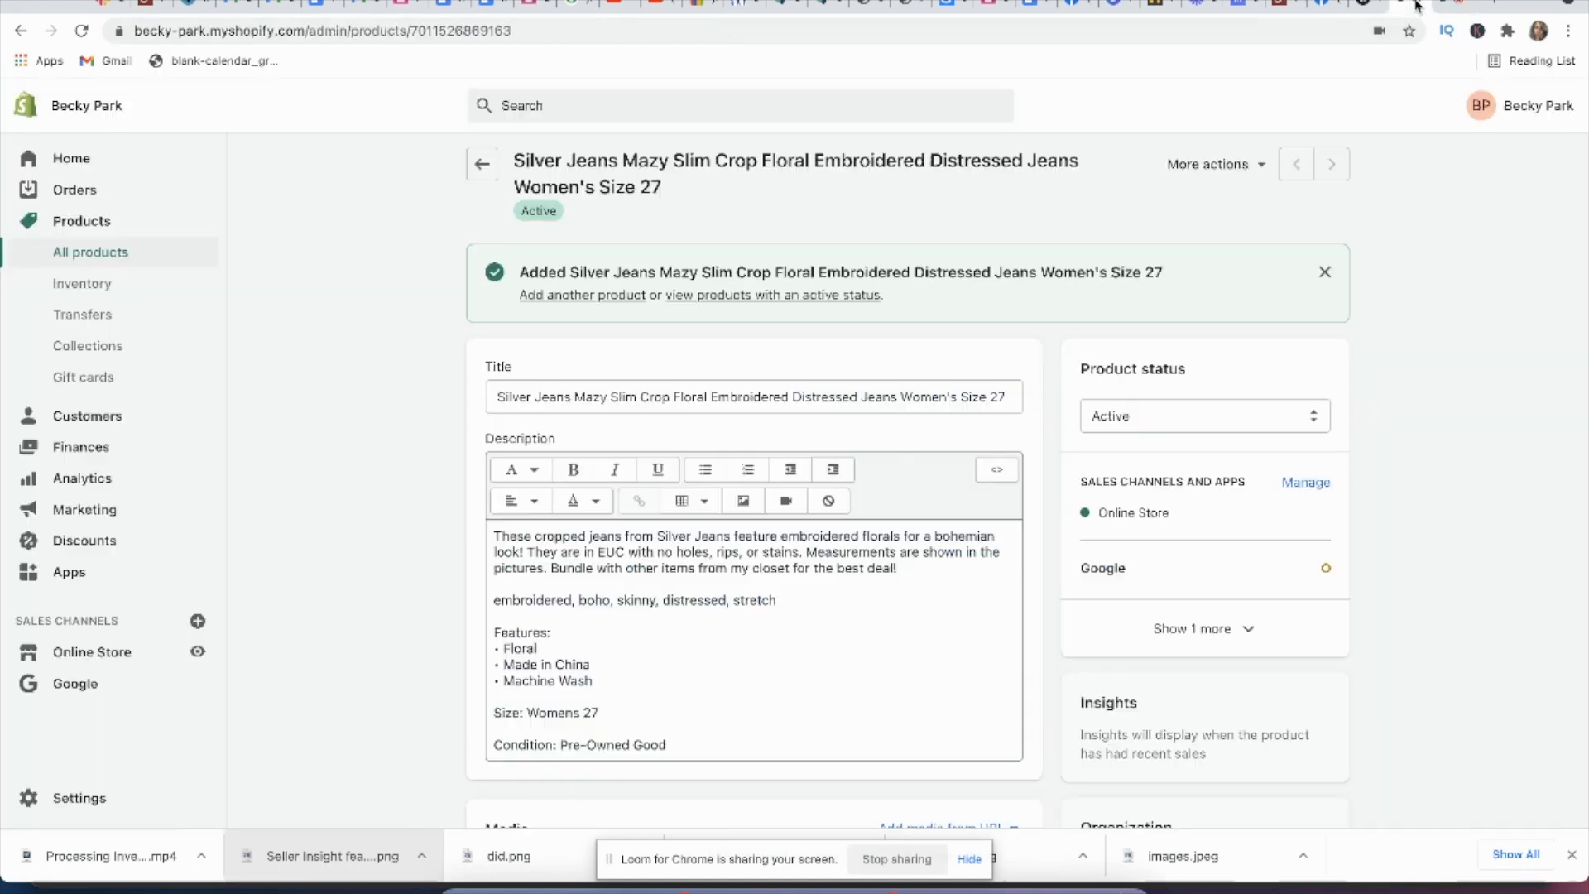
click(1364, 5)
click(1327, 7)
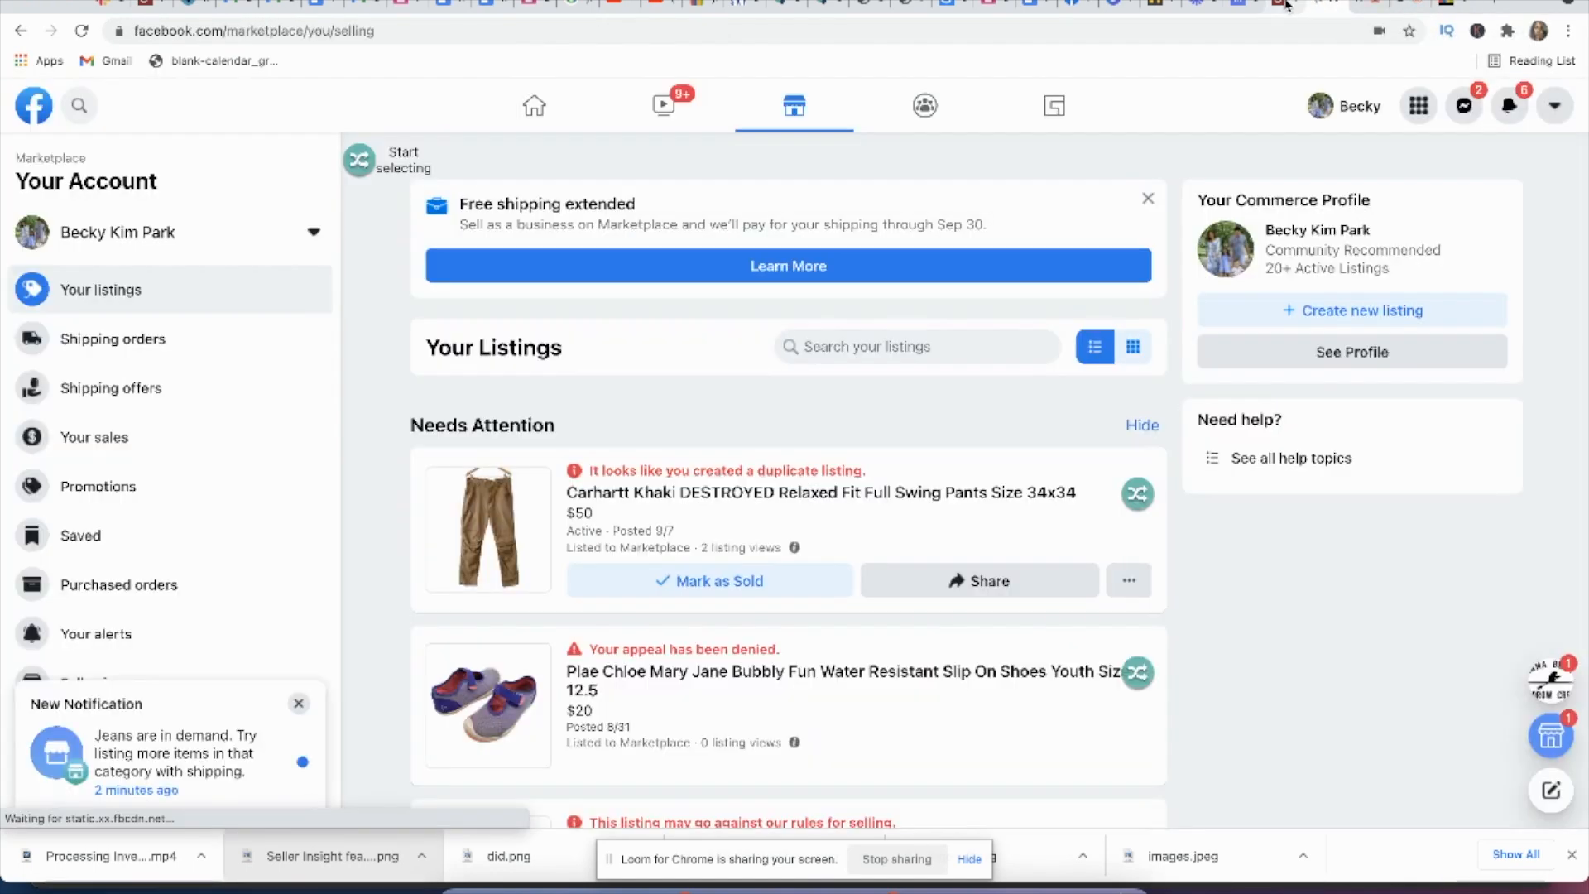
click(1283, 7)
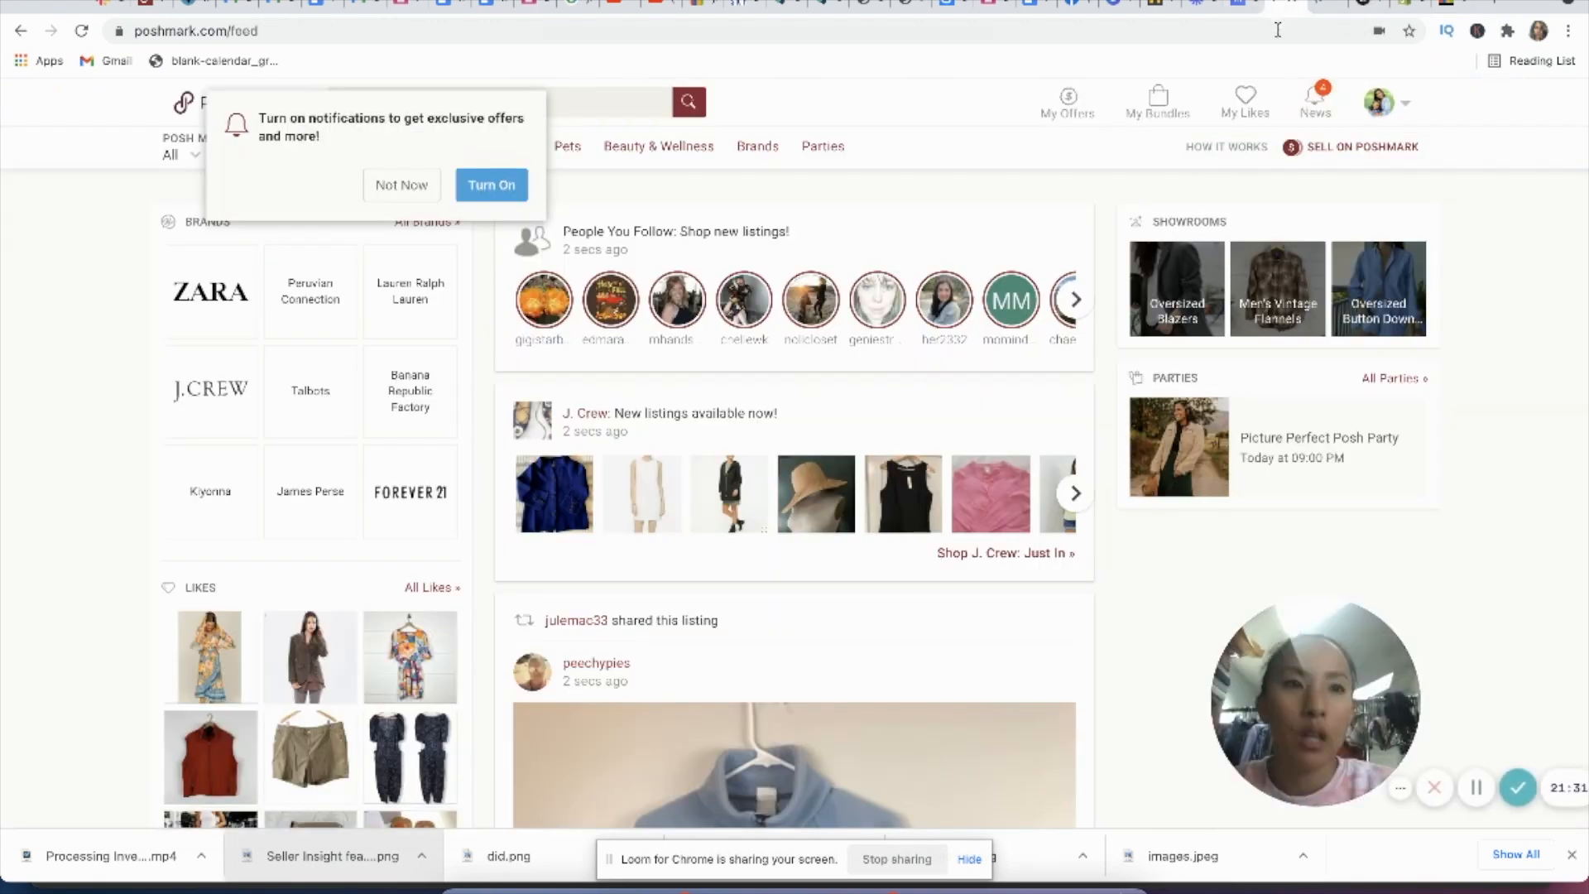
click(1242, 7)
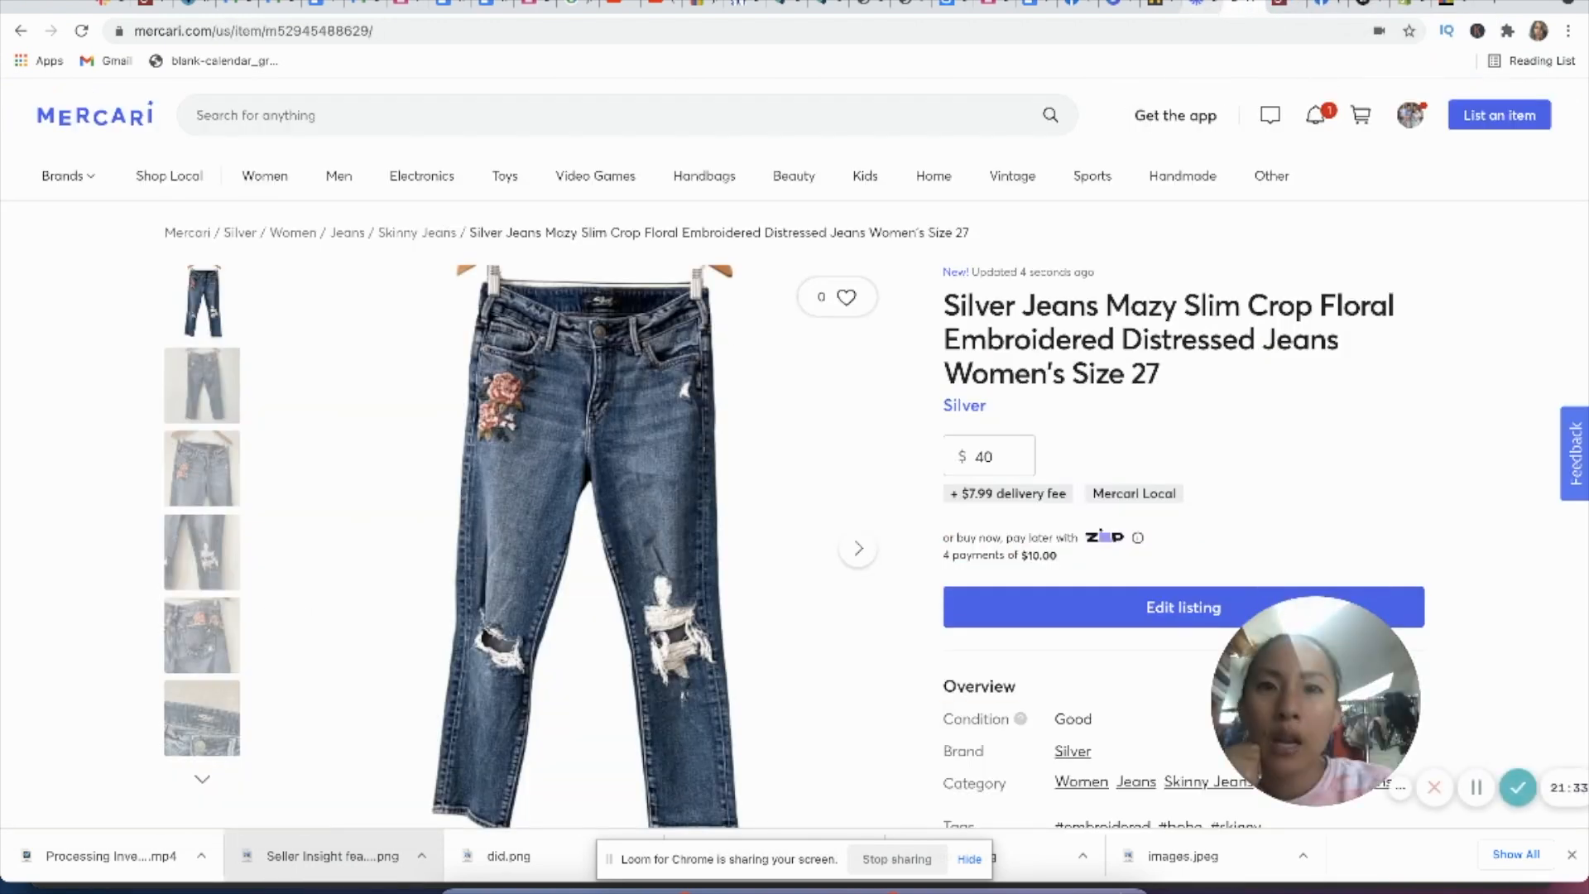
Step: Switch to List Perfectly, reload the listings catalog and review the platforms recorded for the Silver Jeans listing
click(827, 6)
scroll(443, 348, up, 3)
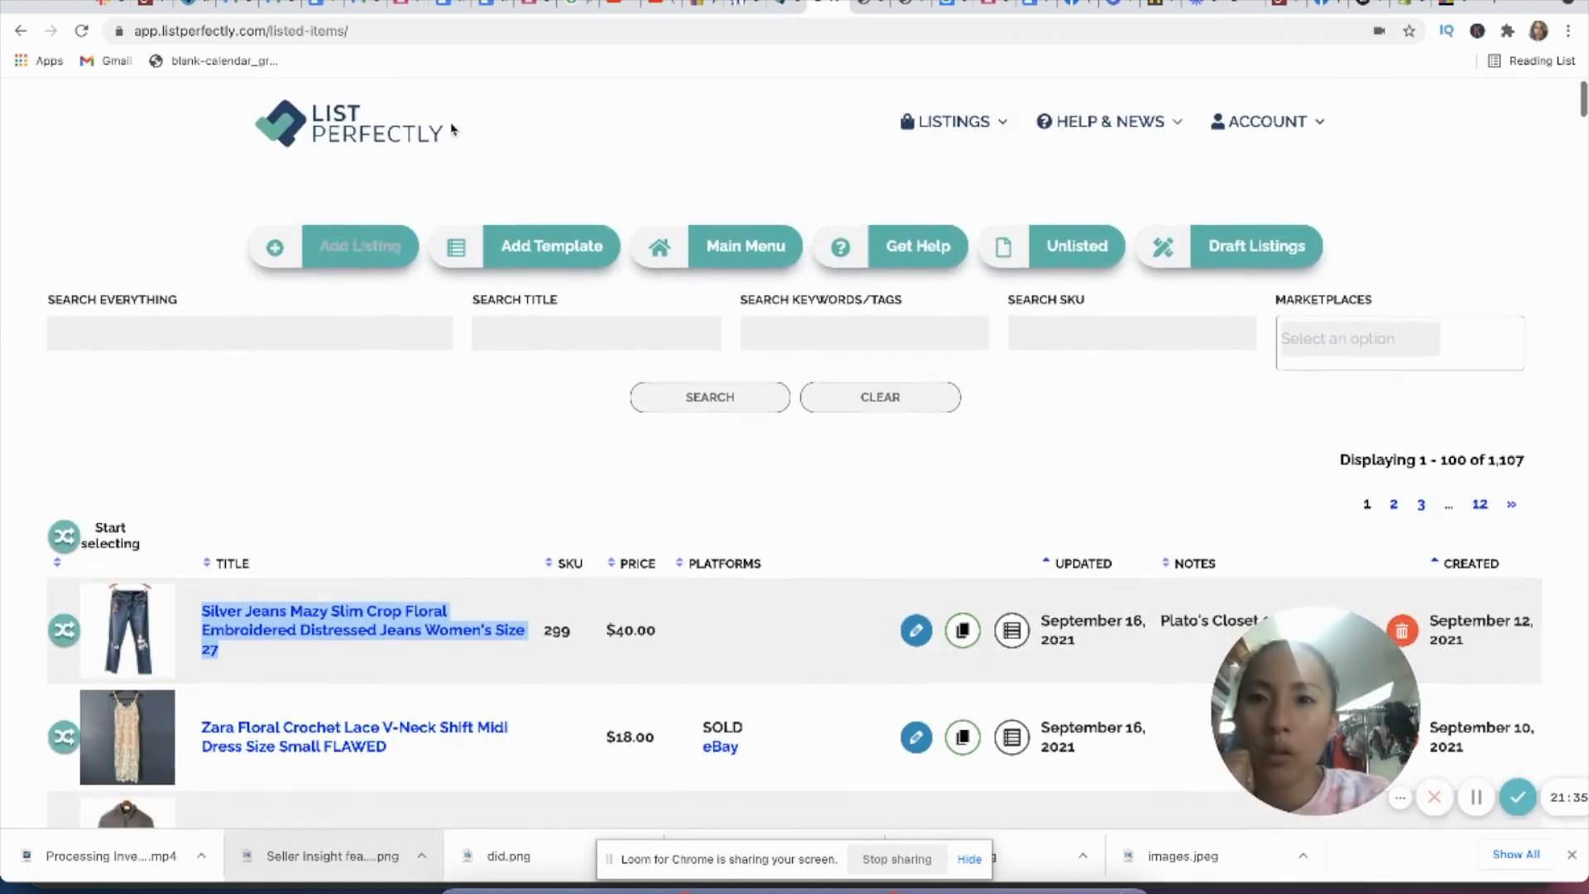
click(433, 31)
key(Return)
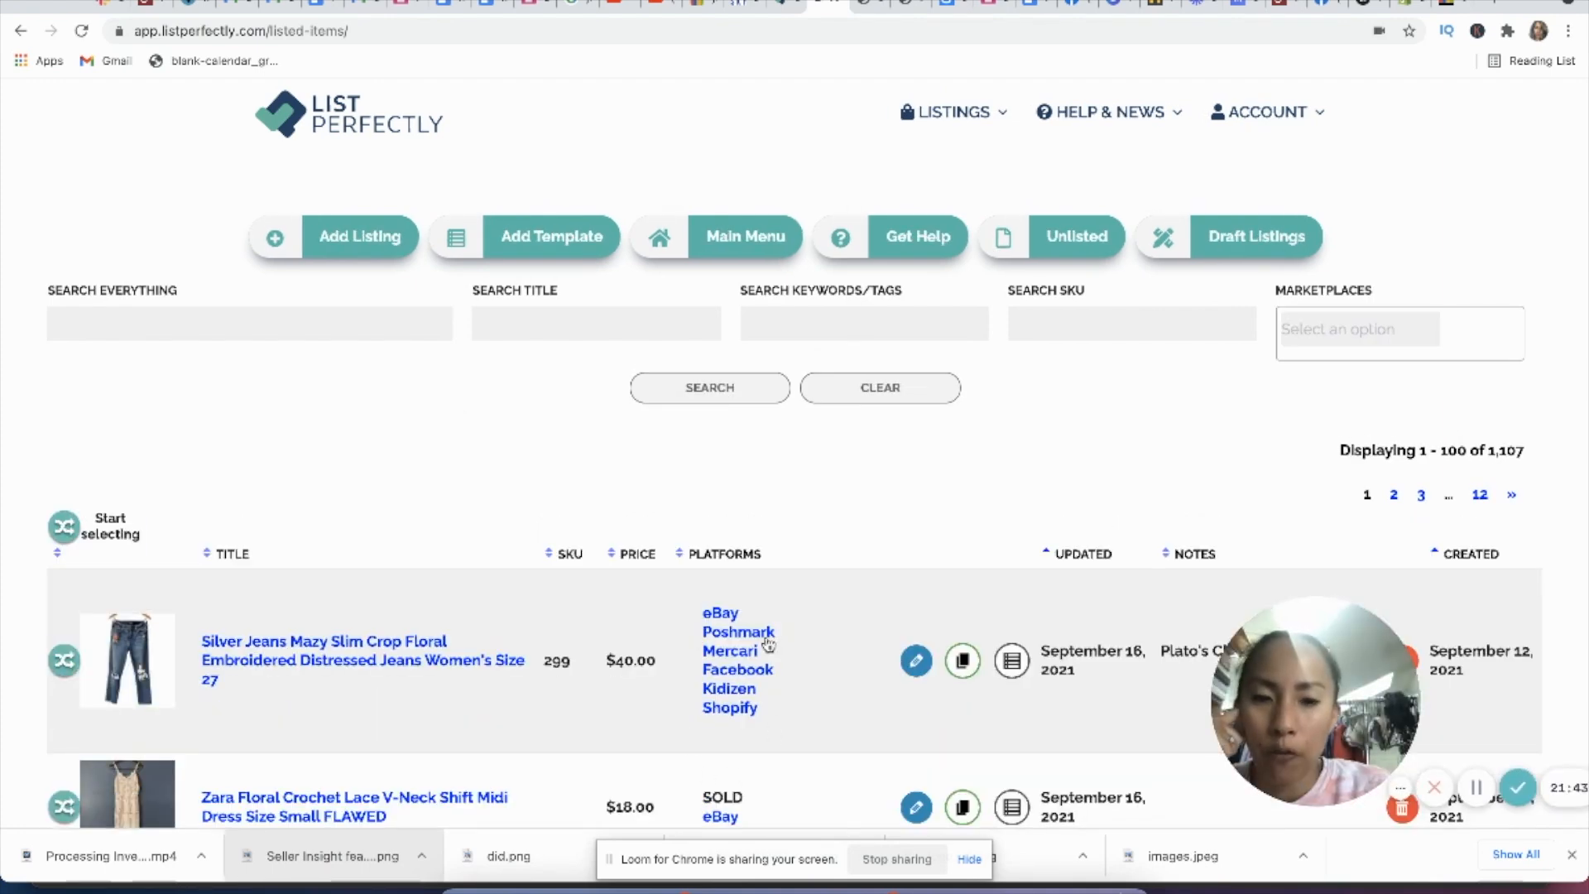
scroll(767, 645, down, 1)
scroll(767, 645, down, 3)
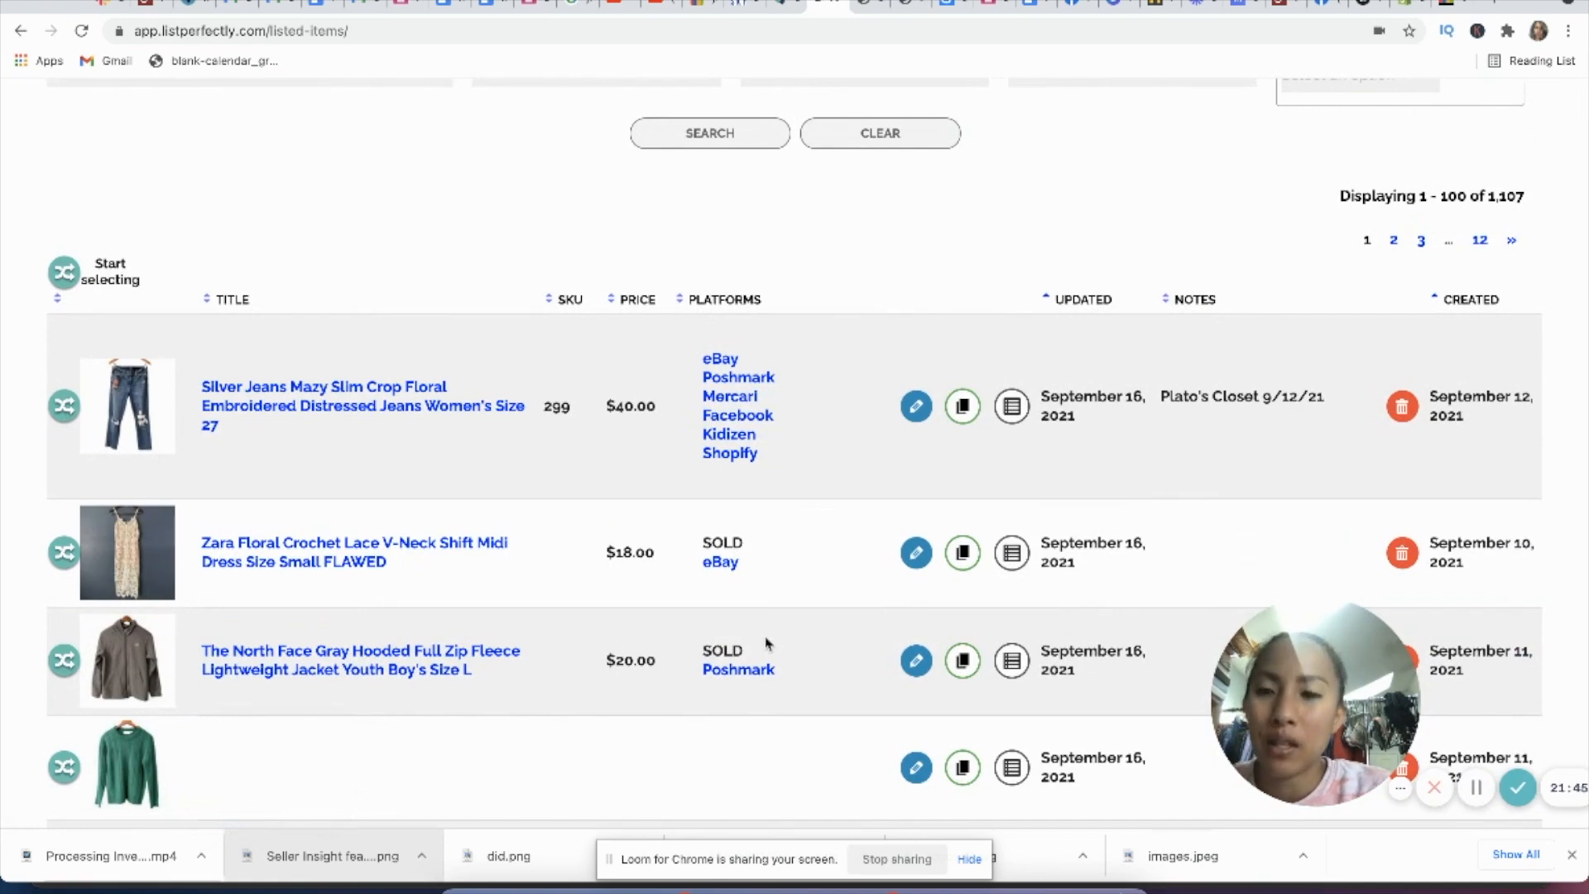